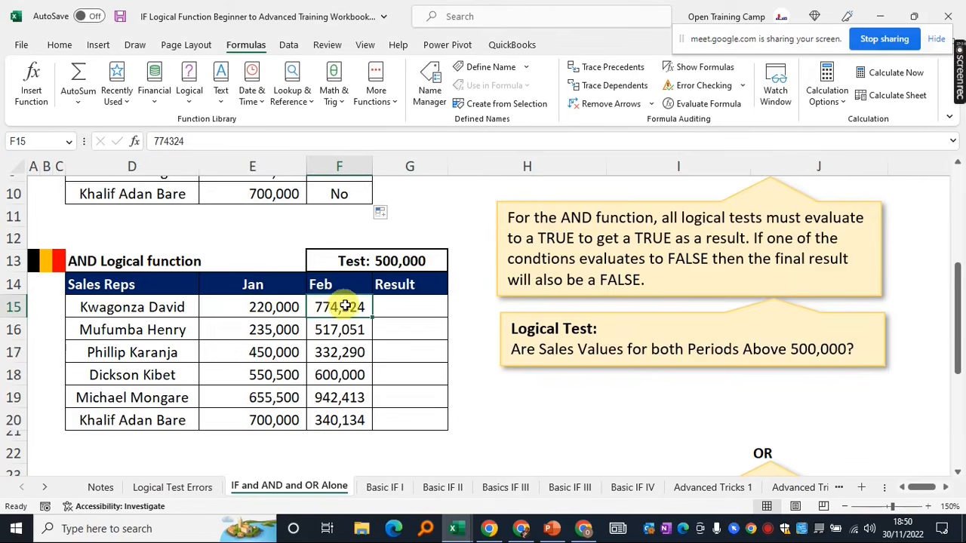
Start an AND formula in the AND table's first Result cell G15
{"action": "scroll", "coordinate": [409, 308], "scroll_direction": "down", "scroll_amount": 3}
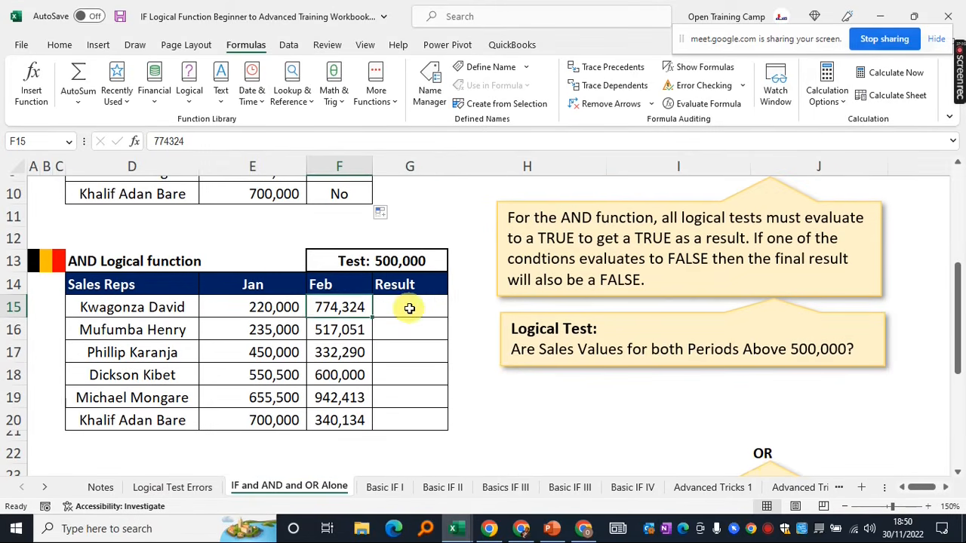
{"action": "left_click", "coordinate": [409, 308]}
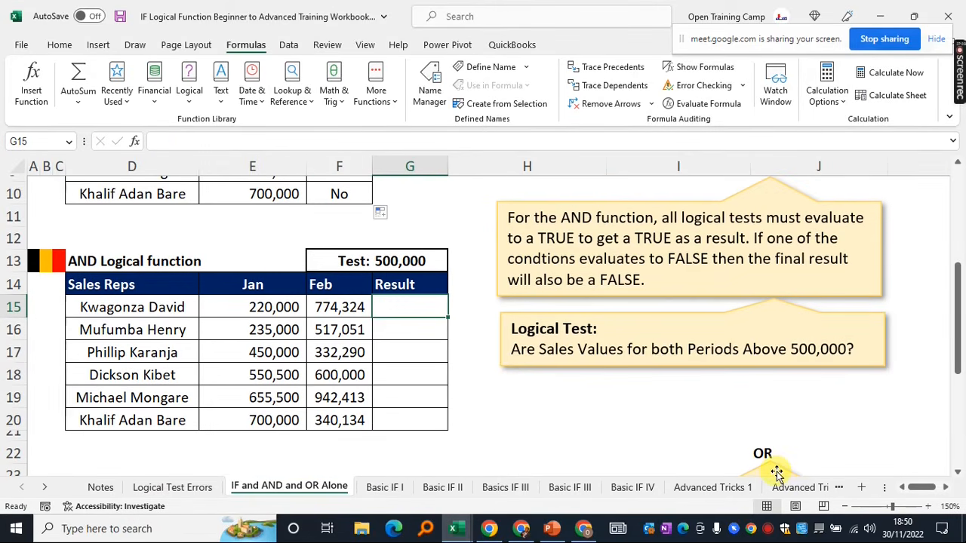
{"action": "type", "text": "=and"}
{"action": "key", "text": "Tab"}
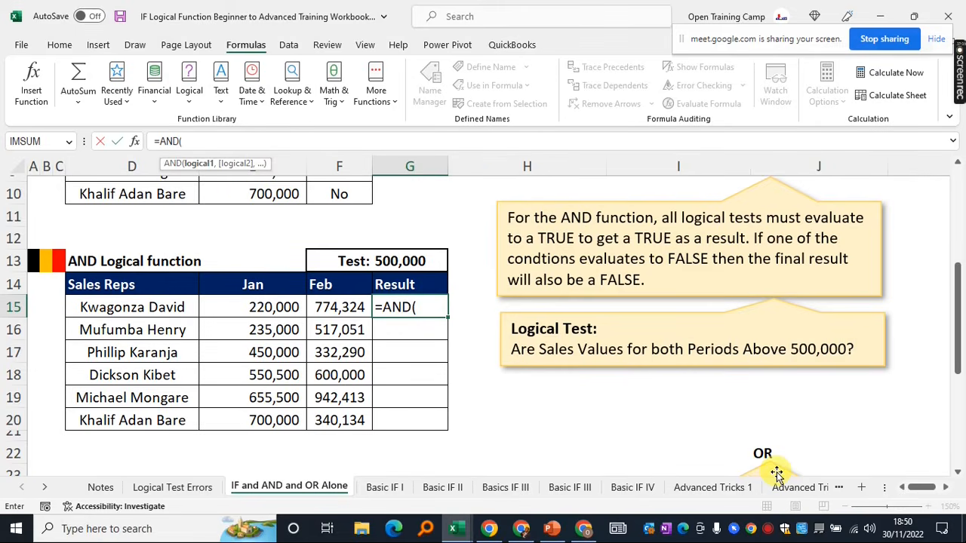
Check the meeting's participant list, then return to Excel and abandon the unfinished G15 formula
{"action": "left_click", "coordinate": [584, 528]}
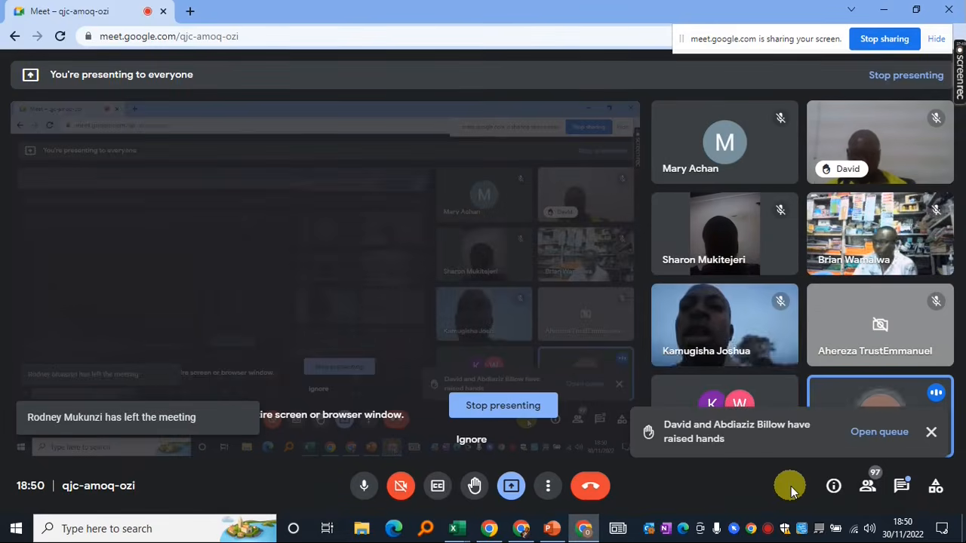
{"action": "left_click", "coordinate": [869, 487]}
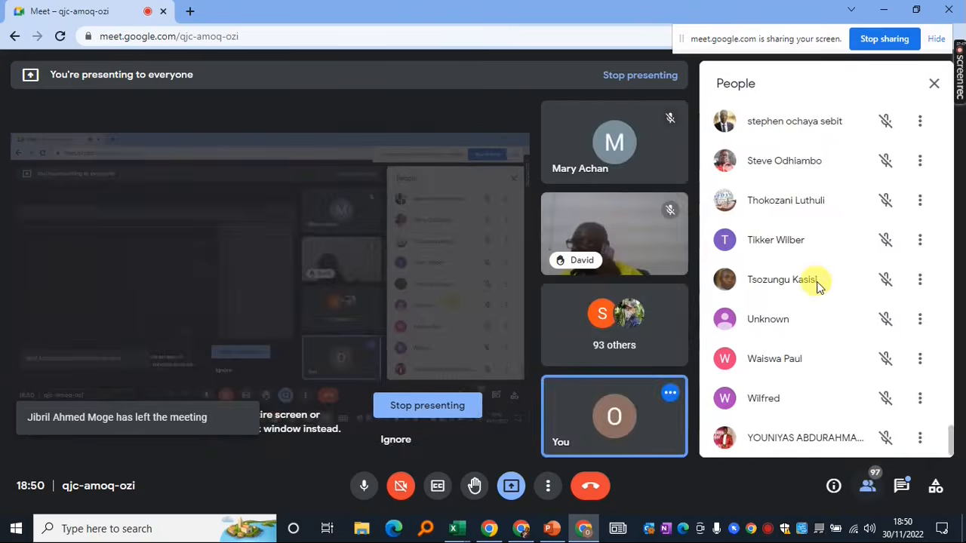
{"action": "key", "text": "alt+Tab"}
{"action": "left_click", "coordinate": [100, 141]}
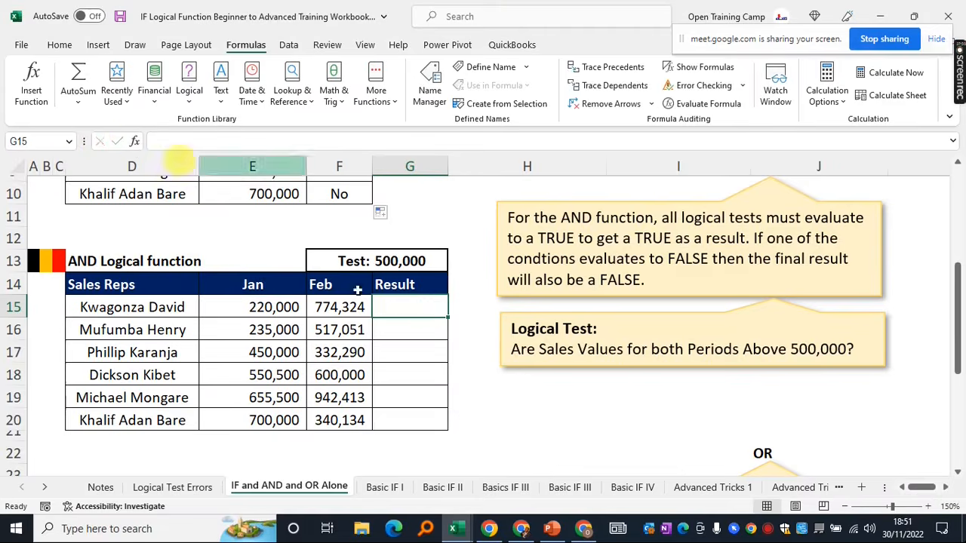
Begin =AND( in G15 with the first condition E15>$G$13
{"action": "left_click", "coordinate": [500, 388]}
{"action": "left_click", "coordinate": [395, 307]}
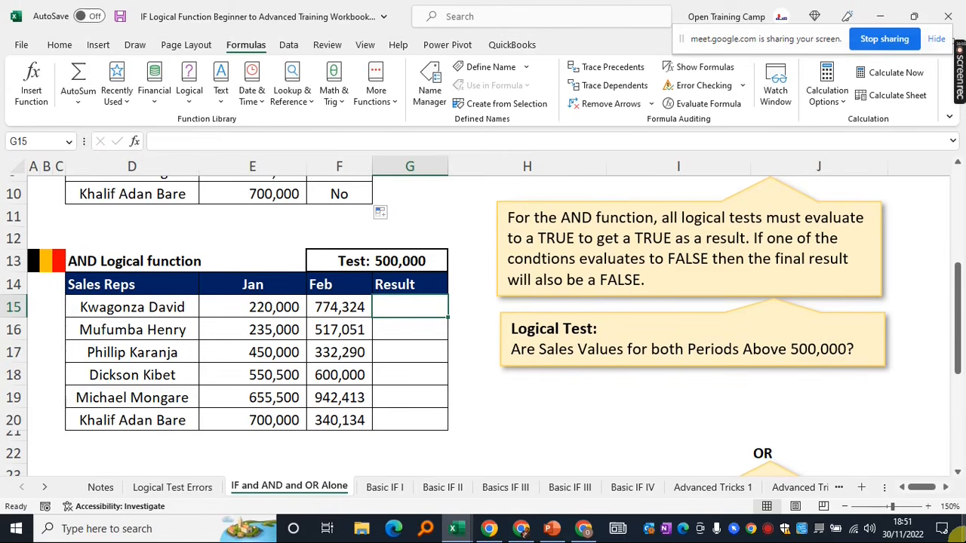
{"action": "type", "text": "=and"}
{"action": "key", "text": "Tab"}
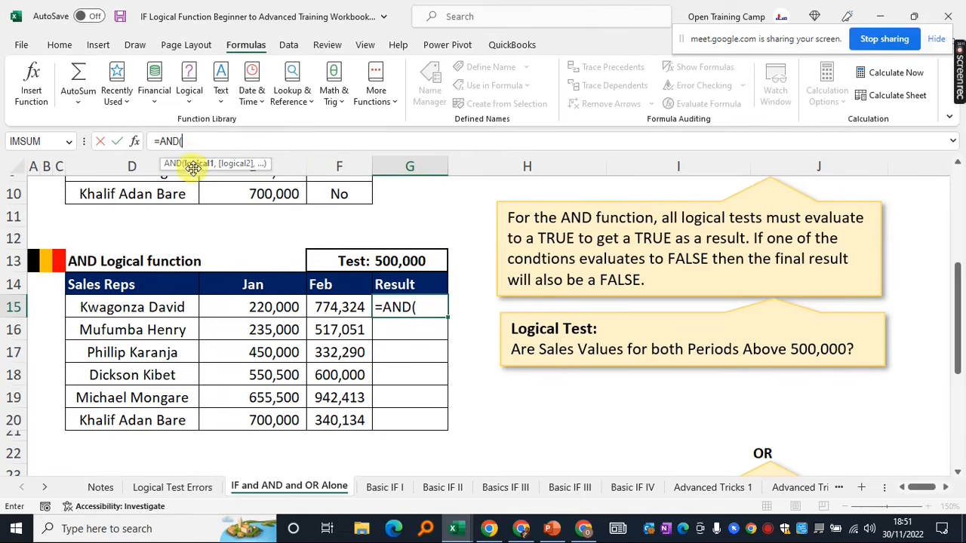
{"action": "left_click", "coordinate": [248, 307]}
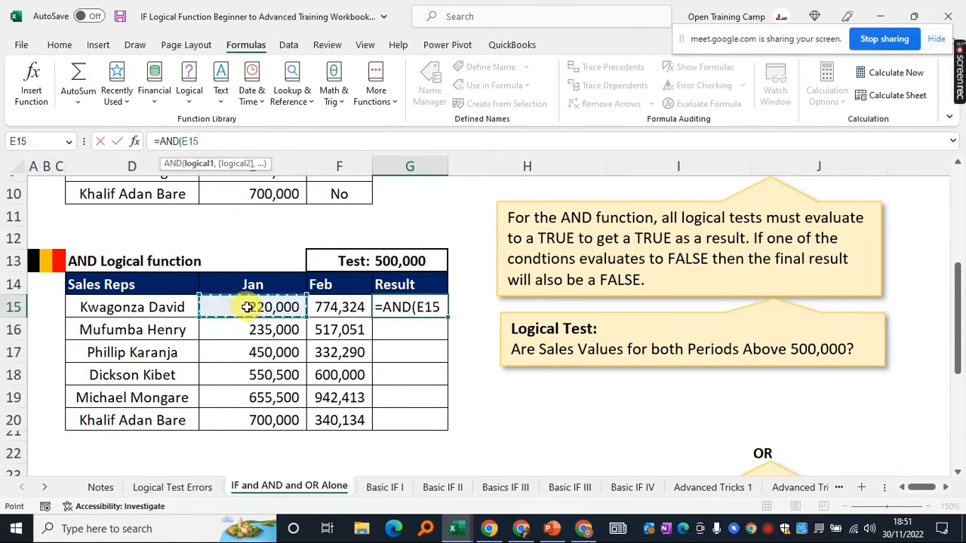
{"action": "type", "text": ">"}
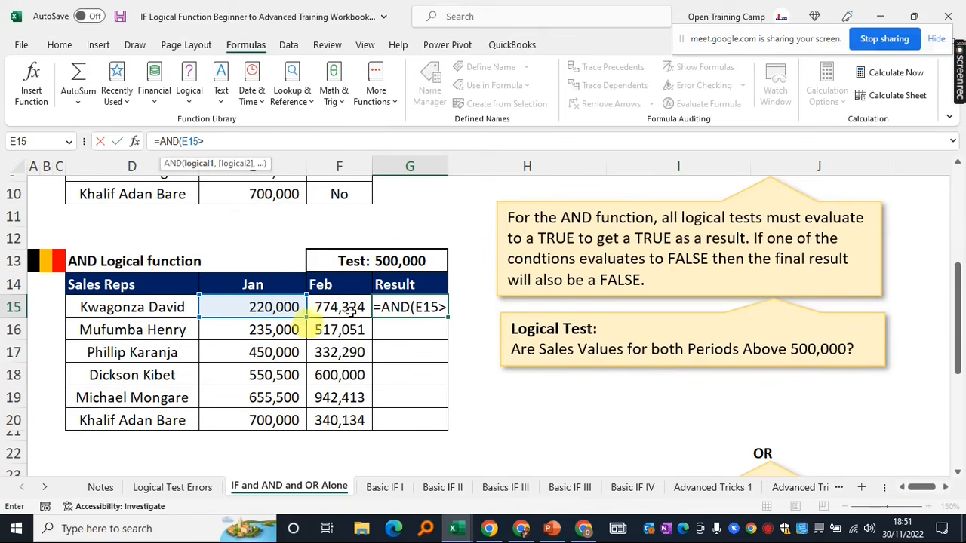
{"action": "left_click", "coordinate": [406, 259]}
{"action": "key", "text": "F4"}
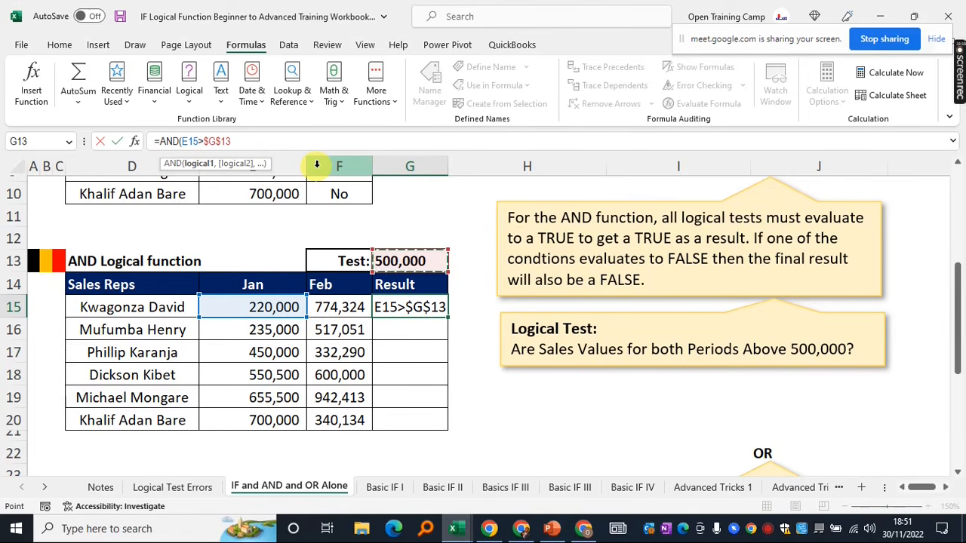
Add the second condition F15>$G$13 and close the AND formula
{"action": "type", "text": ","}
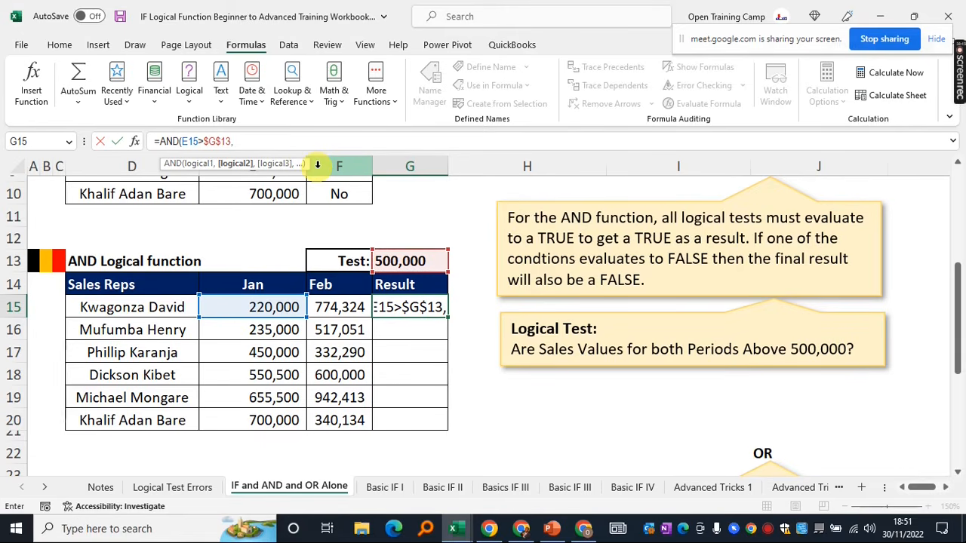
{"action": "left_click", "coordinate": [331, 307]}
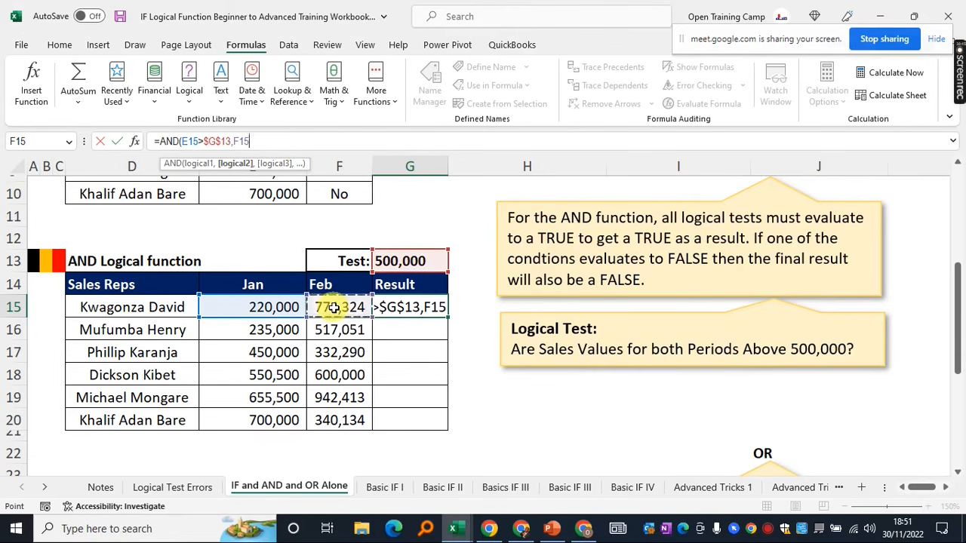
{"action": "type", "text": ">"}
{"action": "left_click", "coordinate": [405, 261]}
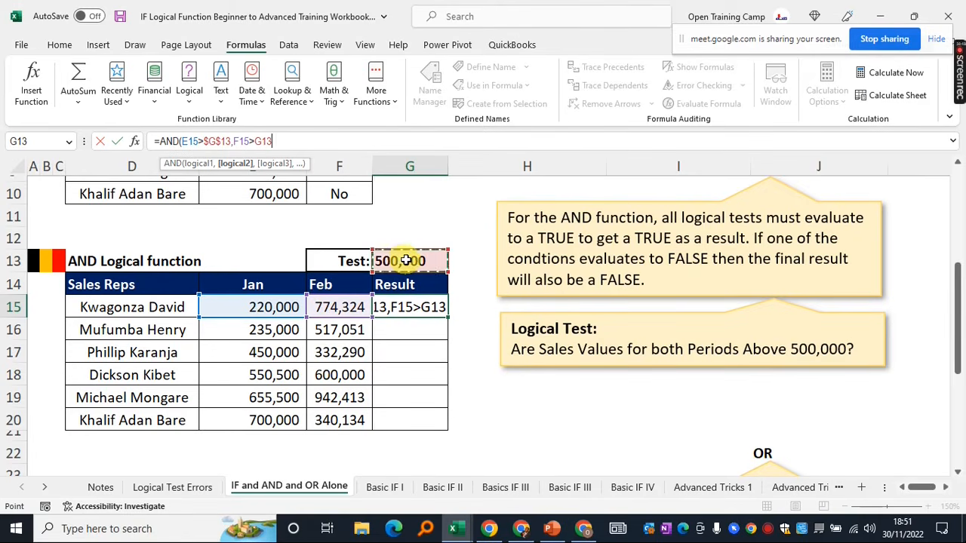
{"action": "key", "text": "F4"}
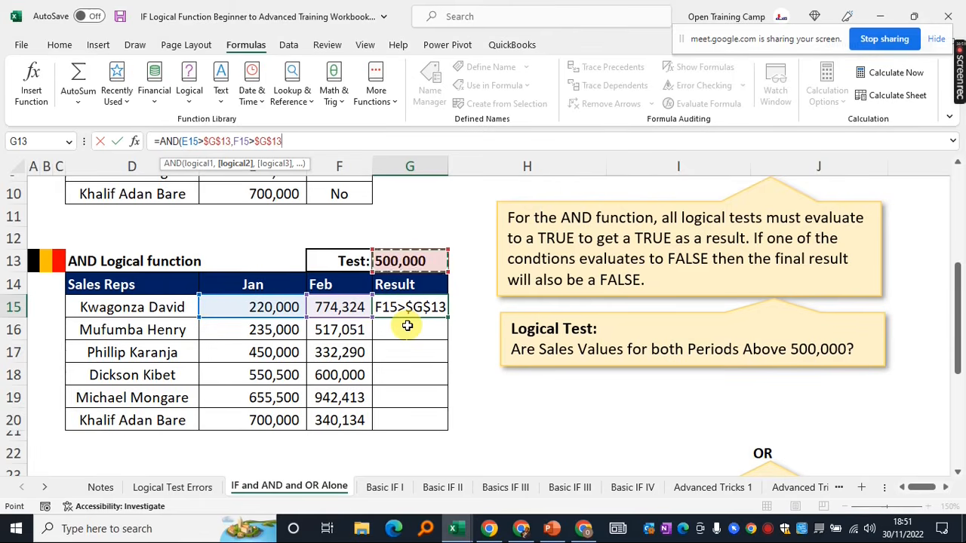
{"action": "type", "text": ")"}
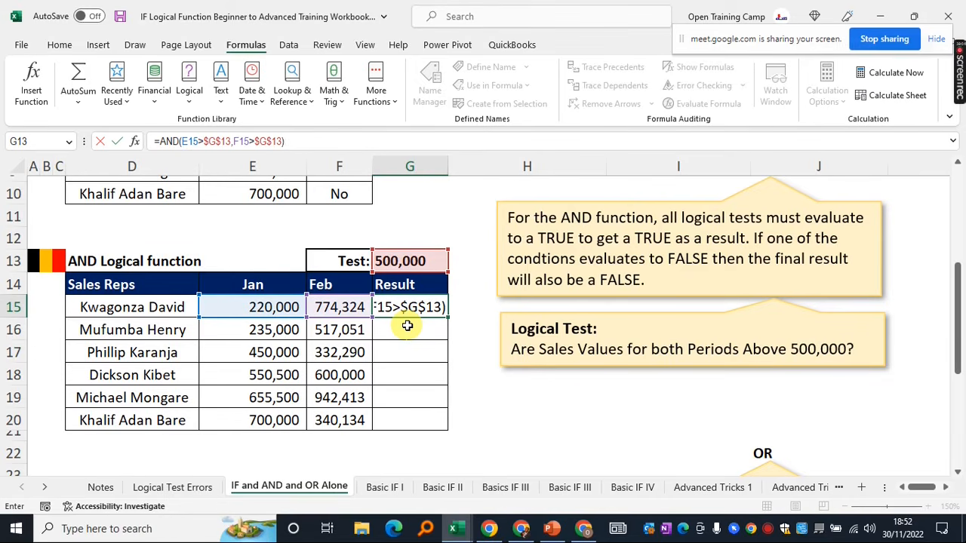
{"action": "key", "text": "Return"}
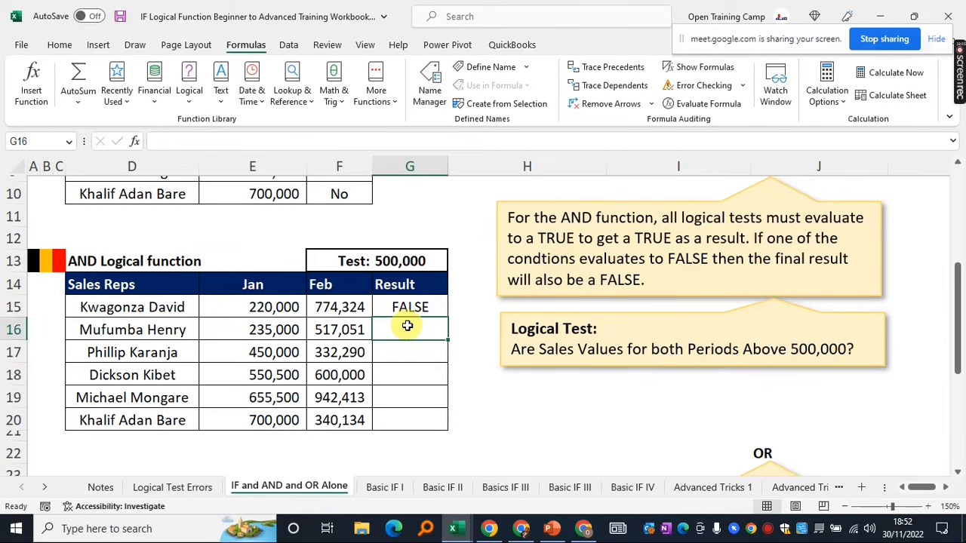
{"action": "left_click", "coordinate": [402, 306]}
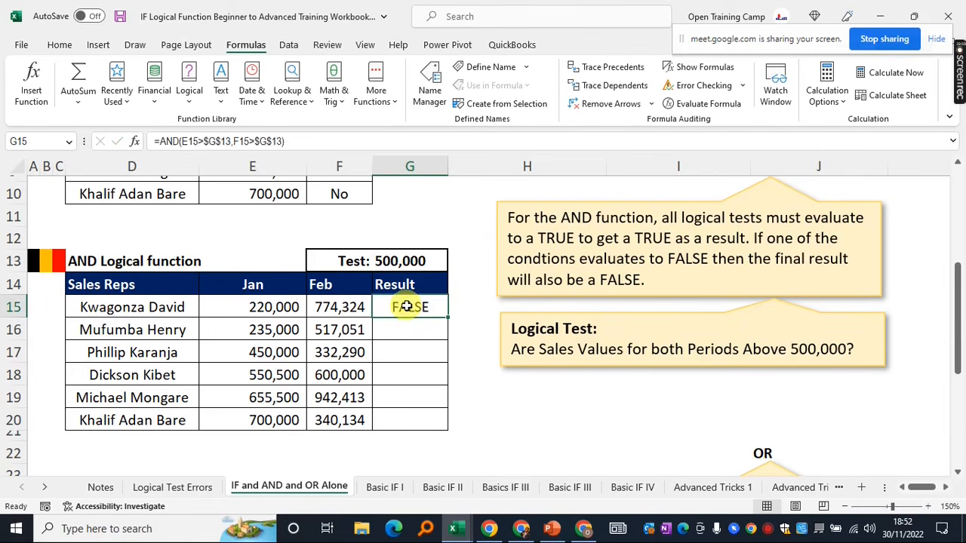
{"action": "left_click", "coordinate": [473, 311]}
{"action": "left_click", "coordinate": [413, 309]}
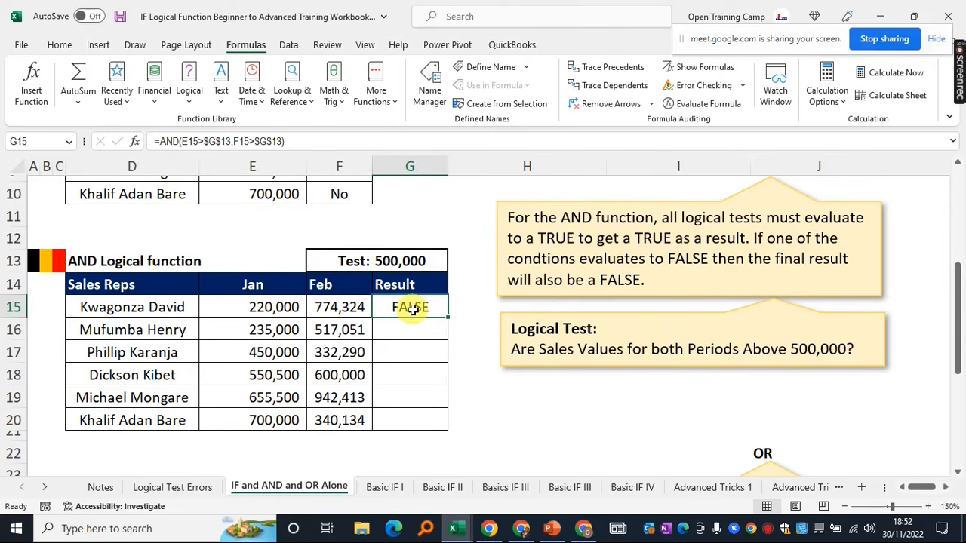
{"action": "left_click_drag", "start_coordinate": [240, 308], "coordinate": [331, 310]}
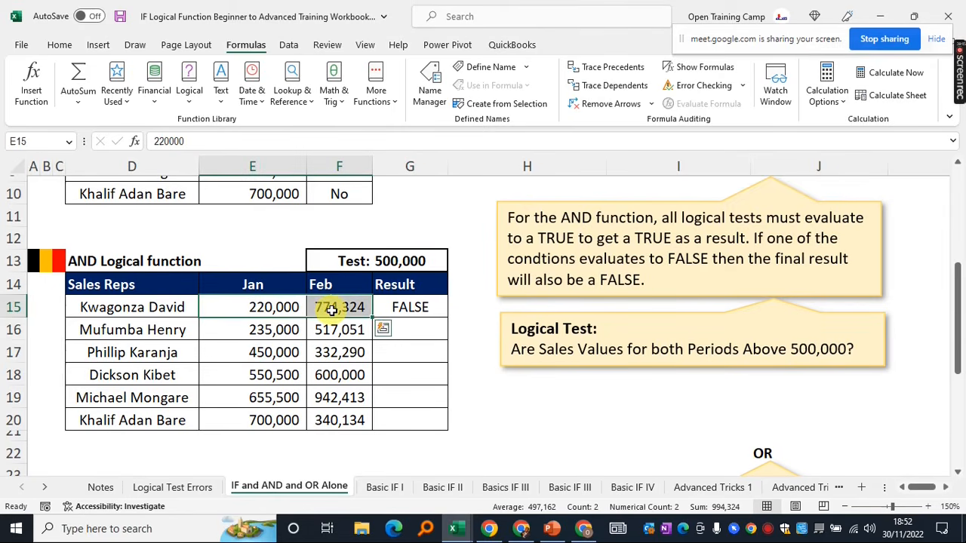
{"action": "left_click", "coordinate": [275, 307]}
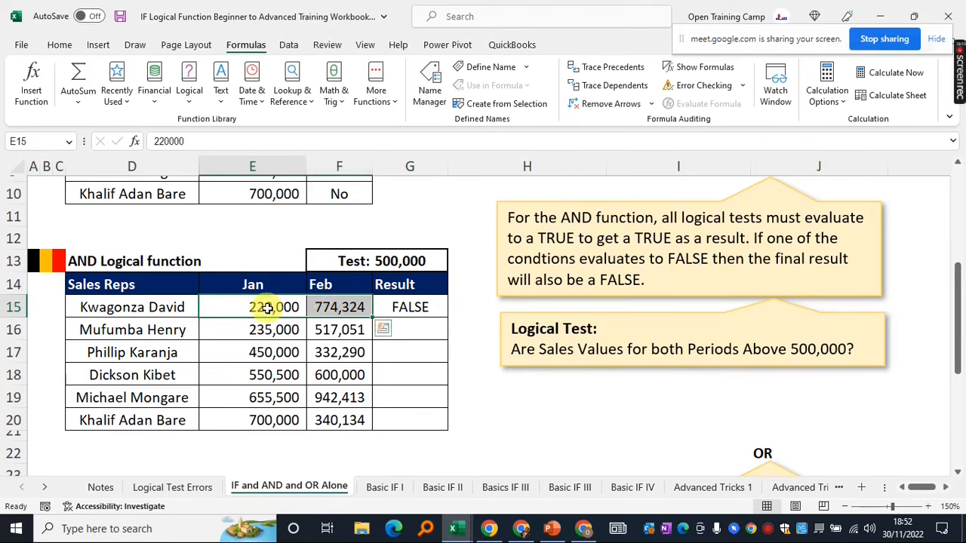
{"action": "left_click", "coordinate": [417, 306]}
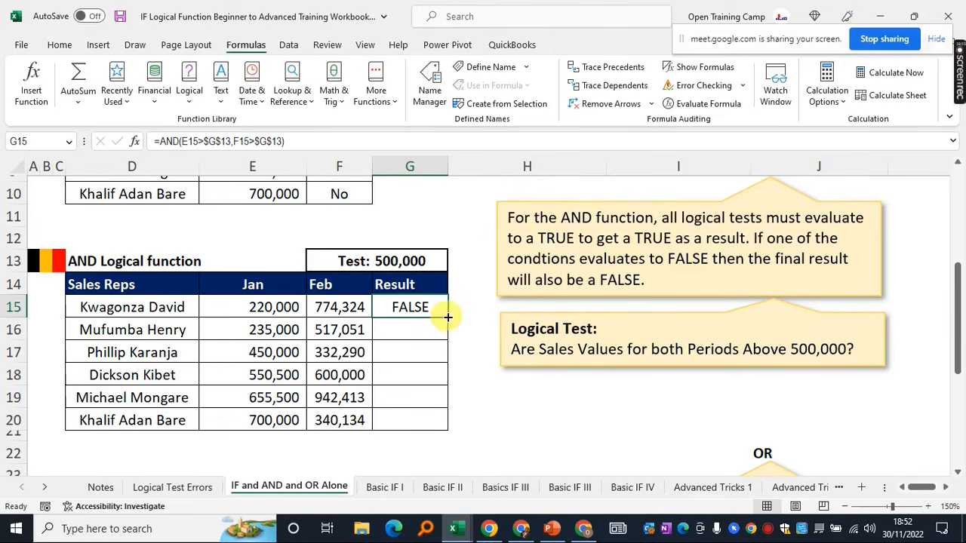
{"action": "left_click_drag", "start_coordinate": [448, 318], "coordinate": [441, 427]}
{"action": "left_click", "coordinate": [469, 399]}
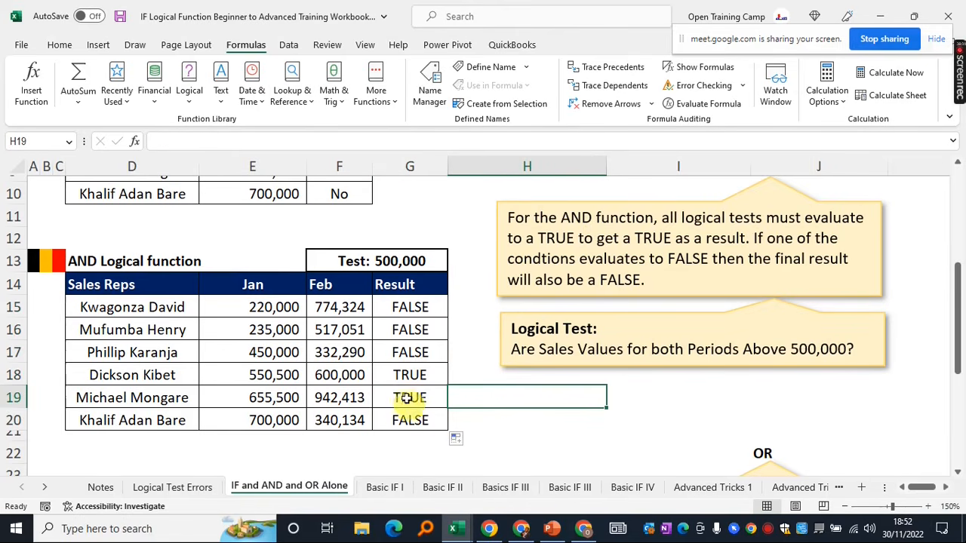
{"action": "left_click", "coordinate": [407, 376]}
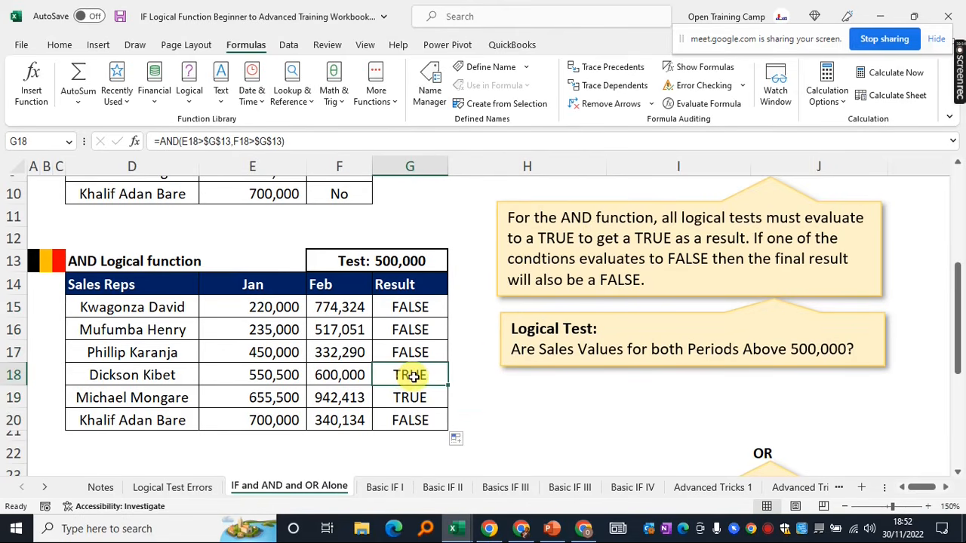
{"action": "left_click", "coordinate": [245, 374]}
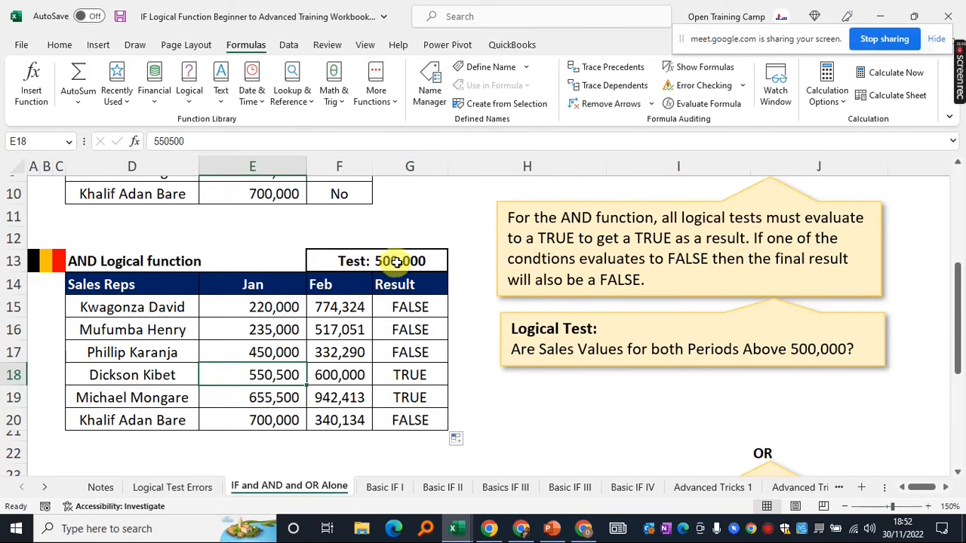
{"action": "left_click", "coordinate": [334, 377]}
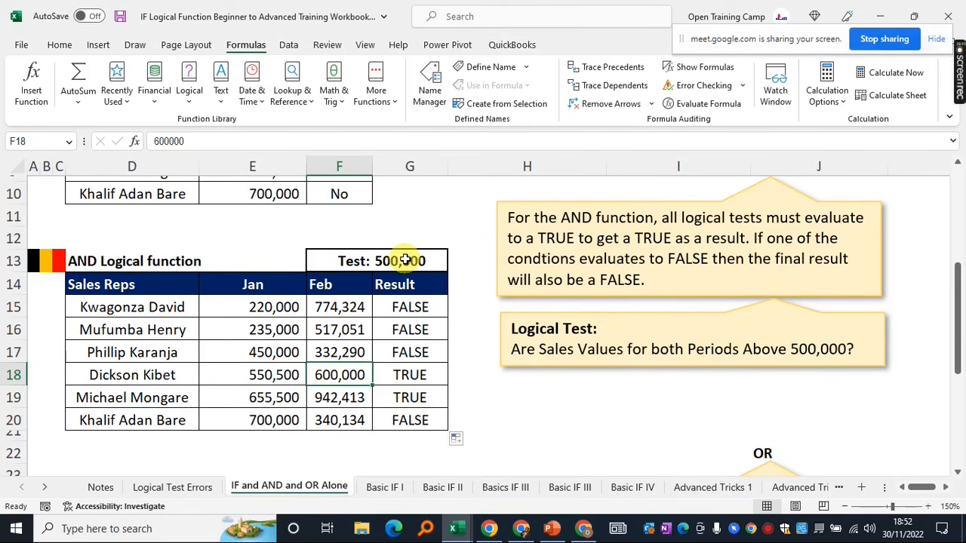
{"action": "left_click", "coordinate": [404, 378]}
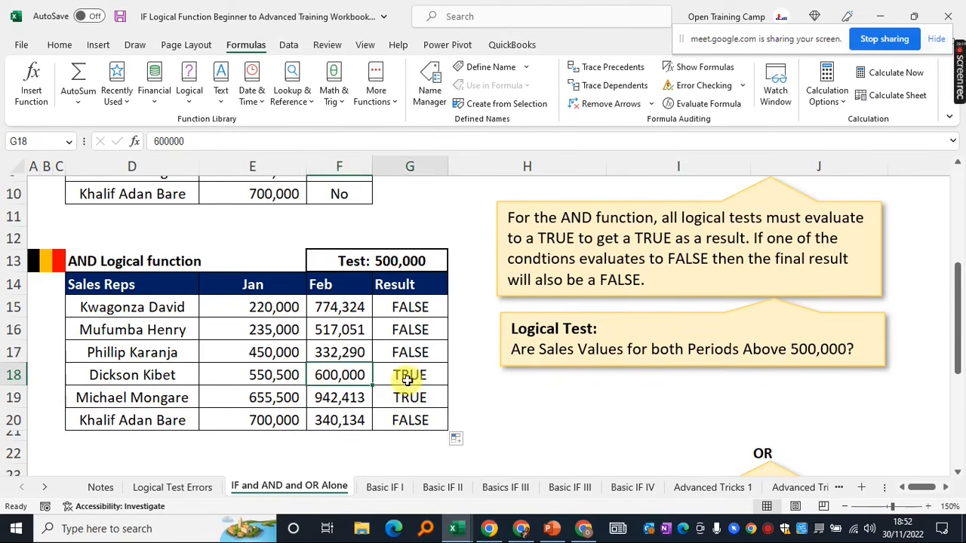
{"action": "left_click_drag", "start_coordinate": [317, 264], "coordinate": [403, 410]}
{"action": "left_click", "coordinate": [406, 308]}
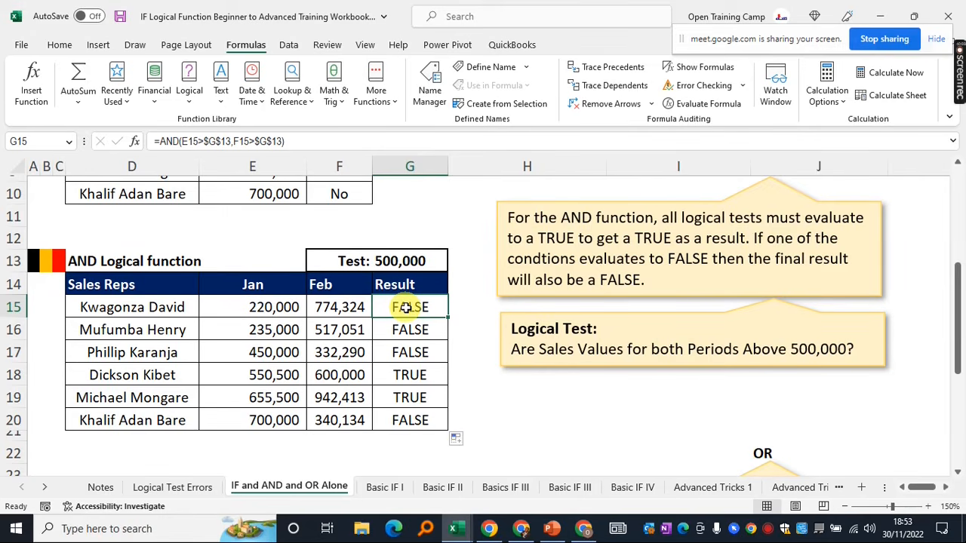
{"action": "left_click", "coordinate": [518, 420]}
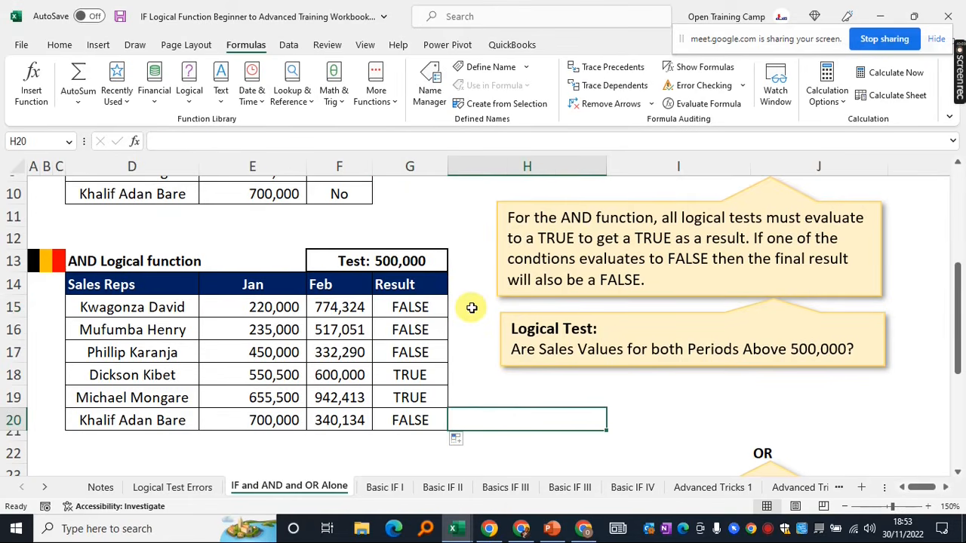
{"action": "scroll", "coordinate": [471, 307], "scroll_direction": "down", "scroll_amount": 3}
Begin =OR( in G26 with the first test E26>$G$24
{"action": "scroll", "coordinate": [471, 307], "scroll_direction": "down", "scroll_amount": 1}
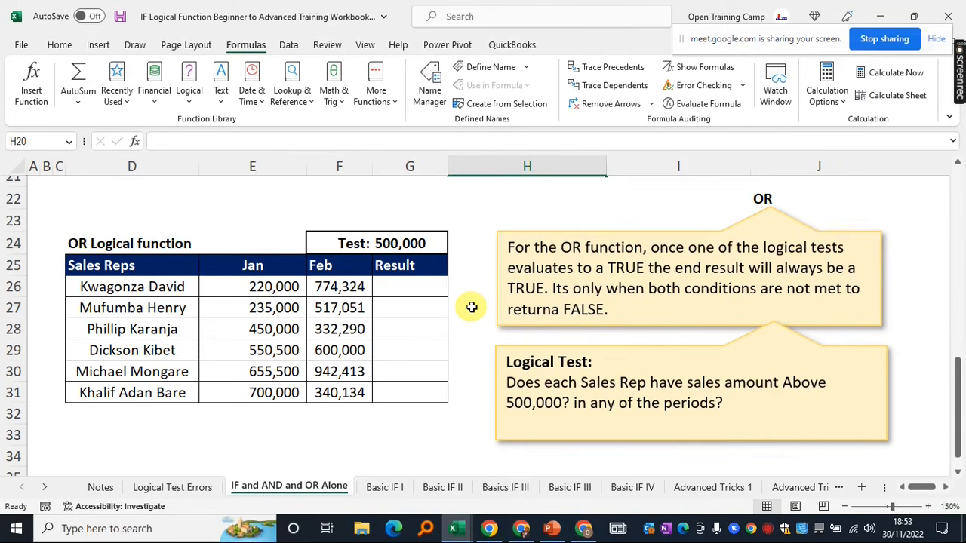
{"action": "left_click", "coordinate": [410, 287]}
{"action": "type", "text": "=or"}
{"action": "key", "text": "Tab"}
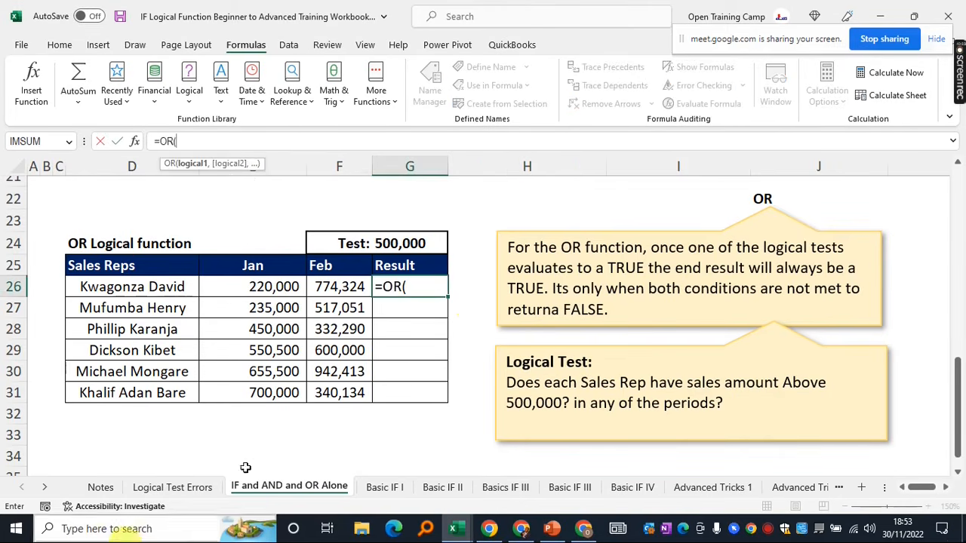
{"action": "left_click", "coordinate": [247, 288]}
{"action": "type", "text": ">"}
{"action": "left_click", "coordinate": [408, 243]}
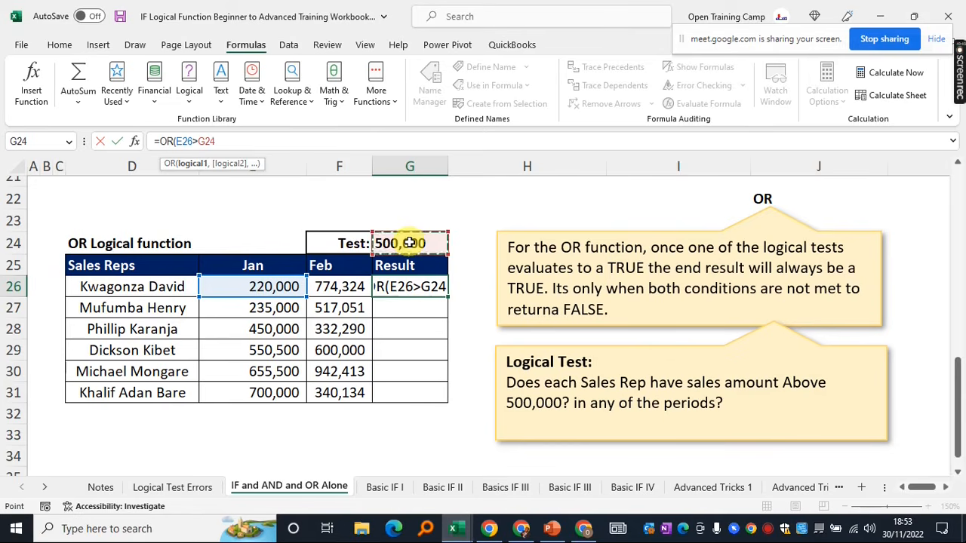
{"action": "key", "text": "F4"}
Add the second test F26>G24, then close and commit the OR formula
{"action": "type", "text": ","}
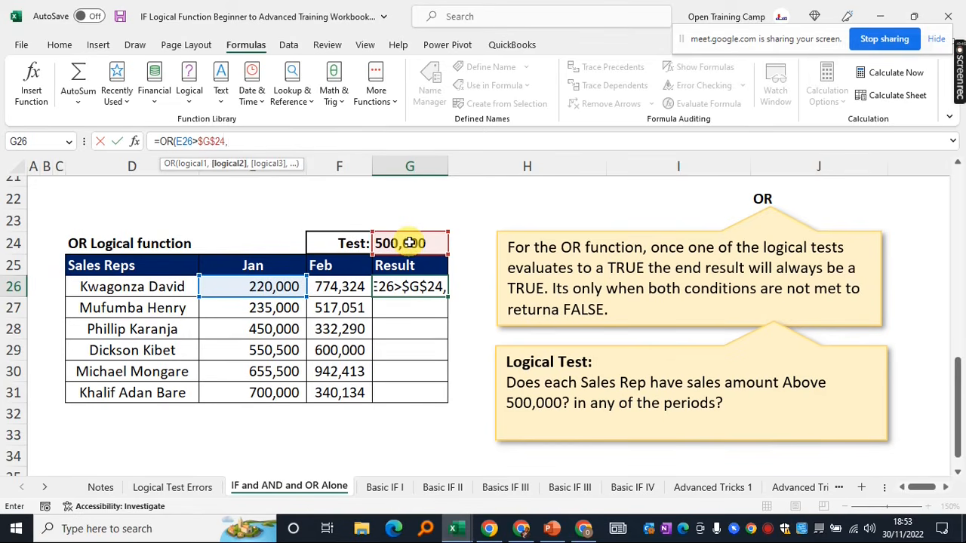
{"action": "left_click", "coordinate": [326, 289]}
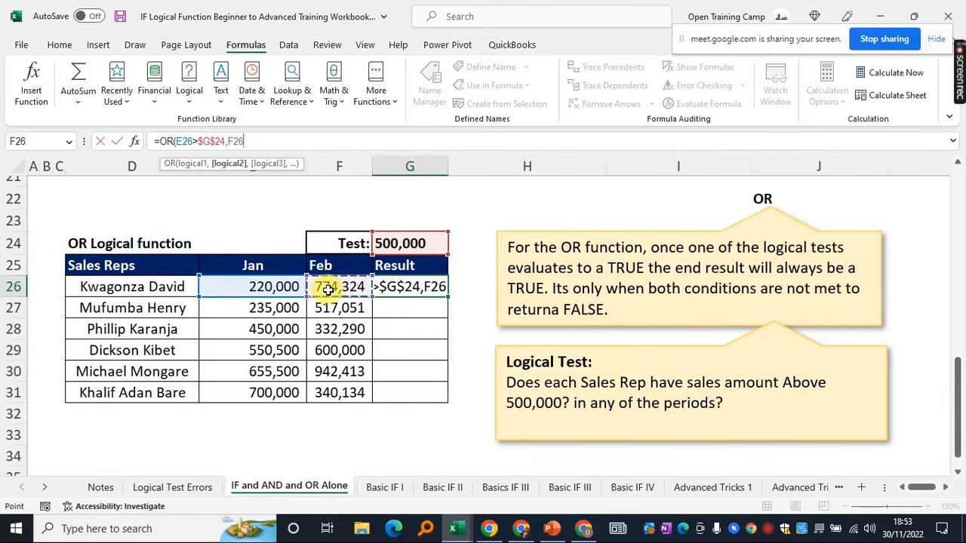
{"action": "type", "text": ">"}
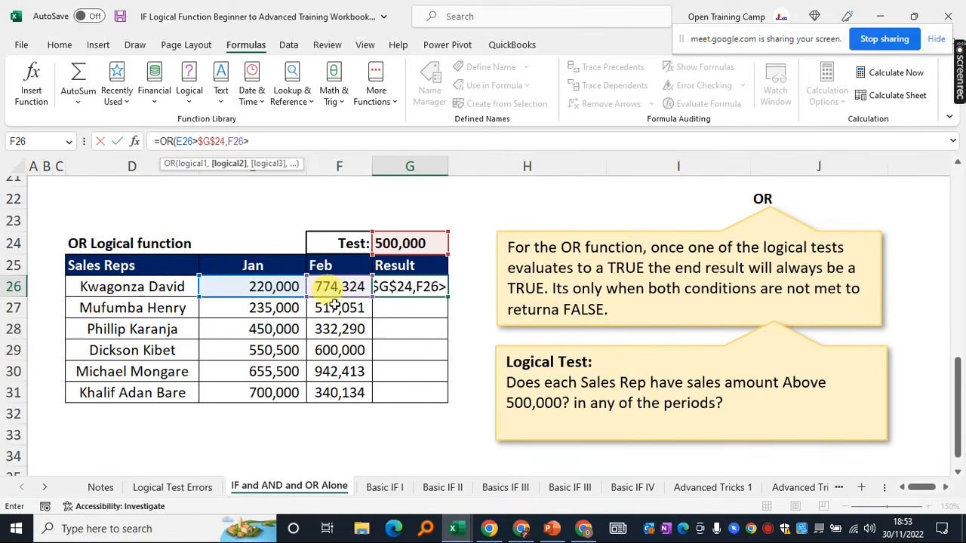
{"action": "left_click", "coordinate": [400, 245]}
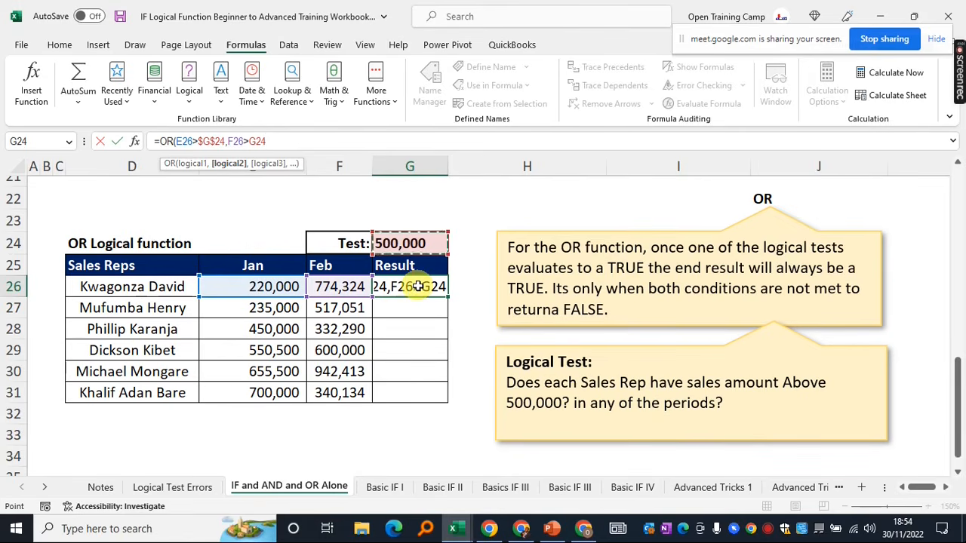
{"action": "type", "text": ")"}
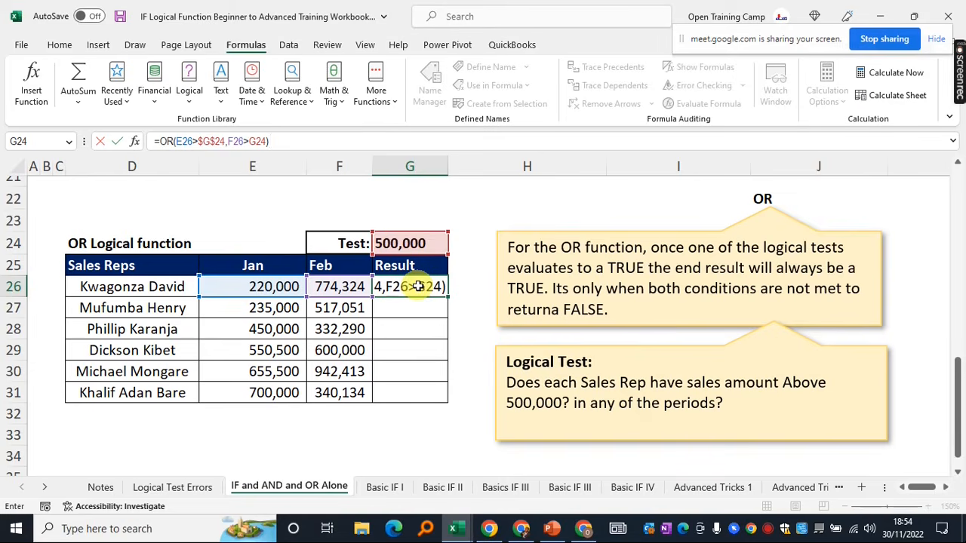
{"action": "key", "text": "Return"}
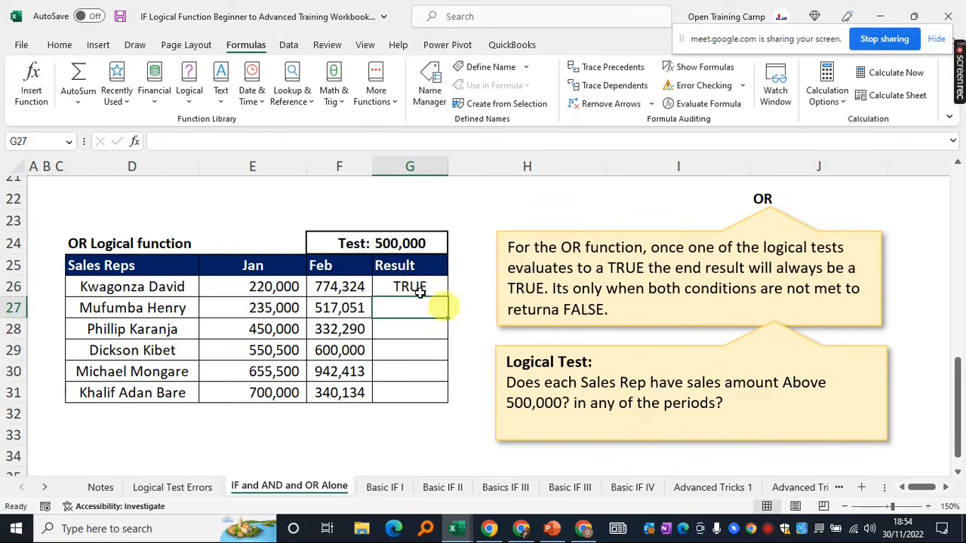
{"action": "left_click", "coordinate": [412, 285]}
{"action": "scroll", "coordinate": [409, 283], "scroll_direction": "up", "scroll_amount": 3}
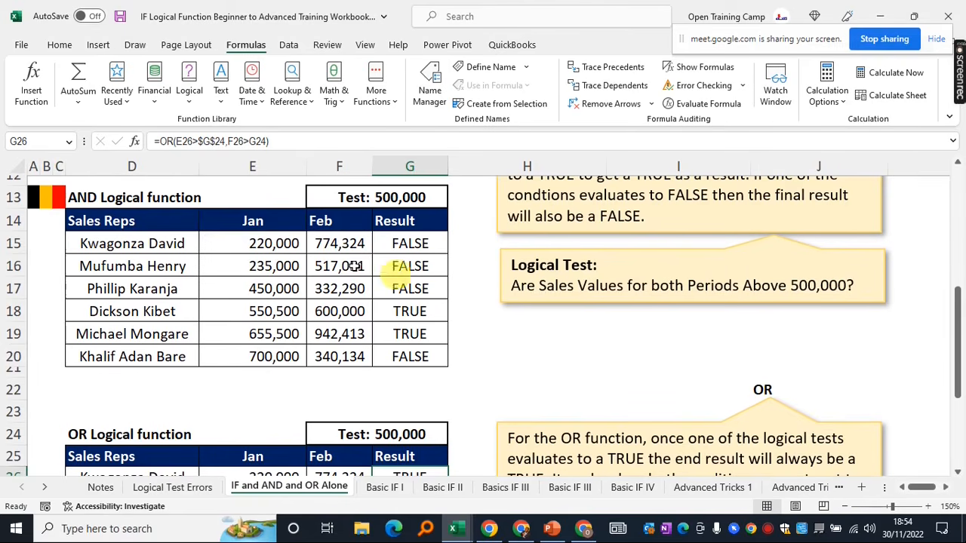
{"action": "left_click", "coordinate": [257, 243]}
{"action": "key", "text": "Right"}
{"action": "left_click", "coordinate": [264, 243]}
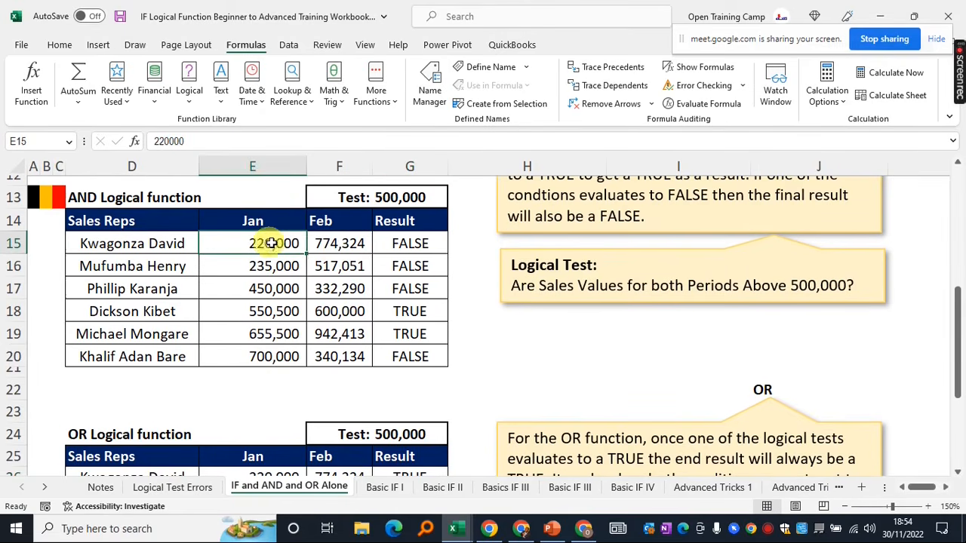
{"action": "left_click", "coordinate": [340, 243]}
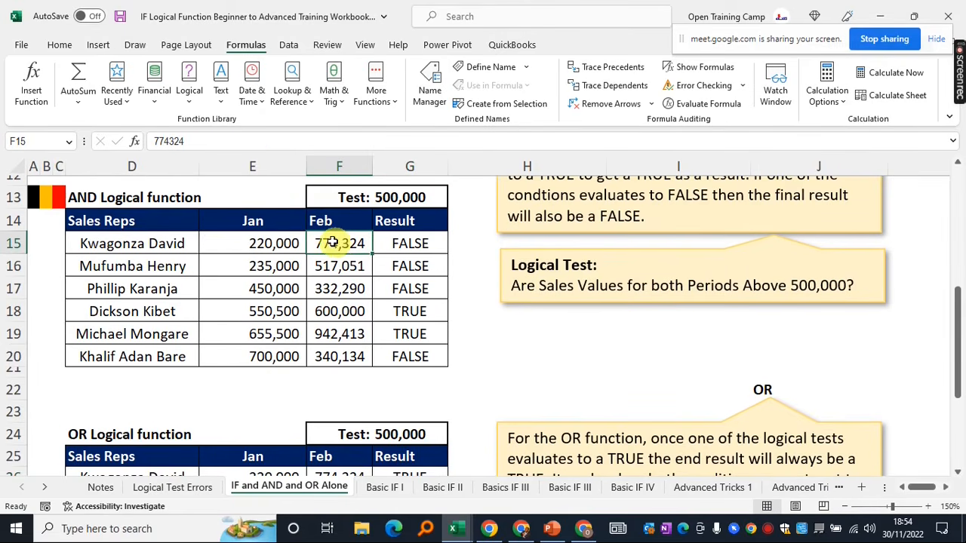
{"action": "left_click", "coordinate": [408, 241]}
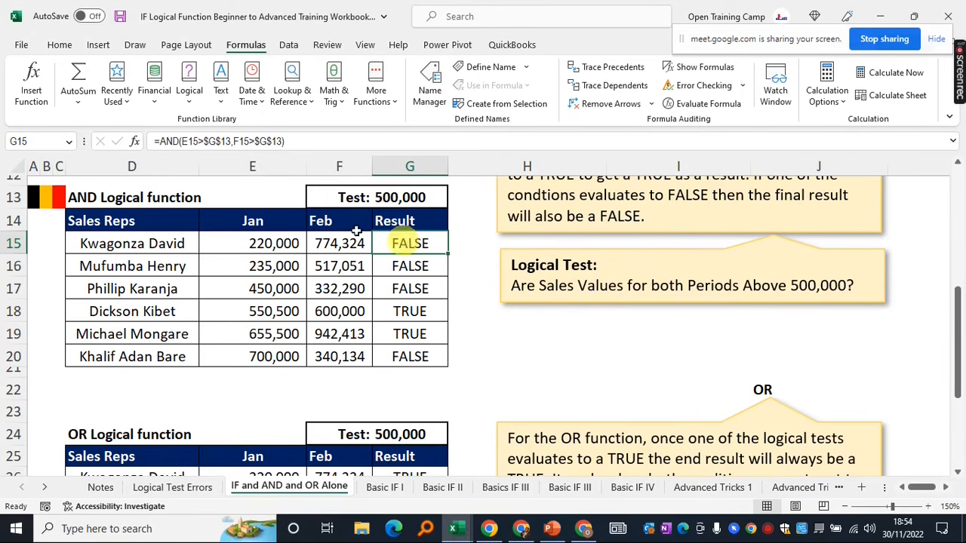
{"action": "scroll", "coordinate": [391, 223], "scroll_direction": "down", "scroll_amount": 3}
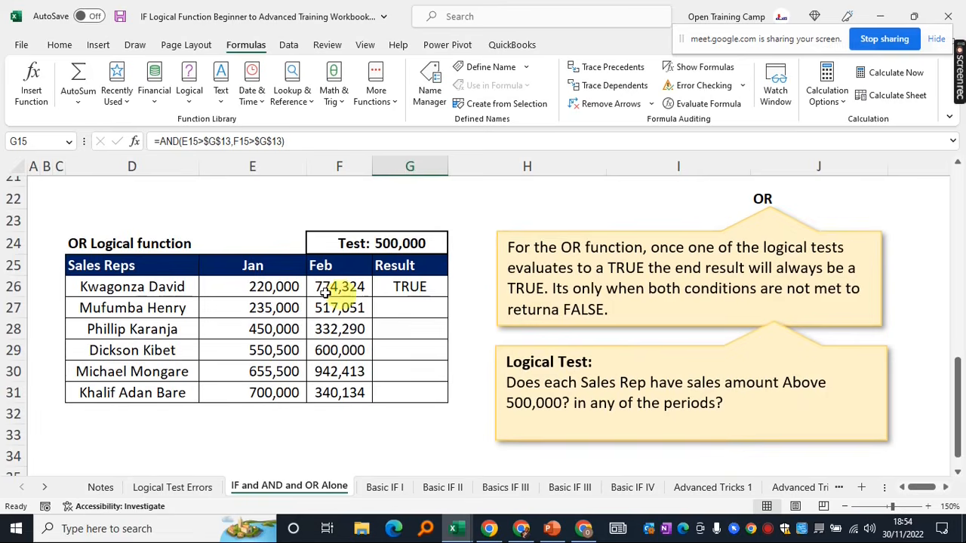
{"action": "left_click_drag", "start_coordinate": [253, 286], "coordinate": [349, 286]}
{"action": "left_click", "coordinate": [406, 285]}
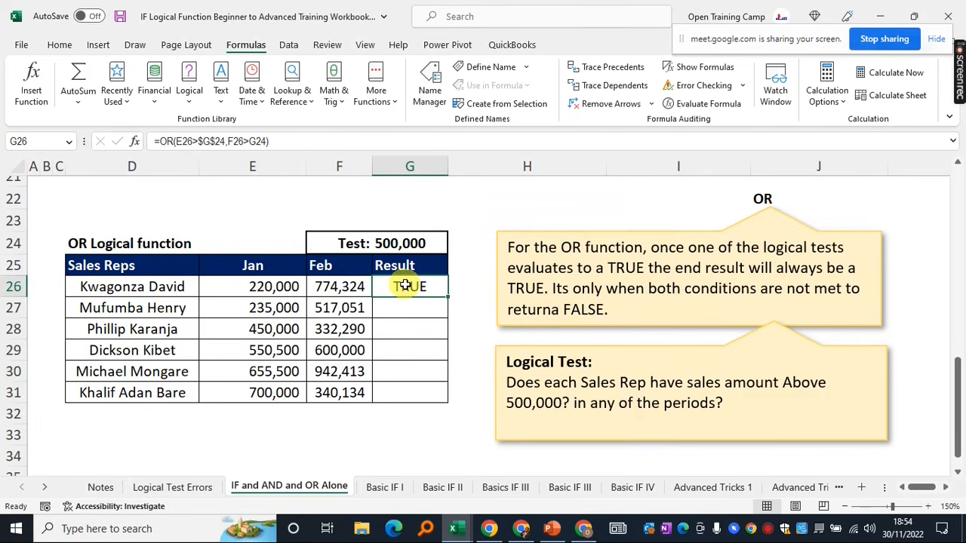
{"action": "left_click", "coordinate": [249, 287]}
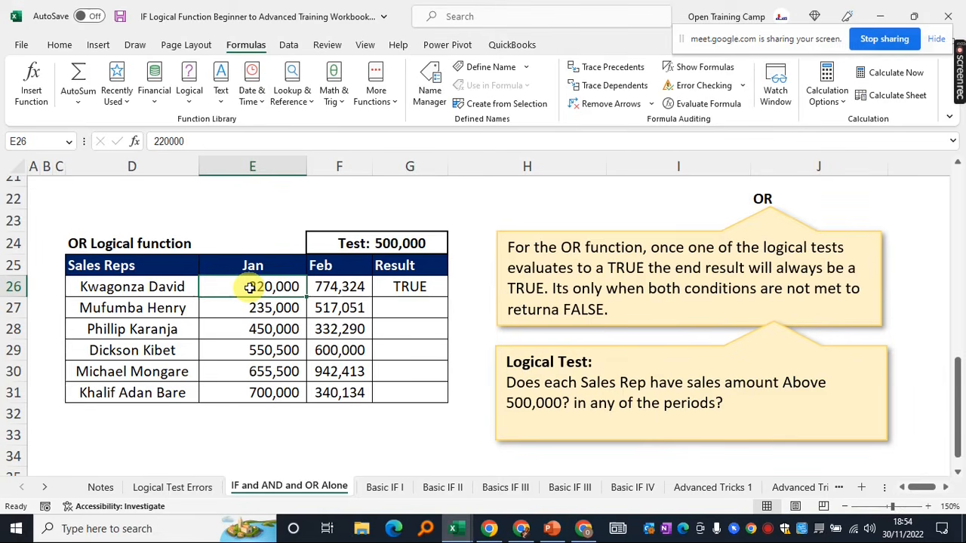
{"action": "left_click", "coordinate": [409, 287]}
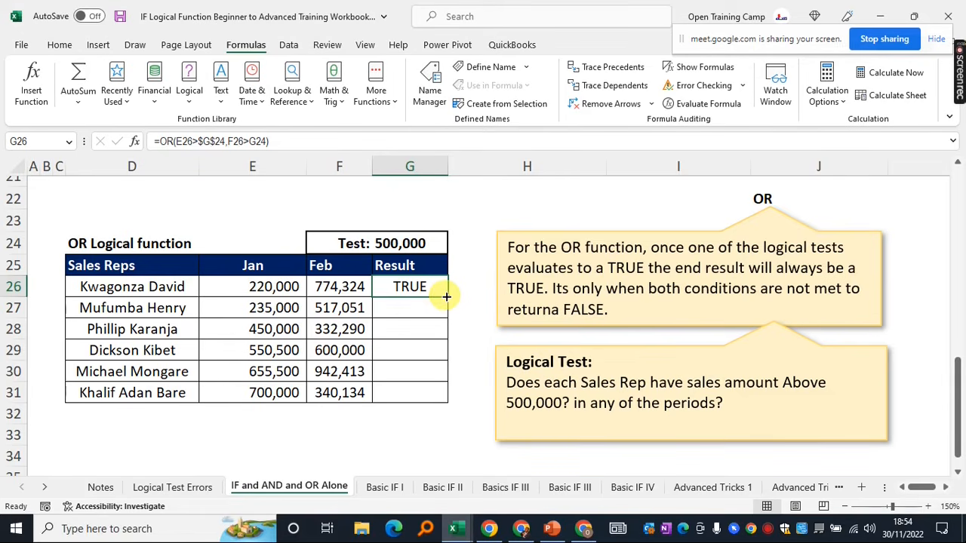
Fill the OR formula from G26 down through G31
{"action": "left_click_drag", "start_coordinate": [446, 296], "coordinate": [445, 396]}
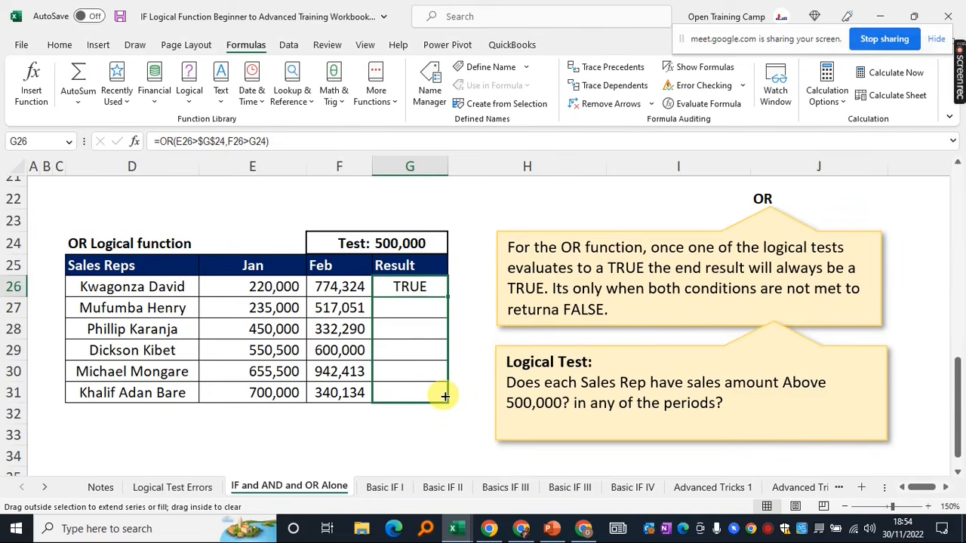
{"action": "left_click_drag", "start_coordinate": [445, 396], "coordinate": [442, 395]}
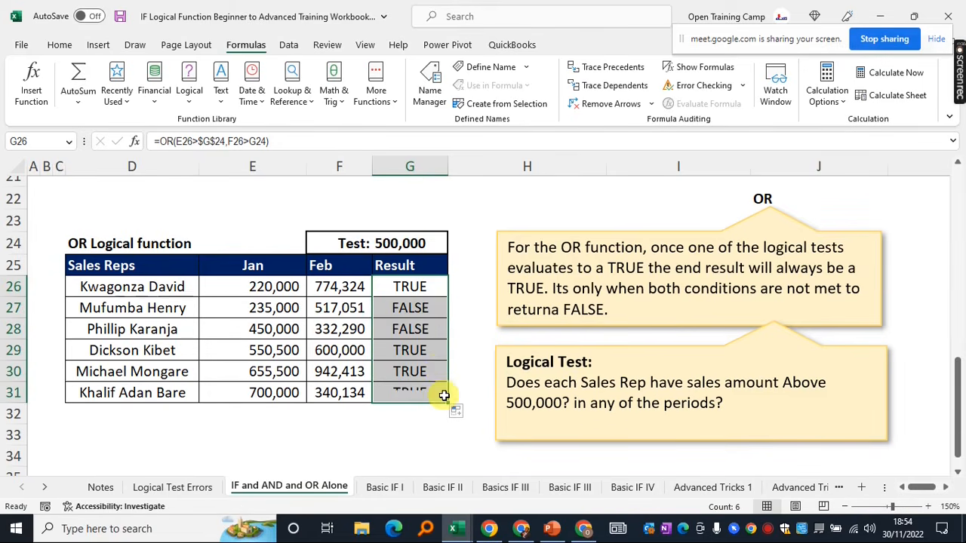
{"action": "left_click", "coordinate": [400, 438]}
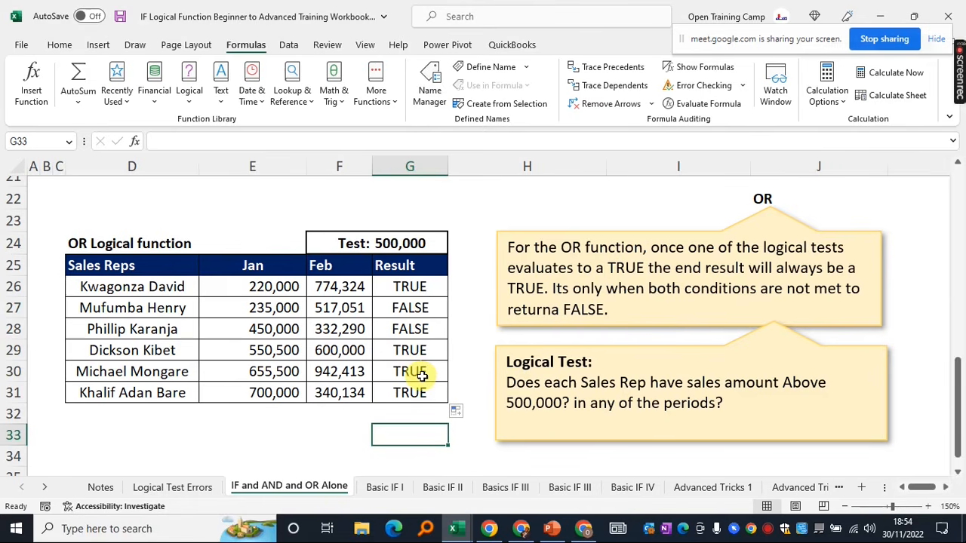
Examine why G28 returns FALSE: Jan 450,000 and Feb 332,290 against the shifted 500,000 test reference
{"action": "left_click", "coordinate": [410, 330]}
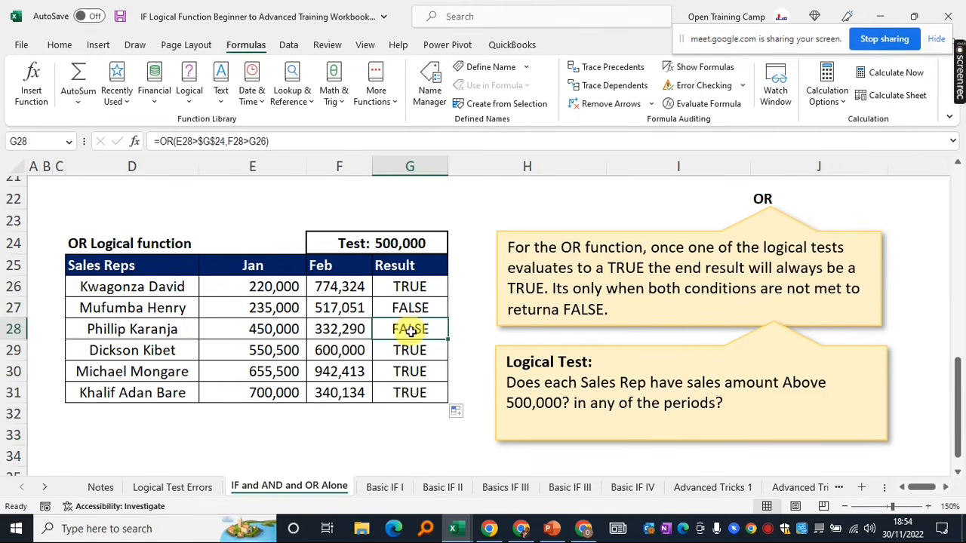
{"action": "left_click", "coordinate": [230, 328]}
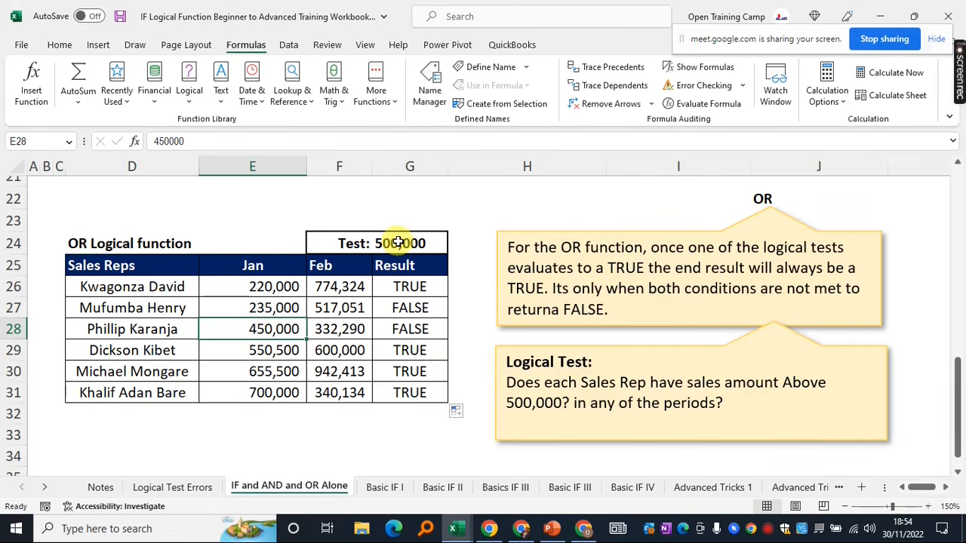
{"action": "left_click", "coordinate": [325, 329]}
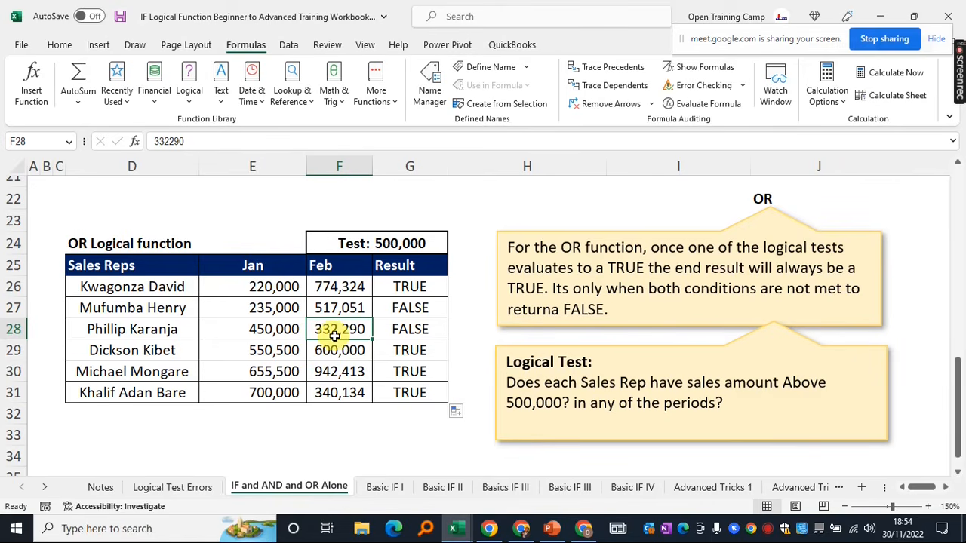
{"action": "left_click", "coordinate": [400, 245]}
{"action": "left_click", "coordinate": [407, 331]}
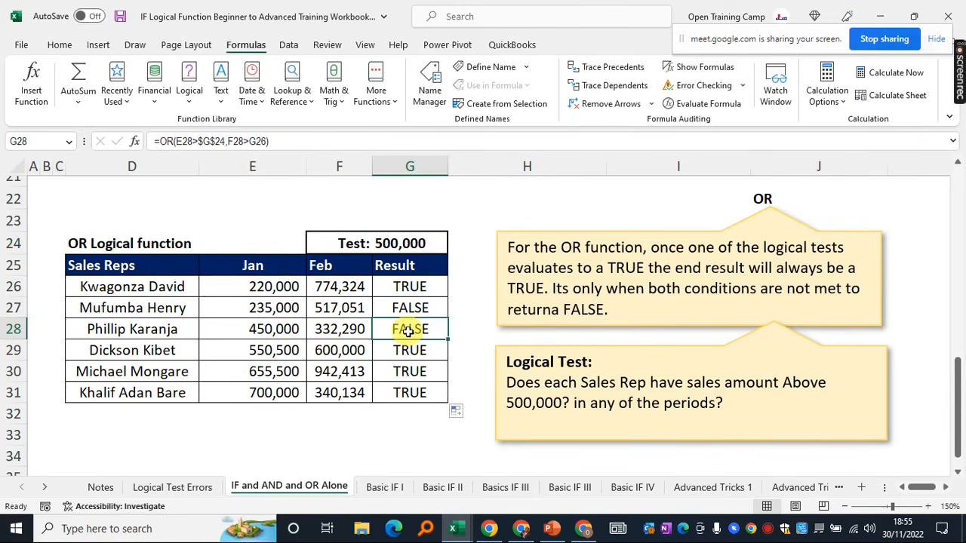
{"action": "left_click_drag", "start_coordinate": [264, 330], "coordinate": [321, 331]}
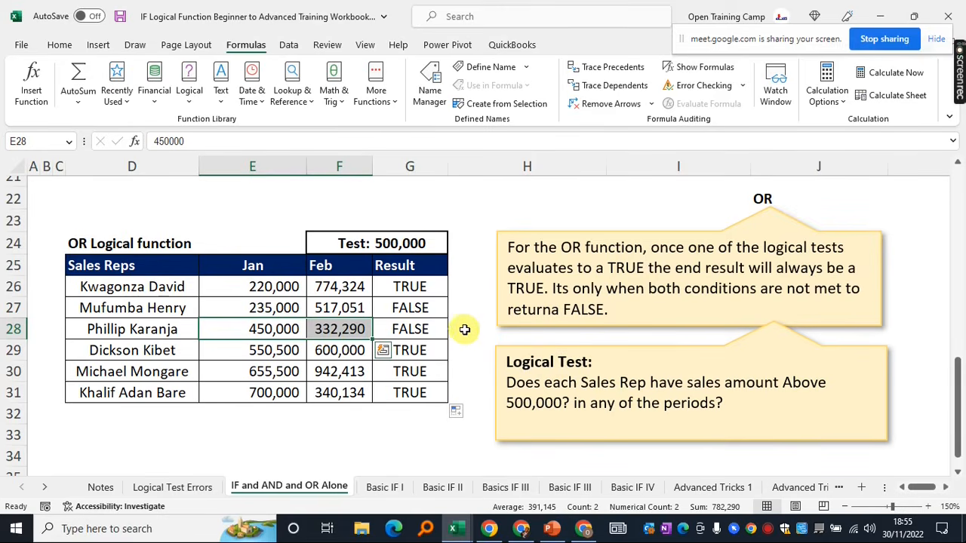
{"action": "scroll", "coordinate": [465, 329], "scroll_direction": "down", "scroll_amount": 3}
{"action": "scroll", "coordinate": [465, 329], "scroll_direction": "up", "scroll_amount": 5}
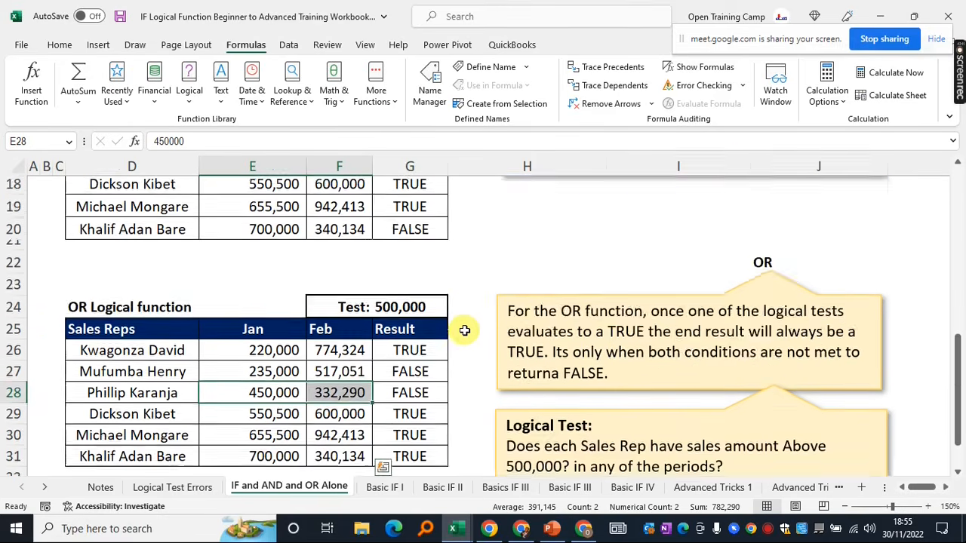
{"action": "scroll", "coordinate": [465, 330], "scroll_direction": "up", "scroll_amount": 5}
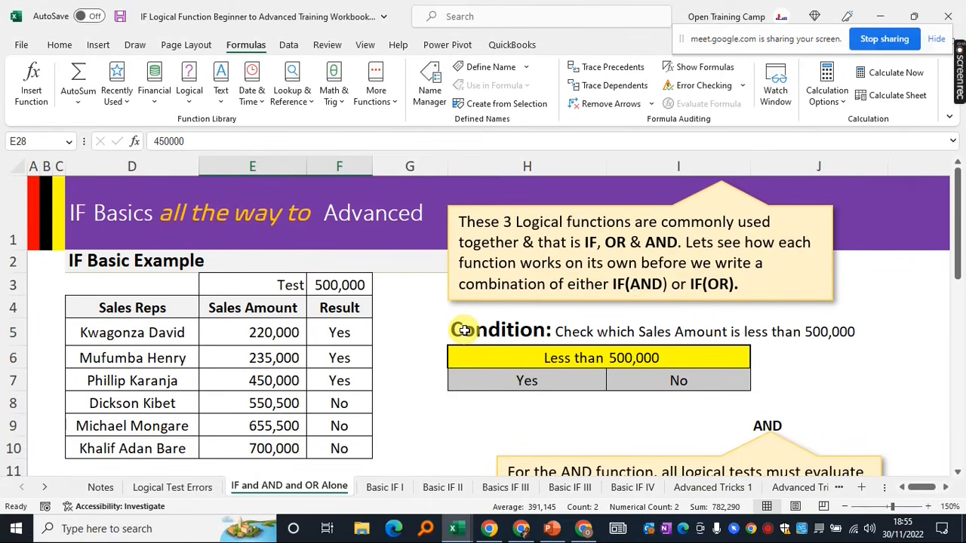
Switch to the Basic IF I sheet
{"action": "left_click", "coordinate": [423, 306]}
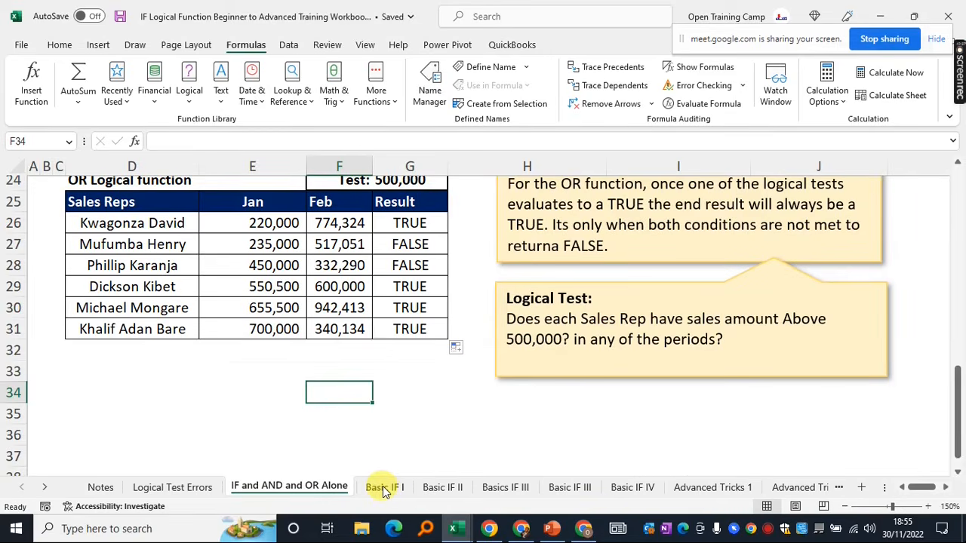
{"action": "left_click", "coordinate": [383, 488]}
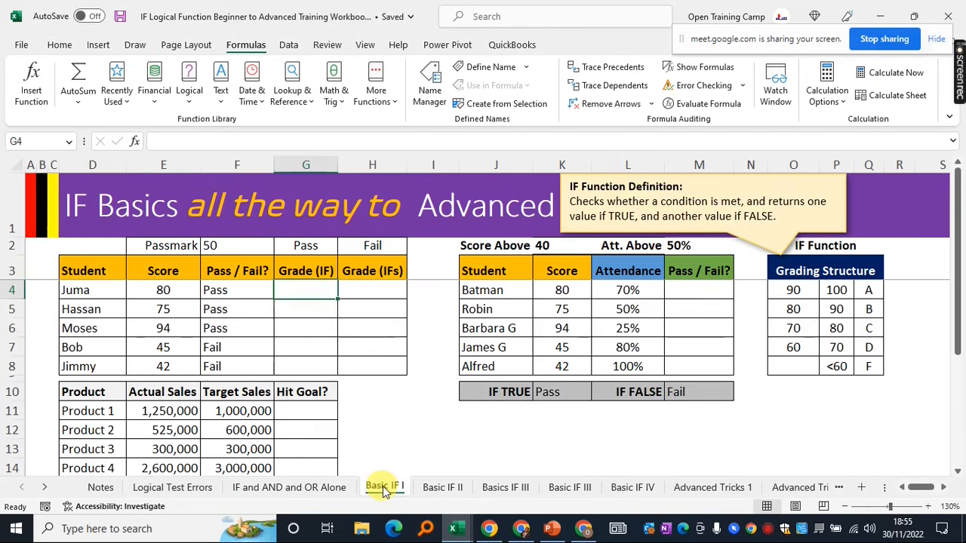
{"action": "left_click", "coordinate": [385, 419]}
{"action": "scroll", "coordinate": [445, 423], "scroll_direction": "down", "scroll_amount": 2}
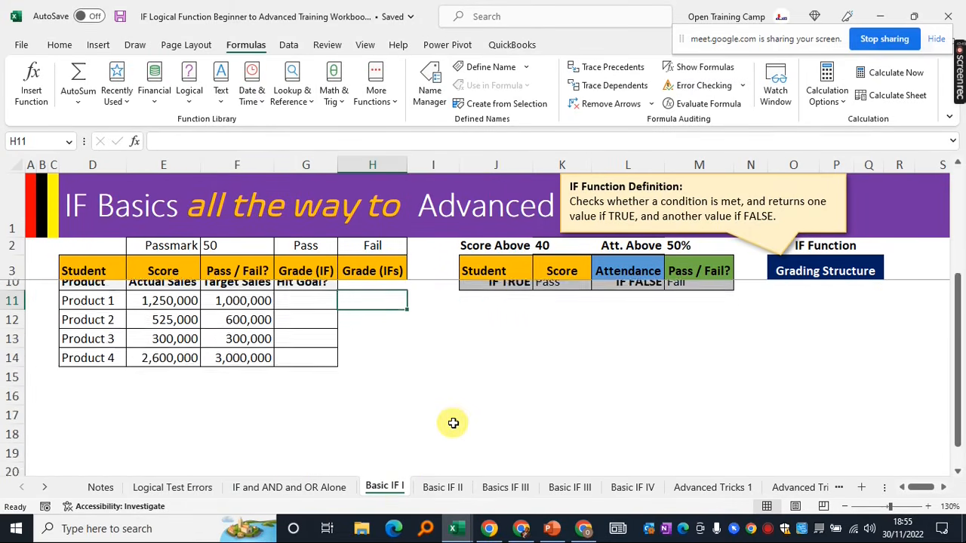
{"action": "scroll", "coordinate": [453, 424], "scroll_direction": "up", "scroll_amount": 3}
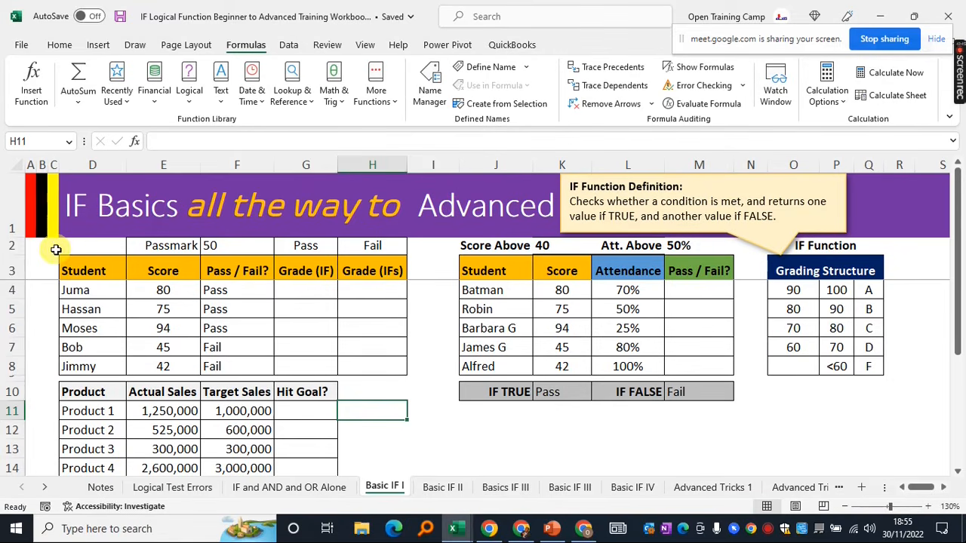
{"action": "left_click", "coordinate": [422, 394]}
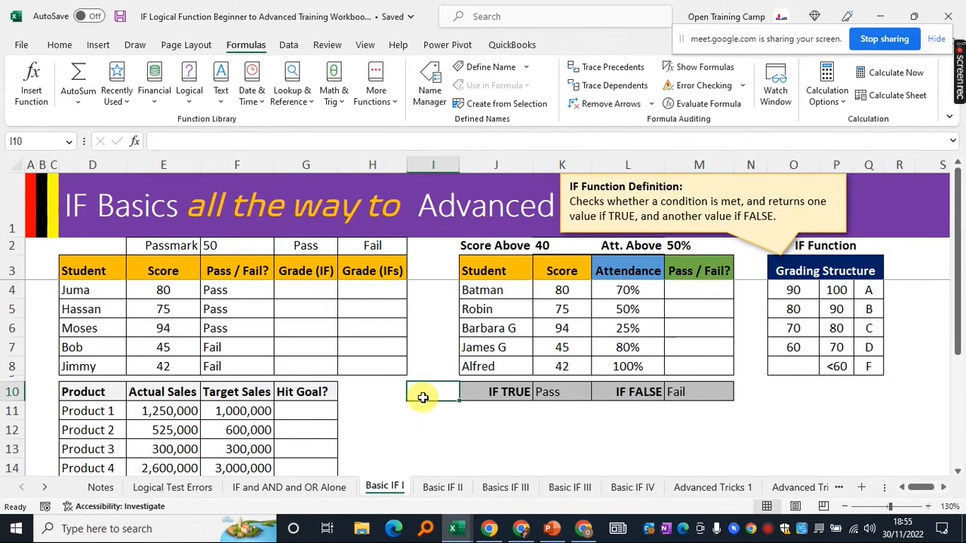
{"action": "left_click", "coordinate": [387, 432]}
{"action": "left_click", "coordinate": [401, 408]}
{"action": "left_click", "coordinate": [422, 417]}
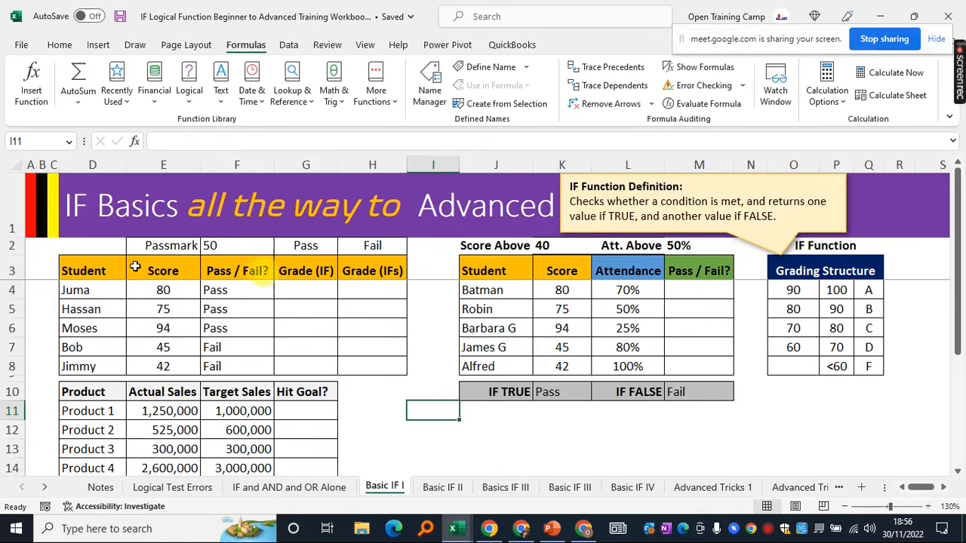
Clear the old Pass / Fail results in F4:F8 and review the scores against the pass mark 50
{"action": "left_click_drag", "start_coordinate": [100, 274], "coordinate": [395, 360]}
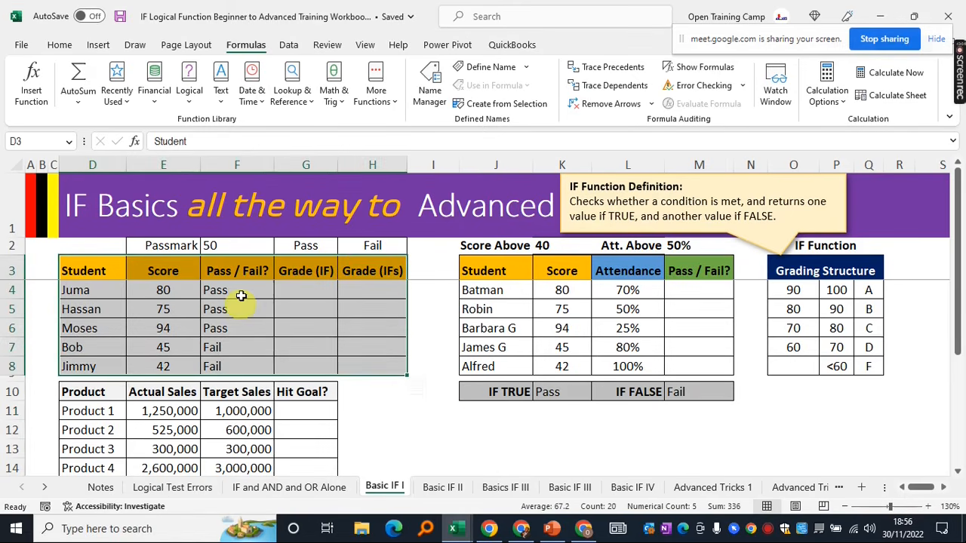
{"action": "left_click_drag", "start_coordinate": [239, 290], "coordinate": [244, 367]}
{"action": "key", "text": "Delete"}
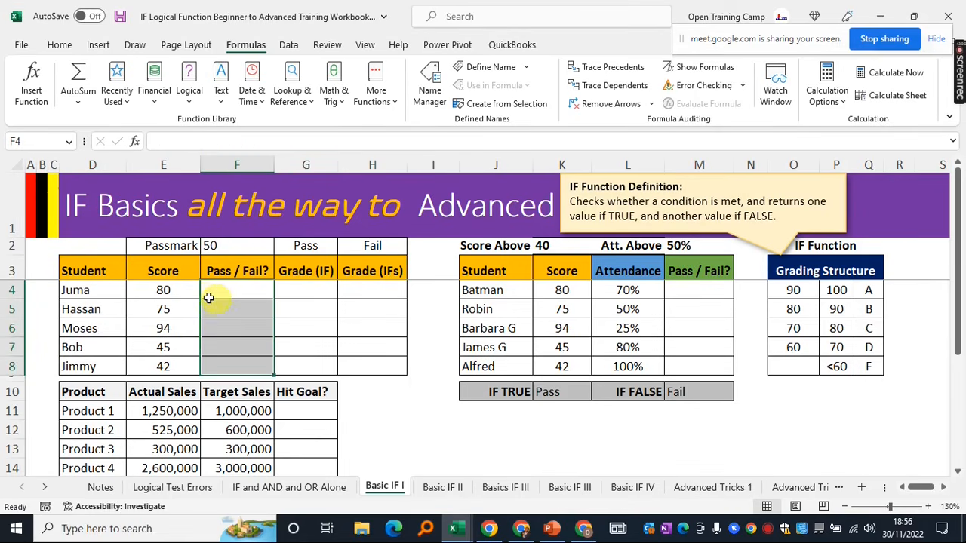
{"action": "left_click_drag", "start_coordinate": [162, 293], "coordinate": [159, 368]}
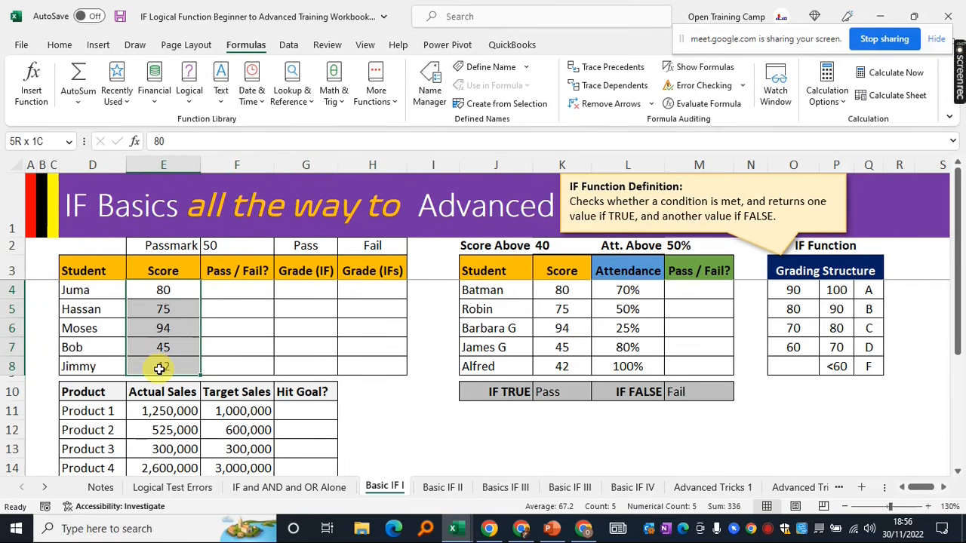
{"action": "left_click", "coordinate": [166, 245]}
{"action": "left_click", "coordinate": [219, 246]}
{"action": "left_click_drag", "start_coordinate": [224, 288], "coordinate": [234, 367]}
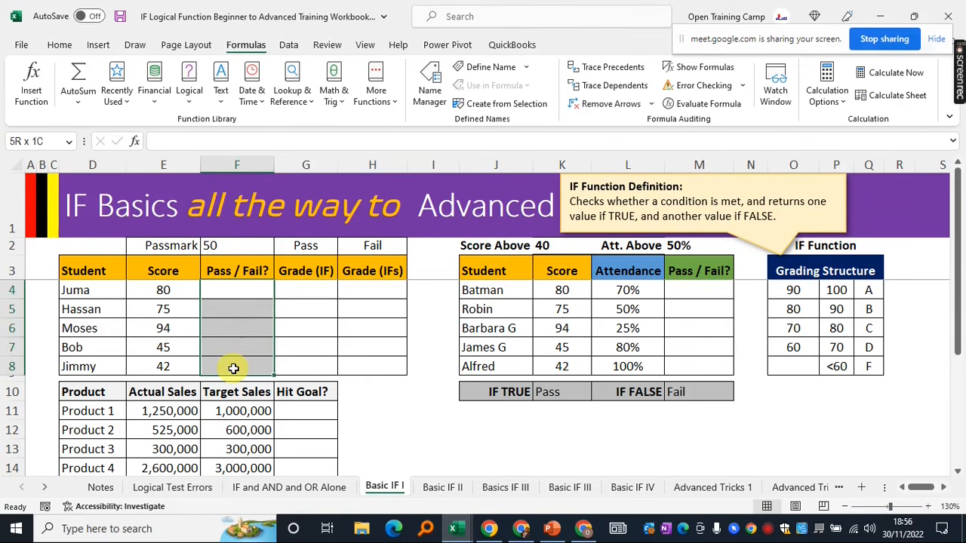
{"action": "left_click", "coordinate": [228, 287]}
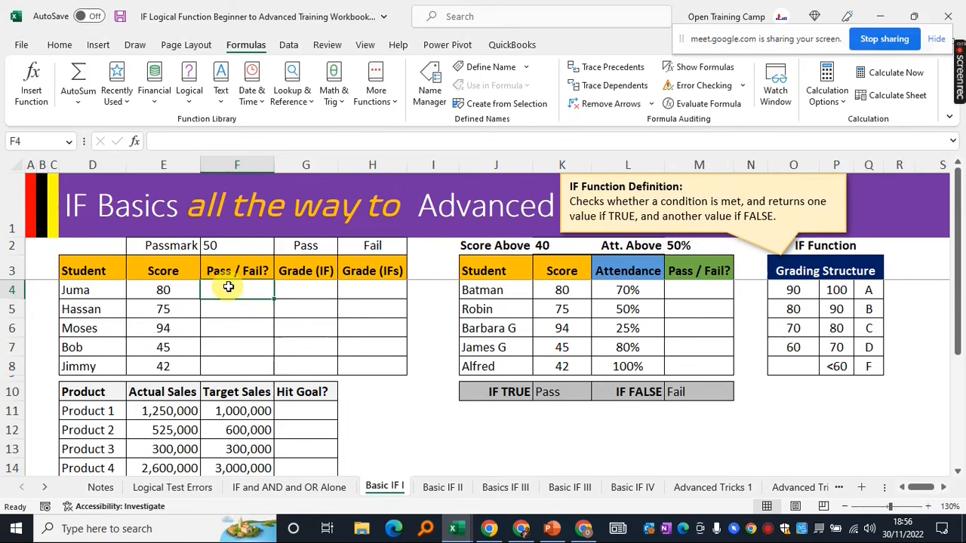
Begin =IF( in F4 testing E4 against the absolute pass mark $F$2
{"action": "type", "text": "=if("}
{"action": "left_click", "coordinate": [159, 293]}
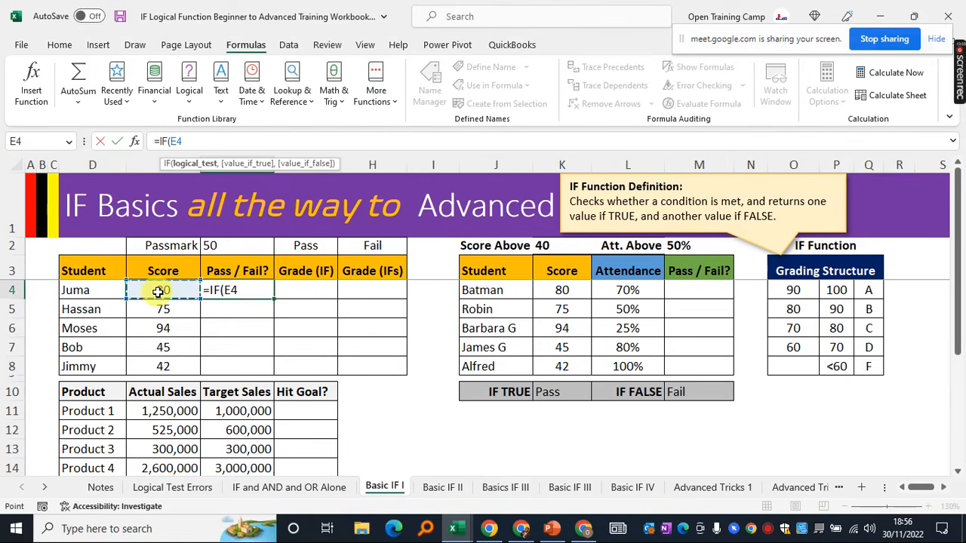
{"action": "type", "text": ">"}
{"action": "left_click", "coordinate": [227, 244]}
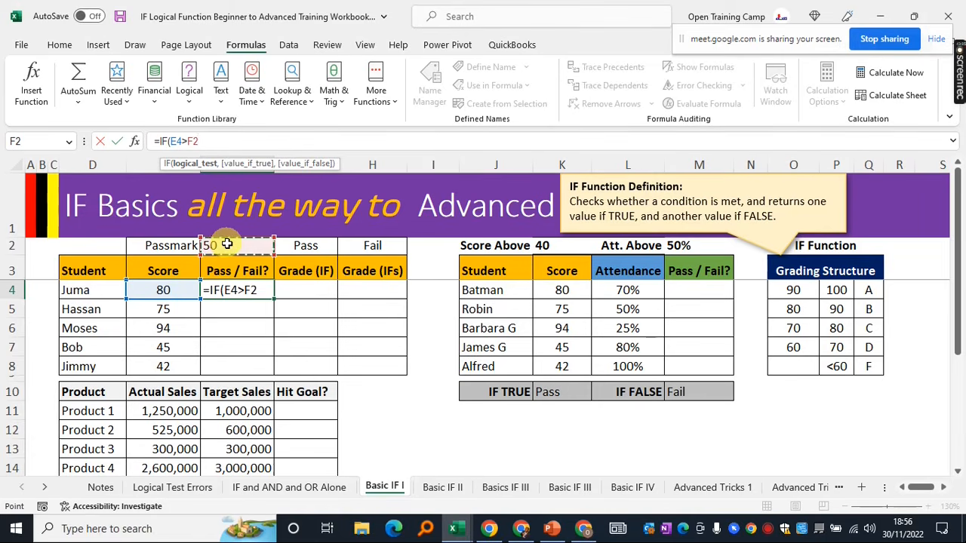
{"action": "key", "text": "F4"}
Complete the IF with absolute $G$2 Pass and $H$2 Fail results and confirm it
{"action": "type", "text": ","}
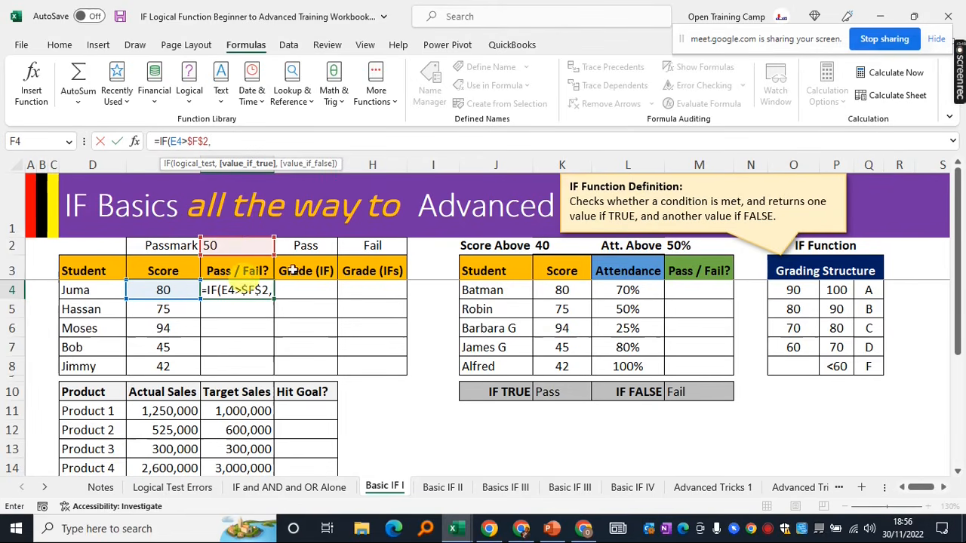
{"action": "left_click", "coordinate": [316, 247]}
{"action": "key", "text": "F4"}
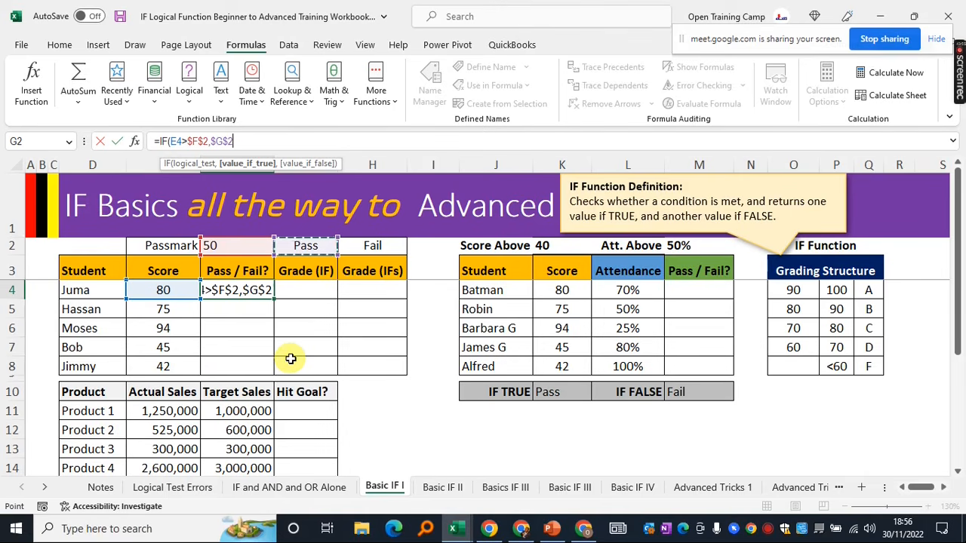
{"action": "type", "text": ","}
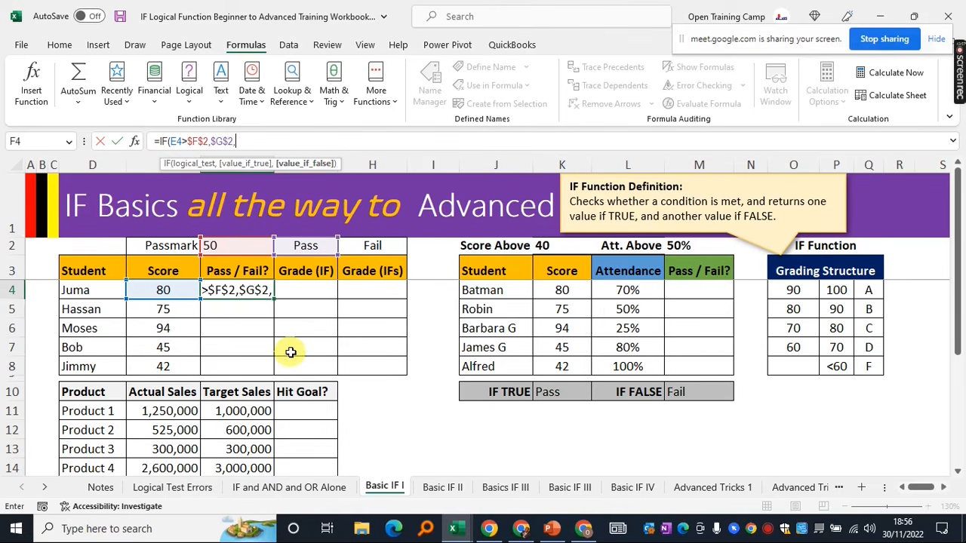
{"action": "left_click", "coordinate": [372, 245]}
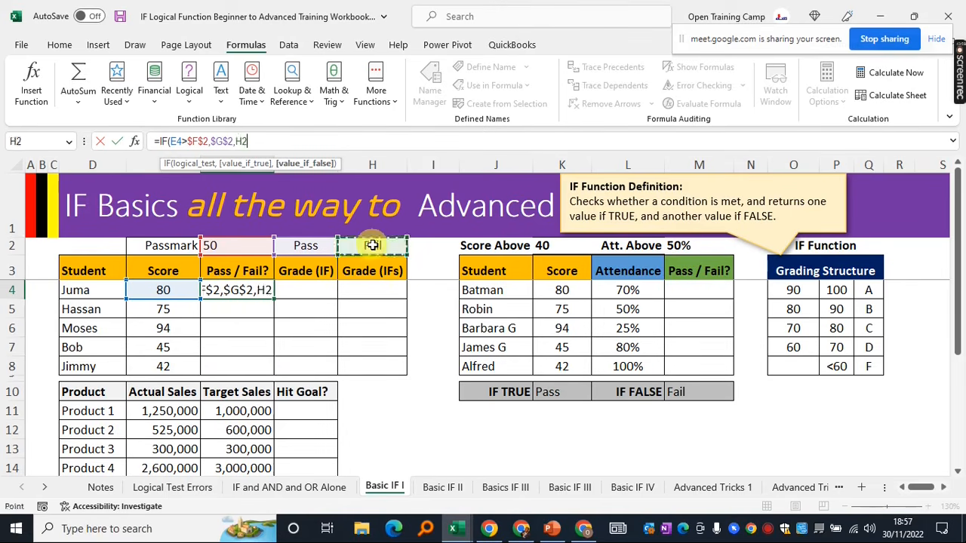
{"action": "key", "text": "F4"}
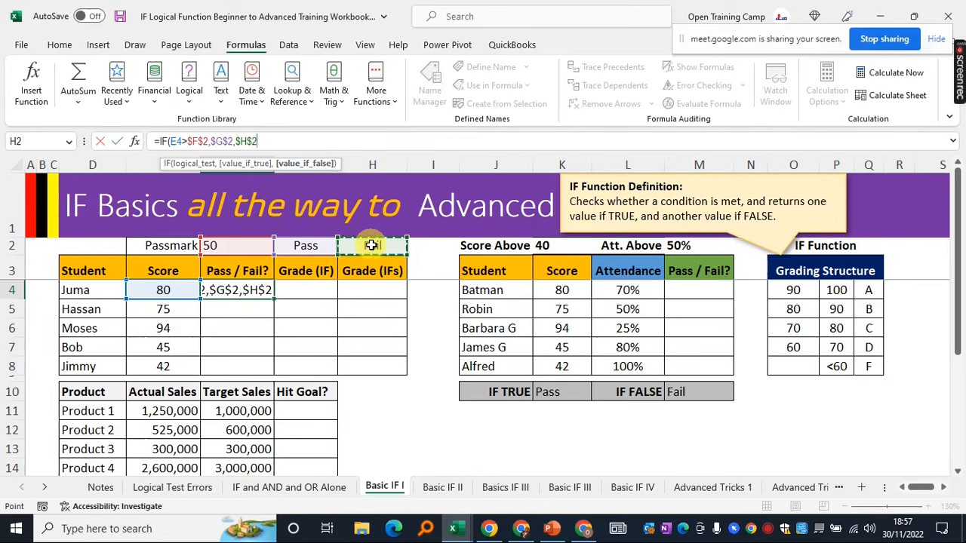
{"action": "type", "text": ")"}
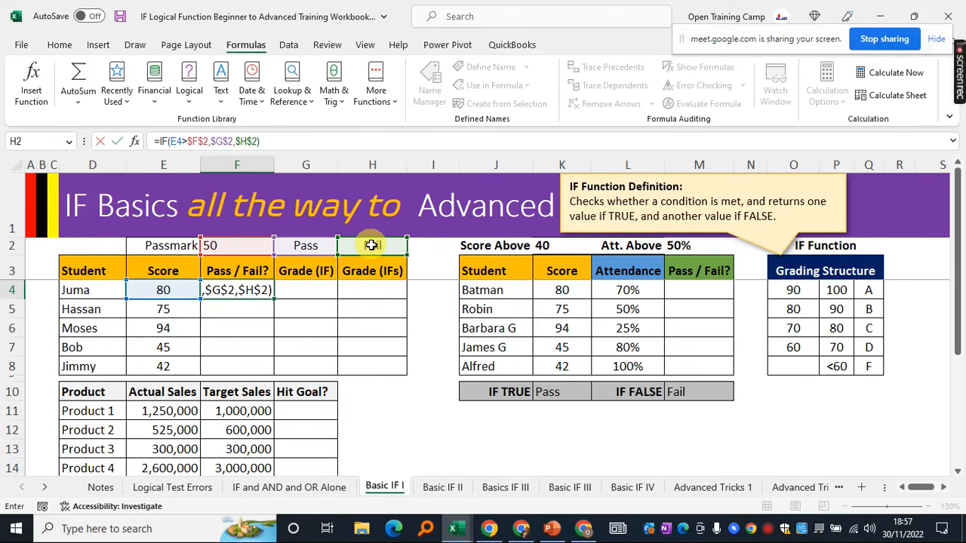
{"action": "key", "text": "Return"}
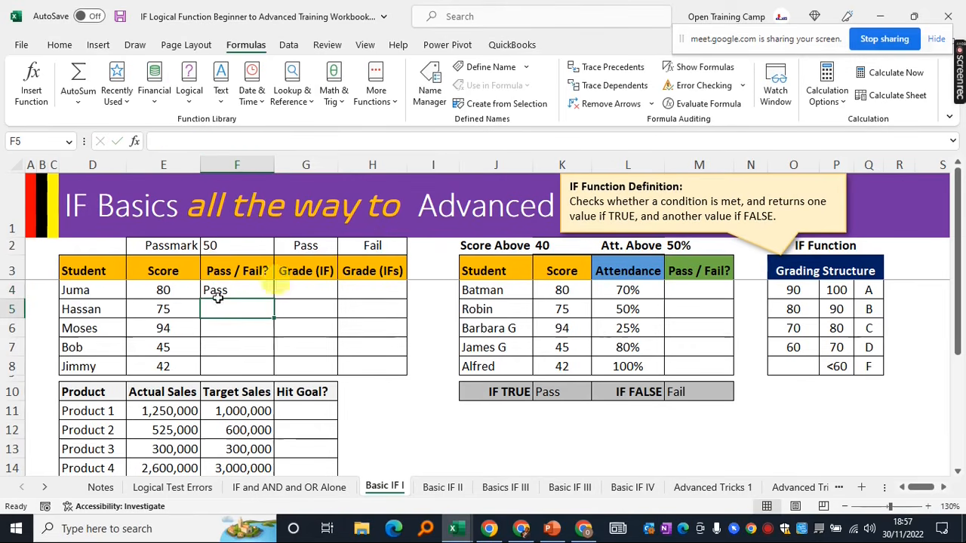
Review the F4 IF formula against the first score, then fill it down the Pass / Fail column
{"action": "left_click", "coordinate": [144, 293]}
{"action": "left_click", "coordinate": [238, 291]}
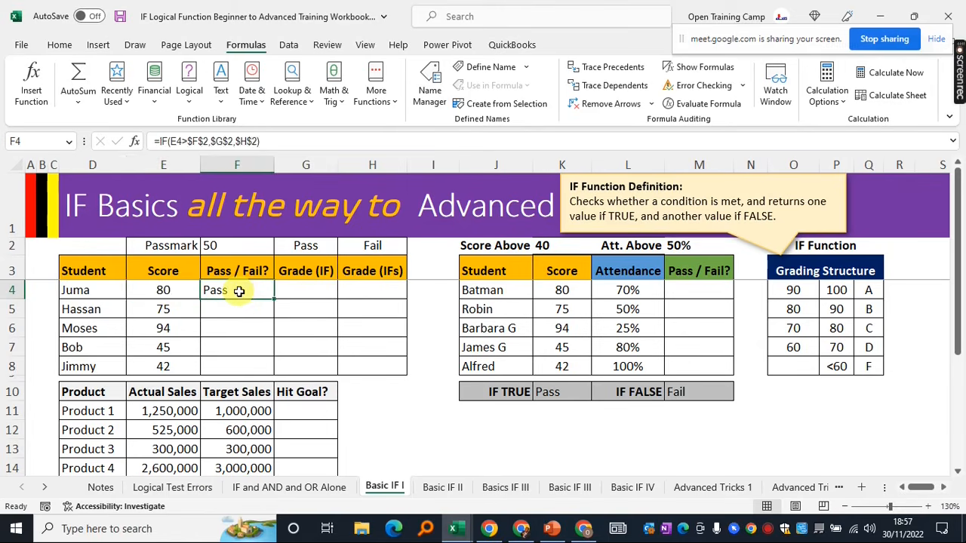
{"action": "left_click", "coordinate": [151, 292]}
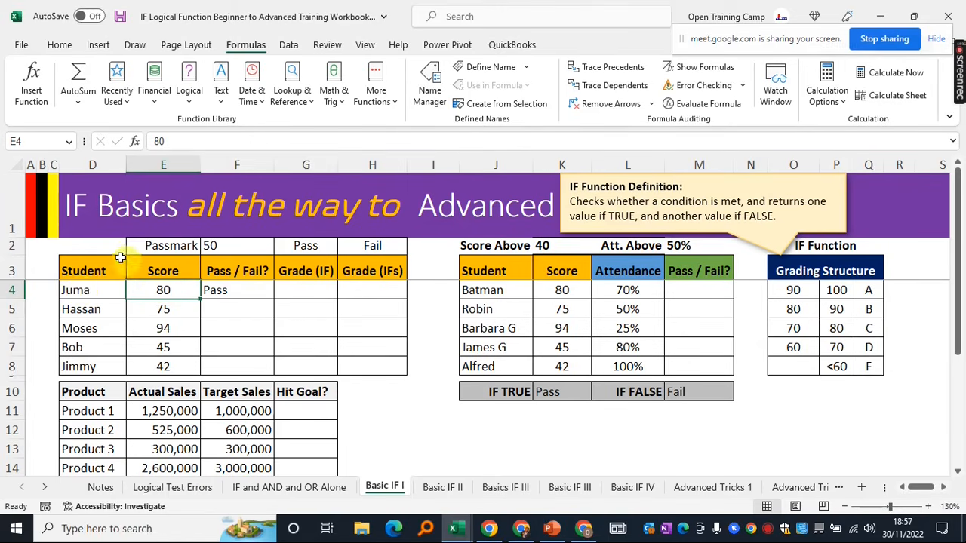
{"action": "left_click_drag", "start_coordinate": [91, 268], "coordinate": [373, 357]}
{"action": "left_click", "coordinate": [173, 293]}
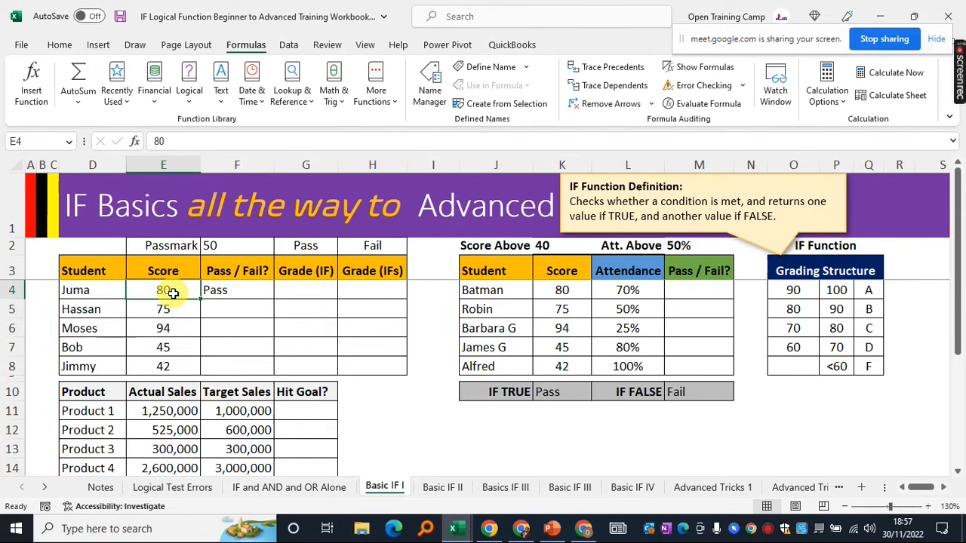
{"action": "left_click", "coordinate": [230, 291]}
{"action": "left_click", "coordinate": [151, 291]}
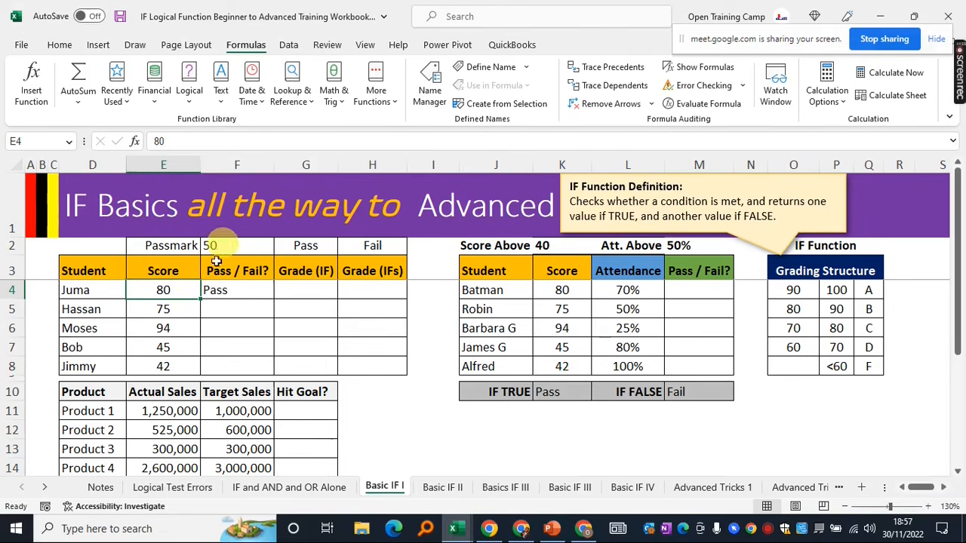
{"action": "left_click", "coordinate": [228, 291]}
{"action": "left_click_drag", "start_coordinate": [273, 301], "coordinate": [273, 371]}
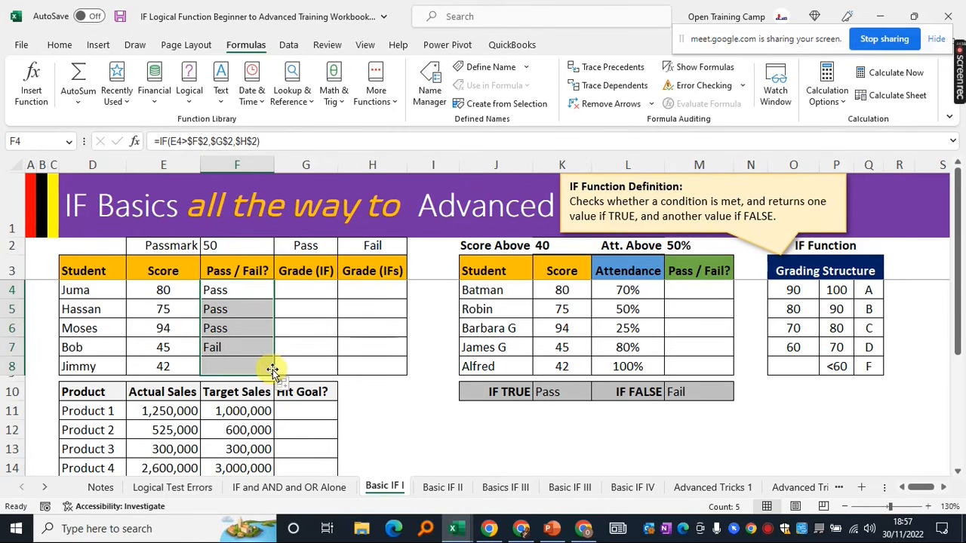
Check the copied IF results in F4:F8 against the scores, e.g. 45 in E7 versus pass mark 50
{"action": "left_click", "coordinate": [229, 309]}
{"action": "left_click_drag", "start_coordinate": [231, 289], "coordinate": [230, 328]}
{"action": "left_click", "coordinate": [154, 330]}
{"action": "left_click_drag", "start_coordinate": [164, 291], "coordinate": [157, 332]}
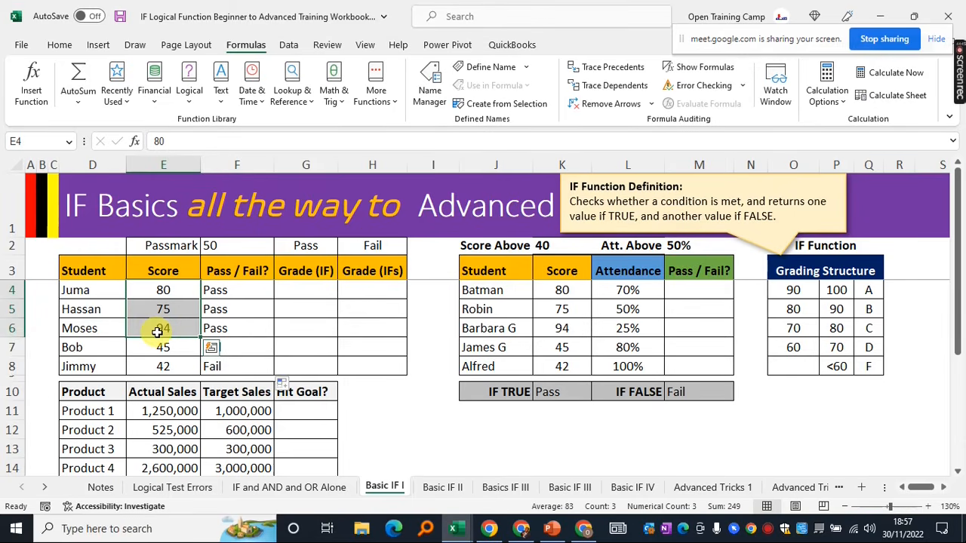
{"action": "left_click", "coordinate": [241, 345]}
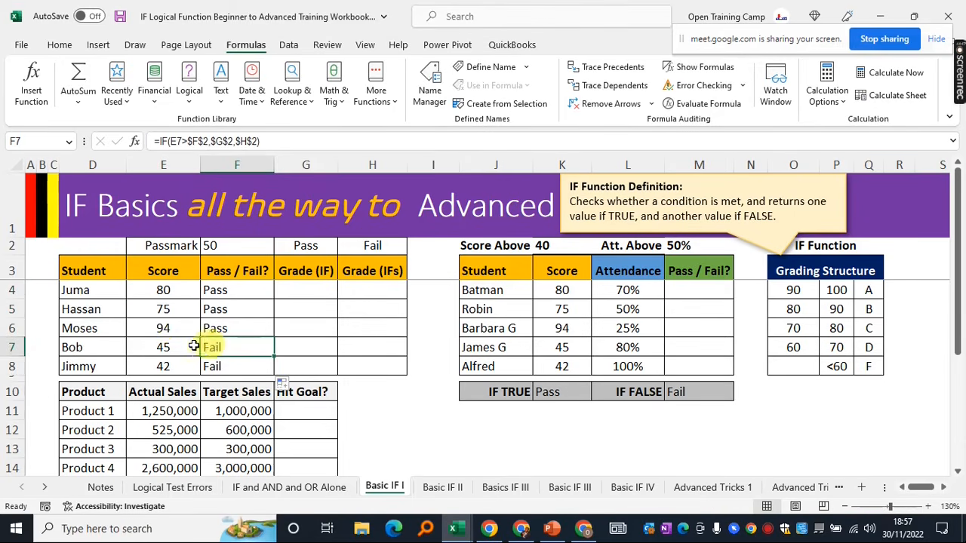
{"action": "left_click", "coordinate": [160, 345]}
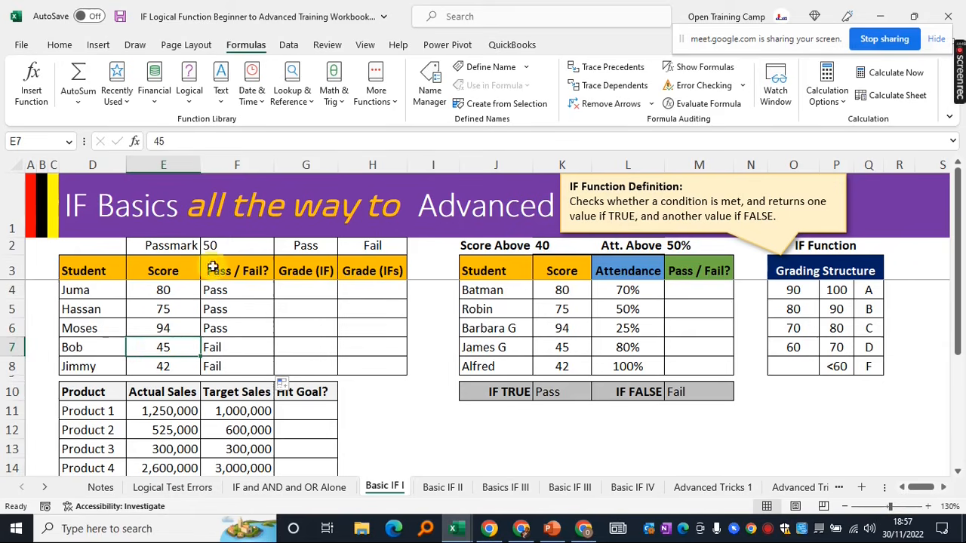
{"action": "left_click", "coordinate": [225, 246]}
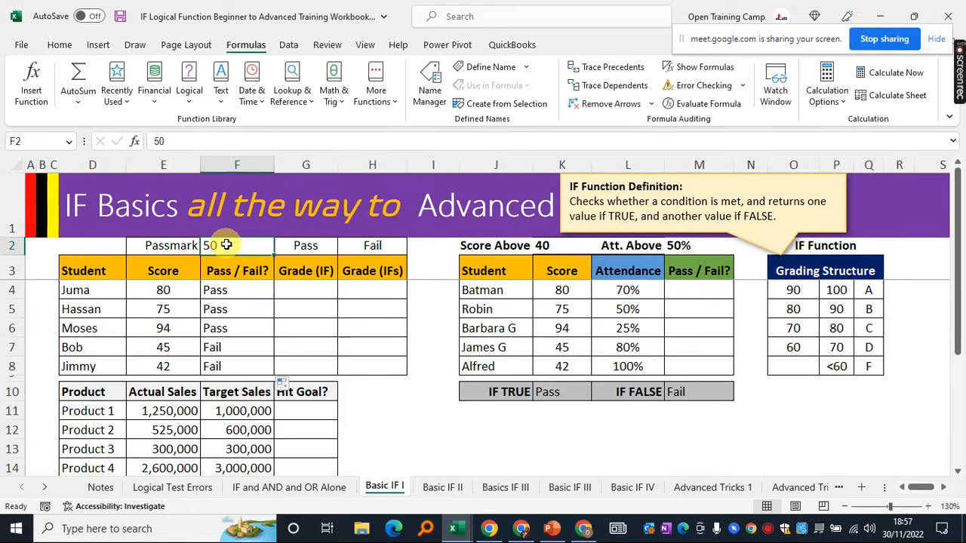
{"action": "left_click", "coordinate": [231, 344]}
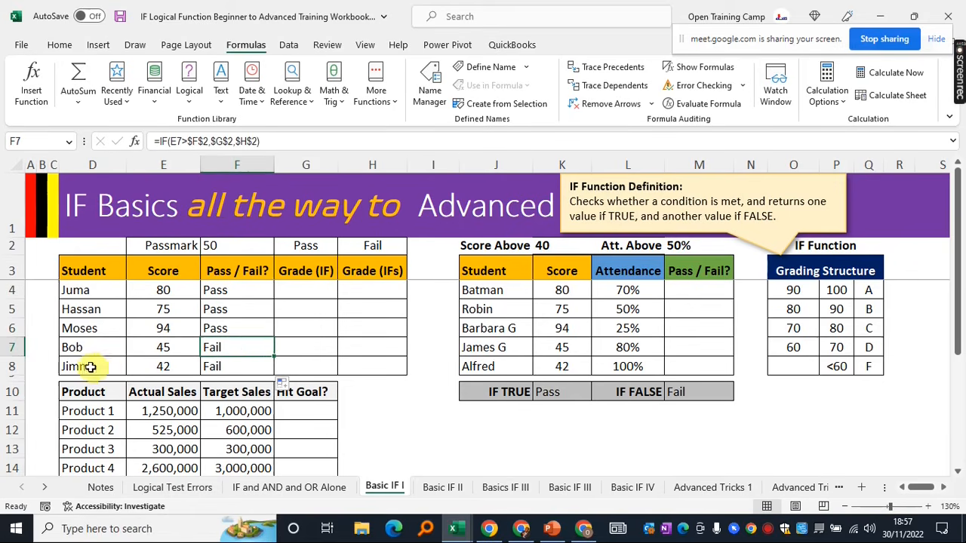
{"action": "left_click_drag", "start_coordinate": [78, 366], "coordinate": [228, 373]}
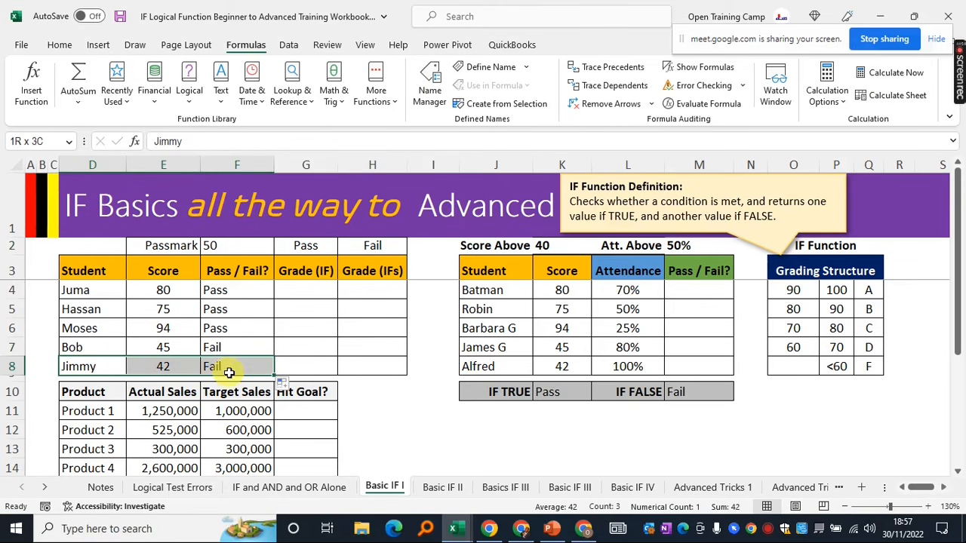
{"action": "left_click", "coordinate": [218, 366]}
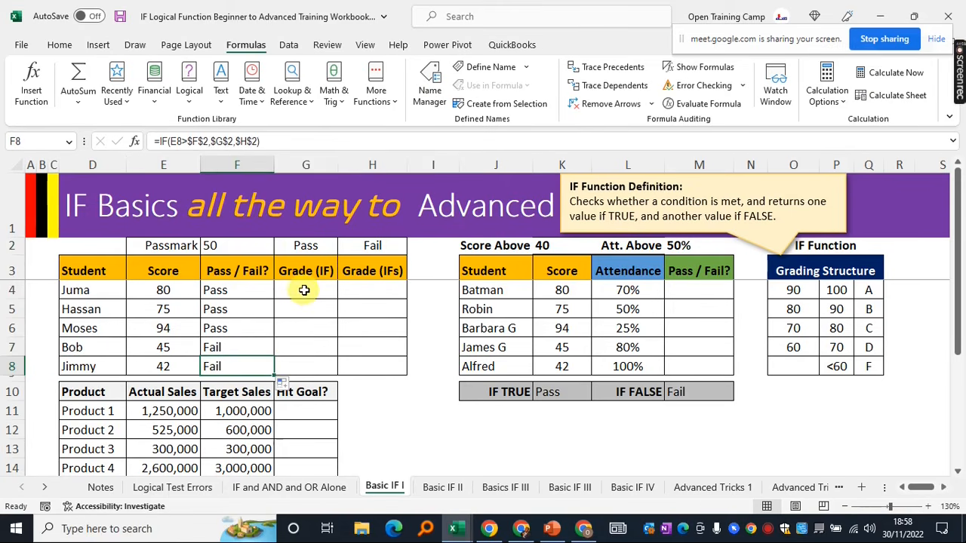
{"action": "left_click_drag", "start_coordinate": [304, 244], "coordinate": [300, 359]}
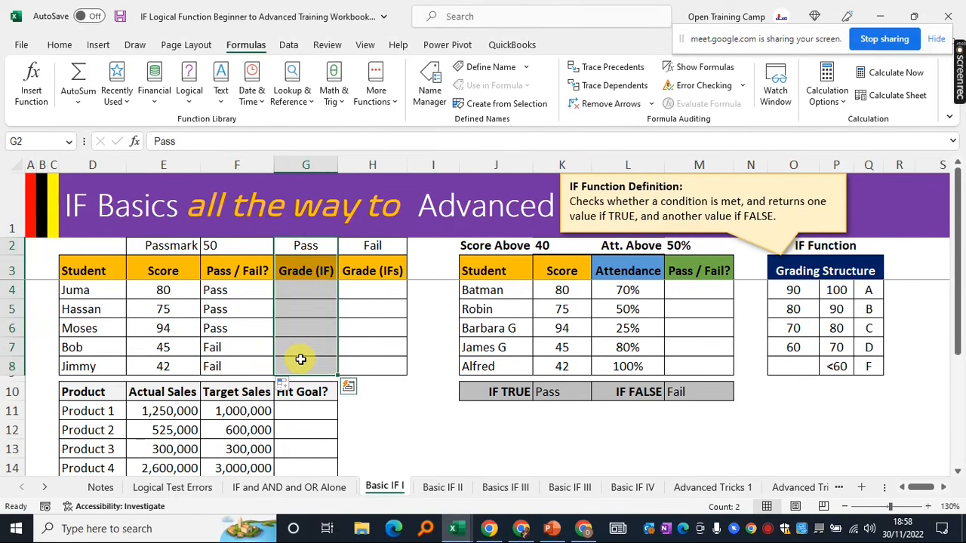
{"action": "left_click", "coordinate": [313, 289]}
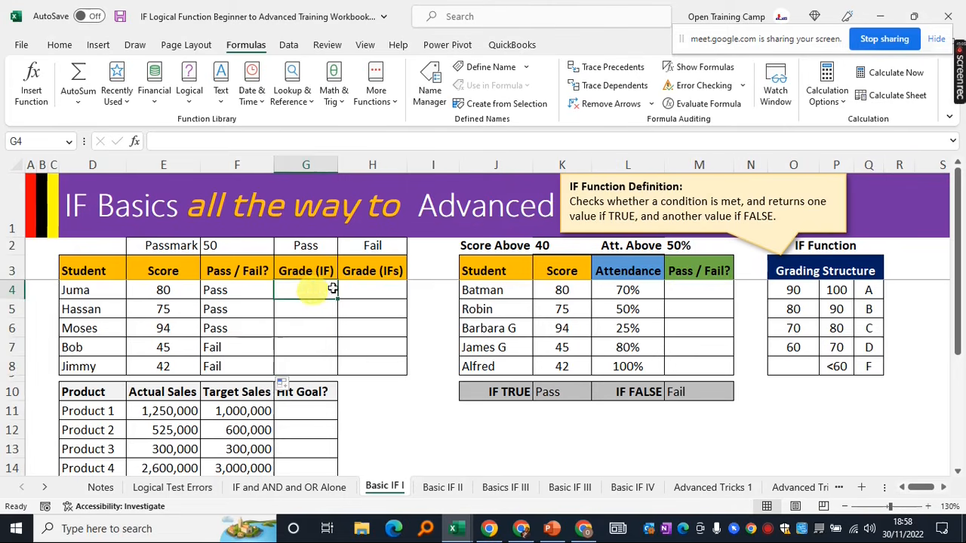
{"action": "left_click_drag", "start_coordinate": [373, 269], "coordinate": [371, 356]}
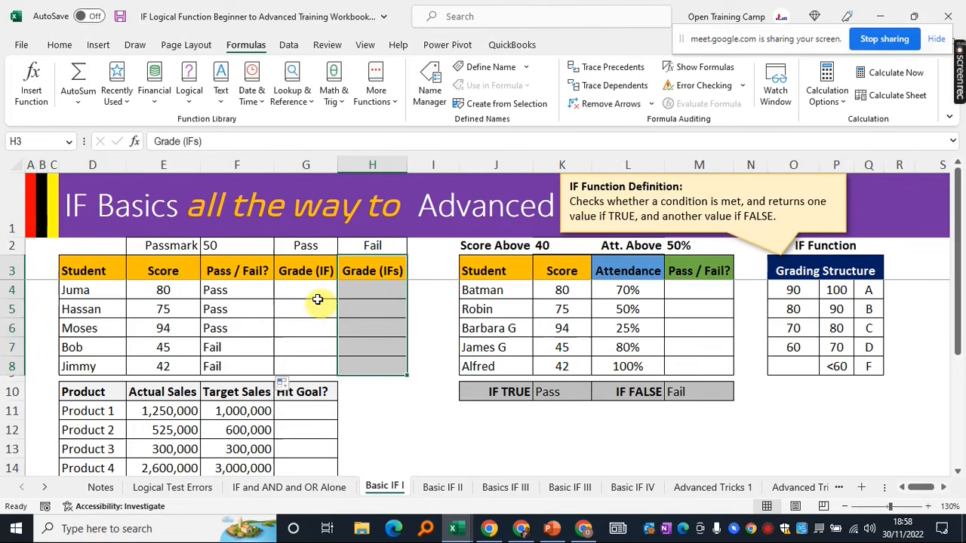
{"action": "left_click", "coordinate": [304, 287]}
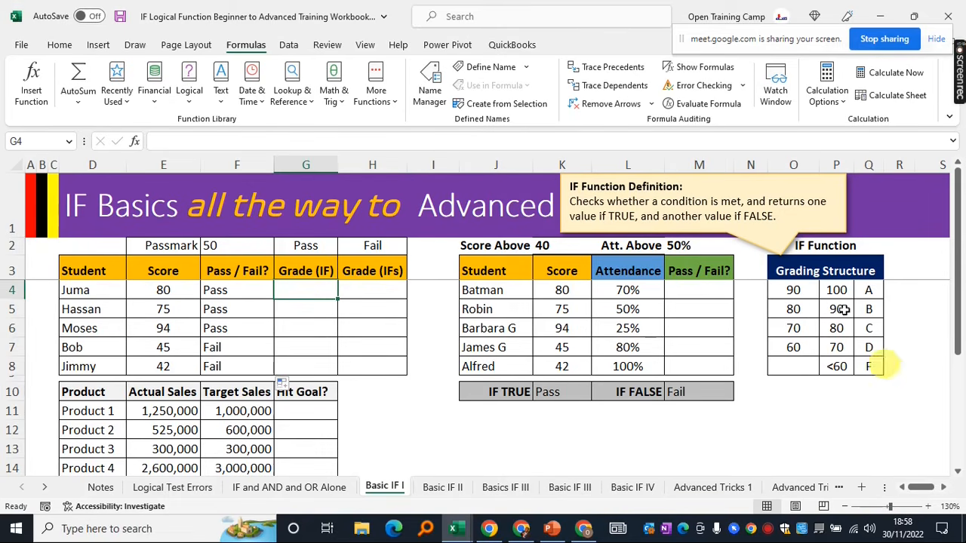
{"action": "left_click_drag", "start_coordinate": [791, 273], "coordinate": [865, 366]}
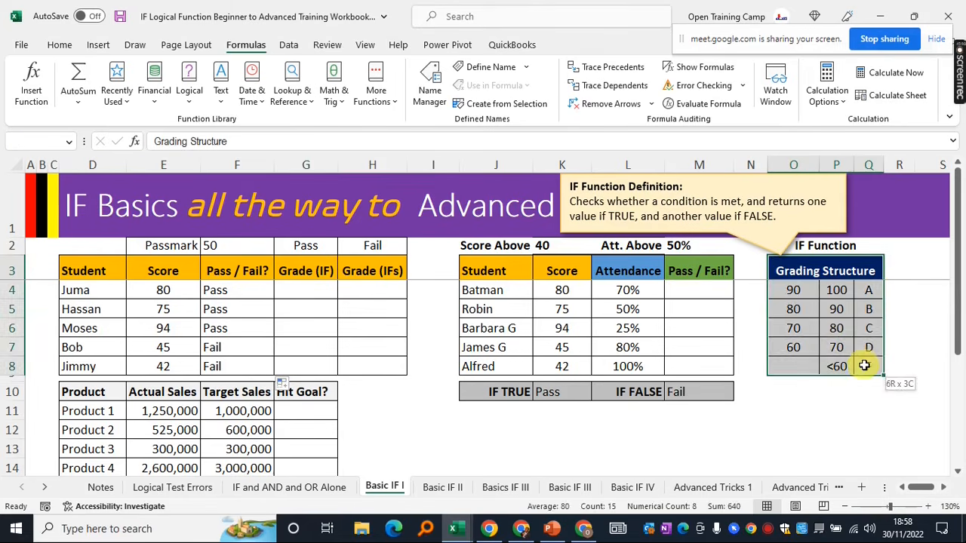
{"action": "left_click", "coordinate": [792, 410]}
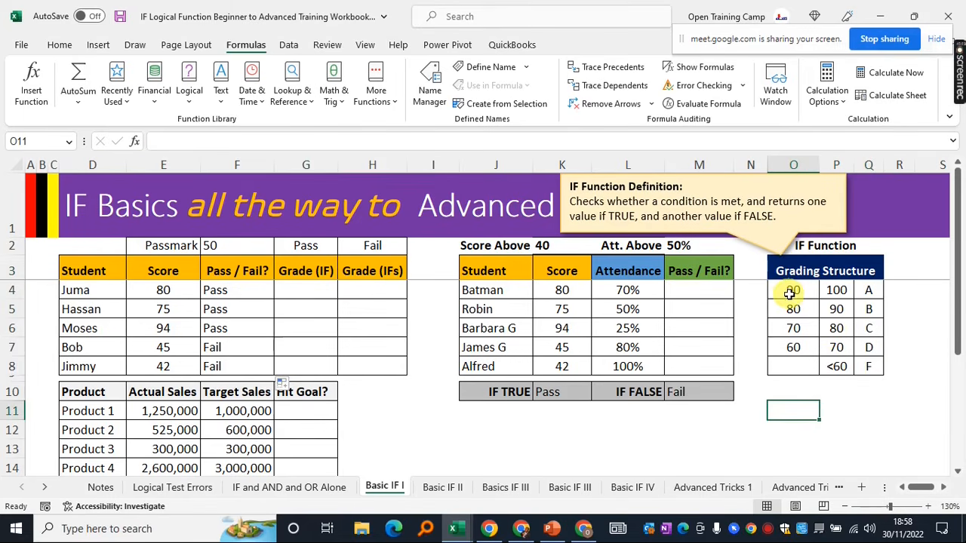
{"action": "left_click", "coordinate": [869, 293]}
{"action": "left_click", "coordinate": [797, 309]}
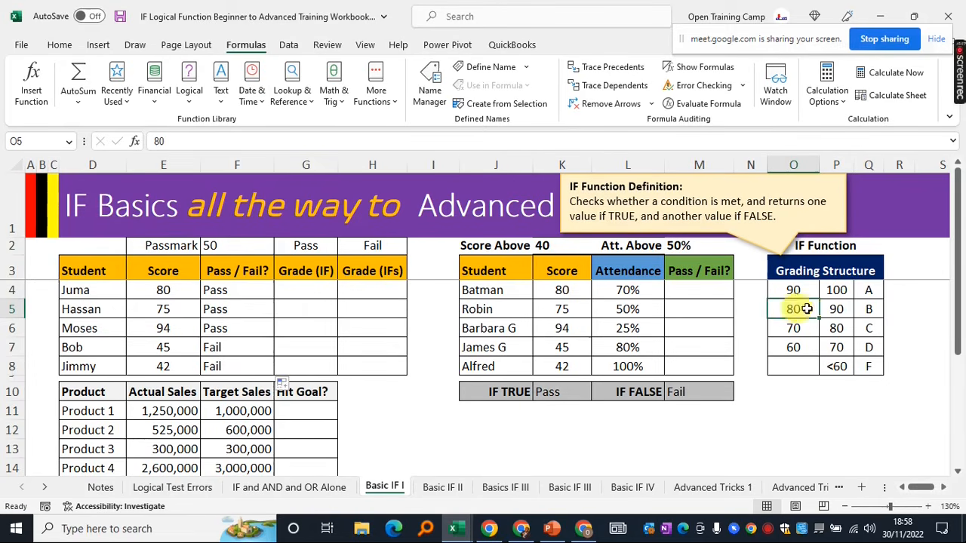
{"action": "left_click", "coordinate": [835, 309]}
{"action": "left_click", "coordinate": [872, 308]}
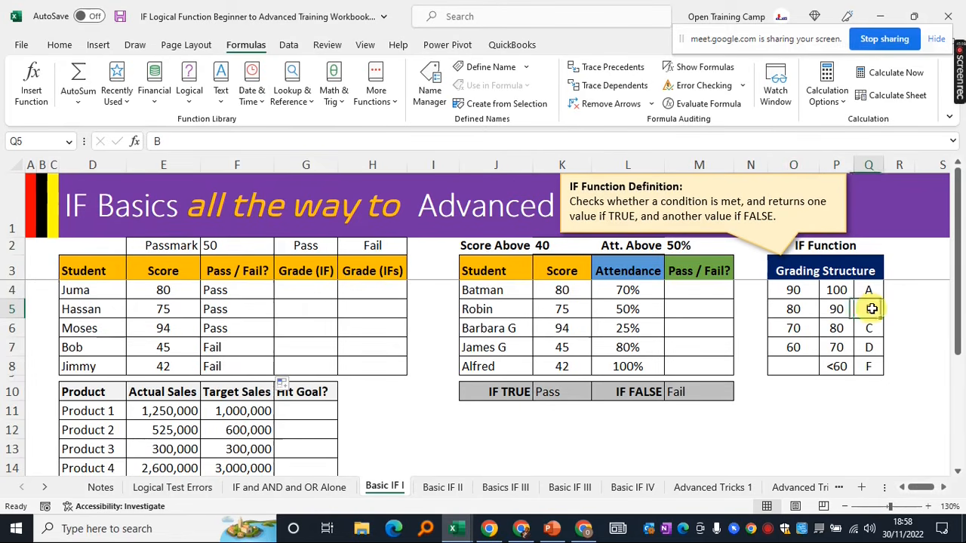
{"action": "left_click", "coordinate": [794, 328]}
{"action": "left_click", "coordinate": [837, 328]}
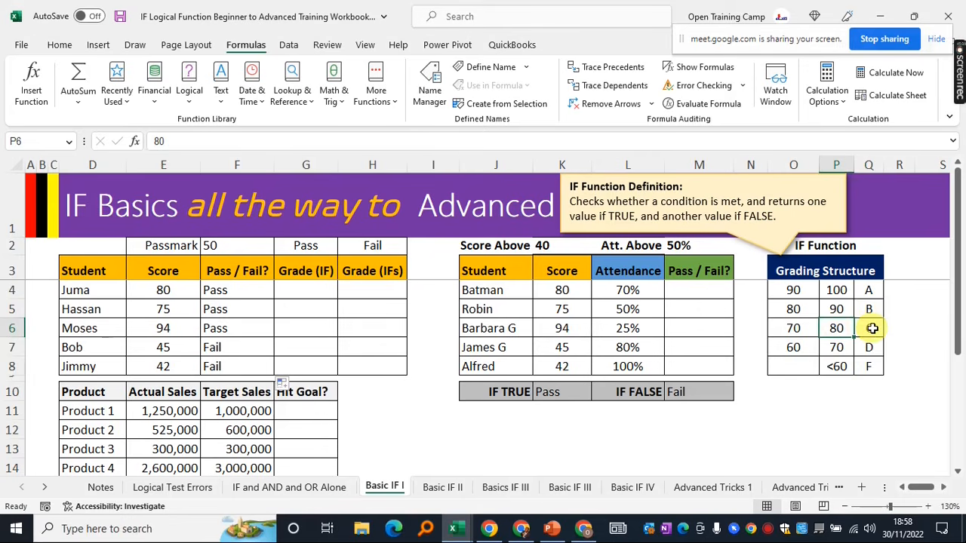
{"action": "left_click", "coordinate": [868, 327]}
{"action": "left_click", "coordinate": [793, 348]}
{"action": "left_click", "coordinate": [838, 349]}
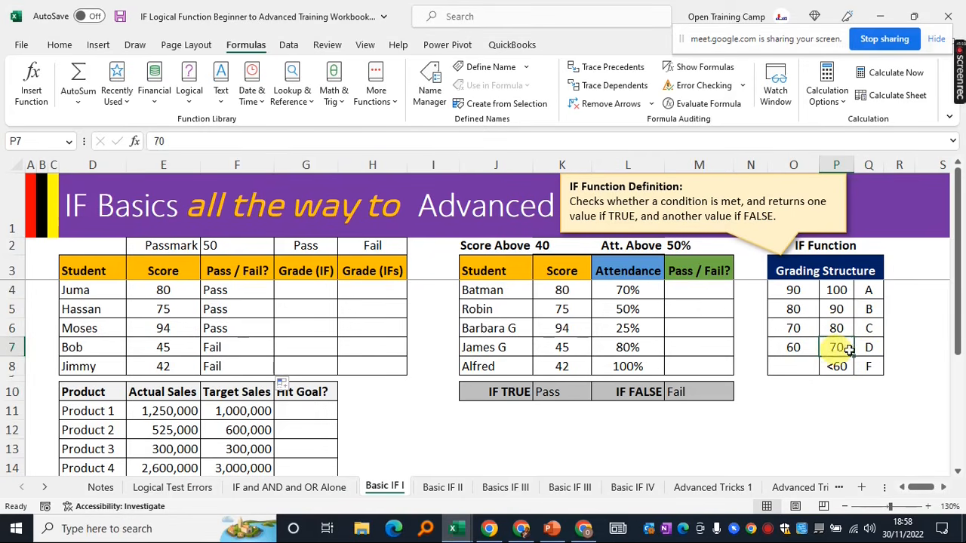
{"action": "left_click", "coordinate": [869, 349]}
{"action": "left_click", "coordinate": [837, 366]}
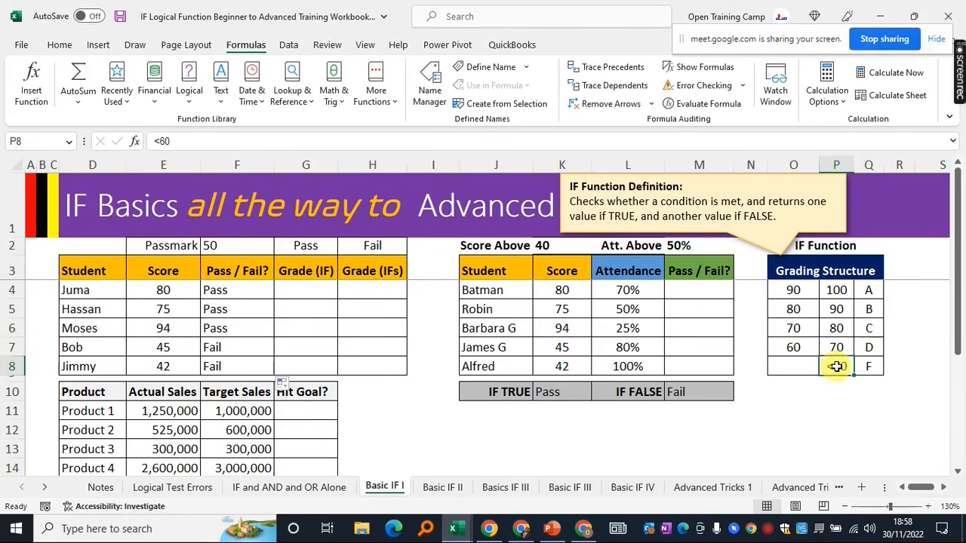
{"action": "left_click_drag", "start_coordinate": [784, 268], "coordinate": [838, 366]}
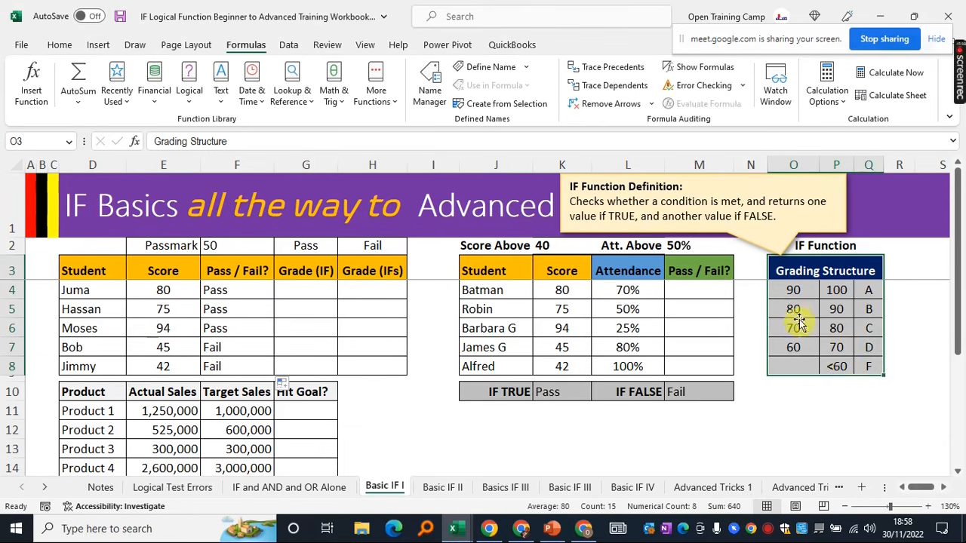
{"action": "left_click", "coordinate": [794, 308]}
{"action": "left_click_drag", "start_coordinate": [783, 269], "coordinate": [857, 352]}
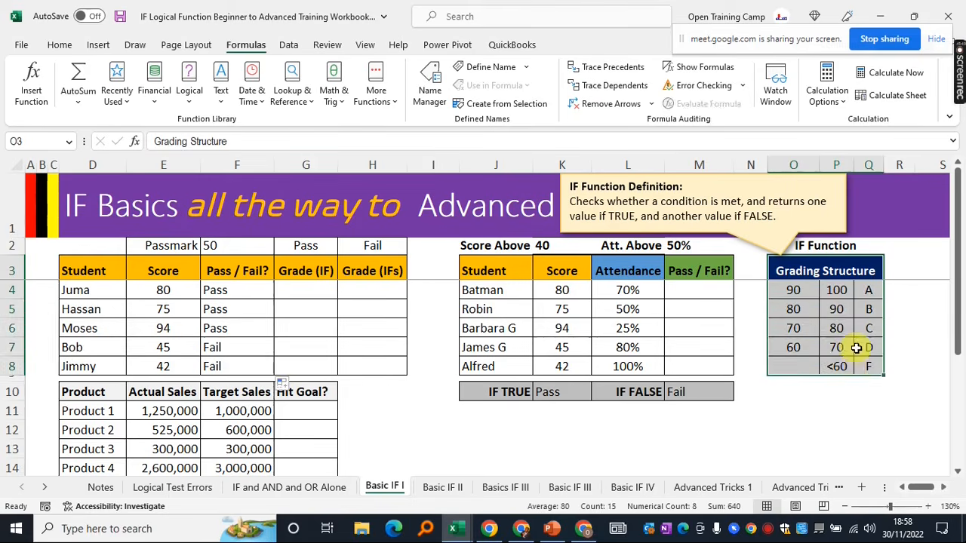
{"action": "left_click", "coordinate": [837, 391]}
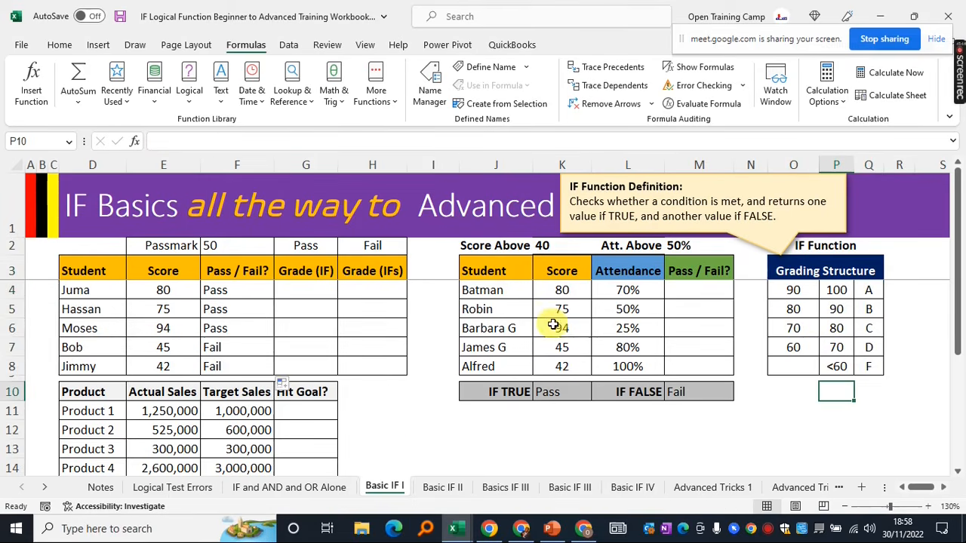
{"action": "left_click", "coordinate": [382, 413]}
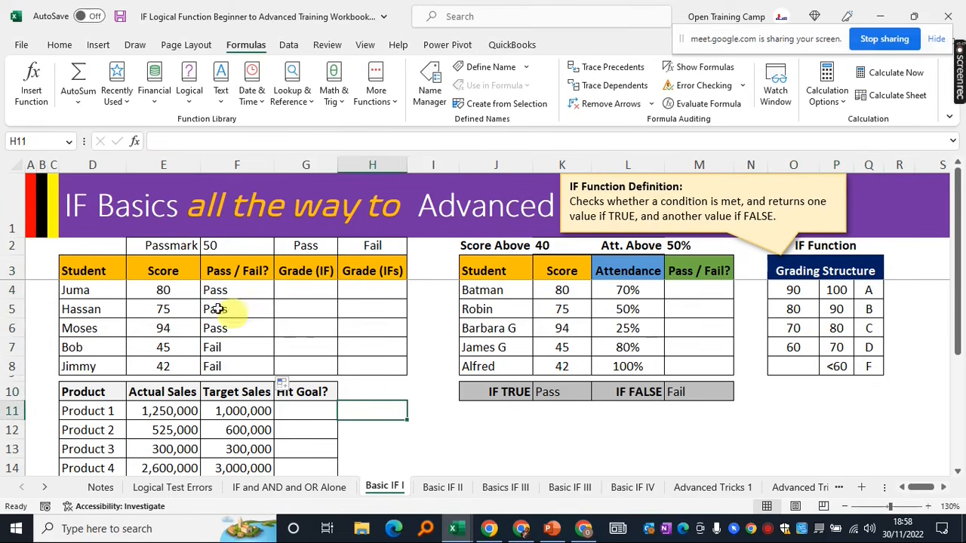
{"action": "left_click", "coordinate": [309, 286]}
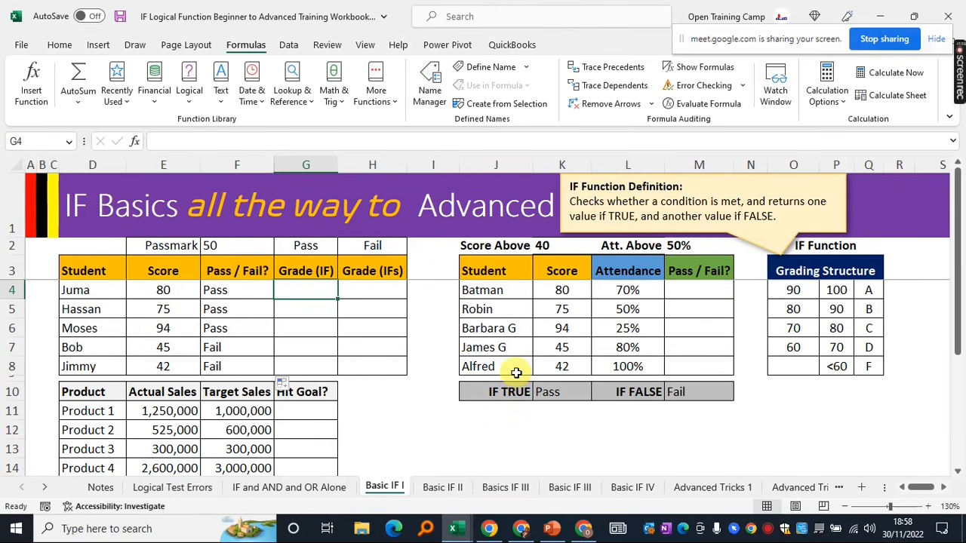
Begin the grade formula in G4 as =IF(E4>= testing the first student's score
{"action": "type", "text": "=if"}
{"action": "key", "text": "Tab"}
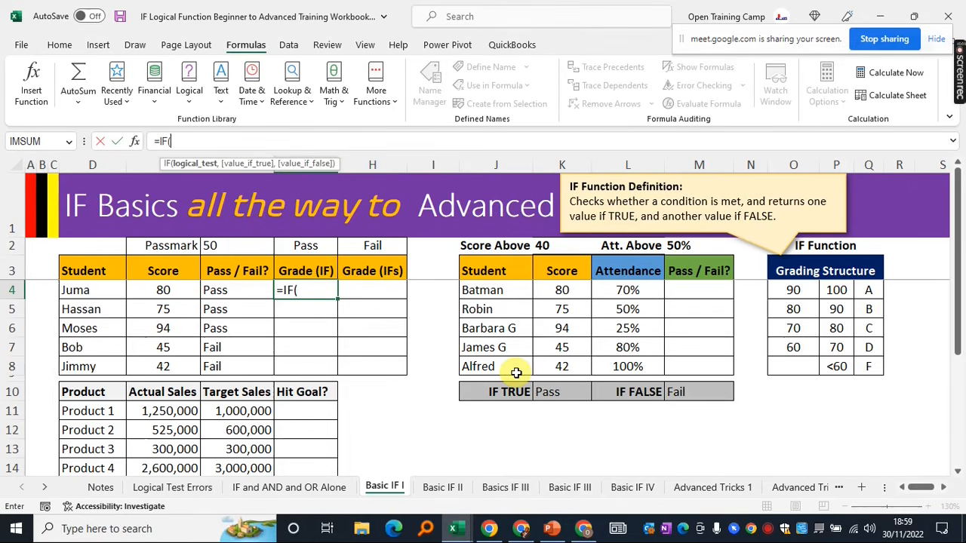
{"action": "left_click", "coordinate": [154, 291]}
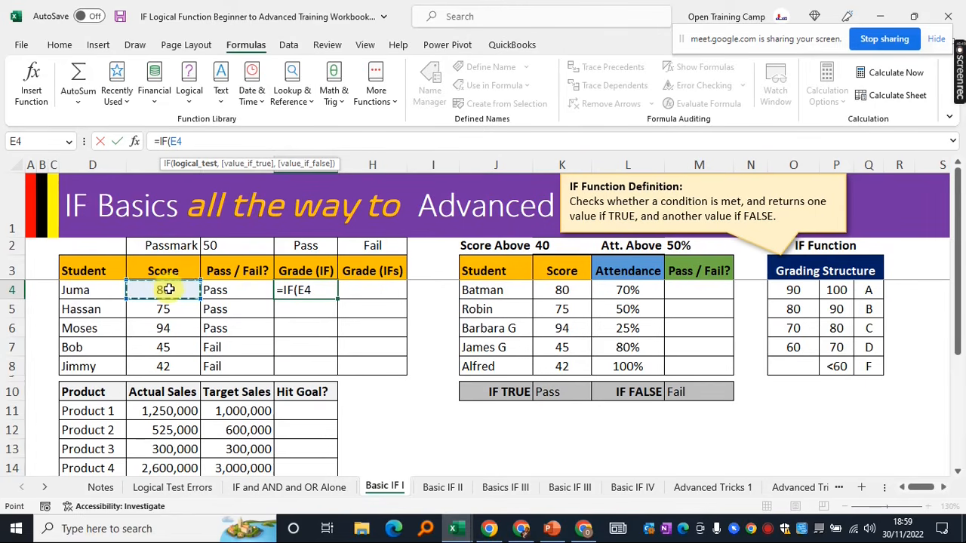
{"action": "type", "text": ">"}
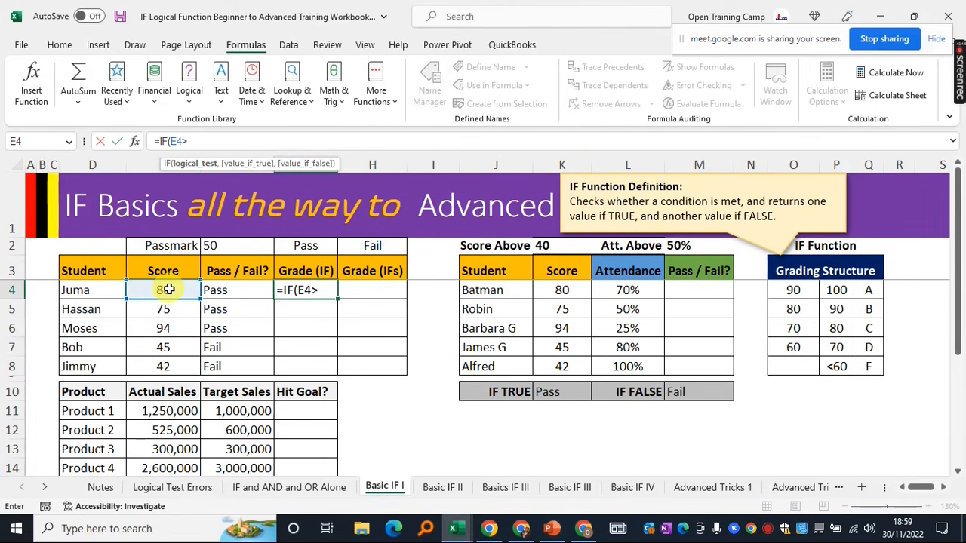
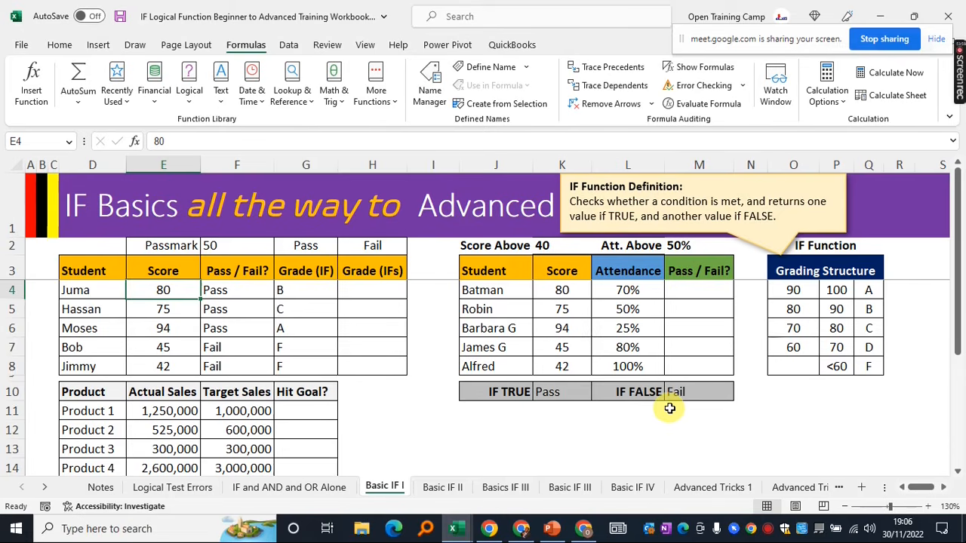
{"action": "left_click", "coordinate": [793, 290]}
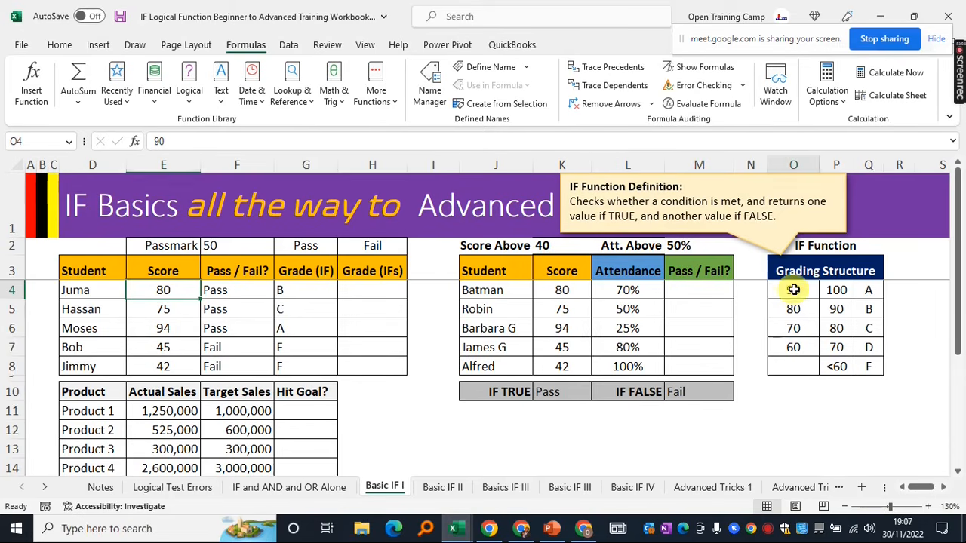
{"action": "left_click", "coordinate": [869, 310]}
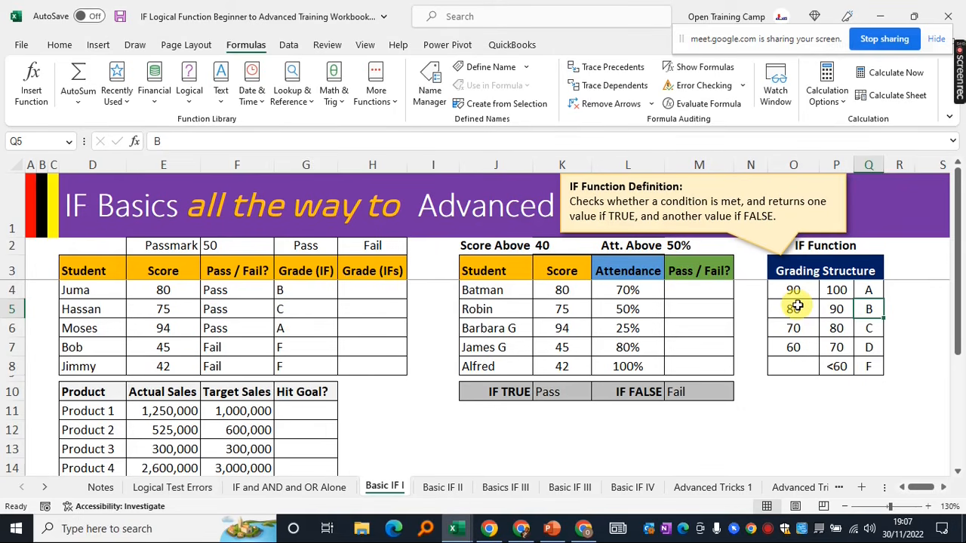
{"action": "left_click_drag", "start_coordinate": [793, 290], "coordinate": [868, 290]}
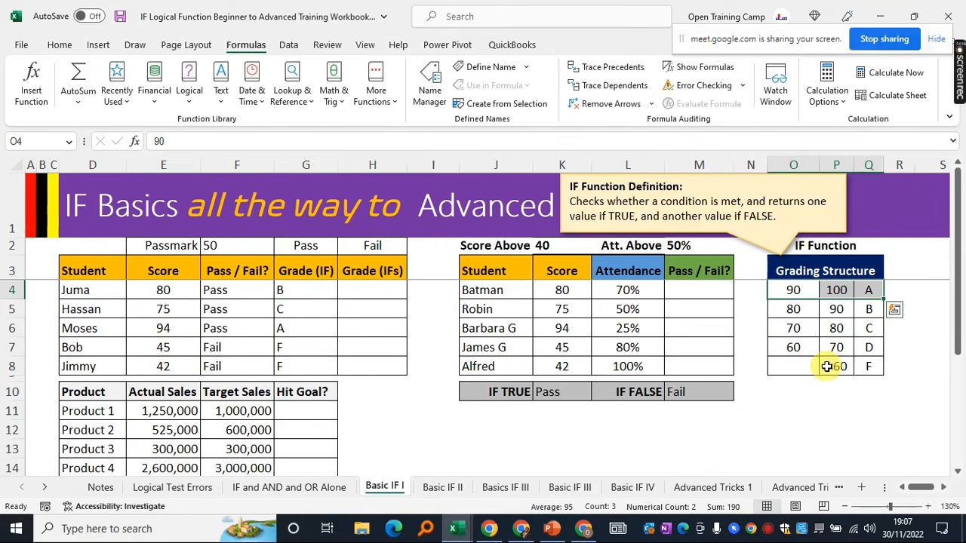
{"action": "left_click", "coordinate": [794, 290]}
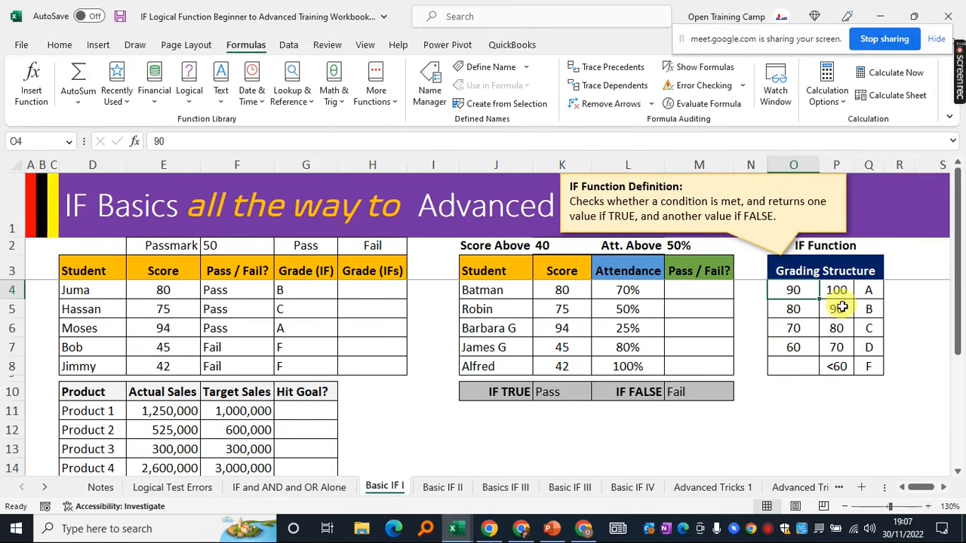
{"action": "left_click", "coordinate": [842, 311]}
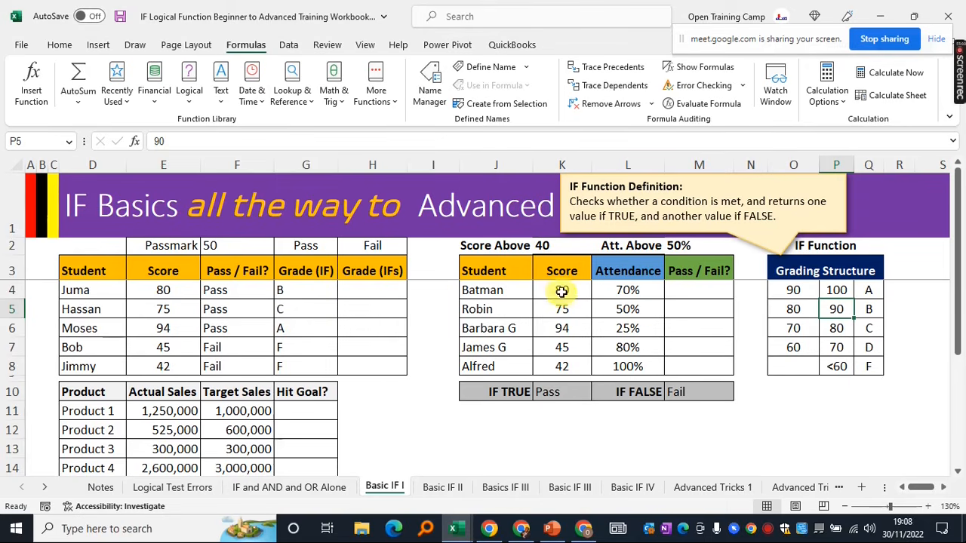
{"action": "left_click", "coordinate": [163, 289]}
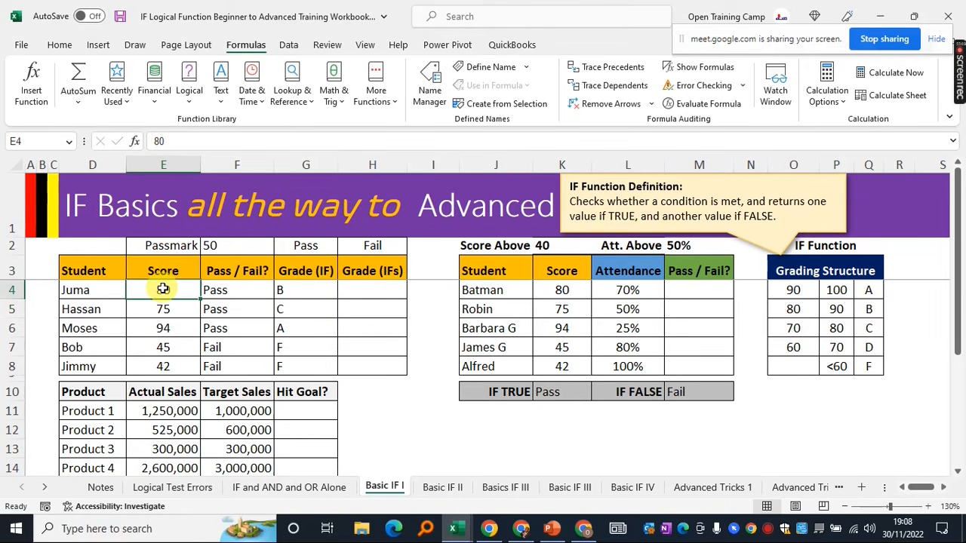
{"action": "left_click_drag", "start_coordinate": [837, 309], "coordinate": [791, 307]}
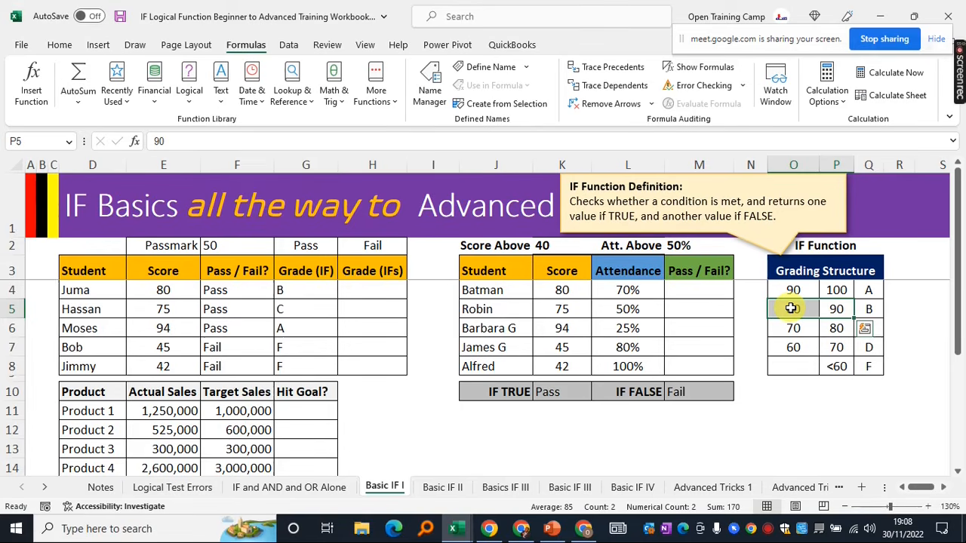
{"action": "left_click", "coordinate": [800, 398]}
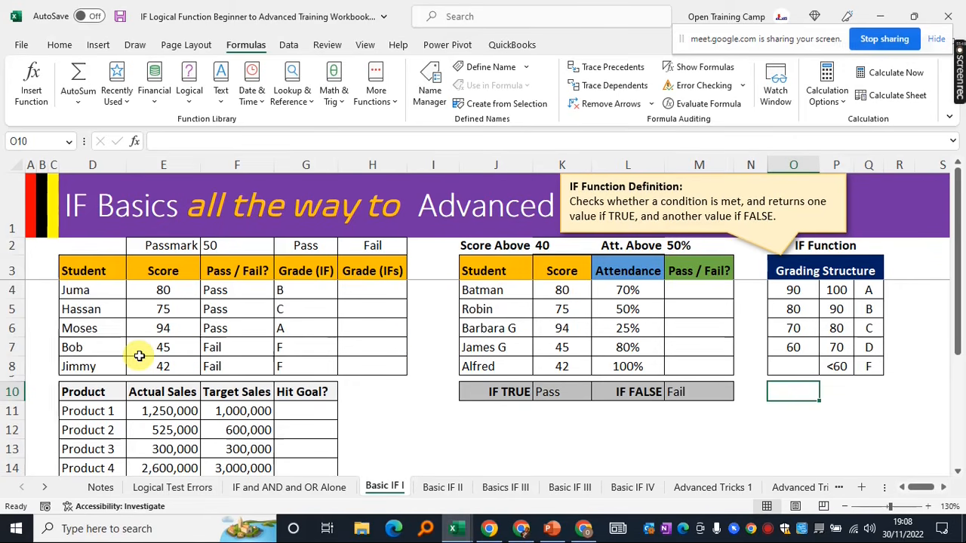
{"action": "left_click", "coordinate": [149, 312]}
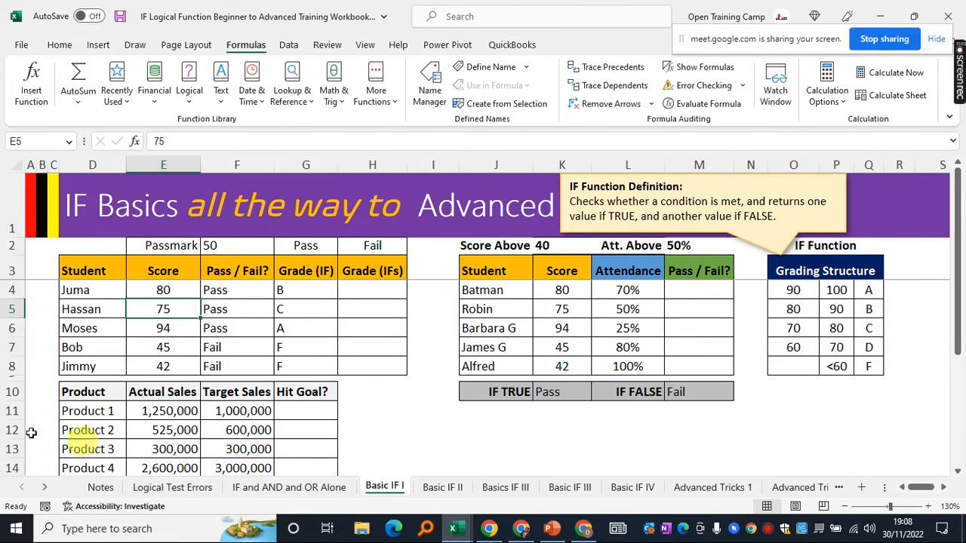
{"action": "left_click_drag", "start_coordinate": [67, 367], "coordinate": [156, 363]}
{"action": "left_click", "coordinate": [158, 365]}
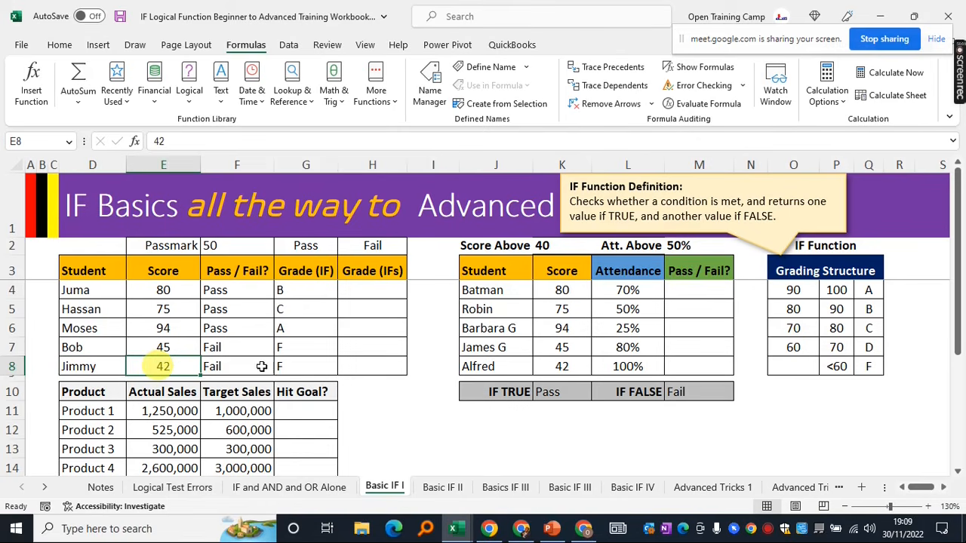
{"action": "left_click", "coordinate": [799, 404]}
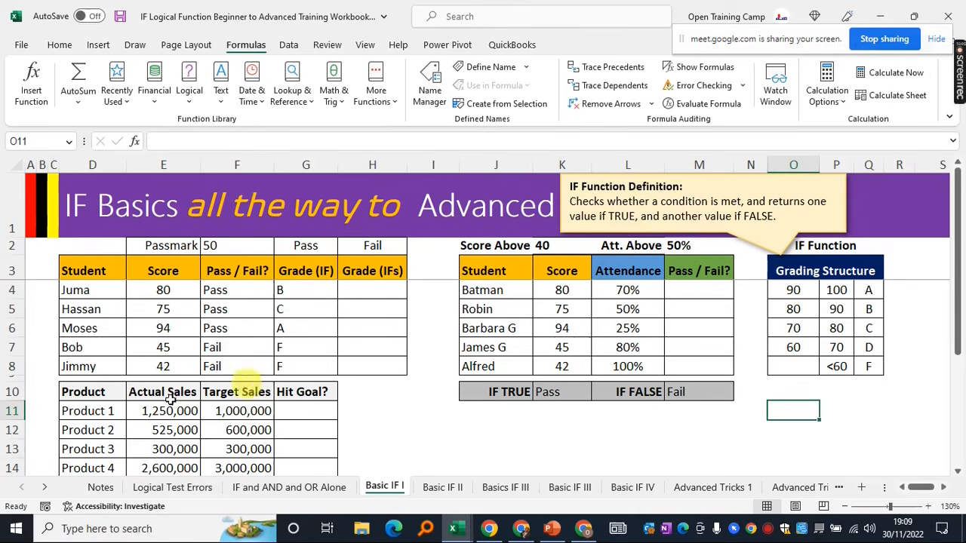
{"action": "left_click", "coordinate": [147, 367]}
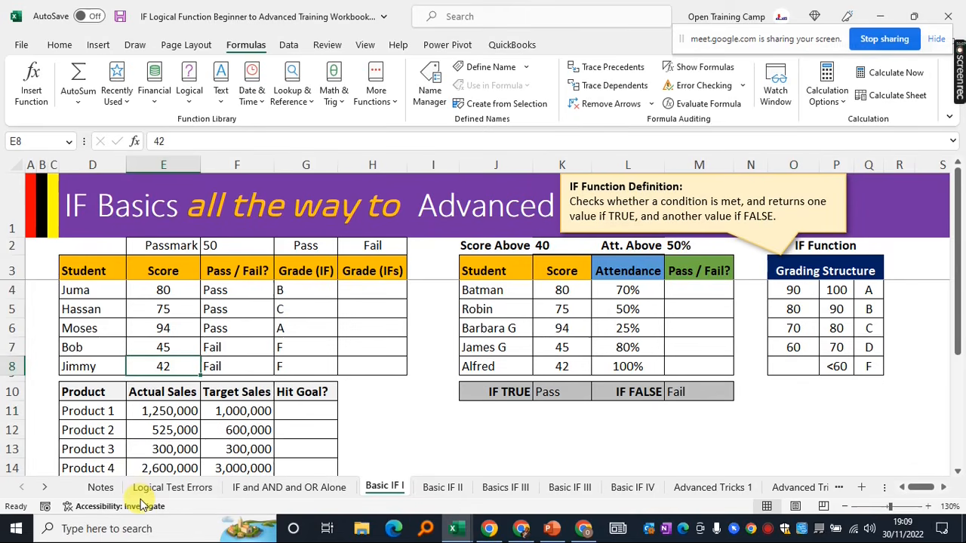
Change the last student's score in E8 to 90 and check that G8's grade becomes A
{"action": "type", "text": "90"}
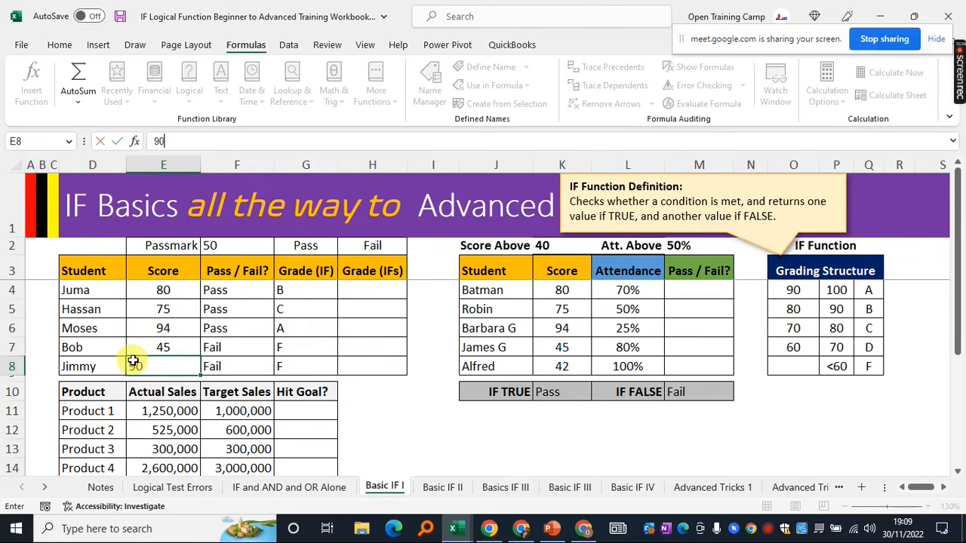
{"action": "key", "text": "Return"}
{"action": "left_click", "coordinate": [298, 371]}
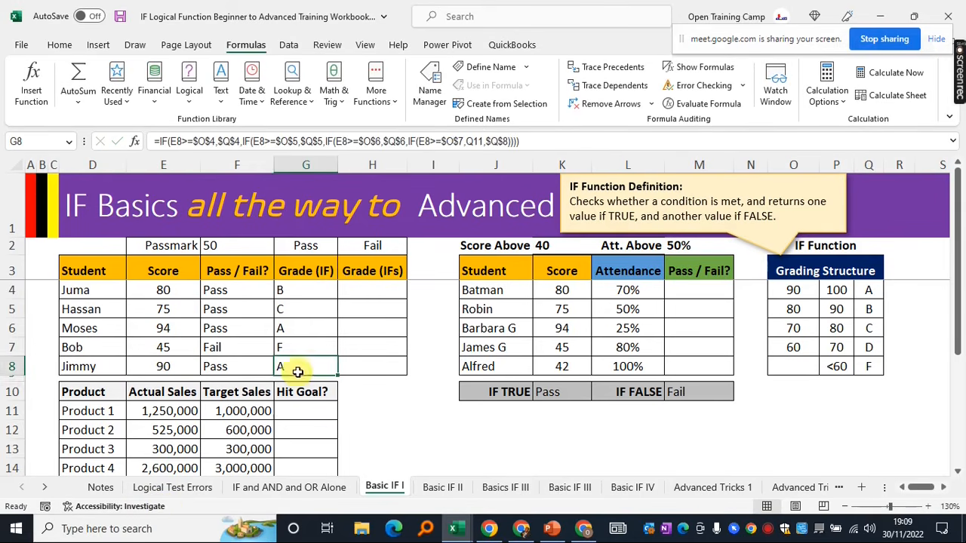
{"action": "left_click", "coordinate": [15, 366]}
{"action": "left_click", "coordinate": [292, 366]}
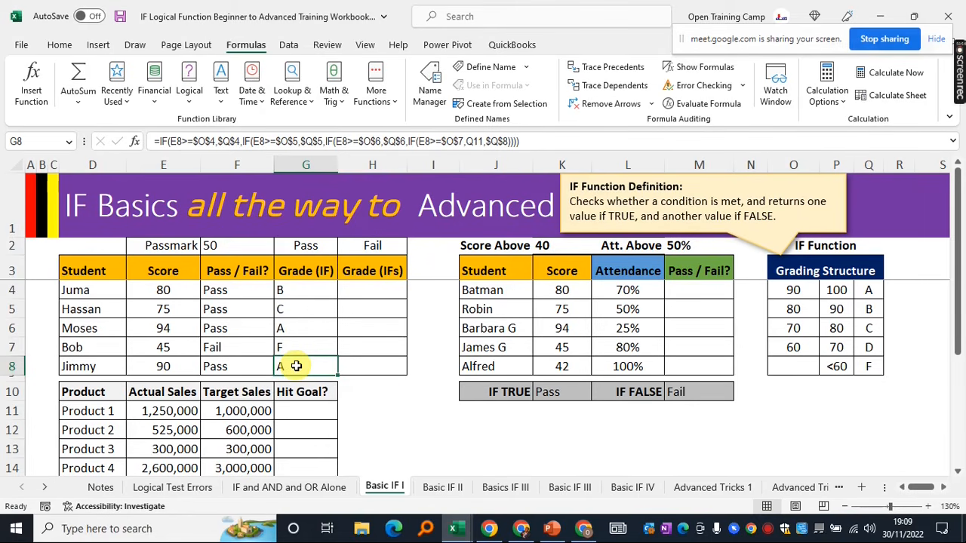
Recheck row 8's score of 90 against G8's grade formula, then select the score 45 in E7
{"action": "left_click", "coordinate": [380, 408]}
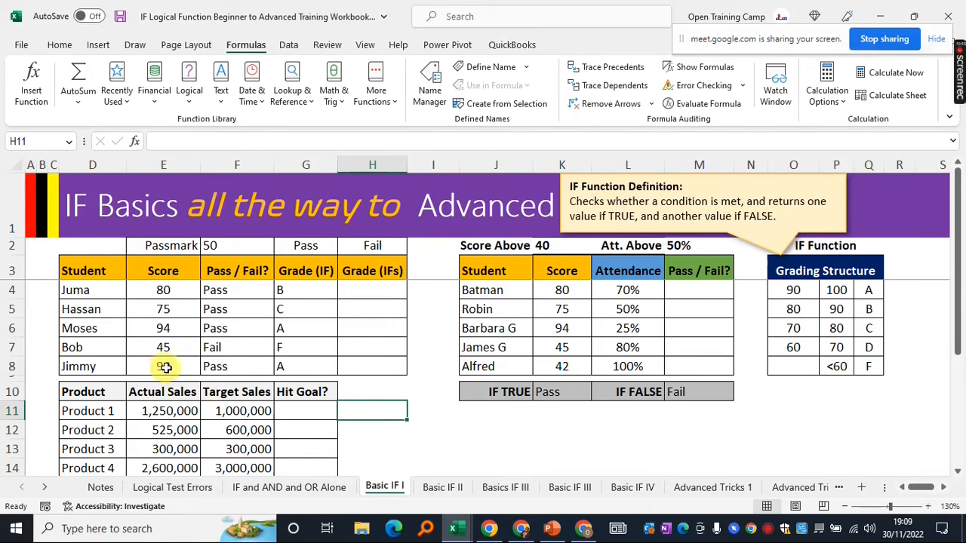
{"action": "left_click", "coordinate": [11, 369]}
{"action": "left_click", "coordinate": [167, 367]}
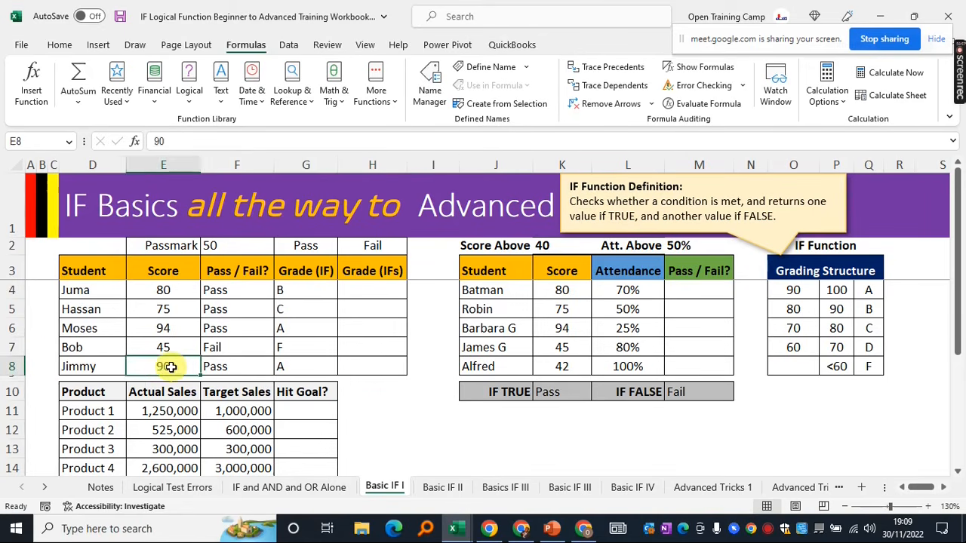
{"action": "left_click", "coordinate": [304, 367]}
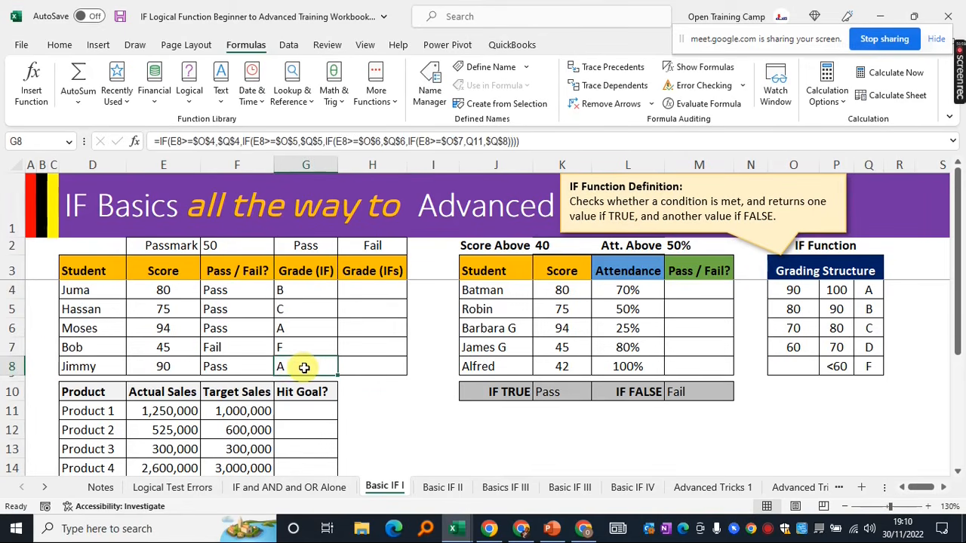
{"action": "left_click", "coordinate": [160, 347]}
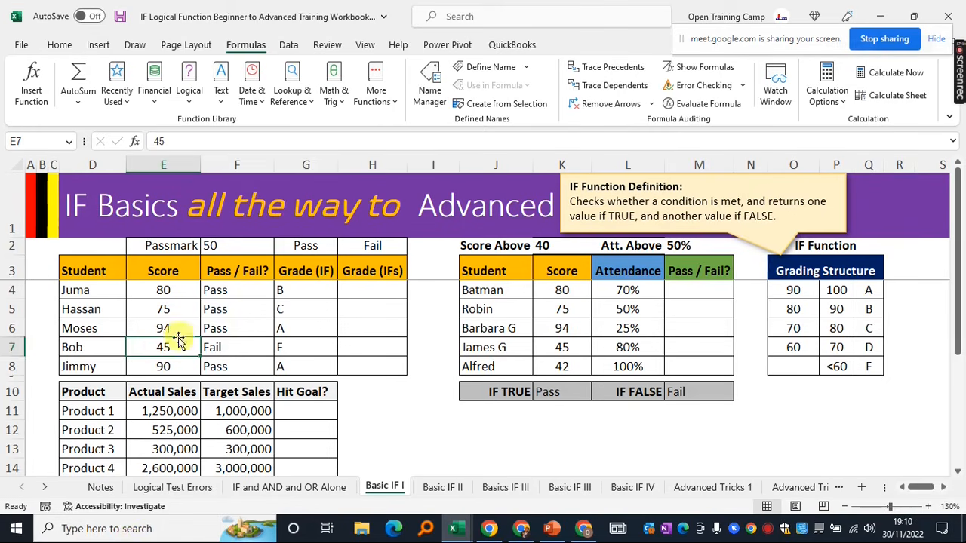
Change E7's score to 60, which reads Pass but yields a grade of 0 in G7
{"action": "type", "text": "60"}
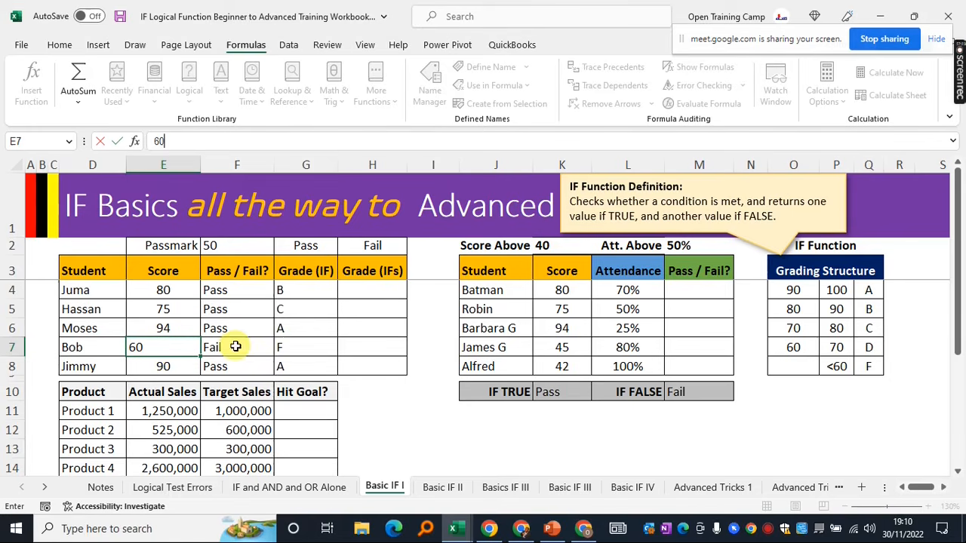
{"action": "left_click", "coordinate": [434, 346]}
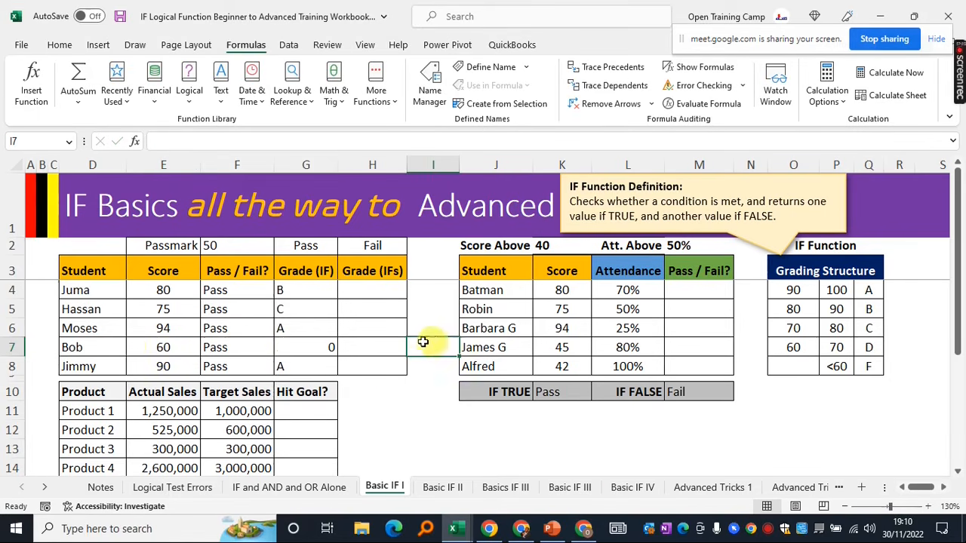
{"action": "left_click", "coordinate": [159, 348]}
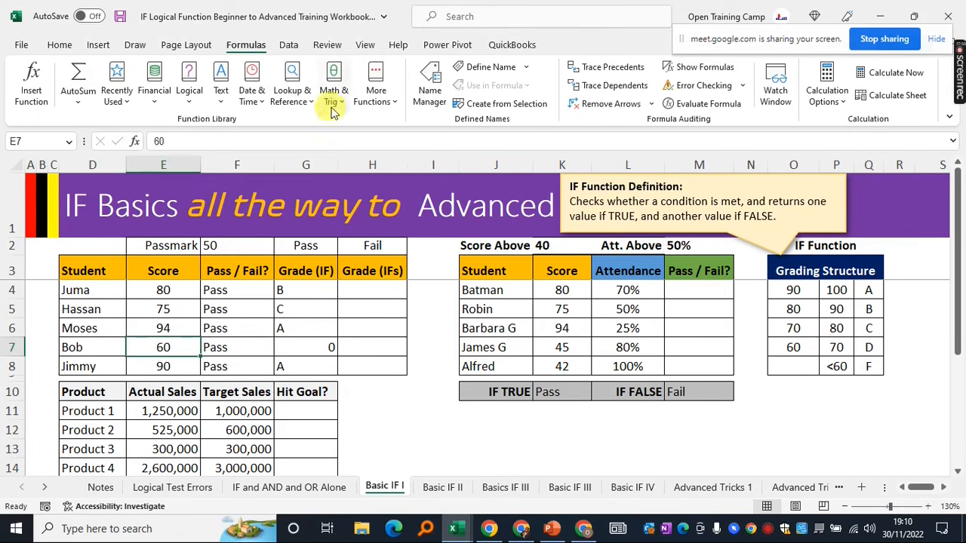
{"action": "left_click", "coordinate": [302, 165]}
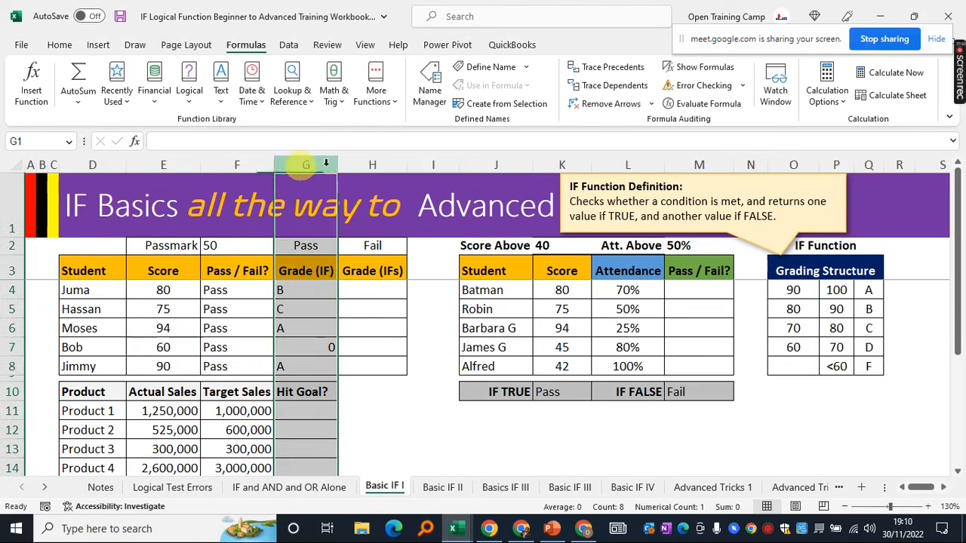
{"action": "left_click", "coordinate": [306, 347]}
Inspect G7's grade formula, then select the unanchored Q7 reference in G4's formula
{"action": "left_click", "coordinate": [536, 142]}
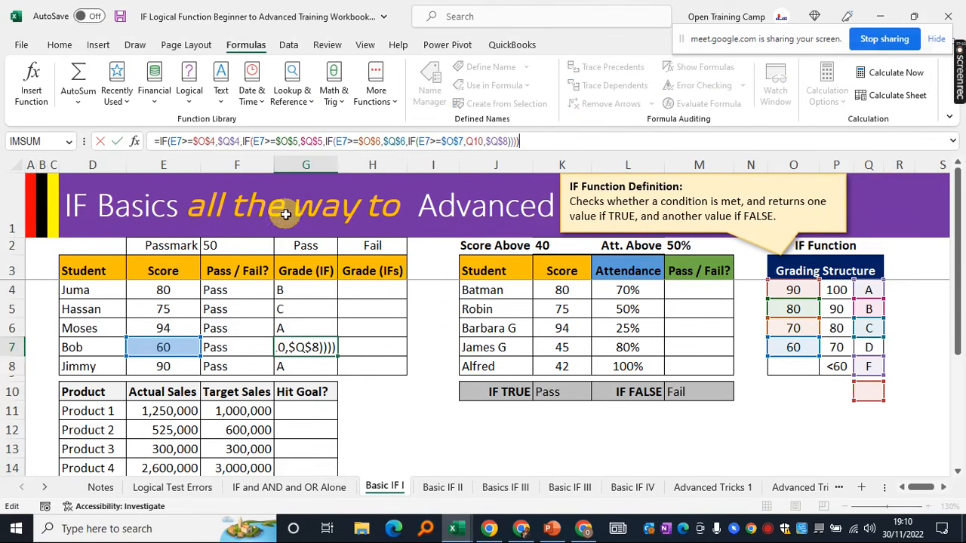
{"action": "left_click", "coordinate": [302, 289]}
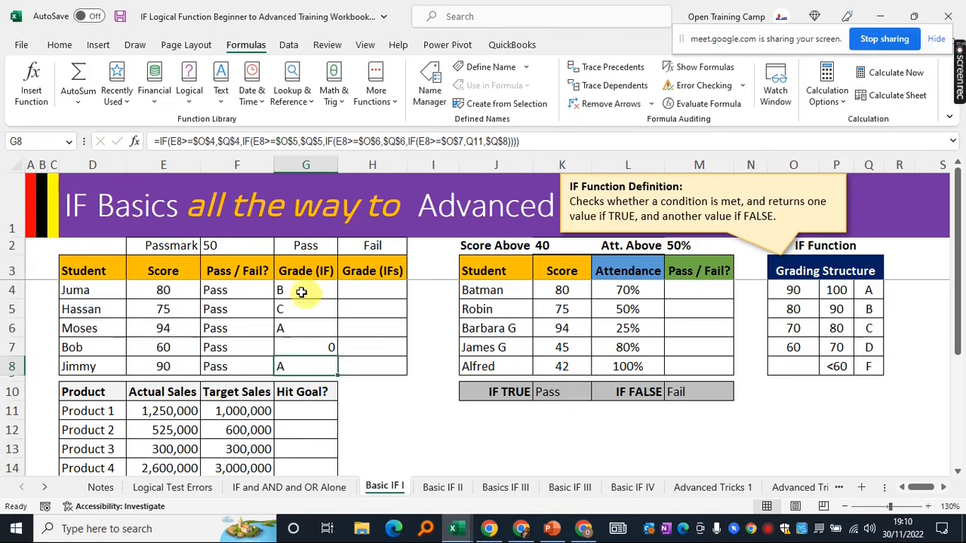
{"action": "left_click", "coordinate": [477, 141]}
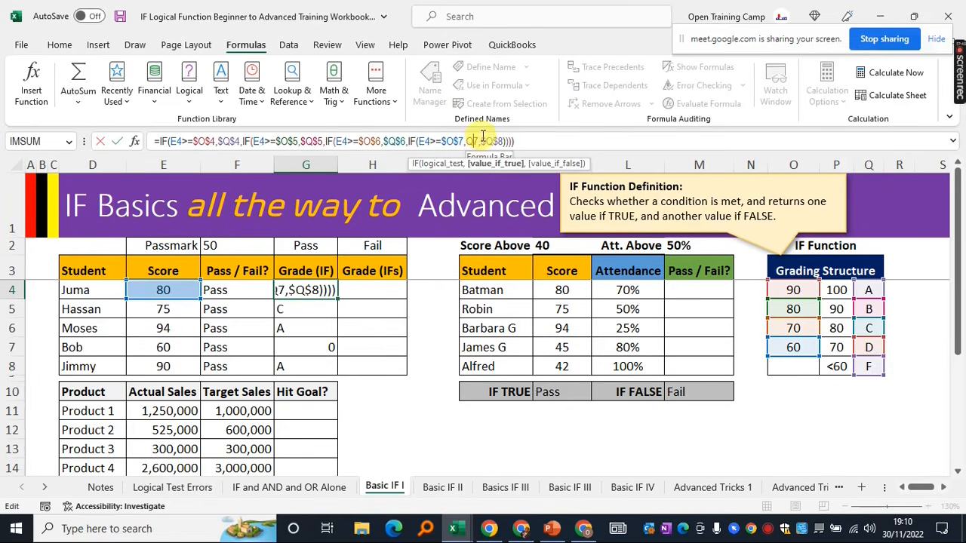
{"action": "double_click", "coordinate": [475, 141]}
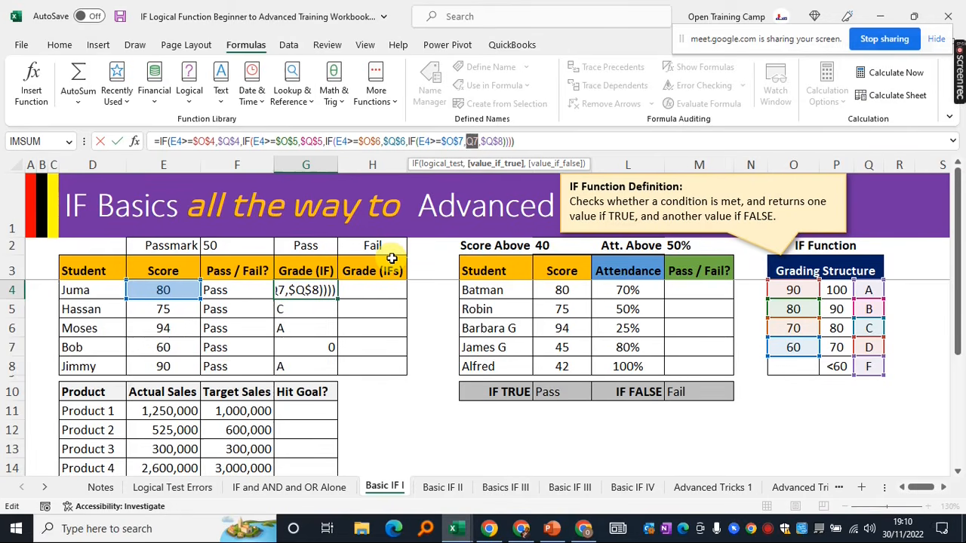
Anchor the grade-D reference as $Q$7 in G4 and fill the formula down to G8
{"action": "key", "text": "F4"}
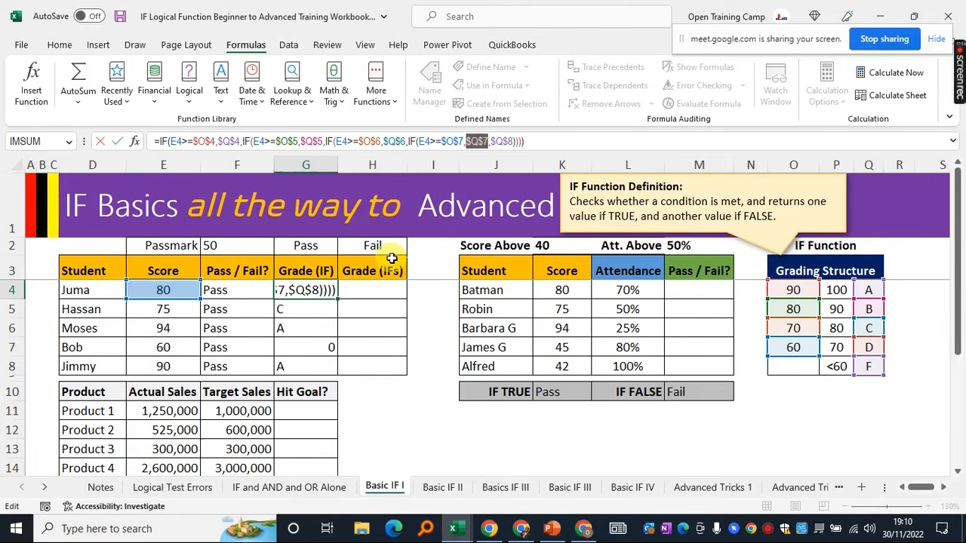
{"action": "key", "text": "Return"}
{"action": "left_click", "coordinate": [320, 287]}
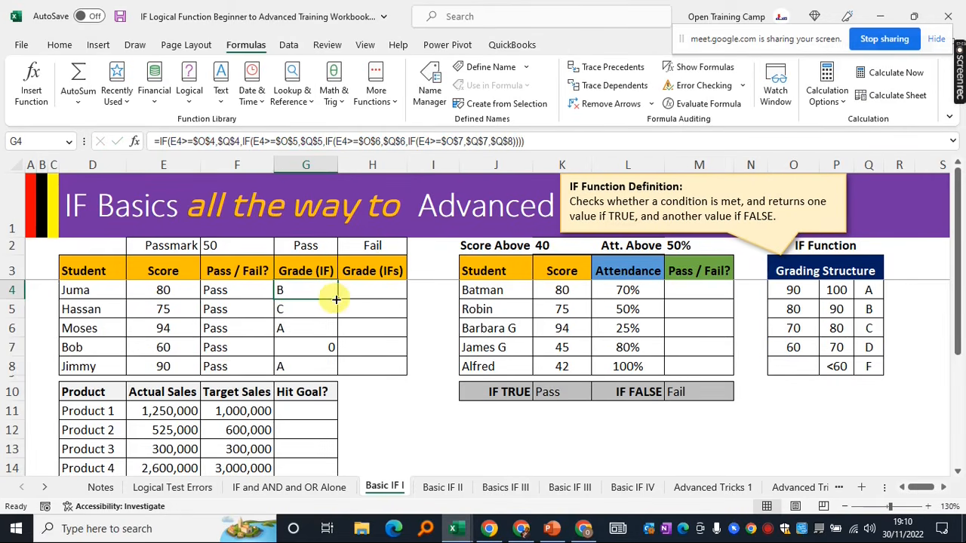
{"action": "left_click_drag", "start_coordinate": [336, 300], "coordinate": [331, 369]}
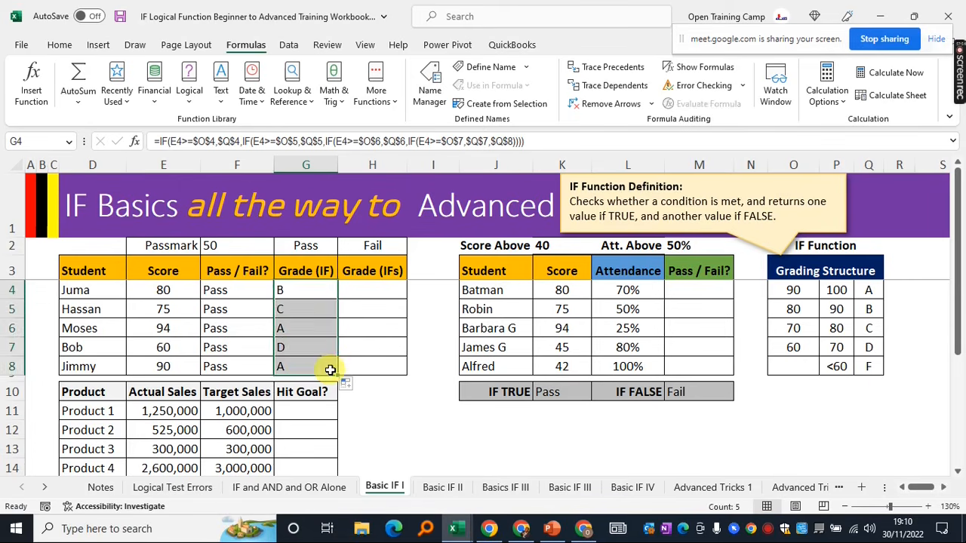
Inspect G7's grade formula against grade D in the Grading Structure table
{"action": "left_click", "coordinate": [302, 342]}
{"action": "left_click", "coordinate": [162, 343]}
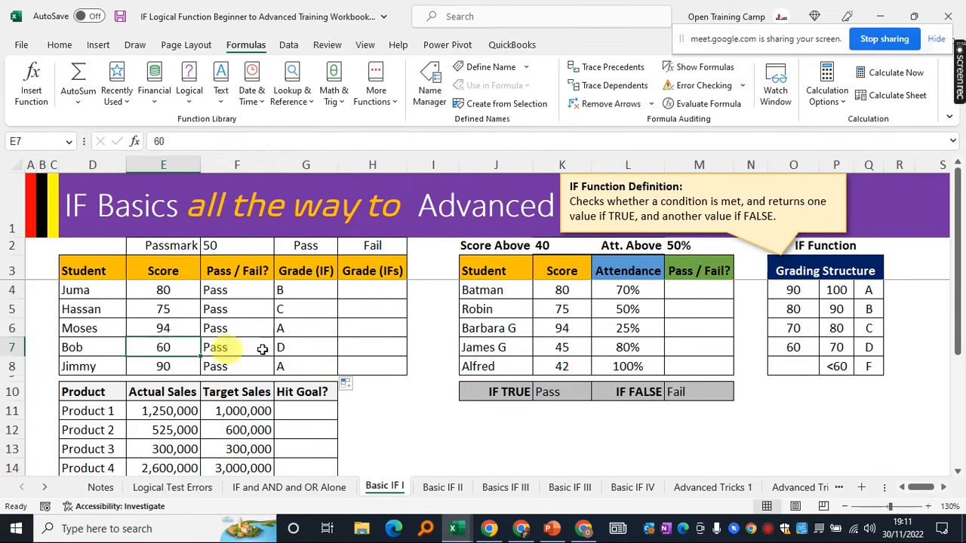
{"action": "left_click", "coordinate": [298, 350]}
{"action": "left_click", "coordinate": [871, 347]}
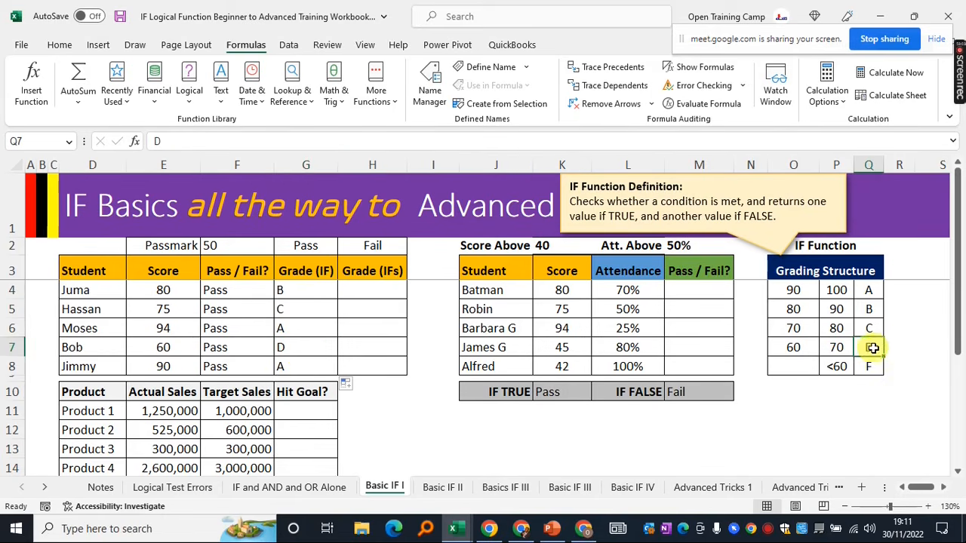
Test E7 with a score of 30, then restore it to 60
{"action": "left_click", "coordinate": [167, 349]}
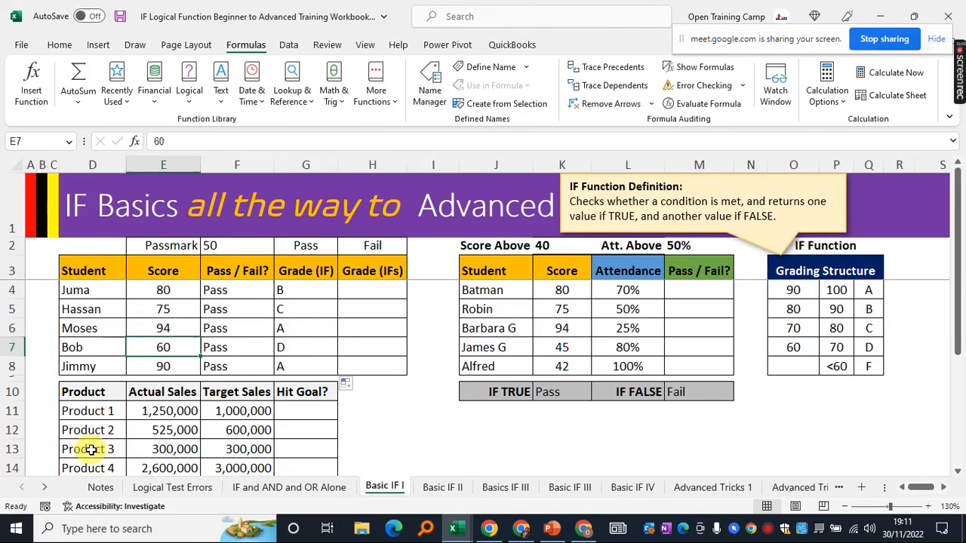
{"action": "type", "text": "30"}
{"action": "left_click", "coordinate": [306, 347]}
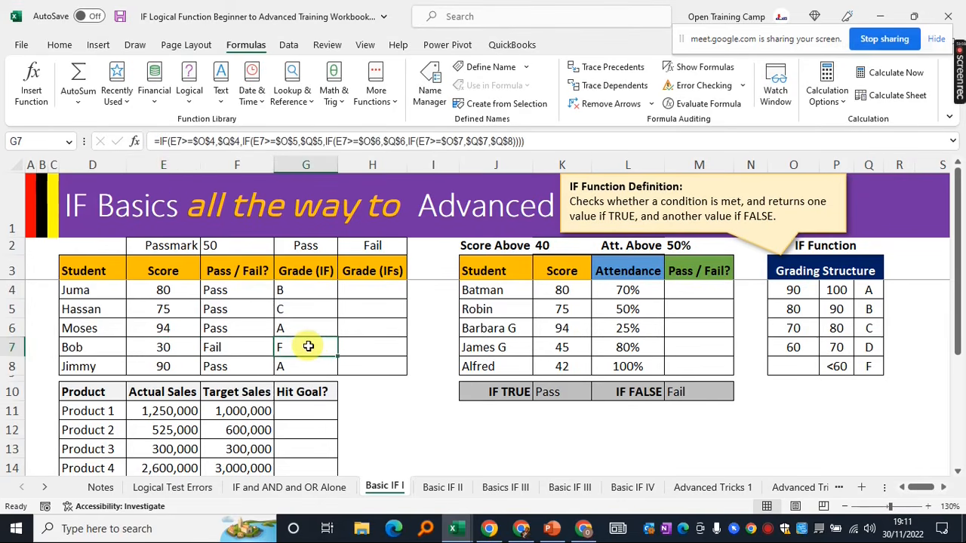
{"action": "left_click", "coordinate": [165, 346]}
{"action": "type", "text": "60"}
{"action": "left_click", "coordinate": [164, 329]}
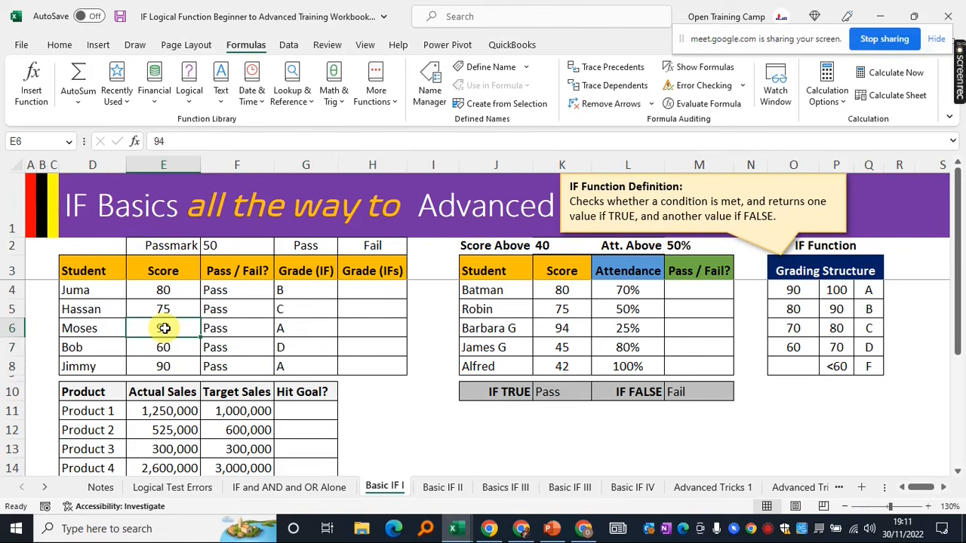
Test E5 with a score of 200, then undo and set it to 70
{"action": "left_click", "coordinate": [161, 309]}
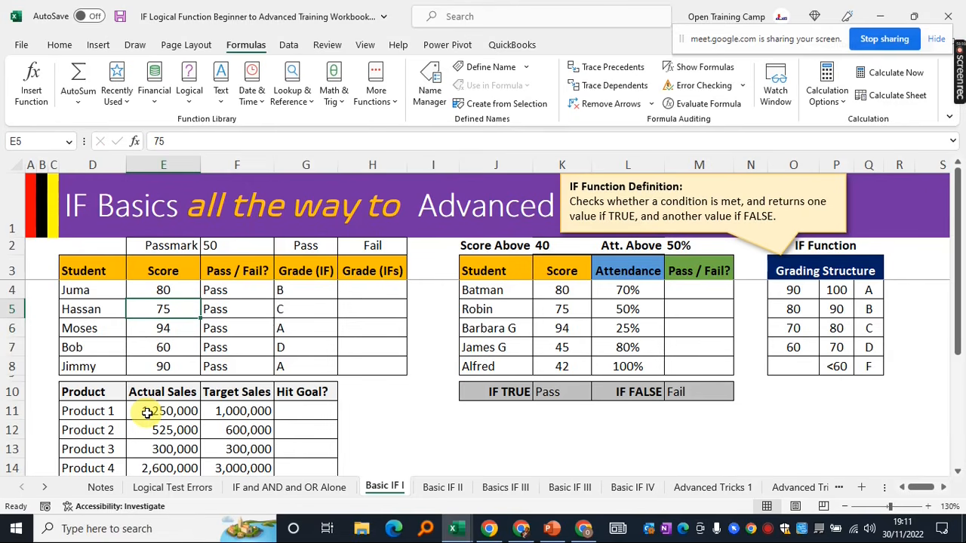
{"action": "type", "text": "200"}
{"action": "left_click", "coordinate": [306, 309]}
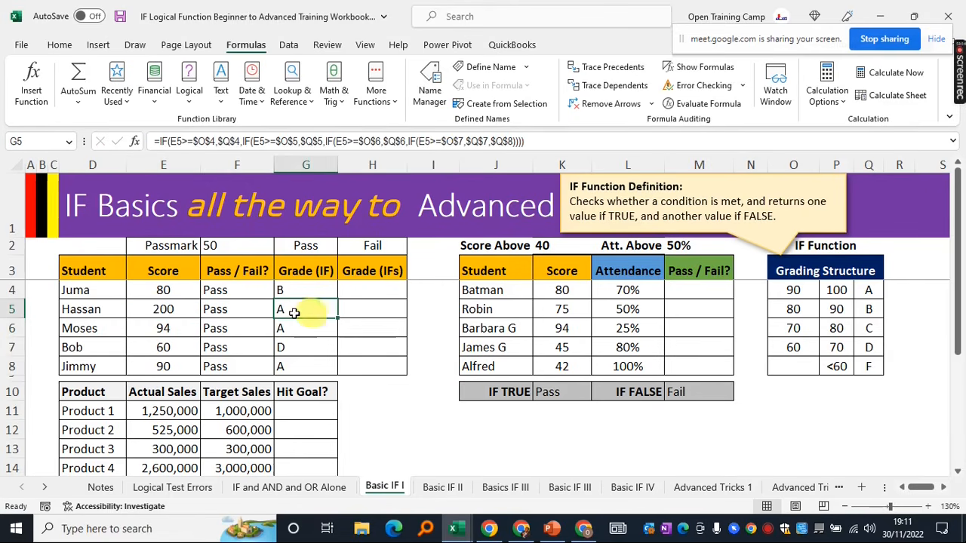
{"action": "left_click", "coordinate": [163, 308]}
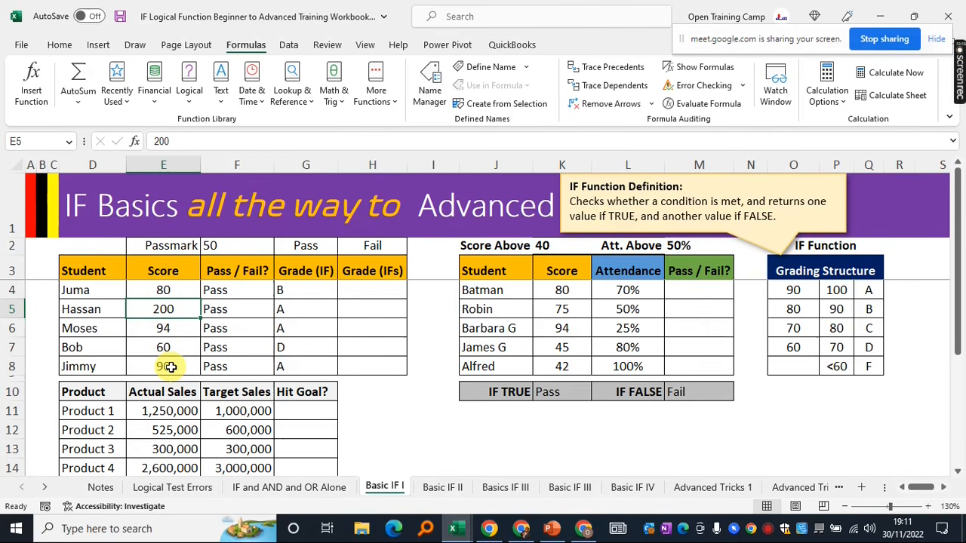
{"action": "key", "text": "ctrl+z"}
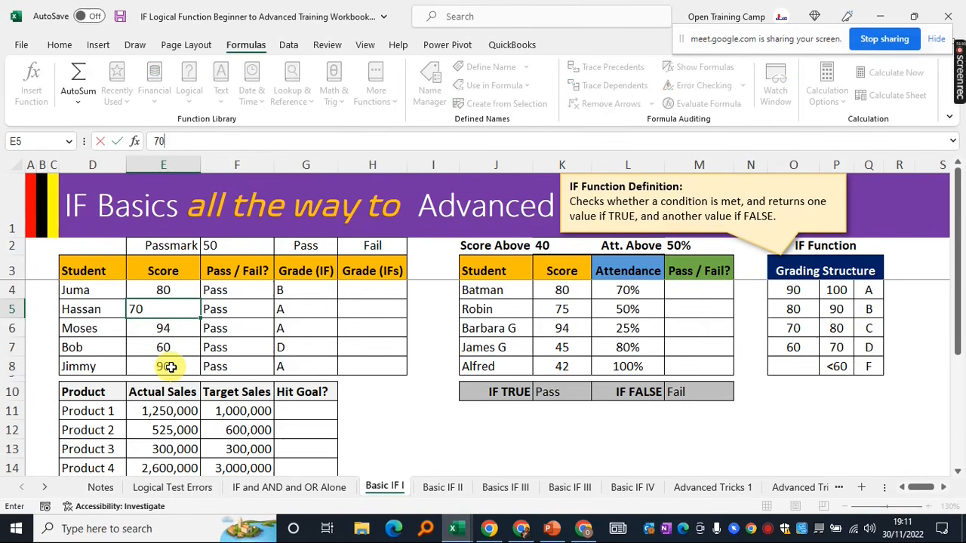
{"action": "left_click", "coordinate": [430, 320]}
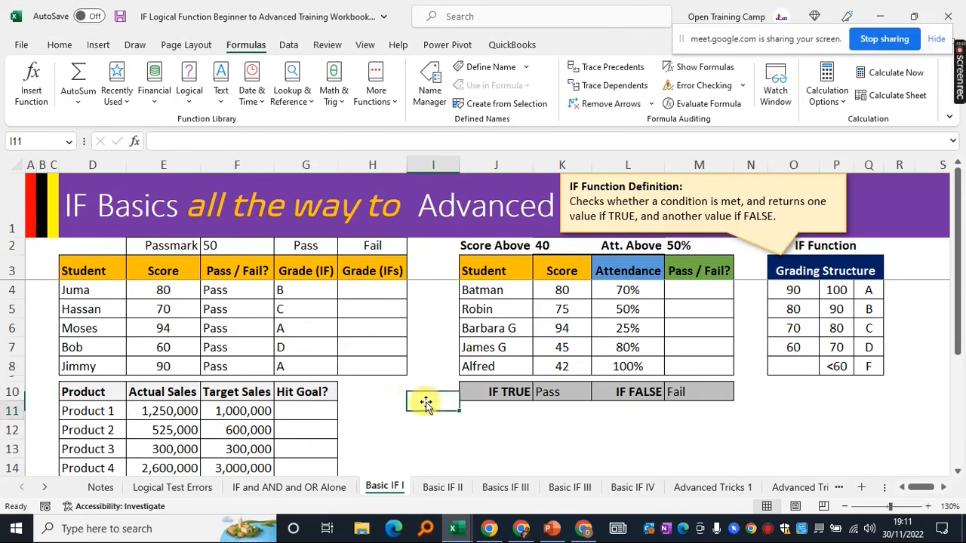
Review the grades B, C, A, D, A in G4:G8 against the scores and Grading Structure table
{"action": "left_click", "coordinate": [384, 400]}
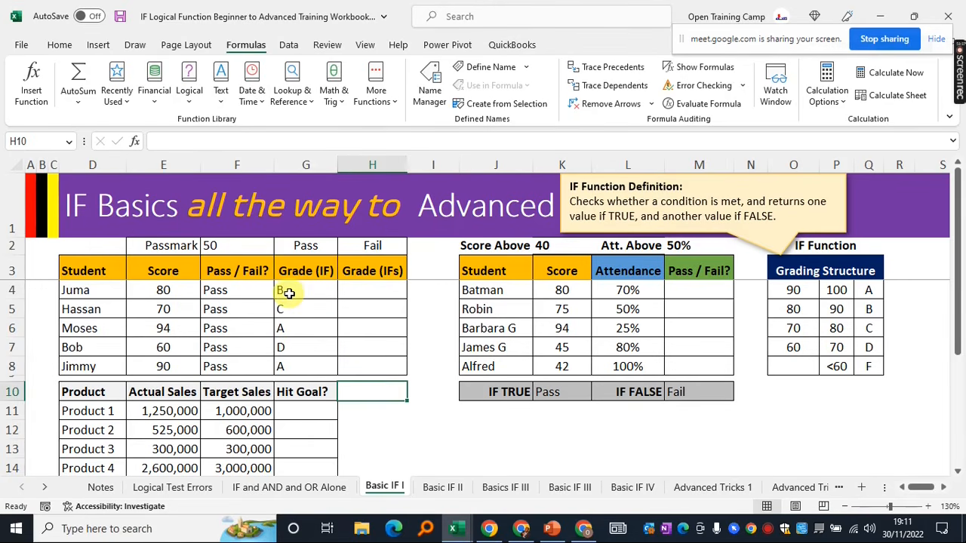
{"action": "left_click_drag", "start_coordinate": [302, 290], "coordinate": [302, 356]}
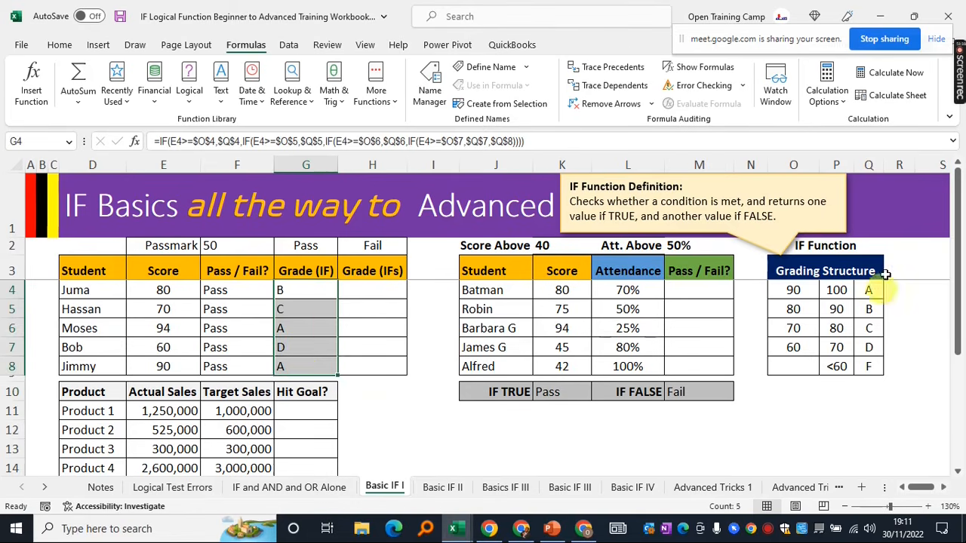
{"action": "left_click_drag", "start_coordinate": [822, 268], "coordinate": [858, 369]}
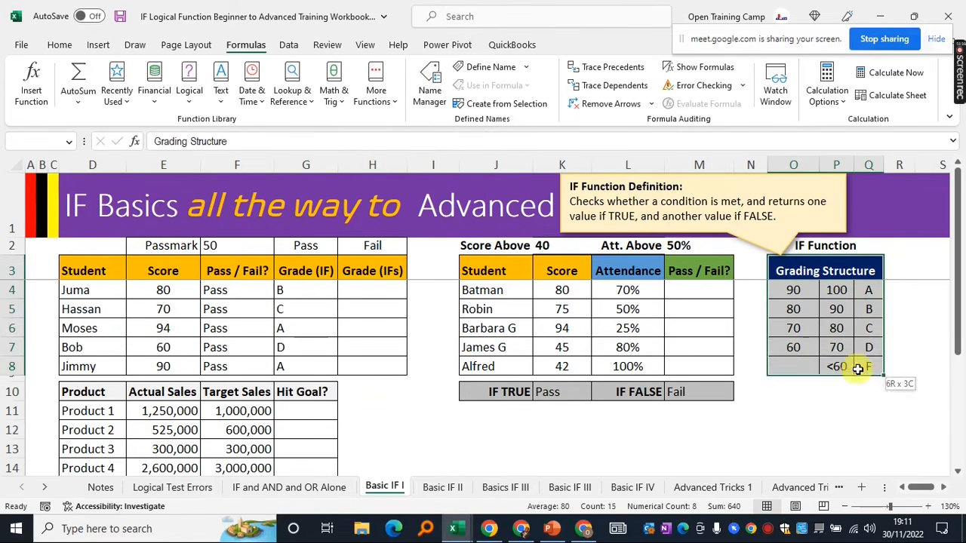
{"action": "left_click", "coordinate": [204, 297]}
{"action": "left_click_drag", "start_coordinate": [85, 296], "coordinate": [310, 359]}
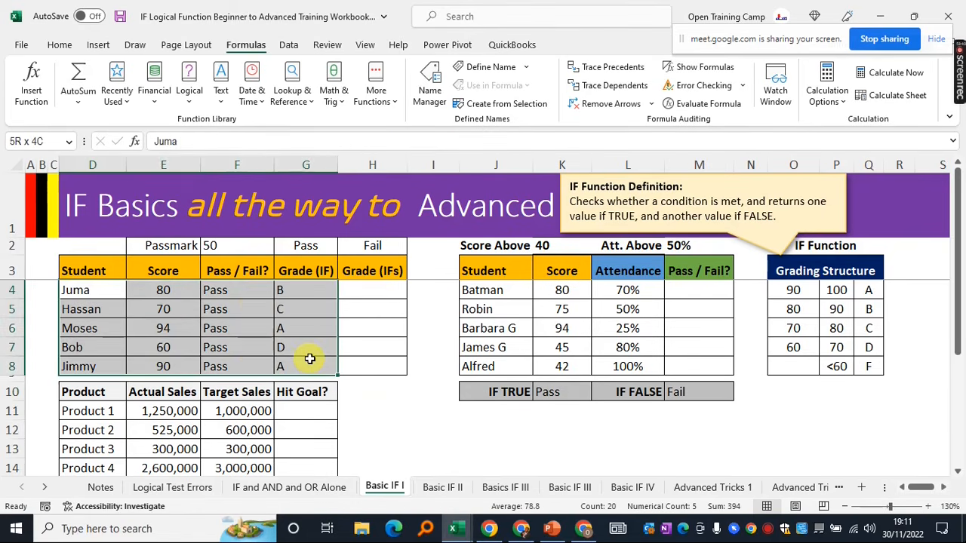
{"action": "left_click", "coordinate": [157, 349]}
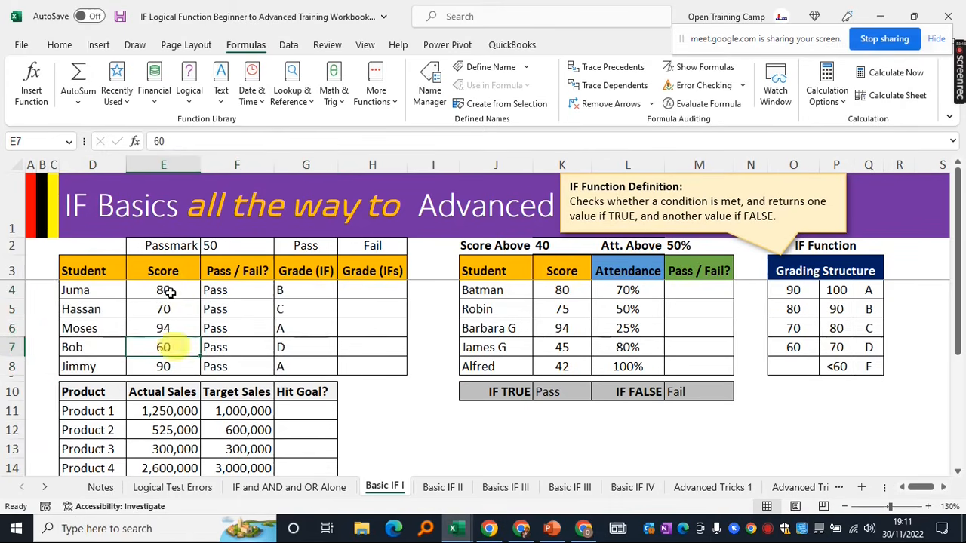
{"action": "left_click_drag", "start_coordinate": [171, 283], "coordinate": [172, 368]}
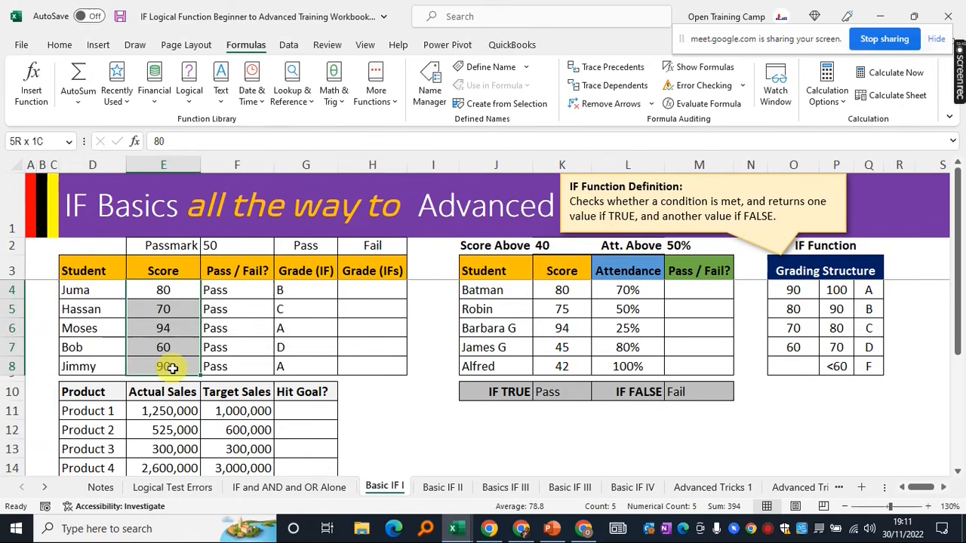
{"action": "left_click", "coordinate": [147, 367]}
{"action": "left_click", "coordinate": [158, 341]}
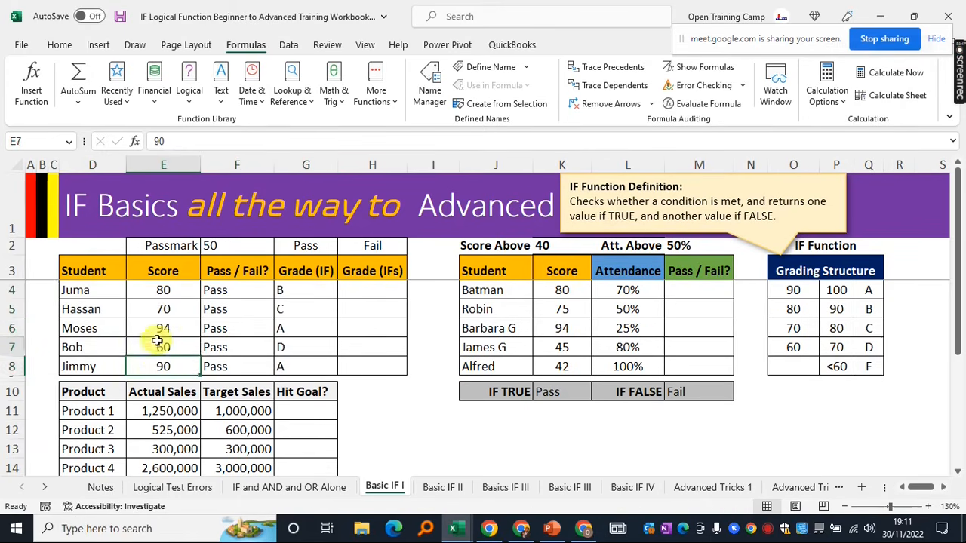
{"action": "left_click", "coordinate": [304, 307]}
{"action": "left_click", "coordinate": [367, 290]}
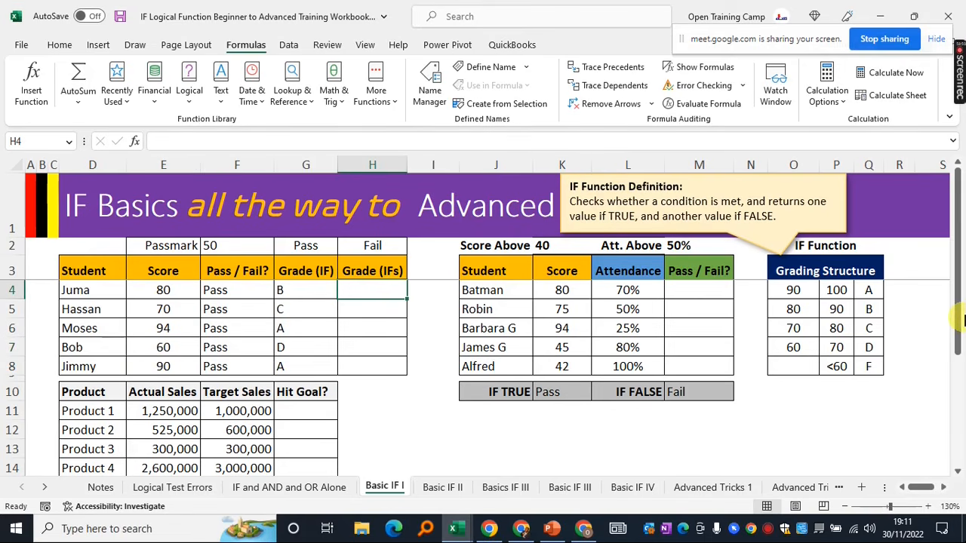
Start the IFS grade formula in H4 as =IFS(E4>= using the first student's score
{"action": "type", "text": "=ifs("}
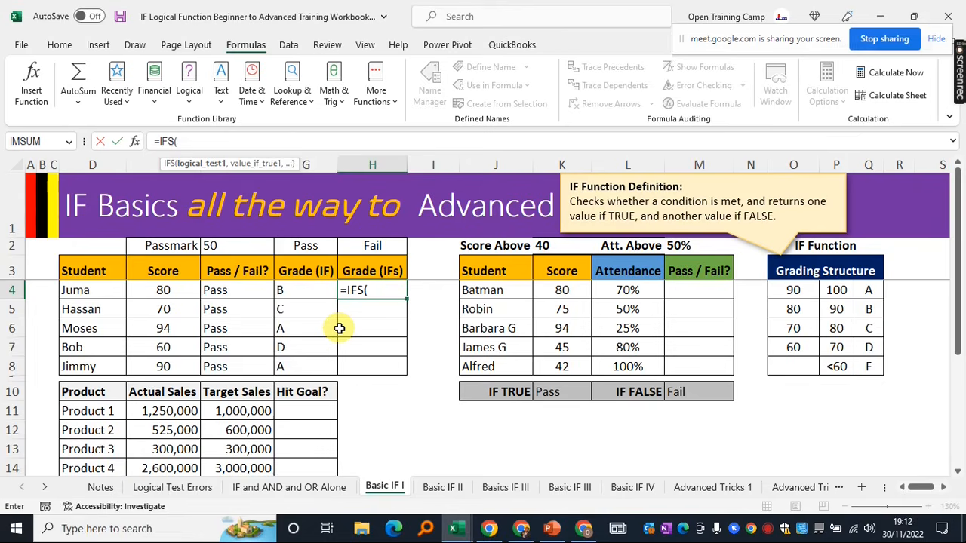
{"action": "left_click", "coordinate": [156, 288]}
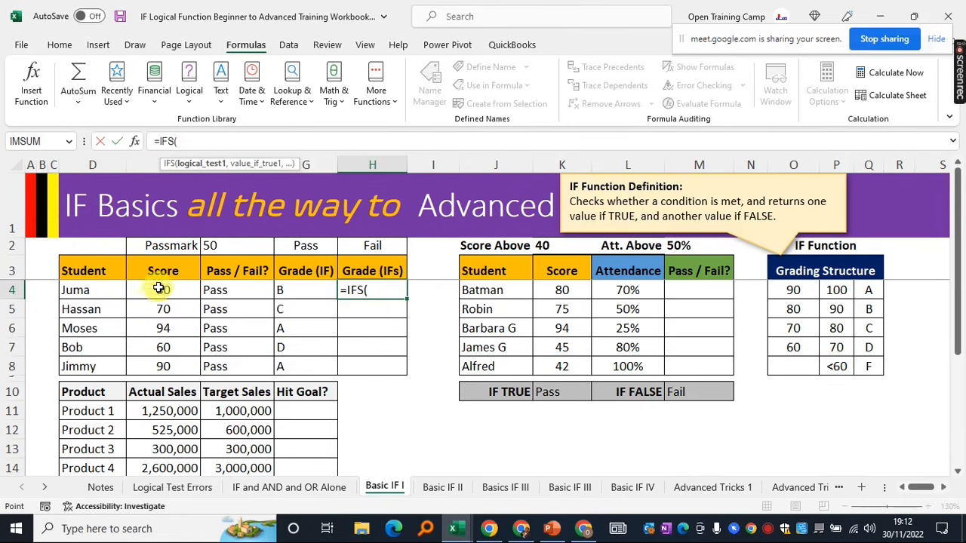
{"action": "type", "text": ">"}
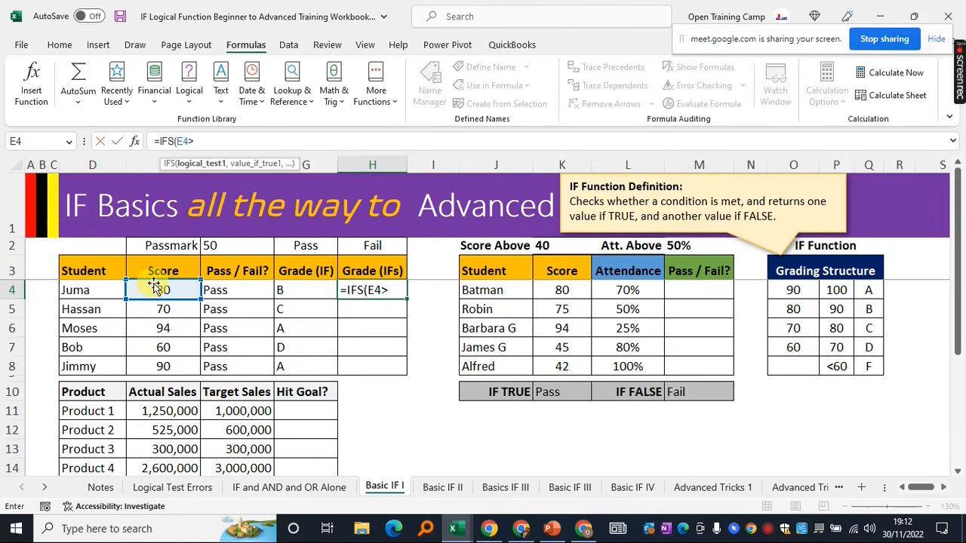
{"action": "type", "text": "="}
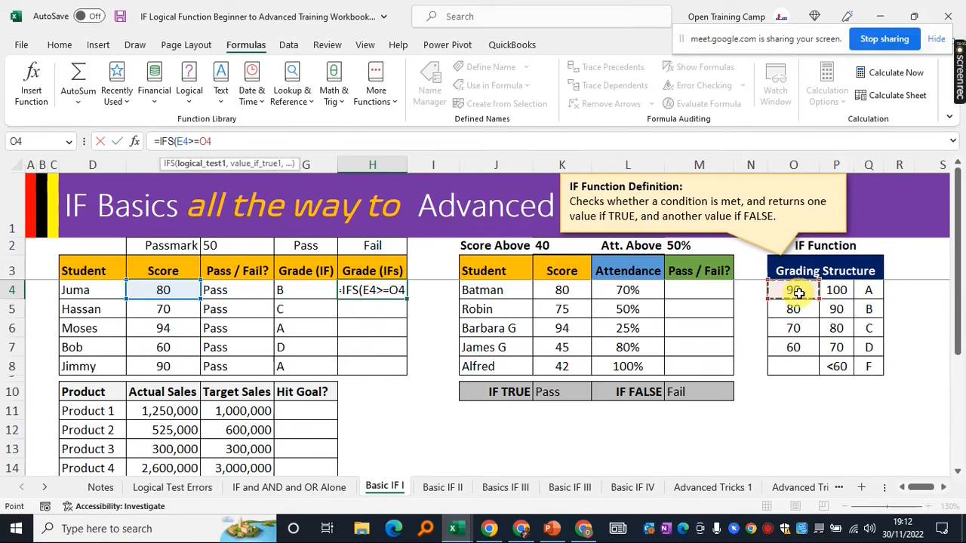
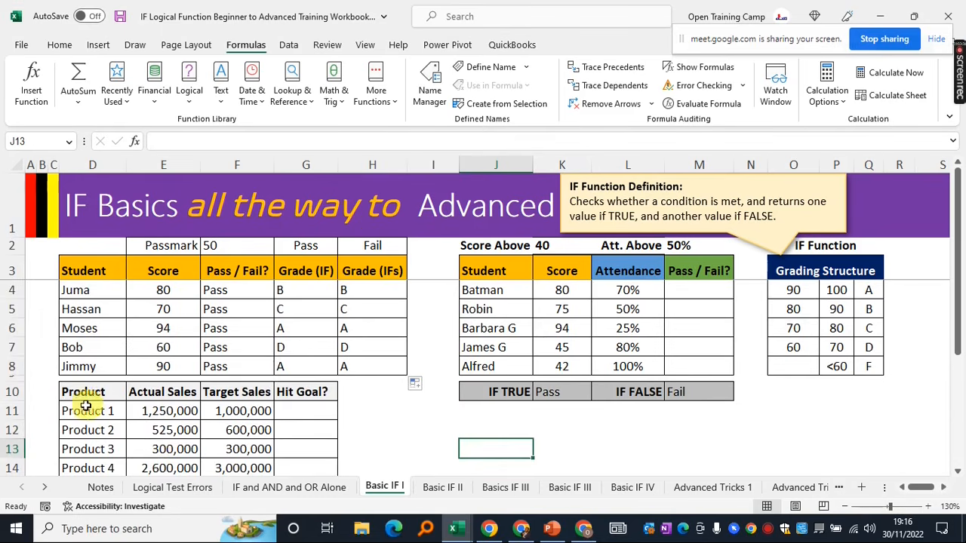
Compare Product 1's 1,250,000 actual sales with its 1,000,000 target and Hit Goal? cell
{"action": "scroll", "coordinate": [332, 416], "scroll_direction": "down", "scroll_amount": 1}
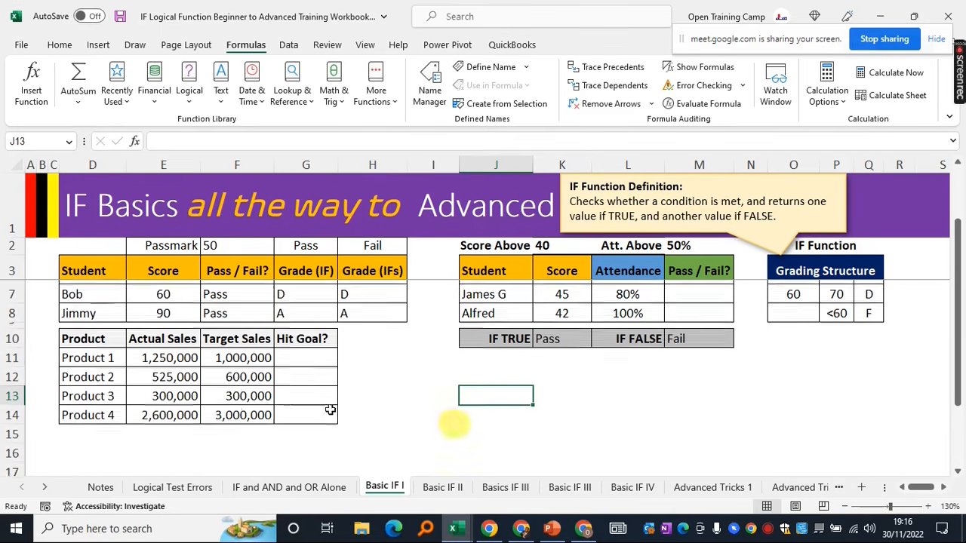
{"action": "left_click", "coordinate": [167, 338]}
{"action": "left_click_drag", "start_coordinate": [168, 356], "coordinate": [163, 413]}
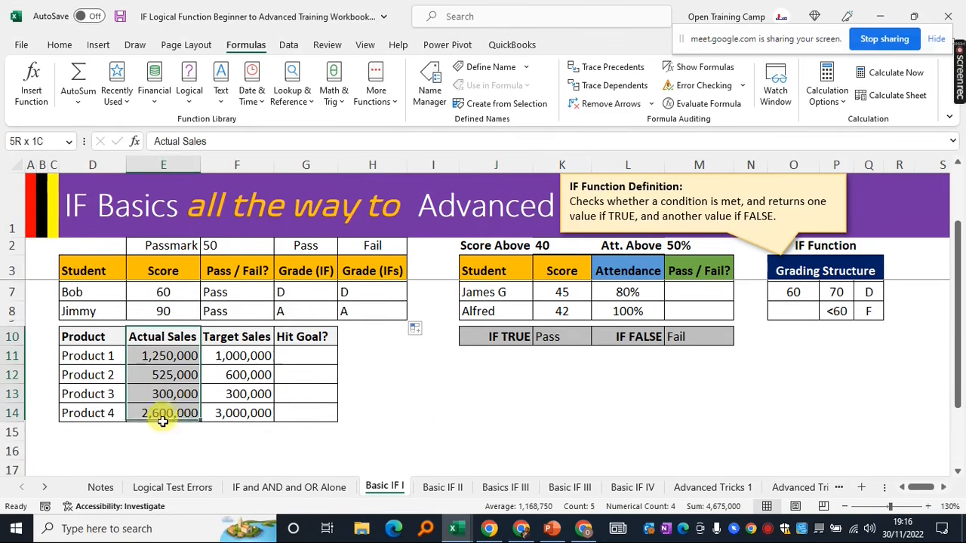
{"action": "left_click", "coordinate": [240, 338], "text": "ctrl"}
{"action": "left_click_drag", "start_coordinate": [240, 338], "coordinate": [244, 412]}
{"action": "left_click", "coordinate": [312, 353]}
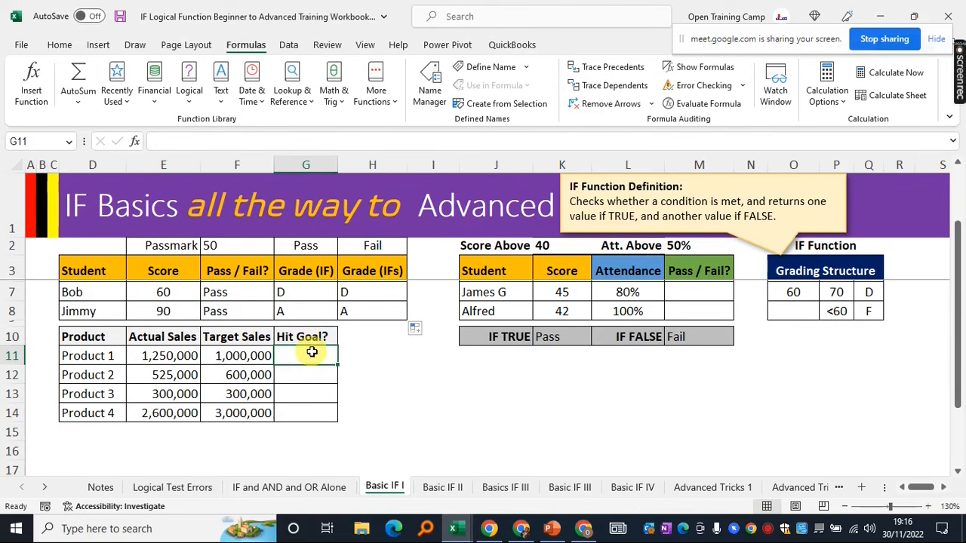
{"action": "left_click", "coordinate": [391, 373]}
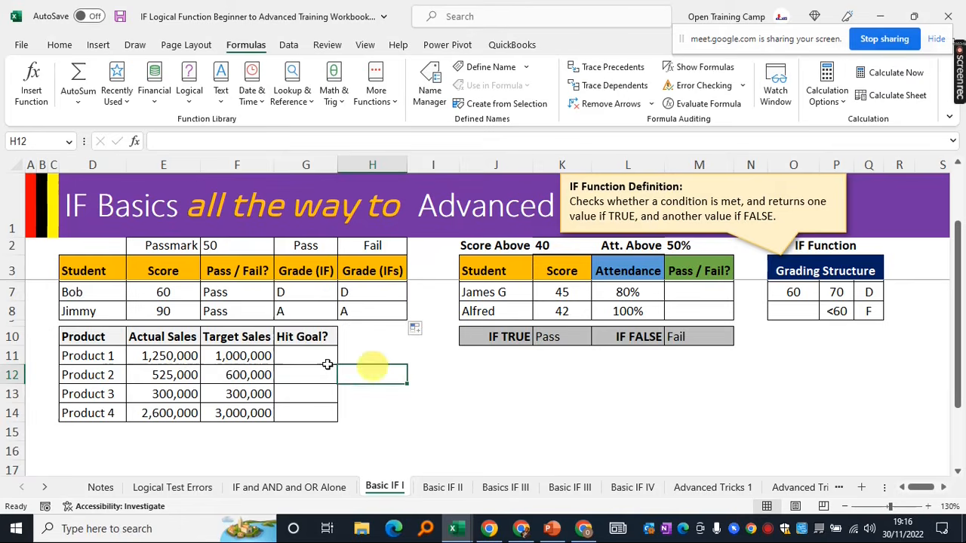
{"action": "left_click", "coordinate": [227, 357]}
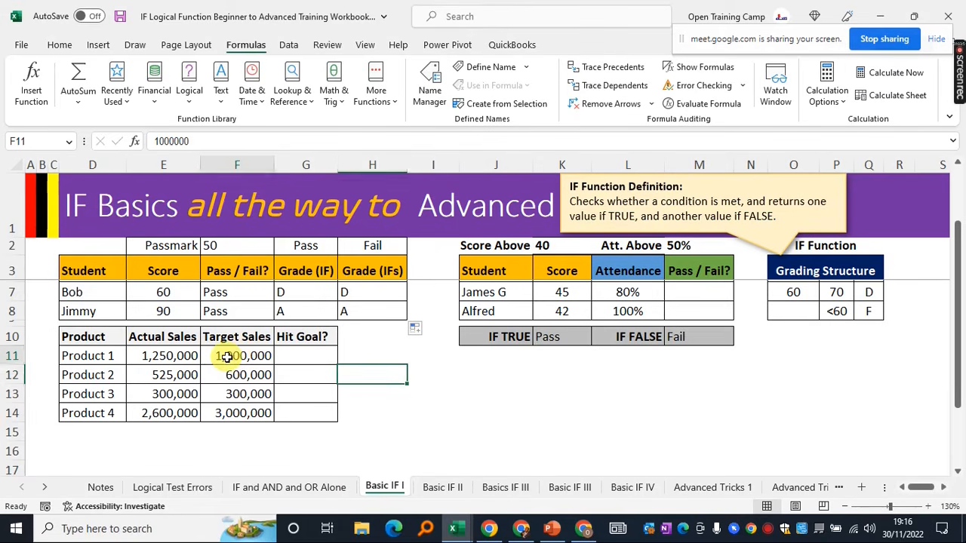
{"action": "left_click", "coordinate": [147, 355]}
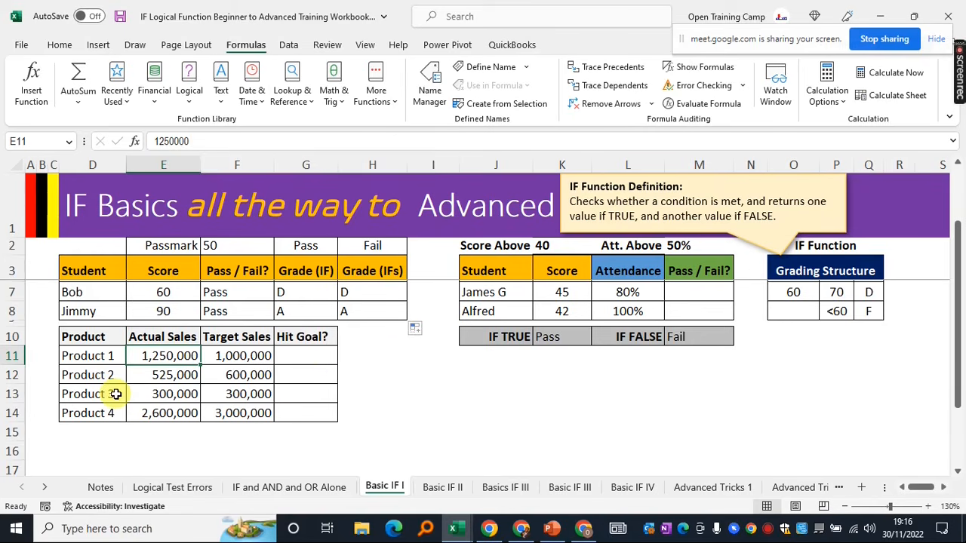
{"action": "left_click", "coordinate": [307, 354]}
{"action": "left_click", "coordinate": [385, 357]}
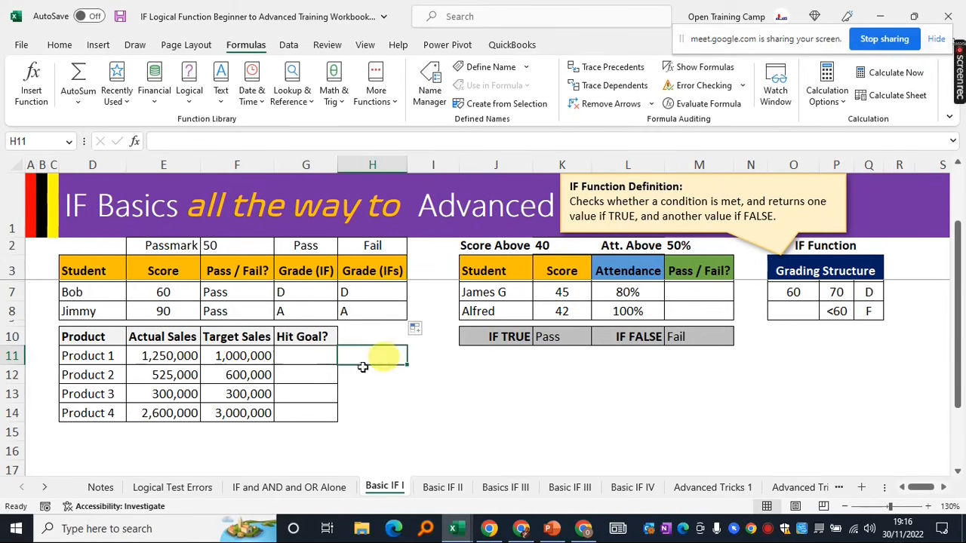
{"action": "left_click", "coordinate": [303, 358]}
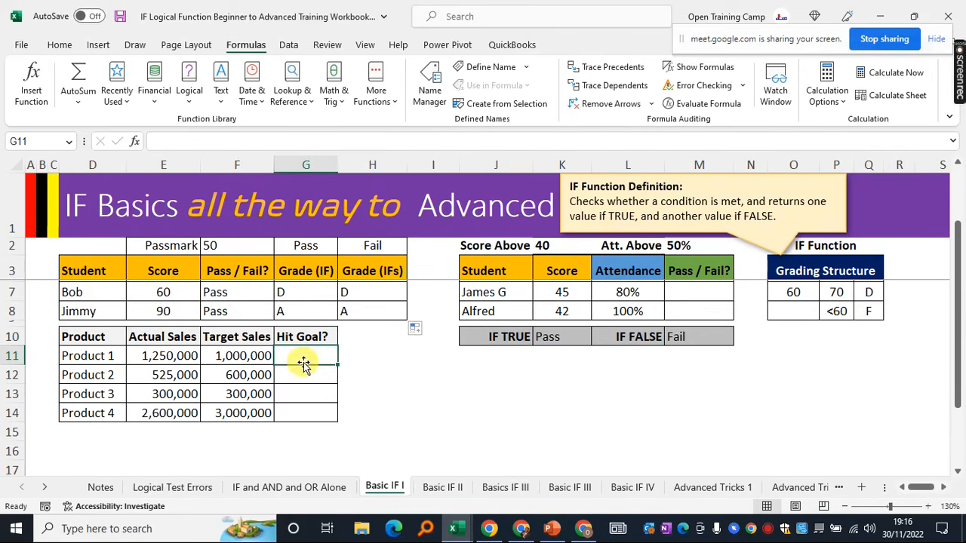
{"action": "left_click", "coordinate": [388, 361]}
Highlight the product sales table and its sales figures with the Hit Goal? cells
{"action": "scroll", "coordinate": [393, 393], "scroll_direction": "up", "scroll_amount": 1}
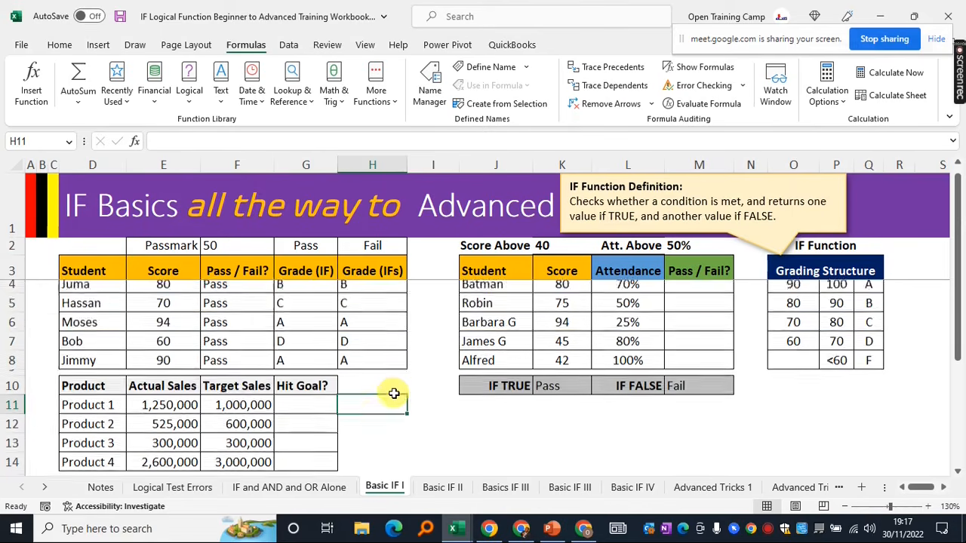
{"action": "scroll", "coordinate": [395, 392], "scroll_direction": "down", "scroll_amount": 1}
{"action": "left_click", "coordinate": [302, 352]}
{"action": "left_click_drag", "start_coordinate": [92, 339], "coordinate": [311, 409]}
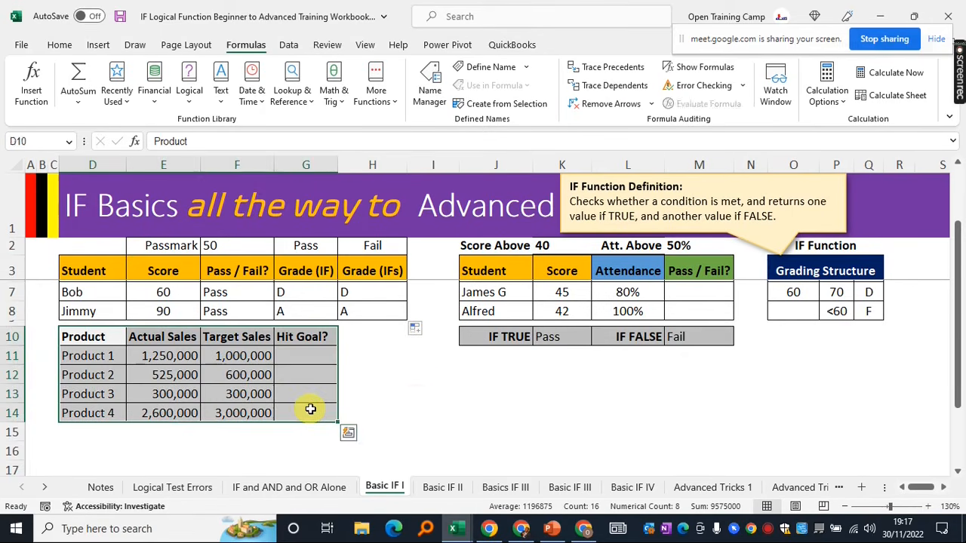
{"action": "left_click", "coordinate": [416, 395]}
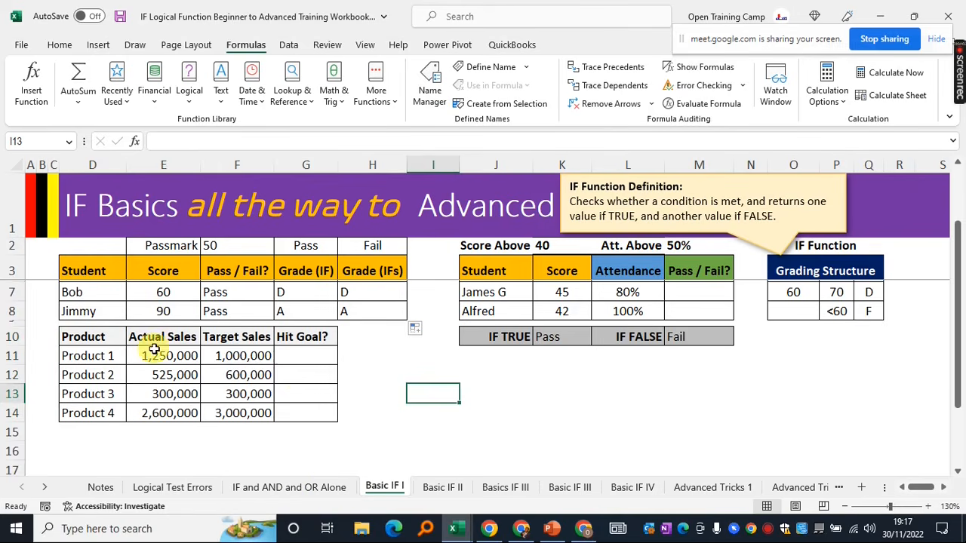
{"action": "left_click_drag", "start_coordinate": [154, 356], "coordinate": [298, 410]}
{"action": "left_click", "coordinate": [496, 393]}
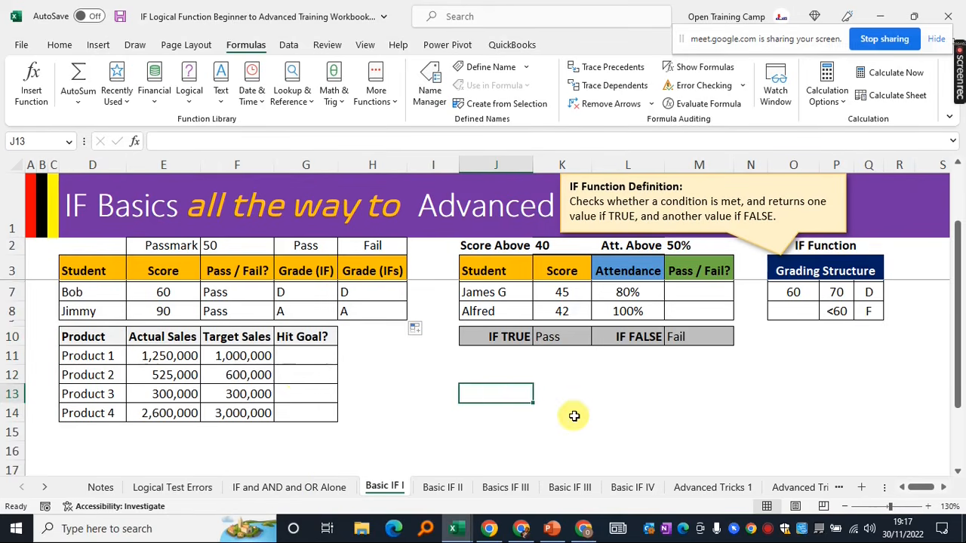
Review the student Score and Attendance columns, noting Batman's 80 score and 70% attendance
{"action": "scroll", "coordinate": [574, 416], "scroll_direction": "up", "scroll_amount": 1}
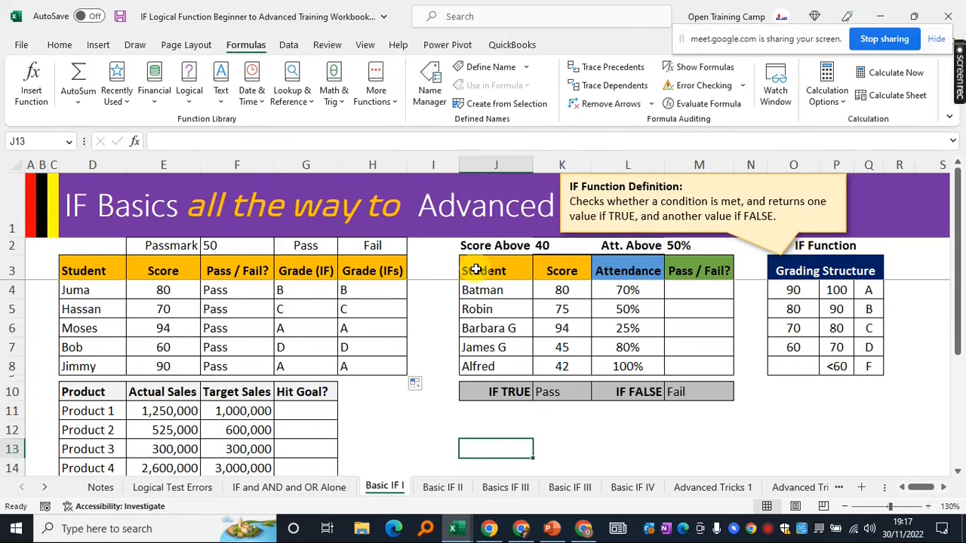
{"action": "left_click_drag", "start_coordinate": [476, 270], "coordinate": [701, 369]}
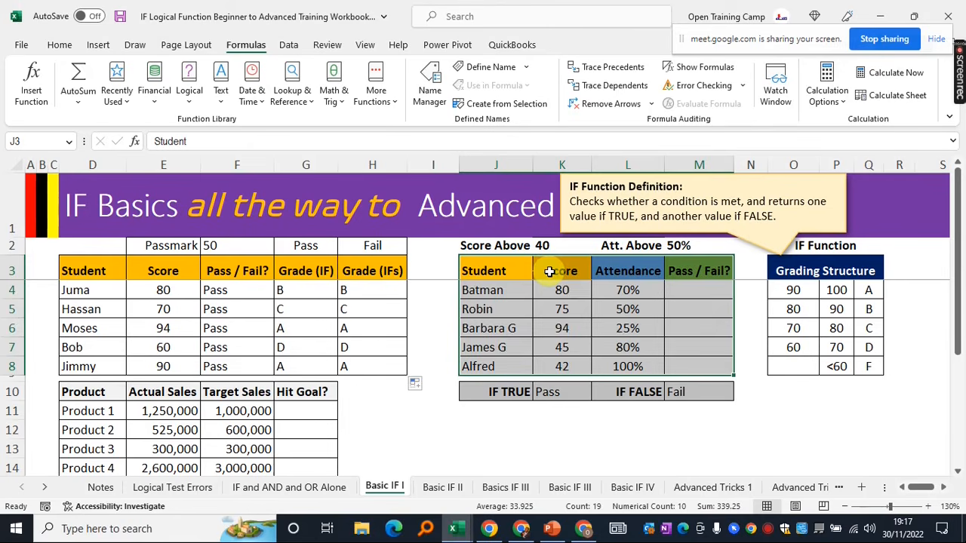
{"action": "left_click", "coordinate": [793, 410]}
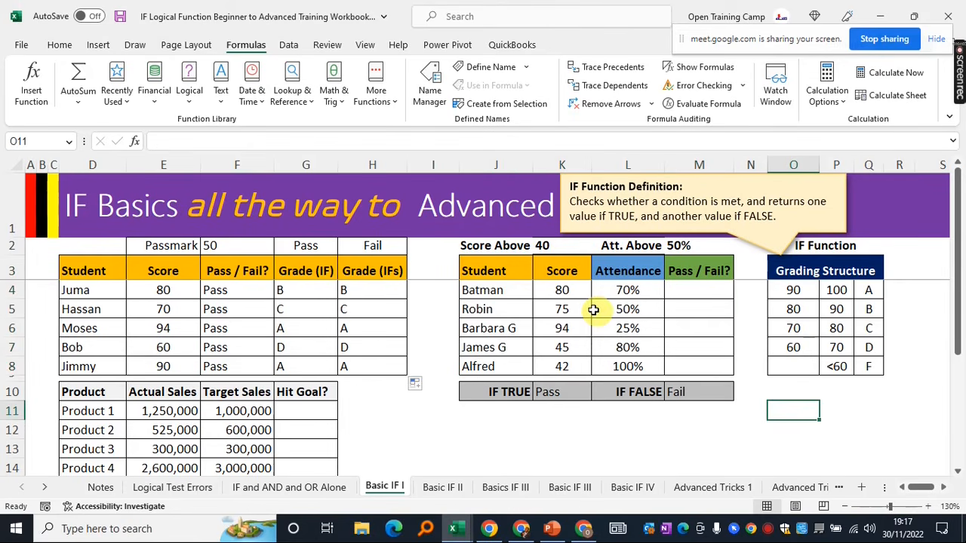
{"action": "left_click_drag", "start_coordinate": [484, 273], "coordinate": [571, 365]}
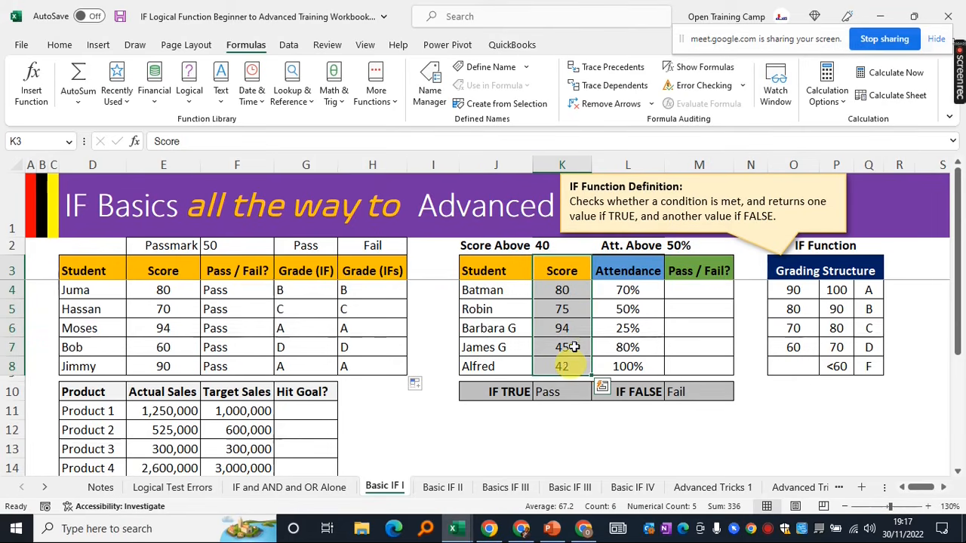
{"action": "left_click_drag", "start_coordinate": [614, 270], "coordinate": [619, 366]}
{"action": "left_click", "coordinate": [698, 289]}
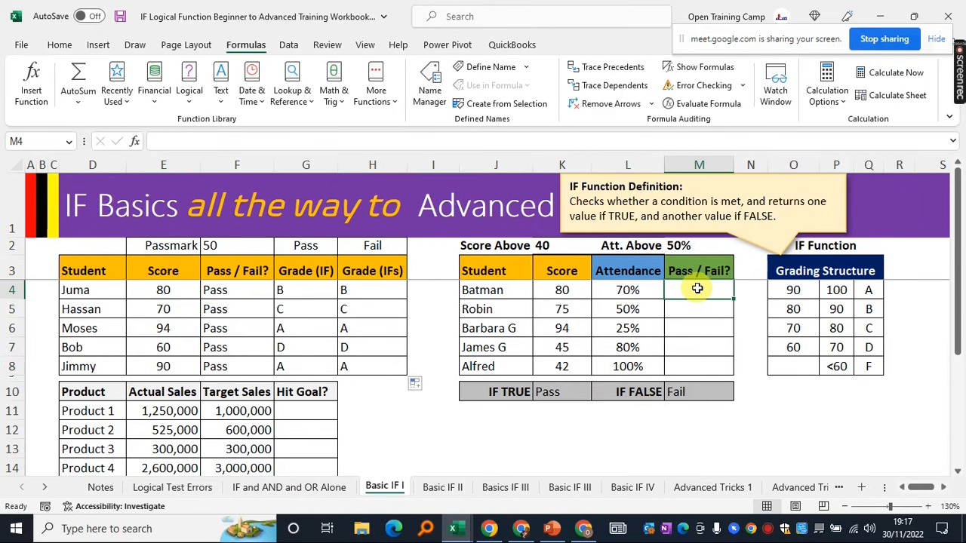
{"action": "left_click", "coordinate": [623, 290]}
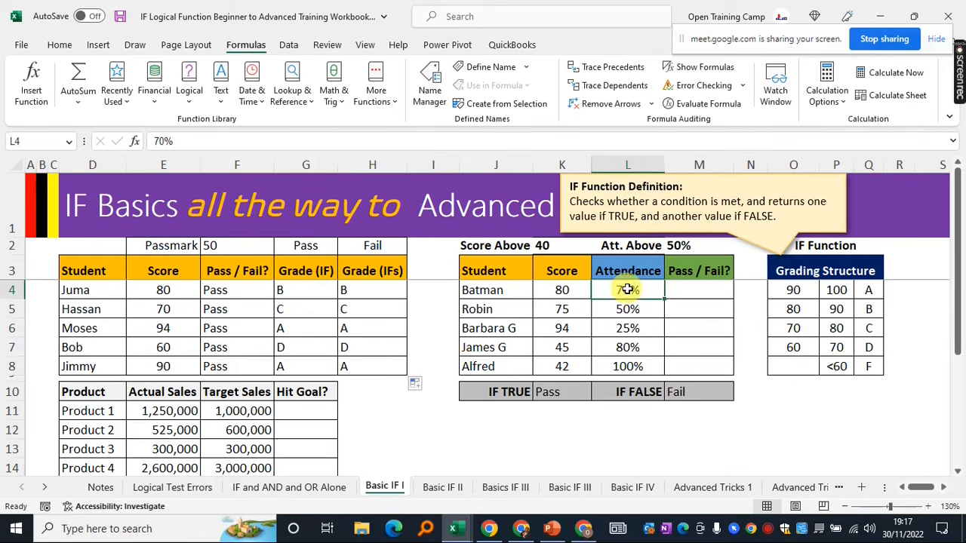
{"action": "left_click", "coordinate": [695, 290]}
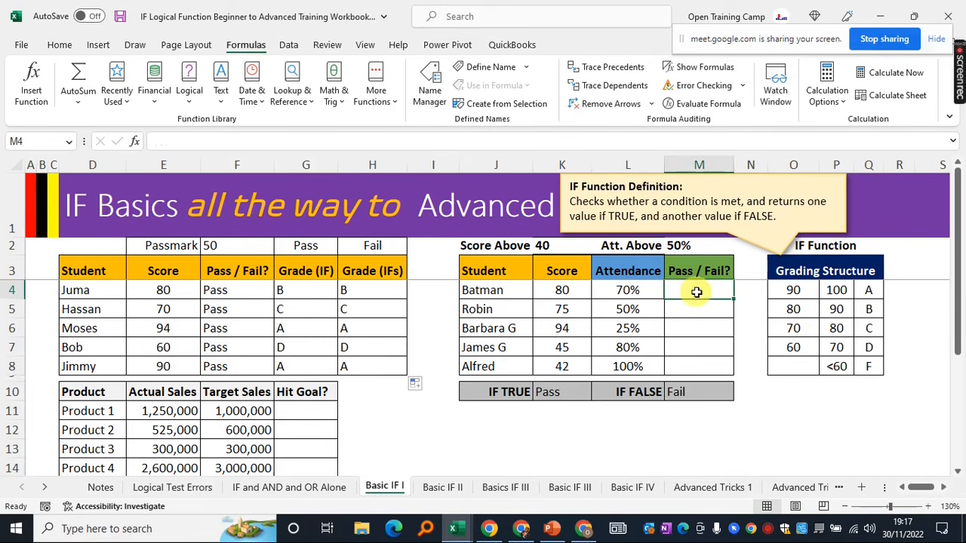
{"action": "left_click", "coordinate": [561, 293]}
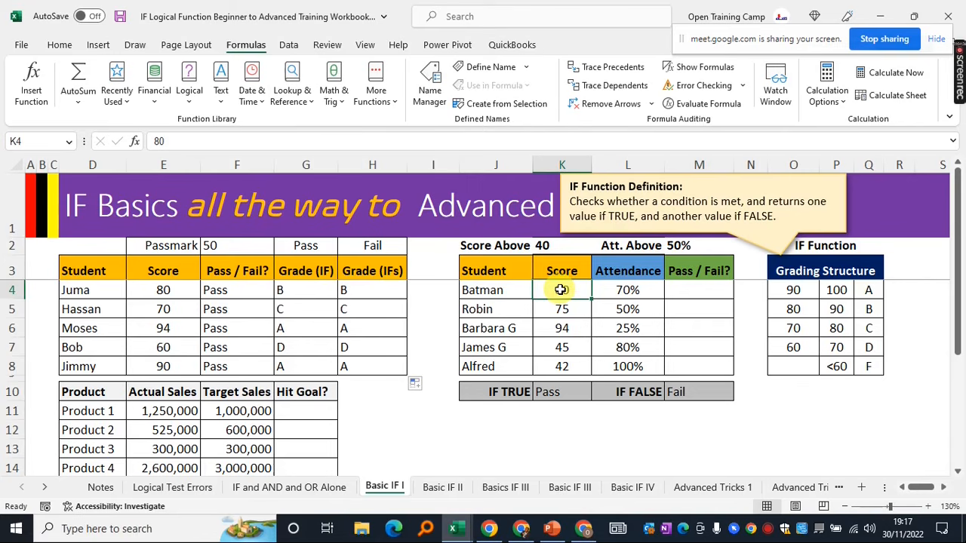
Highlight the Student, Score and Attendance columns, then select Batman's Pass / Fail? cell M4
{"action": "left_click_drag", "start_coordinate": [487, 271], "coordinate": [700, 360]}
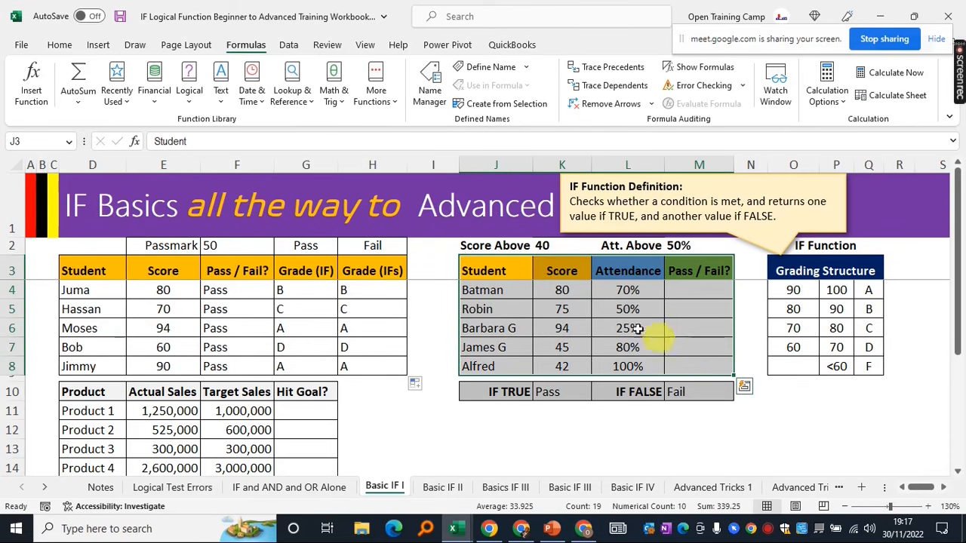
{"action": "left_click", "coordinate": [562, 292]}
{"action": "left_click", "coordinate": [696, 291]}
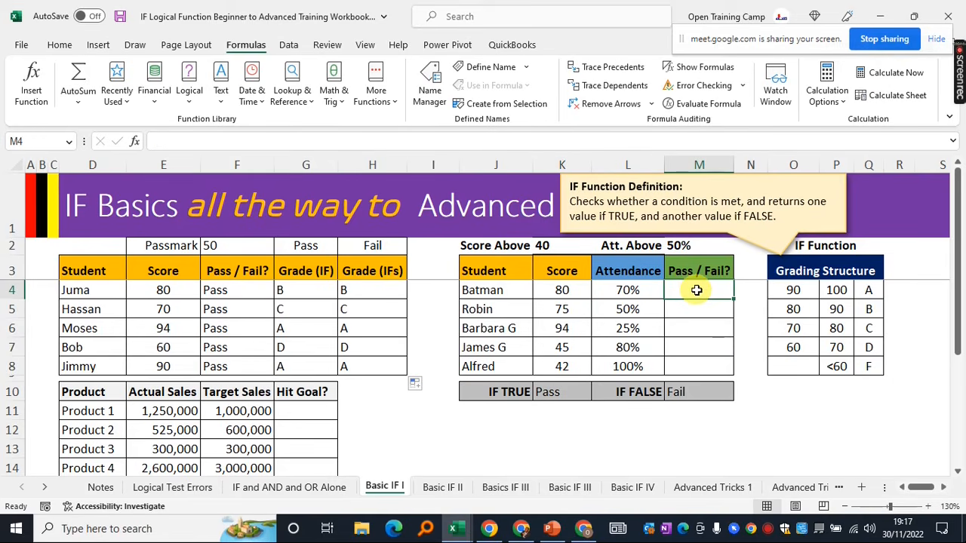
{"action": "left_click_drag", "start_coordinate": [466, 264], "coordinate": [635, 368]}
{"action": "left_click", "coordinate": [700, 287]}
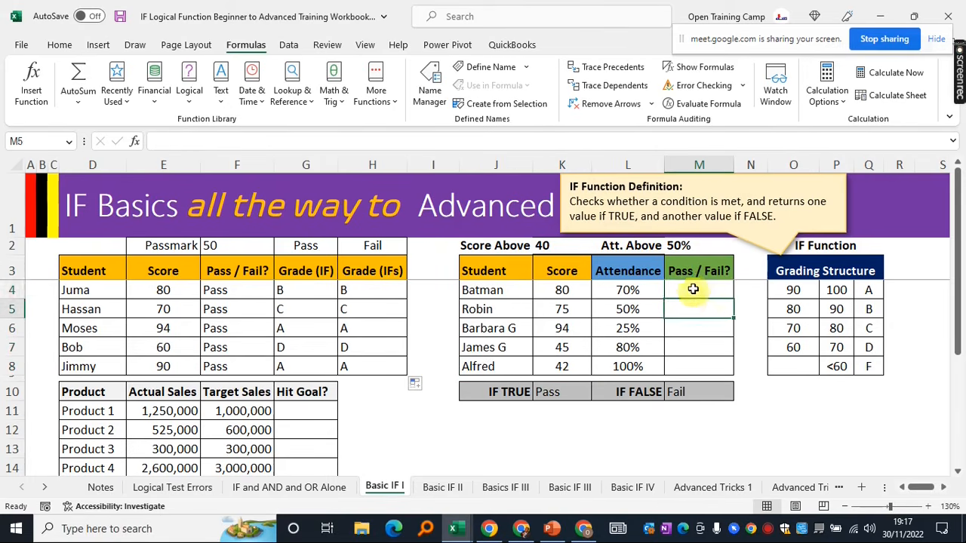
Enter =IF(K4>$K$2 in M4, locking the 40 threshold reference
{"action": "type", "text": "=IF("}
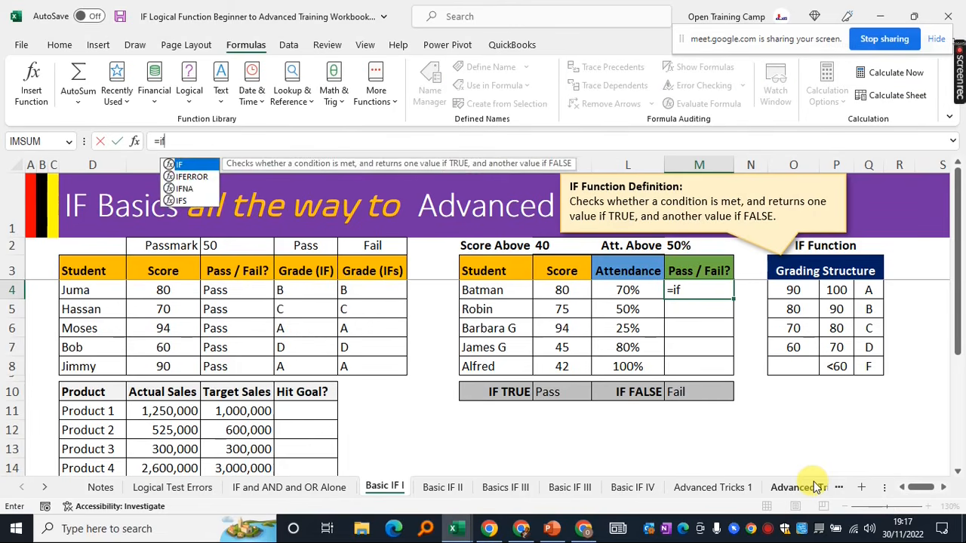
{"action": "left_click", "coordinate": [570, 292]}
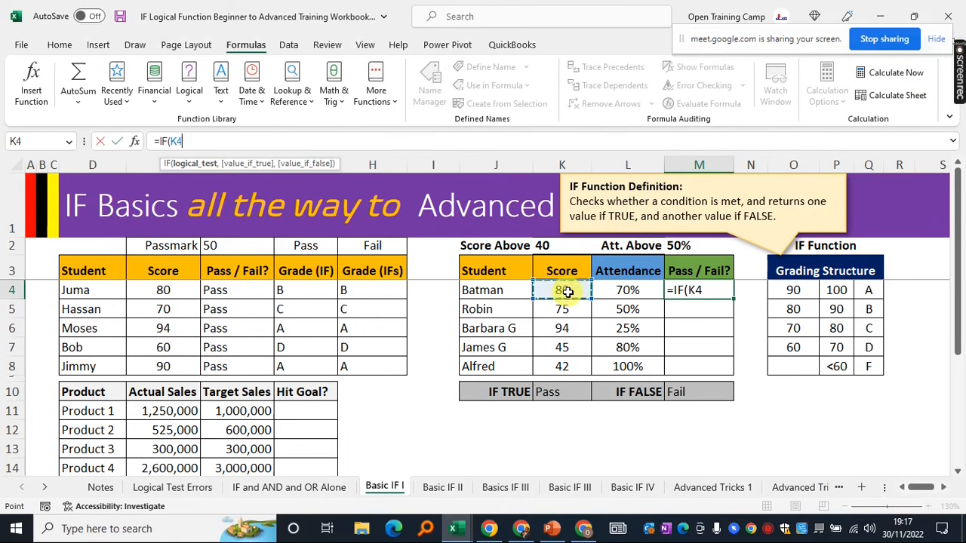
{"action": "type", "text": ">"}
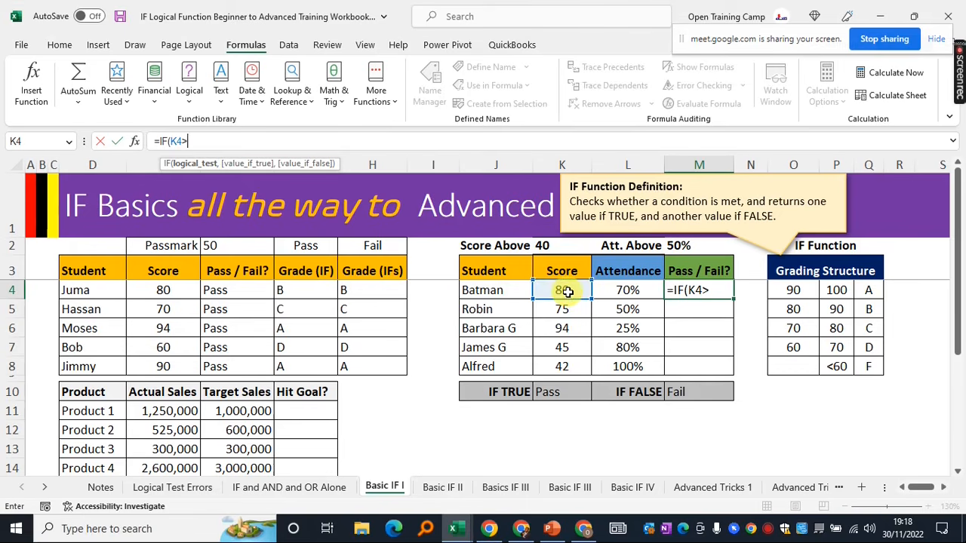
{"action": "left_click", "coordinate": [546, 246]}
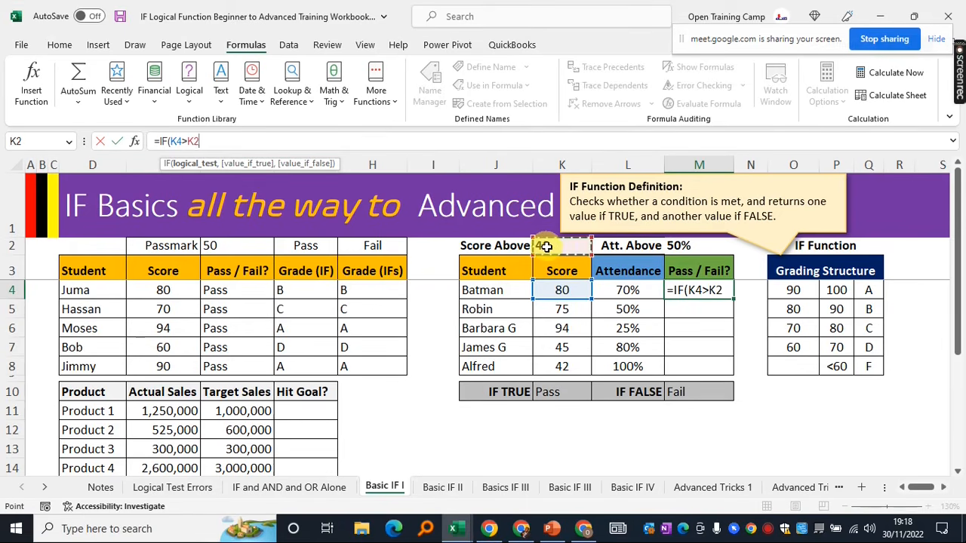
{"action": "key", "text": "F4"}
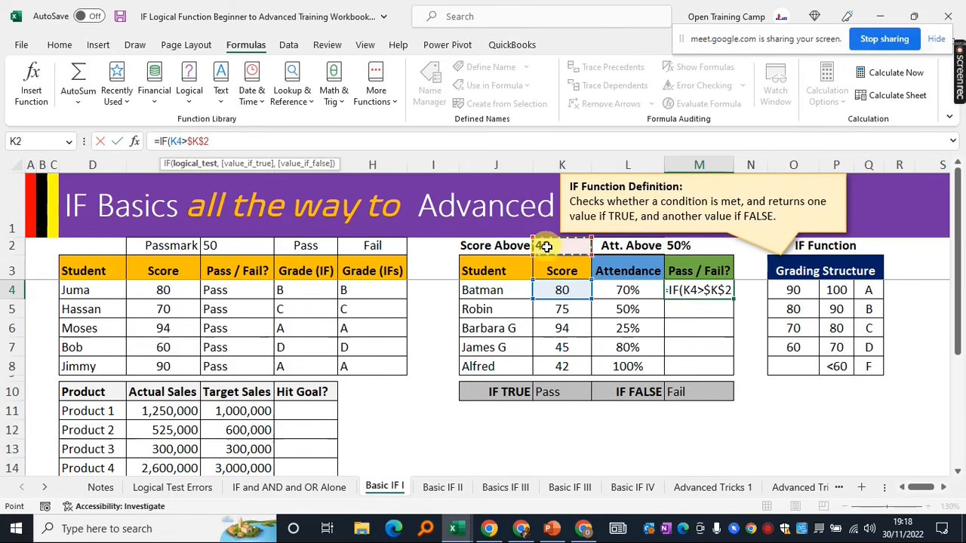
{"action": "left_click_drag", "start_coordinate": [210, 142], "coordinate": [188, 139]}
Delete the partial =IF(K4>$K$2 formula from M4 in the formula bar
{"action": "left_click", "coordinate": [241, 140]}
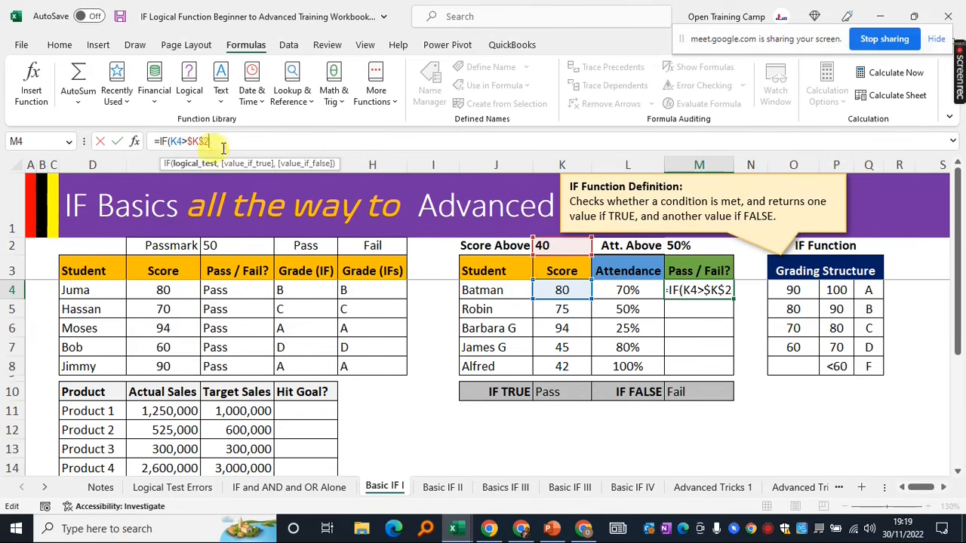
{"action": "left_click_drag", "start_coordinate": [212, 141], "coordinate": [154, 142]}
{"action": "key", "text": "BackSpace"}
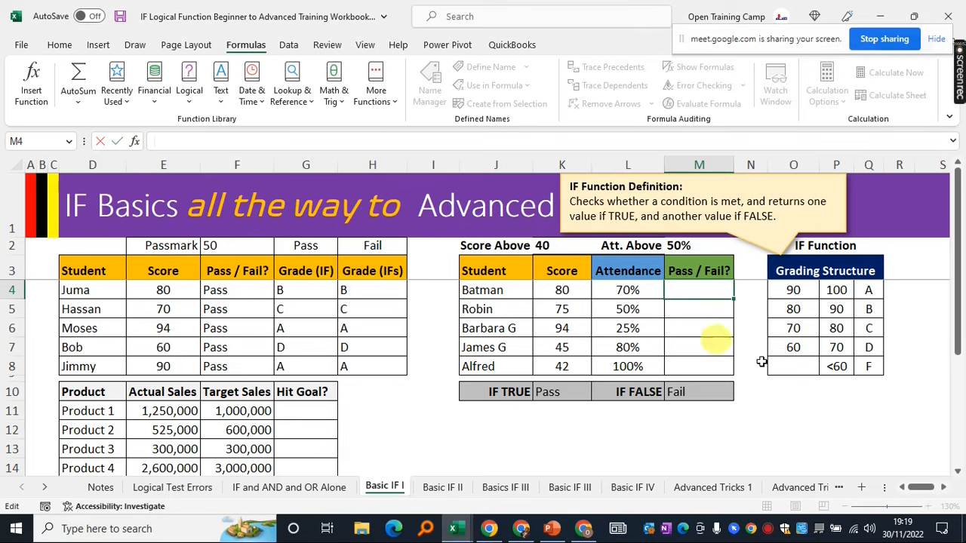
Enter =AND(K4>$K$2,L4>50%) in Batman's Pass / Fail? cell M4
{"action": "left_click", "coordinate": [799, 411]}
{"action": "left_click", "coordinate": [701, 291]}
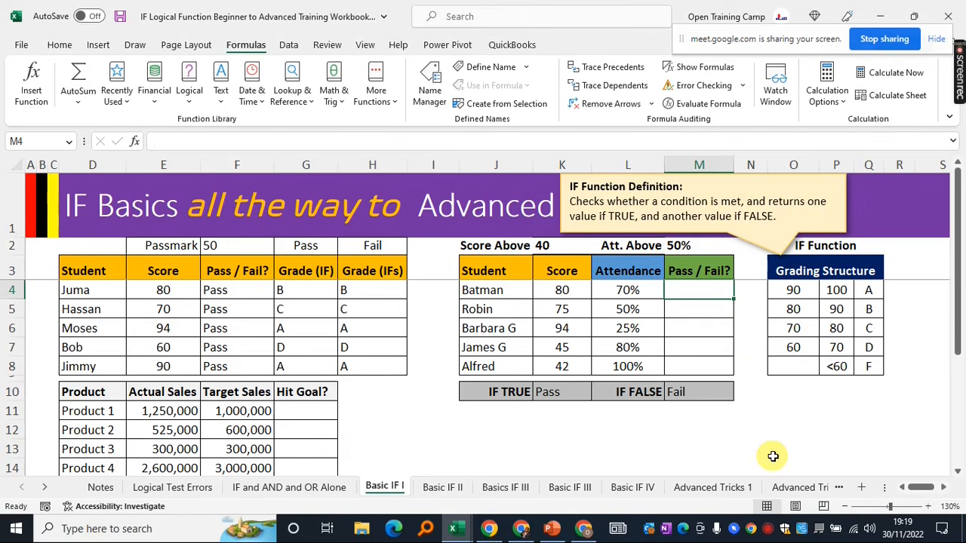
{"action": "type", "text": "="}
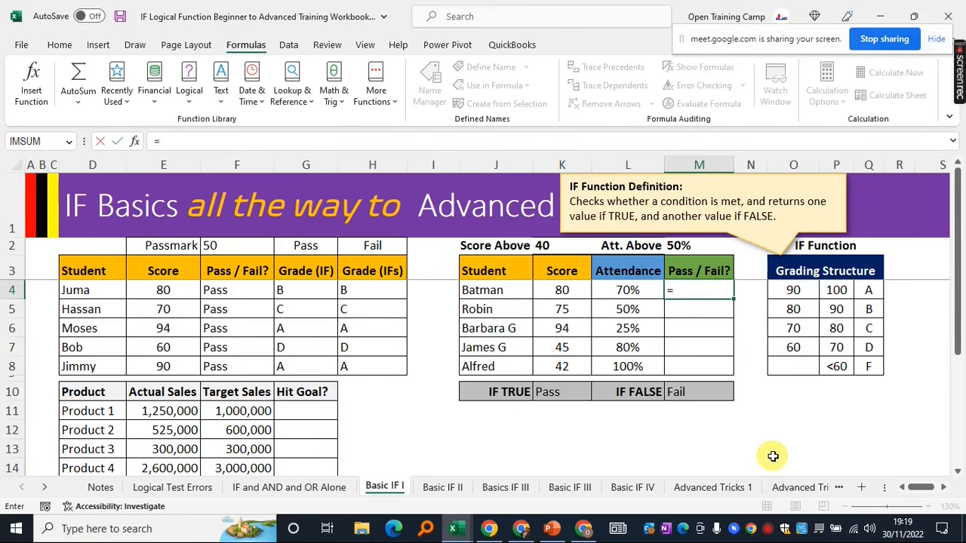
{"action": "type", "text": "and"}
{"action": "key", "text": "Tab"}
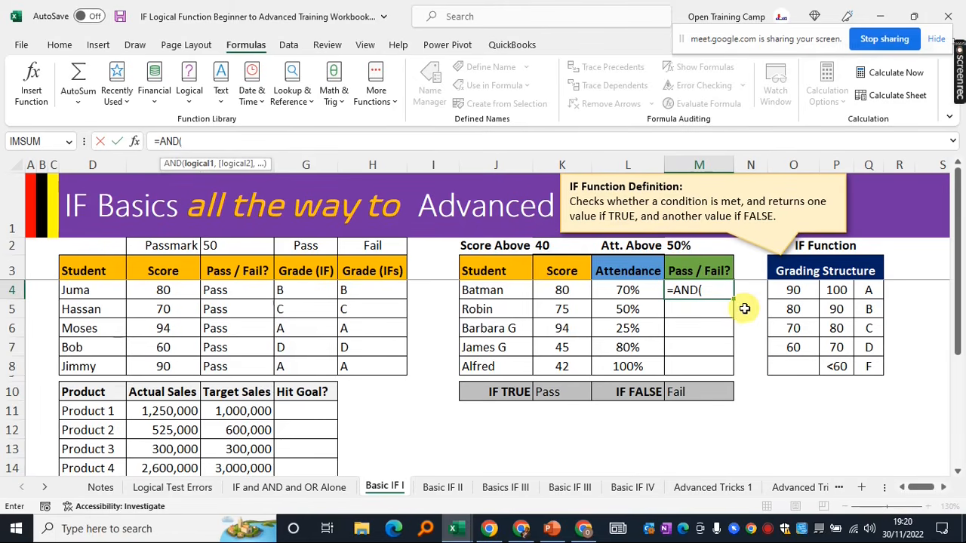
{"action": "left_click", "coordinate": [561, 291]}
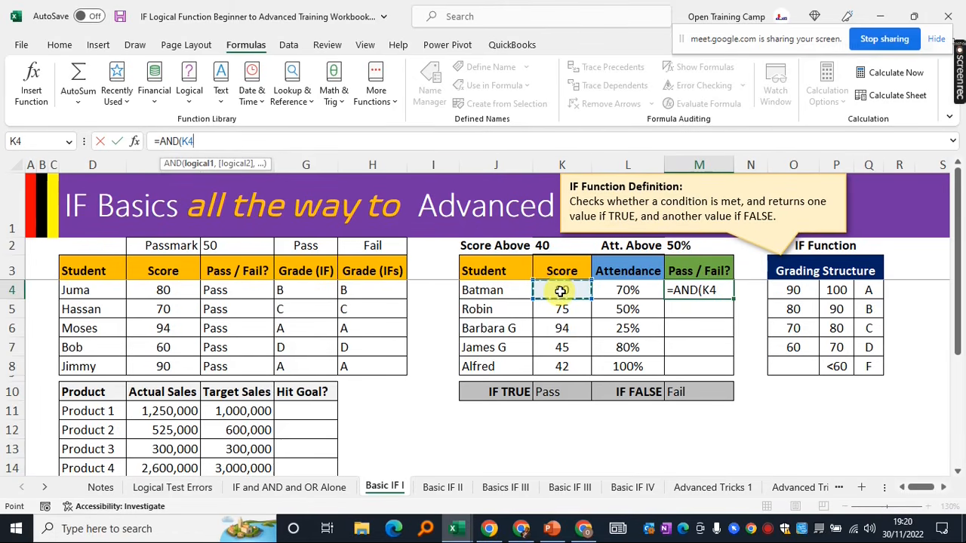
{"action": "type", "text": ">"}
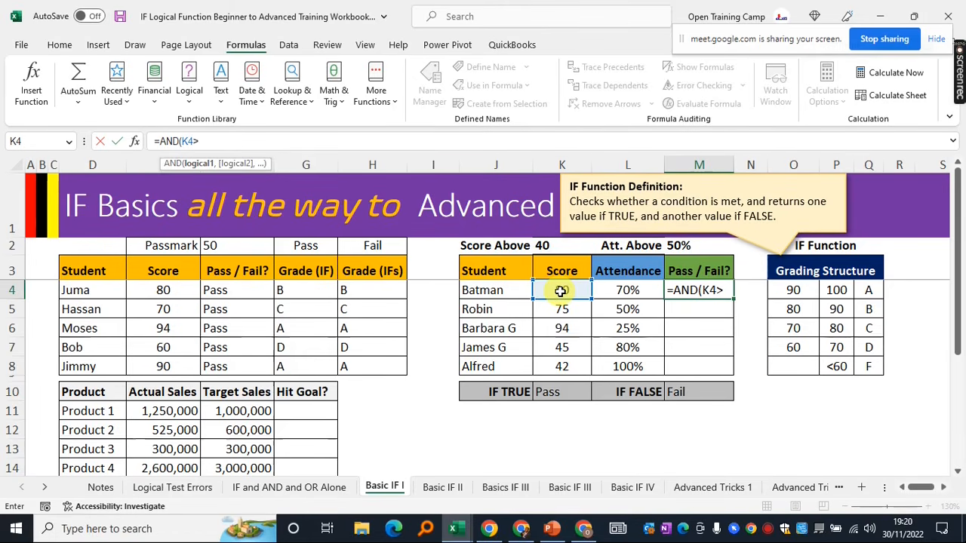
{"action": "left_click", "coordinate": [544, 245]}
{"action": "key", "text": "F4"}
{"action": "type", "text": ","}
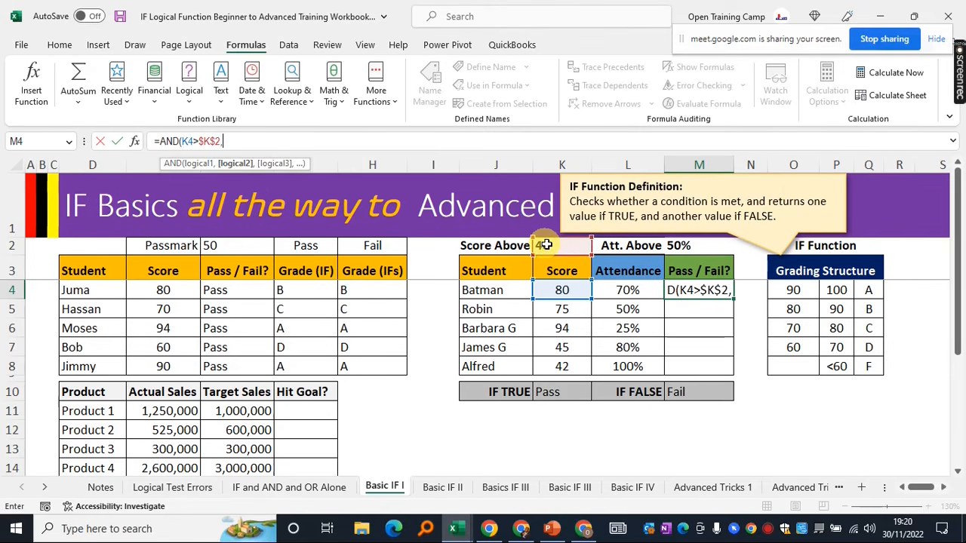
{"action": "left_click", "coordinate": [626, 292]}
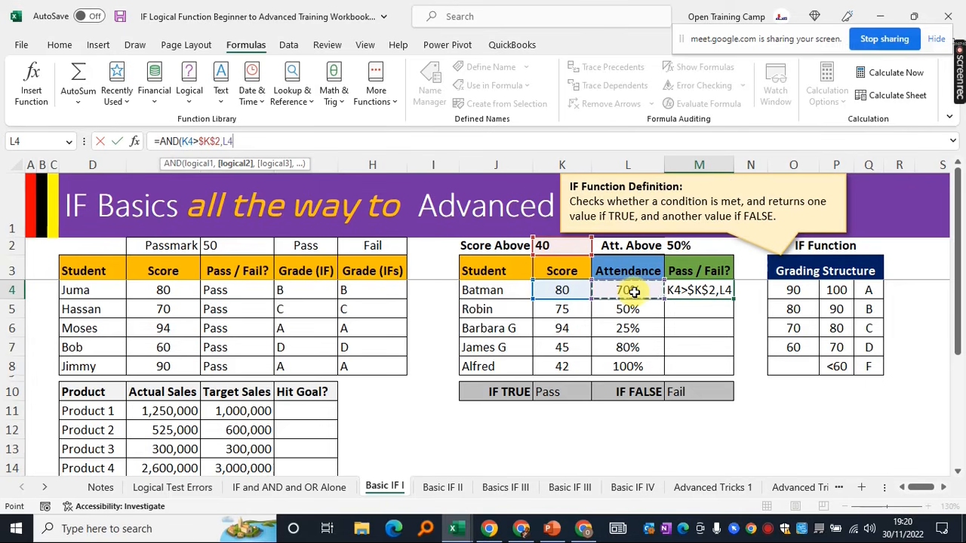
{"action": "type", "text": ">"}
{"action": "type", "text": "505"}
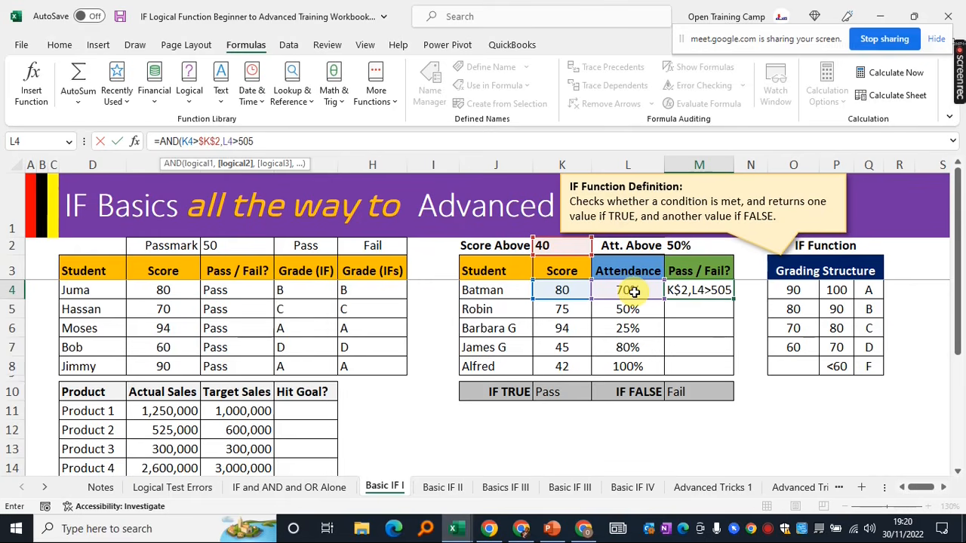
{"action": "key", "text": "BackSpace"}
{"action": "type", "text": "%)"}
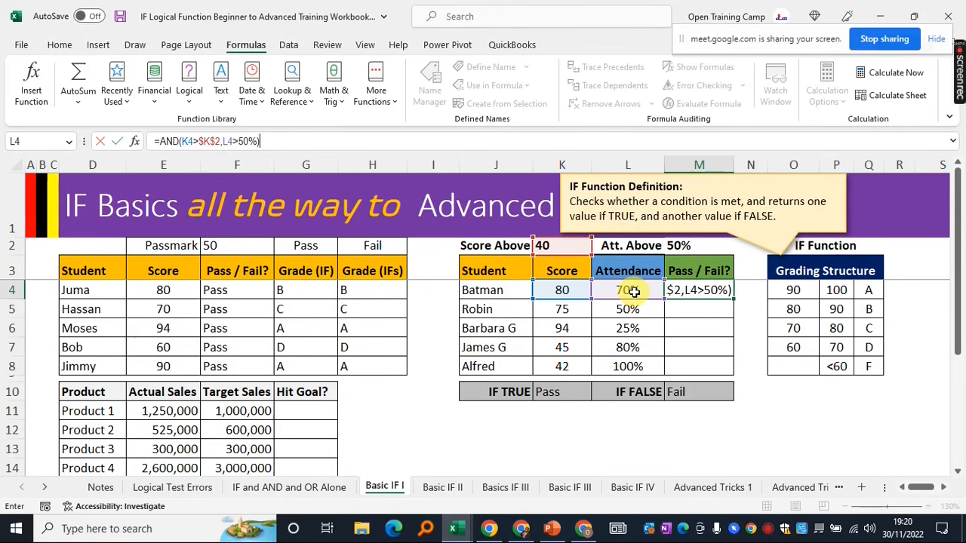
{"action": "key", "text": "Return"}
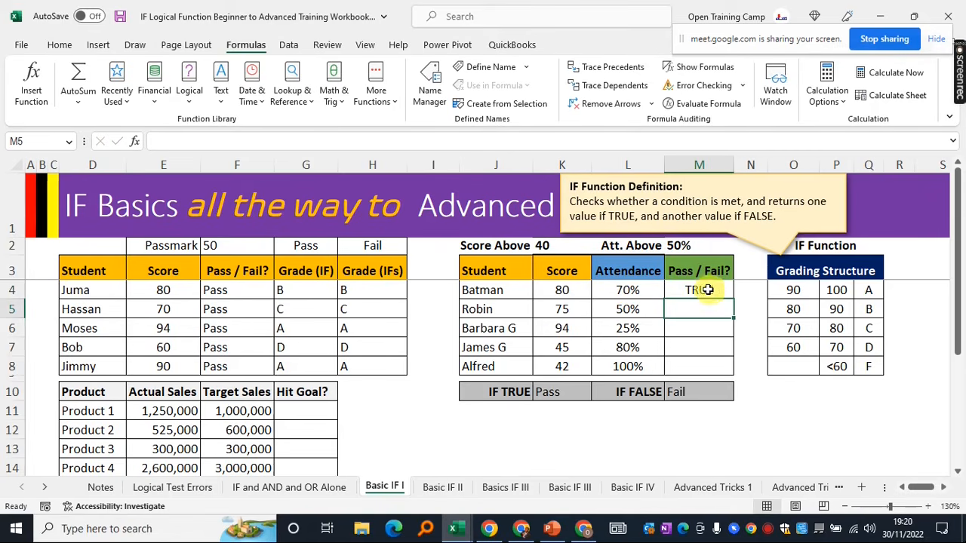
Check M4's TRUE result against Batman's score and attendance, then reopen its formula
{"action": "left_click", "coordinate": [707, 290]}
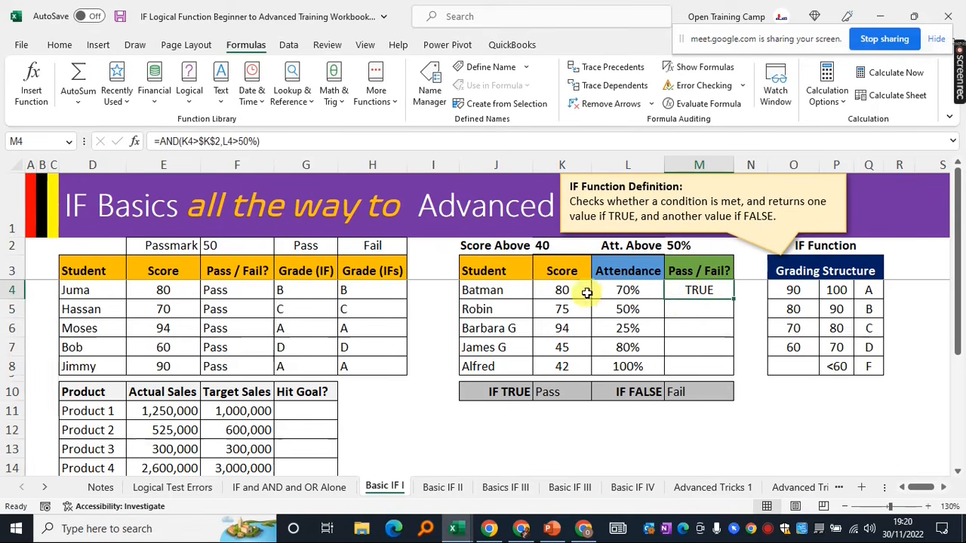
{"action": "left_click", "coordinate": [554, 289]}
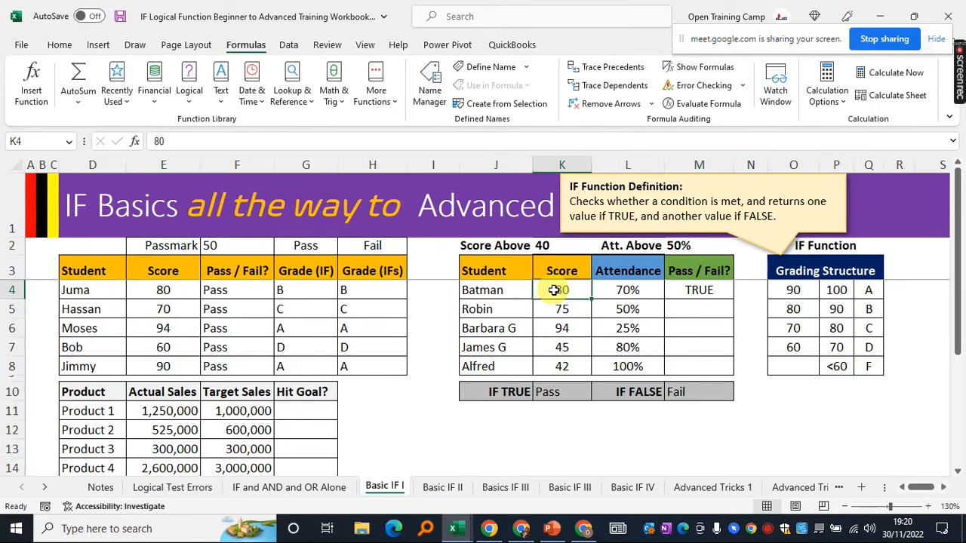
{"action": "left_click", "coordinate": [624, 293]}
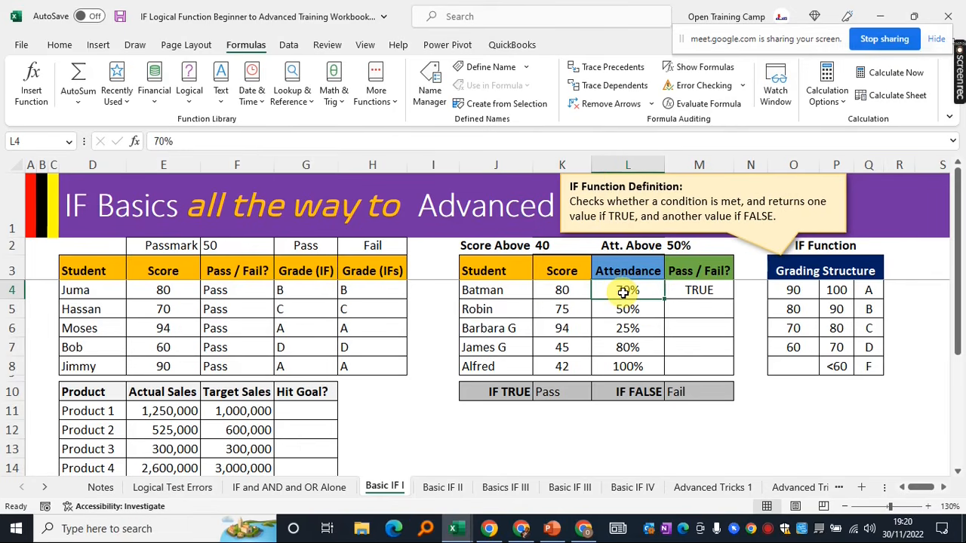
{"action": "left_click", "coordinate": [696, 291]}
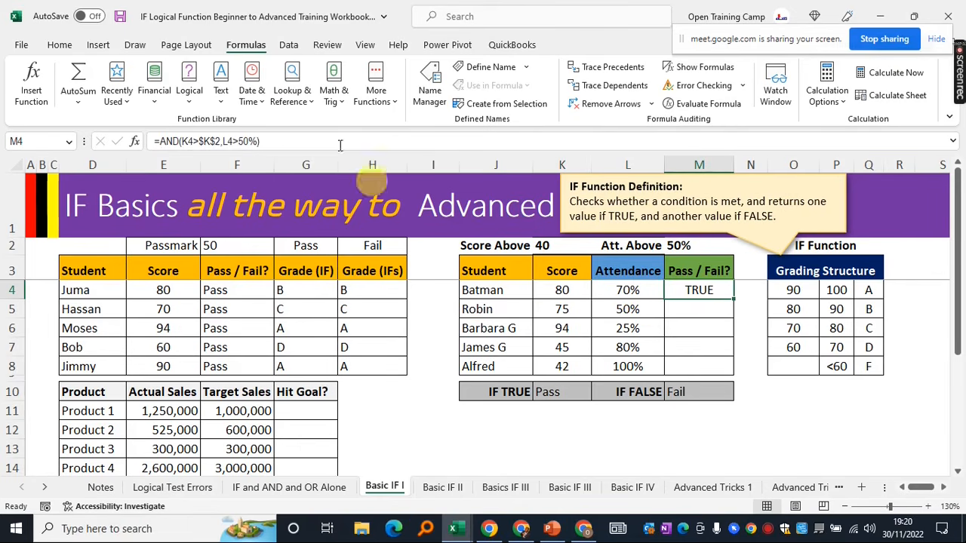
{"action": "left_click", "coordinate": [270, 141]}
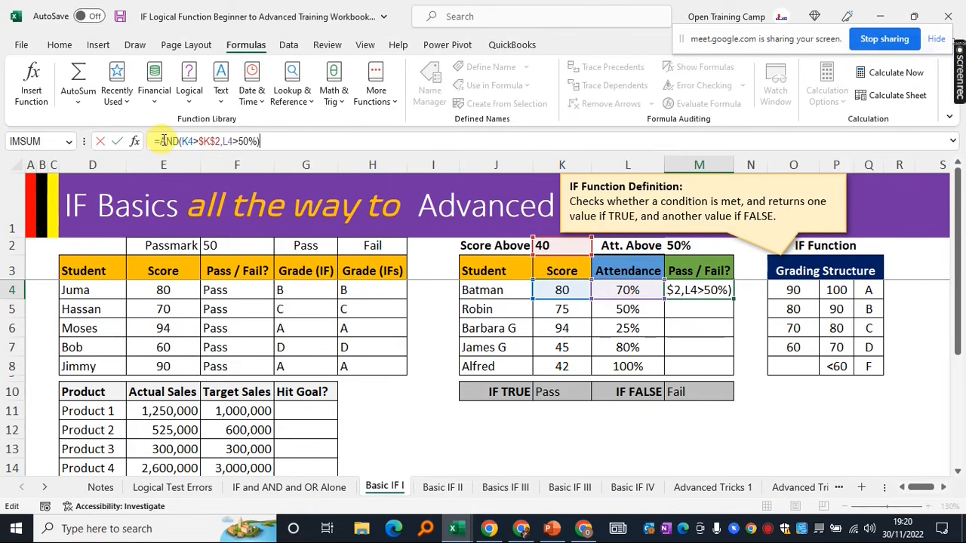
Wrap M4's AND test inside an IF function as its logical test
{"action": "left_click_drag", "start_coordinate": [259, 141], "coordinate": [163, 141]}
{"action": "left_click", "coordinate": [291, 139]}
{"action": "left_click", "coordinate": [161, 139]}
{"action": "type", "text": "IF("}
{"action": "left_click_drag", "start_coordinate": [278, 141], "coordinate": [170, 141]}
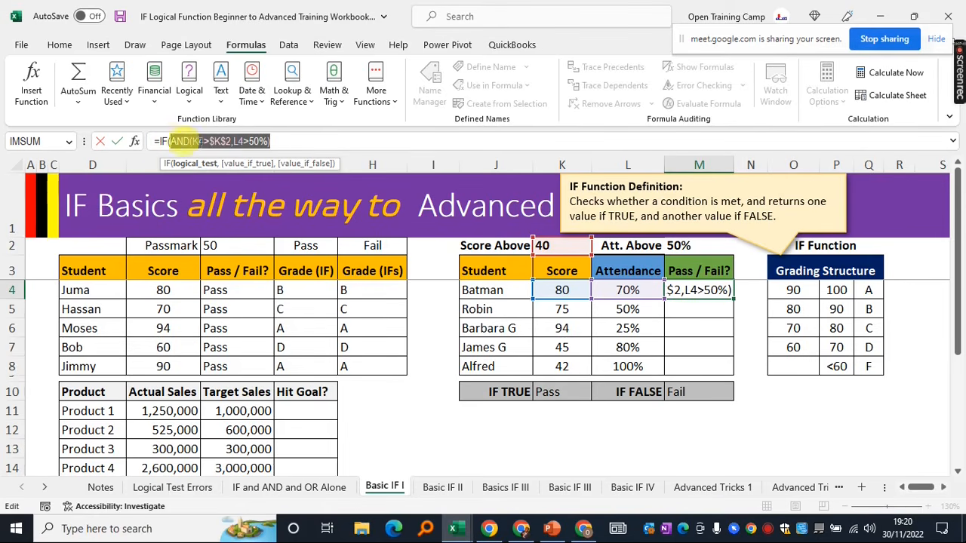
{"action": "left_click", "coordinate": [286, 142]}
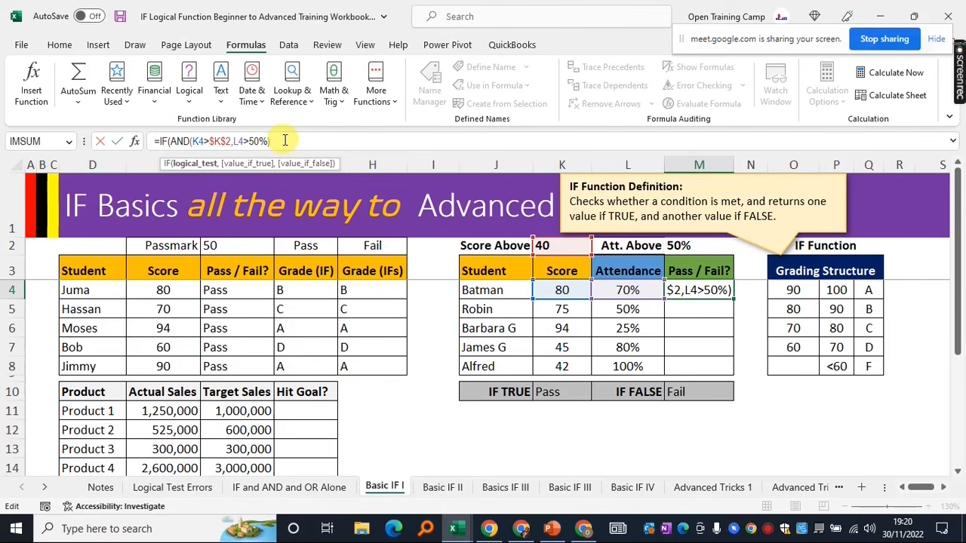
Return $K$10 (Pass) when true and $M$10 (Fail) when false, so M4 shows Pass
{"action": "type", "text": ","}
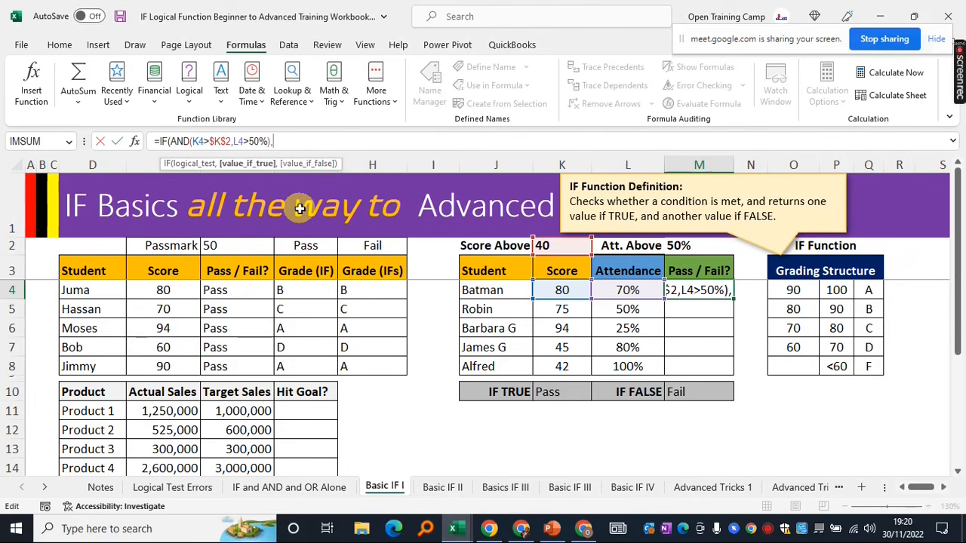
{"action": "left_click", "coordinate": [555, 388]}
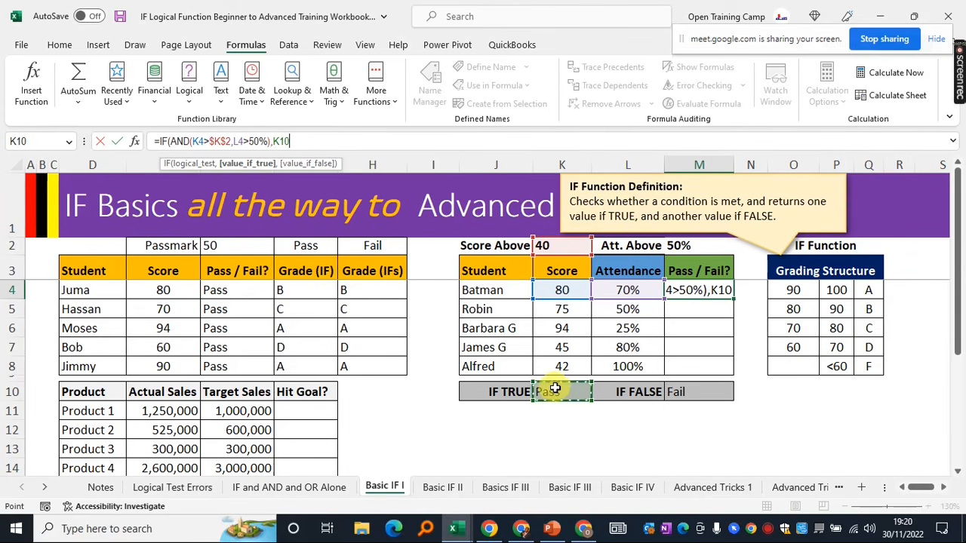
{"action": "key", "text": "F4"}
{"action": "type", "text": ","}
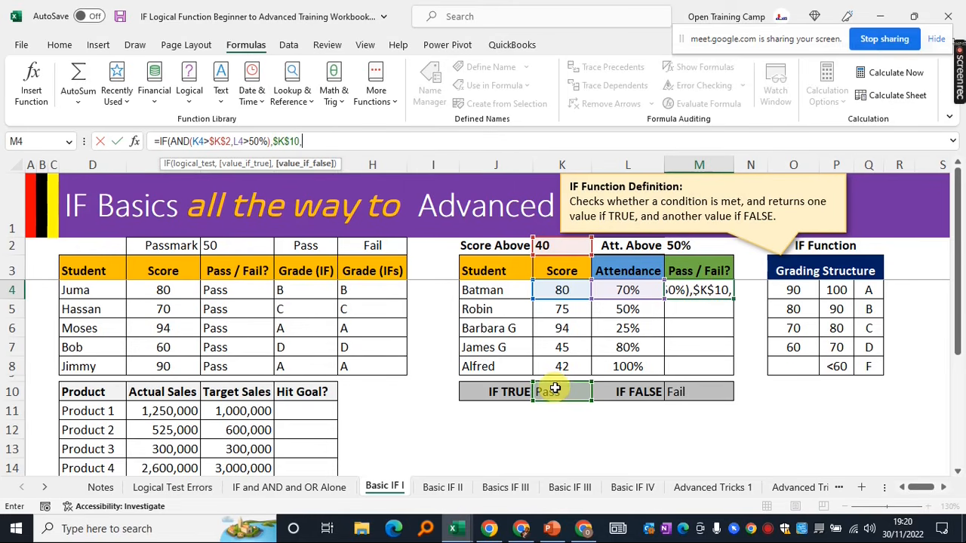
{"action": "left_click", "coordinate": [698, 394]}
{"action": "key", "text": "F4"}
{"action": "type", "text": ")"}
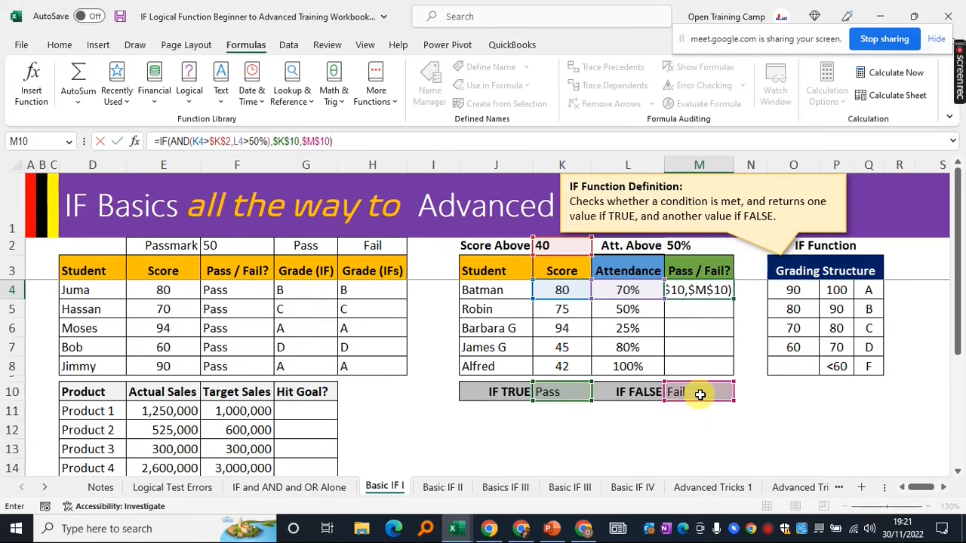
{"action": "key", "text": "Return"}
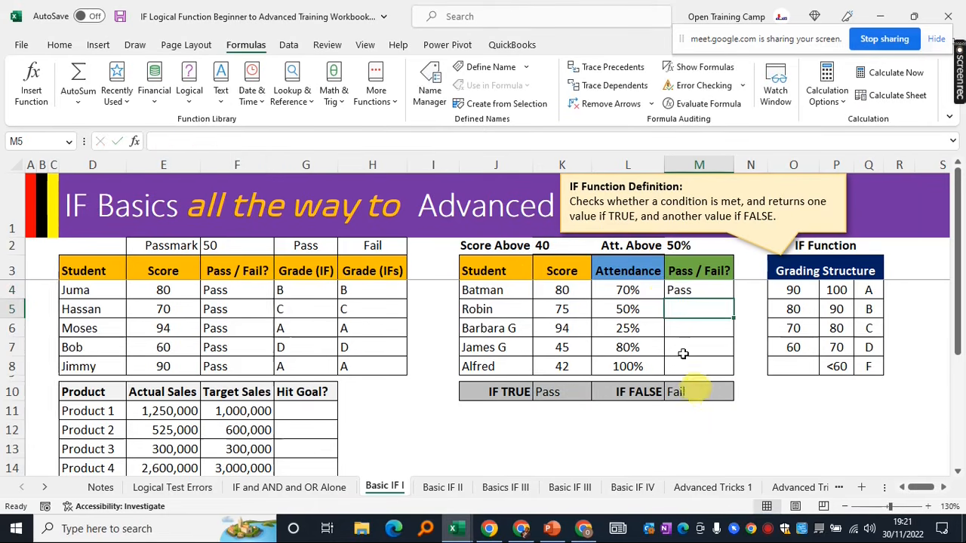
{"action": "left_click", "coordinate": [562, 289]}
{"action": "left_click", "coordinate": [690, 290]}
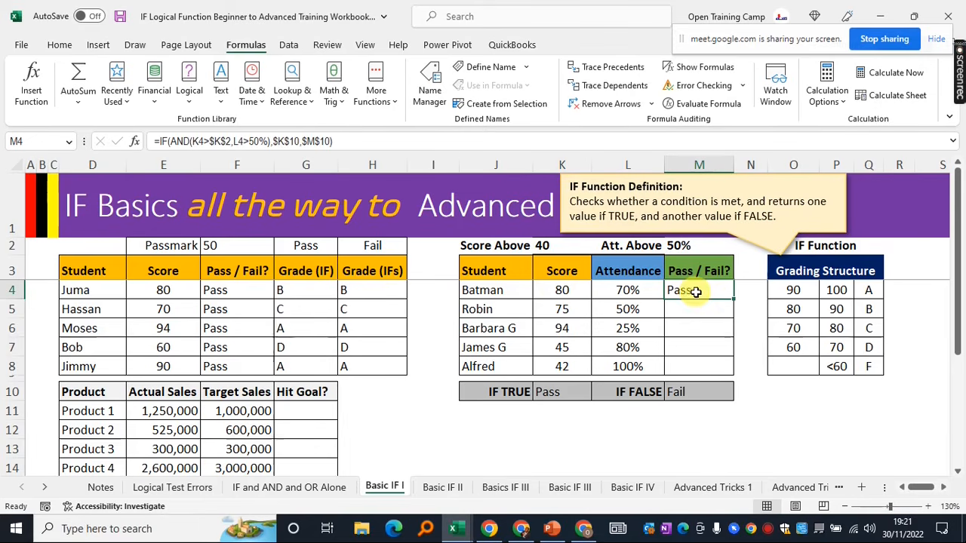
{"action": "left_click_drag", "start_coordinate": [733, 299], "coordinate": [729, 370]}
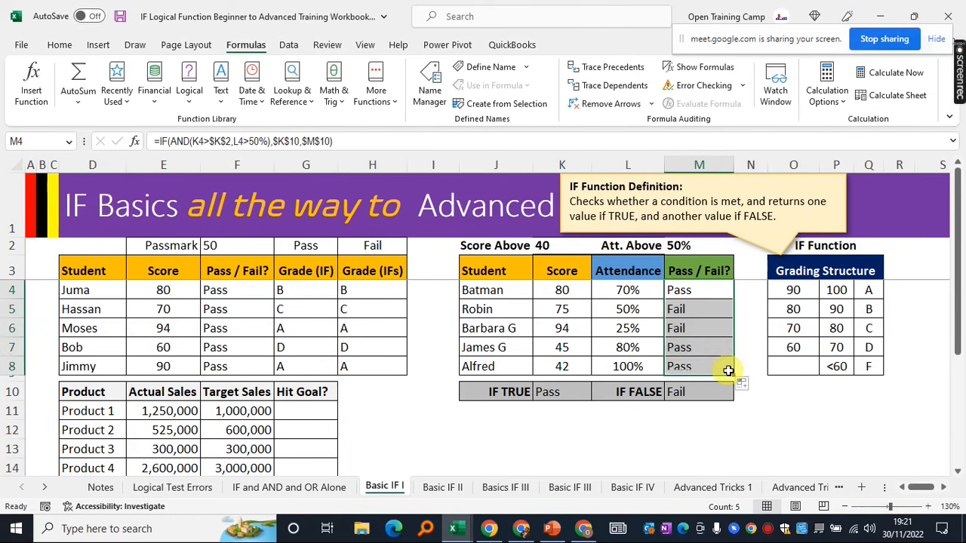
{"action": "left_click", "coordinate": [623, 310]}
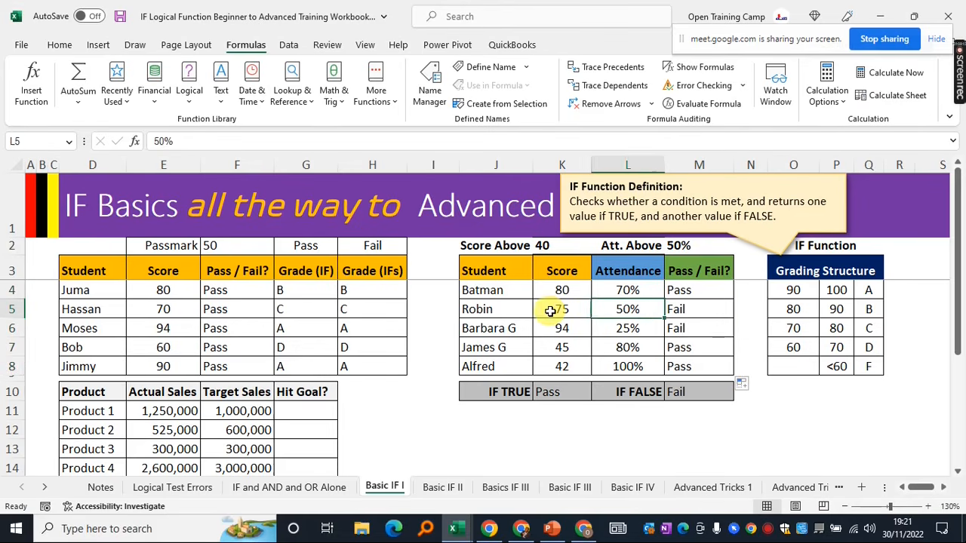
{"action": "left_click", "coordinate": [551, 311]}
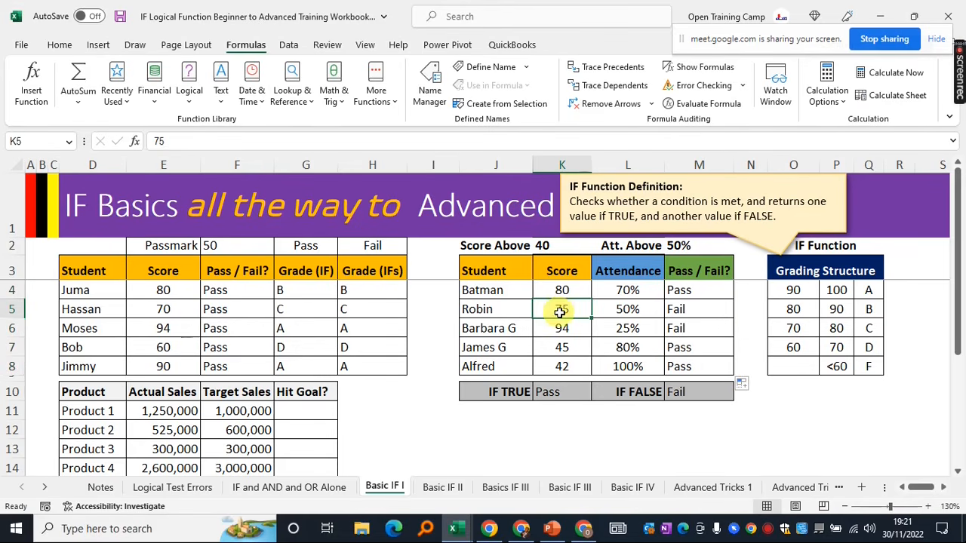
{"action": "left_click", "coordinate": [620, 310]}
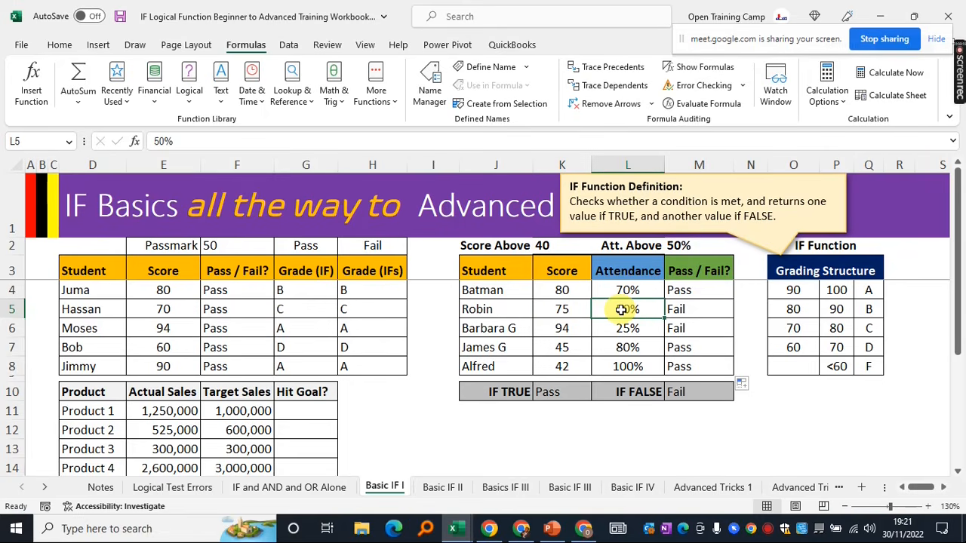
{"action": "left_click", "coordinate": [687, 310]}
{"action": "left_click_drag", "start_coordinate": [563, 311], "coordinate": [619, 313]}
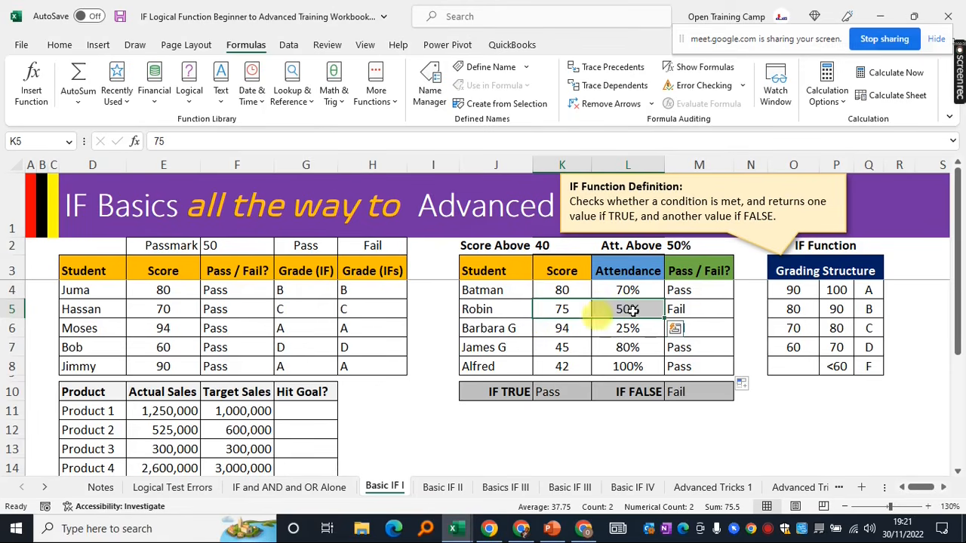
{"action": "left_click", "coordinate": [705, 307]}
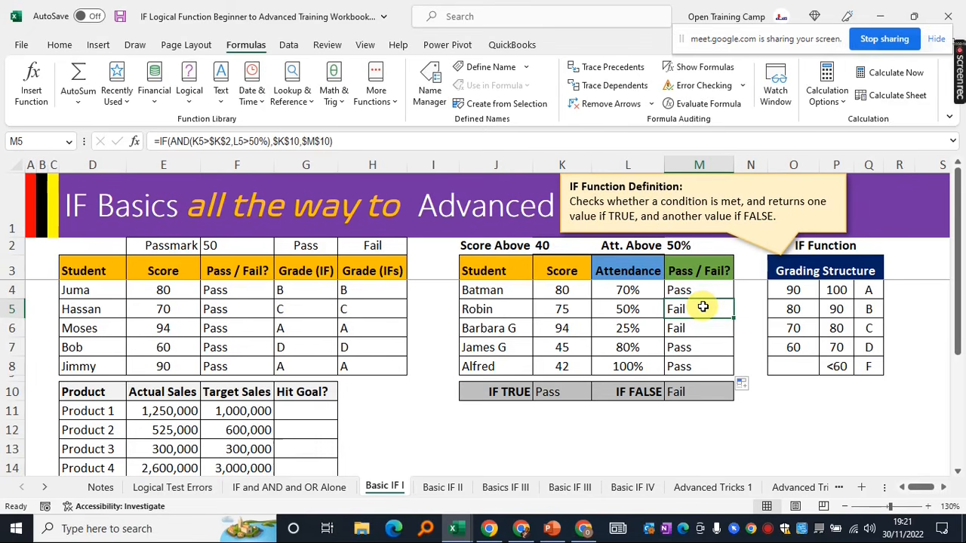
{"action": "left_click", "coordinate": [561, 326]}
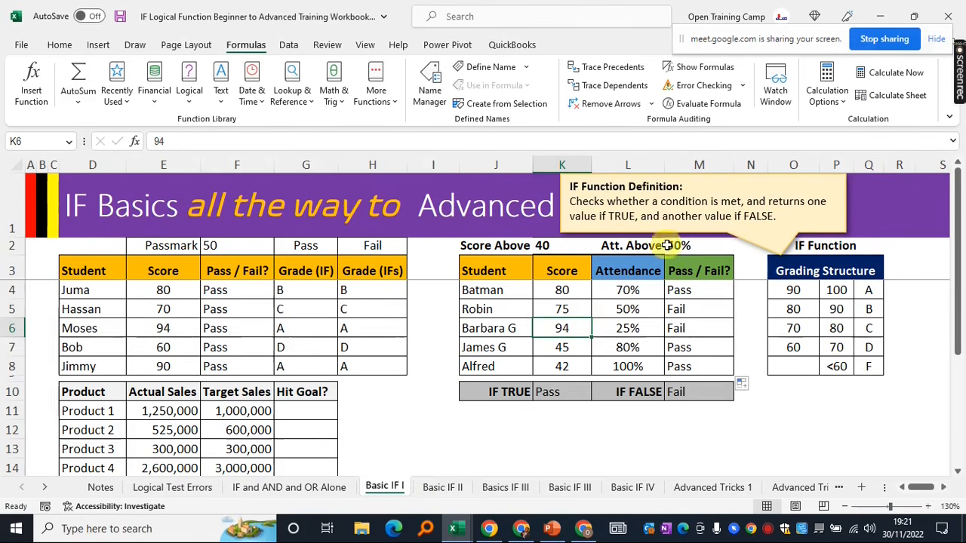
{"action": "left_click", "coordinate": [619, 328]}
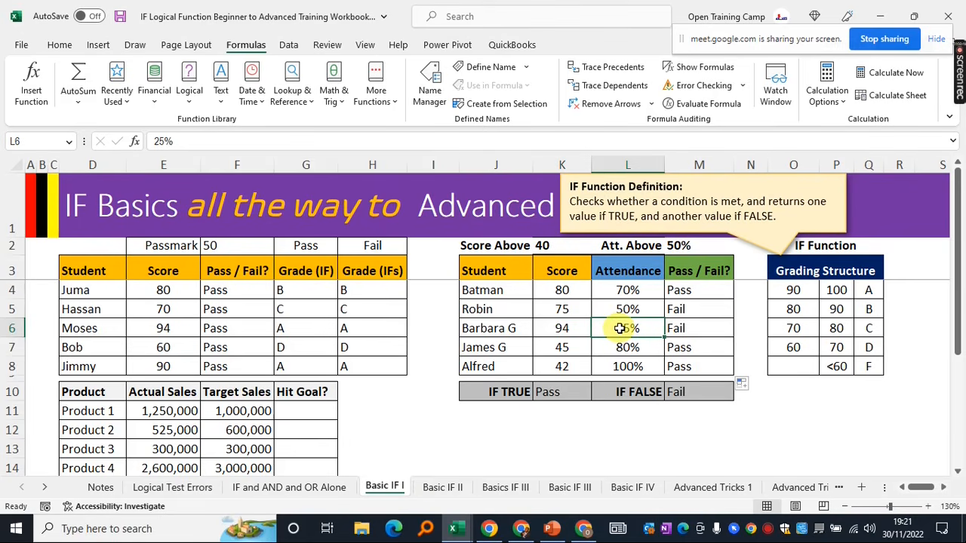
{"action": "left_click", "coordinate": [687, 329]}
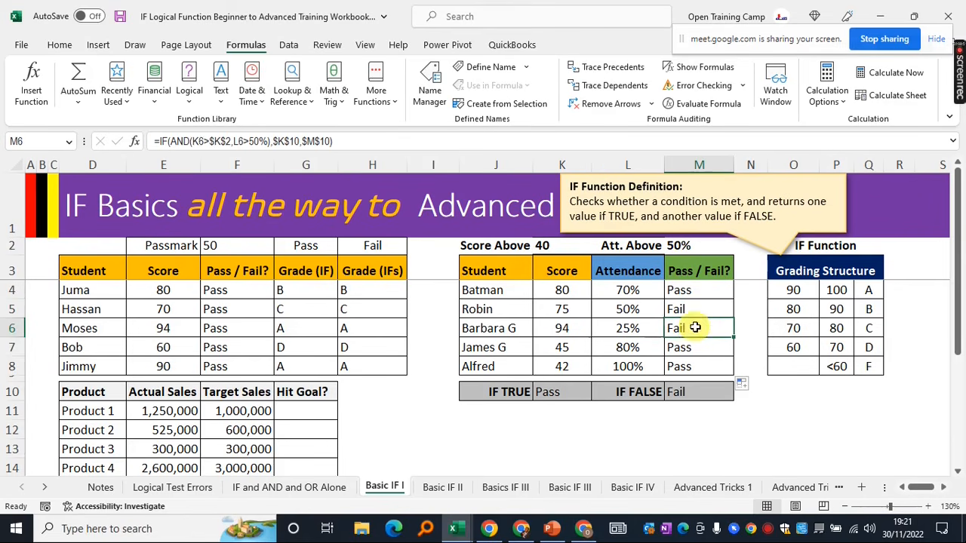
{"action": "left_click", "coordinate": [696, 308]}
{"action": "left_click_drag", "start_coordinate": [696, 330], "coordinate": [695, 336]}
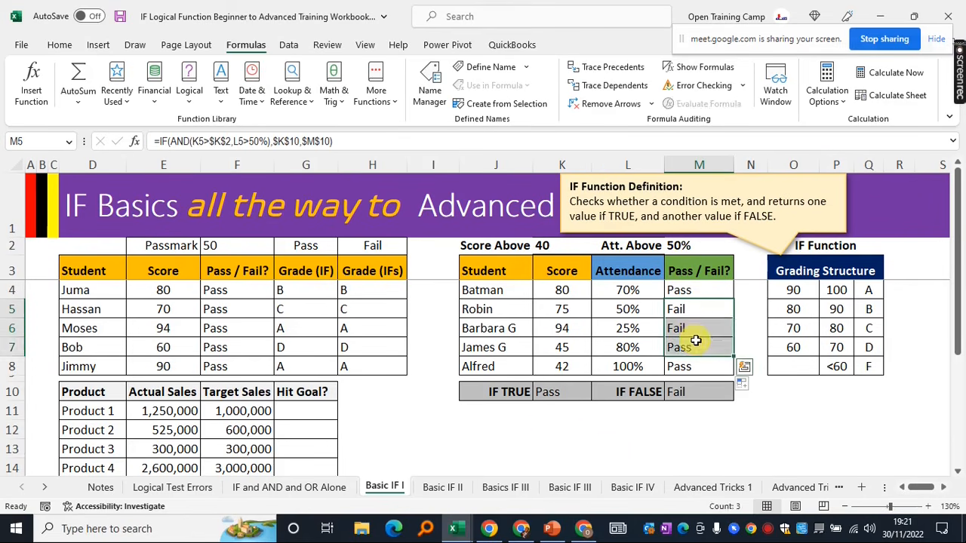
{"action": "left_click", "coordinate": [555, 445]}
{"action": "left_click", "coordinate": [424, 415]}
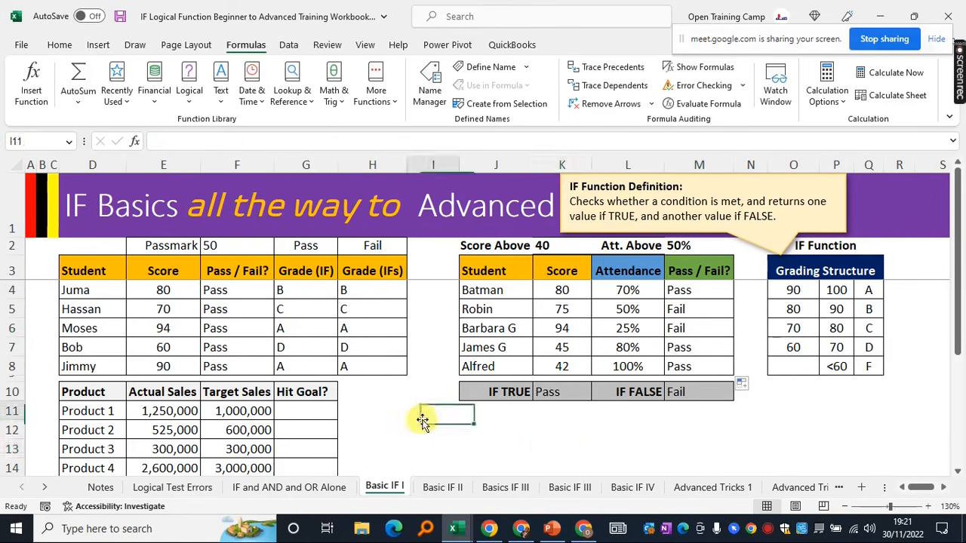
On the Basic IF II sheet, review the Average Score, Grade (IF/IFS) and Grade (Vlookup) columns
{"action": "left_click", "coordinate": [444, 489]}
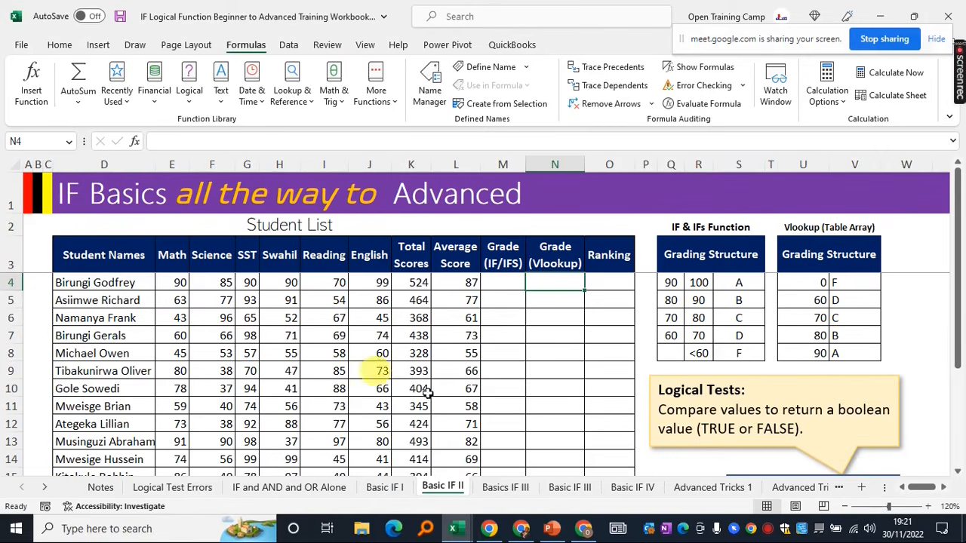
{"action": "left_click_drag", "start_coordinate": [76, 256], "coordinate": [462, 281]}
{"action": "left_click", "coordinate": [468, 283]}
{"action": "left_click", "coordinate": [502, 260]}
{"action": "left_click", "coordinate": [503, 279]}
{"action": "left_click_drag", "start_coordinate": [504, 247], "coordinate": [507, 433]}
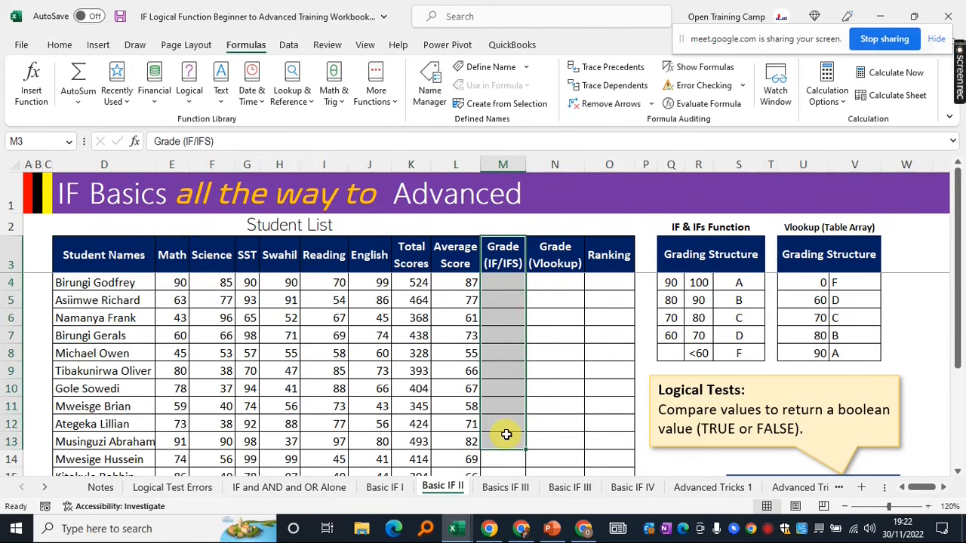
{"action": "left_click", "coordinate": [552, 283]}
{"action": "left_click_drag", "start_coordinate": [558, 249], "coordinate": [544, 417]}
{"action": "left_click", "coordinate": [555, 282]}
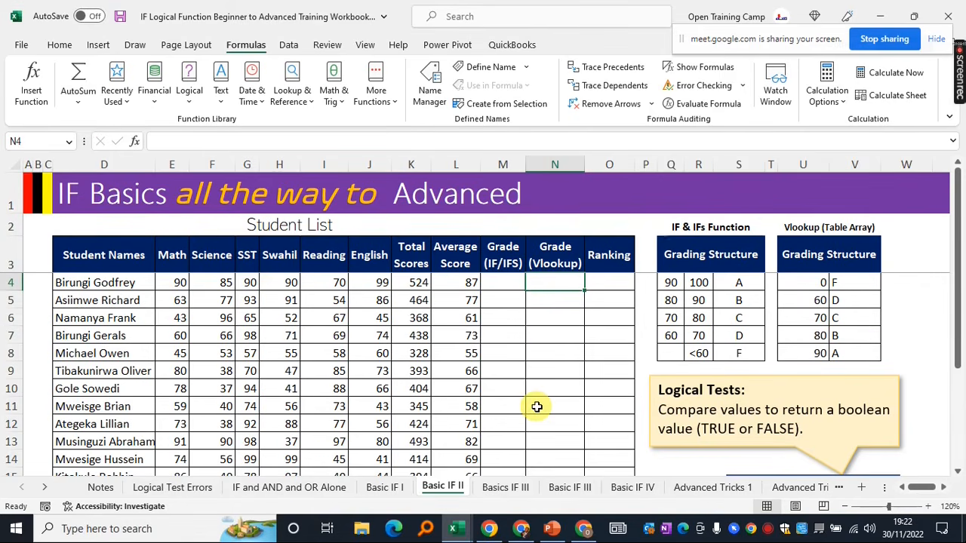
Start =VLOOKUP(L4, in N4 with the first student's Average Score as lookup value
{"action": "type", "text": "=vloo"}
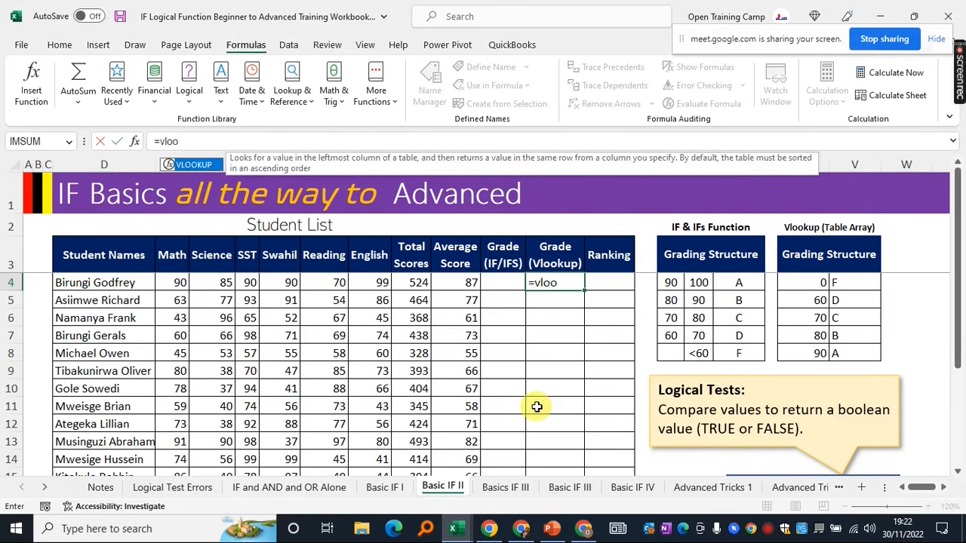
{"action": "key", "text": "Tab"}
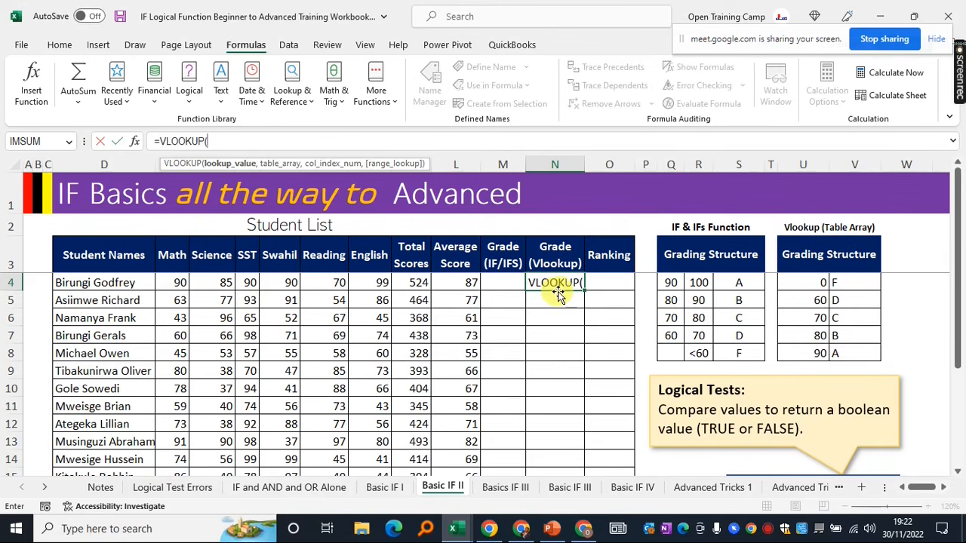
{"action": "left_click", "coordinate": [457, 283]}
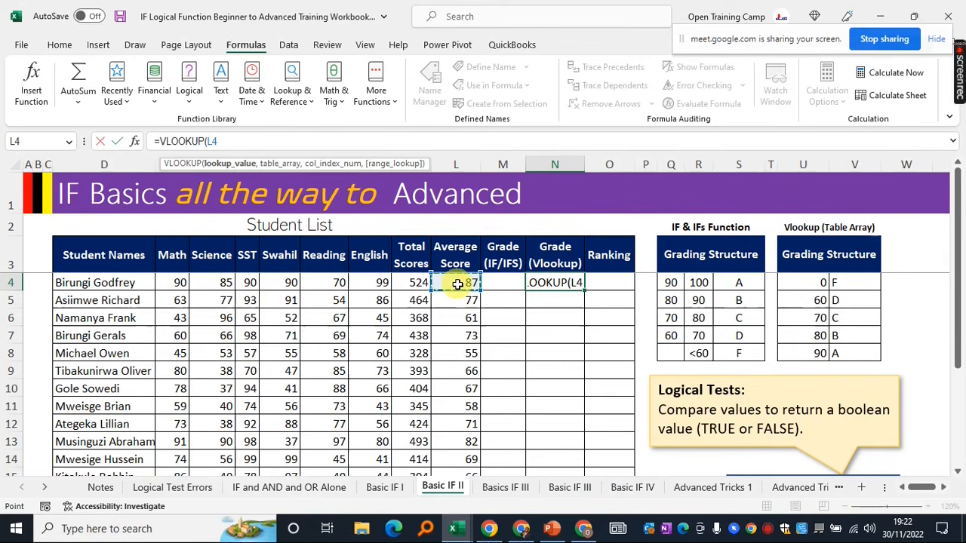
{"action": "type", "text": ","}
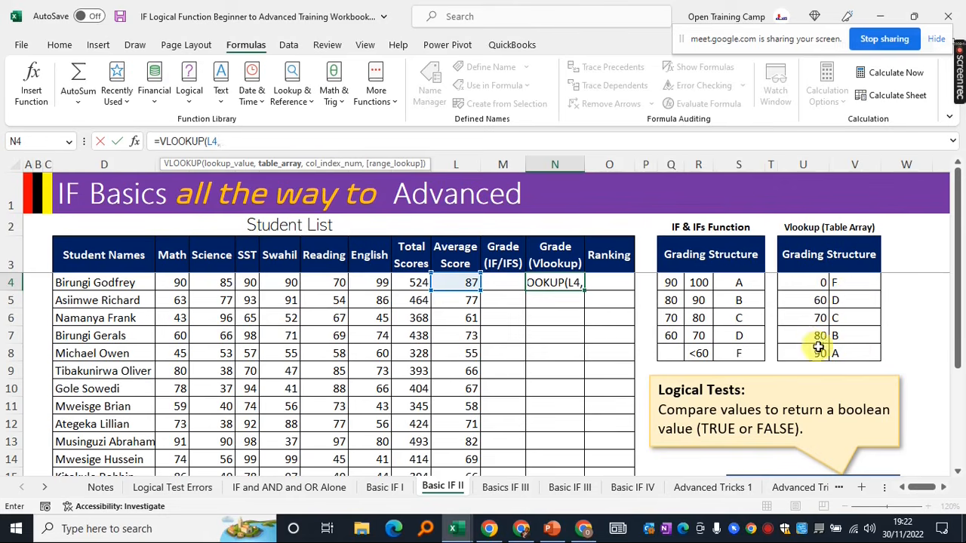
Finish N4 as =VLOOKUP(L4,$U$4:$V$8,2,TRUE), returning grade B
{"action": "left_click_drag", "start_coordinate": [825, 282], "coordinate": [850, 354]}
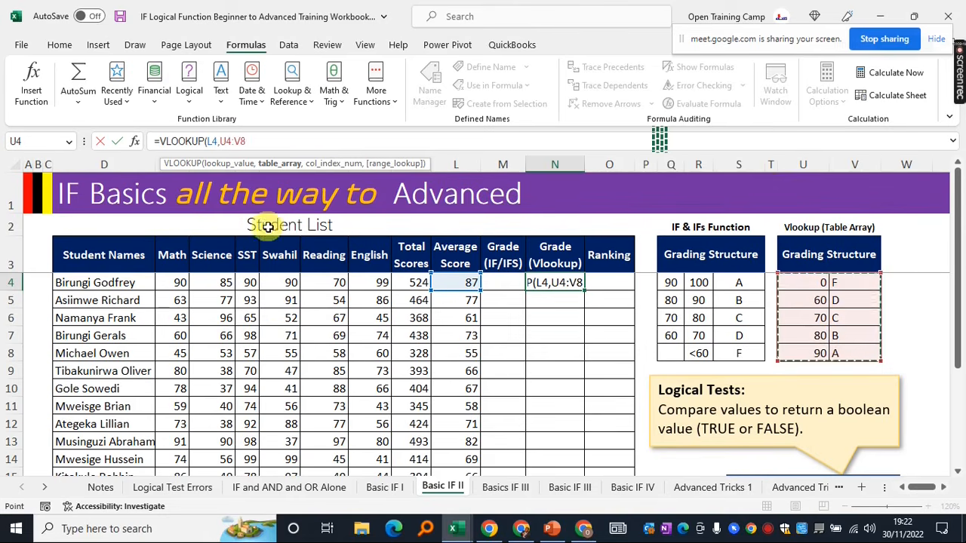
{"action": "key", "text": "F4"}
{"action": "type", "text": ","}
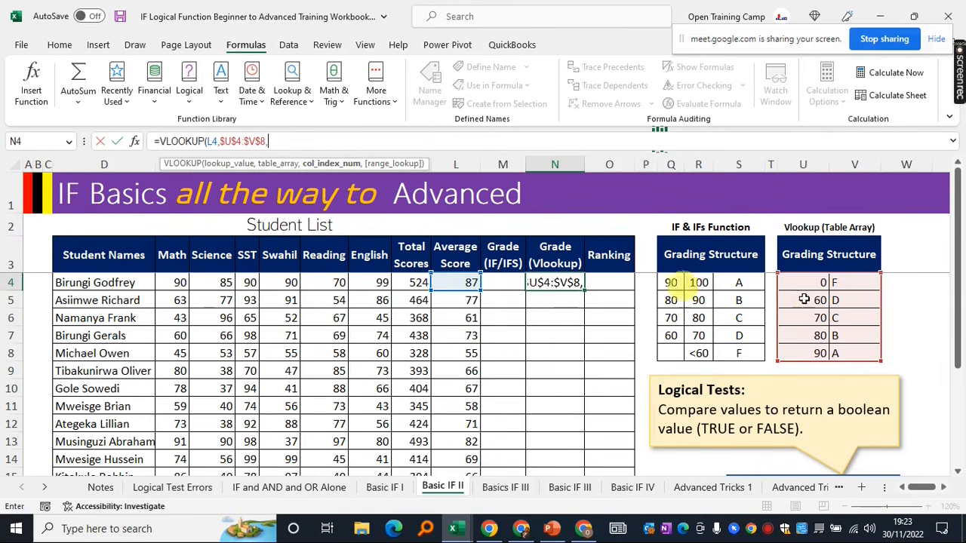
{"action": "type", "text": "2"}
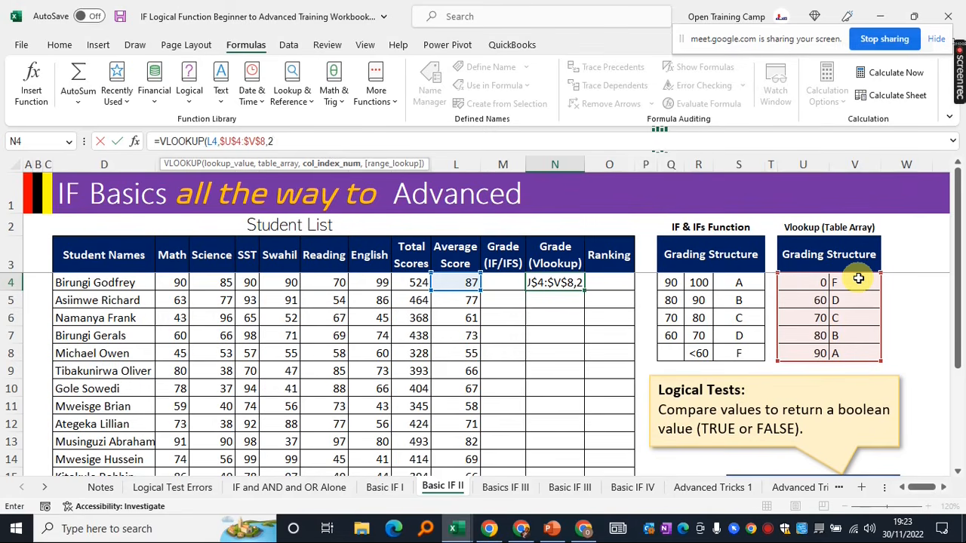
{"action": "type", "text": ")"}
{"action": "key", "text": "BackSpace"}
{"action": "type", "text": ","}
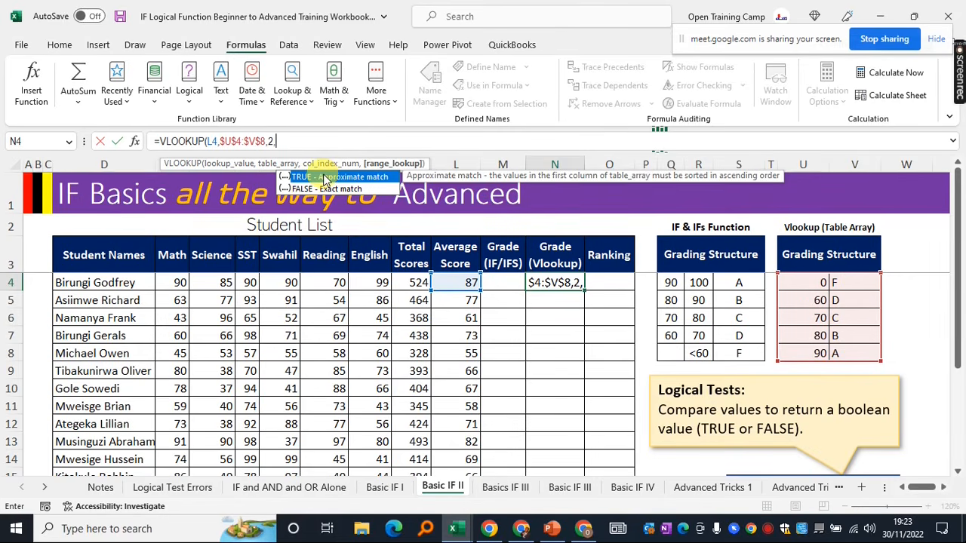
{"action": "type", "text": "TRUE"}
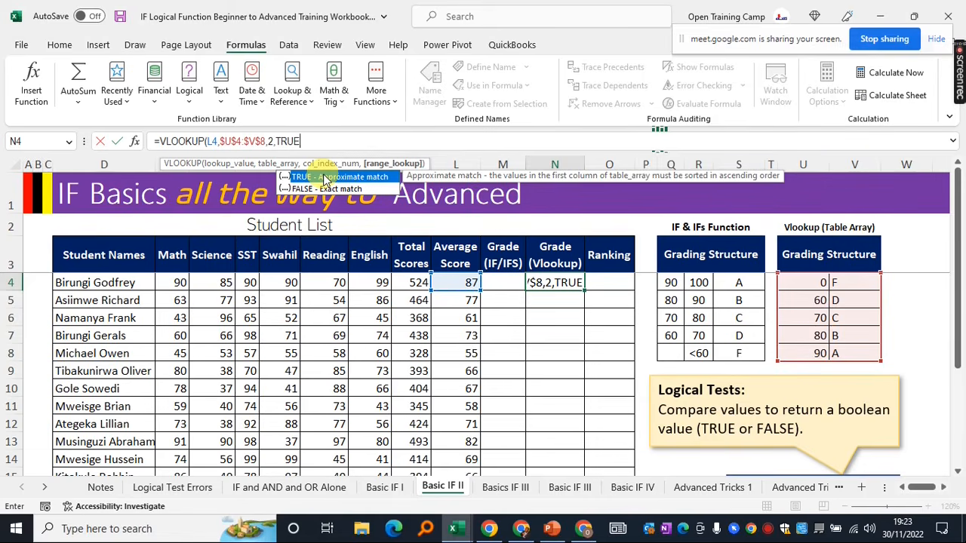
{"action": "type", "text": ")"}
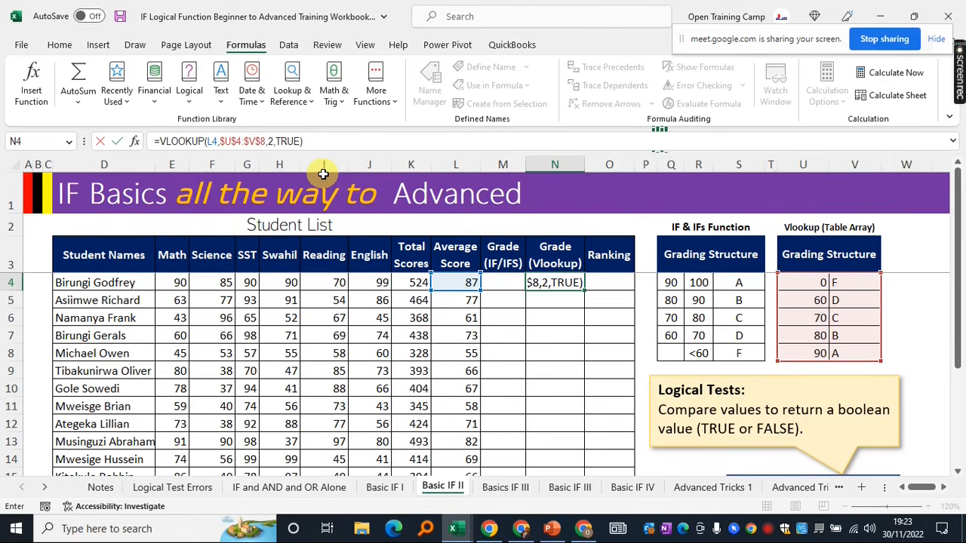
{"action": "key", "text": "Return"}
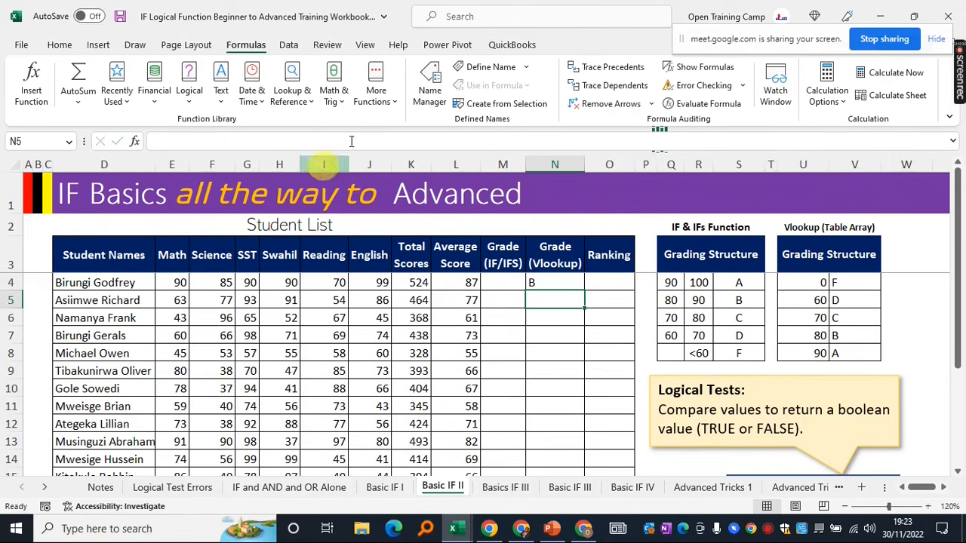
Review the Vlookup grade and Ranking columns, then switch to the Basics IF III sheet
{"action": "left_click", "coordinate": [549, 281]}
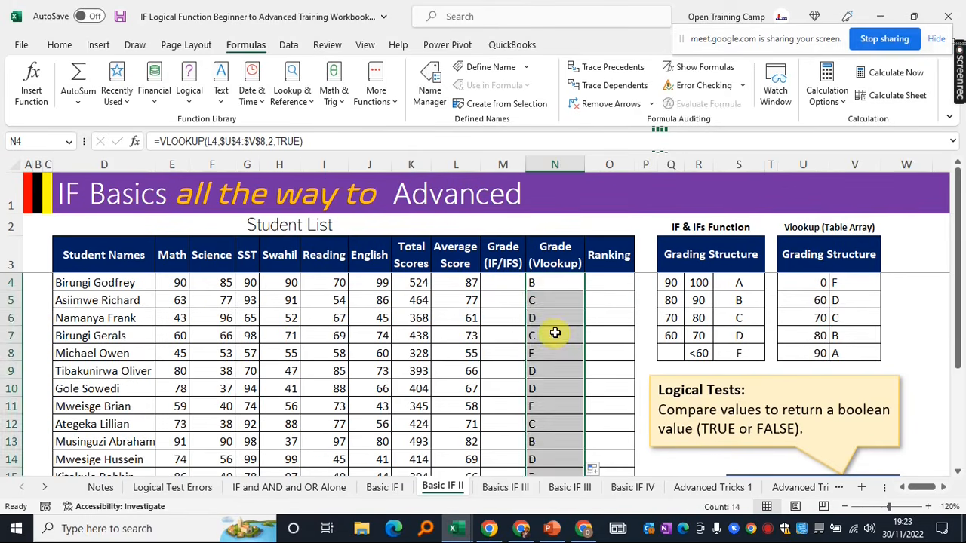
{"action": "scroll", "coordinate": [558, 330], "scroll_direction": "down", "scroll_amount": 4}
{"action": "scroll", "coordinate": [558, 330], "scroll_direction": "up", "scroll_amount": 4}
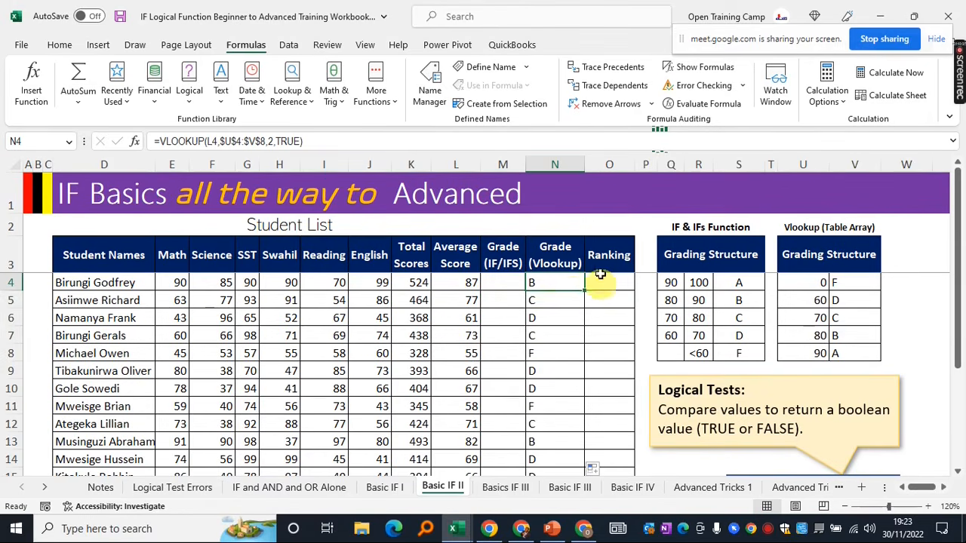
{"action": "left_click_drag", "start_coordinate": [609, 249], "coordinate": [615, 424]}
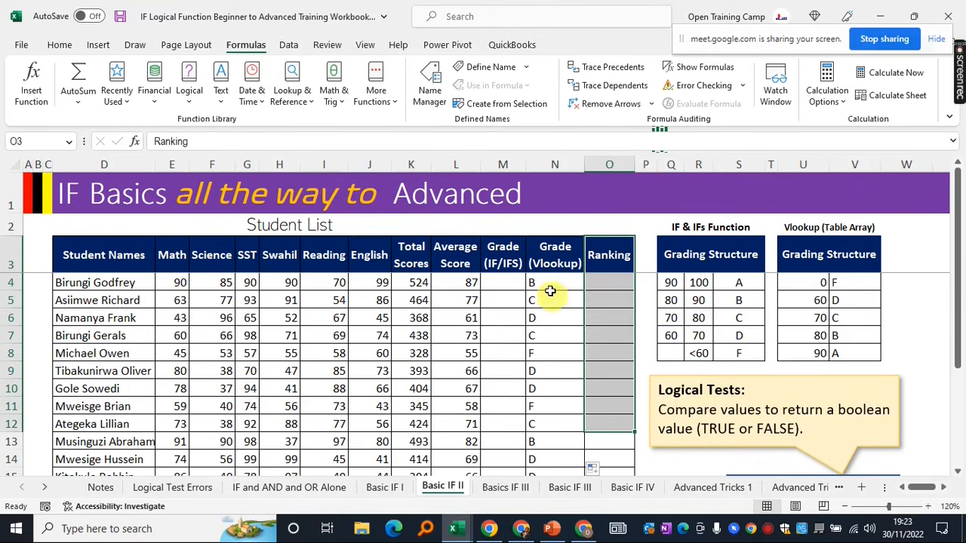
{"action": "left_click", "coordinate": [552, 282]}
{"action": "left_click", "coordinate": [610, 282]}
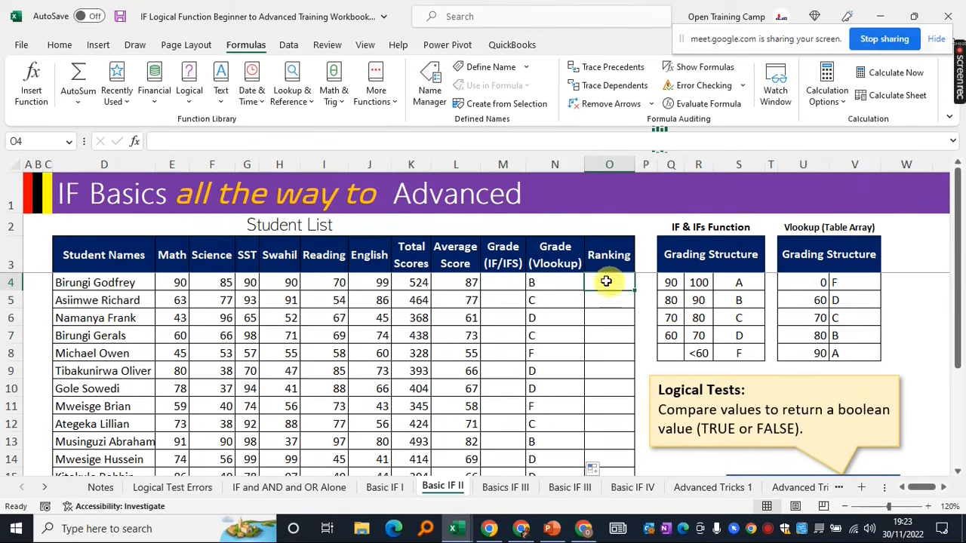
{"action": "left_click", "coordinate": [499, 488]}
Look over the sales table, the shipping rule note and the first order's Total Cost formula
{"action": "left_click", "coordinate": [774, 405]}
{"action": "scroll", "coordinate": [771, 400], "scroll_direction": "down", "scroll_amount": 3}
{"action": "scroll", "coordinate": [772, 400], "scroll_direction": "down", "scroll_amount": 2}
{"action": "scroll", "coordinate": [772, 401], "scroll_direction": "up", "scroll_amount": 5}
{"action": "left_click", "coordinate": [764, 373]}
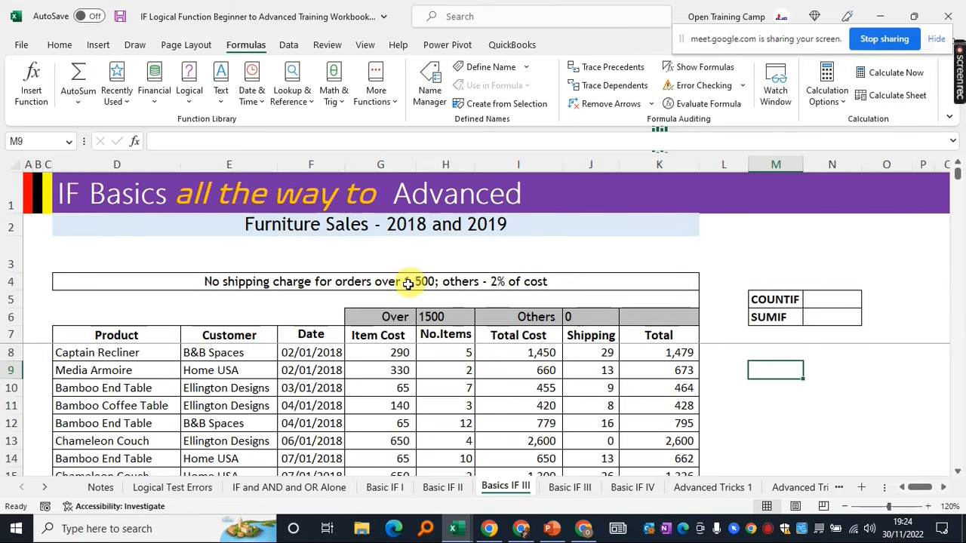
{"action": "left_click", "coordinate": [499, 281]}
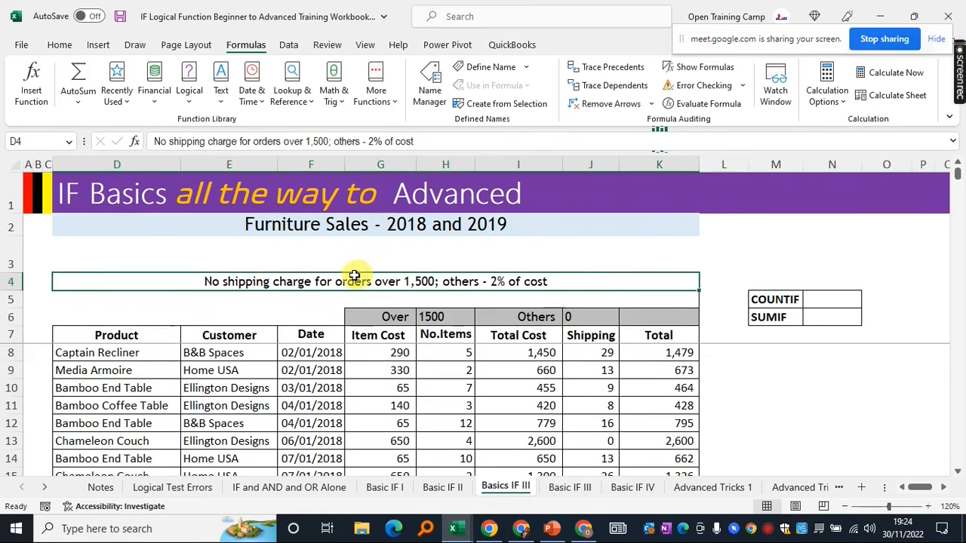
{"action": "left_click", "coordinate": [511, 257]}
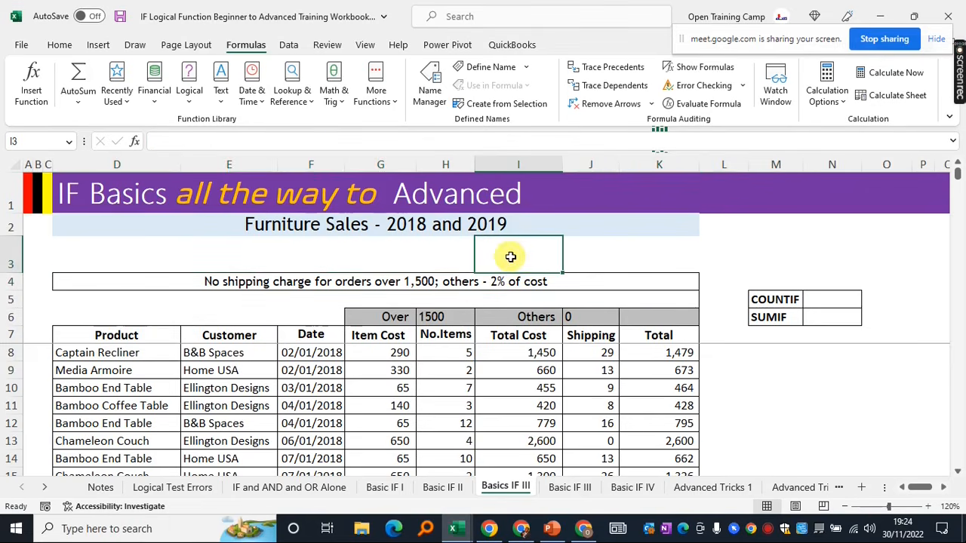
{"action": "left_click", "coordinate": [517, 349]}
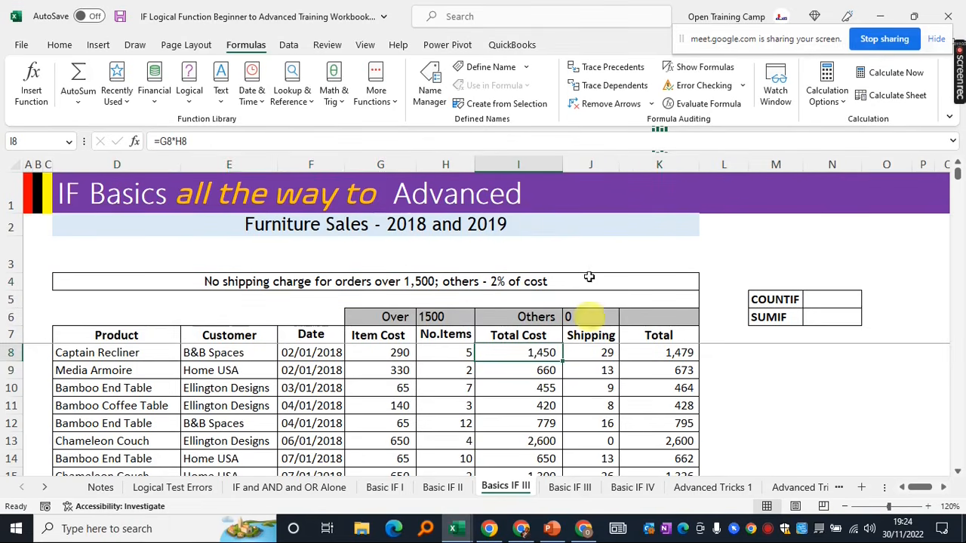
Clear the existing Shipping values in column J down to the last row
{"action": "mouse_move", "coordinate": [591, 349]}
{"action": "left_mouse_down"}
{"action": "mouse_move", "coordinate": [590, 506]}
{"action": "mouse_move", "coordinate": [582, 491]}
{"action": "mouse_move", "coordinate": [592, 362]}
{"action": "left_mouse_up"}
{"action": "scroll", "coordinate": [597, 366], "scroll_direction": "up", "scroll_amount": 5}
{"action": "scroll", "coordinate": [596, 366], "scroll_direction": "up", "scroll_amount": 1}
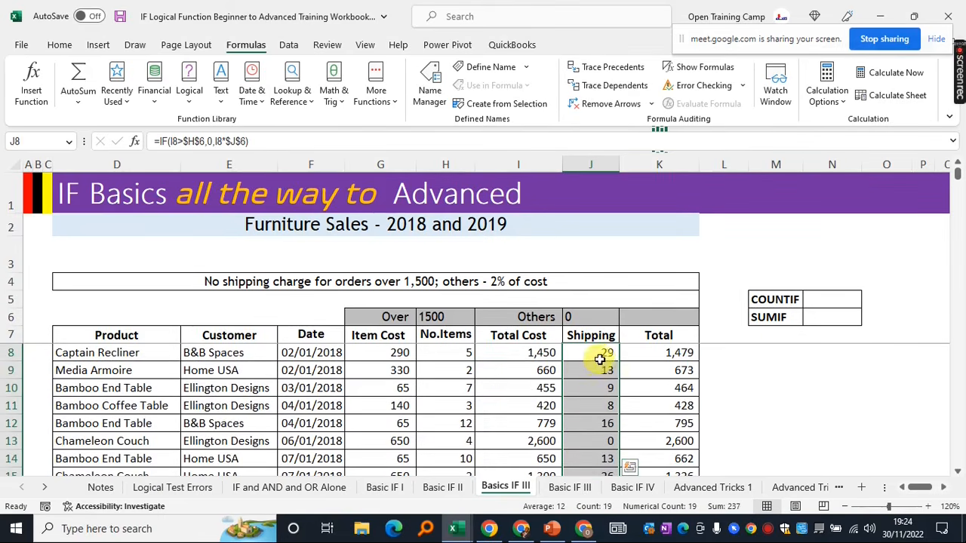
{"action": "left_click", "coordinate": [583, 356]}
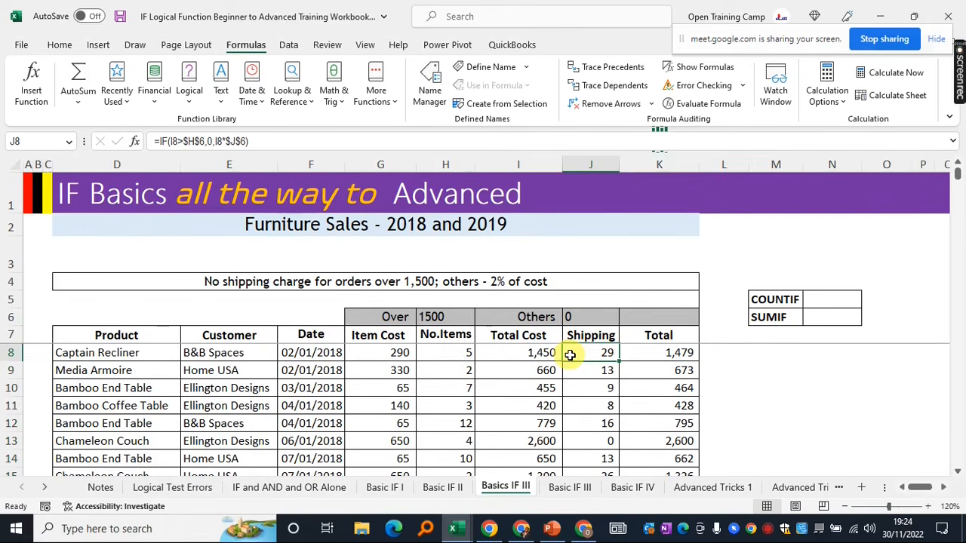
{"action": "key", "text": "ctrl+shift+Down"}
{"action": "key", "text": "Delete"}
{"action": "scroll", "coordinate": [617, 381], "scroll_direction": "up", "scroll_amount": 3}
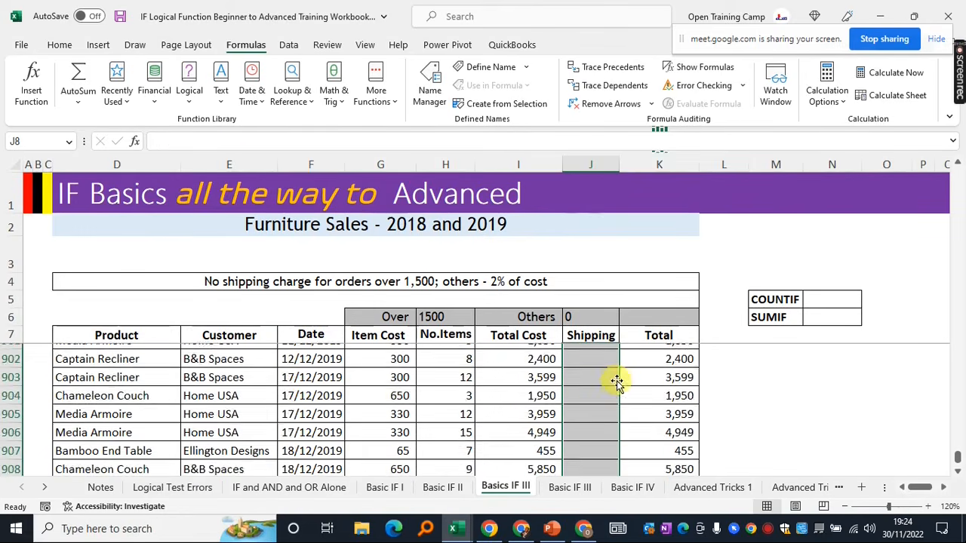
{"action": "scroll", "coordinate": [642, 374], "scroll_direction": "up", "scroll_amount": 14}
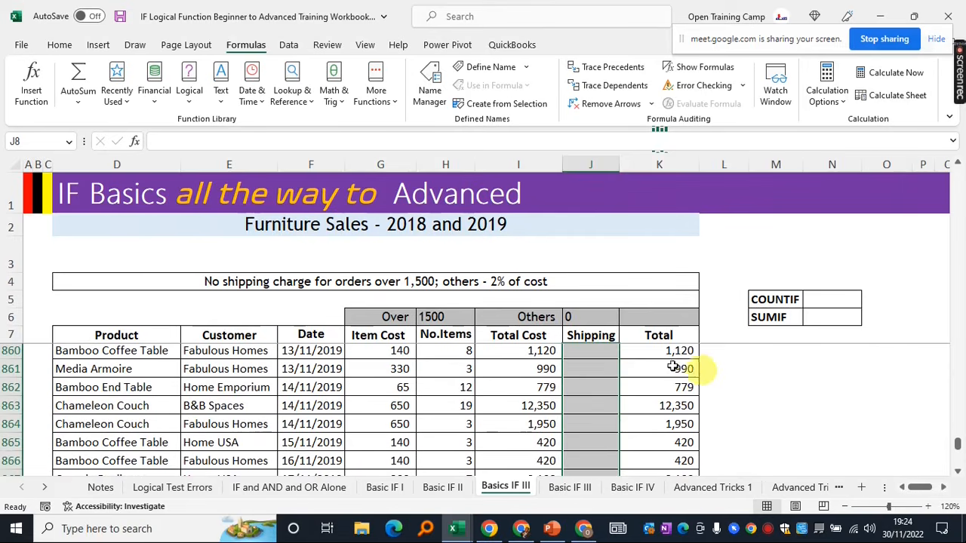
Clear the lower Total values in column K from row 860 to the last row
{"action": "left_click", "coordinate": [669, 366]}
{"action": "key", "text": "ctrl+Up"}
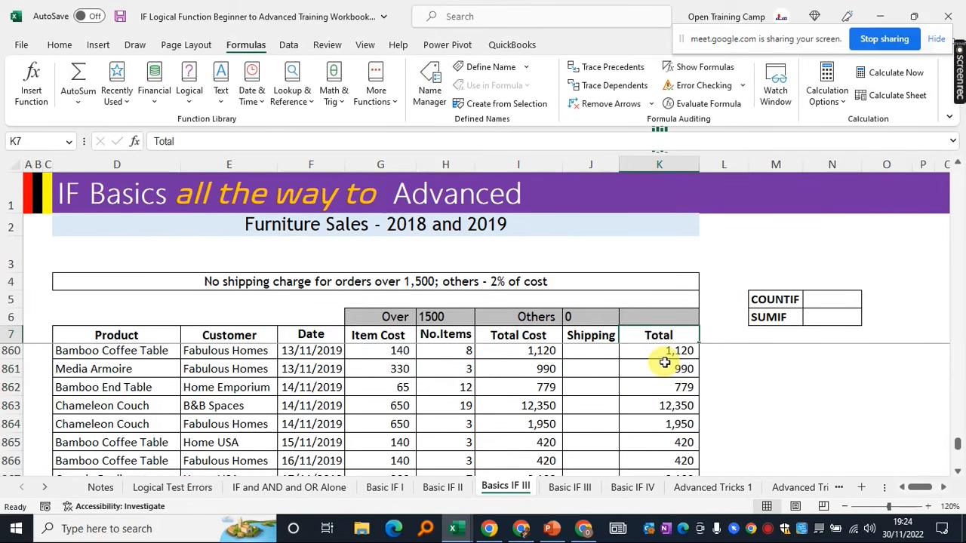
{"action": "left_click", "coordinate": [652, 354]}
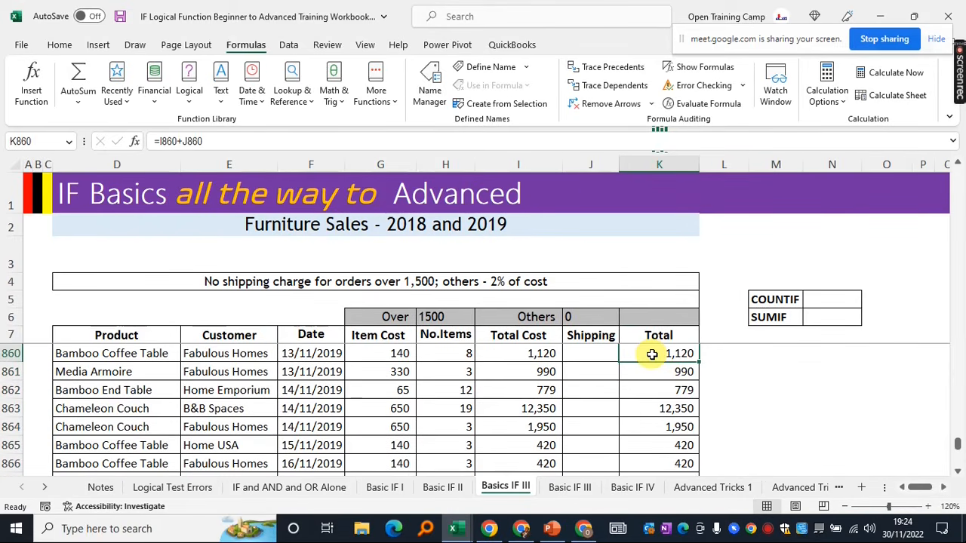
{"action": "key", "text": "ctrl+shift+Down"}
{"action": "key", "text": "Delete"}
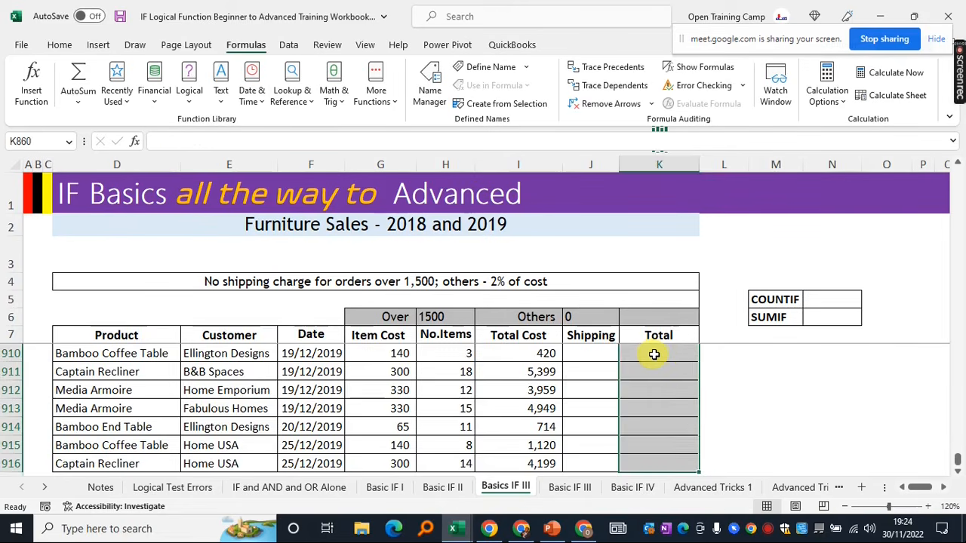
{"action": "scroll", "coordinate": [654, 354], "scroll_direction": "up", "scroll_amount": 5}
Check the Shipping column around rows 880–896 to confirm it is empty
{"action": "left_click", "coordinate": [589, 363]}
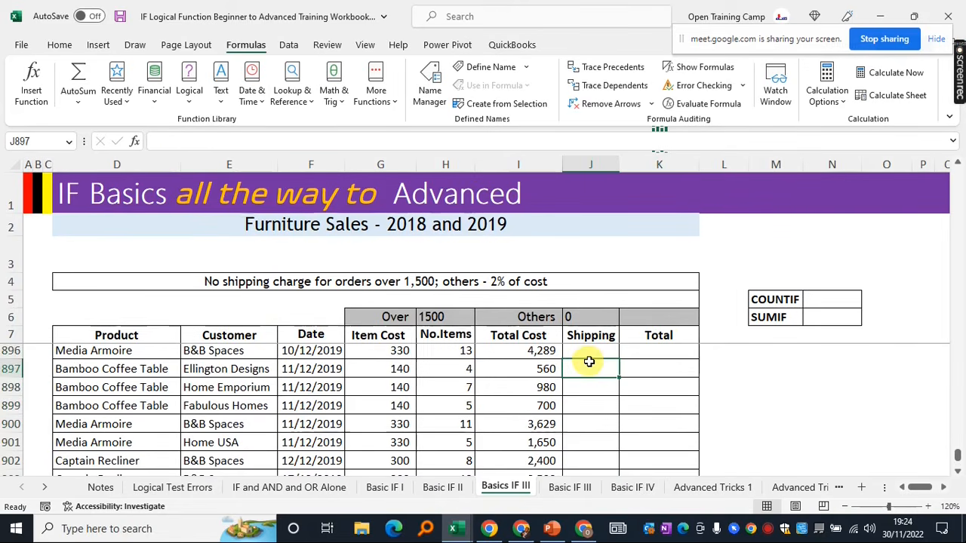
{"action": "key", "text": "ctrl+Up"}
{"action": "left_click", "coordinate": [581, 356]}
{"action": "scroll", "coordinate": [601, 357], "scroll_direction": "up", "scroll_amount": 6}
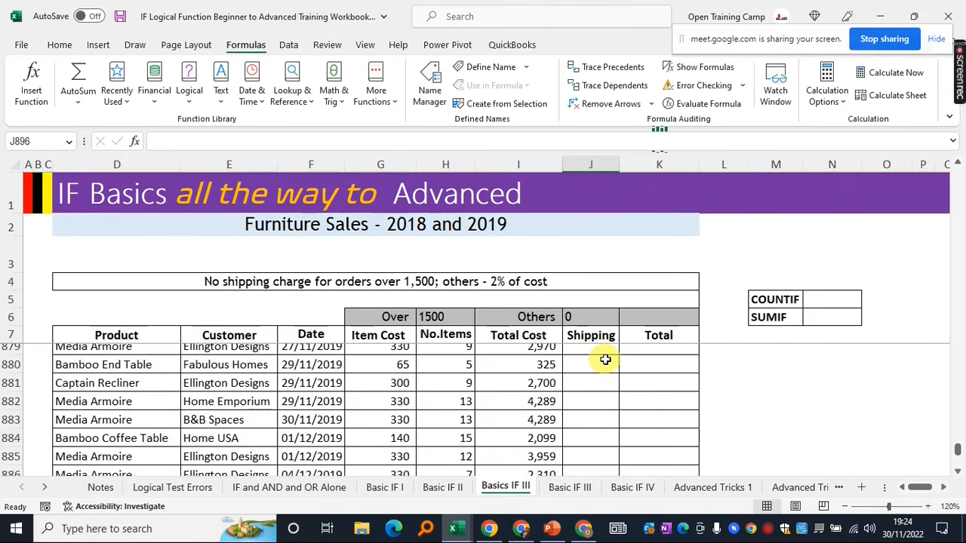
{"action": "key", "text": "ctrl+Up"}
{"action": "left_click", "coordinate": [613, 365]}
{"action": "scroll", "coordinate": [626, 366], "scroll_direction": "up", "scroll_amount": 8}
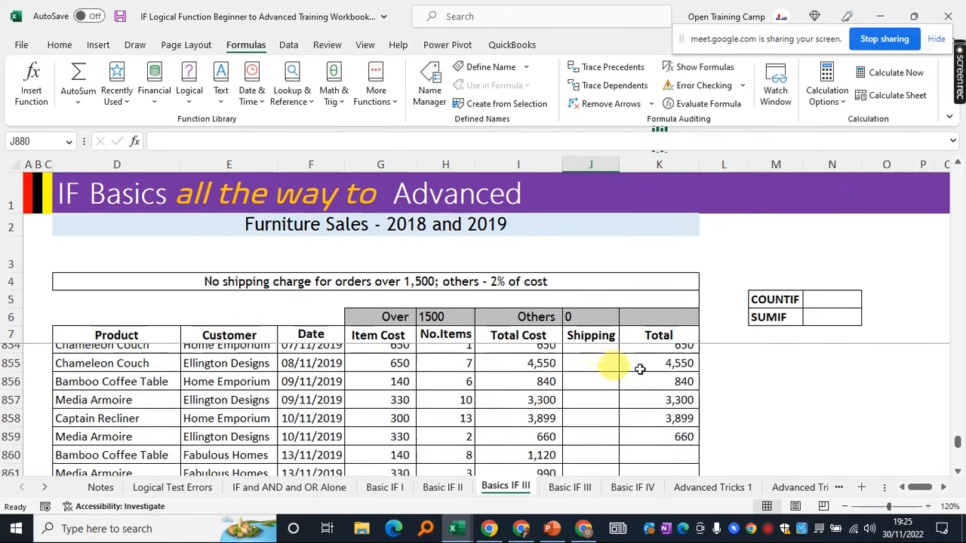
{"action": "left_click_drag", "start_coordinate": [957, 441], "coordinate": [957, 125]}
Clear the whole Total column from K8 down, leaving only cell J8 selected
{"action": "left_click", "coordinate": [585, 350]}
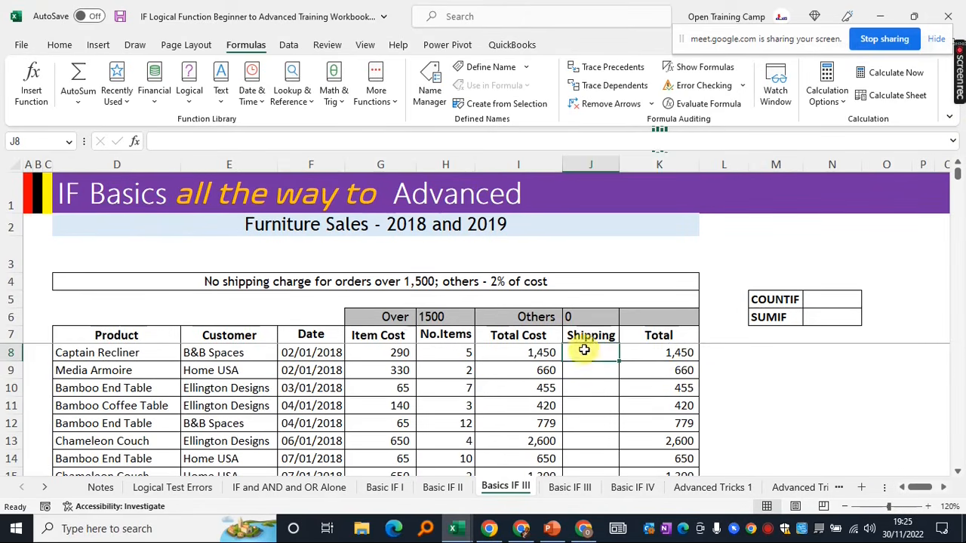
{"action": "left_click", "coordinate": [653, 352]}
{"action": "key", "text": "ctrl+shift+Down"}
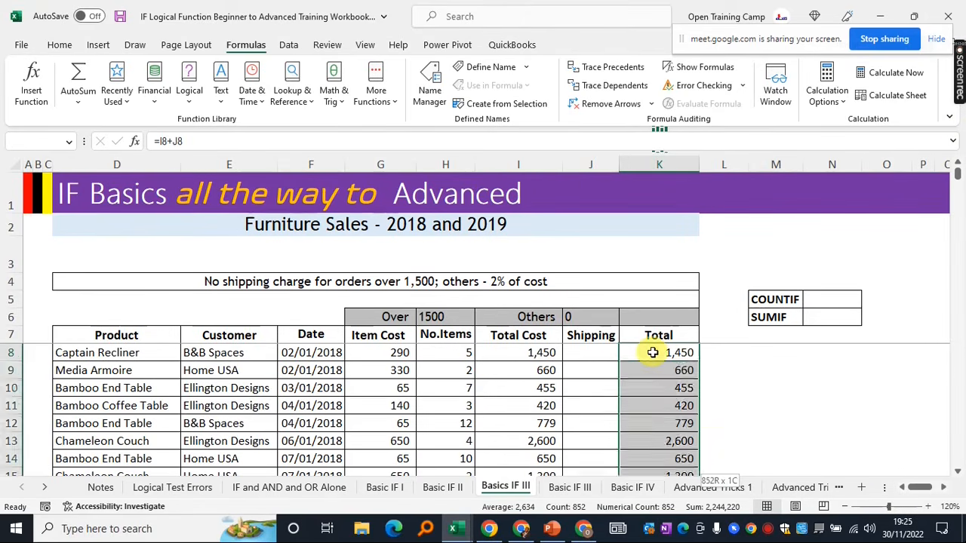
{"action": "key", "text": "Delete"}
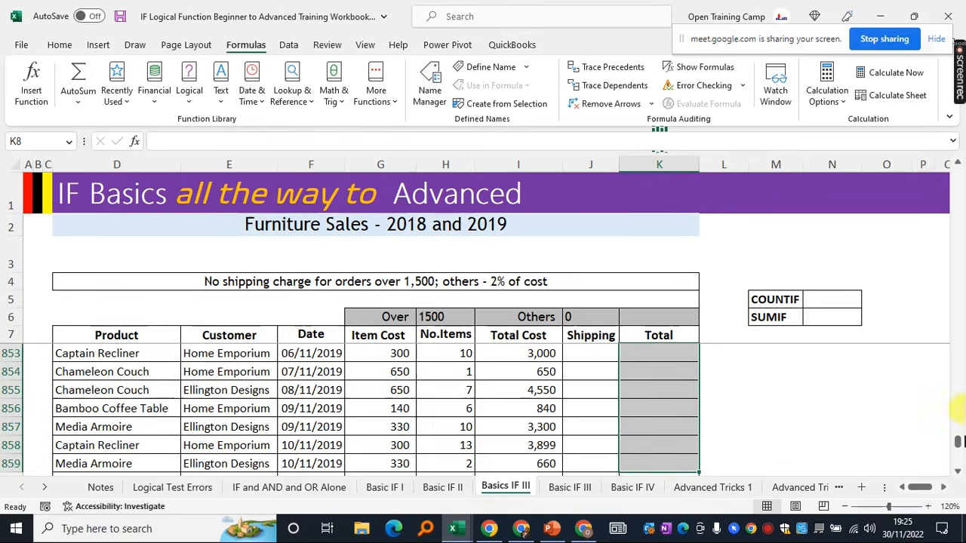
{"action": "left_click_drag", "start_coordinate": [959, 449], "coordinate": [956, 157]}
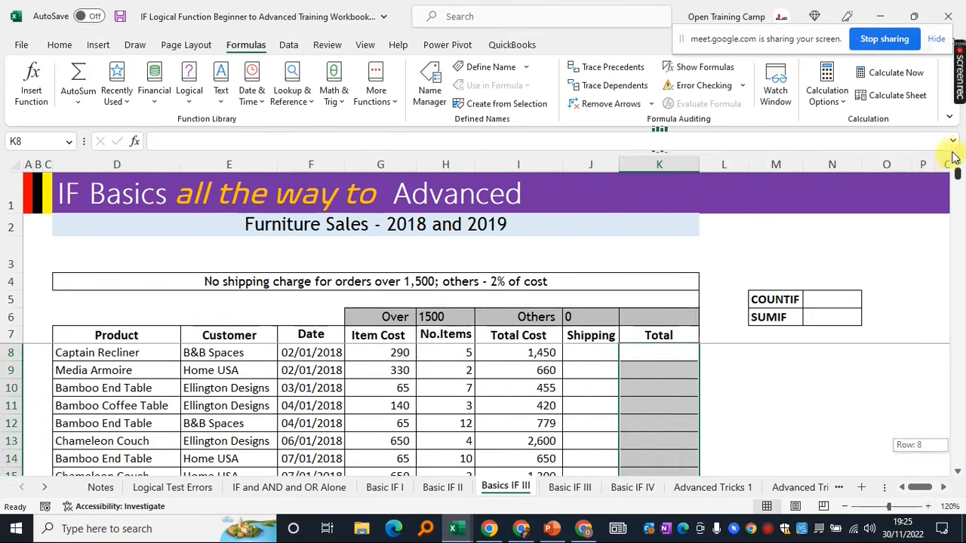
{"action": "left_click", "coordinate": [583, 350]}
{"action": "key", "text": "ctrl+shift+Down"}
{"action": "left_click", "coordinate": [583, 350]}
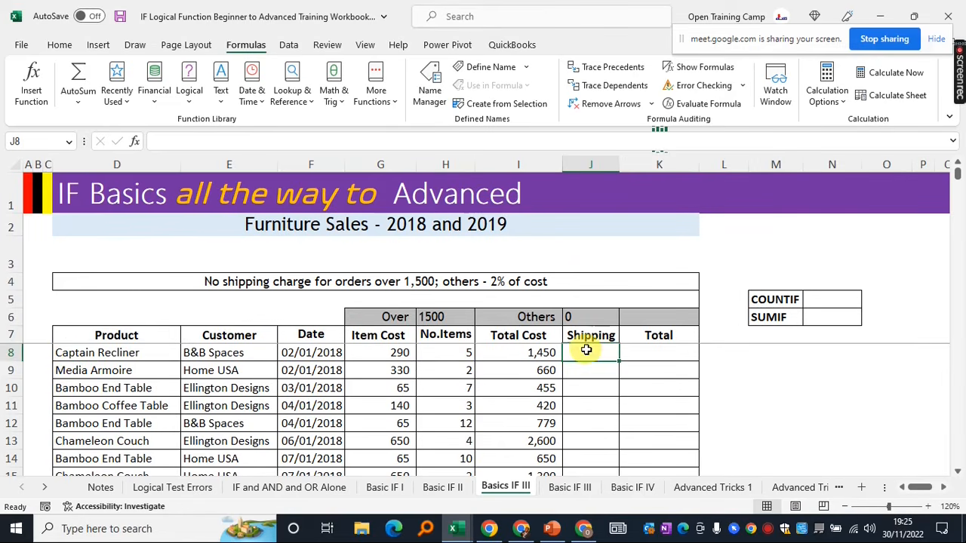
Enter =IF(I8>=1500,0,I8*2%) in J8 and verify it returns 29 for the 1,450 total
{"action": "type", "text": "="}
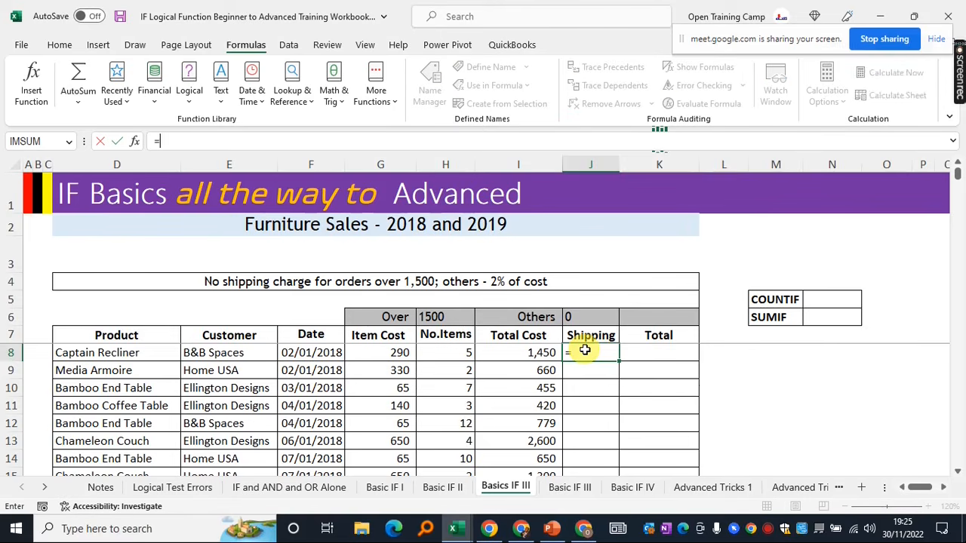
{"action": "type", "text": "IF("}
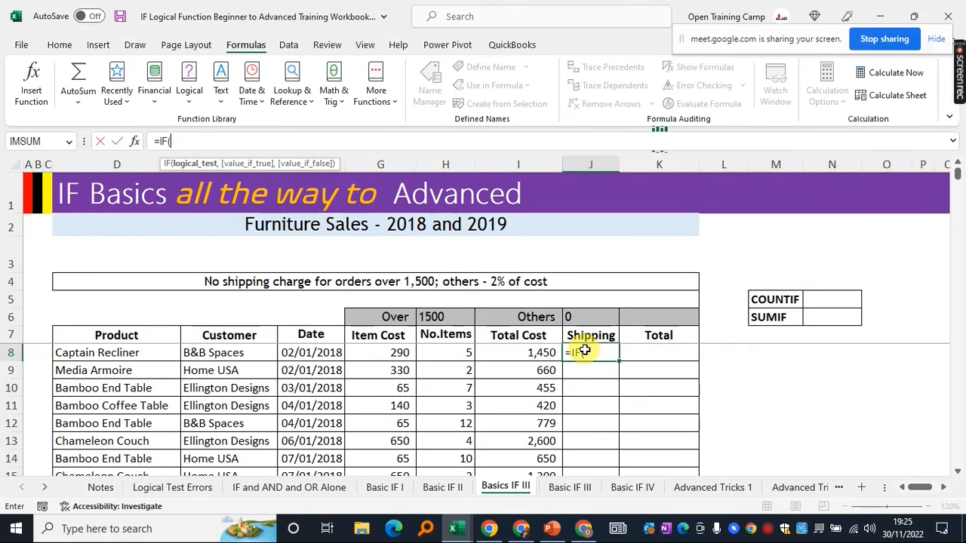
{"action": "left_click", "coordinate": [510, 355]}
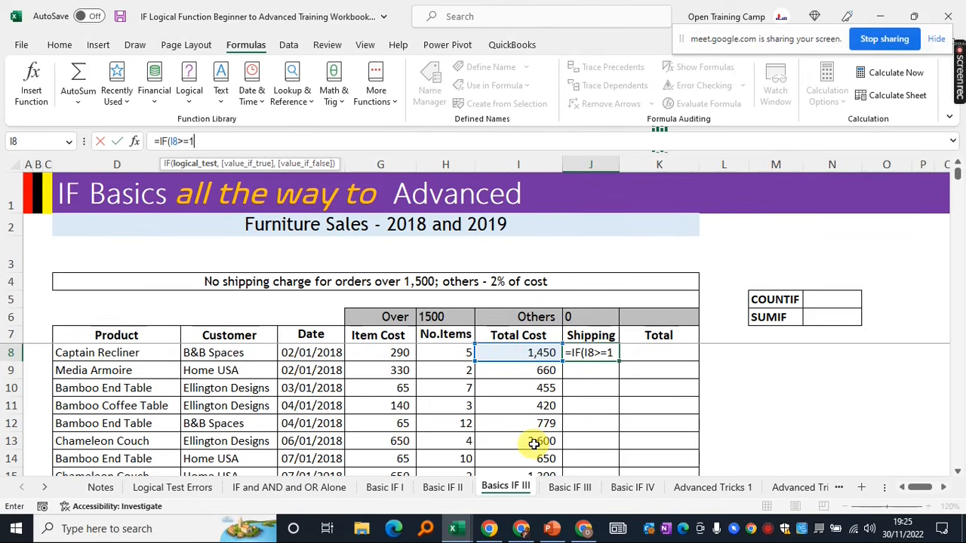
{"action": "type", "text": "00"}
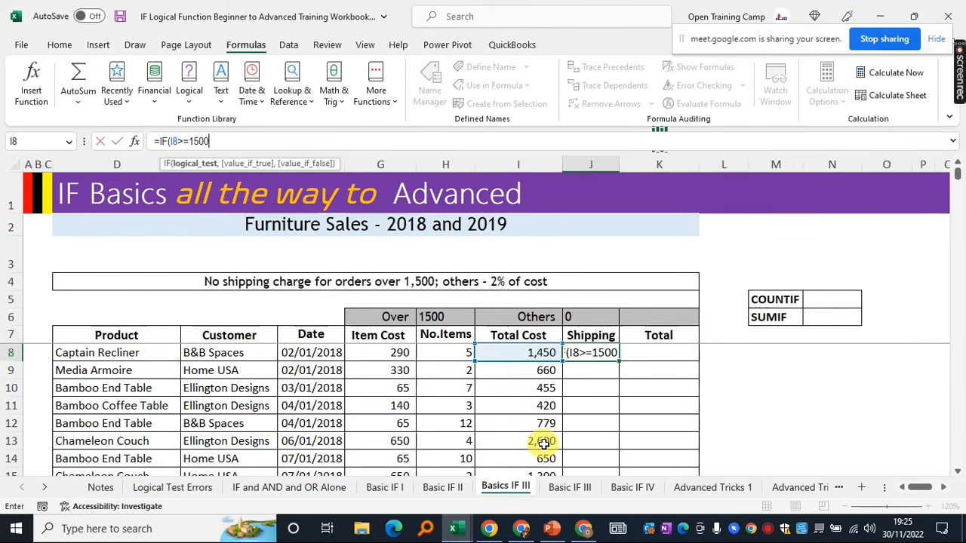
{"action": "type", "text": ","}
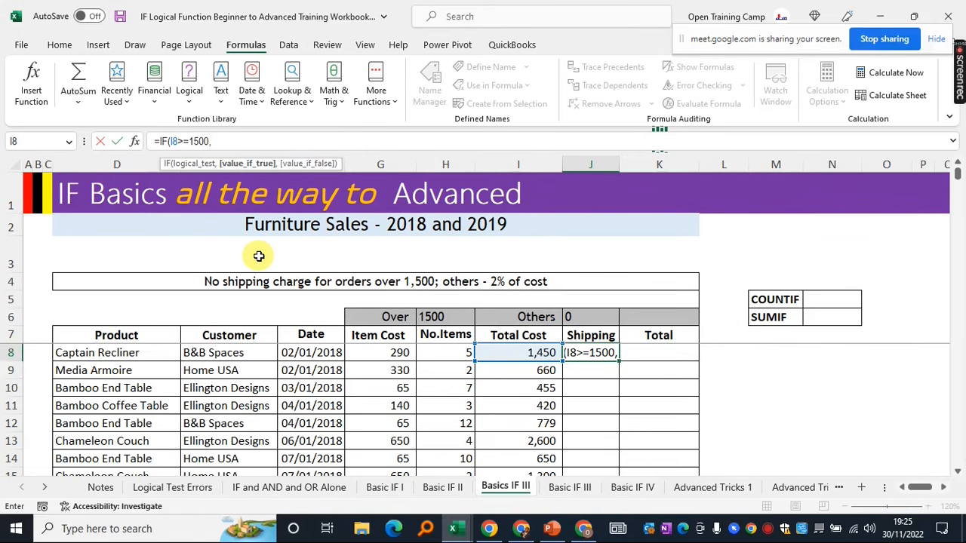
{"action": "type", "text": "0"}
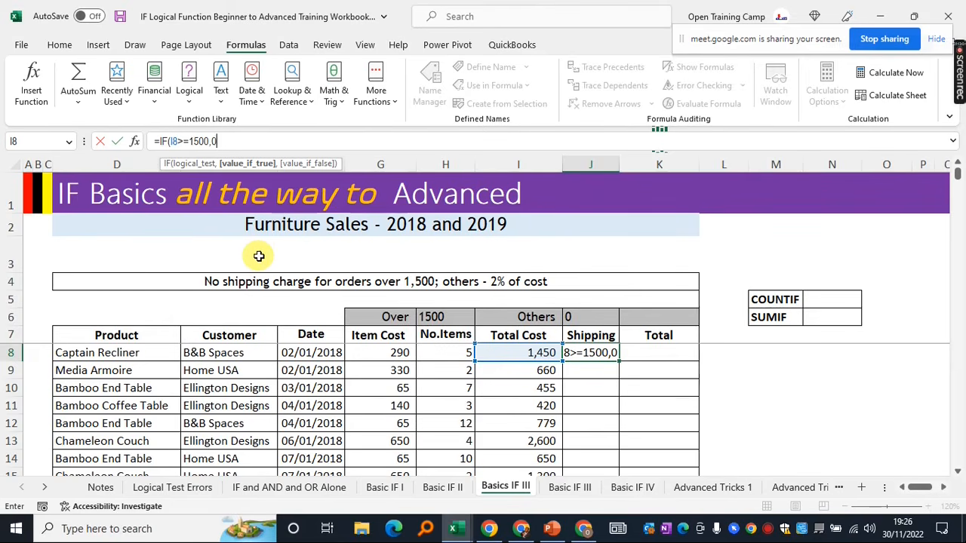
{"action": "type", "text": ","}
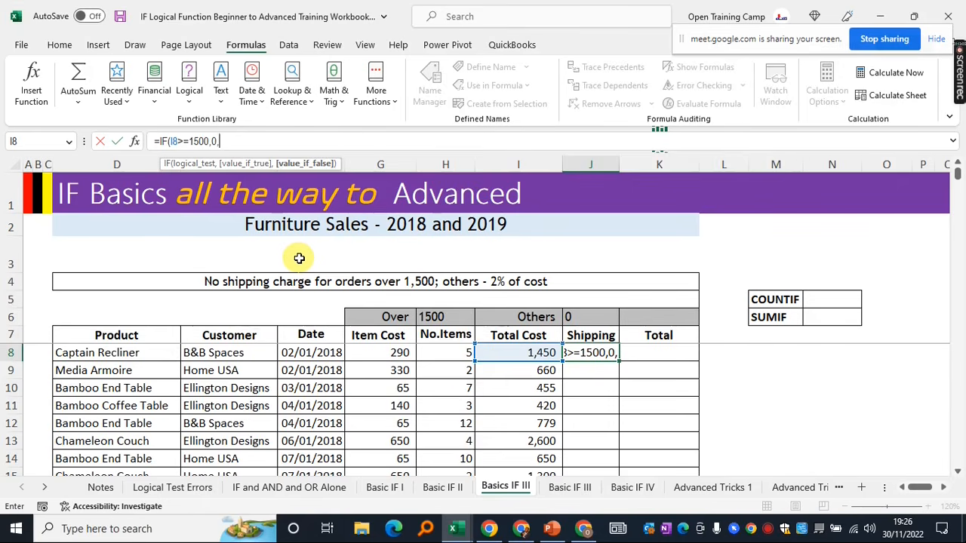
{"action": "left_click", "coordinate": [522, 353]}
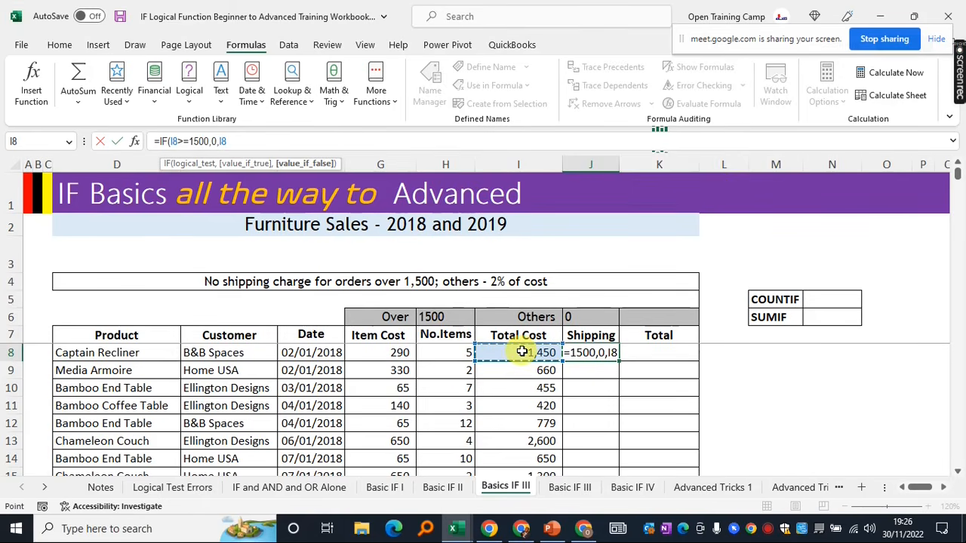
{"action": "type", "text": "*2%"}
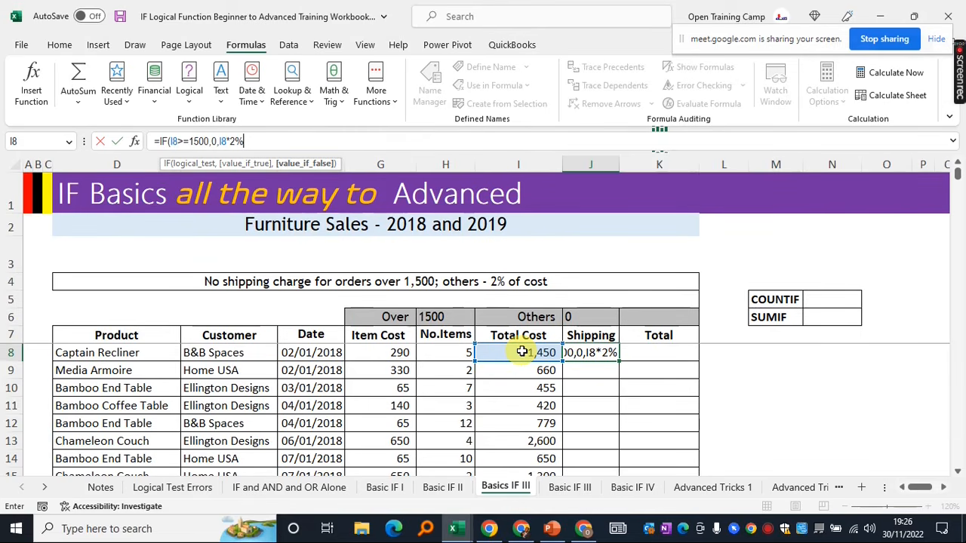
{"action": "type", "text": ")"}
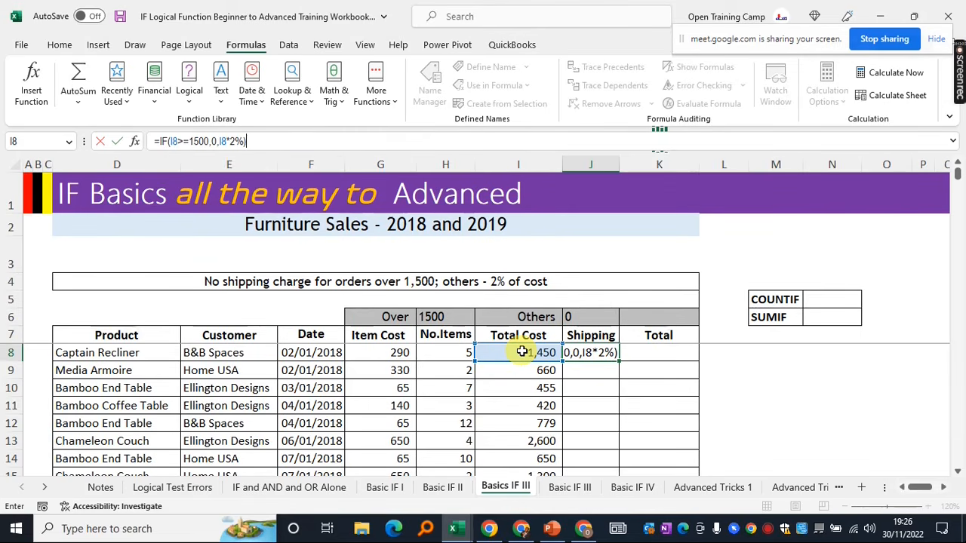
{"action": "key", "text": "Return"}
{"action": "left_click", "coordinate": [587, 351]}
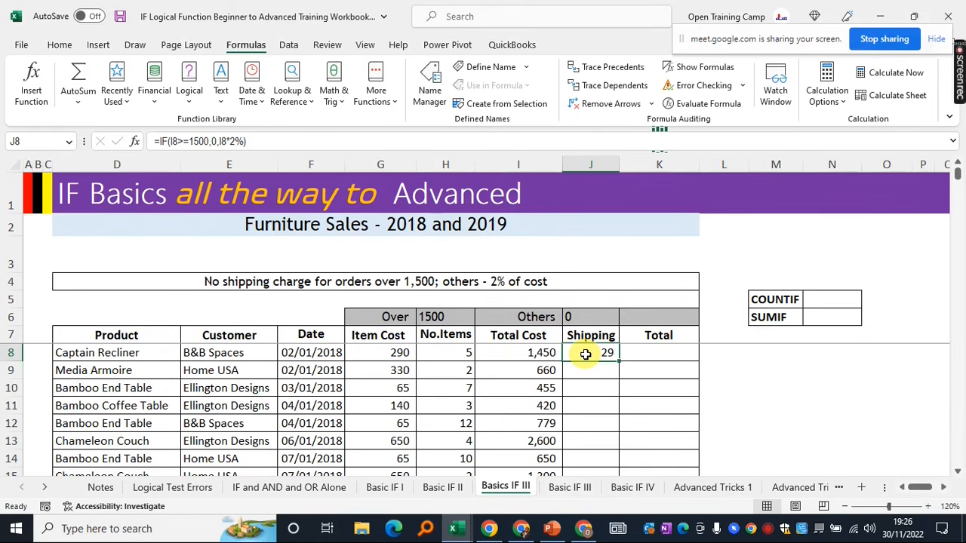
{"action": "left_click", "coordinate": [512, 351]}
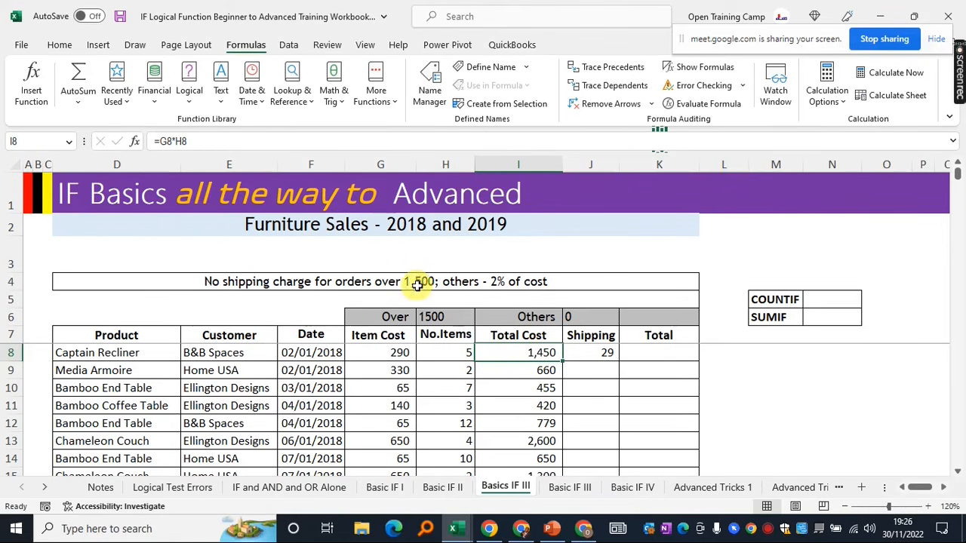
{"action": "left_click", "coordinate": [587, 355]}
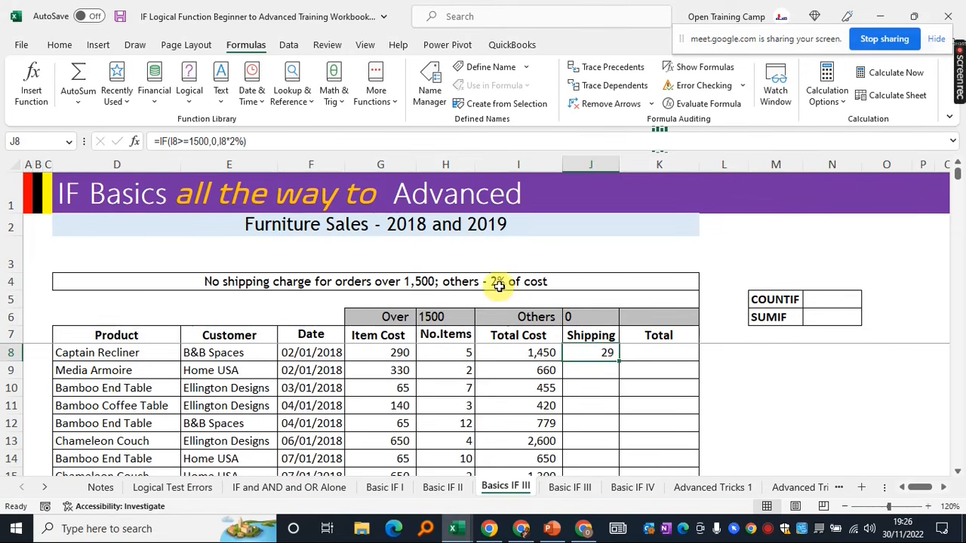
Fill J8's shipping formula down the column and verify row 13's result against I13
{"action": "double_click", "coordinate": [621, 361]}
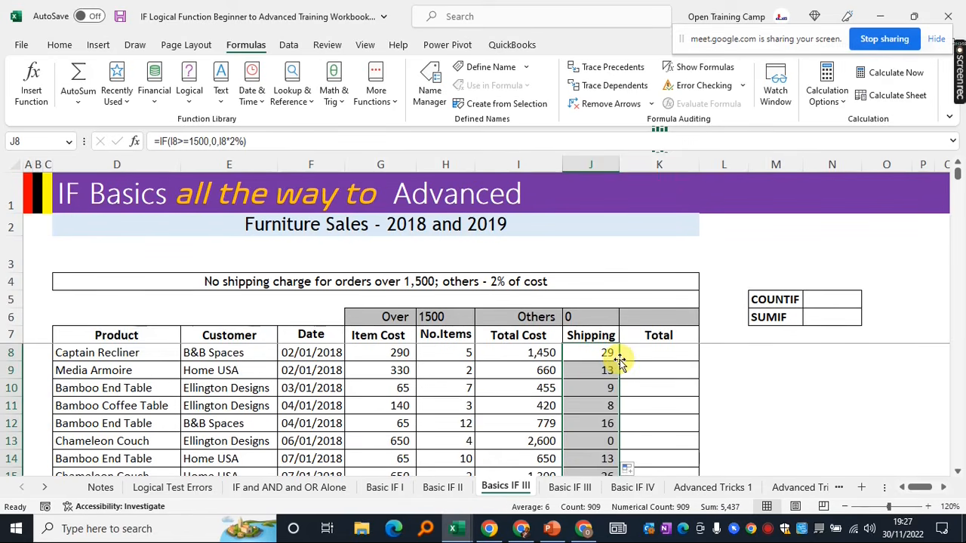
{"action": "left_click", "coordinate": [598, 441]}
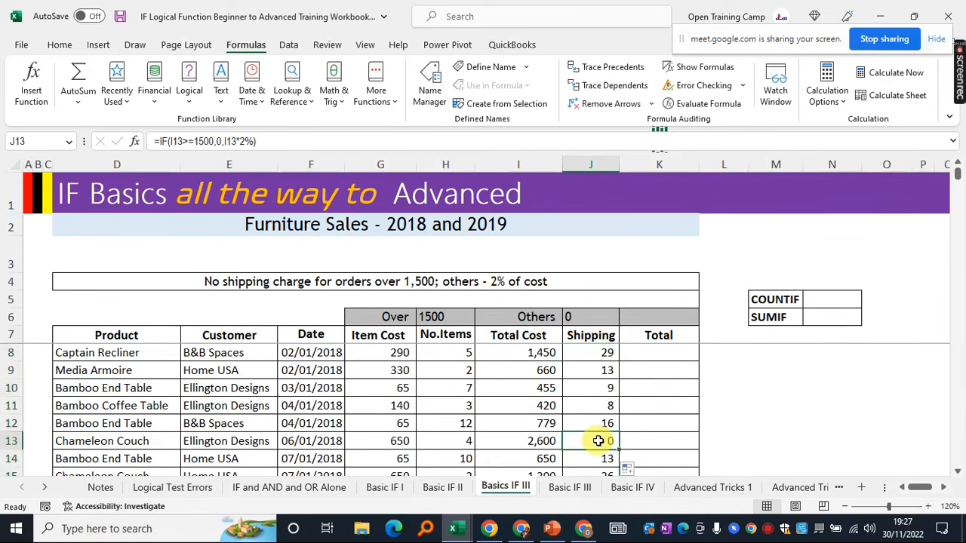
{"action": "left_click", "coordinate": [519, 440]}
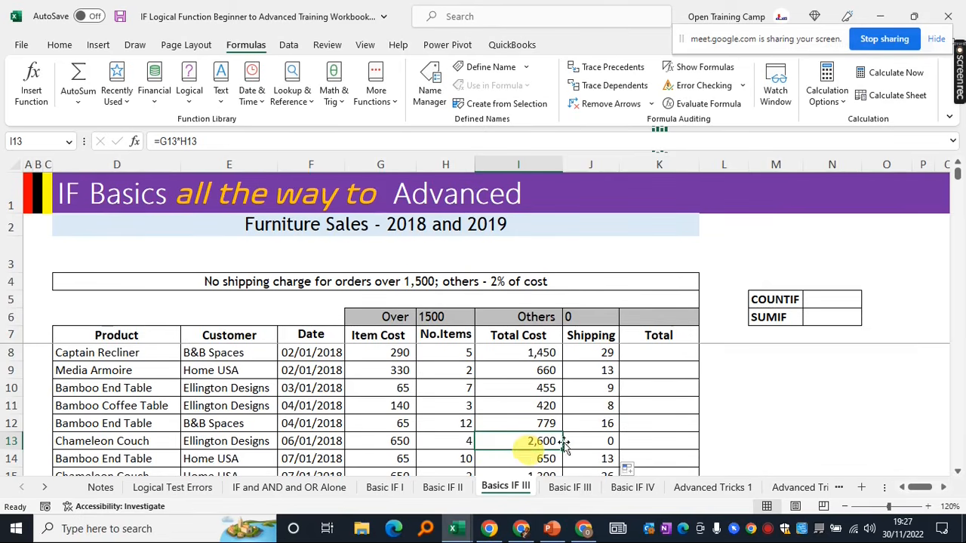
{"action": "left_click", "coordinate": [589, 440]}
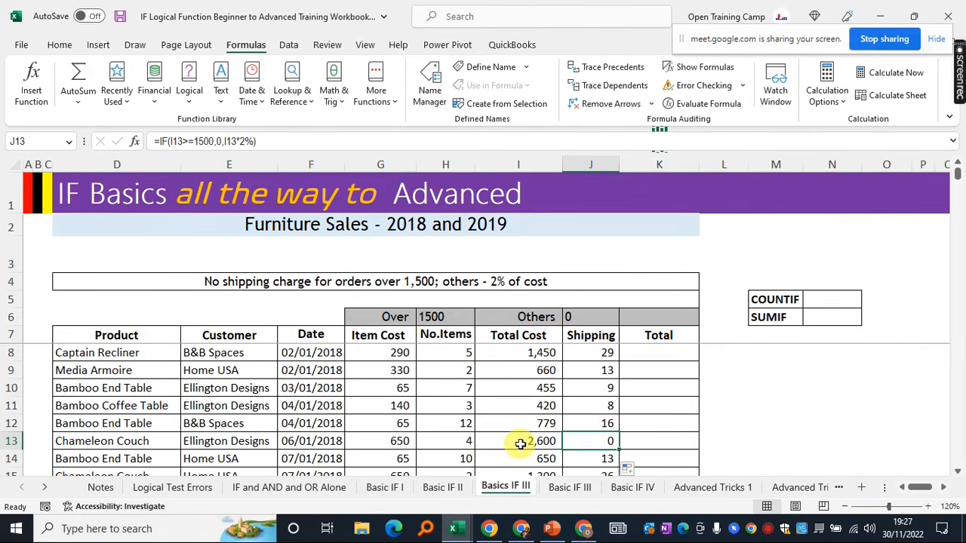
{"action": "left_click", "coordinate": [660, 353]}
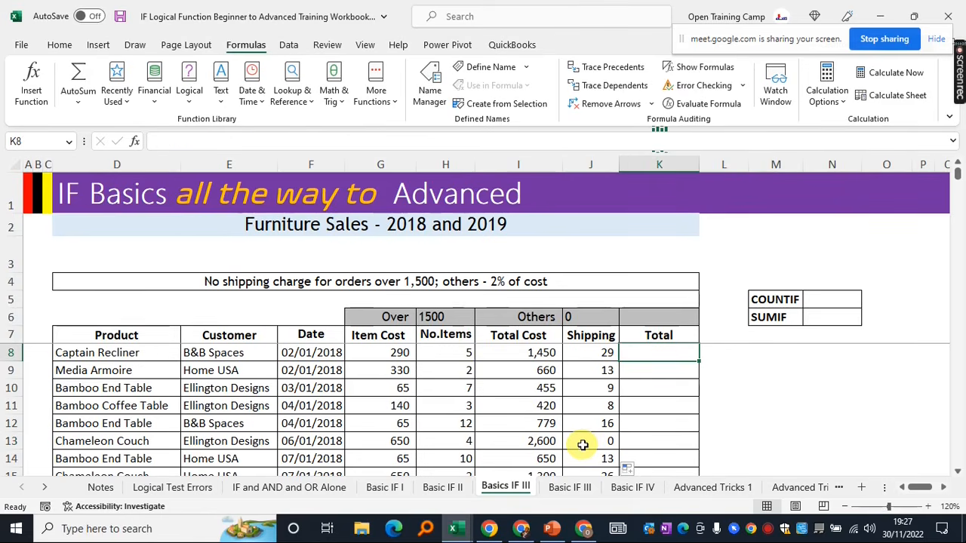
Enter =I8+J8 in K8 and fill it down, giving 1,479 for the first order
{"action": "type", "text": "="}
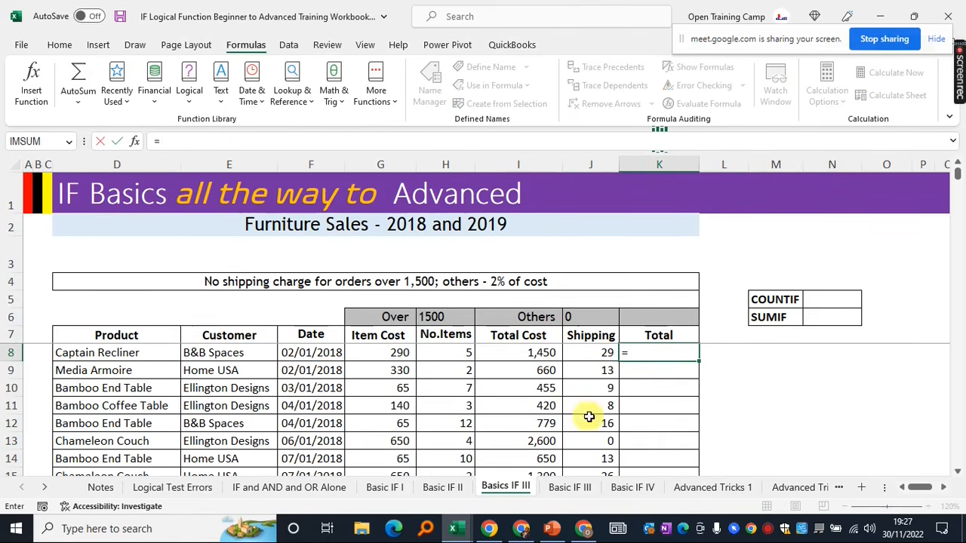
{"action": "left_click", "coordinate": [521, 353]}
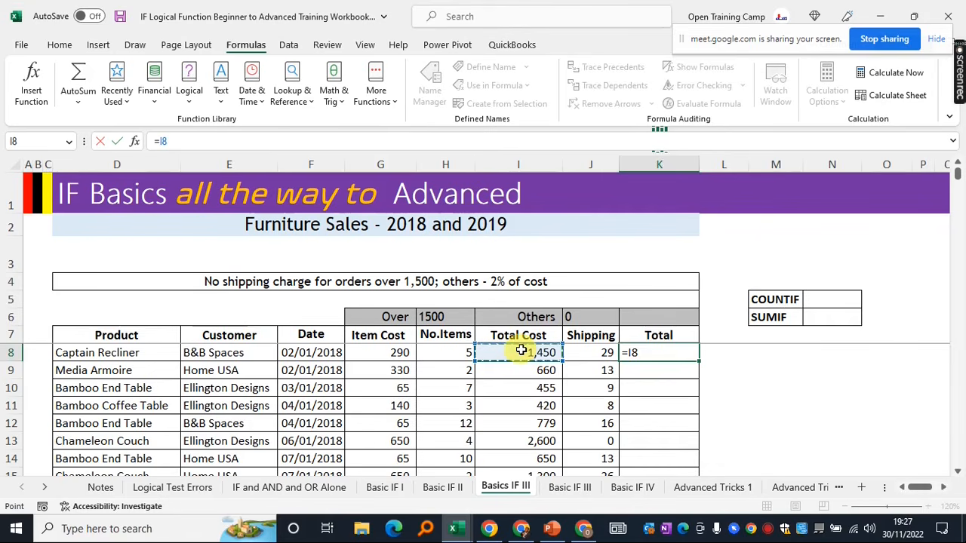
{"action": "type", "text": "+"}
{"action": "left_click", "coordinate": [585, 351]}
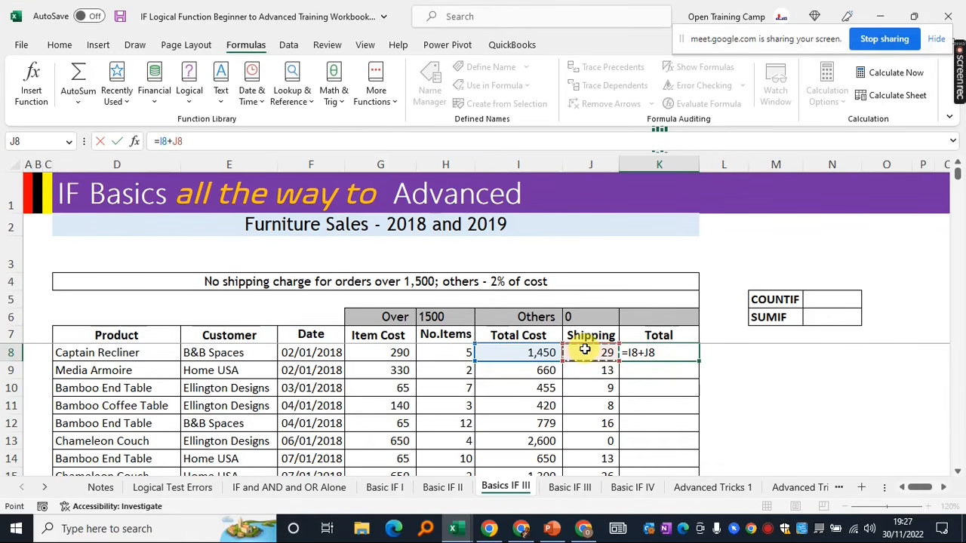
{"action": "key", "text": "Return"}
{"action": "left_click", "coordinate": [657, 352]}
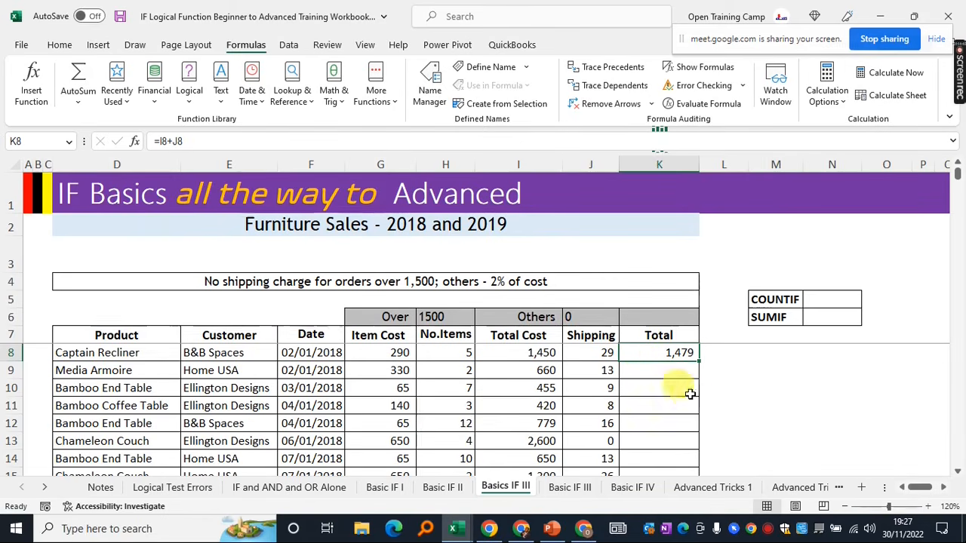
{"action": "double_click", "coordinate": [699, 362]}
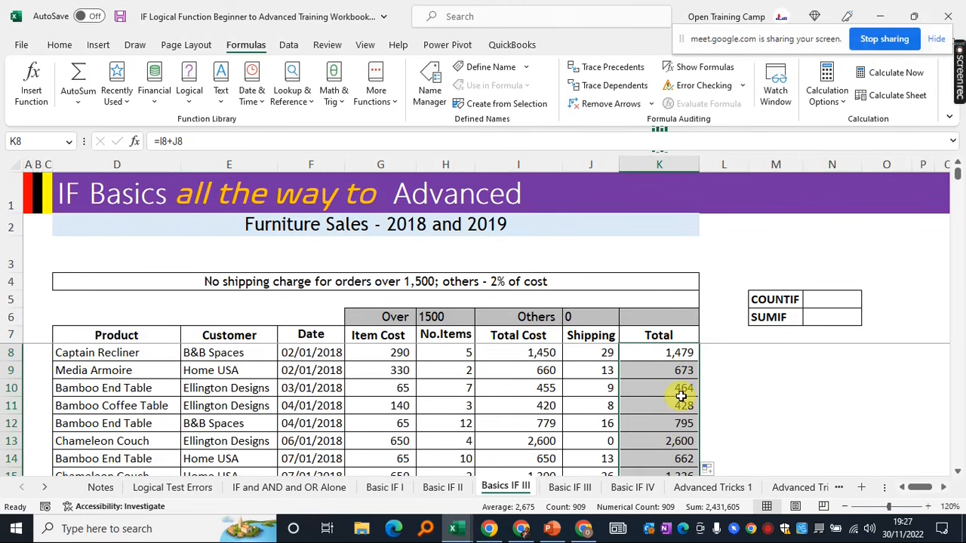
{"action": "left_click", "coordinate": [600, 442]}
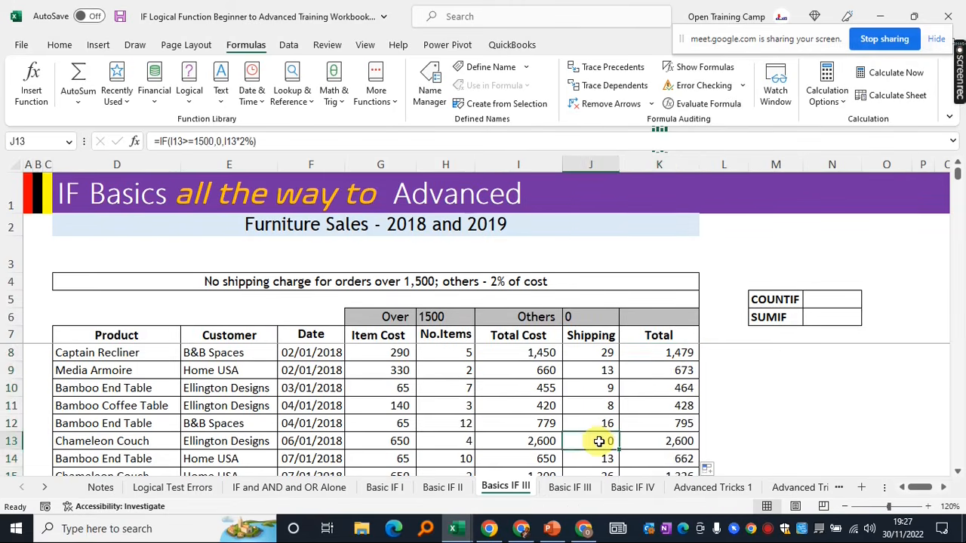
{"action": "left_click", "coordinate": [516, 441]}
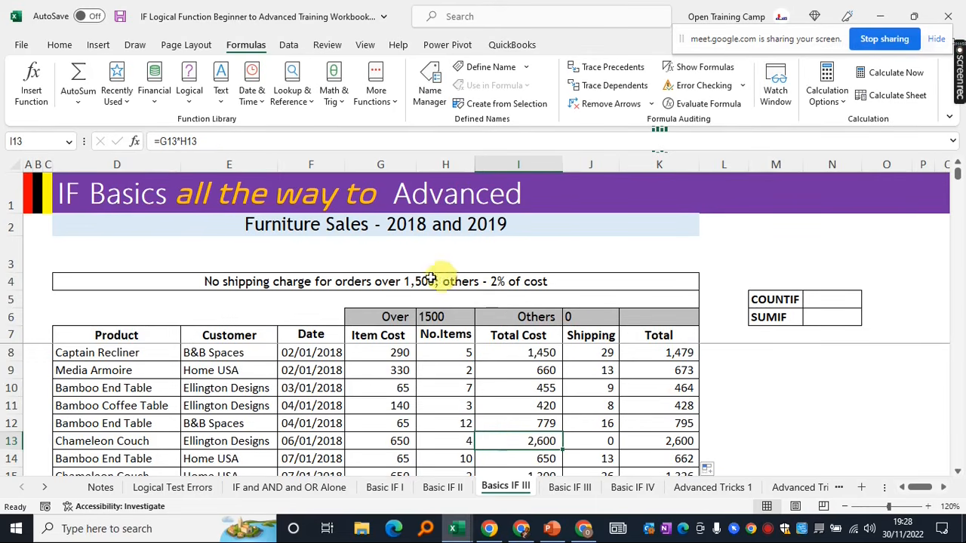
{"action": "left_click", "coordinate": [660, 441]}
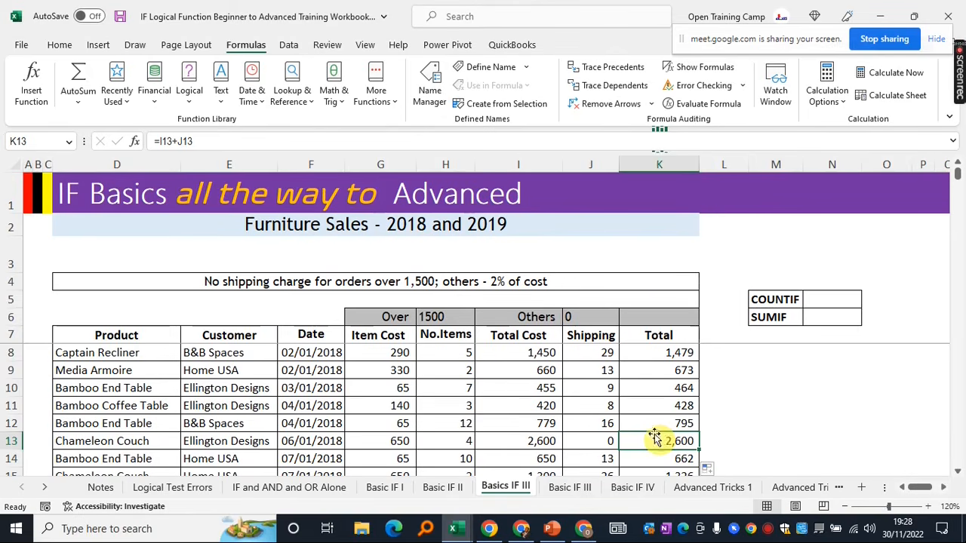
{"action": "left_click_drag", "start_coordinate": [83, 317], "coordinate": [656, 409]}
{"action": "left_click", "coordinate": [531, 356]}
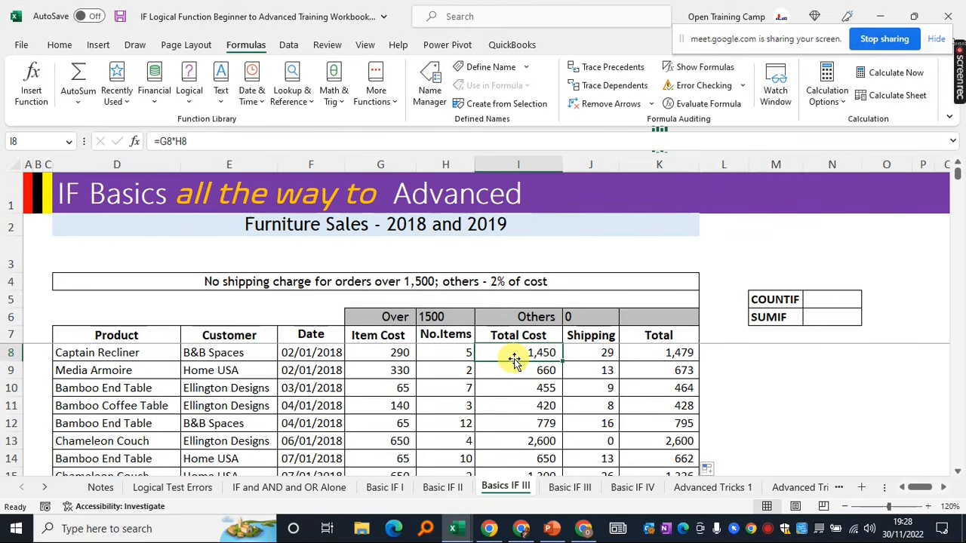
{"action": "left_click", "coordinate": [447, 354]}
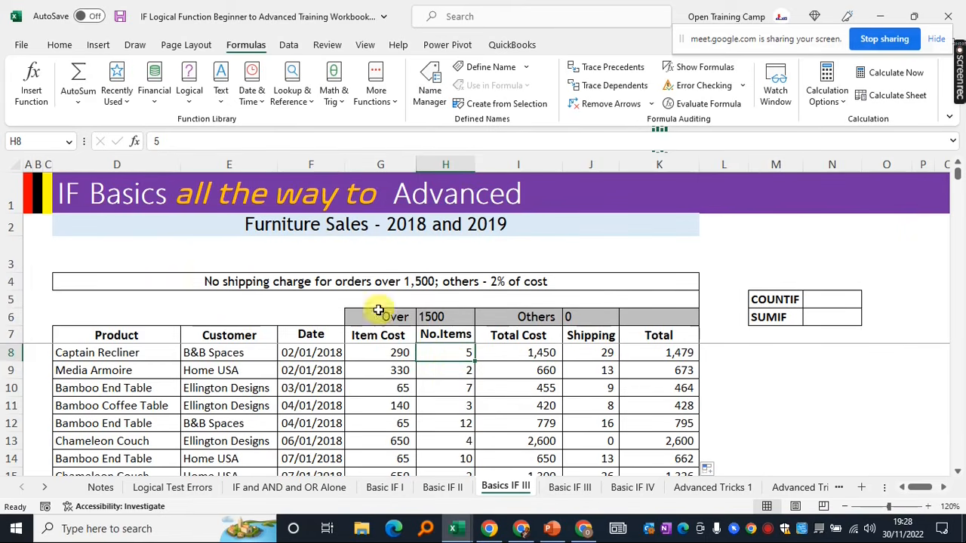
{"action": "left_click", "coordinate": [207, 281]}
{"action": "left_click", "coordinate": [590, 354]}
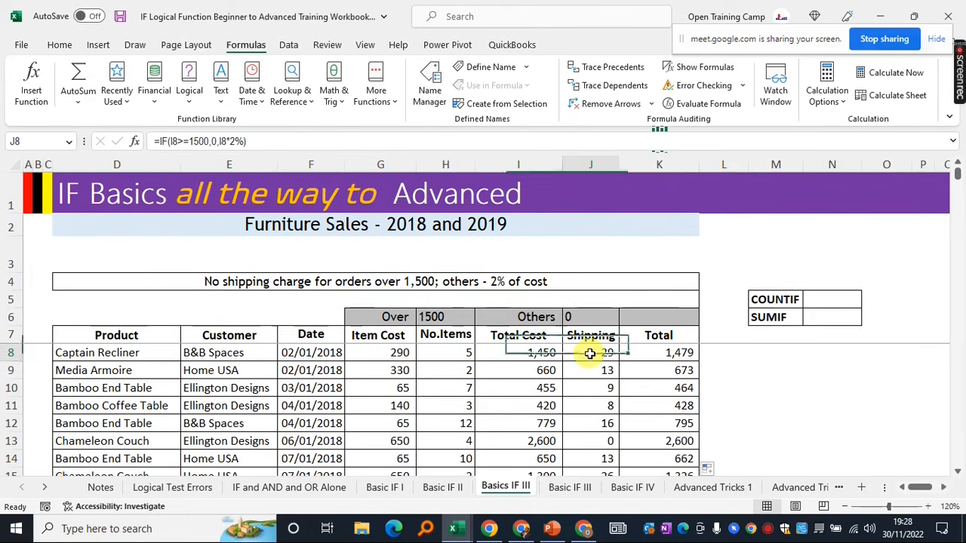
{"action": "left_click", "coordinate": [272, 140]}
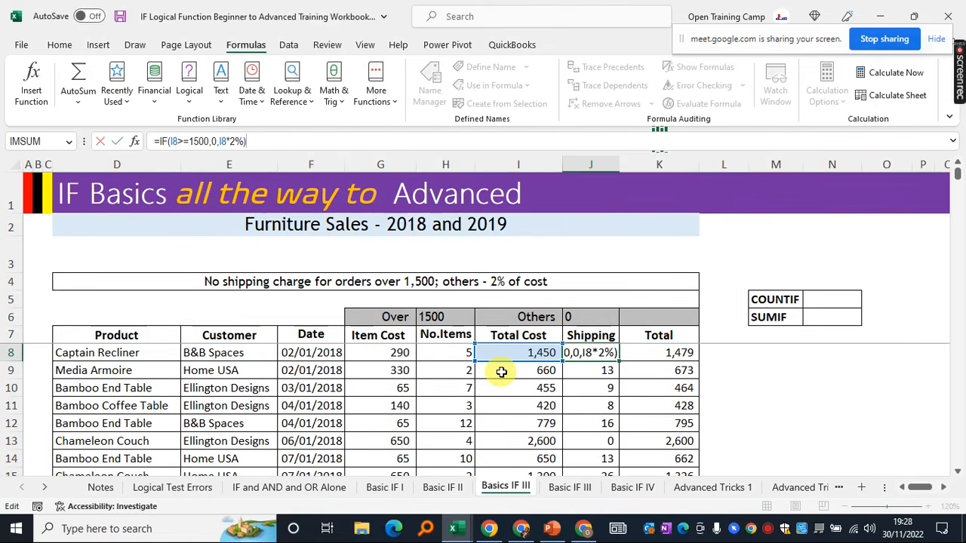
{"action": "key", "text": "Return"}
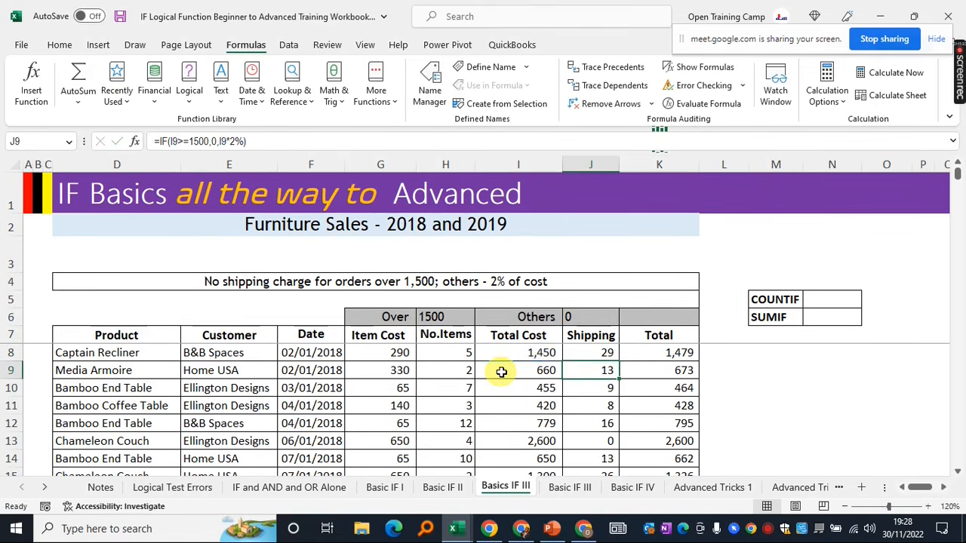
{"action": "left_click", "coordinate": [760, 401]}
{"action": "left_click_drag", "start_coordinate": [762, 299], "coordinate": [802, 313]}
{"action": "left_click", "coordinate": [790, 319]}
{"action": "left_click", "coordinate": [773, 407]}
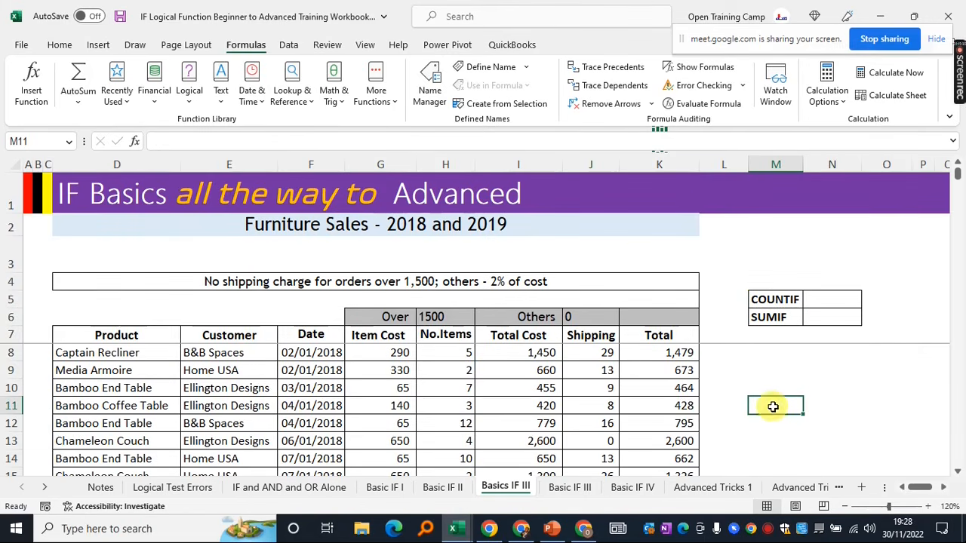
{"action": "scroll", "coordinate": [773, 406], "scroll_direction": "down", "scroll_amount": 1}
{"action": "scroll", "coordinate": [773, 406], "scroll_direction": "up", "scroll_amount": 1}
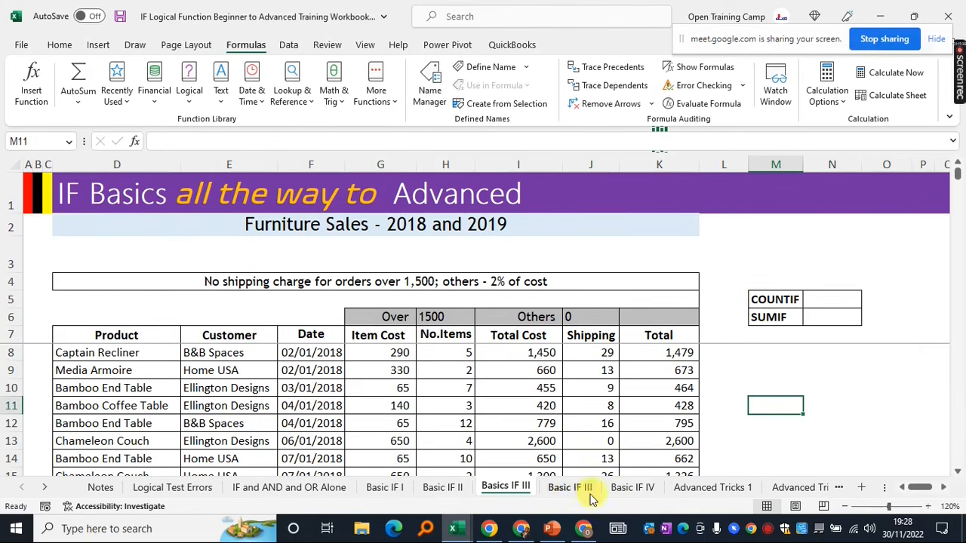
Switch to Basic IF III and look over the VLOOKUP table, Size columns and category summary
{"action": "left_click", "coordinate": [562, 488]}
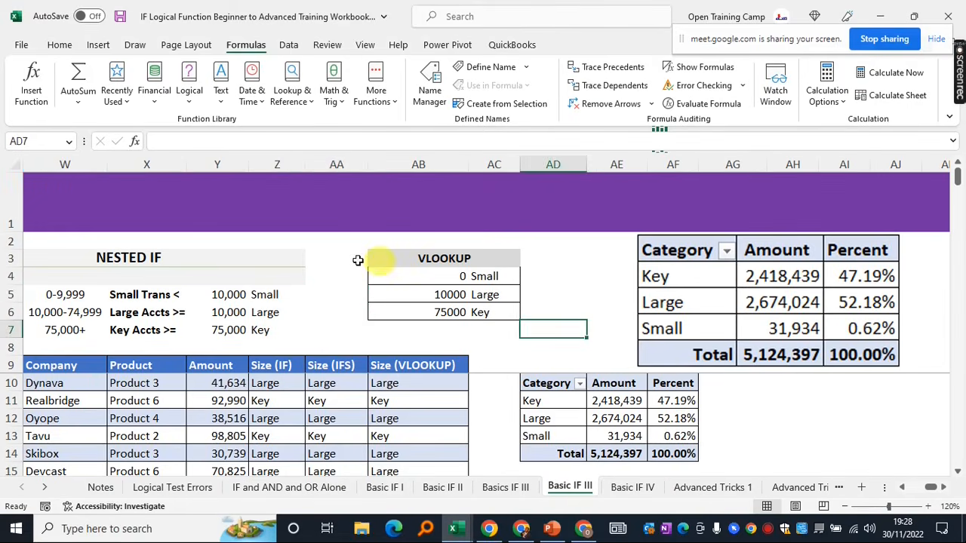
{"action": "left_click", "coordinate": [336, 301]}
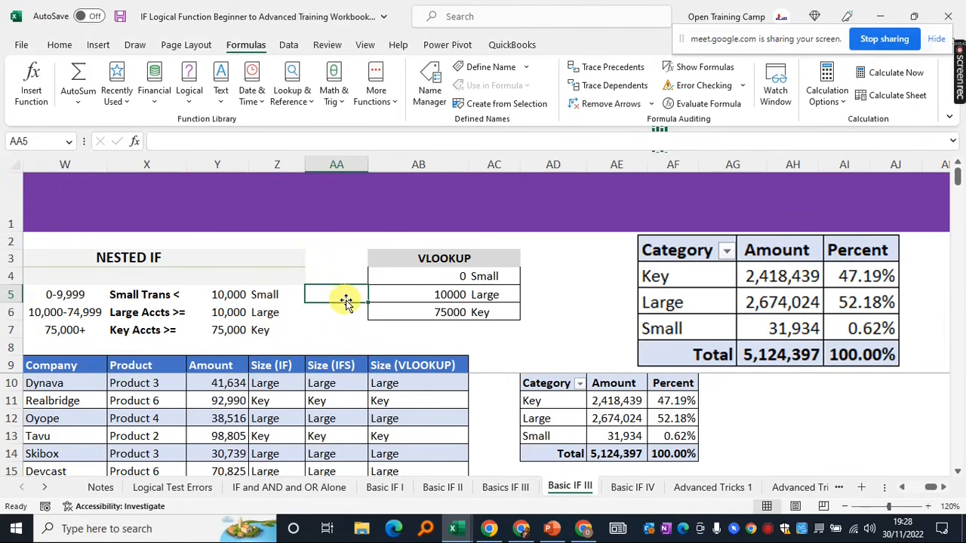
{"action": "left_click", "coordinate": [487, 345]}
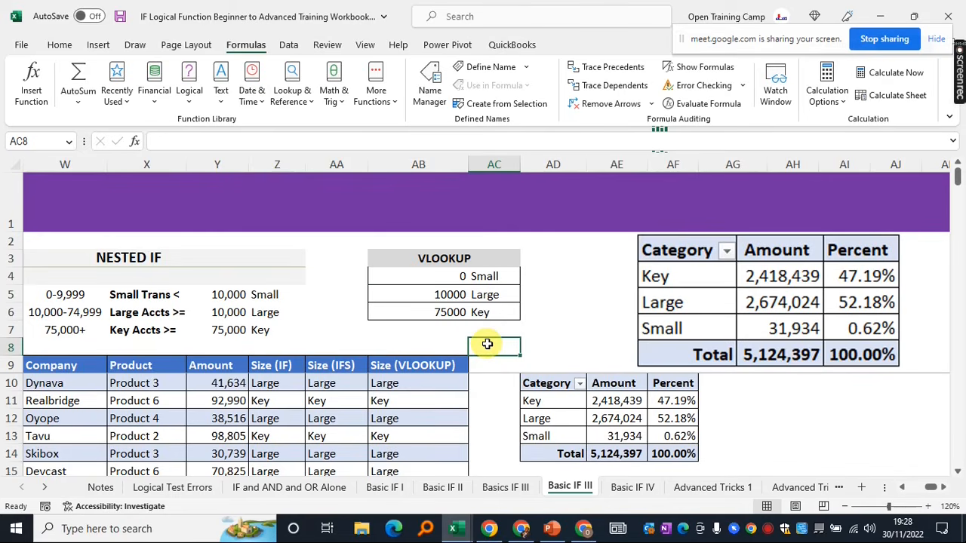
{"action": "left_click", "coordinate": [362, 341]}
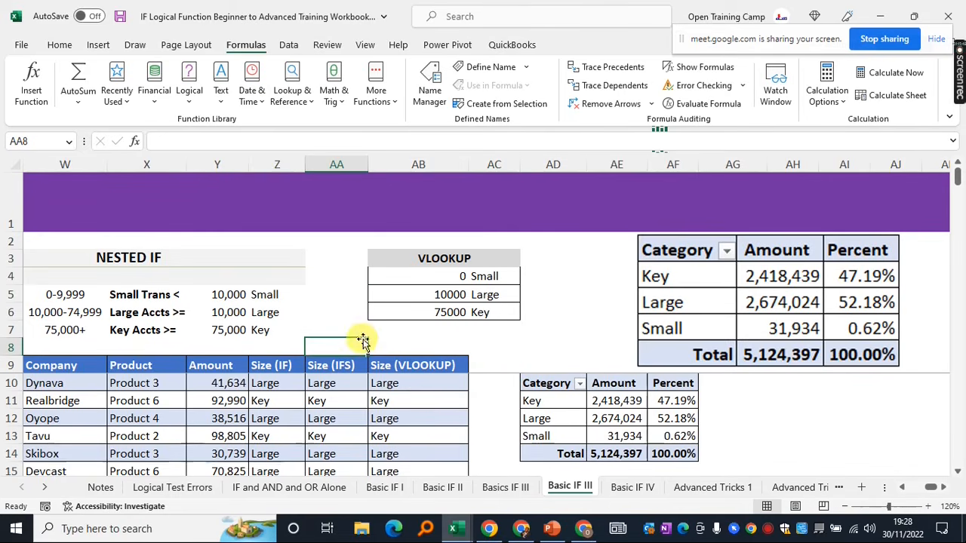
{"action": "left_click", "coordinate": [676, 251]}
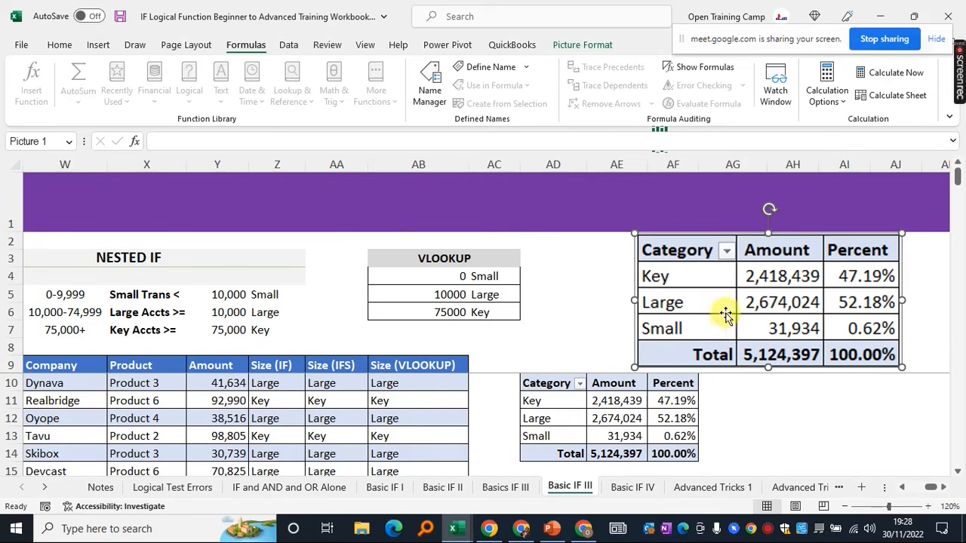
{"action": "left_click", "coordinate": [356, 332]}
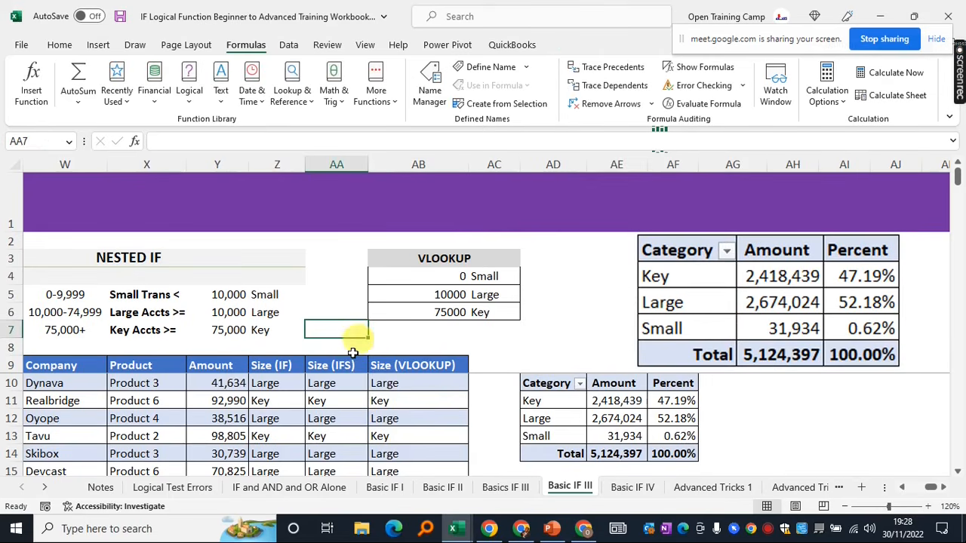
{"action": "left_click_drag", "start_coordinate": [276, 366], "coordinate": [461, 453]}
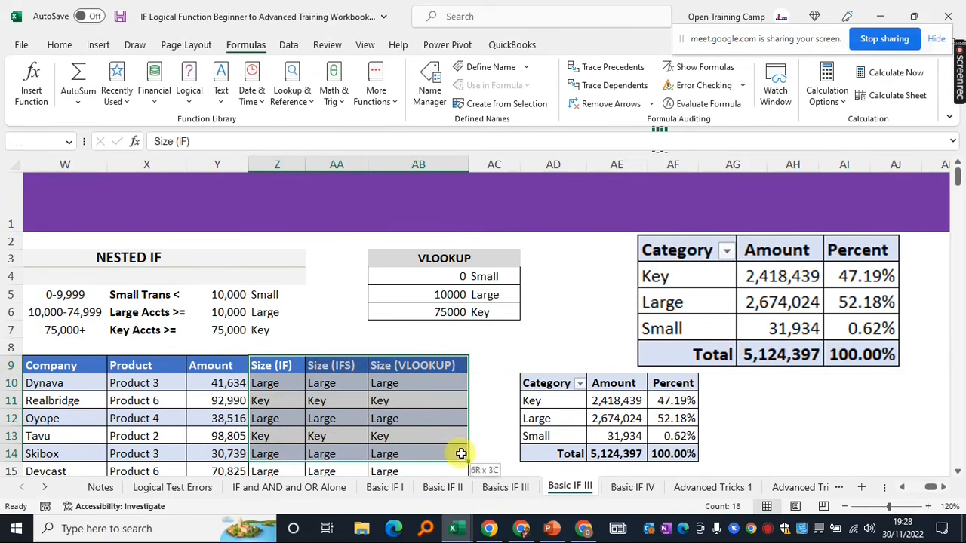
{"action": "left_click", "coordinate": [144, 385]}
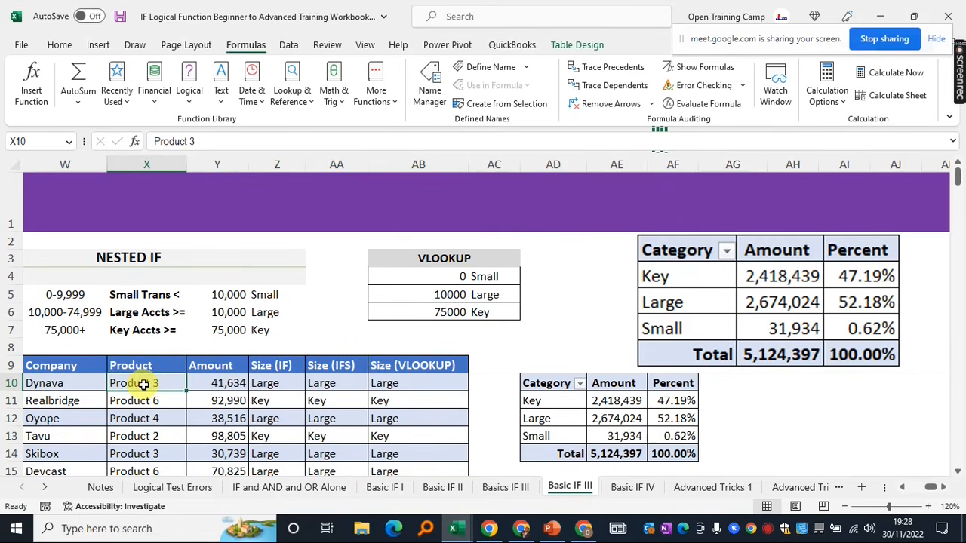
{"action": "left_click", "coordinate": [679, 276]}
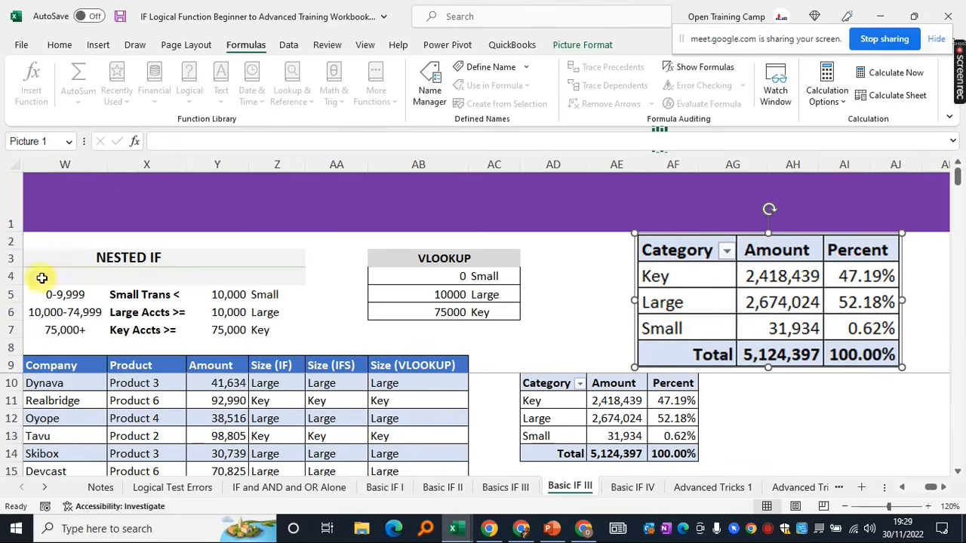
Inspect the NESTED IF thresholds, Size headings, company amounts and the 10,000 Small threshold
{"action": "left_click_drag", "start_coordinate": [62, 259], "coordinate": [154, 337]}
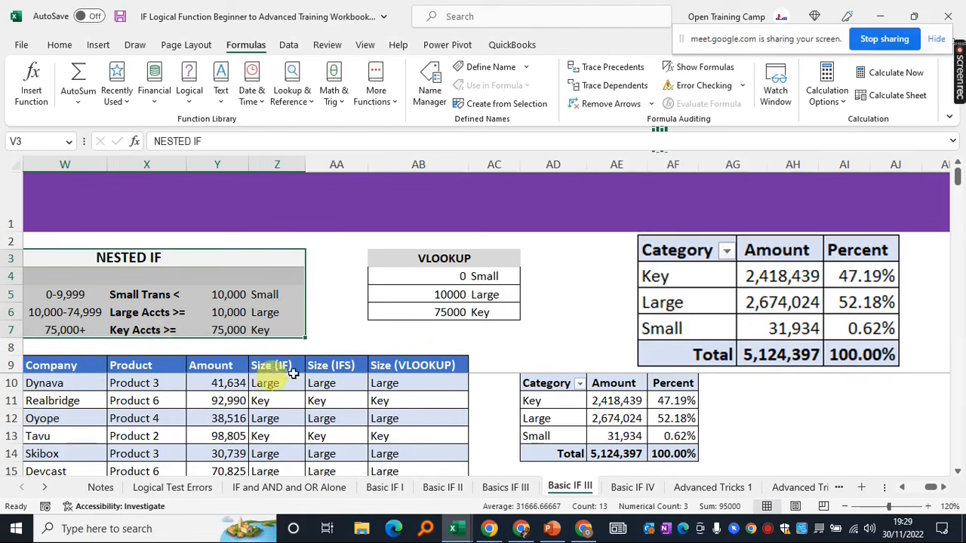
{"action": "left_click", "coordinate": [323, 365]}
{"action": "left_click", "coordinate": [424, 366]}
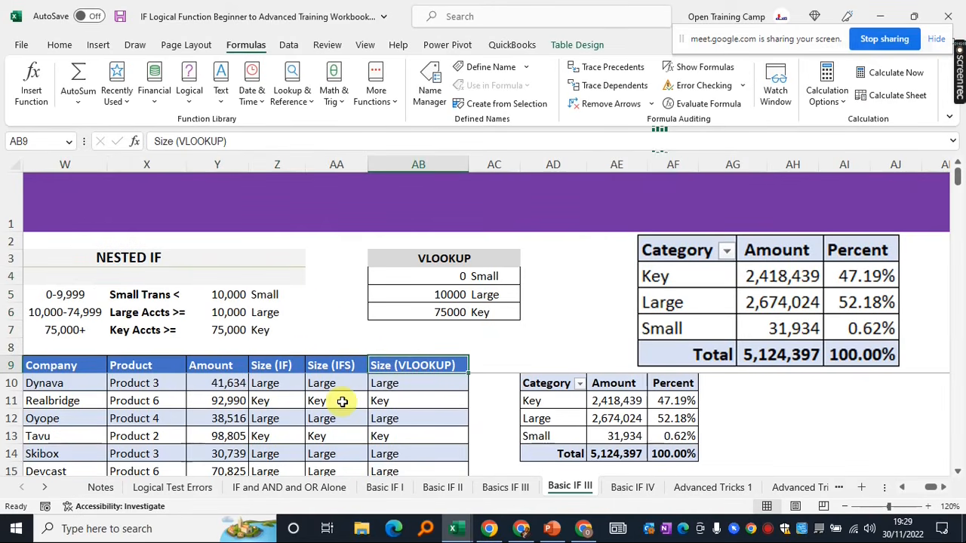
{"action": "left_click_drag", "start_coordinate": [48, 370], "coordinate": [176, 436]}
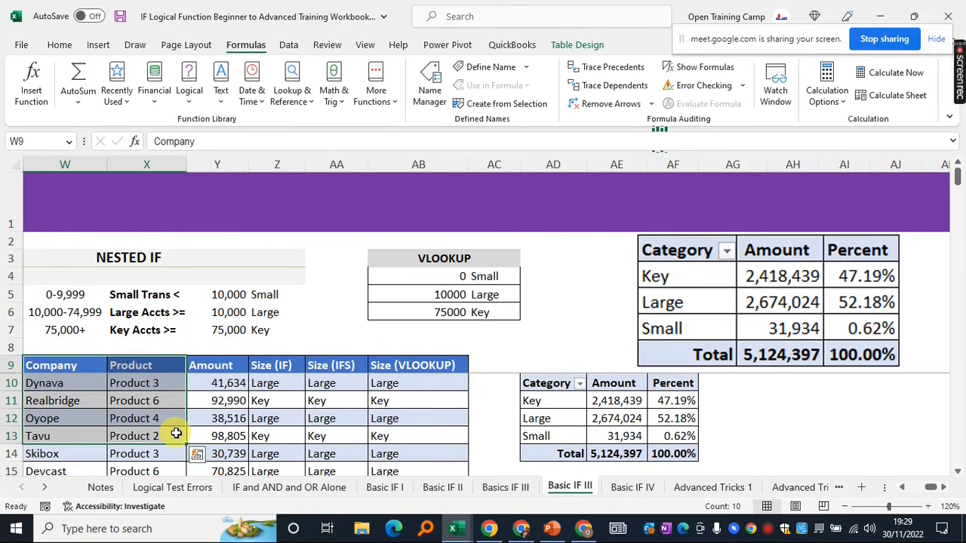
{"action": "left_click", "coordinate": [216, 384]}
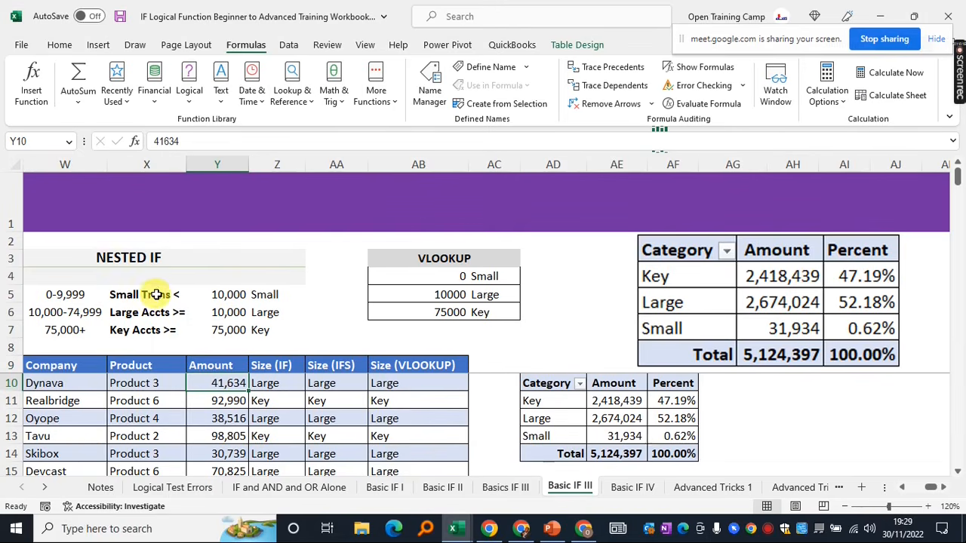
{"action": "left_click", "coordinate": [223, 294]}
{"action": "left_click", "coordinate": [272, 294]}
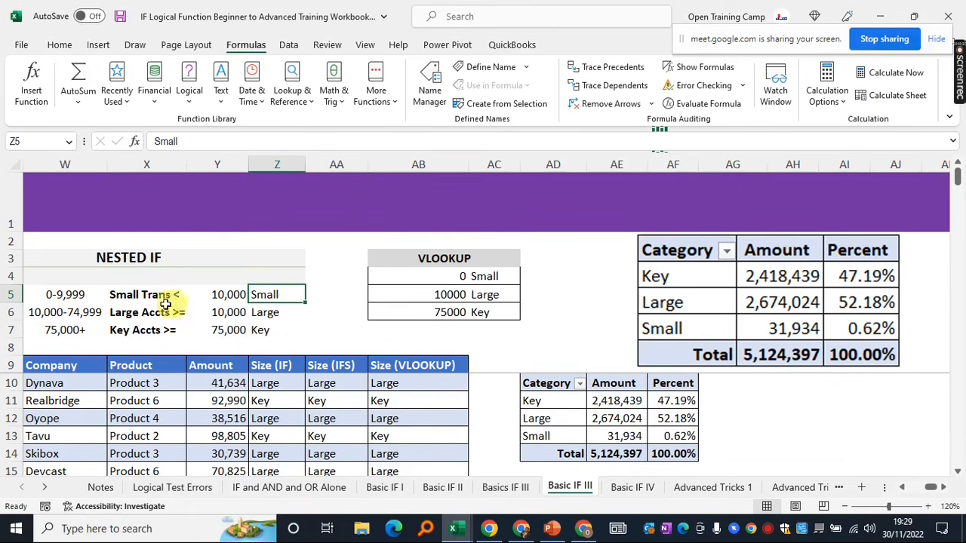
{"action": "left_click", "coordinate": [226, 313]}
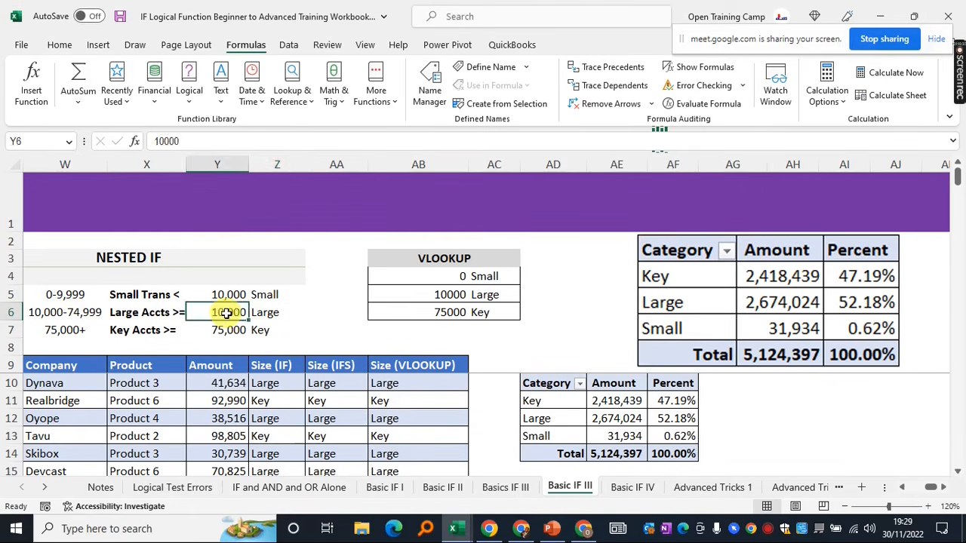
{"action": "left_click", "coordinate": [277, 314]}
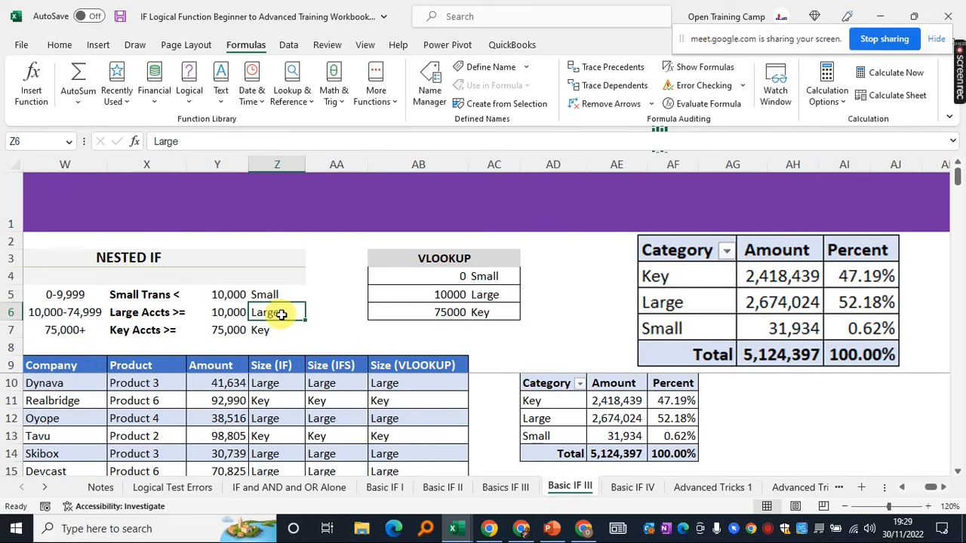
{"action": "left_click_drag", "start_coordinate": [71, 293], "coordinate": [271, 330]}
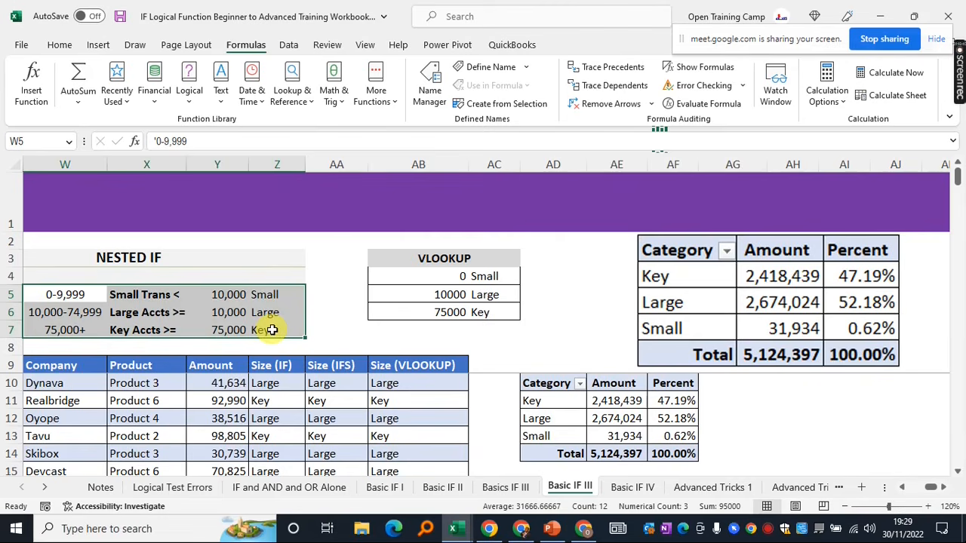
{"action": "left_click", "coordinate": [224, 296]}
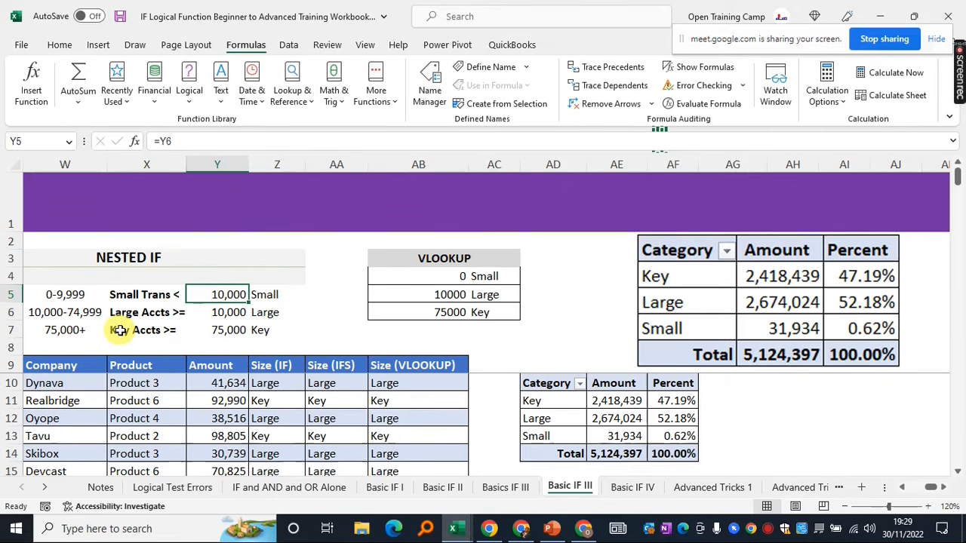
{"action": "left_click", "coordinate": [270, 332]}
{"action": "left_click", "coordinate": [128, 327]}
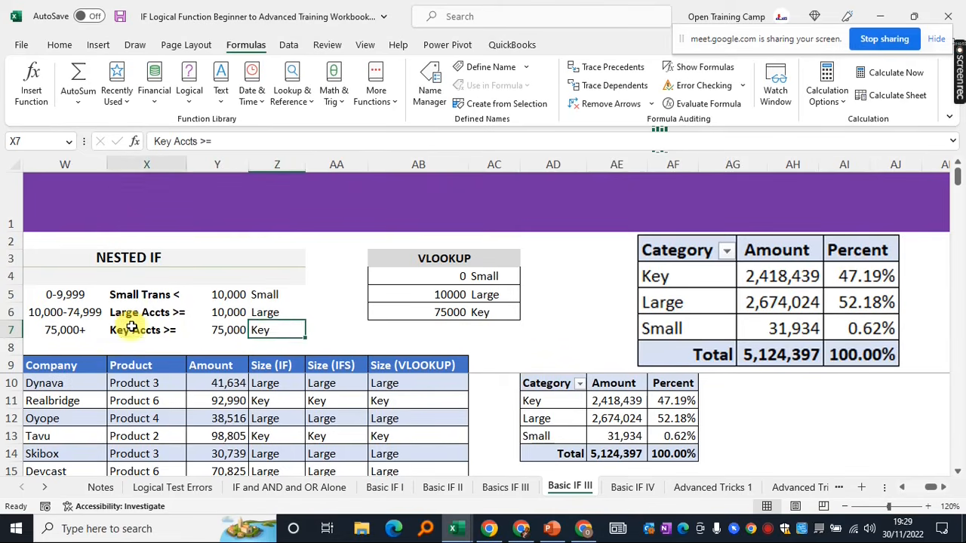
{"action": "left_click", "coordinate": [216, 331]}
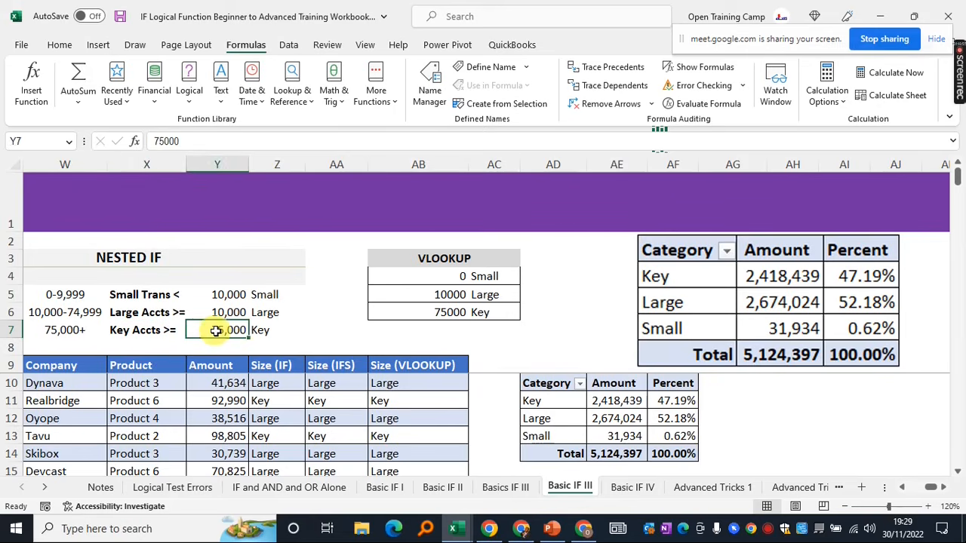
{"action": "left_click", "coordinate": [309, 329]}
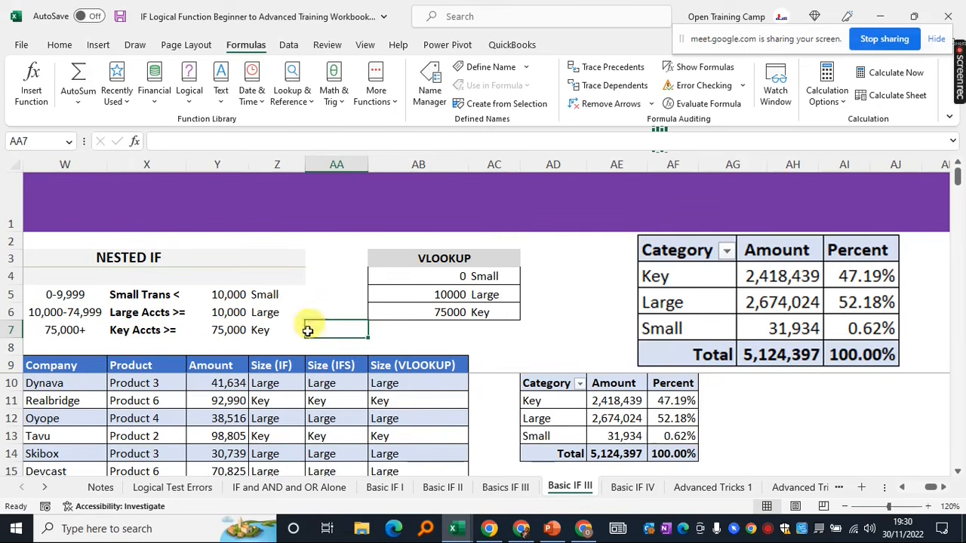
{"action": "left_click", "coordinate": [273, 384]}
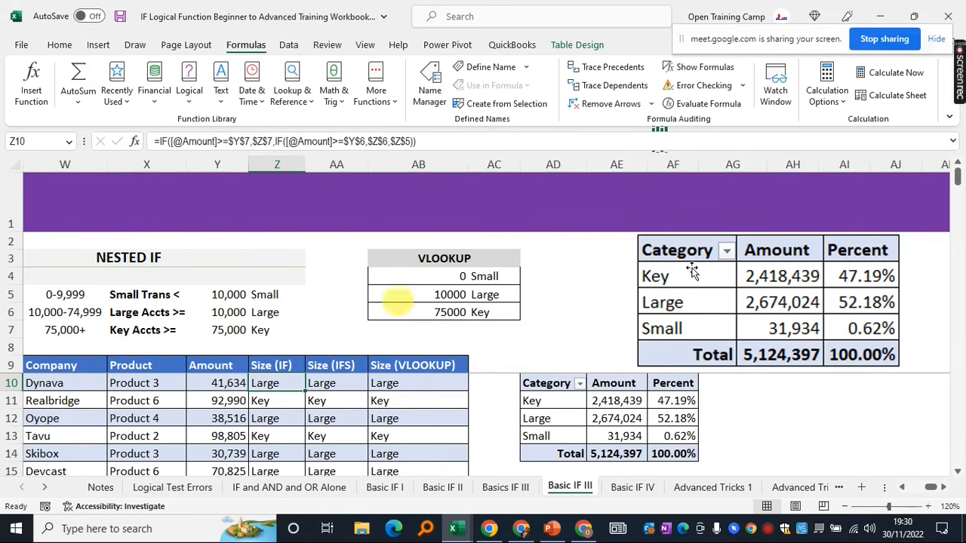
{"action": "left_click", "coordinate": [733, 298]}
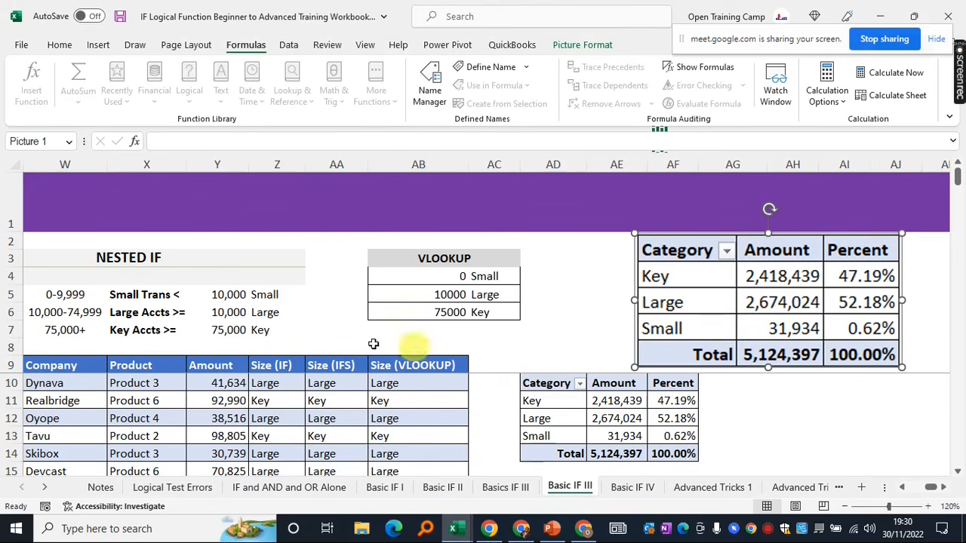
{"action": "left_click", "coordinate": [264, 382]}
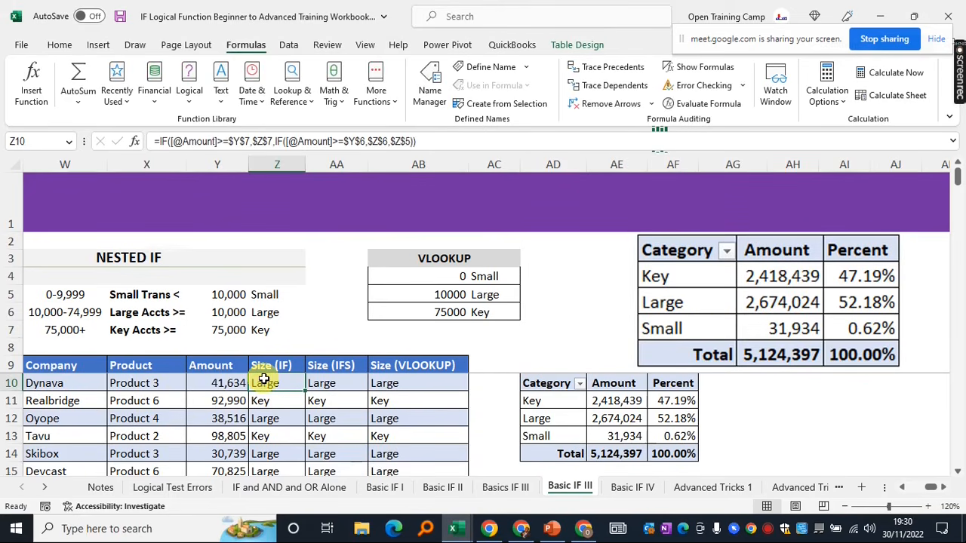
Clear all Size (IF) results and return to the top of the column
{"action": "key", "text": "ctrl+shift+Down"}
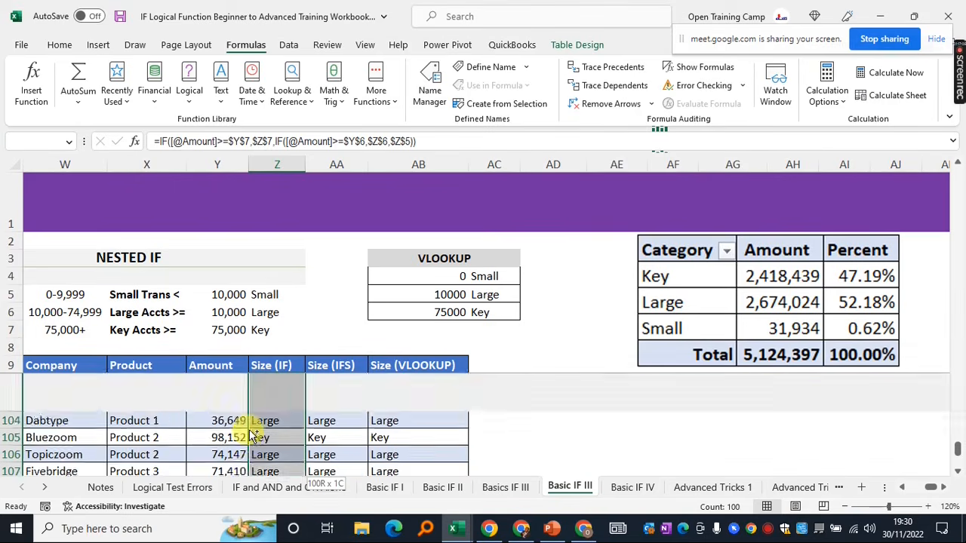
{"action": "key", "text": "Delete"}
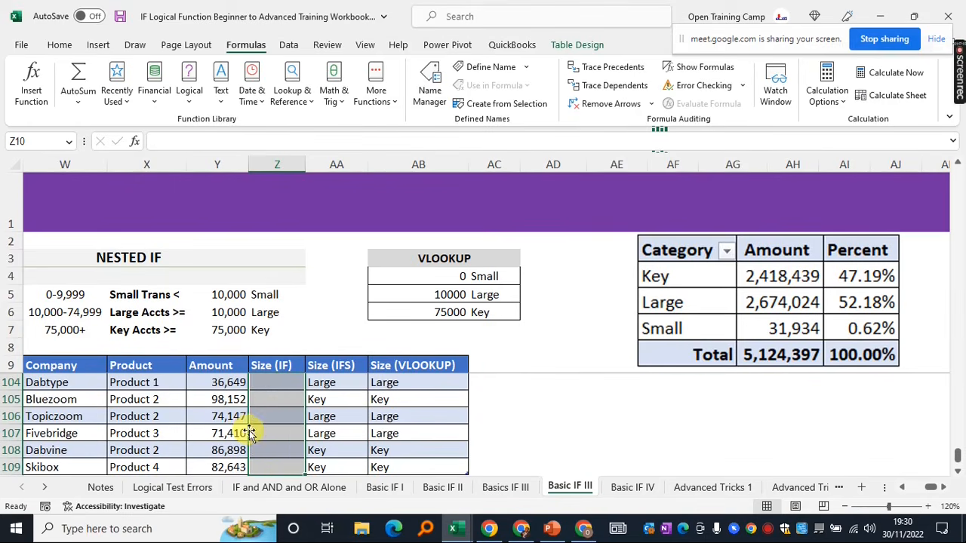
{"action": "left_click", "coordinate": [276, 464]}
{"action": "key", "text": "ctrl+Up"}
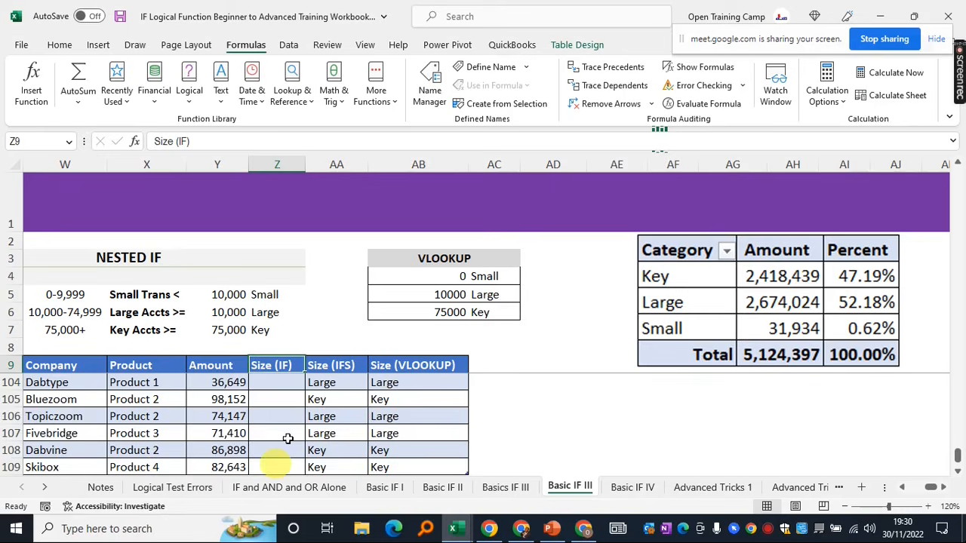
{"action": "scroll", "coordinate": [288, 439], "scroll_direction": "up", "scroll_amount": 4}
{"action": "left_click_drag", "start_coordinate": [957, 405], "coordinate": [957, 161]}
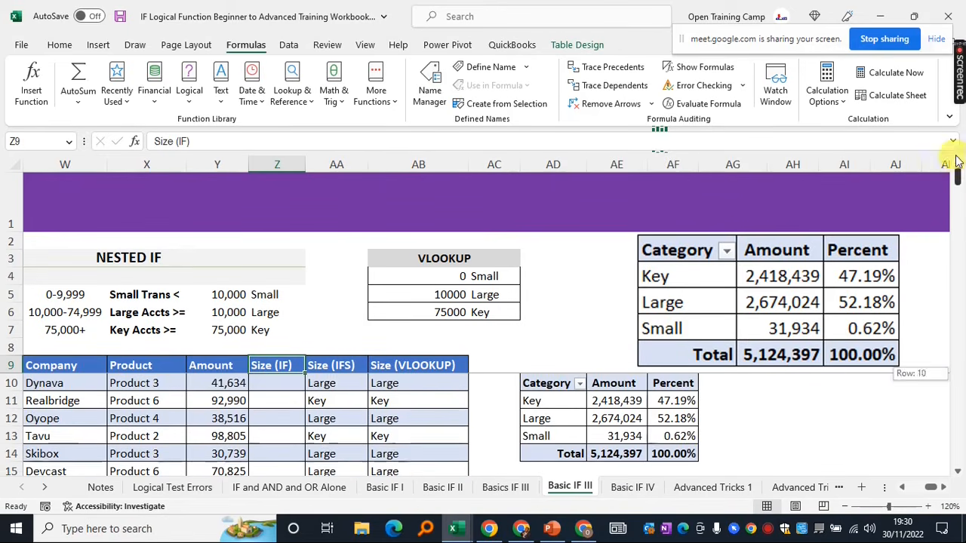
Clear all Size (IFS) results down the column
{"action": "left_click", "coordinate": [321, 383]}
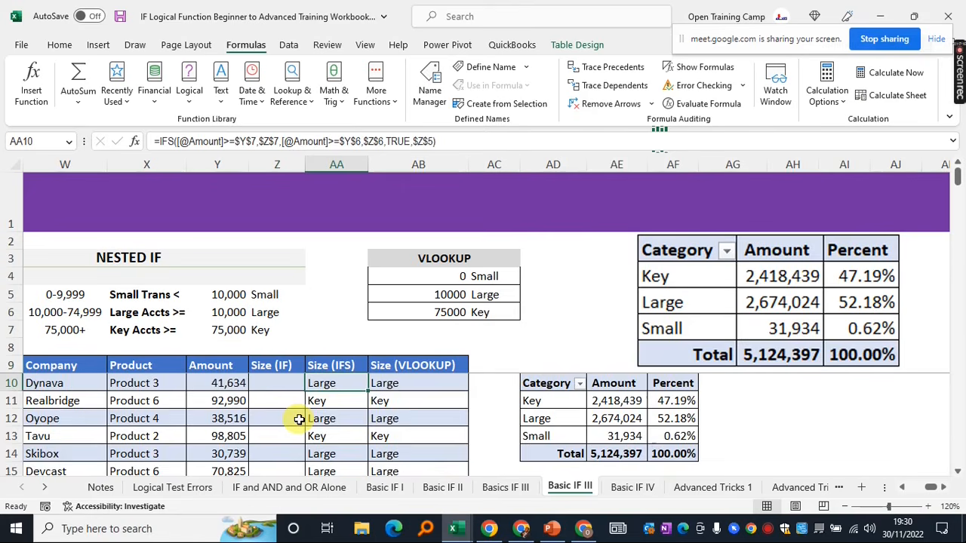
{"action": "key", "text": "ctrl+shift+Down"}
{"action": "key", "text": "Delete"}
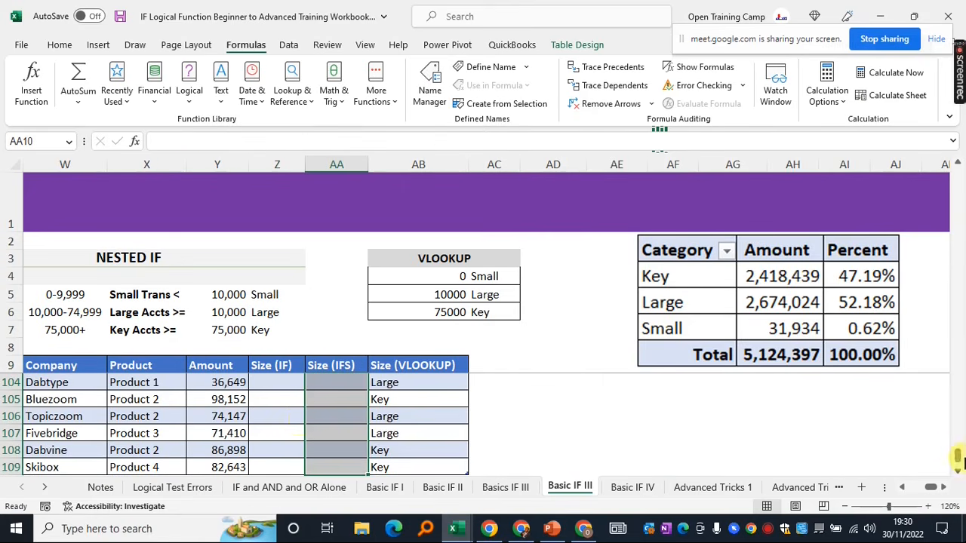
{"action": "left_click_drag", "start_coordinate": [957, 455], "coordinate": [942, 134]}
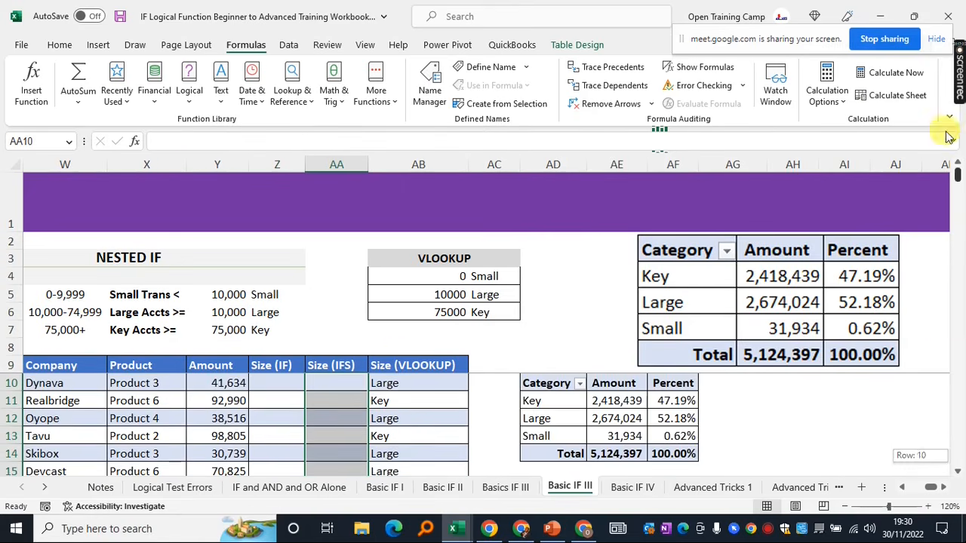
Clear all Size (VLOOKUP) results and reselect Z10
{"action": "left_click", "coordinate": [405, 384]}
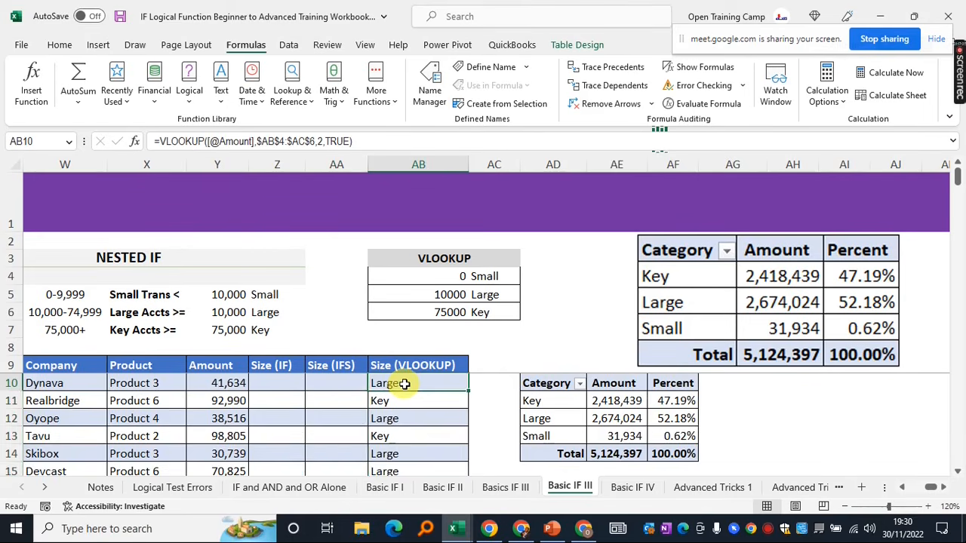
{"action": "key", "text": "ctrl+shift+Down"}
{"action": "key", "text": "Delete"}
{"action": "left_click_drag", "start_coordinate": [957, 455], "coordinate": [953, 145]}
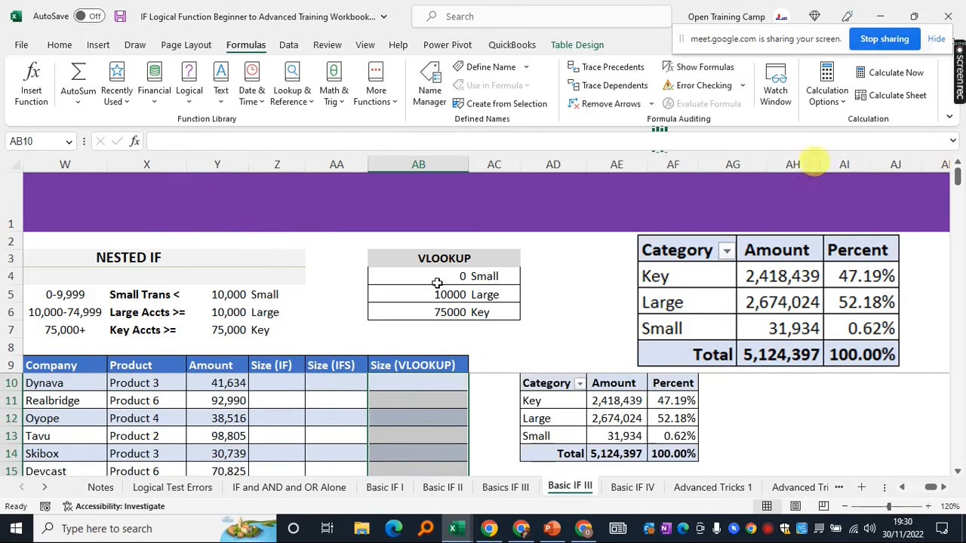
{"action": "left_click", "coordinate": [278, 384]}
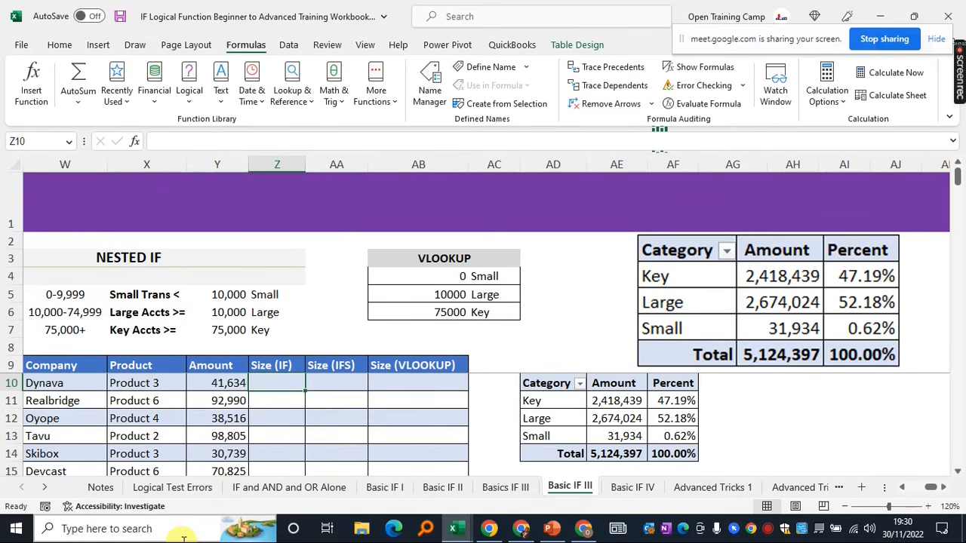
{"action": "type", "text": "=IF("}
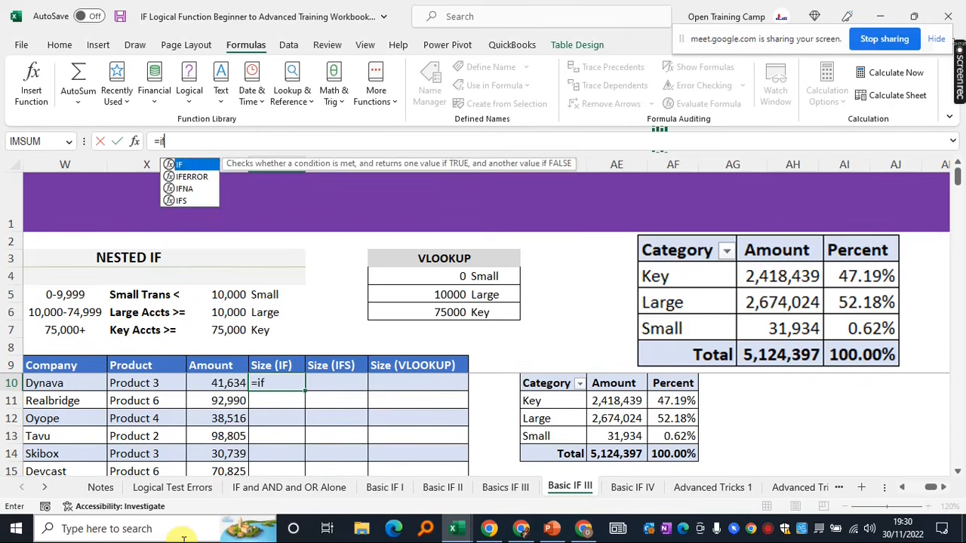
{"action": "left_click", "coordinate": [205, 383]}
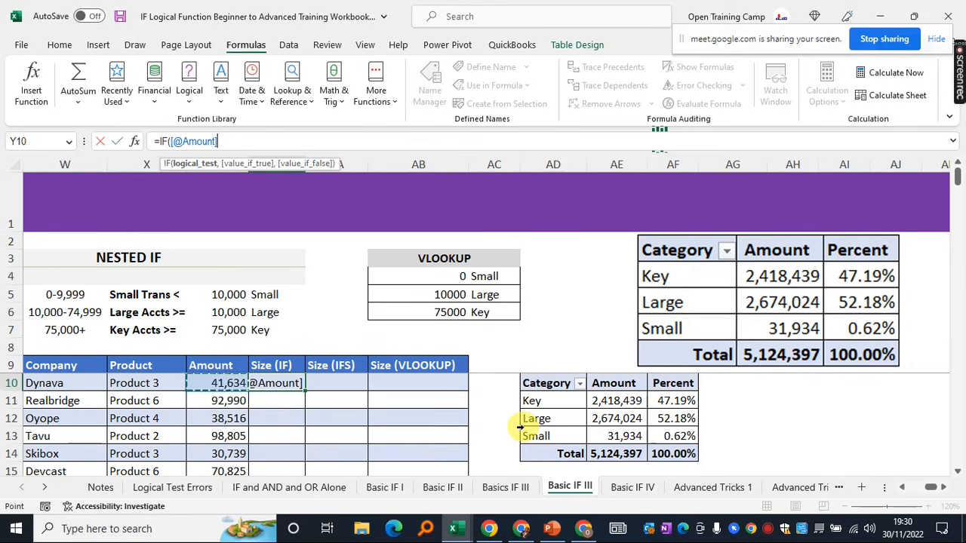
{"action": "type", "text": ">="}
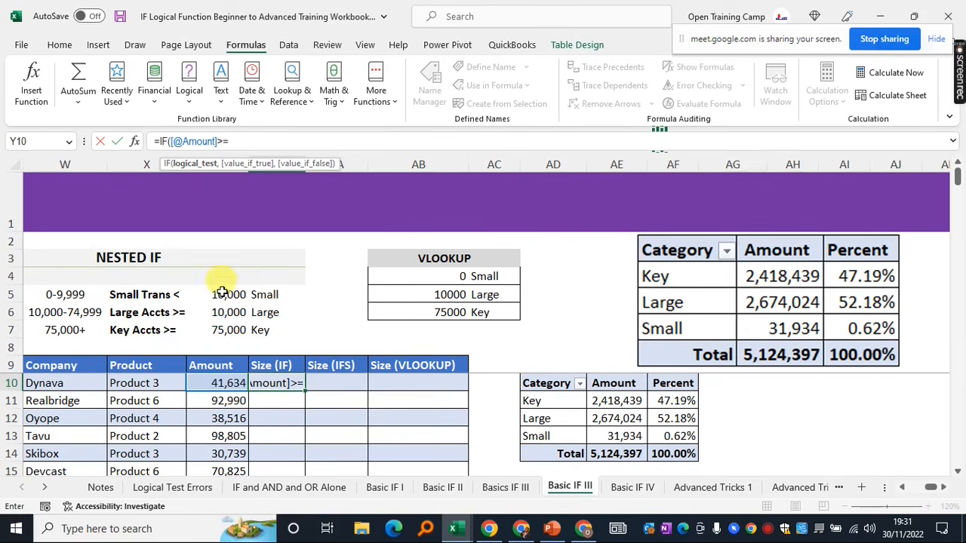
{"action": "left_click", "coordinate": [212, 330]}
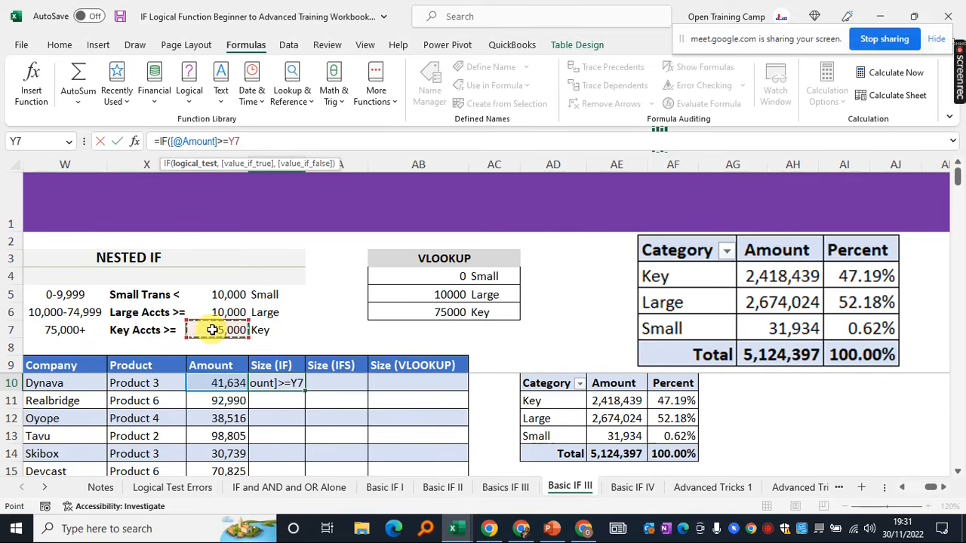
{"action": "key", "text": "F4"}
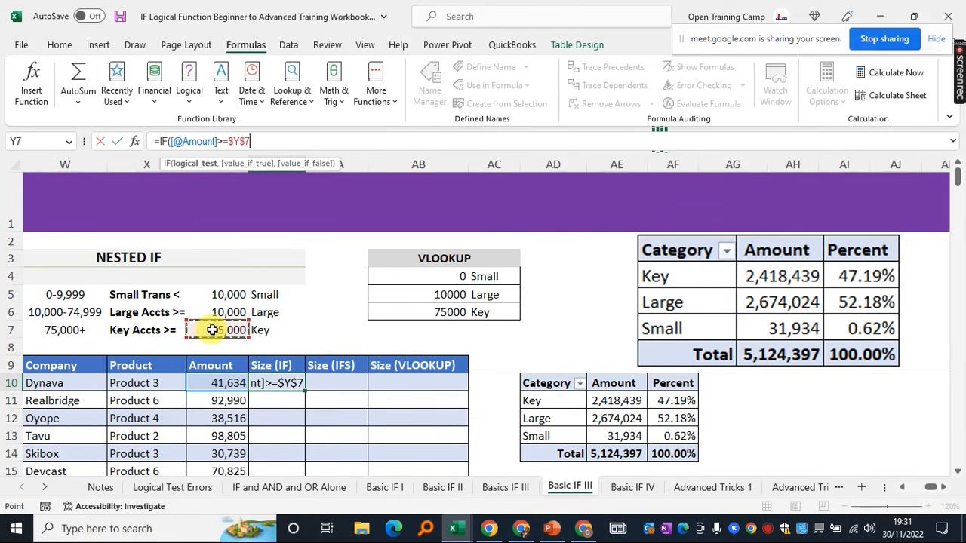
{"action": "type", "text": ","}
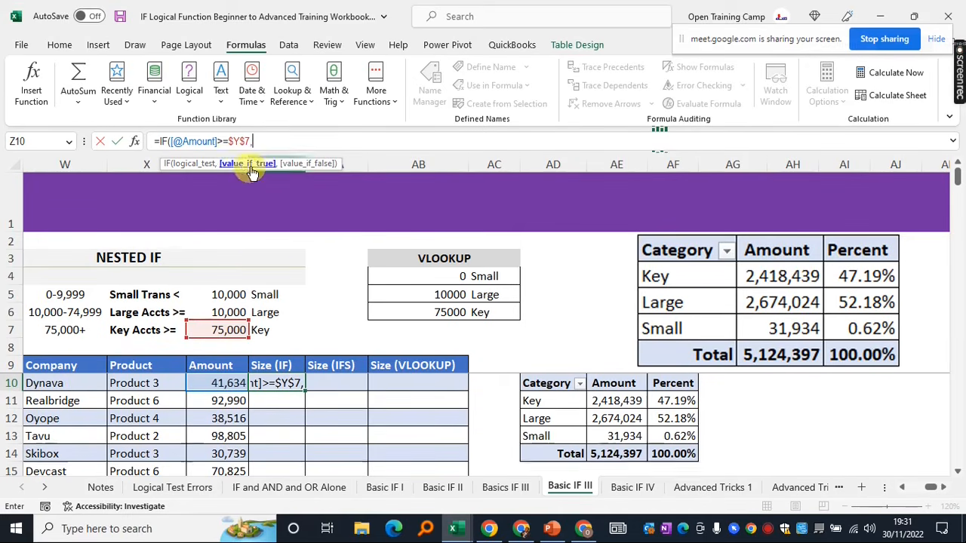
{"action": "left_click", "coordinate": [266, 330]}
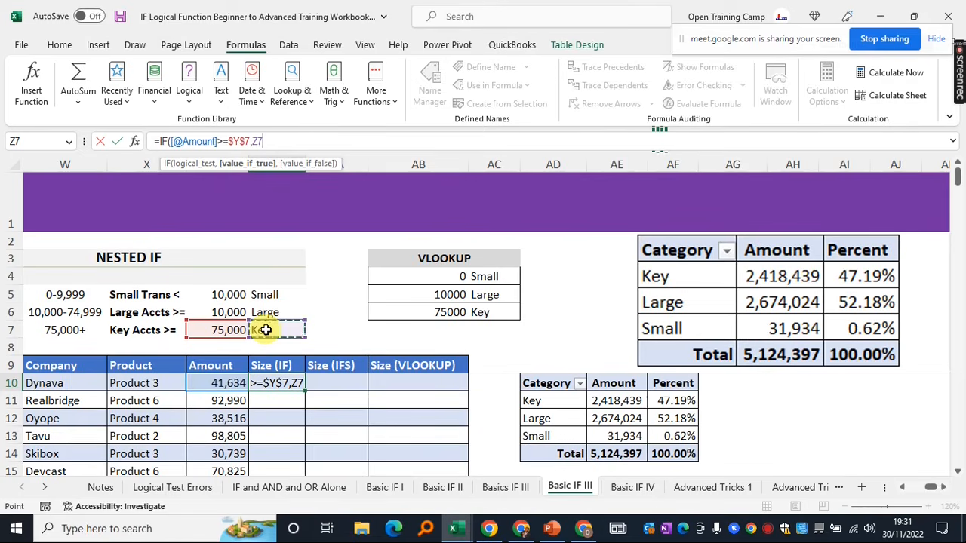
{"action": "key", "text": "F4"}
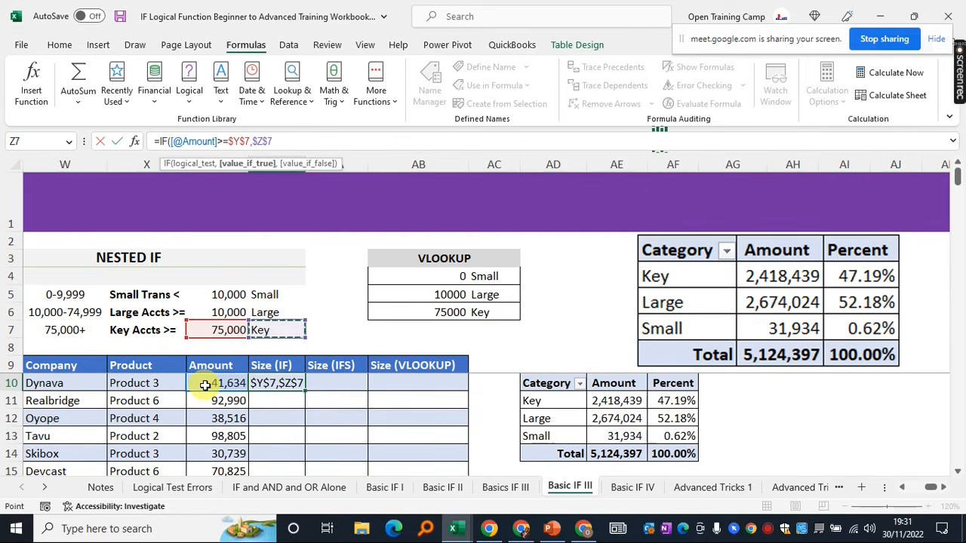
{"action": "type", "text": ","}
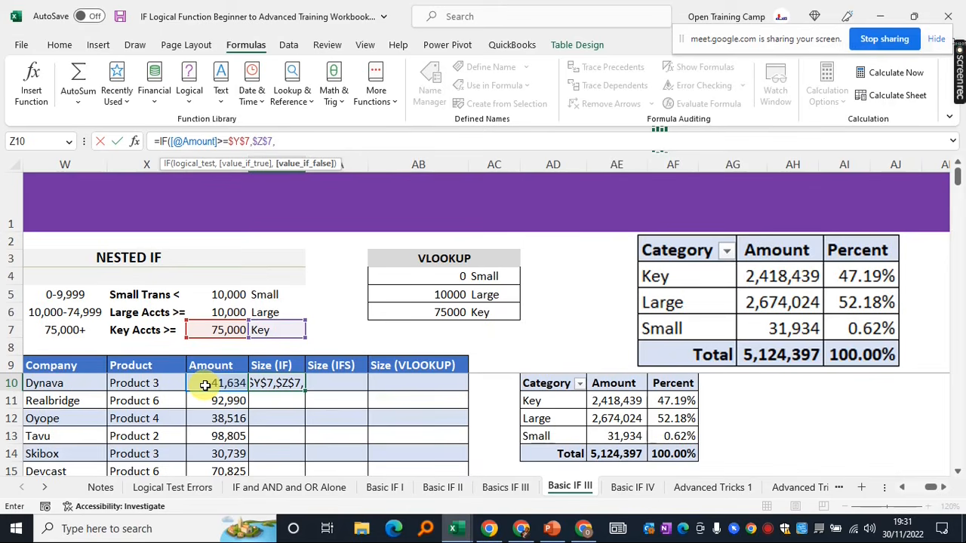
{"action": "type", "text": "if"}
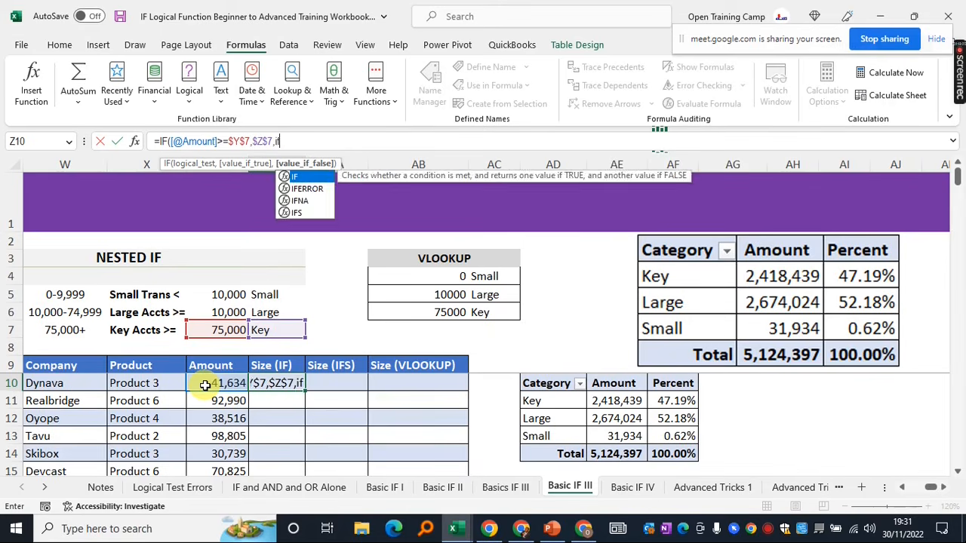
{"action": "key", "text": "Tab"}
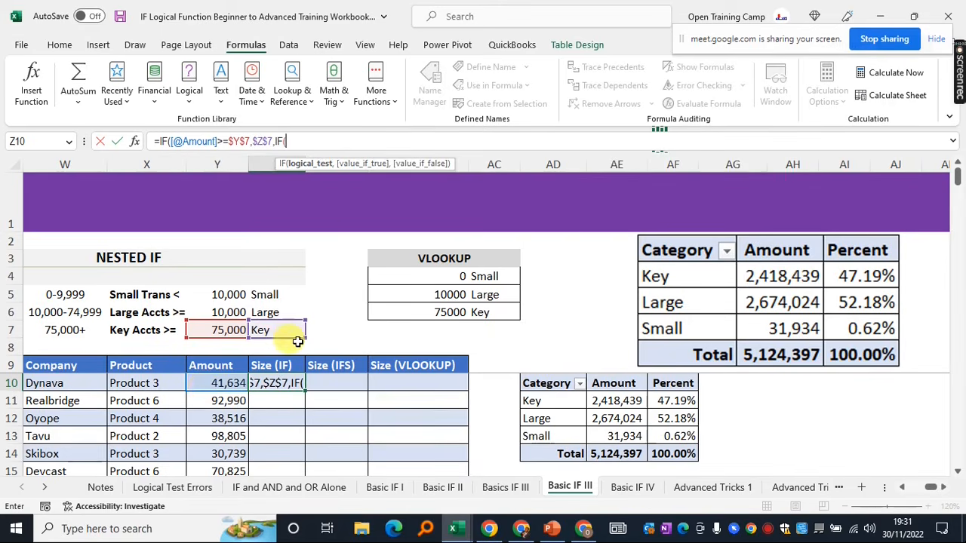
{"action": "left_click", "coordinate": [210, 383]}
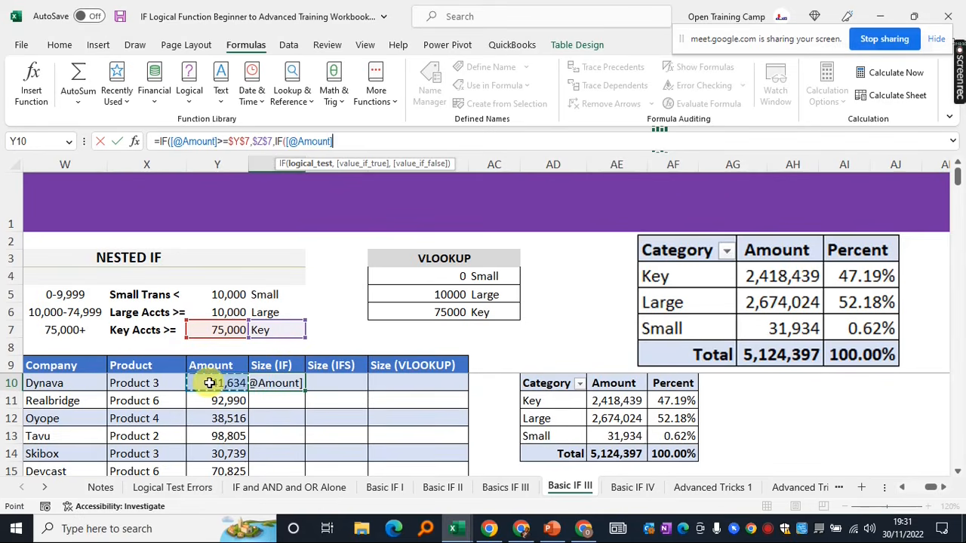
{"action": "type", "text": ">="}
{"action": "left_click", "coordinate": [215, 313]}
{"action": "key", "text": "F4"}
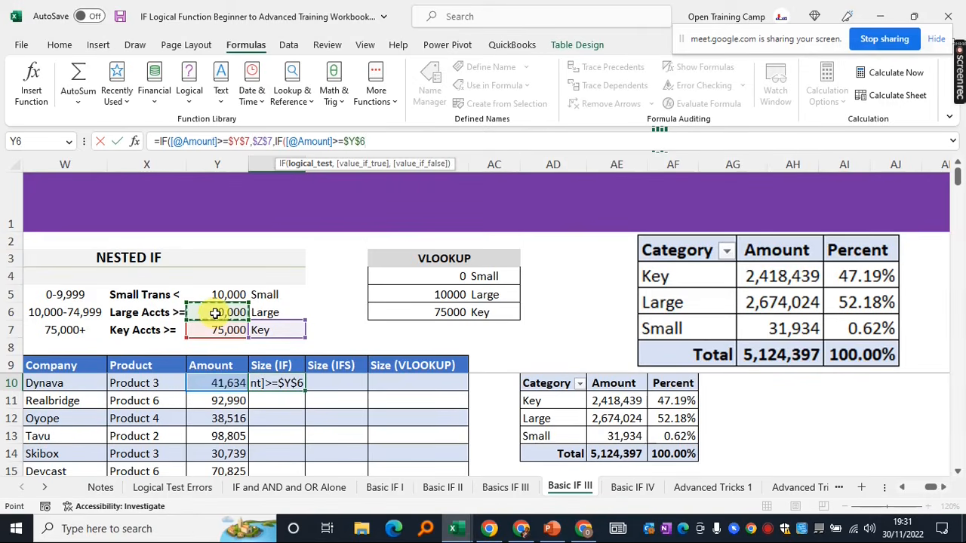
{"action": "type", "text": ","}
{"action": "left_click", "coordinate": [279, 311]}
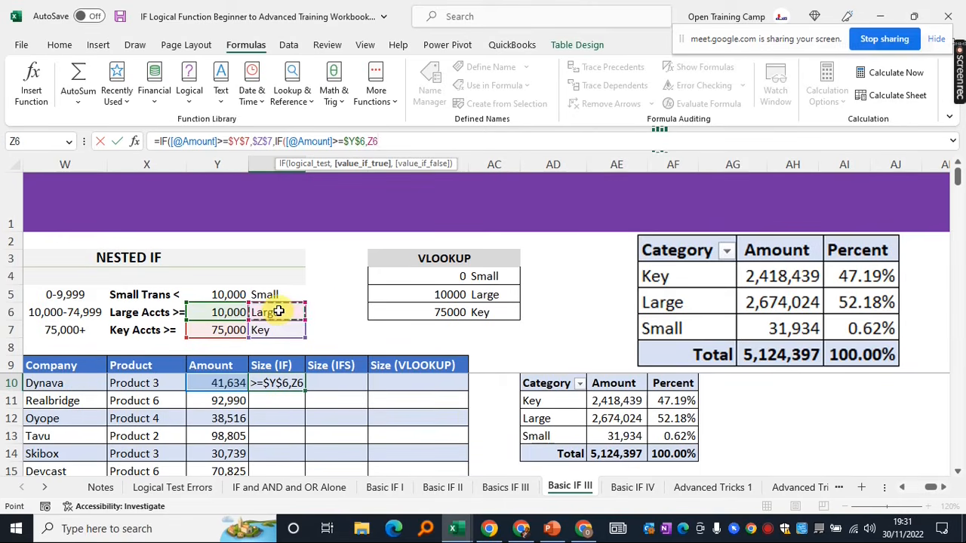
{"action": "key", "text": "F4"}
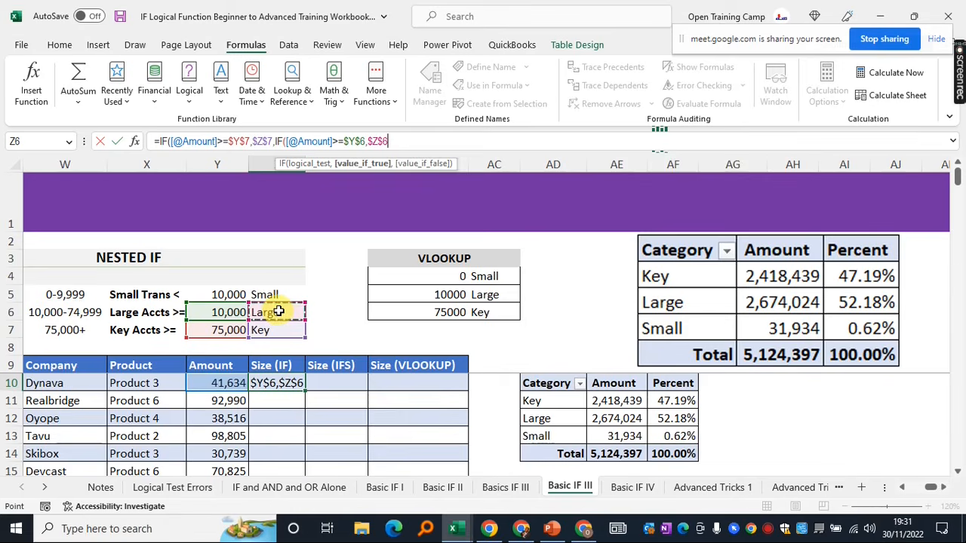
{"action": "type", "text": ","}
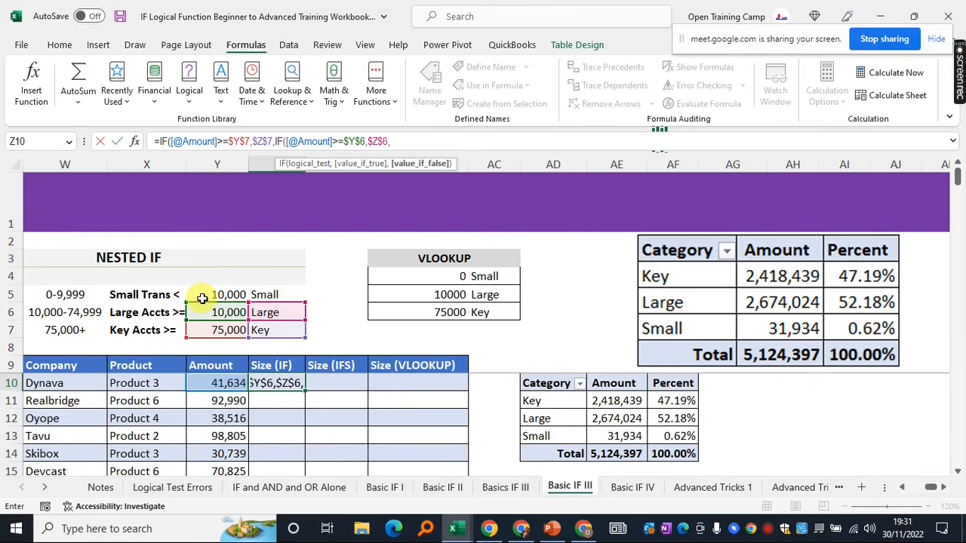
{"action": "left_click", "coordinate": [271, 294]}
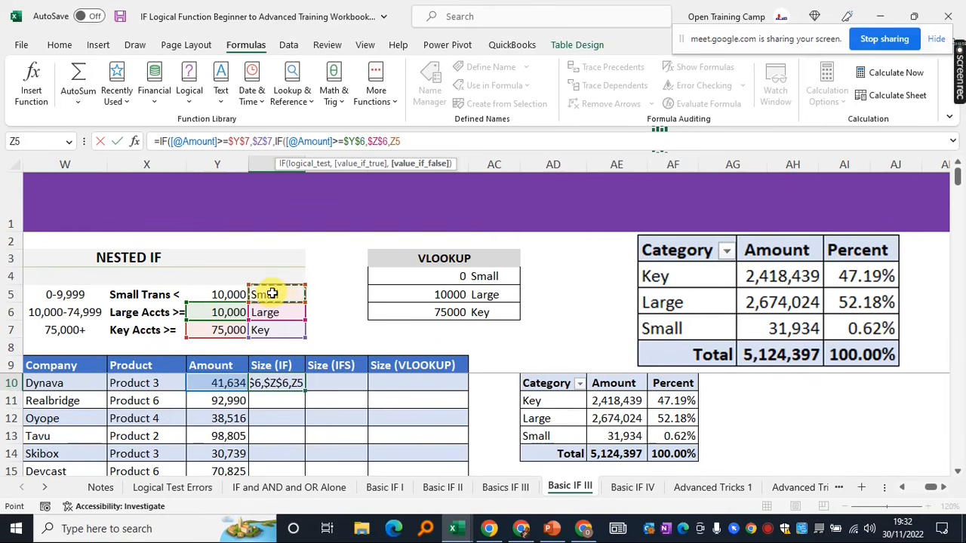
{"action": "key", "text": "F4"}
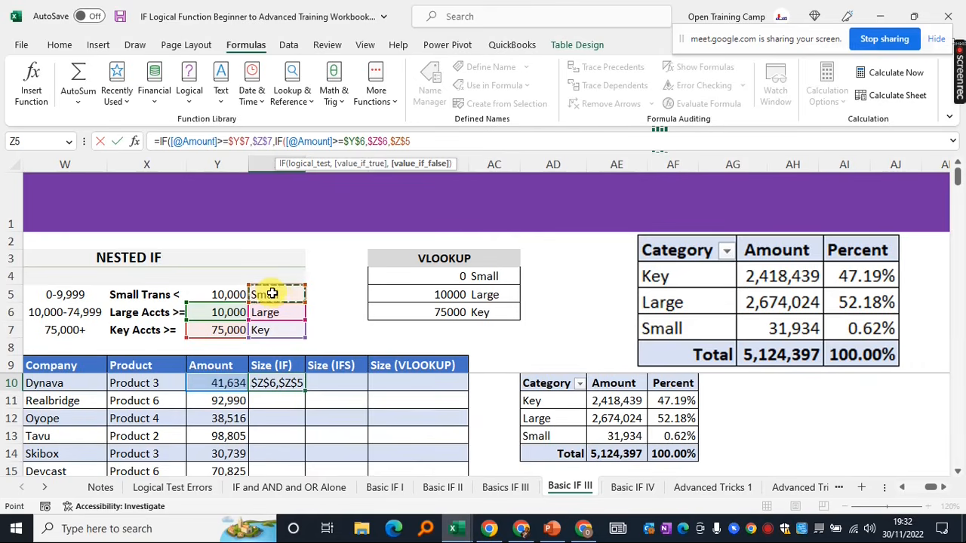
{"action": "type", "text": ")"}
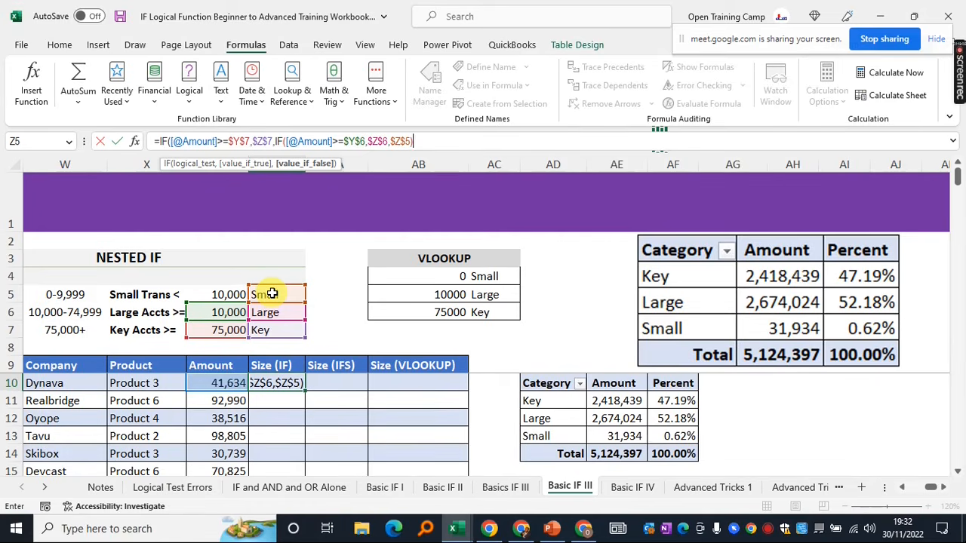
{"action": "type", "text": ")"}
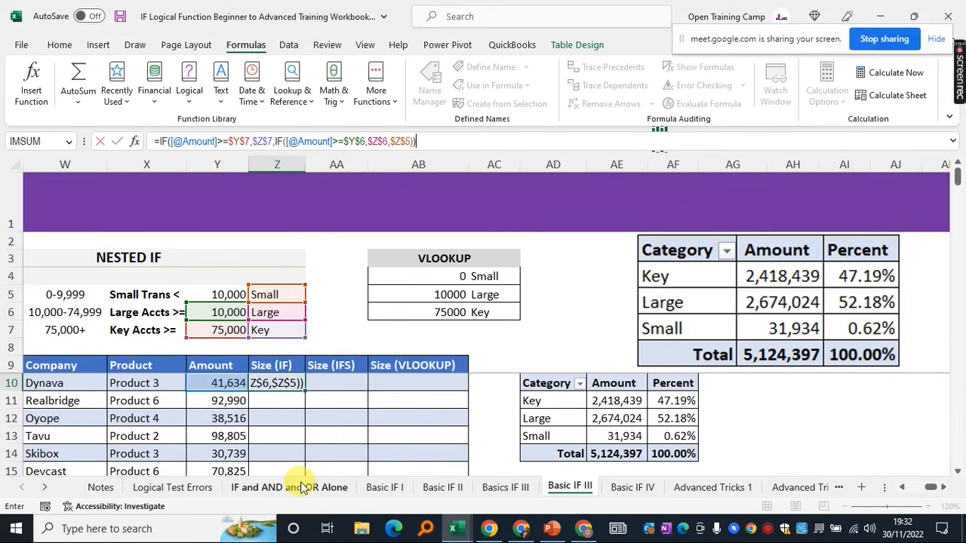
{"action": "key", "text": "Return"}
{"action": "left_click", "coordinate": [274, 383]}
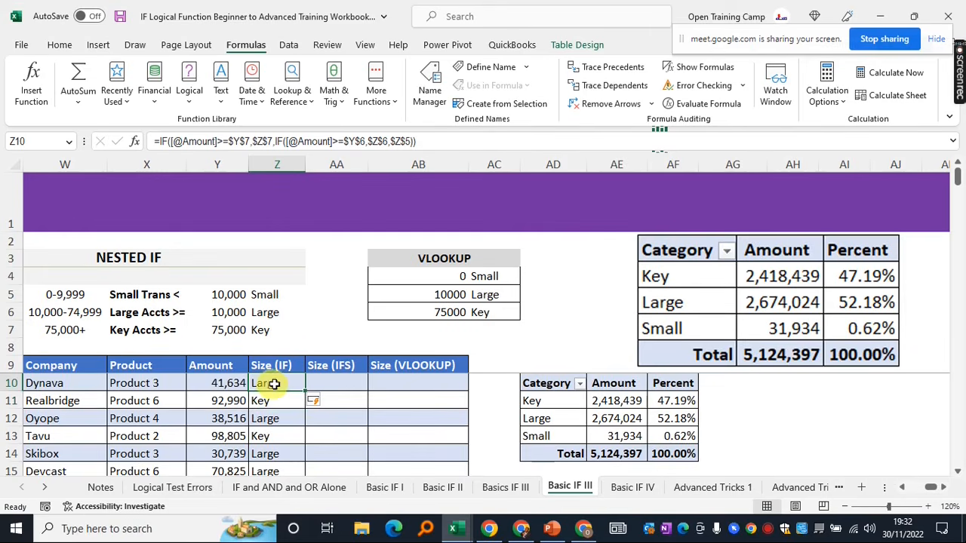
{"action": "scroll", "coordinate": [279, 436], "scroll_direction": "down", "scroll_amount": 1}
{"action": "scroll", "coordinate": [280, 435], "scroll_direction": "down", "scroll_amount": 3}
{"action": "scroll", "coordinate": [280, 435], "scroll_direction": "up", "scroll_amount": 4}
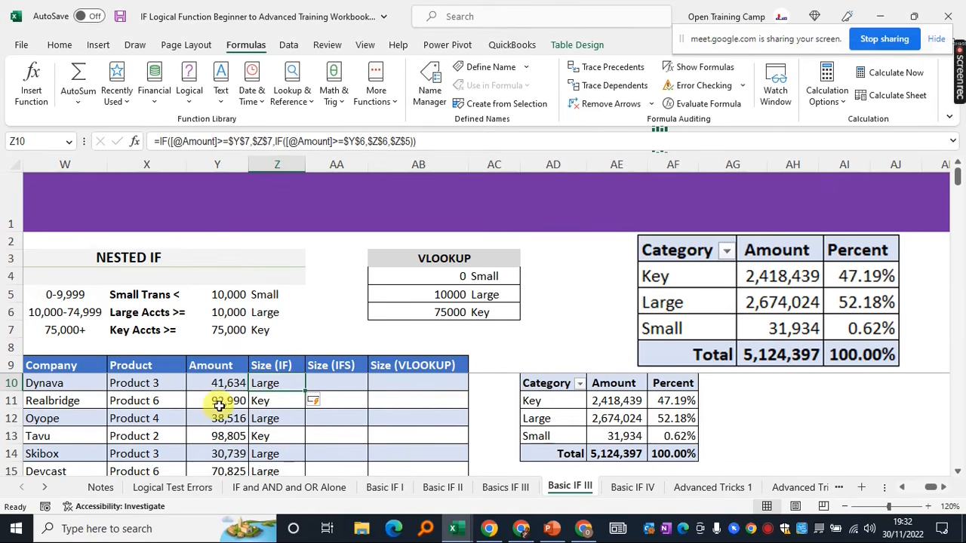
{"action": "scroll", "coordinate": [262, 420], "scroll_direction": "down", "scroll_amount": 2}
{"action": "scroll", "coordinate": [264, 425], "scroll_direction": "up", "scroll_amount": 2}
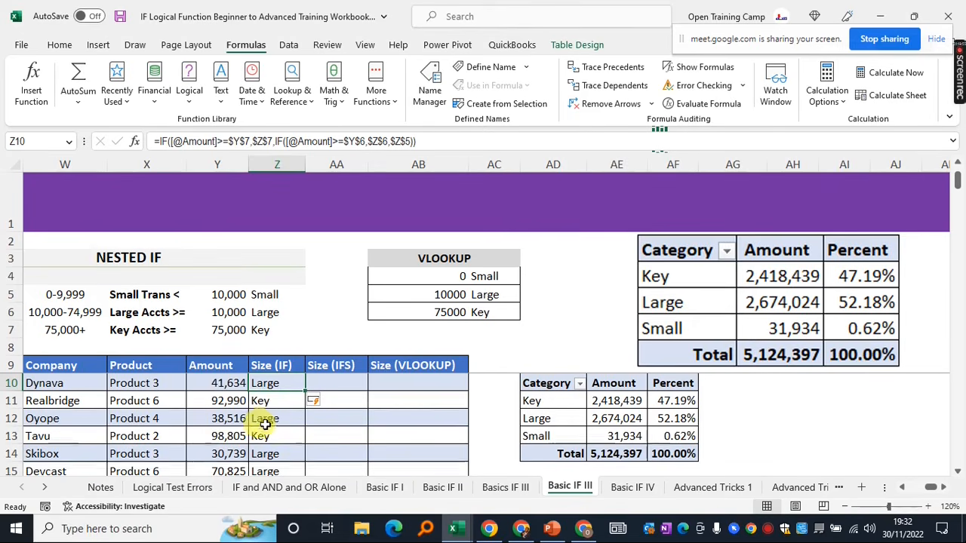
{"action": "scroll", "coordinate": [266, 425], "scroll_direction": "down", "scroll_amount": 5}
{"action": "scroll", "coordinate": [269, 427], "scroll_direction": "up", "scroll_amount": 5}
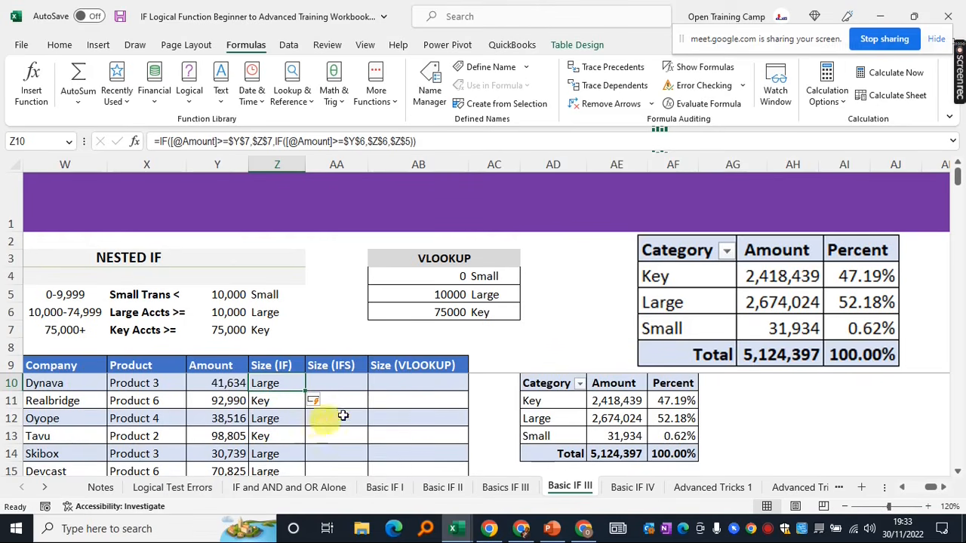
{"action": "left_click", "coordinate": [215, 383]}
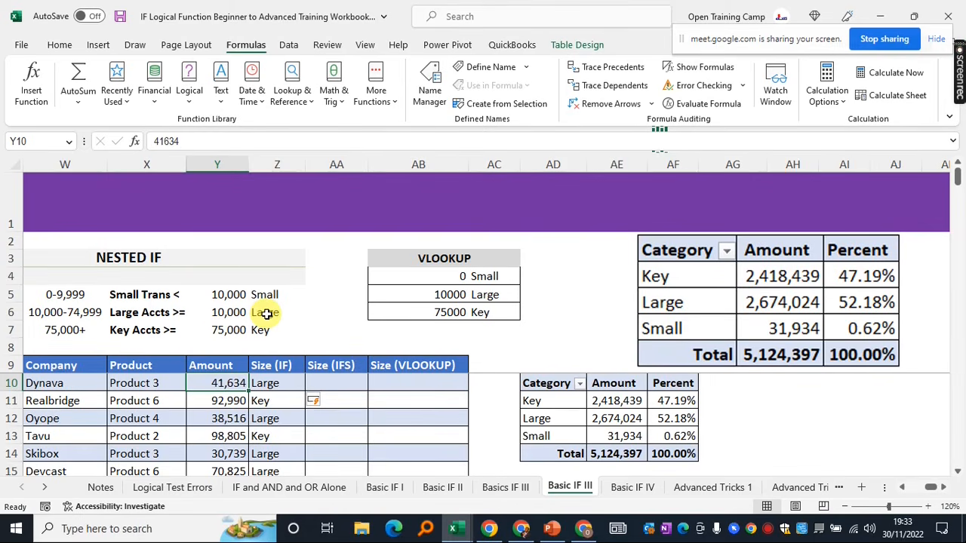
{"action": "left_click", "coordinate": [273, 383]}
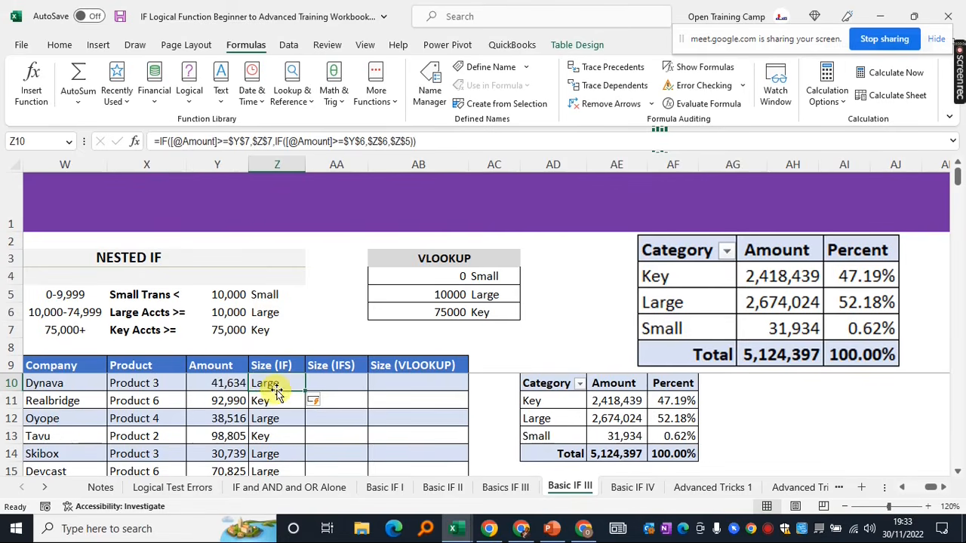
{"action": "left_click", "coordinate": [225, 402]}
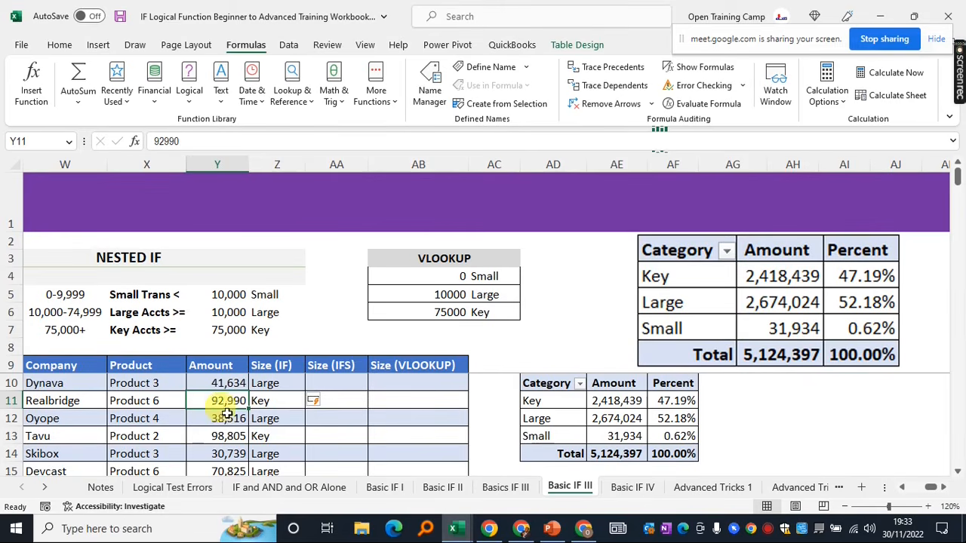
{"action": "left_click", "coordinate": [267, 401]}
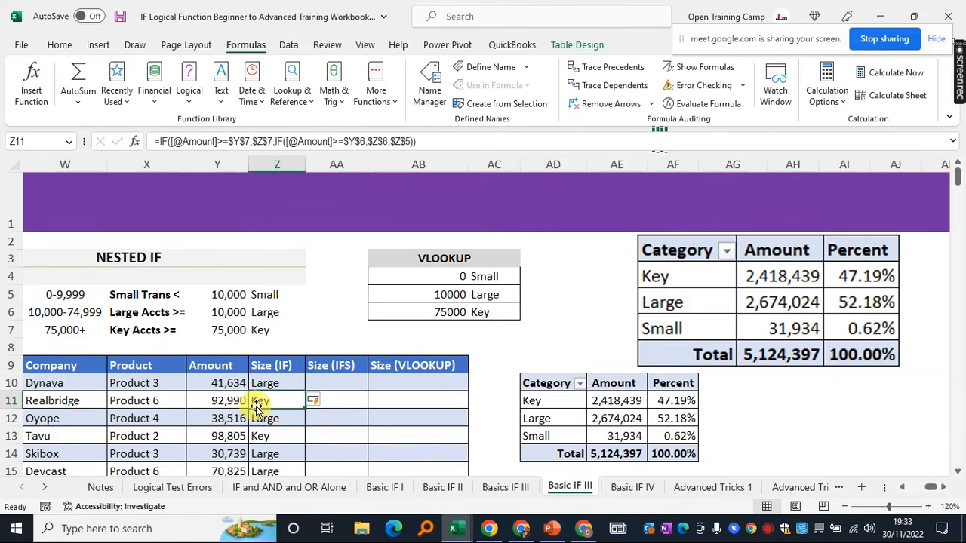
{"action": "scroll", "coordinate": [255, 404], "scroll_direction": "down", "scroll_amount": 3}
{"action": "scroll", "coordinate": [257, 406], "scroll_direction": "down", "scroll_amount": 6}
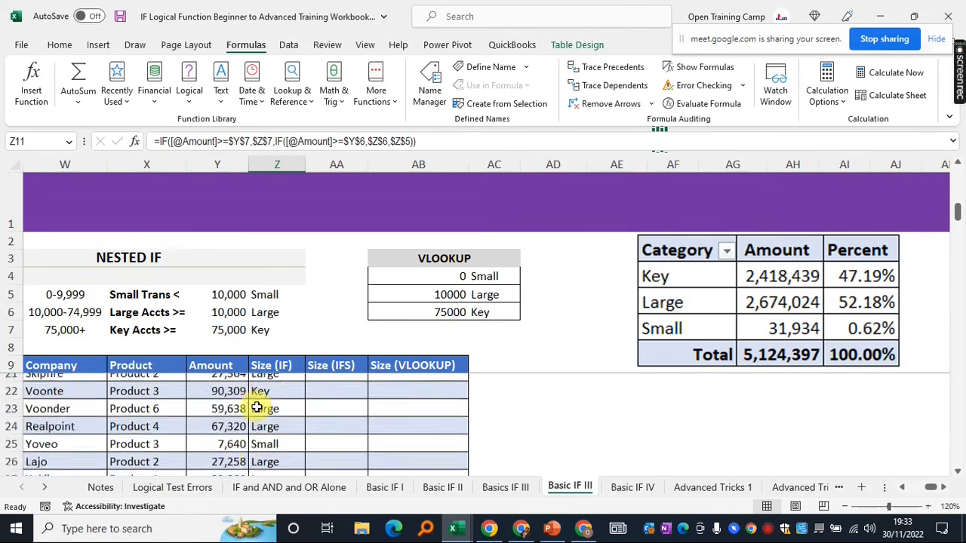
{"action": "scroll", "coordinate": [256, 406], "scroll_direction": "down", "scroll_amount": 3}
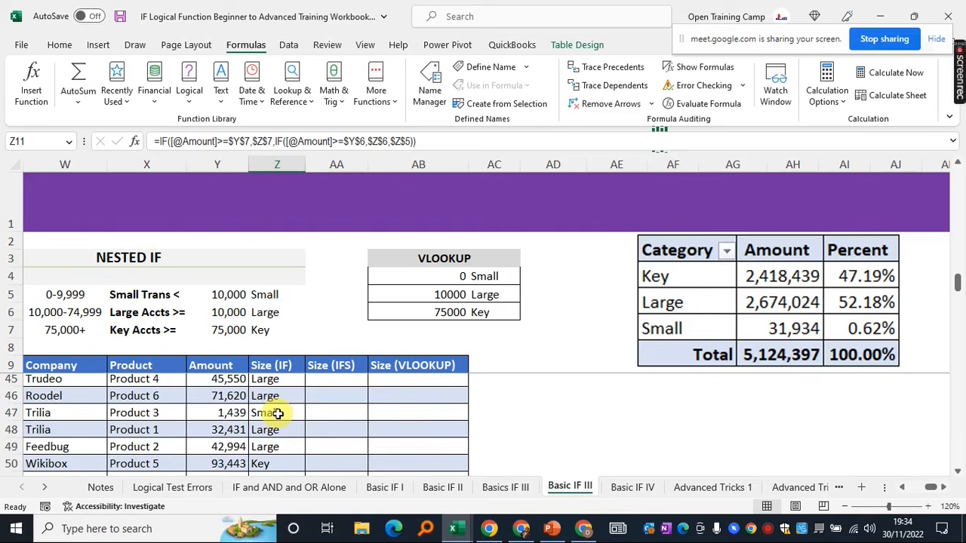
{"action": "scroll", "coordinate": [278, 413], "scroll_direction": "up", "scroll_amount": 12}
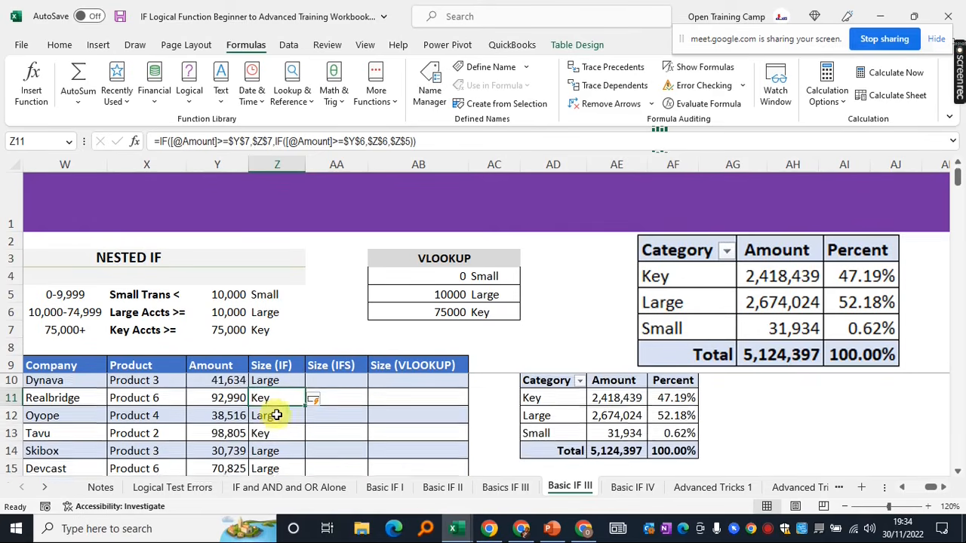
{"action": "left_click_drag", "start_coordinate": [280, 365], "coordinate": [289, 430]}
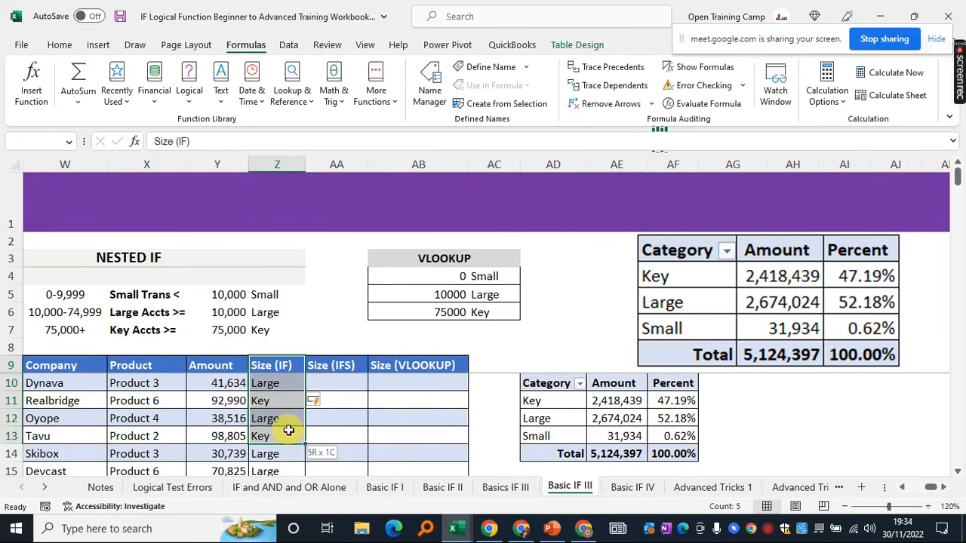
Select a cell in the company data table and bring up the Insert ribbon options
{"action": "left_click", "coordinate": [277, 381]}
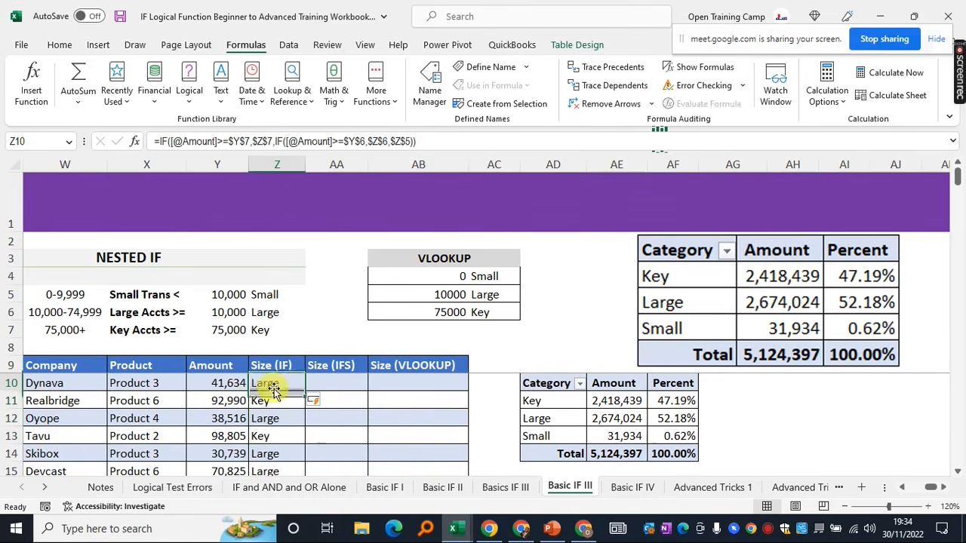
{"action": "left_click", "coordinate": [770, 297]}
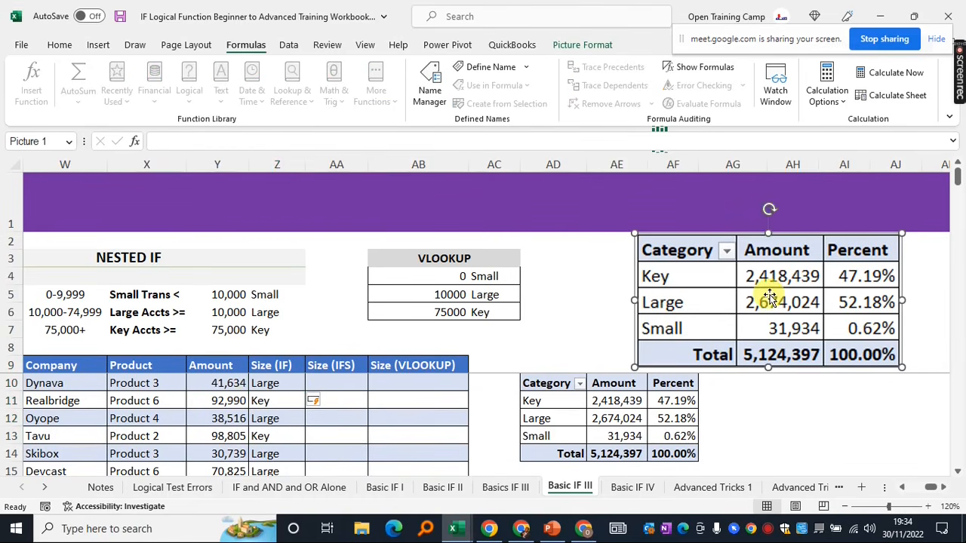
{"action": "left_click", "coordinate": [337, 379]}
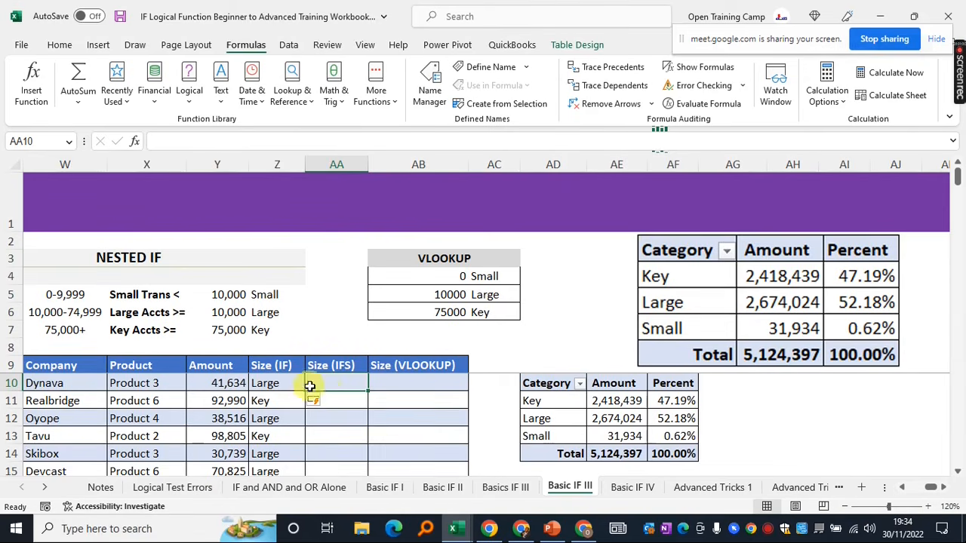
{"action": "left_click", "coordinate": [65, 405]}
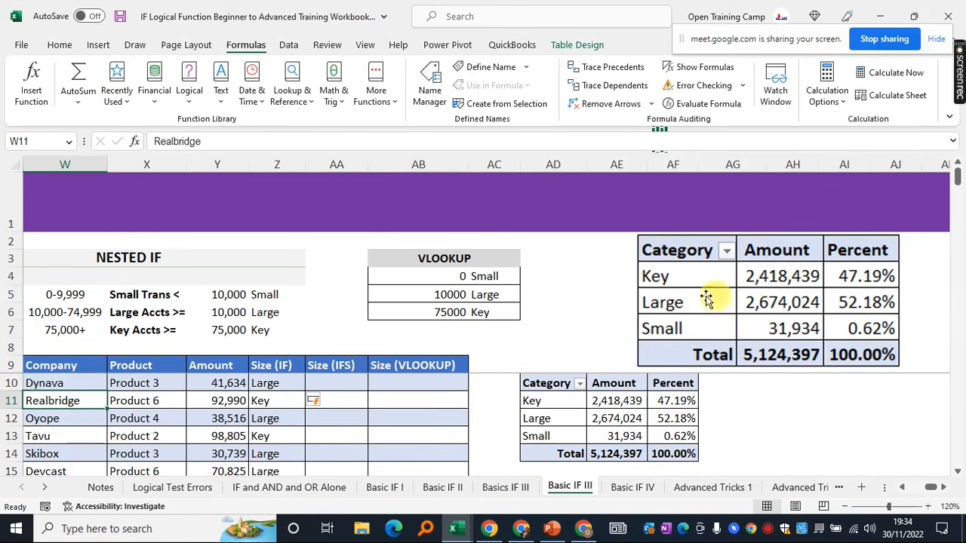
{"action": "left_click", "coordinate": [553, 275]}
{"action": "left_click", "coordinate": [565, 327]}
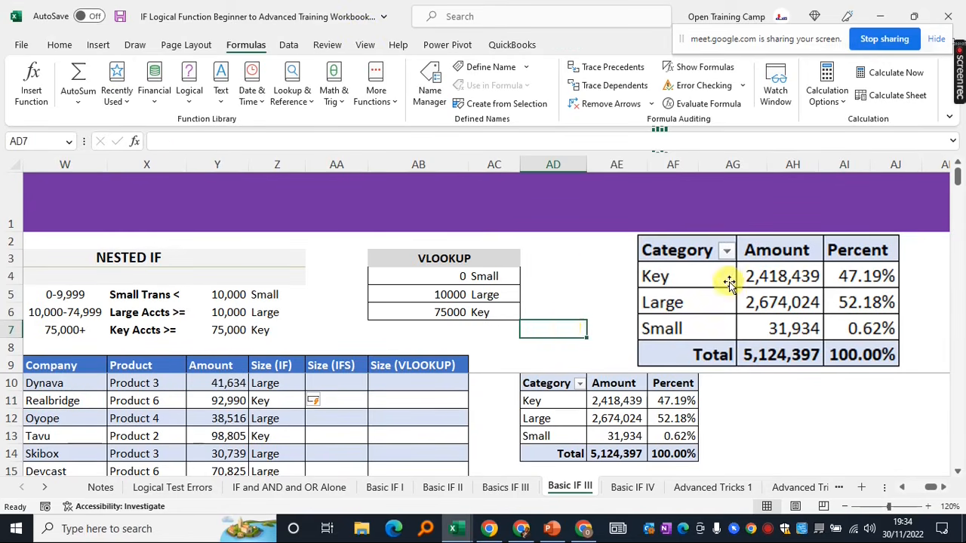
{"action": "left_click", "coordinate": [736, 284]}
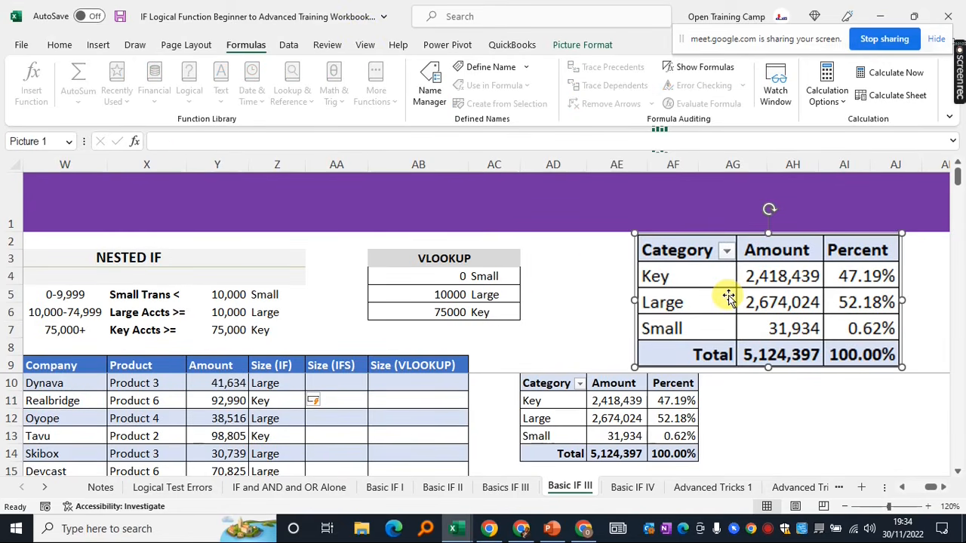
{"action": "left_click", "coordinate": [140, 400]}
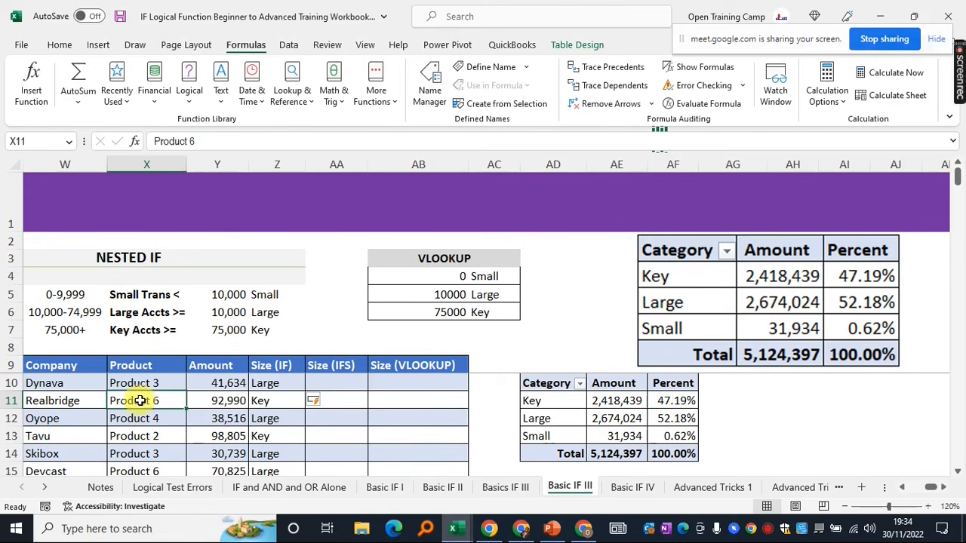
{"action": "left_click", "coordinate": [96, 47]}
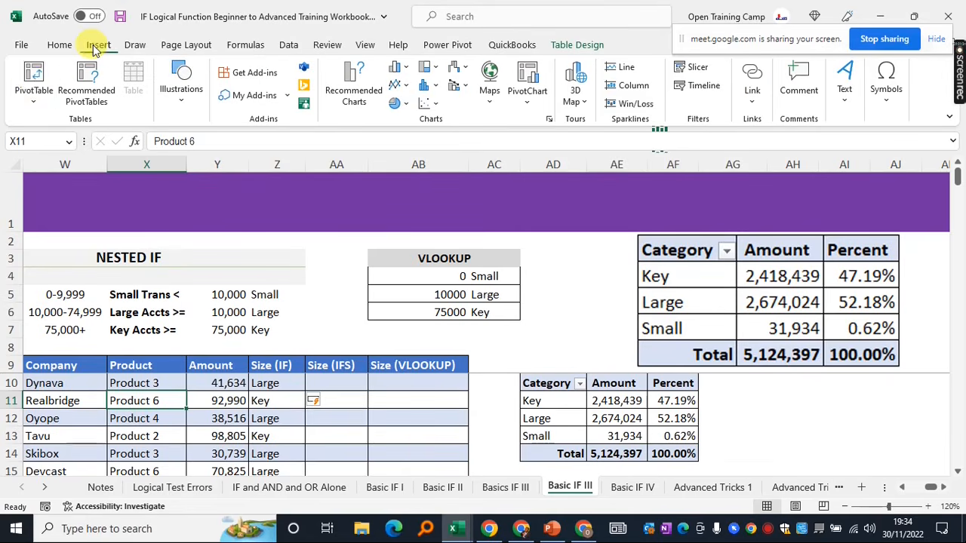
Insert a PivotTable from the Nested_IF table on the existing worksheet at cell AH10
{"action": "left_click", "coordinate": [34, 75]}
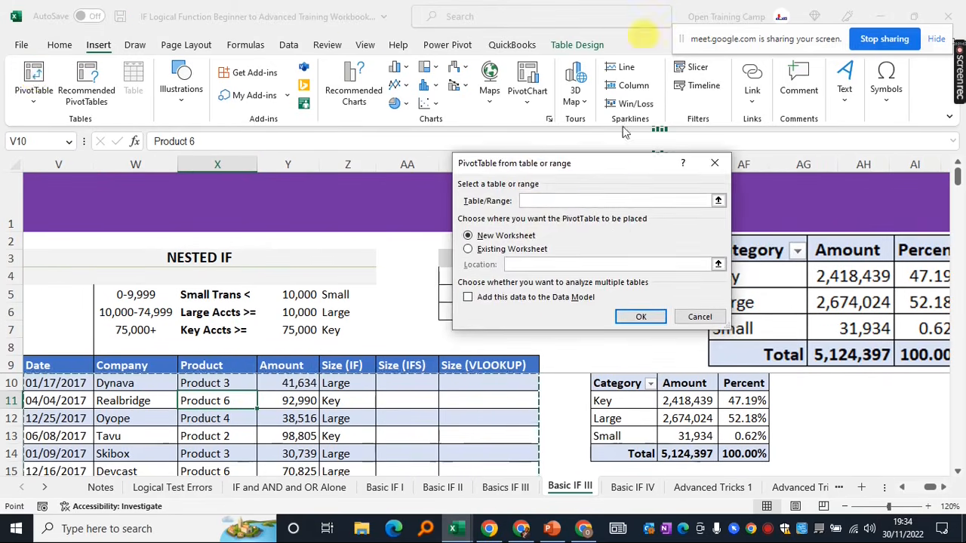
{"action": "left_click_drag", "start_coordinate": [542, 172], "coordinate": [436, 183]}
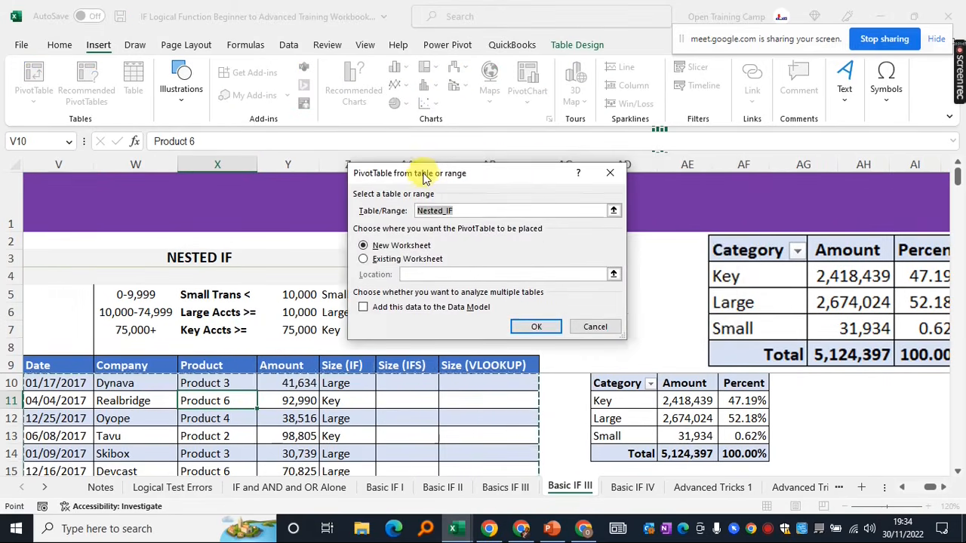
{"action": "left_click", "coordinate": [364, 260]}
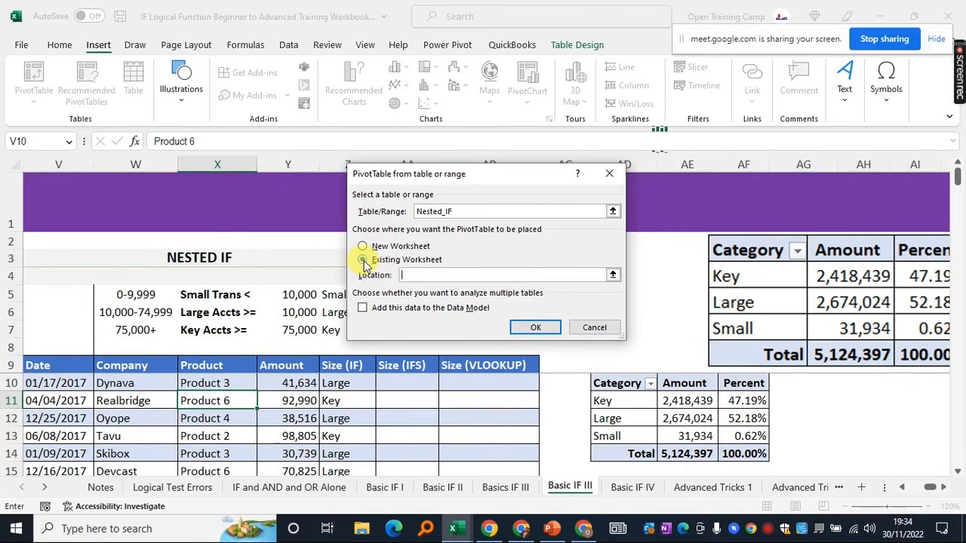
{"action": "left_click", "coordinate": [612, 275]}
{"action": "left_click", "coordinate": [944, 488]}
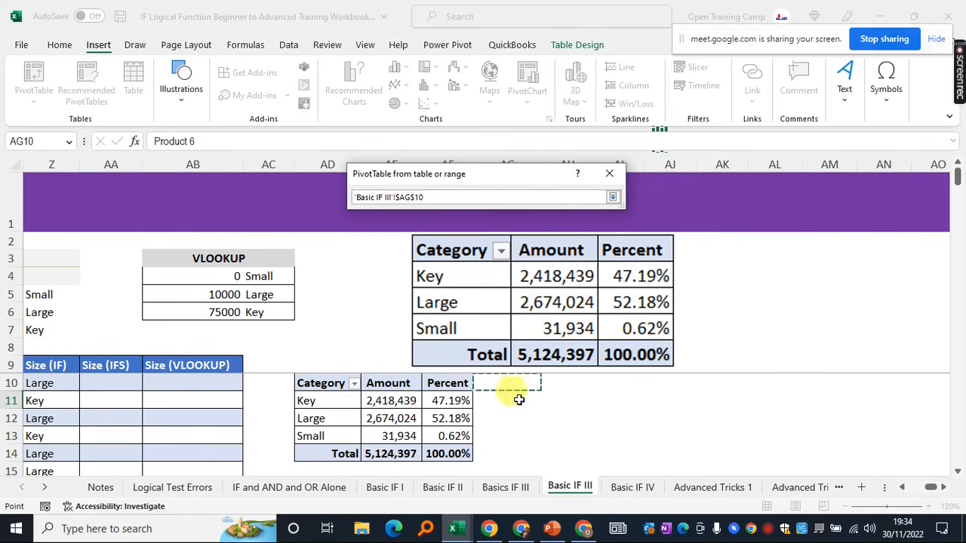
{"action": "left_click", "coordinate": [563, 384]}
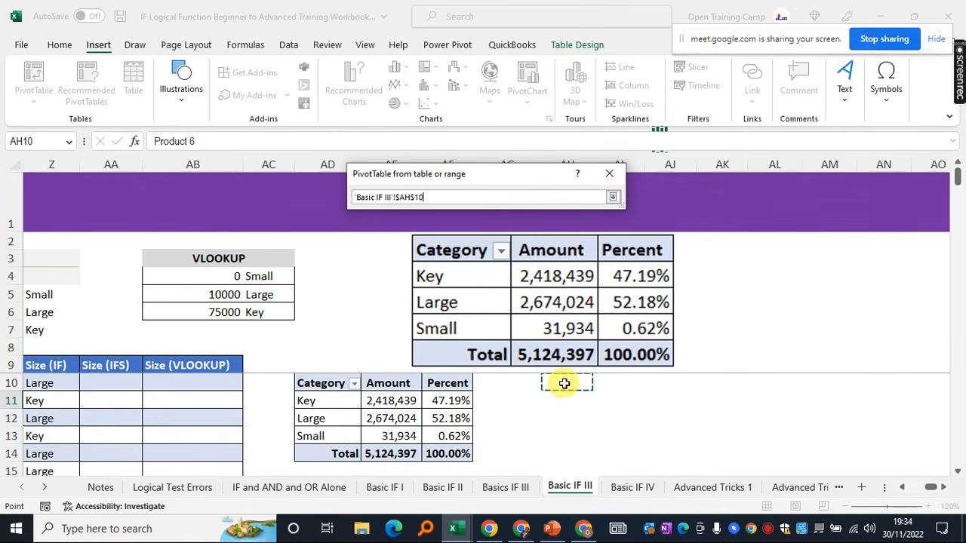
{"action": "left_click", "coordinate": [614, 198]}
{"action": "left_click", "coordinate": [537, 327]}
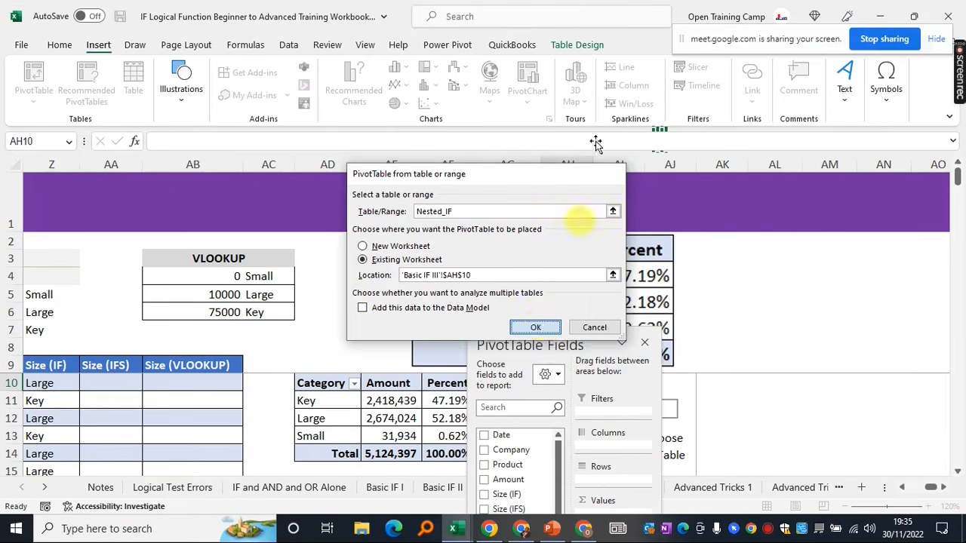
{"action": "left_click_drag", "start_coordinate": [535, 342], "coordinate": [340, 32]}
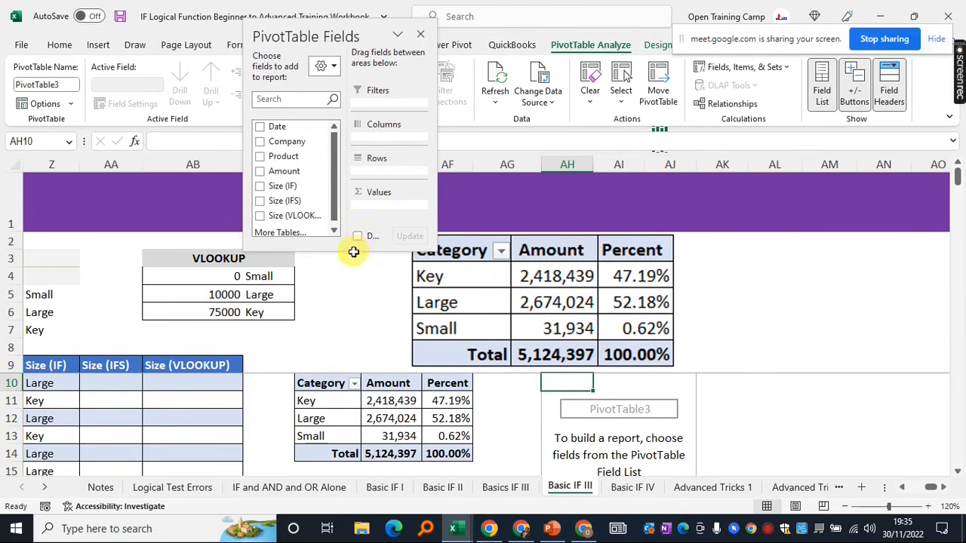
Enlarge and raise the field list, then group the PivotTable rows by Size (IF)
{"action": "left_click_drag", "start_coordinate": [355, 249], "coordinate": [356, 480]}
{"action": "left_click_drag", "start_coordinate": [316, 18], "coordinate": [280, 8]}
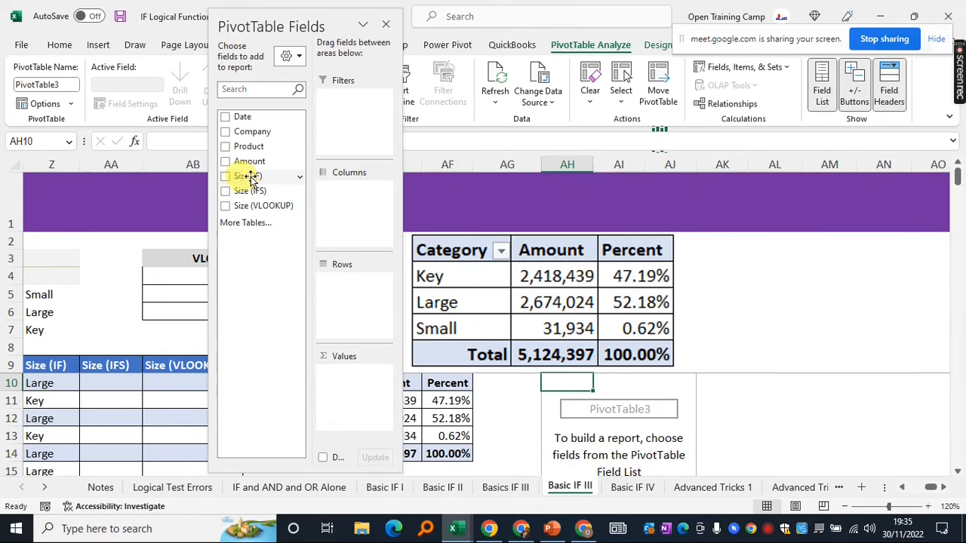
{"action": "left_click_drag", "start_coordinate": [242, 179], "coordinate": [341, 302]}
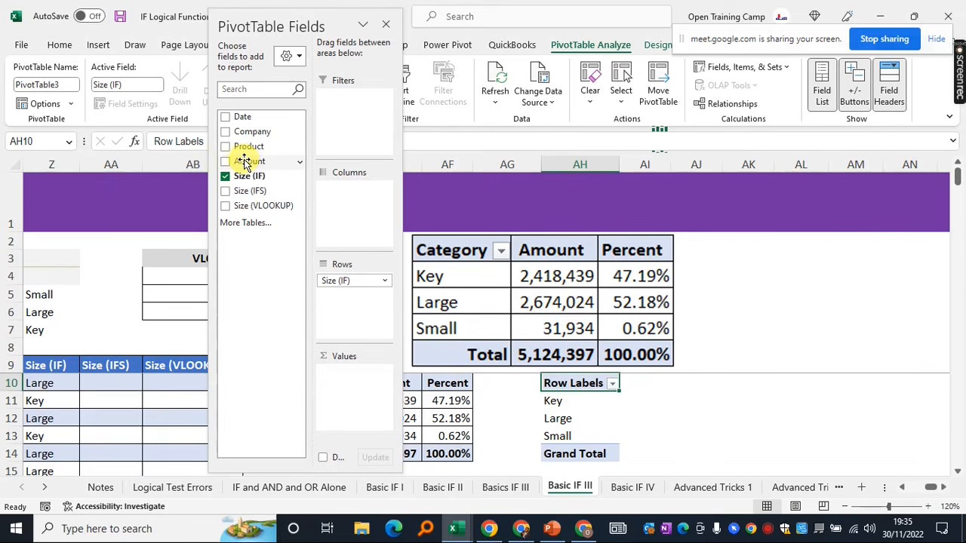
Add Amount to Values twice for two Sum of Amount columns, then close the field list
{"action": "left_click_drag", "start_coordinate": [249, 161], "coordinate": [353, 400]}
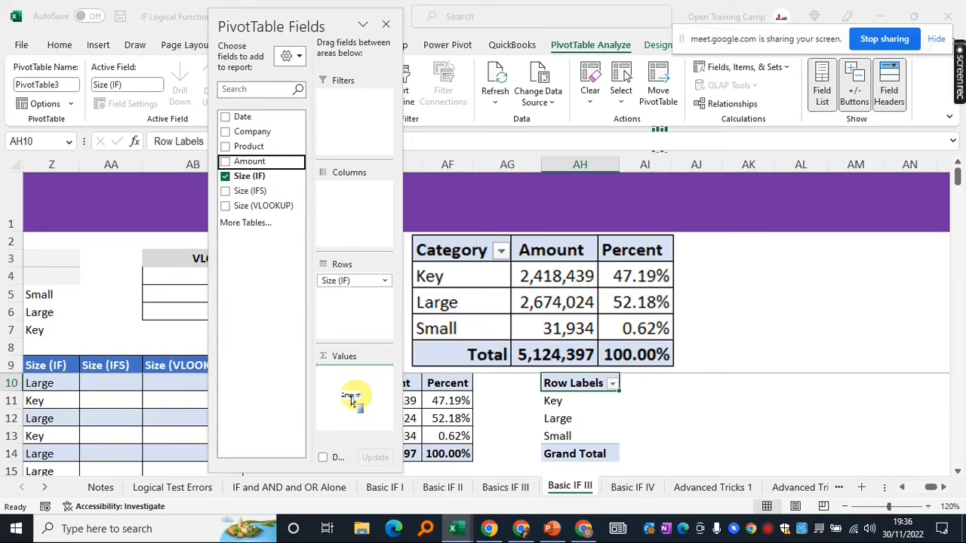
{"action": "left_click_drag", "start_coordinate": [351, 400], "coordinate": [355, 395]}
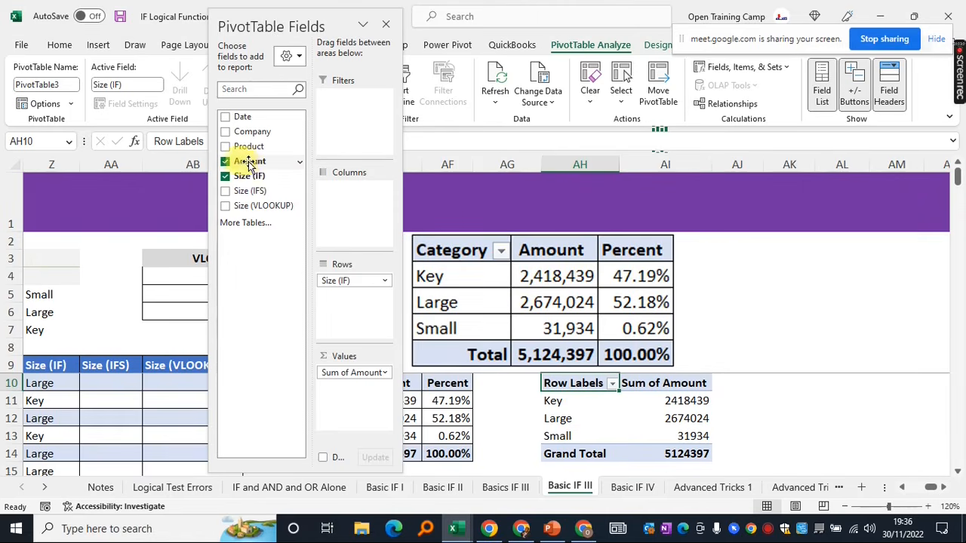
{"action": "left_click_drag", "start_coordinate": [245, 162], "coordinate": [340, 397]}
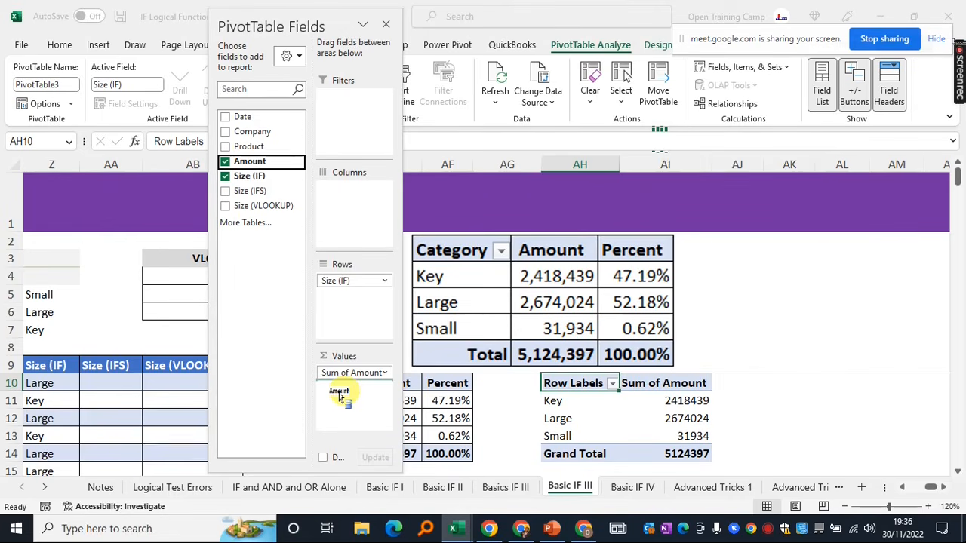
{"action": "left_click_drag", "start_coordinate": [339, 396], "coordinate": [346, 398]}
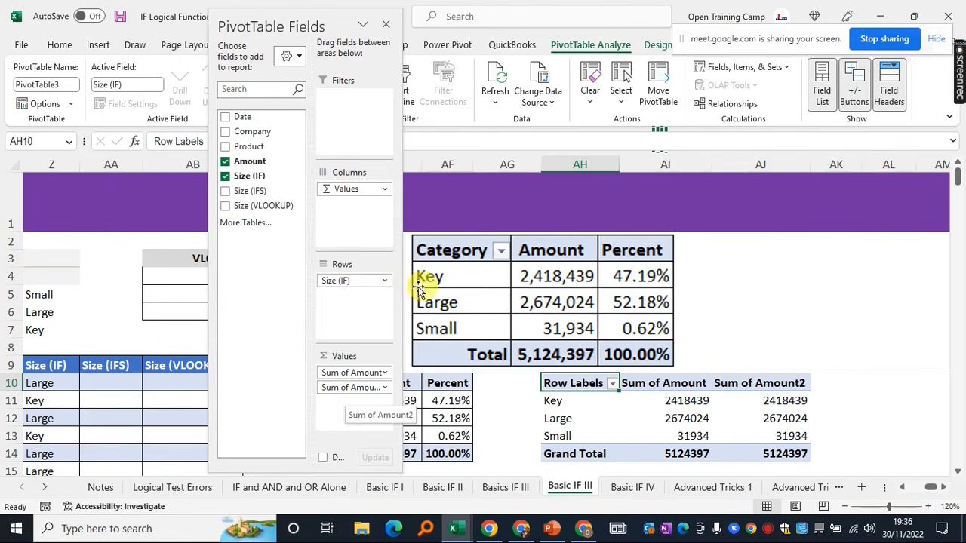
{"action": "left_click", "coordinate": [386, 24]}
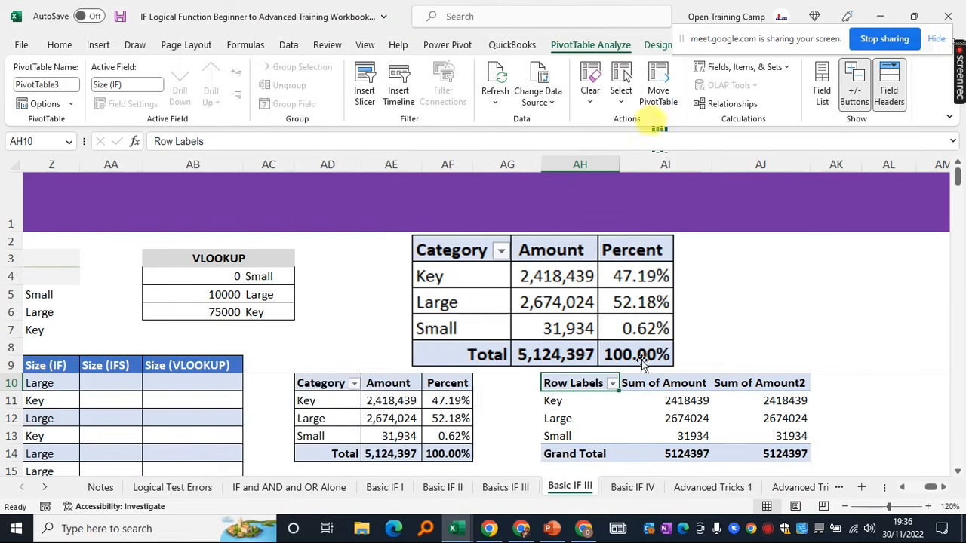
{"action": "left_click", "coordinate": [774, 309]}
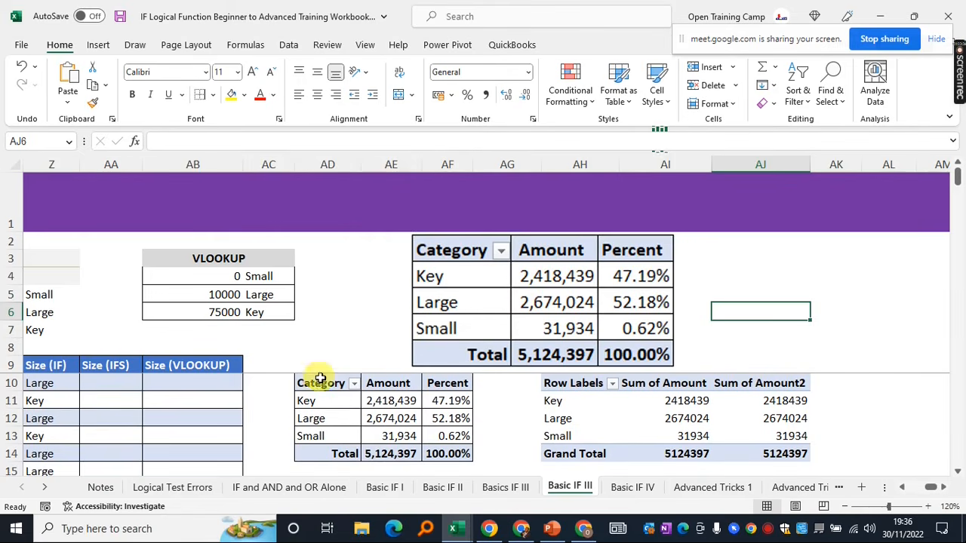
{"action": "left_click", "coordinate": [562, 386]}
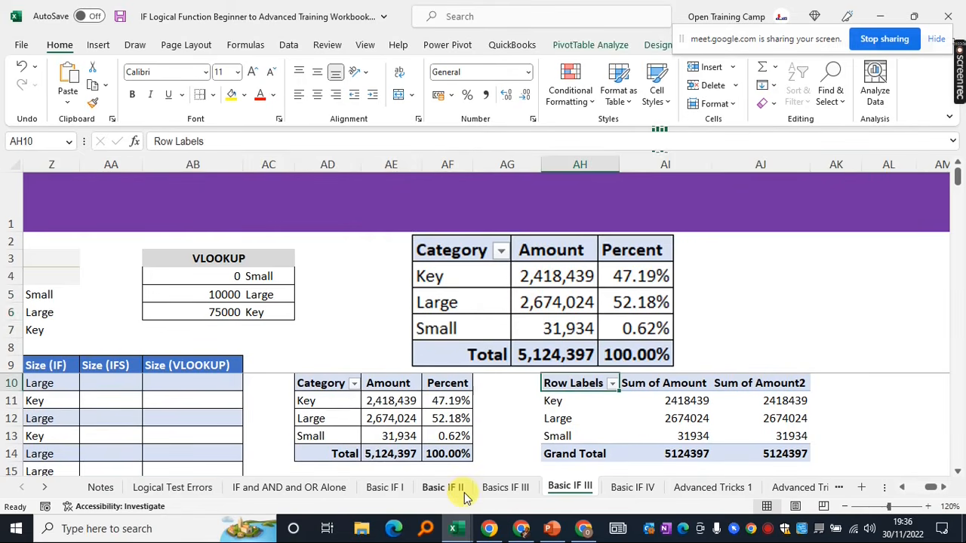
Rename the PivotTable headers to Category, Amount and Percent
{"action": "type", "text": "Category"}
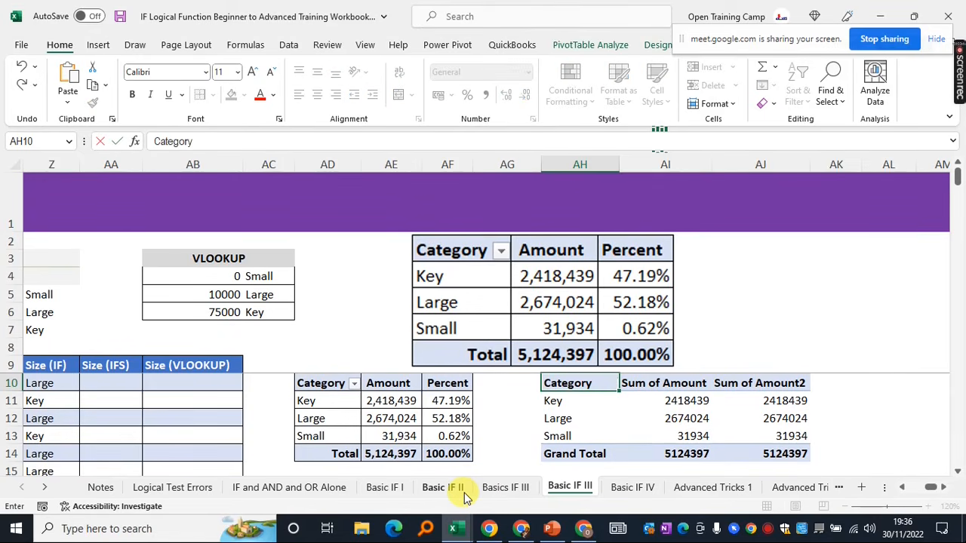
{"action": "key", "text": "Tab"}
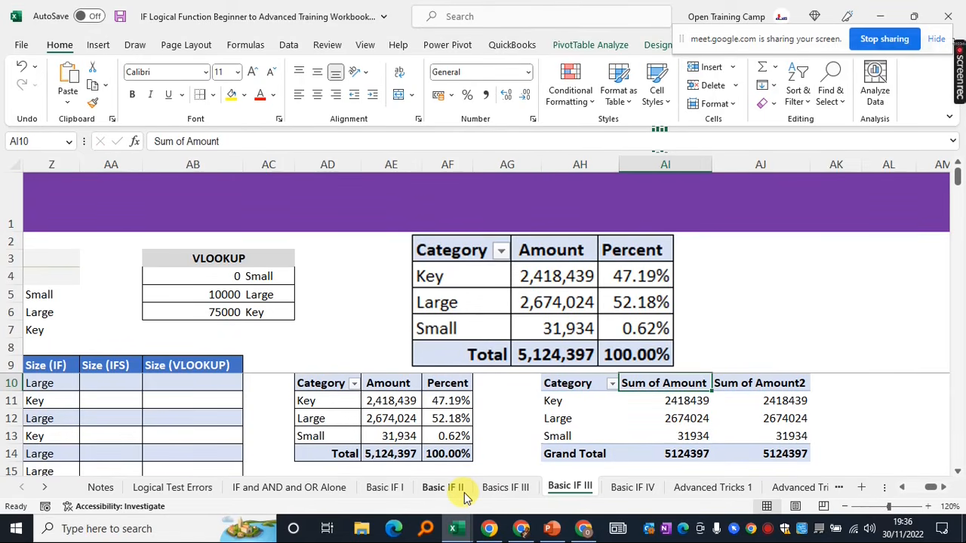
{"action": "type", "text": "Am"}
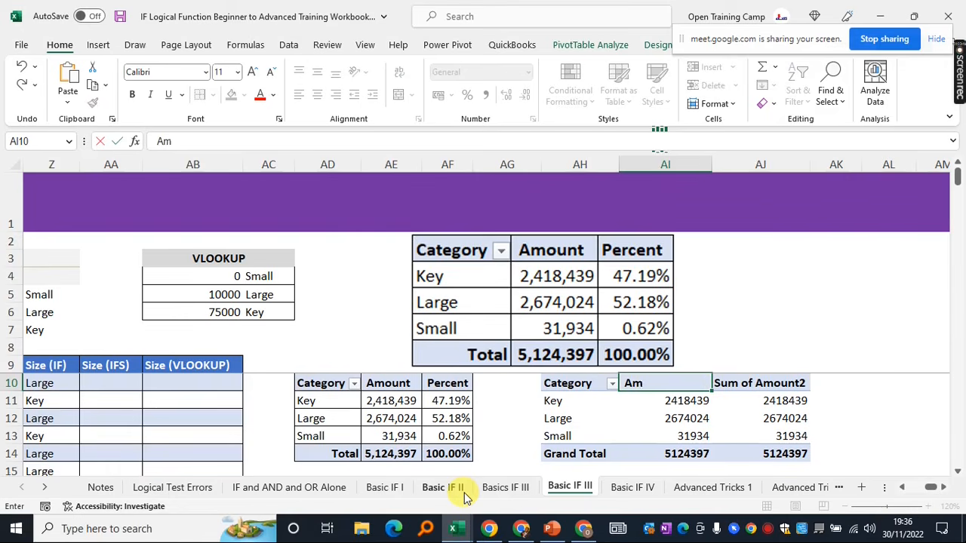
{"action": "key", "text": "Tab"}
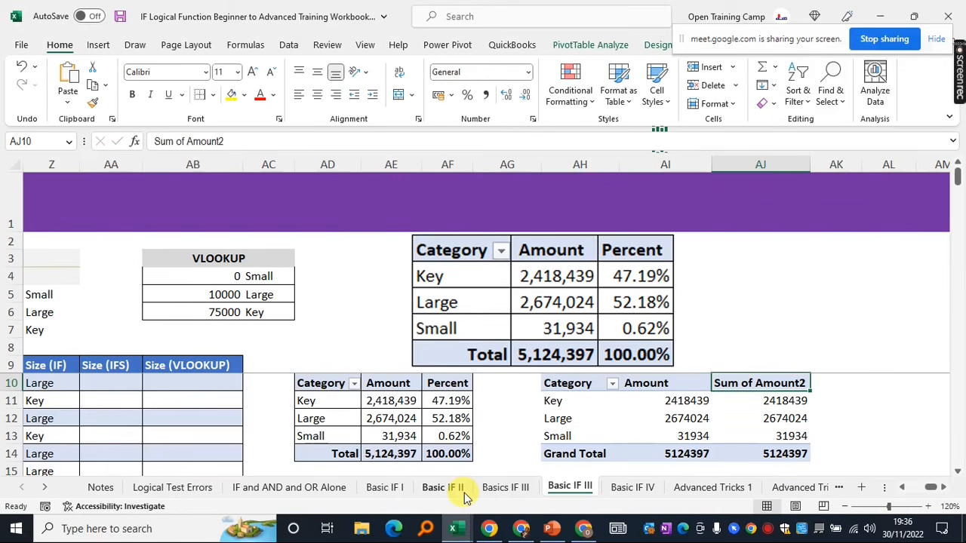
{"action": "type", "text": "P"}
{"action": "key", "text": "BackSpace"}
{"action": "type", "text": "Percent"}
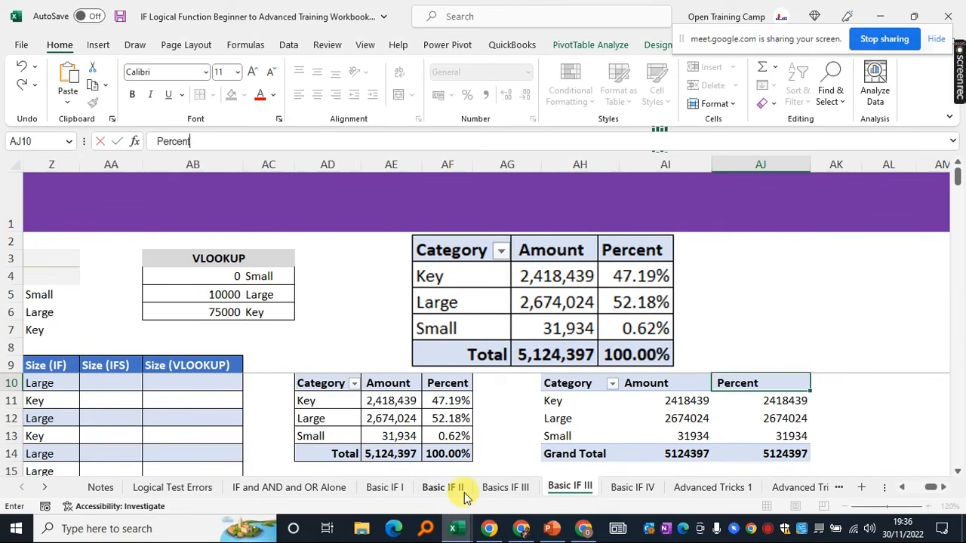
{"action": "key", "text": "Tab"}
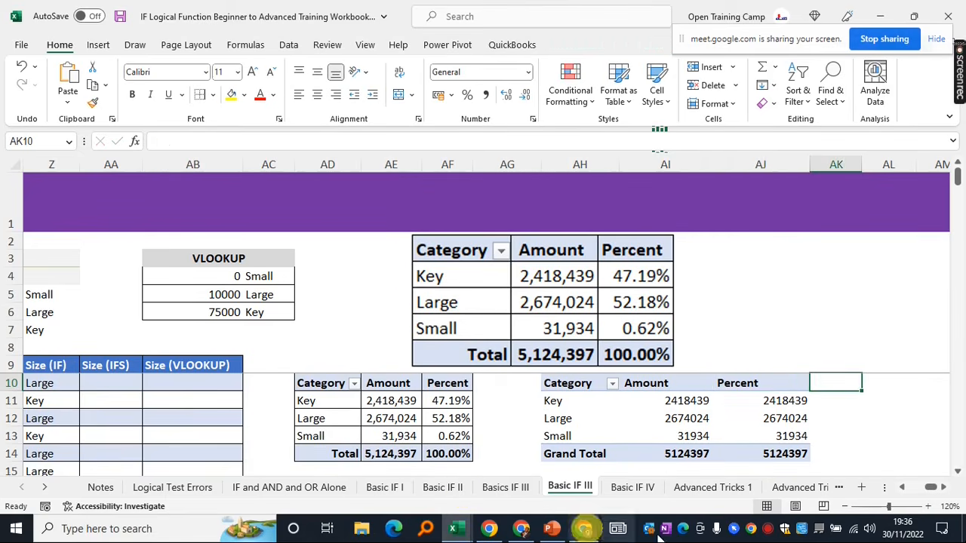
Relabel the Grand Total row as Total and right-align it
{"action": "left_click", "coordinate": [547, 400]}
{"action": "left_click", "coordinate": [578, 454]}
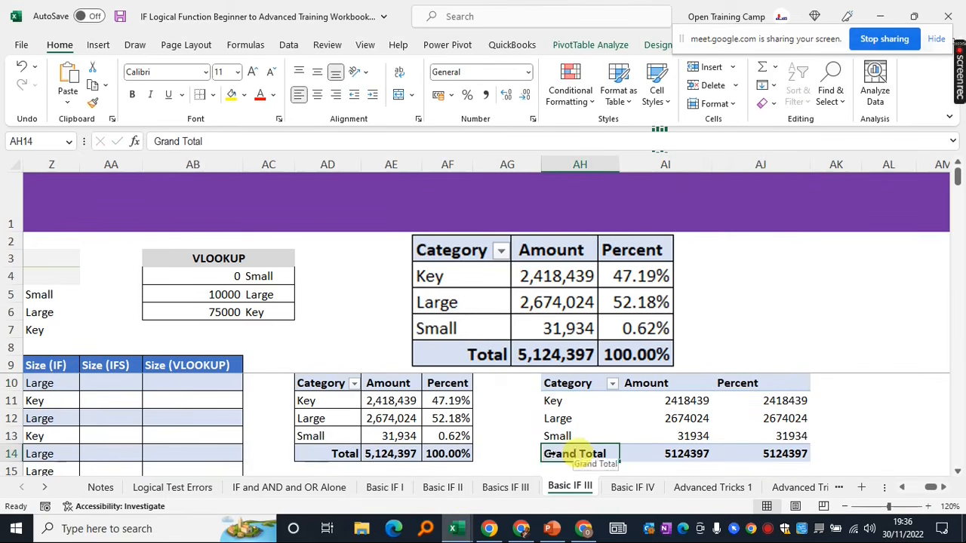
{"action": "type", "text": "T"}
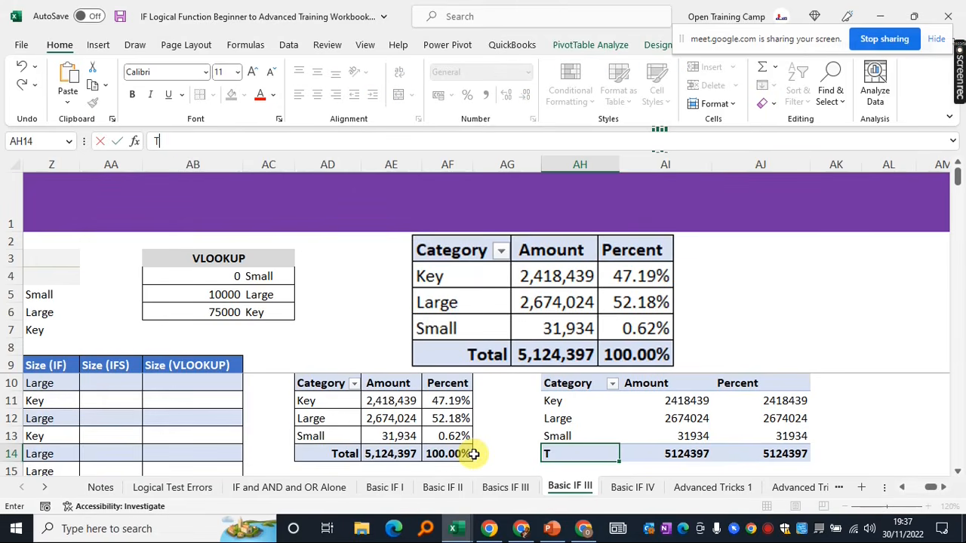
{"action": "type", "text": "otal"}
{"action": "left_click", "coordinate": [502, 437]}
{"action": "left_click", "coordinate": [574, 449]}
{"action": "left_click", "coordinate": [336, 96]}
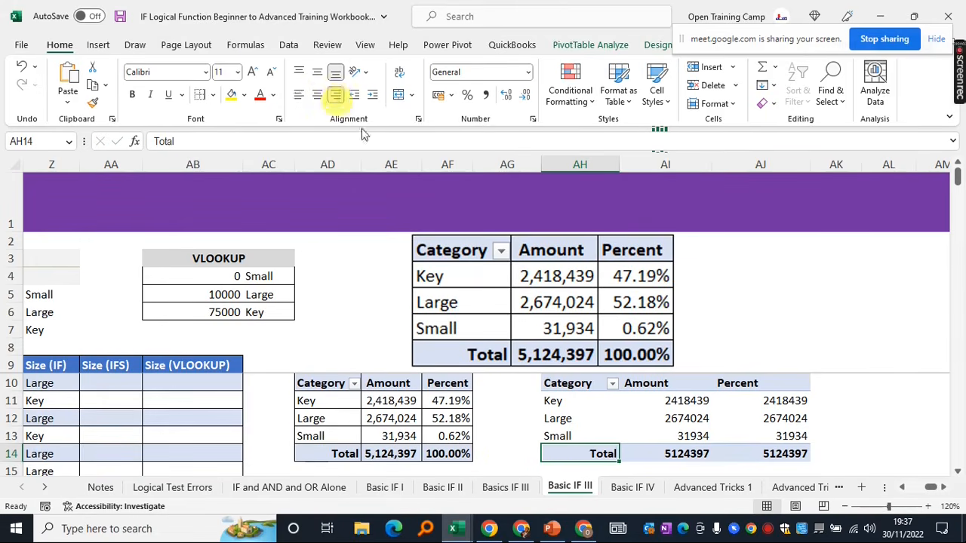
{"action": "left_click", "coordinate": [672, 403]}
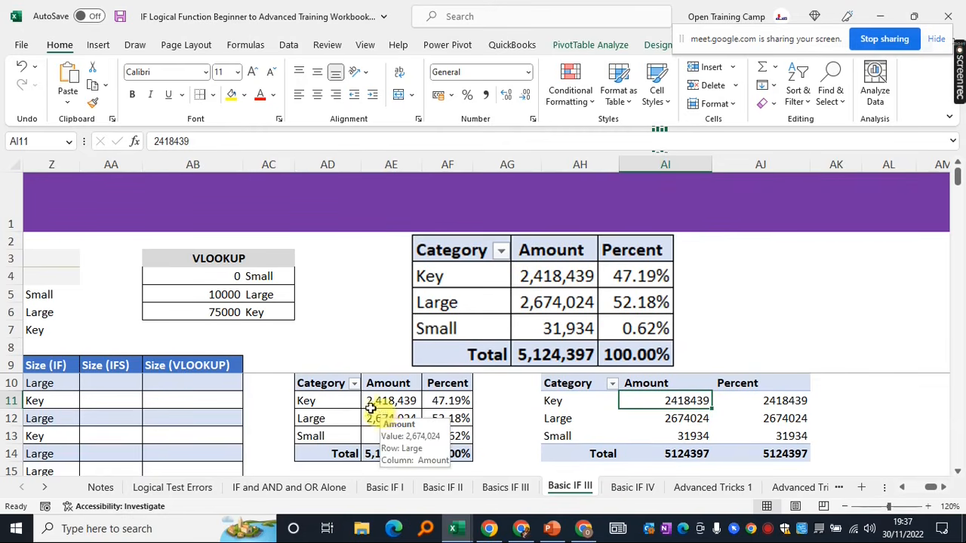
Format the pivot's Amount values as Number with 0 decimals and 1000 separators, totalling 5,124,397
{"action": "right_click", "coordinate": [655, 405]}
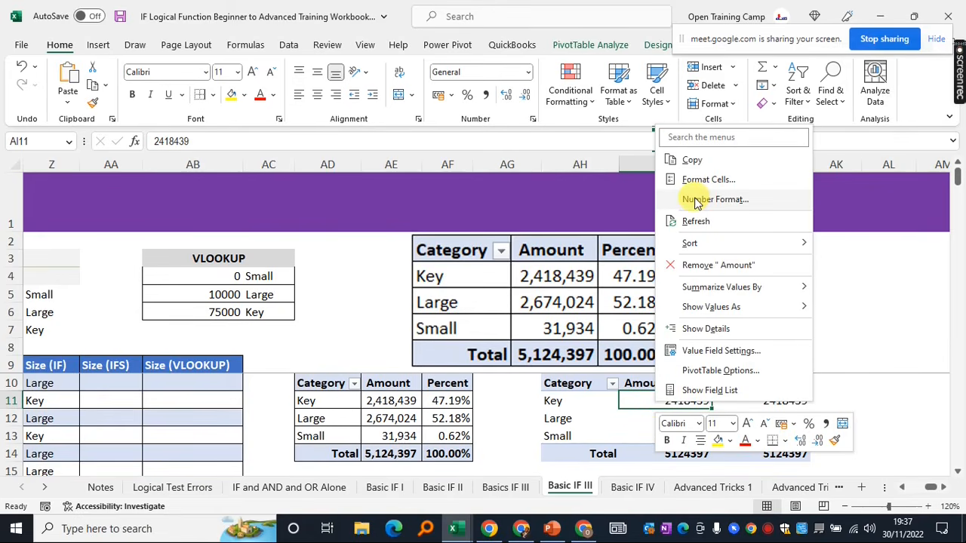
{"action": "key", "text": "Escape"}
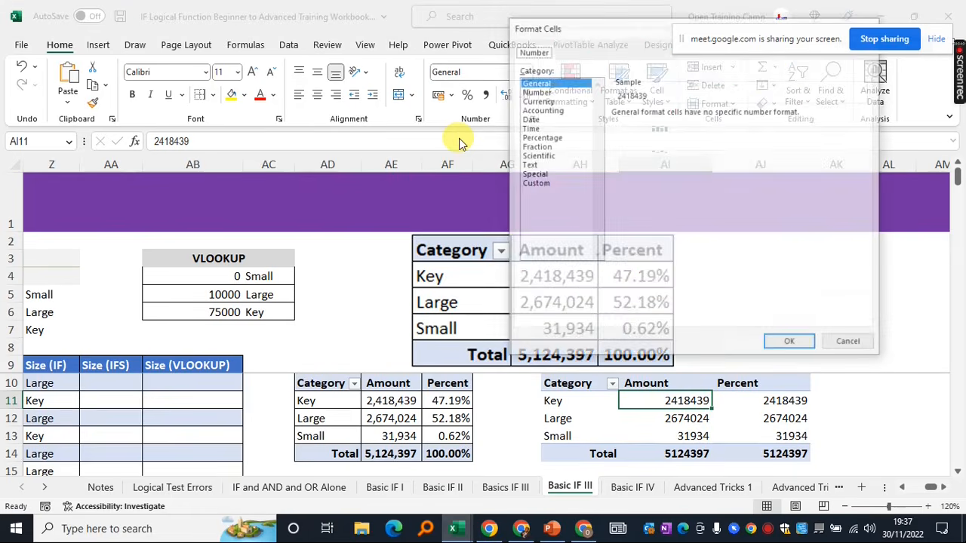
{"action": "left_click_drag", "start_coordinate": [576, 29], "coordinate": [384, 75]}
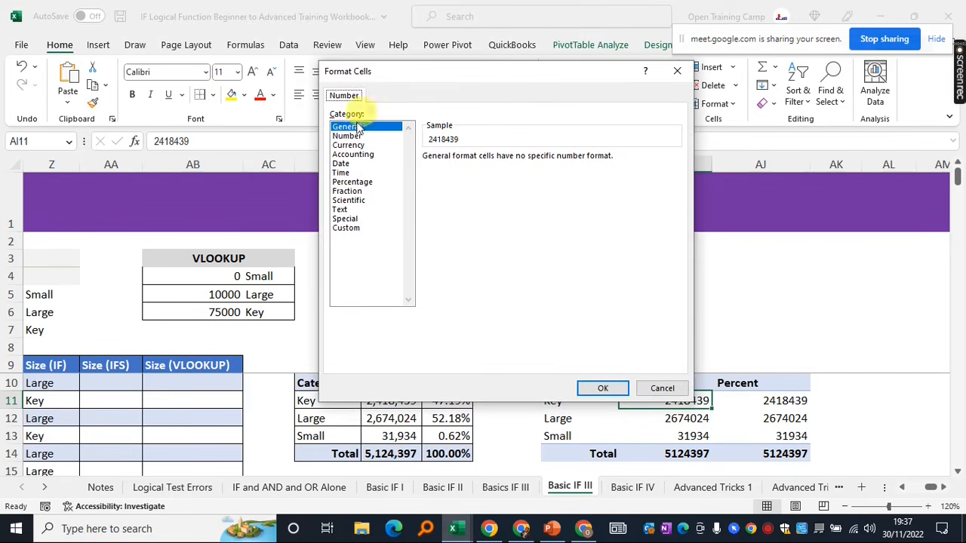
{"action": "left_click", "coordinate": [347, 145]}
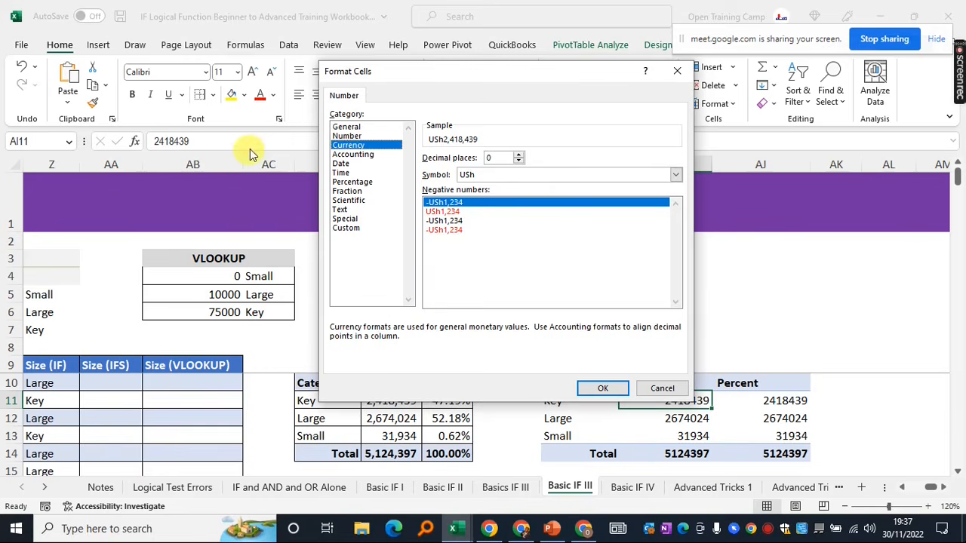
{"action": "left_click", "coordinate": [347, 136]}
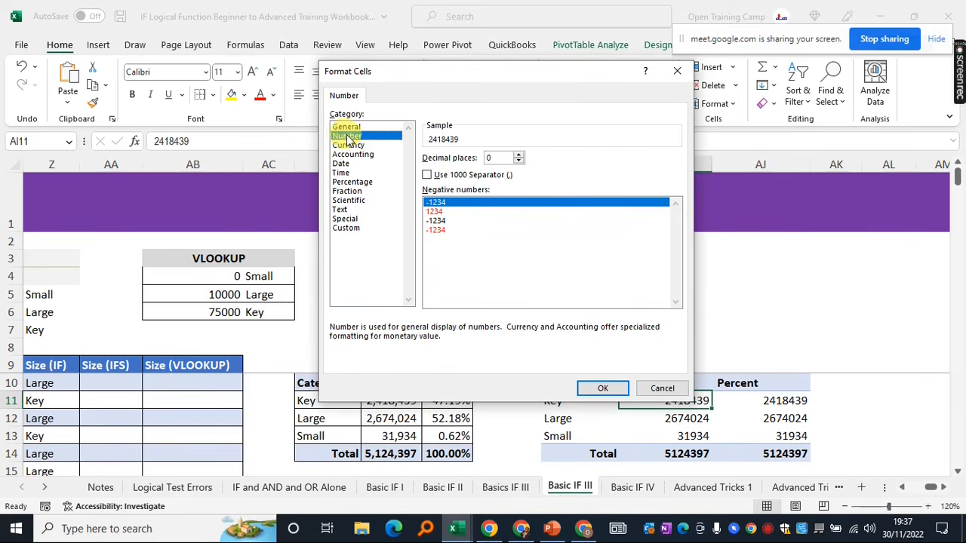
{"action": "left_click", "coordinate": [427, 175]}
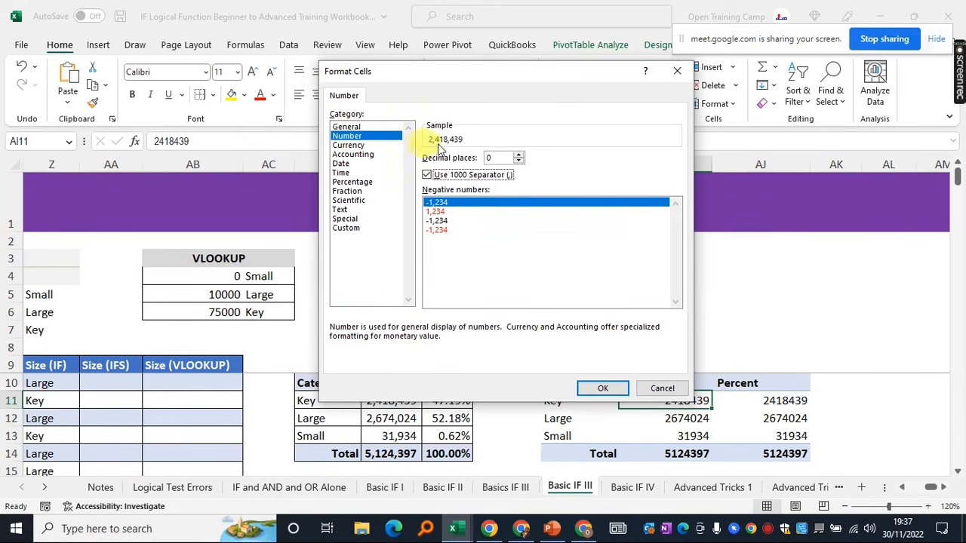
{"action": "left_click", "coordinate": [598, 390]}
{"action": "left_click", "coordinate": [796, 441]}
{"action": "left_click_drag", "start_coordinate": [638, 401], "coordinate": [640, 442]}
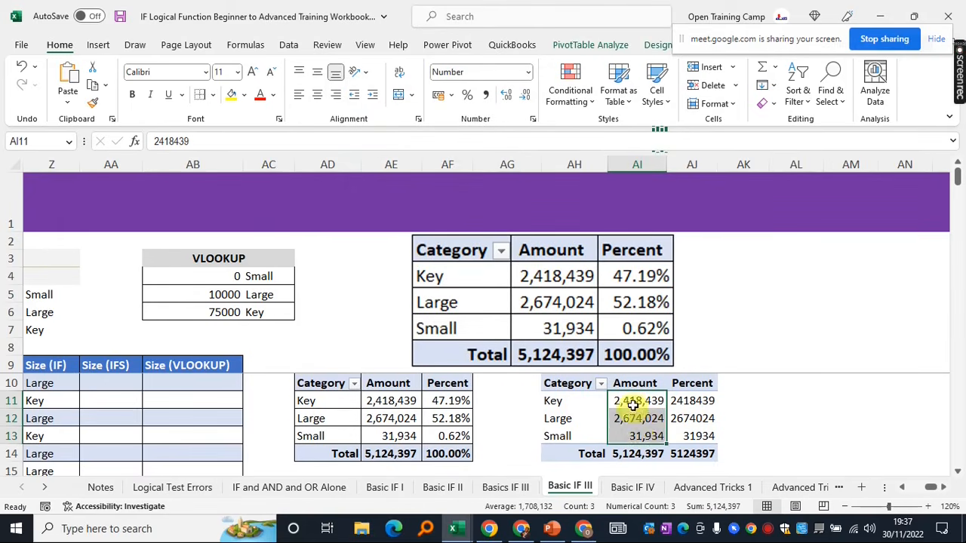
{"action": "left_click", "coordinate": [638, 401]}
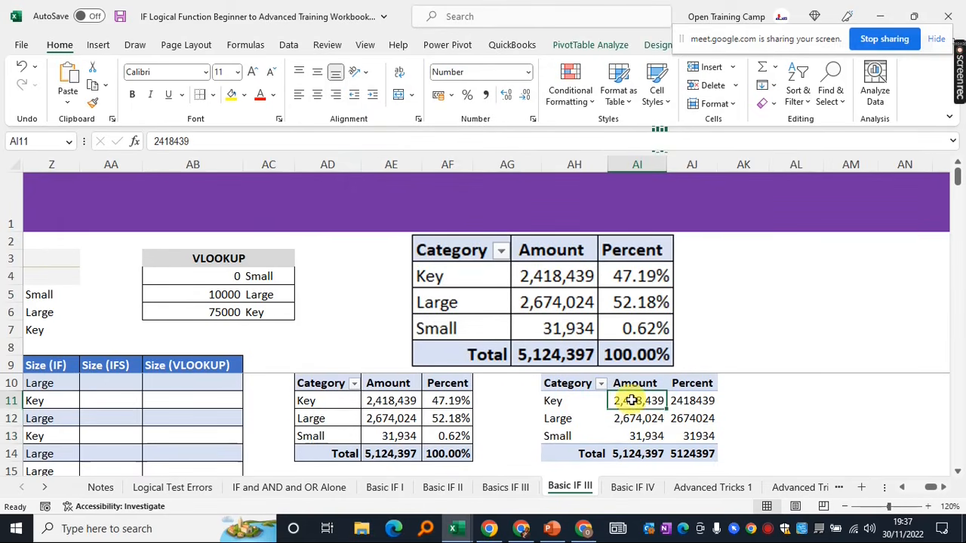
Show the Percent values as % of Grand Total
{"action": "left_click", "coordinate": [695, 403]}
{"action": "right_click", "coordinate": [695, 403]}
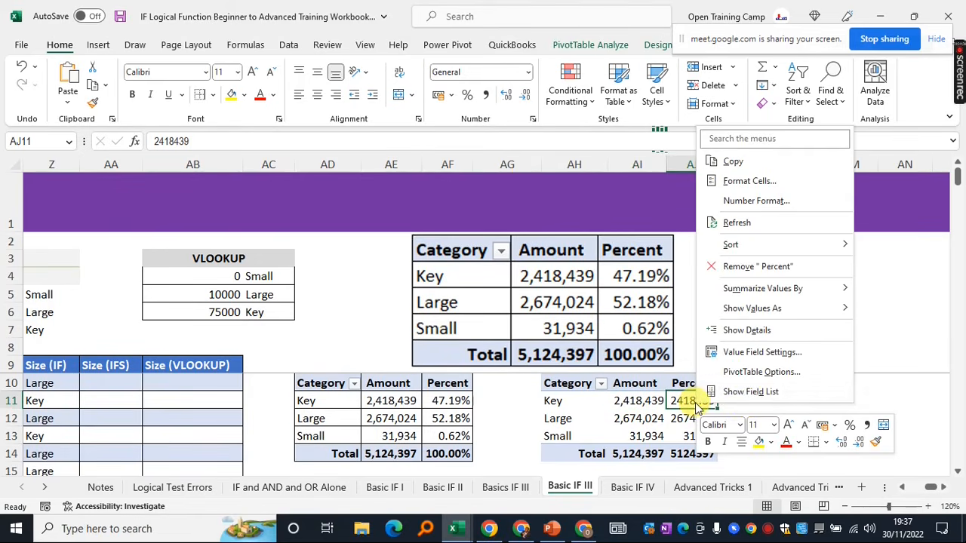
{"action": "mouse_move", "coordinate": [769, 301]}
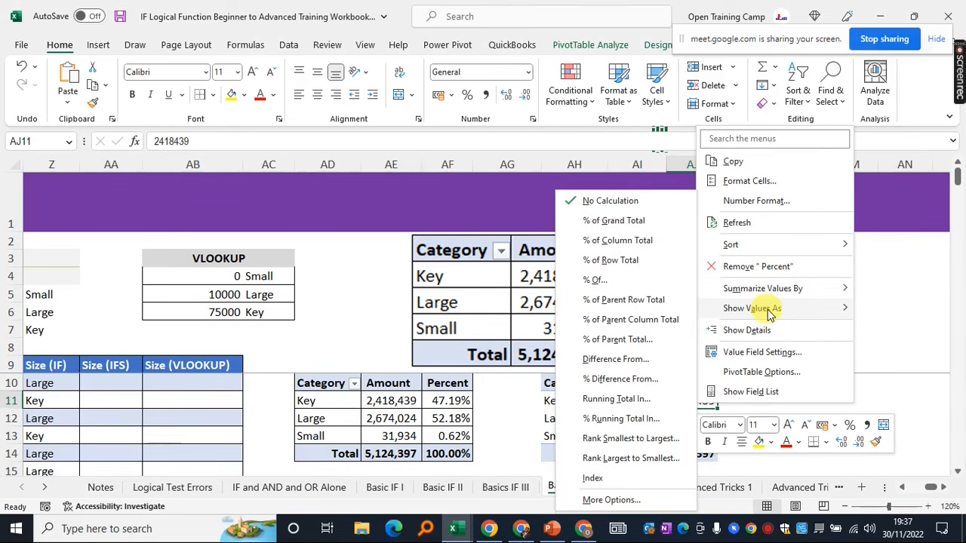
{"action": "left_click", "coordinate": [604, 221]}
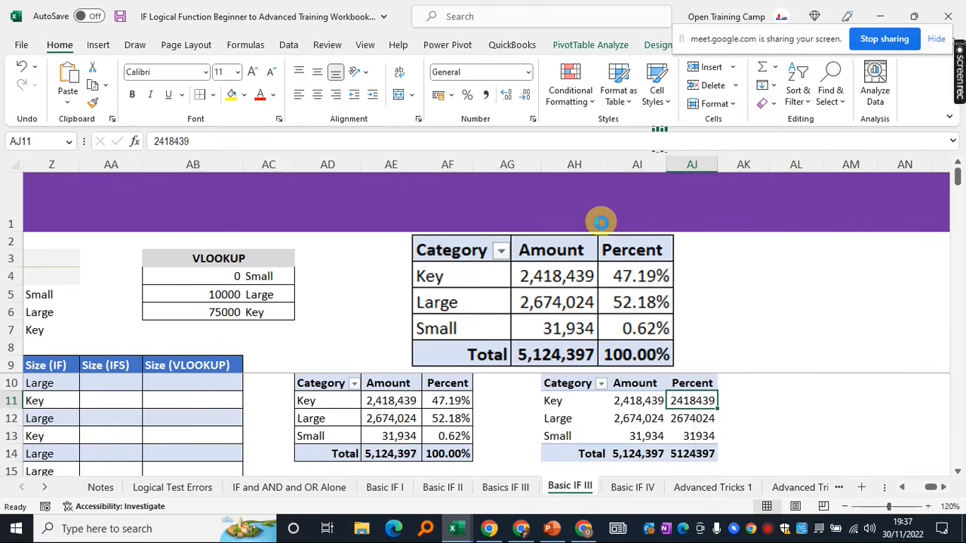
Select the Percent values and the third pivot to confirm the 100.00% total
{"action": "left_click", "coordinate": [794, 418]}
{"action": "left_click_drag", "start_coordinate": [687, 402], "coordinate": [687, 435]}
{"action": "left_click", "coordinate": [770, 428]}
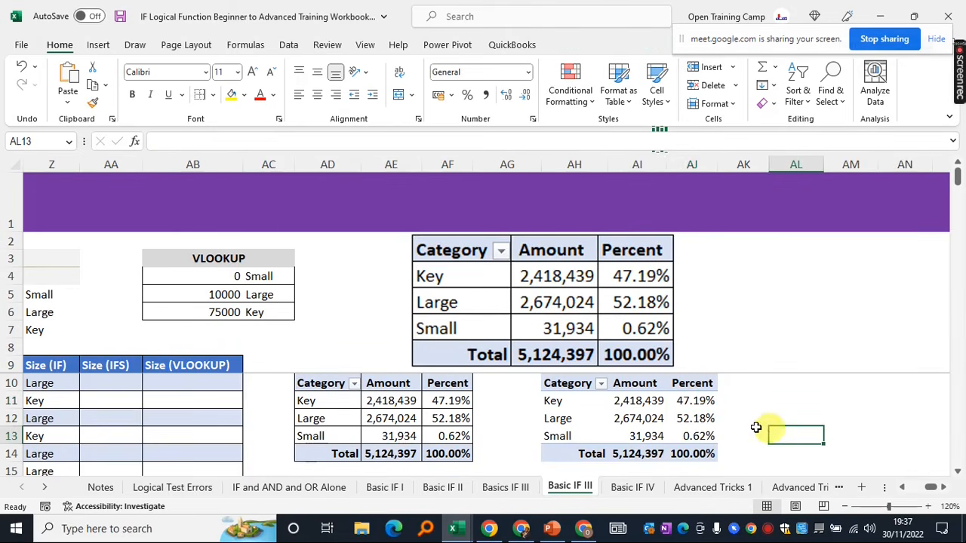
{"action": "left_click_drag", "start_coordinate": [574, 384], "coordinate": [695, 438]}
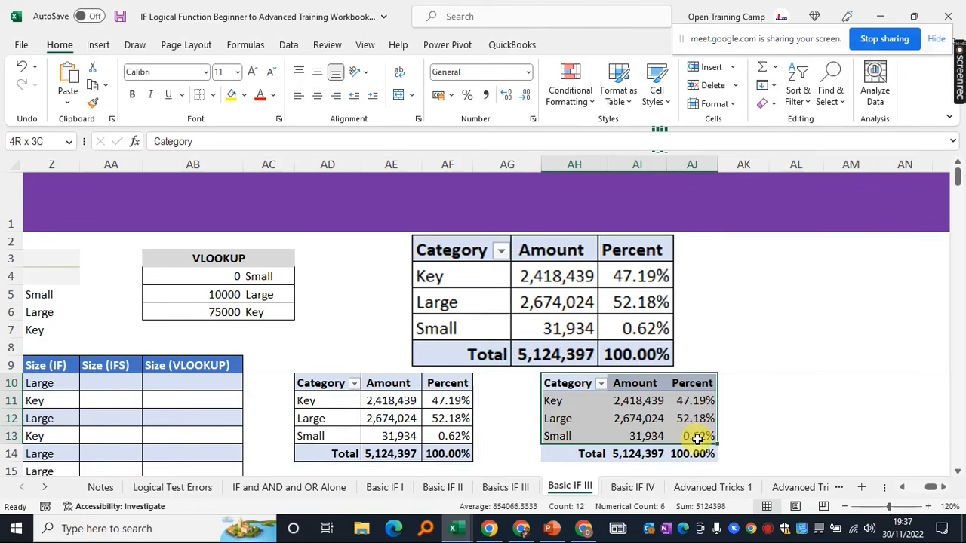
{"action": "left_click", "coordinate": [747, 421]}
{"action": "left_click_drag", "start_coordinate": [563, 385], "coordinate": [689, 442]}
{"action": "left_click", "coordinate": [787, 434]}
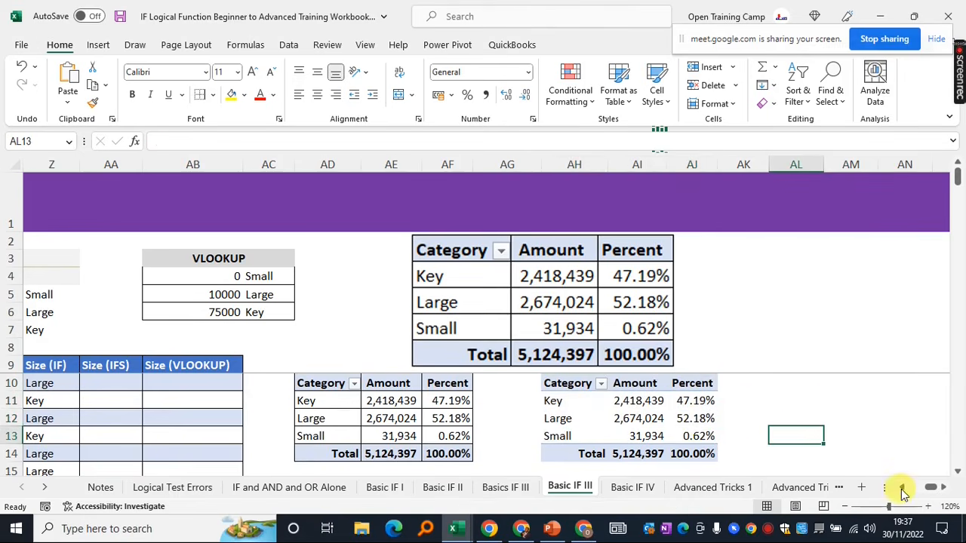
{"action": "left_click", "coordinate": [902, 487]}
{"action": "left_click", "coordinate": [902, 487]}
Review the nested IF results in the Size (IF) column and select cell AA10
{"action": "left_click", "coordinate": [344, 384]}
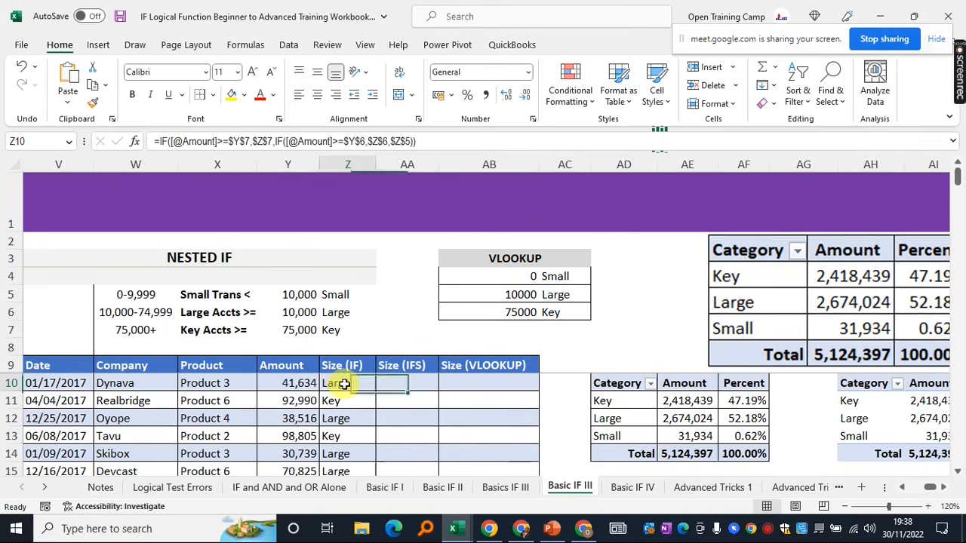
{"action": "left_click_drag", "start_coordinate": [342, 365], "coordinate": [341, 429]}
{"action": "left_click", "coordinate": [347, 386]}
{"action": "left_click", "coordinate": [398, 378]}
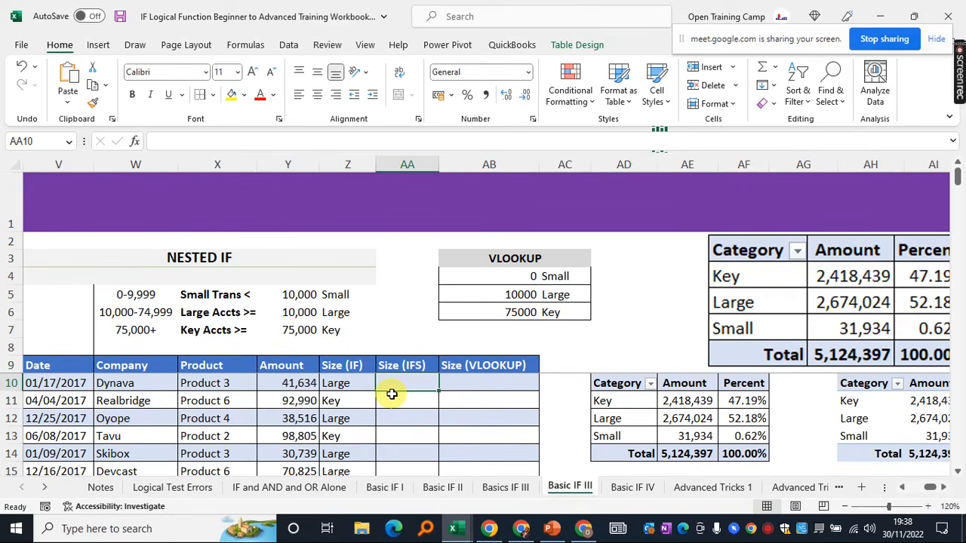
Start =IFS in AA10 with the Key test: Amount >= $Y$7 returning $Z$7
{"action": "type", "text": "=ifs"}
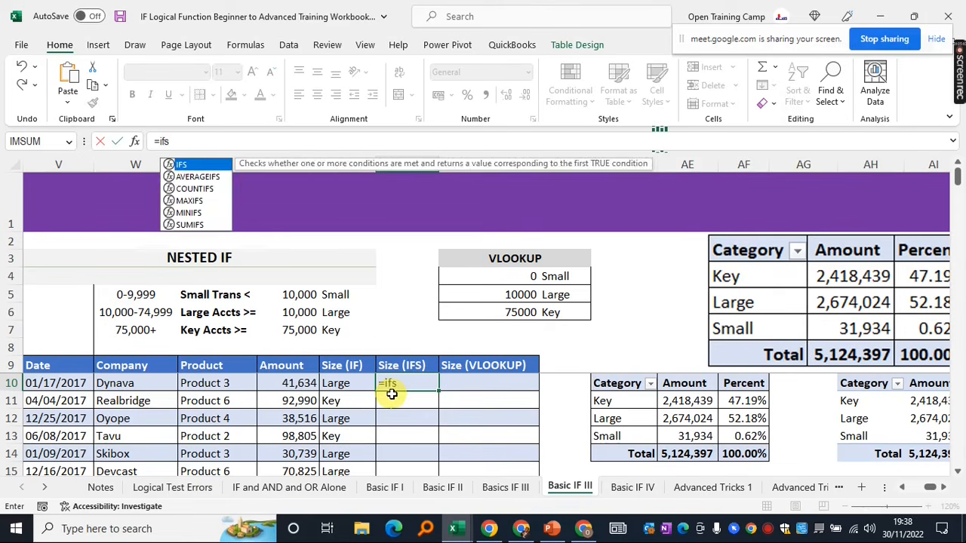
{"action": "key", "text": "Tab"}
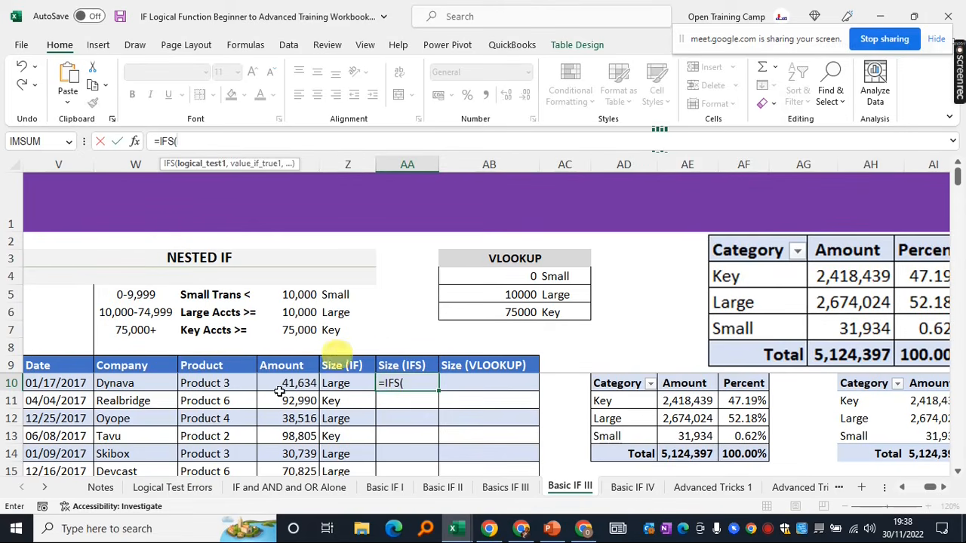
{"action": "left_click", "coordinate": [287, 384]}
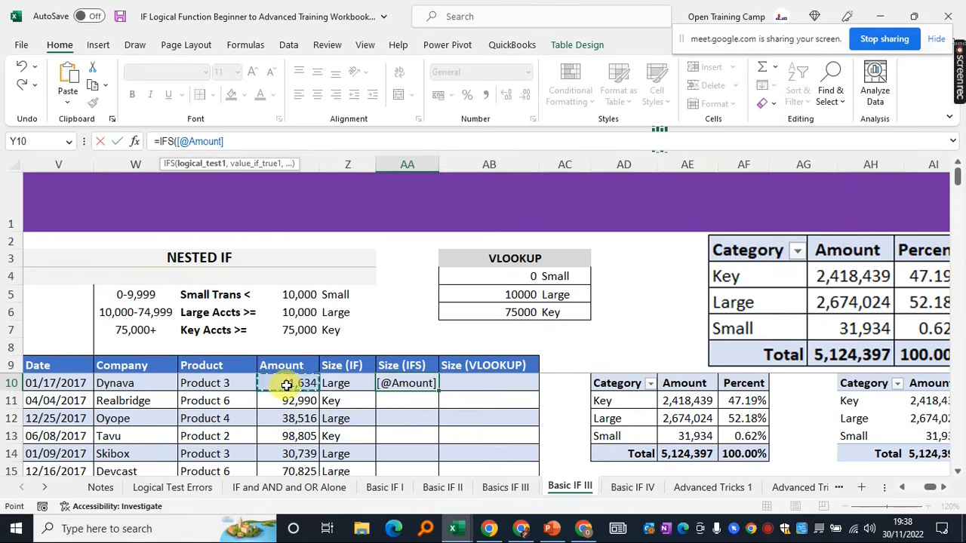
{"action": "type", "text": ">"}
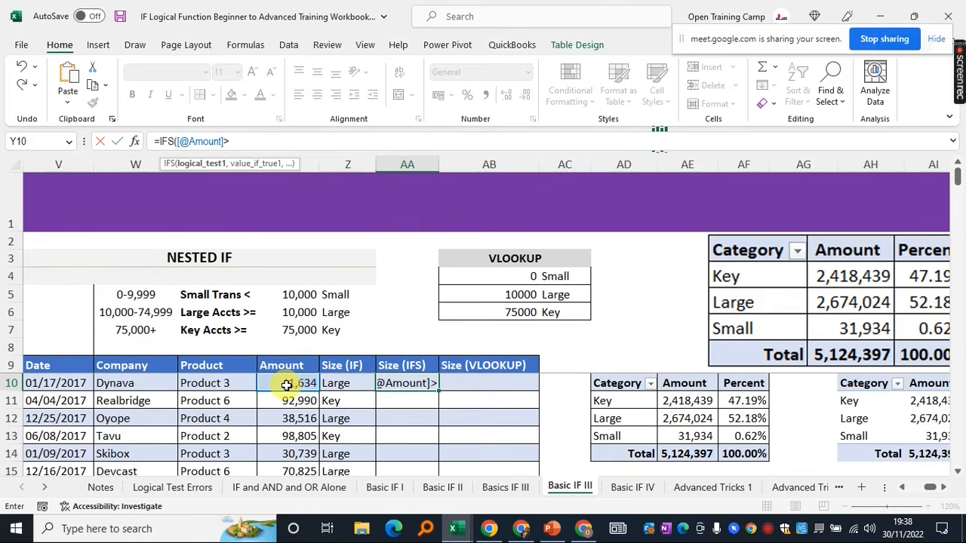
{"action": "type", "text": "="}
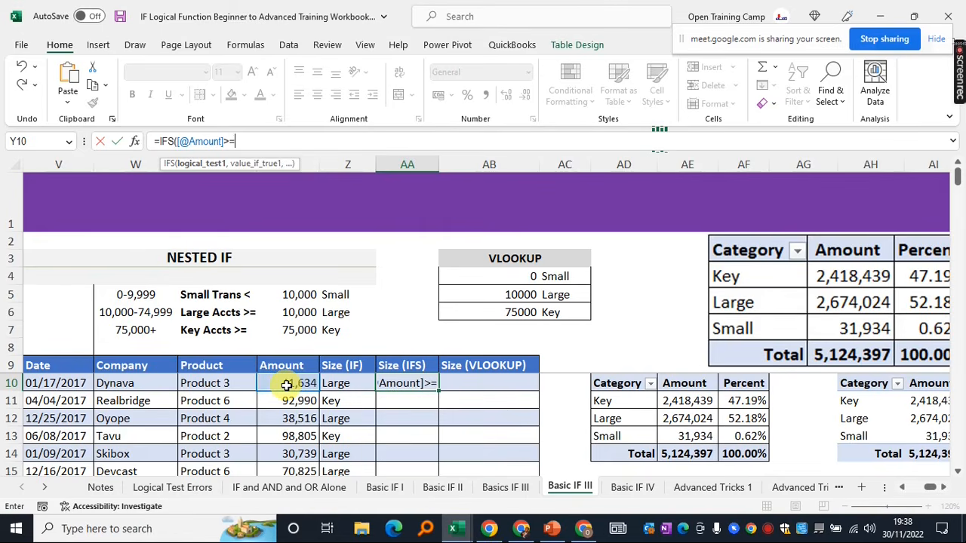
{"action": "left_click", "coordinate": [292, 330]}
{"action": "key", "text": "F4"}
{"action": "type", "text": ","}
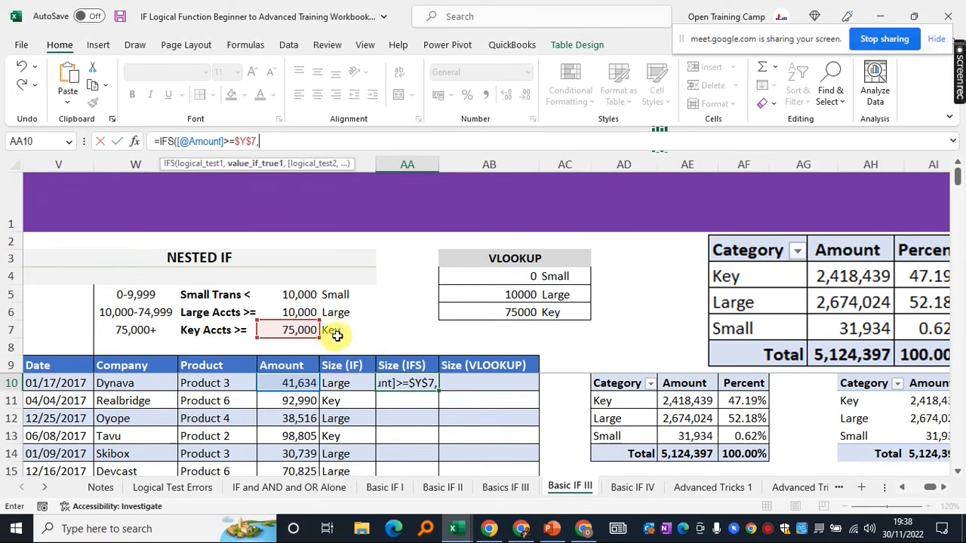
{"action": "left_click", "coordinate": [337, 330]}
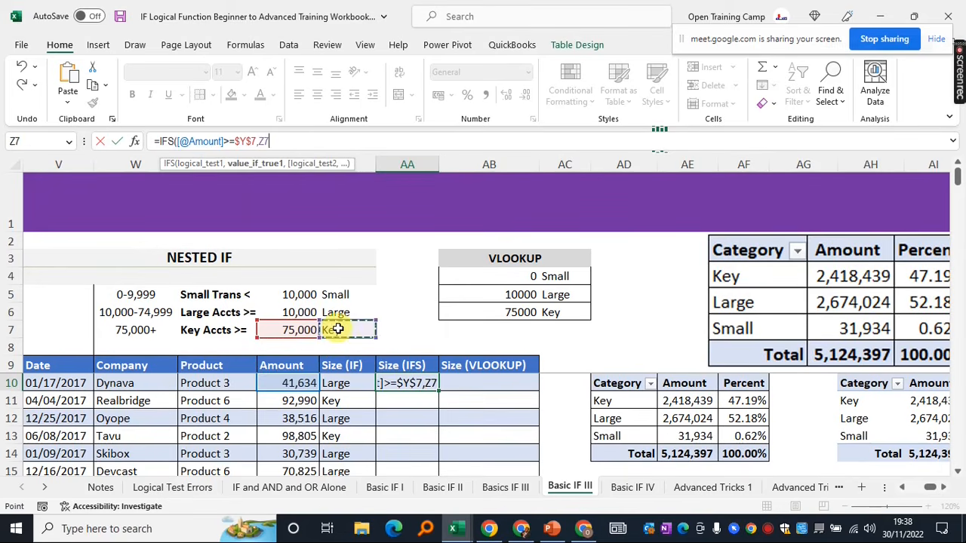
{"action": "key", "text": "F4"}
{"action": "type", "text": ","}
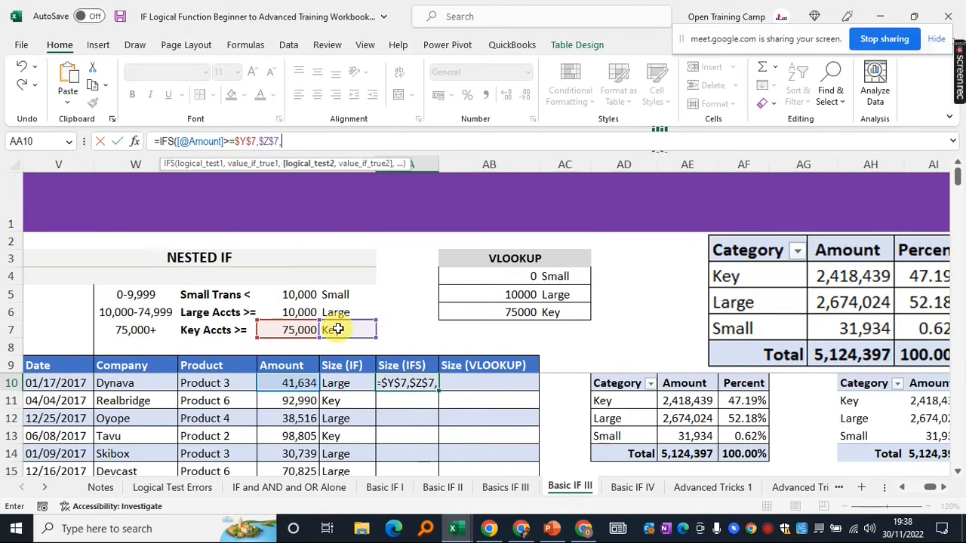
Add the Large test, Amount >= $Y$6 returning $Z$6, then bring Google Meet forward
{"action": "left_click", "coordinate": [286, 384]}
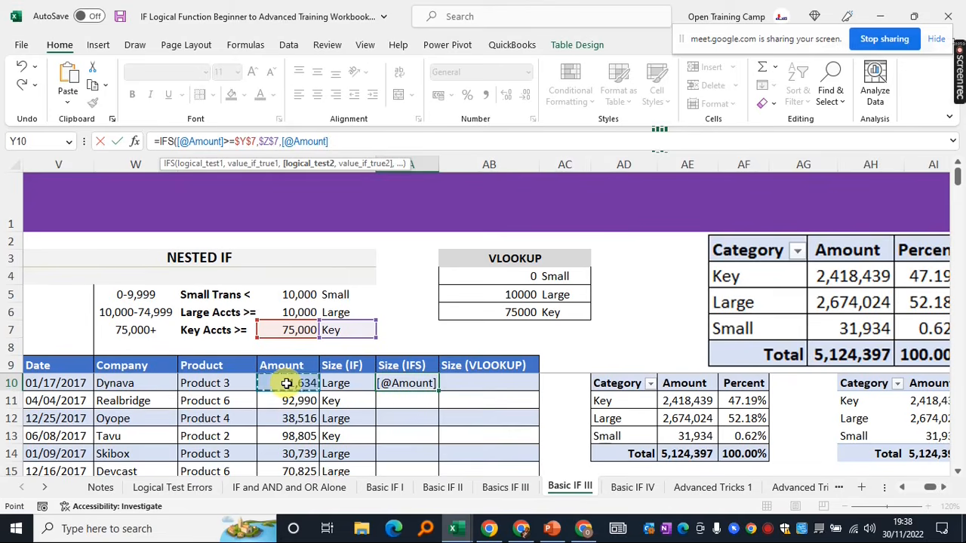
{"action": "type", "text": ">="}
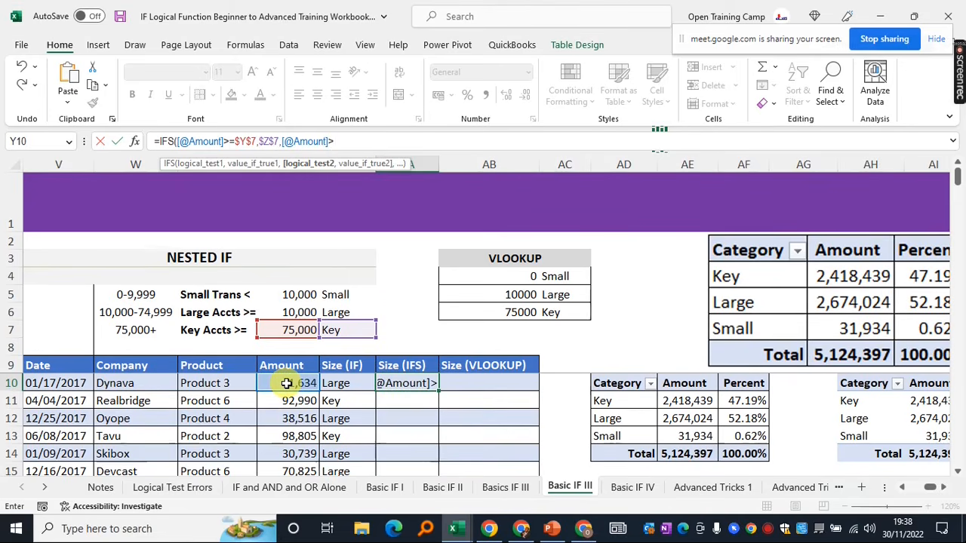
{"action": "left_click", "coordinate": [287, 314]}
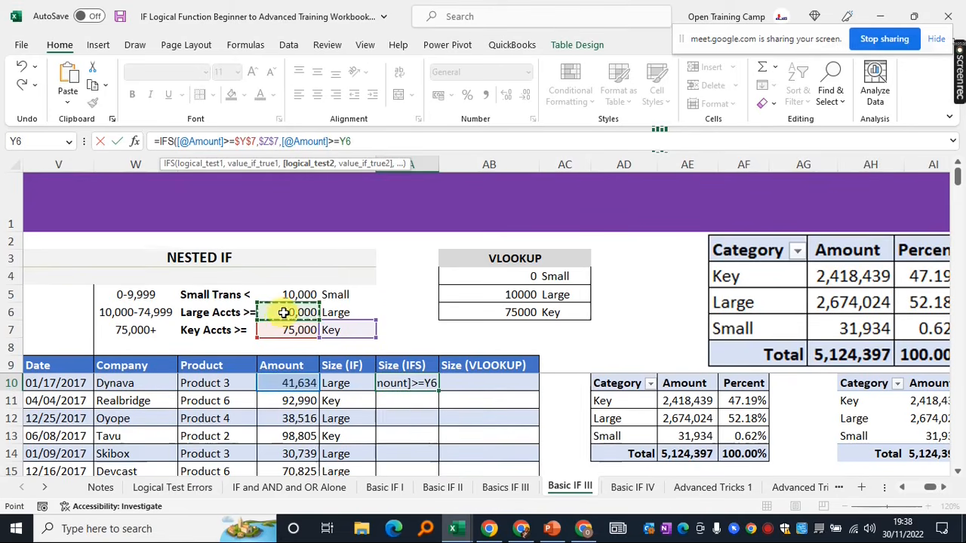
{"action": "key", "text": "F4"}
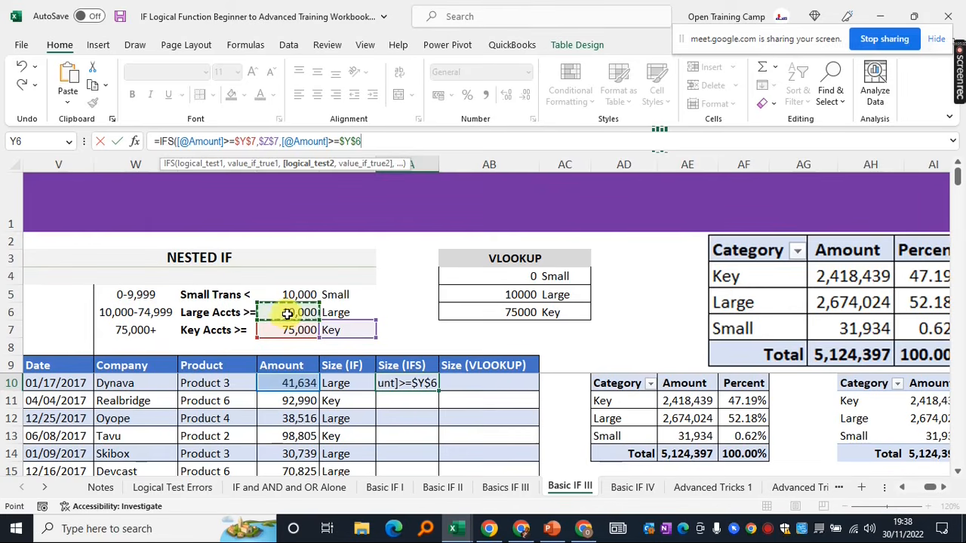
{"action": "type", "text": ","}
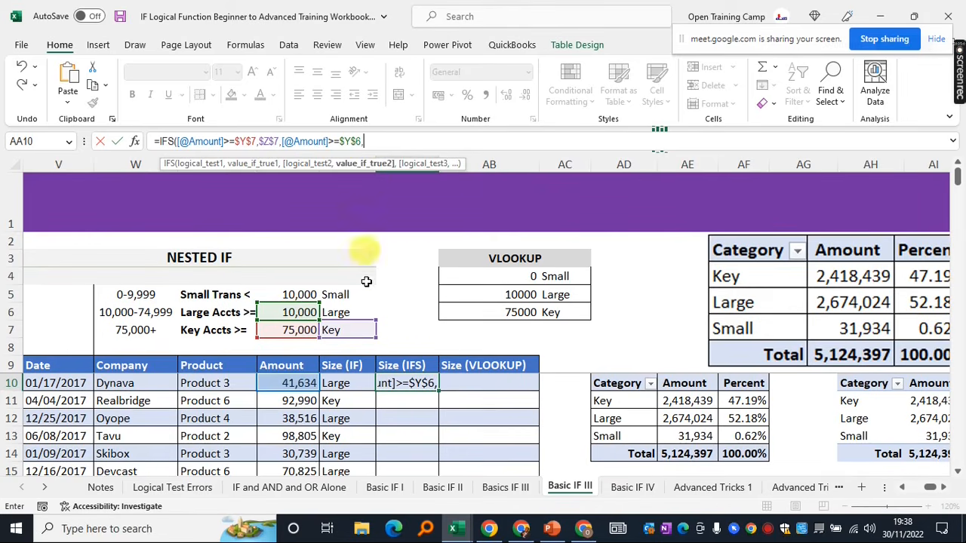
{"action": "left_click", "coordinate": [341, 313]}
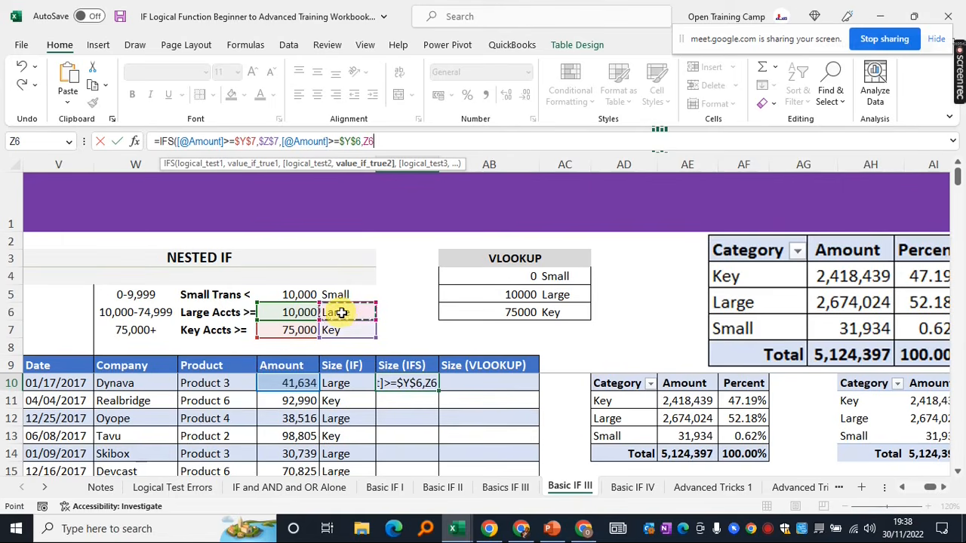
{"action": "key", "text": "F4"}
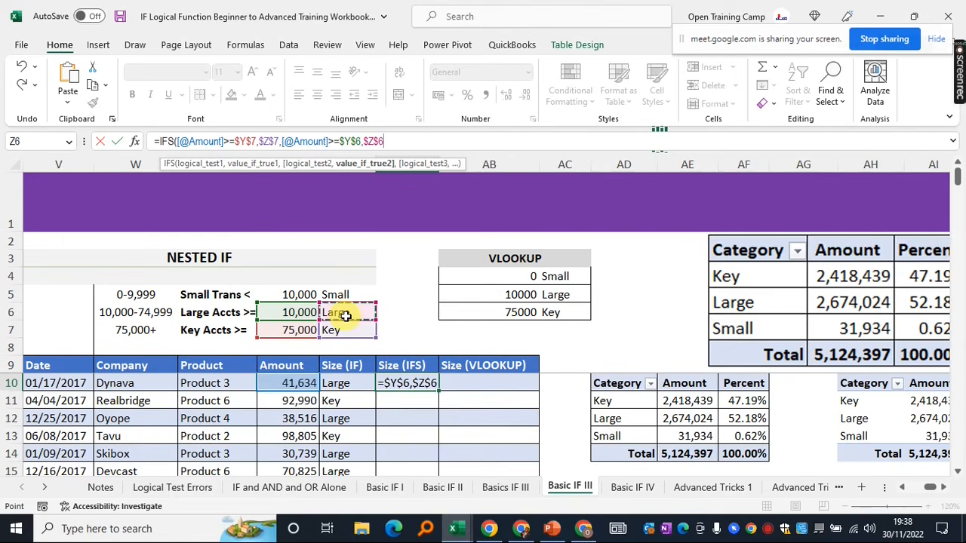
{"action": "type", "text": ","}
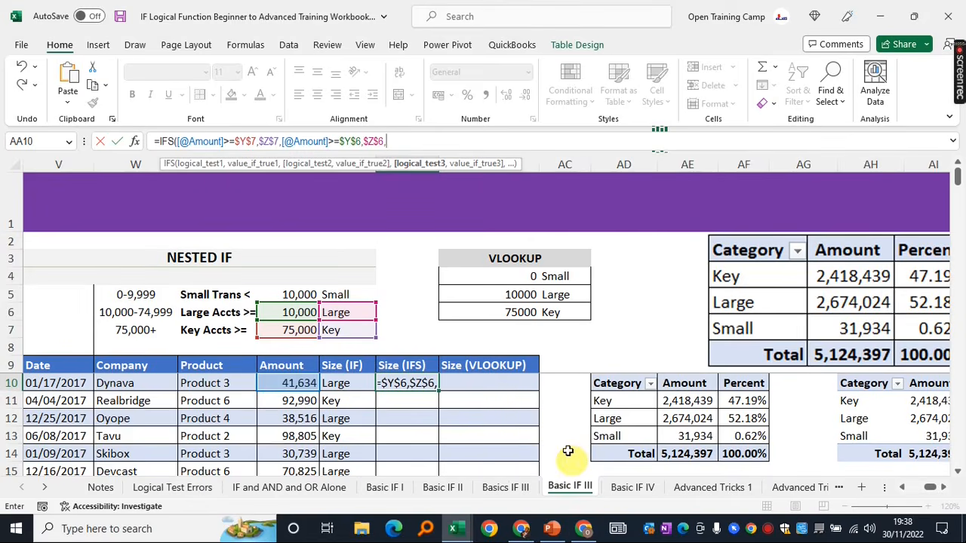
{"action": "left_click", "coordinate": [587, 530]}
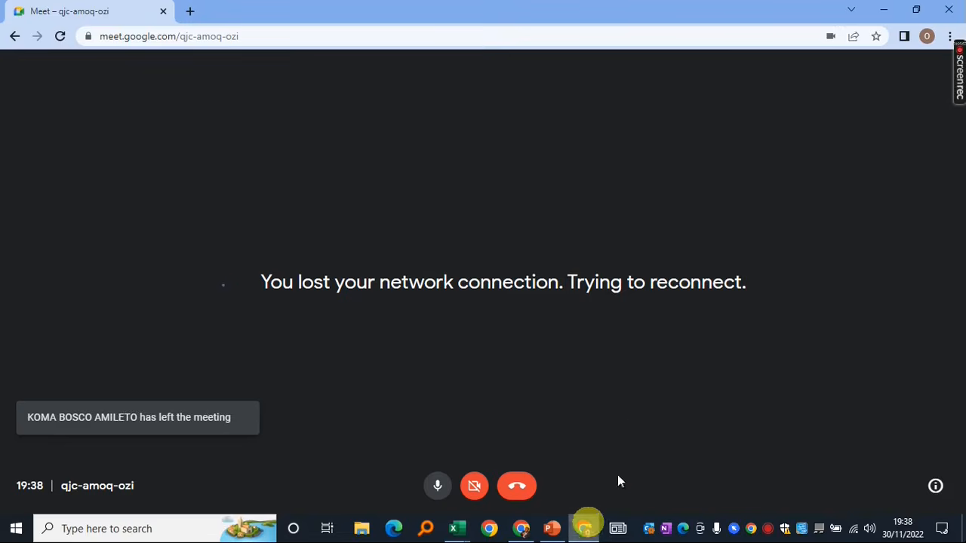
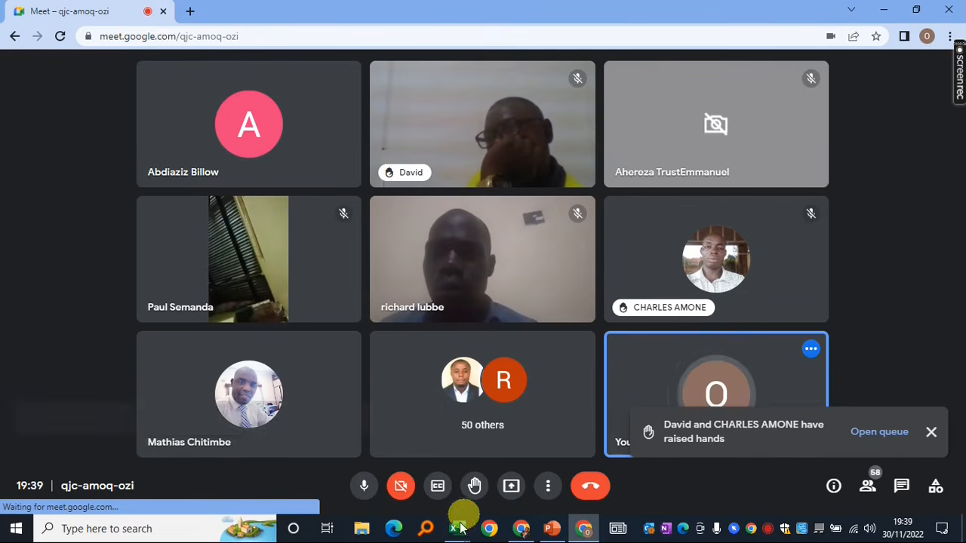
Present the entire screen to the Google Meet meeting
{"action": "mouse_move", "coordinate": [455, 534]}
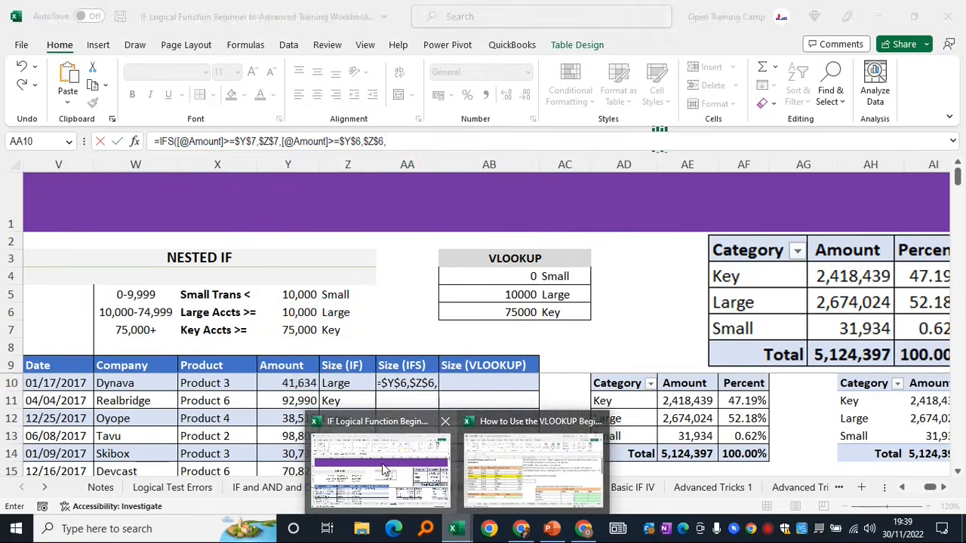
{"action": "left_click", "coordinate": [383, 467]}
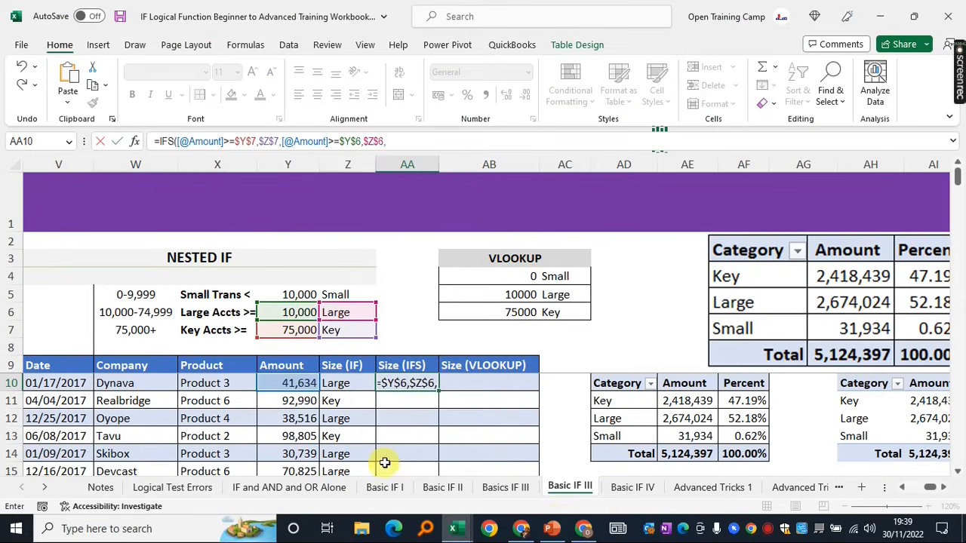
{"action": "left_click", "coordinate": [584, 528]}
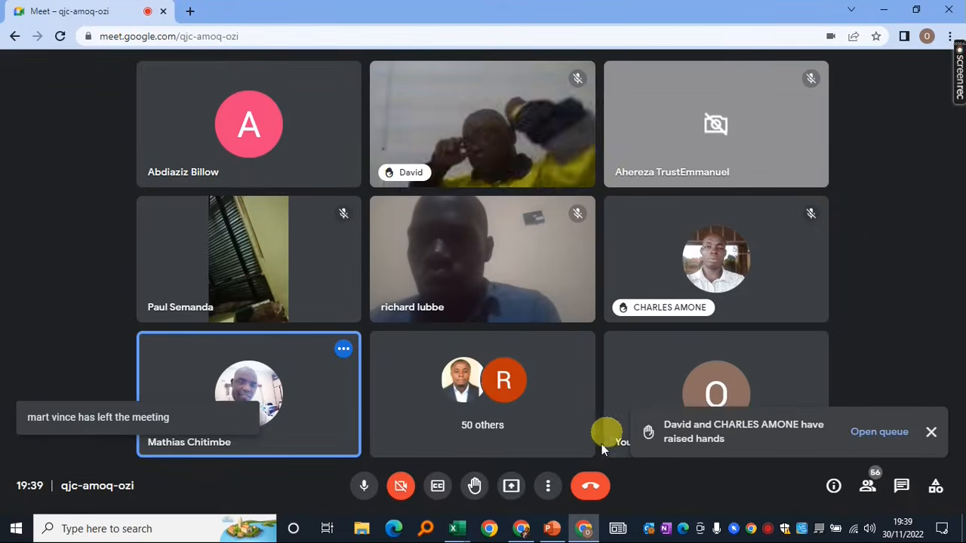
{"action": "left_click", "coordinate": [511, 486]}
{"action": "left_click", "coordinate": [534, 420]}
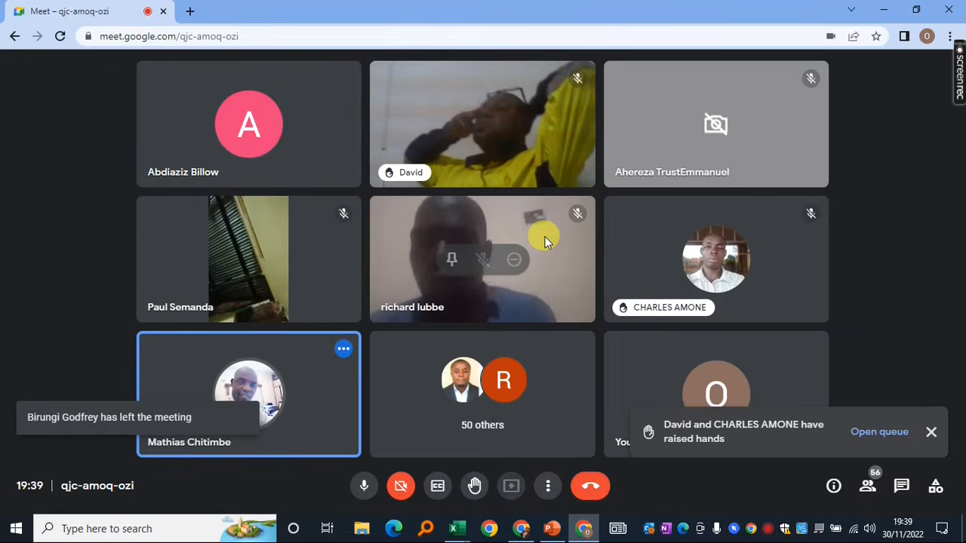
{"action": "left_click", "coordinate": [393, 196]}
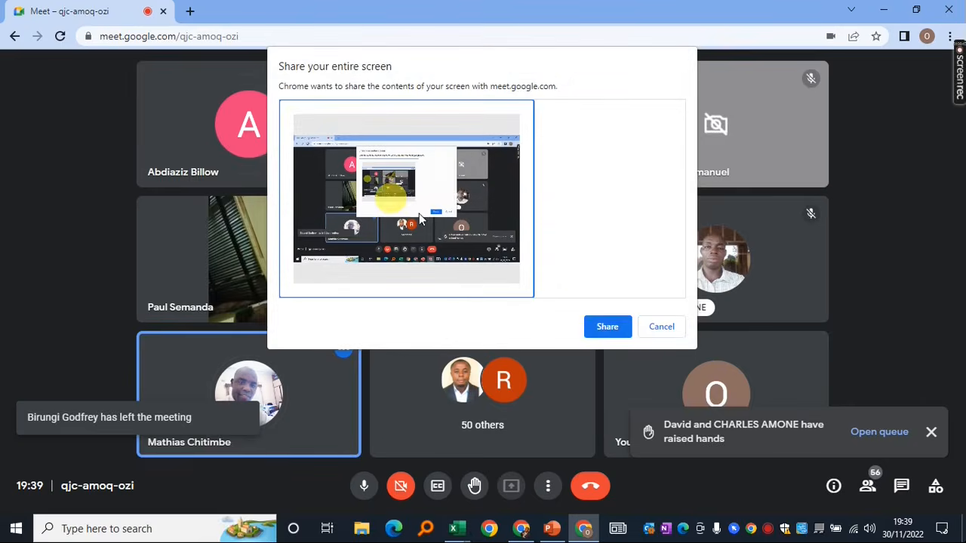
{"action": "left_click", "coordinate": [608, 329]}
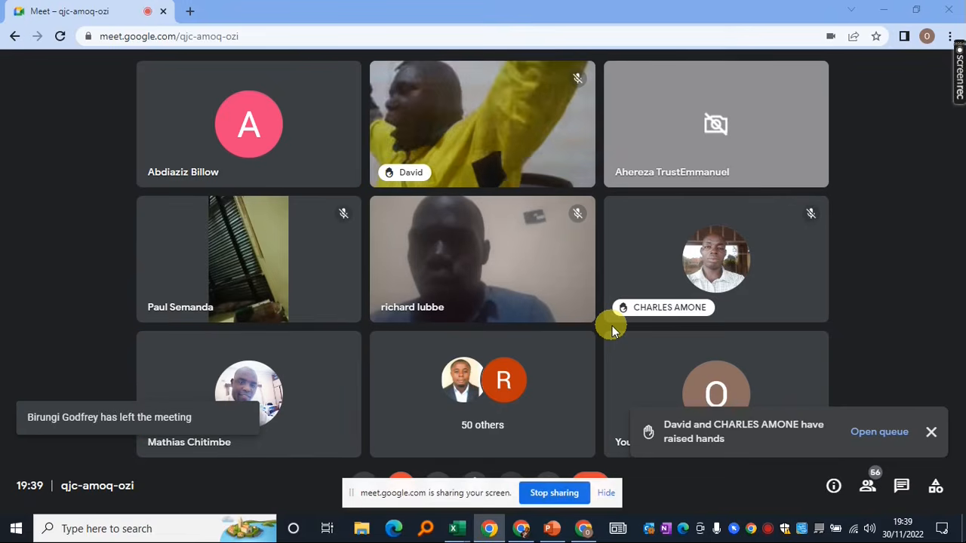
Bring the Excel workbook back to the front and move the sharing notice off the sheet tabs
{"action": "mouse_move", "coordinate": [453, 528]}
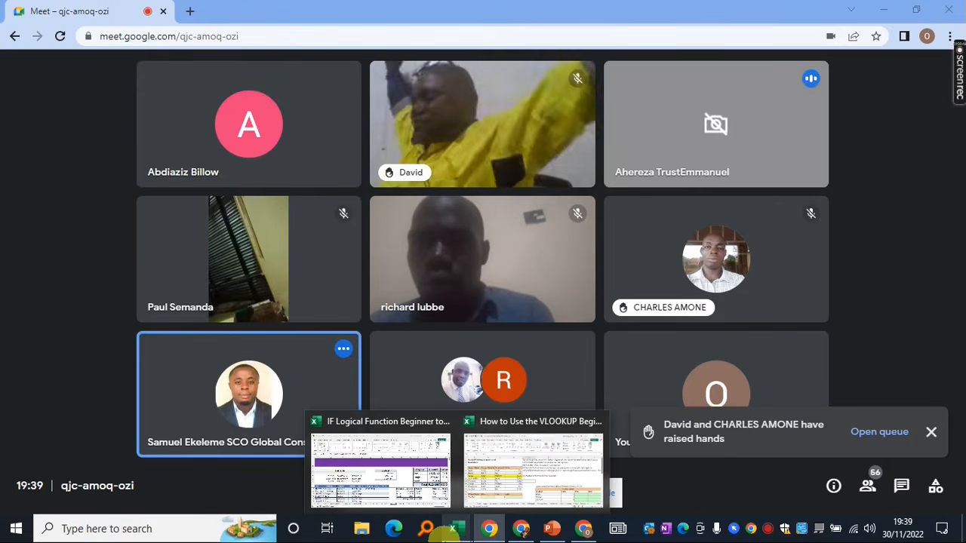
{"action": "left_click", "coordinate": [449, 490]}
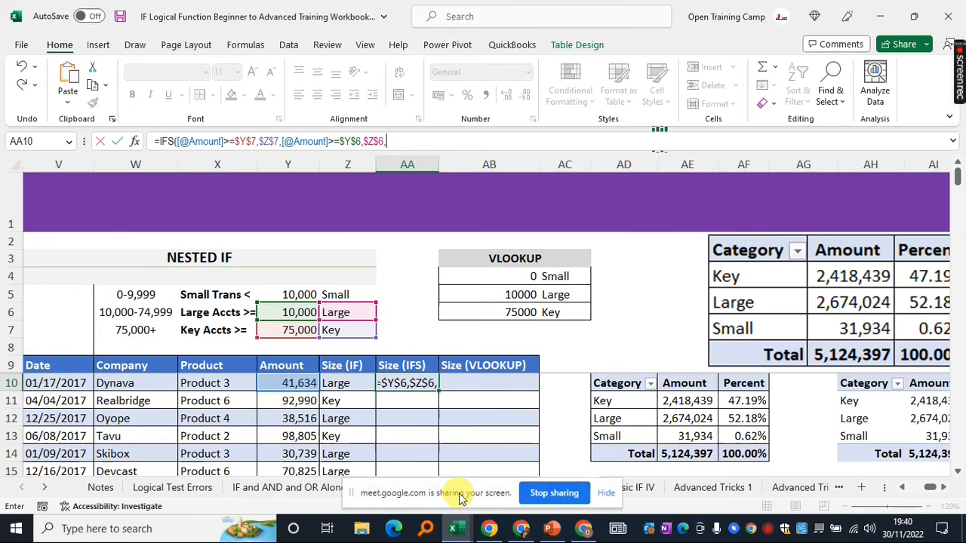
{"action": "left_click_drag", "start_coordinate": [461, 498], "coordinate": [525, 21]}
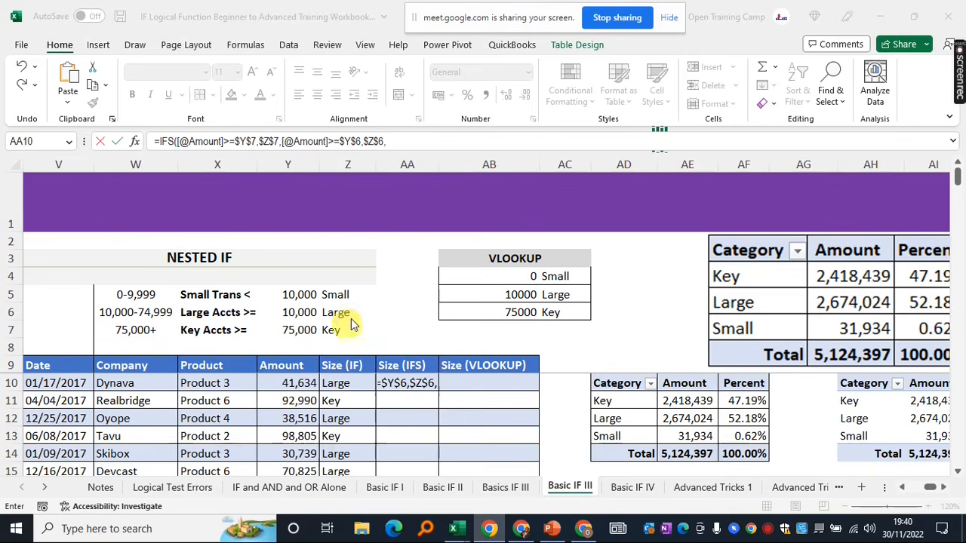
Finish the AA10 IFS formula with TRUE,$Z$5 as the Small fallback and enter it
{"action": "left_click", "coordinate": [394, 302]}
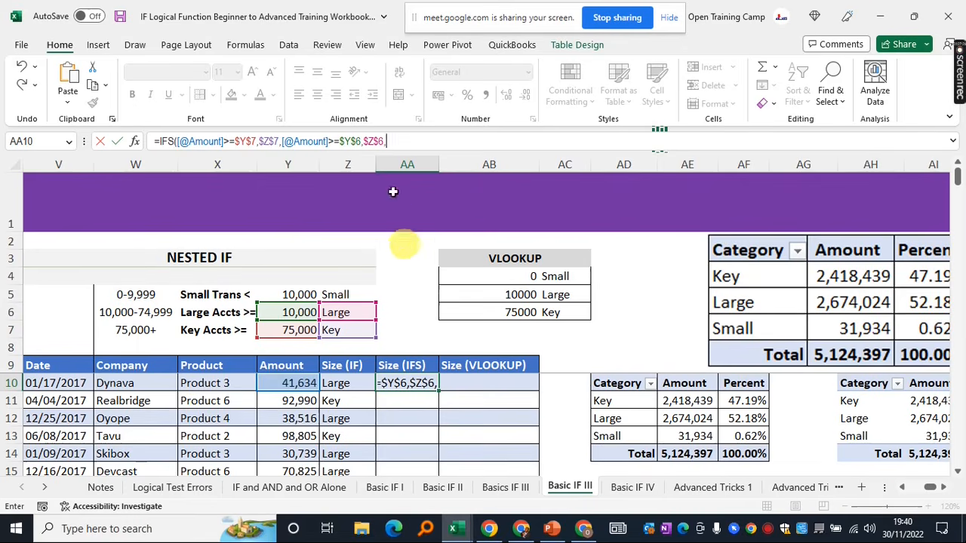
{"action": "left_click", "coordinate": [405, 141]}
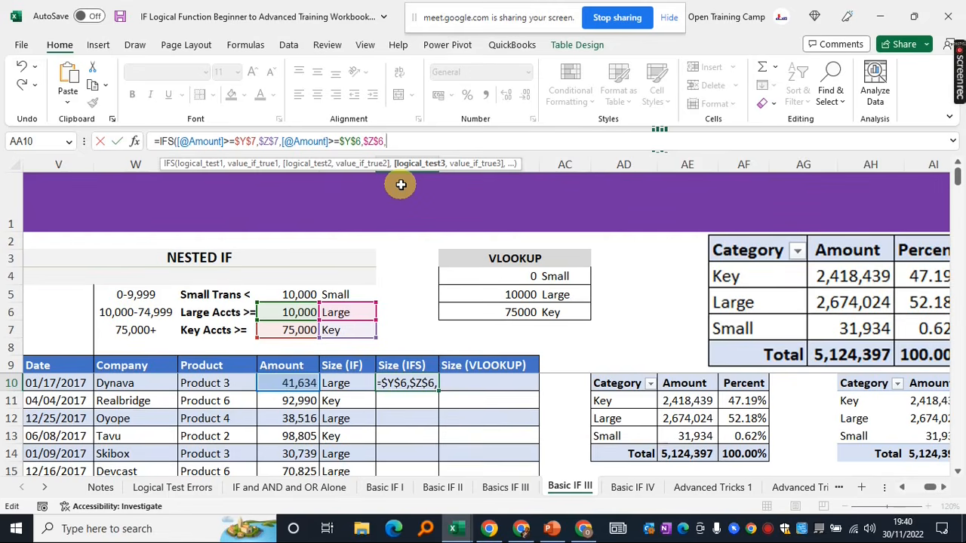
{"action": "type", "text": "TRUE"}
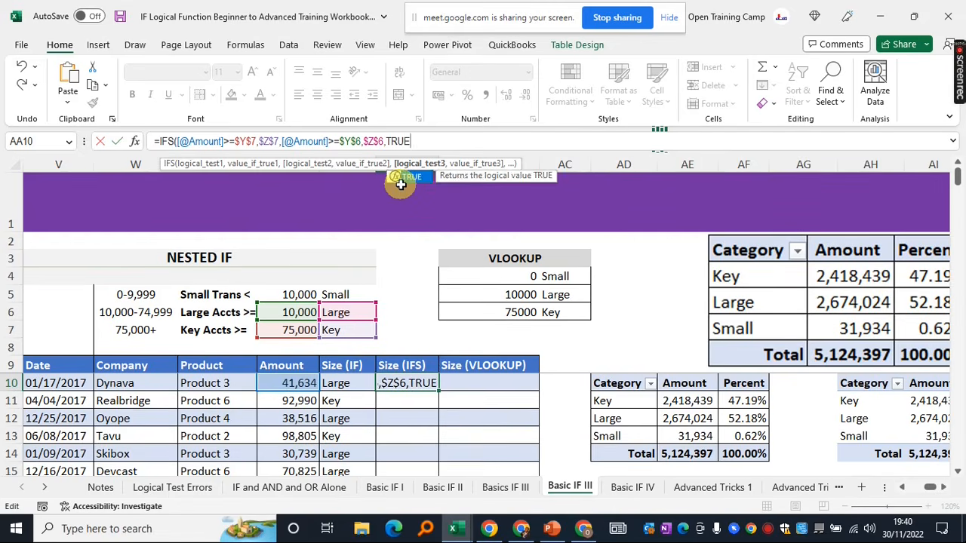
{"action": "type", "text": ","}
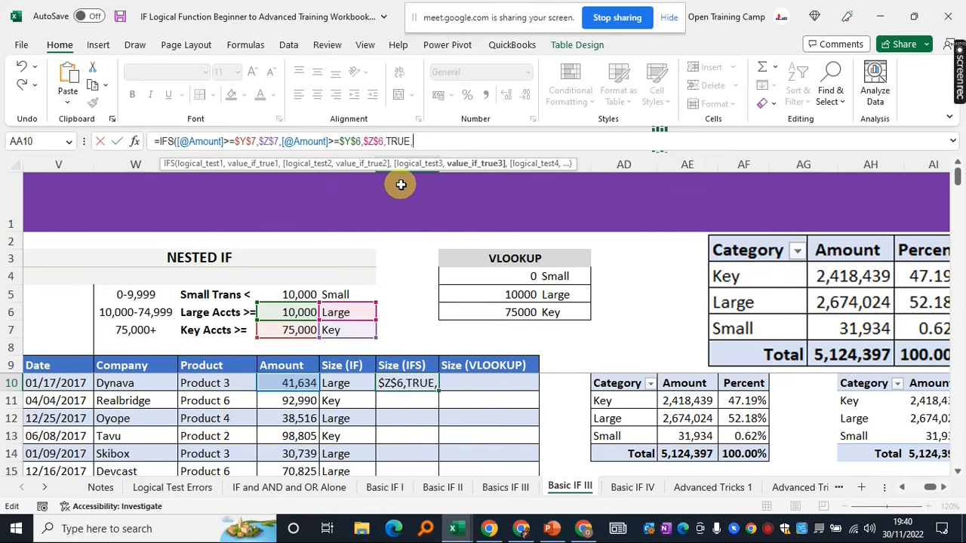
{"action": "left_click", "coordinate": [339, 294]}
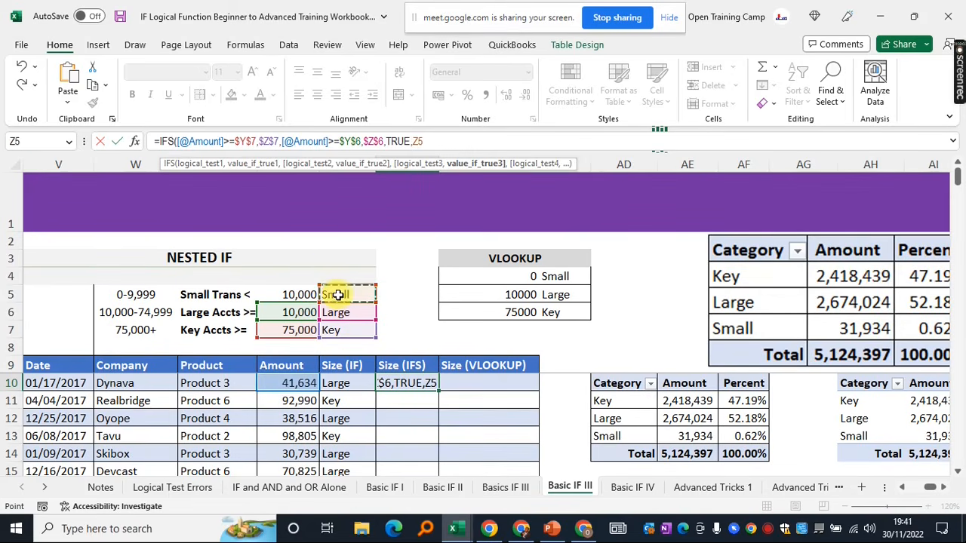
{"action": "key", "text": "F4"}
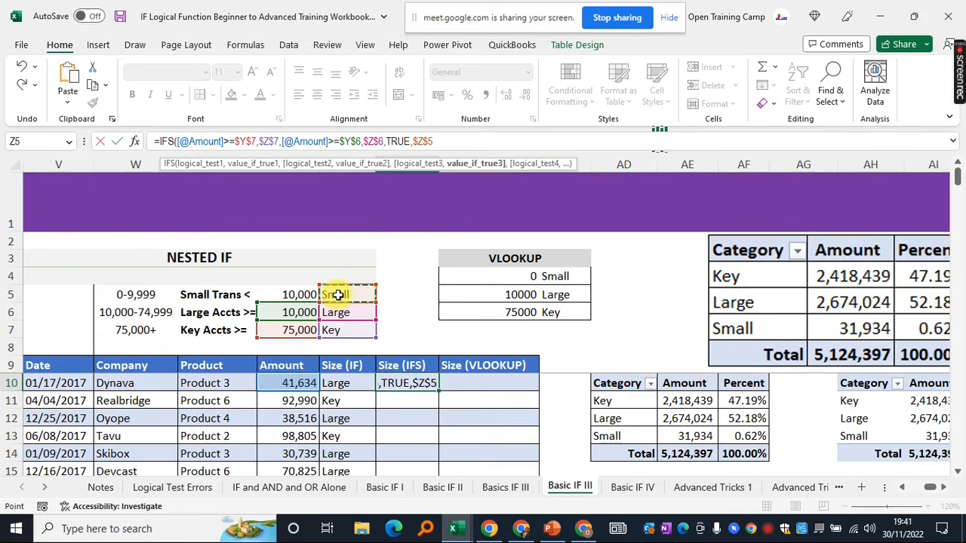
{"action": "type", "text": ")"}
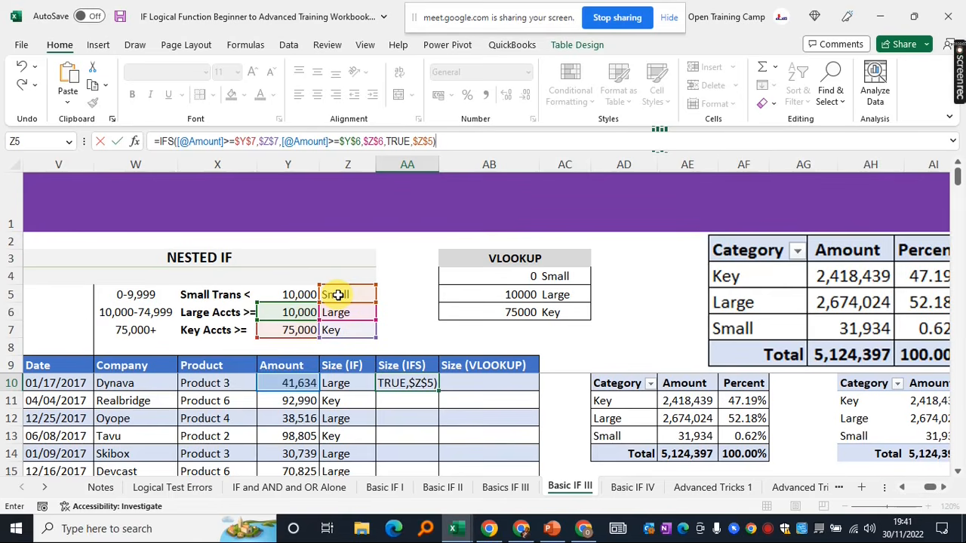
{"action": "key", "text": "Return"}
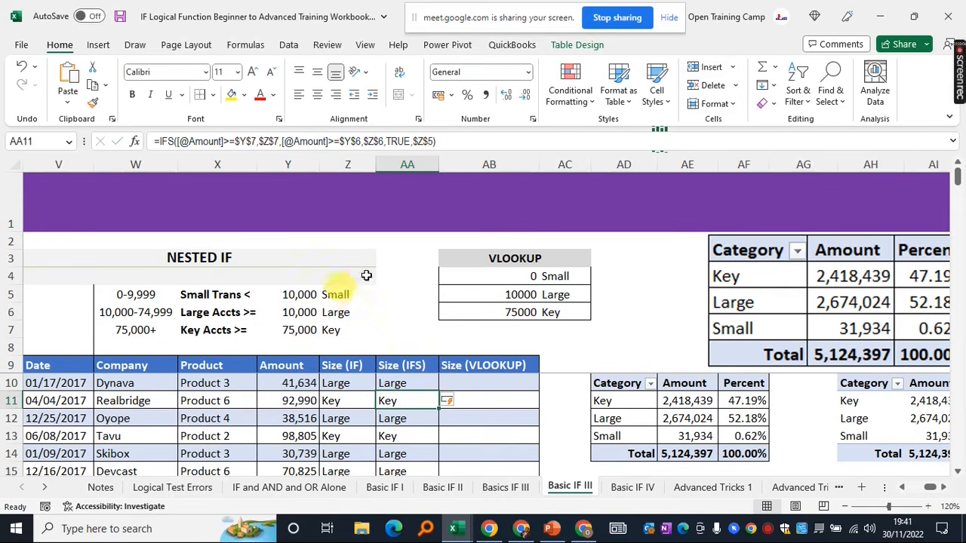
{"action": "left_click", "coordinate": [404, 382]}
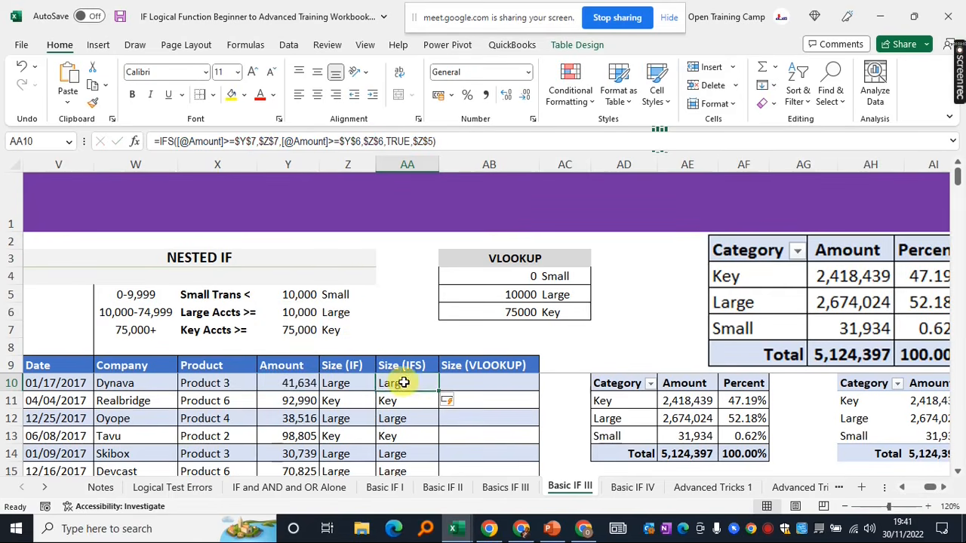
{"action": "left_click", "coordinate": [338, 383]}
{"action": "left_click", "coordinate": [11, 383]}
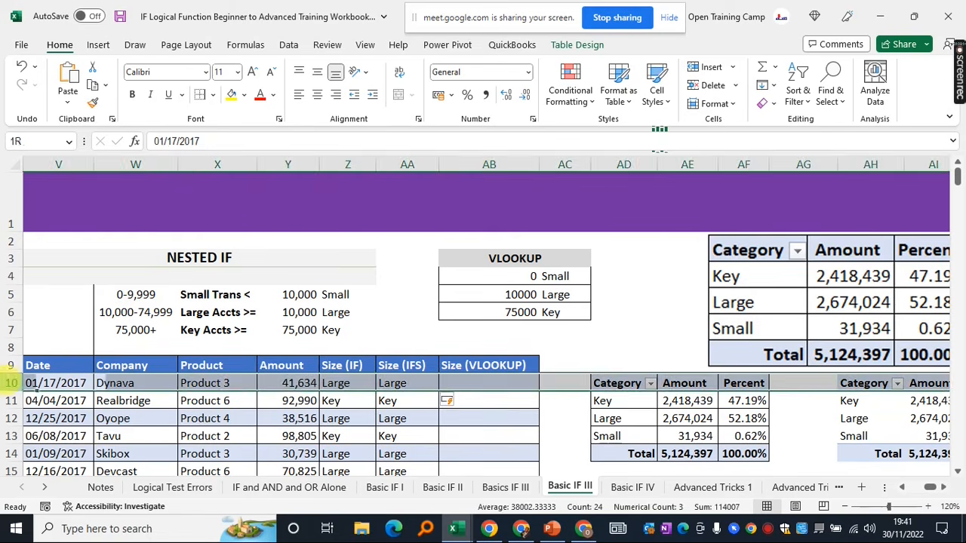
{"action": "left_click", "coordinate": [337, 385]}
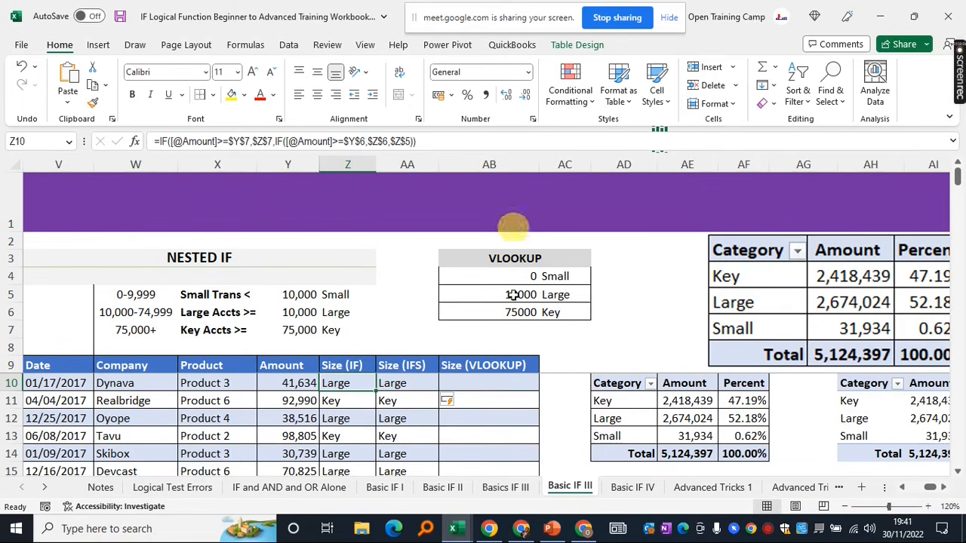
{"action": "left_click", "coordinate": [408, 346]}
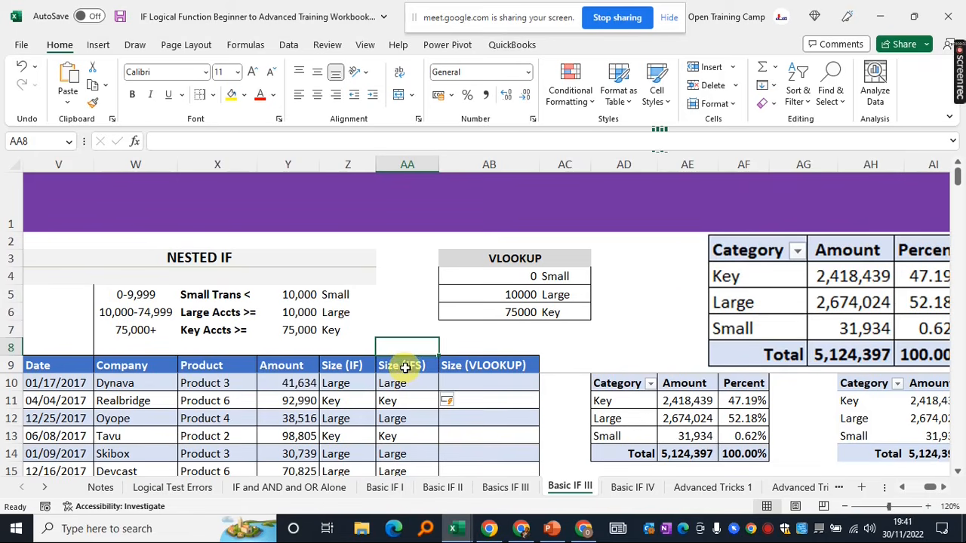
{"action": "left_click", "coordinate": [403, 384]}
{"action": "left_click", "coordinate": [322, 383]}
{"action": "left_click", "coordinate": [291, 384]}
{"action": "left_click", "coordinate": [346, 384]}
{"action": "left_click", "coordinate": [425, 384]}
{"action": "left_click", "coordinate": [351, 383]}
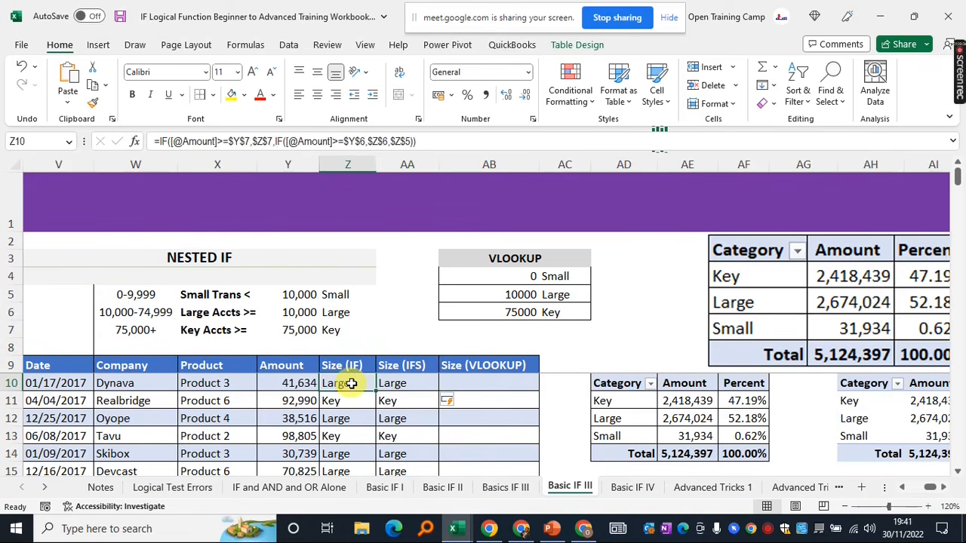
{"action": "left_click", "coordinate": [344, 163]}
{"action": "left_click", "coordinate": [340, 370]}
{"action": "left_click", "coordinate": [343, 384]}
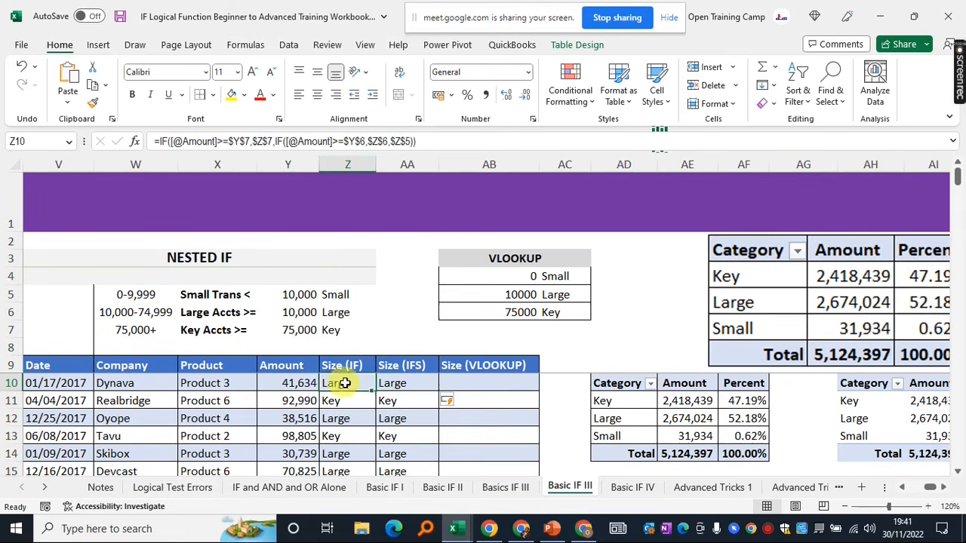
{"action": "left_click", "coordinate": [380, 384]}
{"action": "left_click", "coordinate": [351, 384]}
{"action": "left_click", "coordinate": [416, 385]}
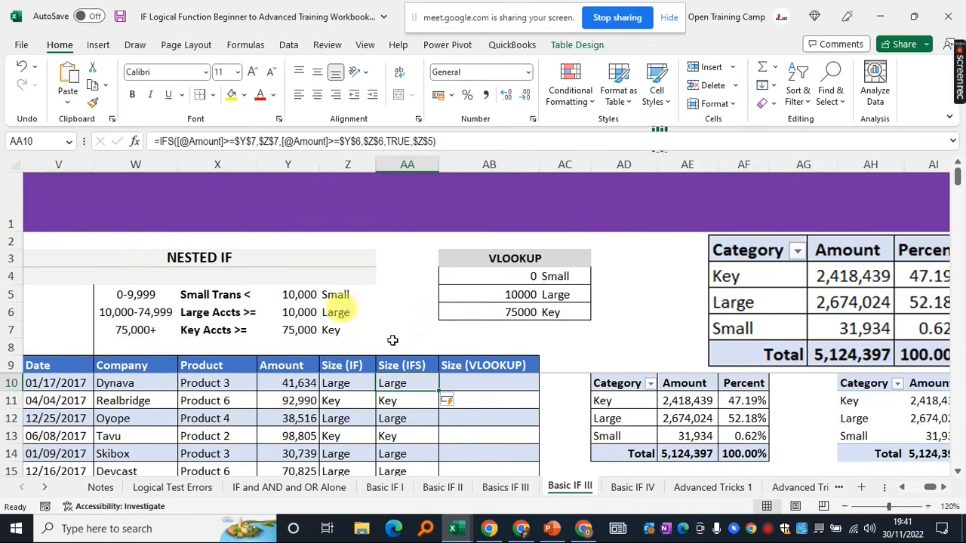
{"action": "left_click", "coordinate": [478, 383]}
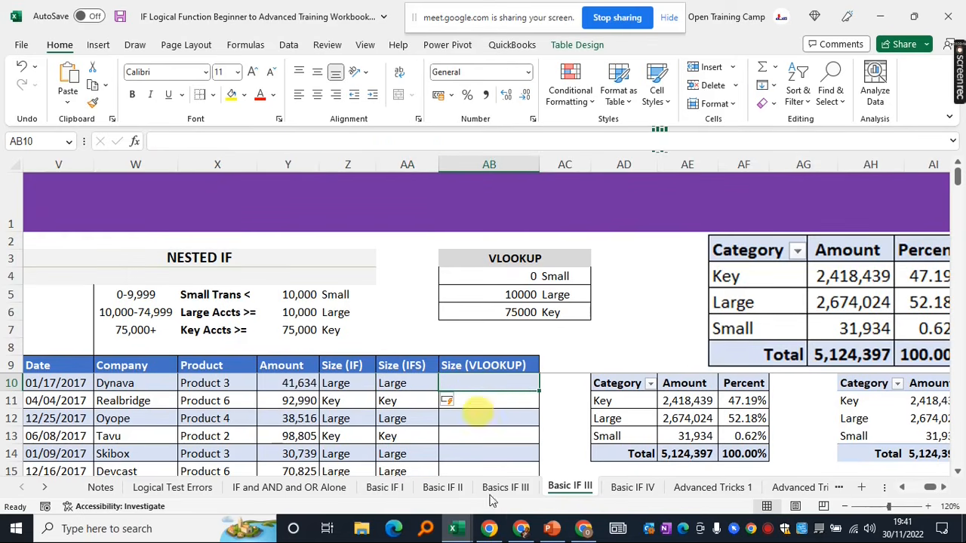
{"action": "type", "text": "=vlook"}
{"action": "key", "text": "Tab"}
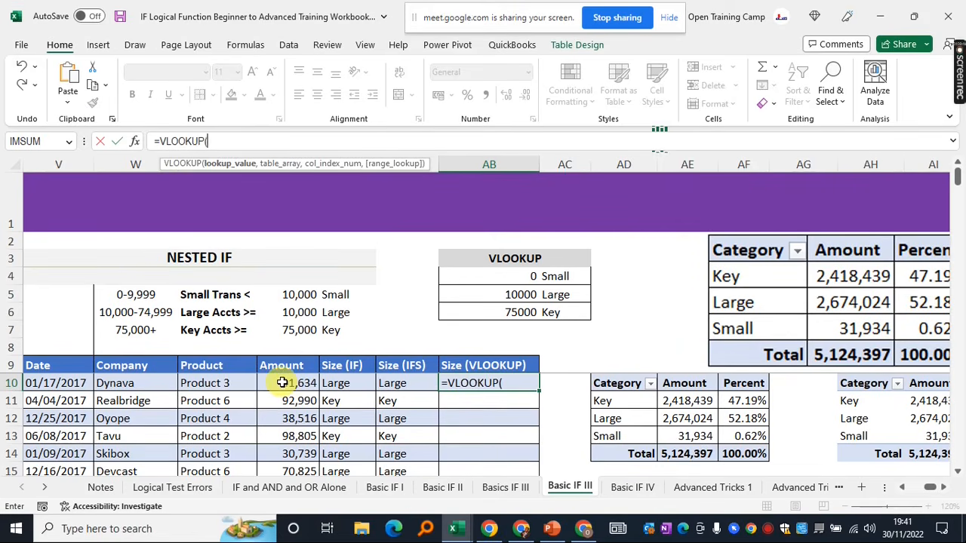
{"action": "left_click", "coordinate": [282, 383]}
{"action": "type", "text": ","}
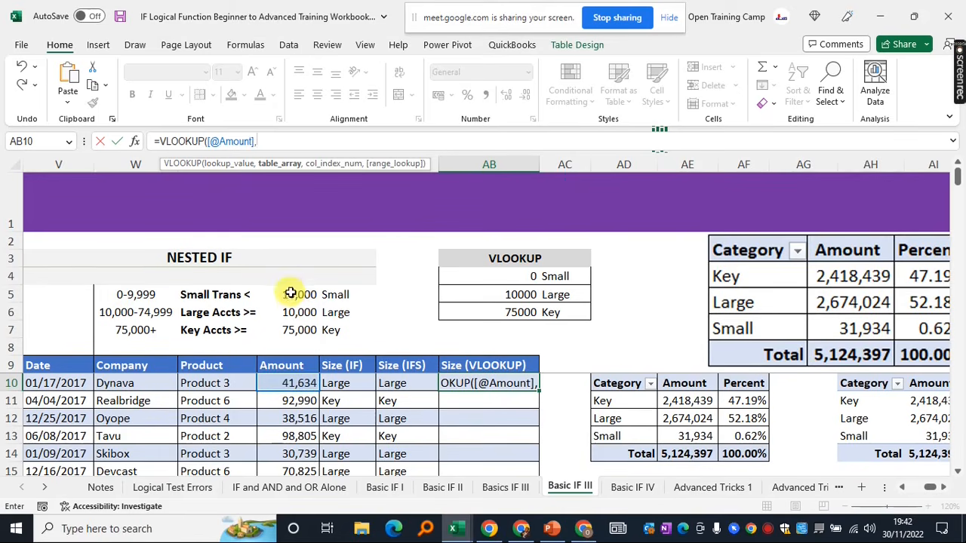
{"action": "left_click_drag", "start_coordinate": [291, 295], "coordinate": [345, 335]}
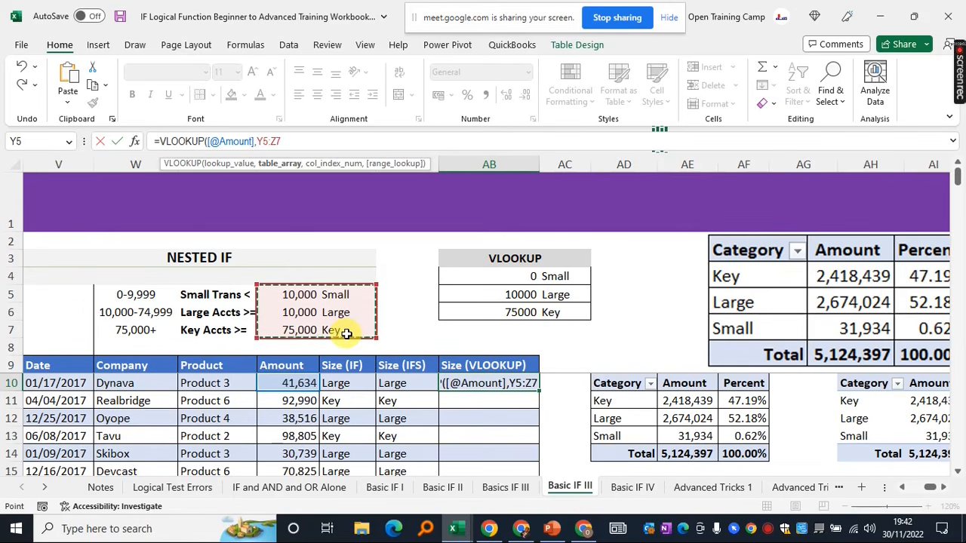
{"action": "key", "text": "F4"}
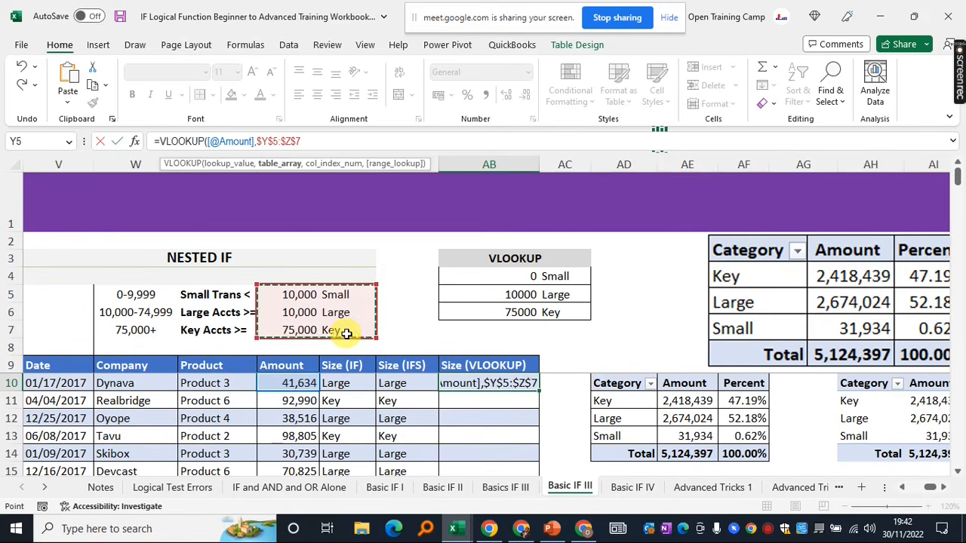
{"action": "type", "text": ","}
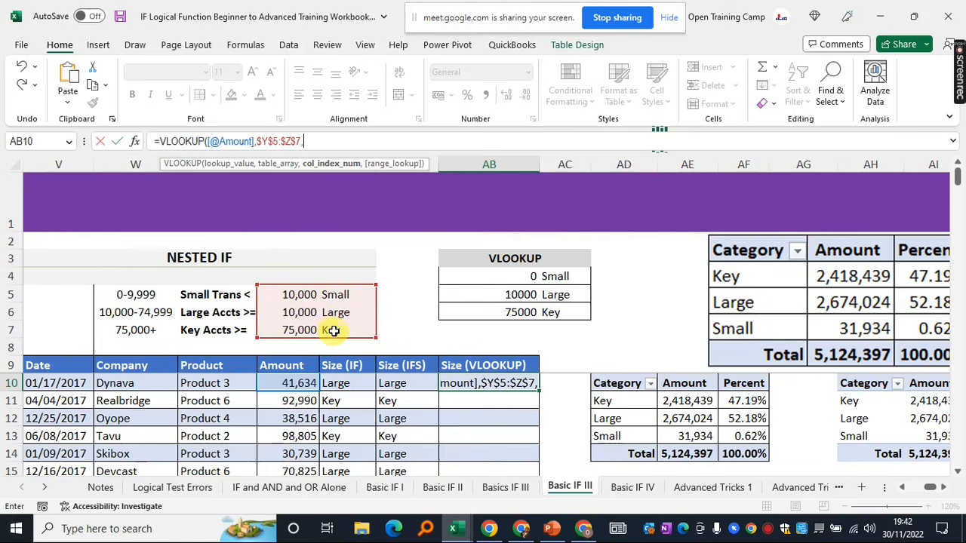
Set column index 2, drop the range_lookup argument, and close and enter the formula
{"action": "type", "text": "2"}
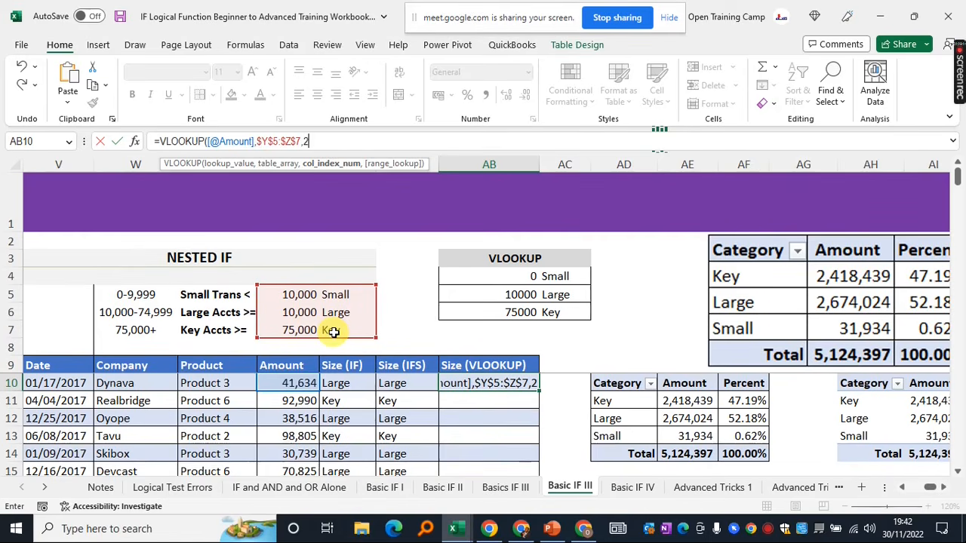
{"action": "type", "text": ","}
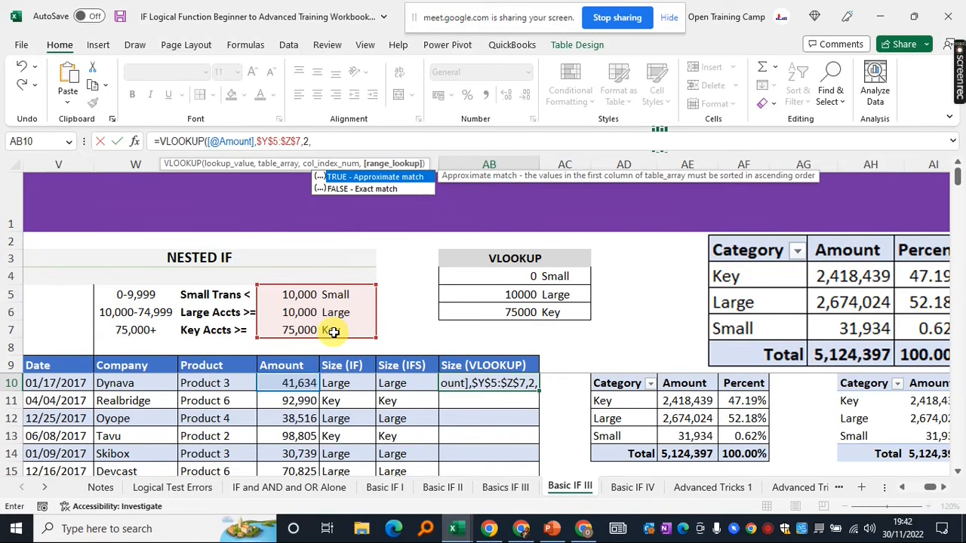
{"action": "key", "text": "BackSpace"}
{"action": "type", "text": ","}
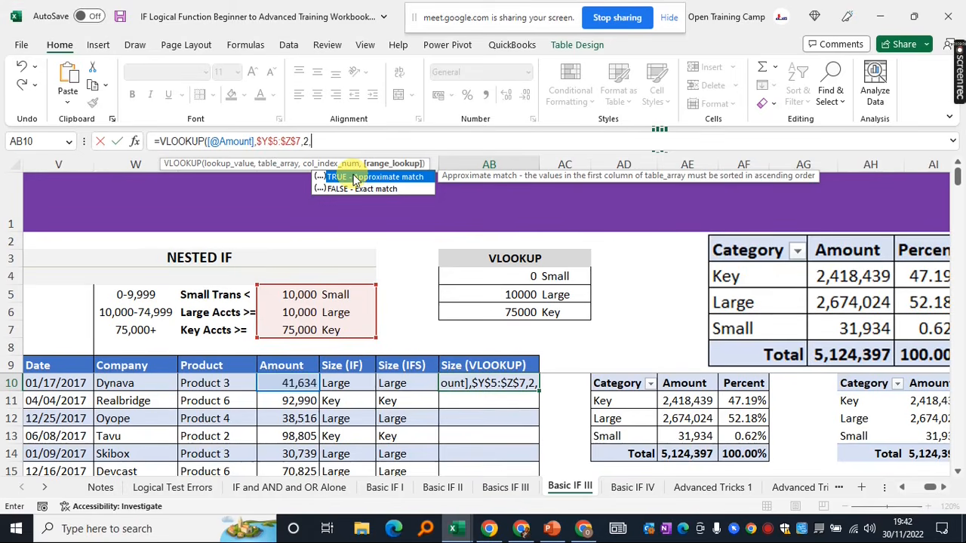
{"action": "type", "text": "TRUE"}
{"action": "key", "text": "BackSpace"}
{"action": "key", "text": "BackSpace"}
{"action": "key", "text": "BackSpace"}
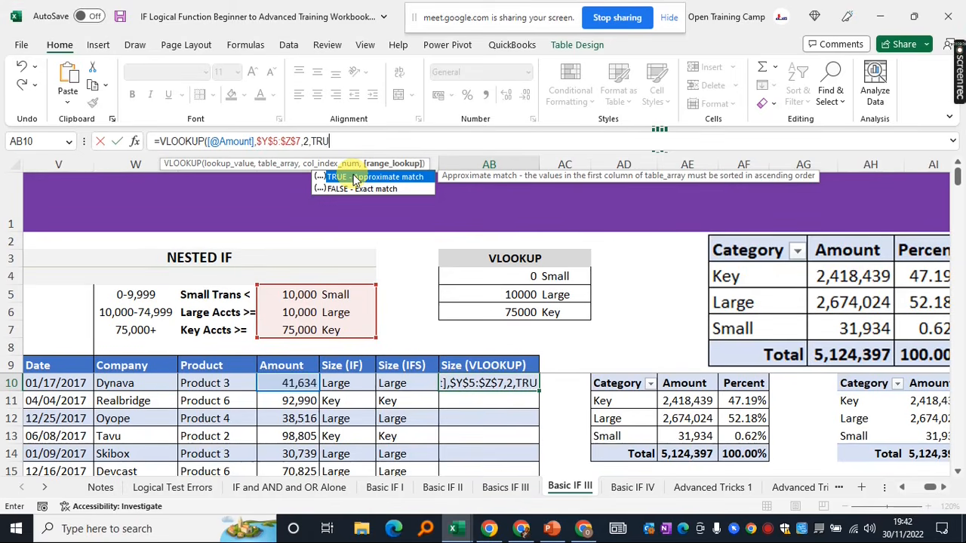
{"action": "key", "text": "BackSpace"}
{"action": "key", "text": "BackSpace"}
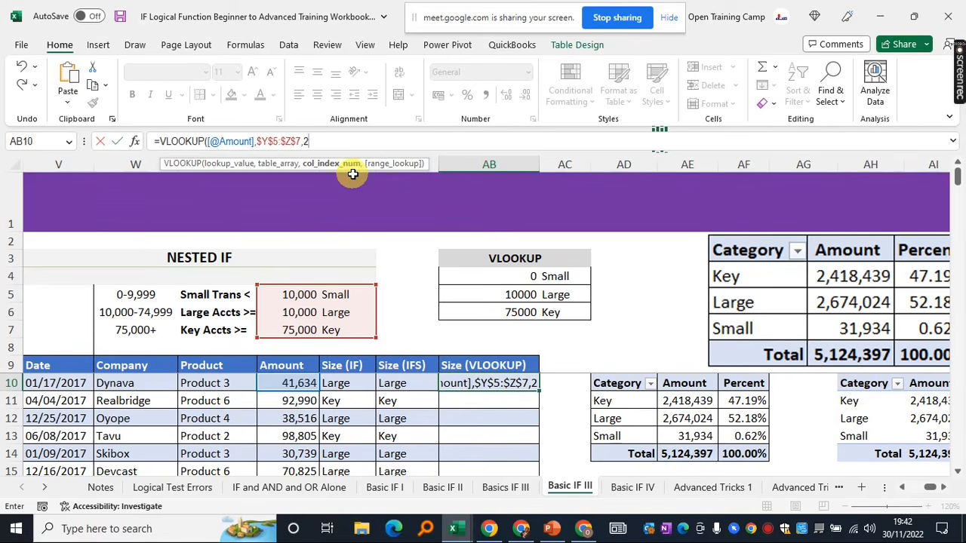
{"action": "type", "text": ")"}
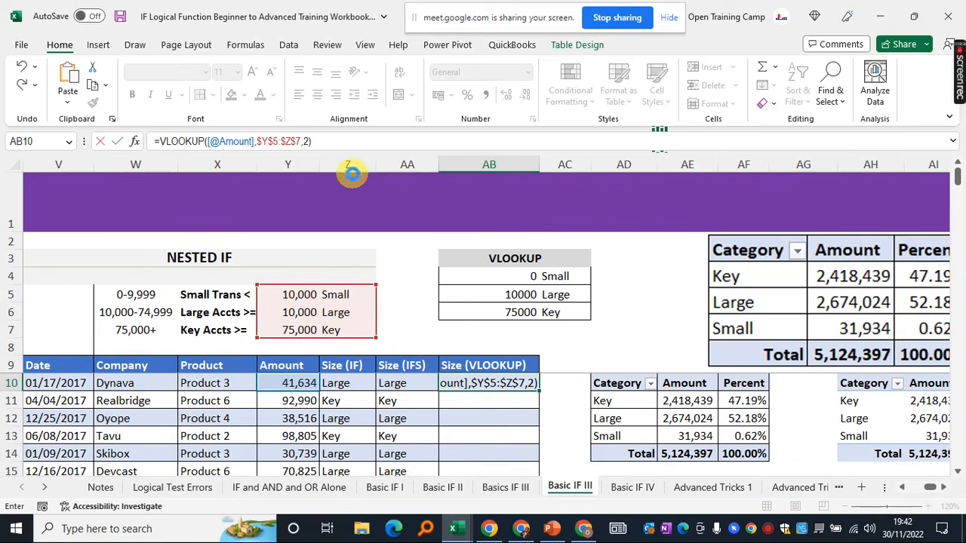
{"action": "key", "text": "Return"}
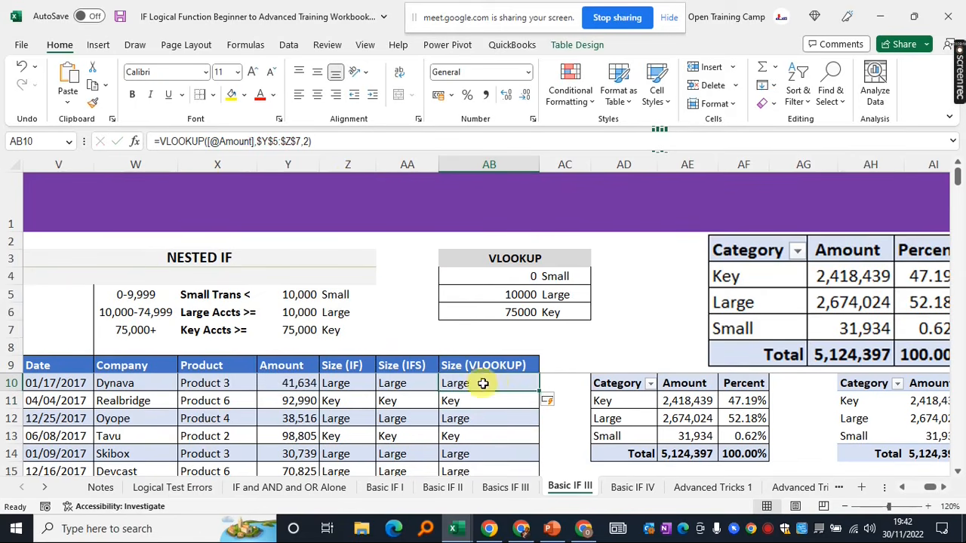
{"action": "left_click", "coordinate": [332, 384]}
{"action": "left_click", "coordinate": [394, 384]}
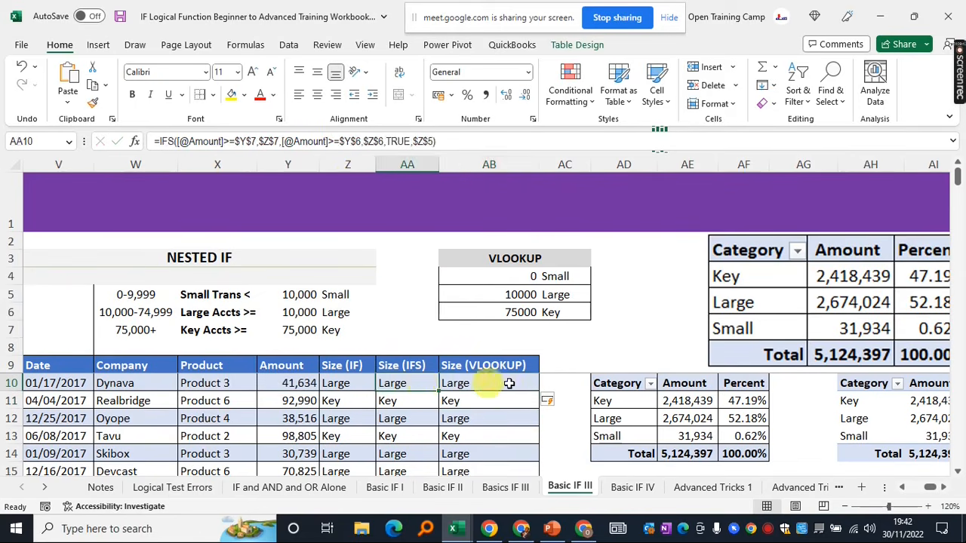
{"action": "left_click", "coordinate": [457, 384]}
{"action": "left_click", "coordinate": [338, 381]}
{"action": "left_click_drag", "start_coordinate": [342, 369], "coordinate": [494, 365]}
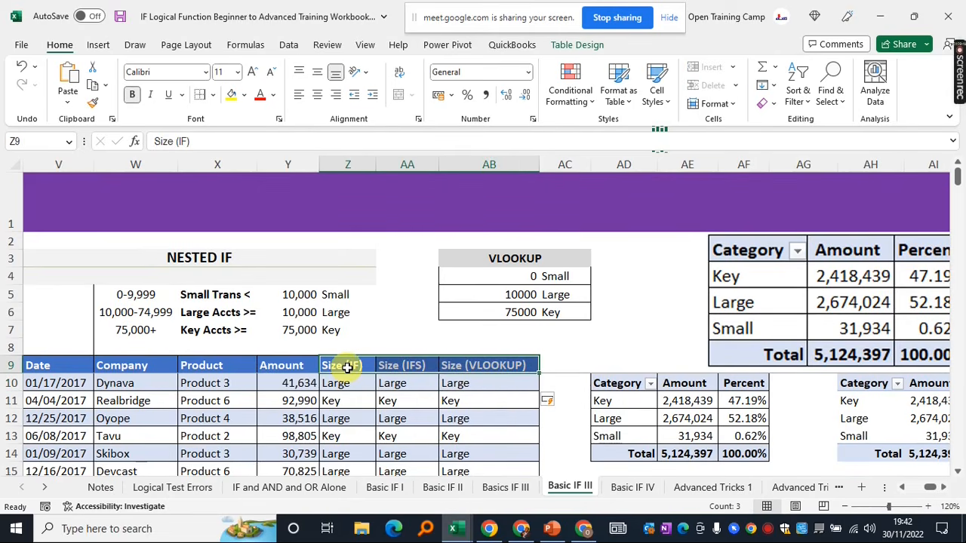
{"action": "left_click_drag", "start_coordinate": [346, 368], "coordinate": [345, 455]}
{"action": "left_click_drag", "start_coordinate": [418, 365], "coordinate": [401, 447]}
{"action": "left_click_drag", "start_coordinate": [476, 367], "coordinate": [480, 430]}
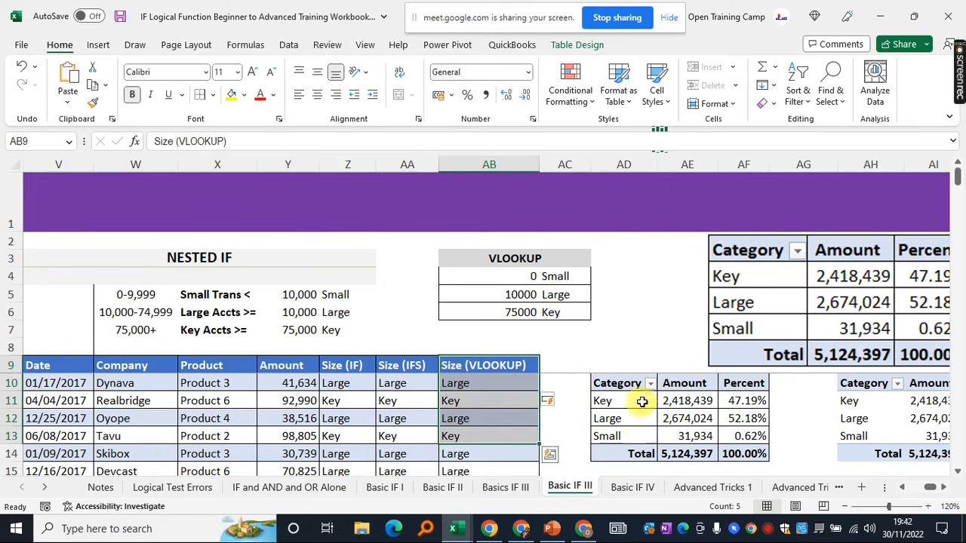
{"action": "left_click", "coordinate": [642, 401]}
{"action": "left_click_drag", "start_coordinate": [614, 384], "coordinate": [747, 453]}
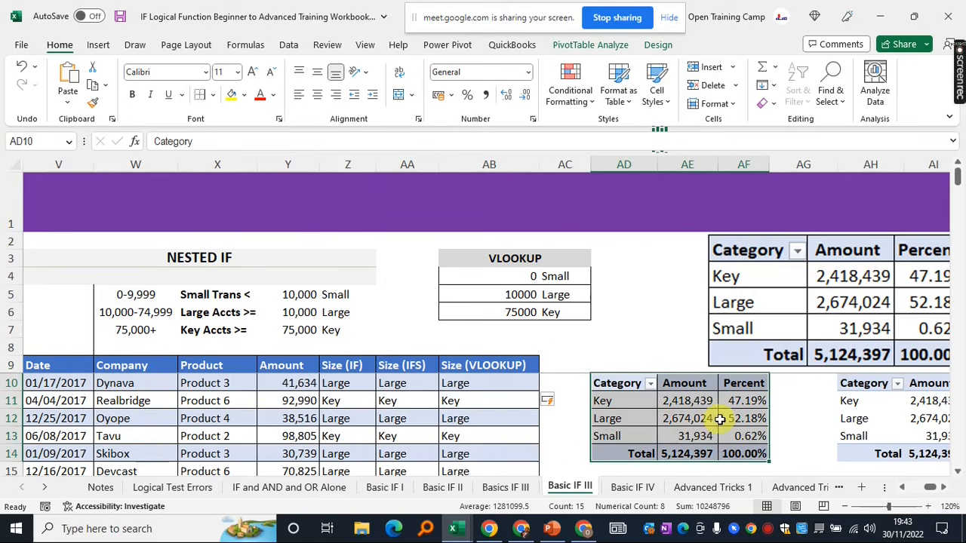
{"action": "left_click", "coordinate": [671, 294]}
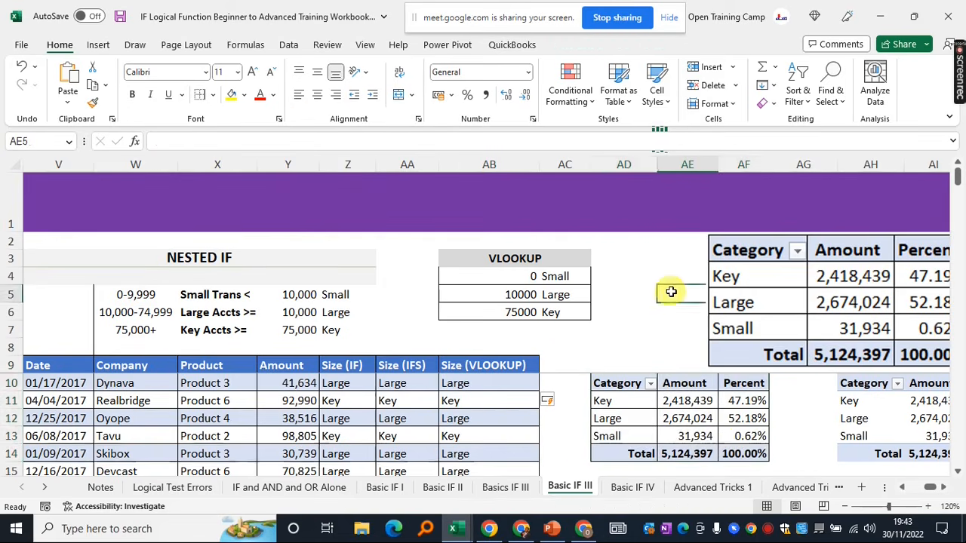
{"action": "left_click", "coordinate": [622, 328]}
{"action": "left_click", "coordinate": [456, 367]}
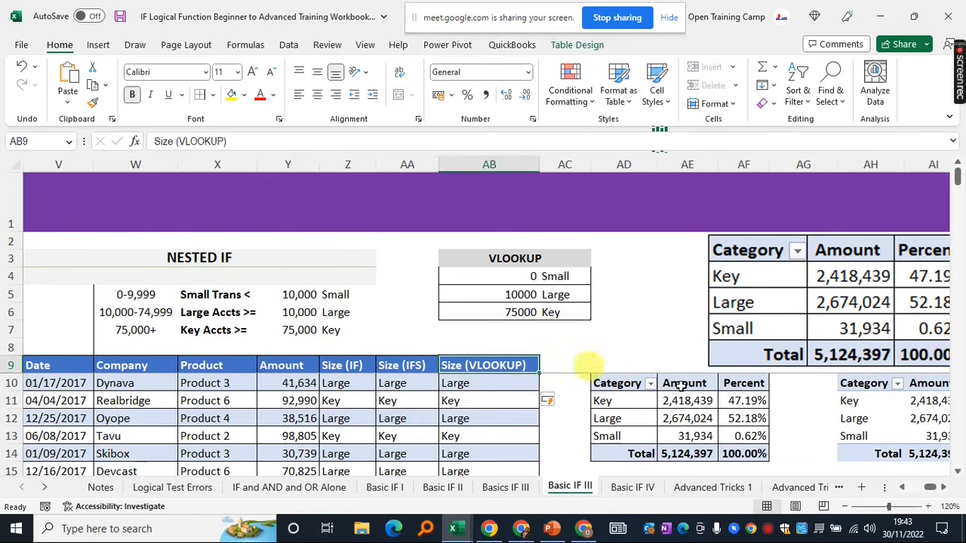
{"action": "left_click", "coordinate": [689, 417]}
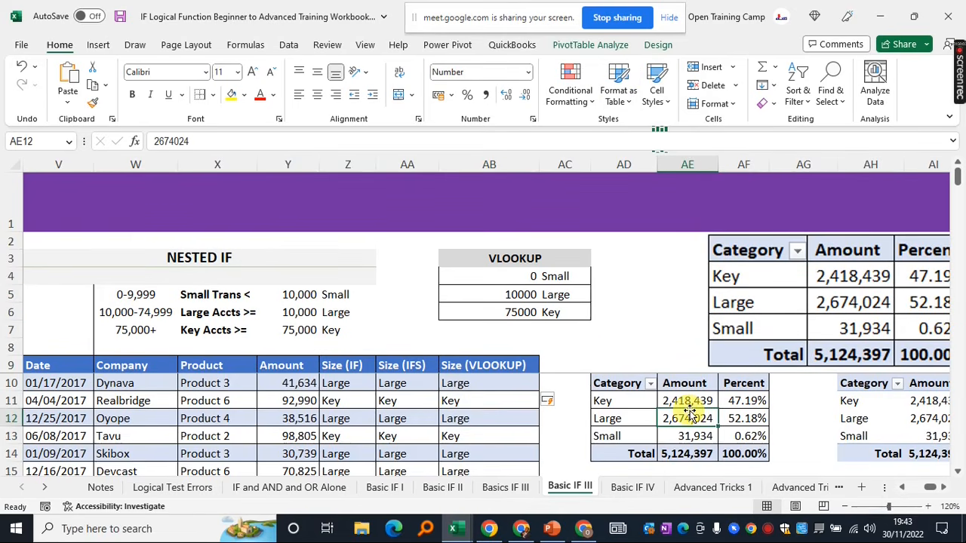
{"action": "left_click", "coordinate": [630, 295]}
{"action": "left_click", "coordinate": [637, 268]}
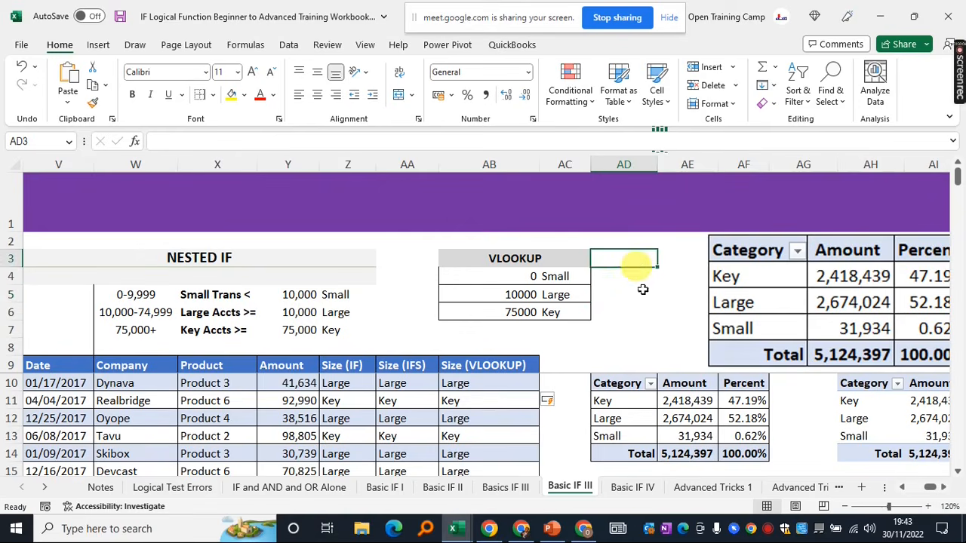
{"action": "left_click", "coordinate": [638, 294]}
{"action": "left_click", "coordinate": [560, 486]}
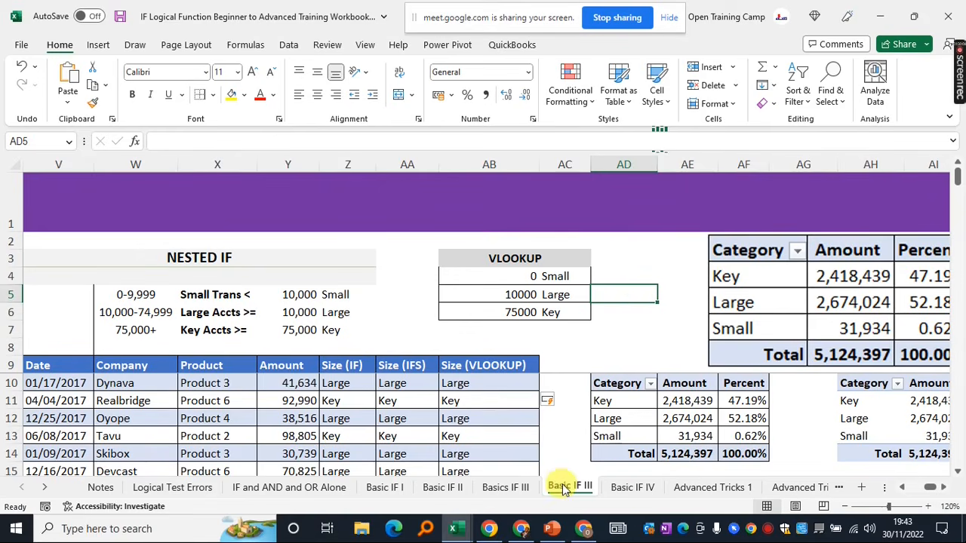
{"action": "left_click", "coordinate": [625, 489]}
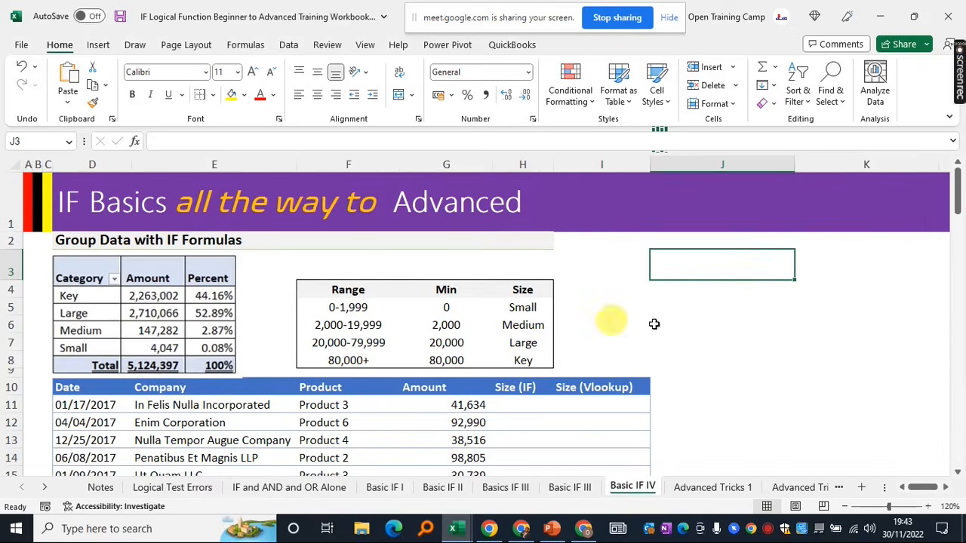
Review the Basic IF IV sheet's empty Size columns and its Small, Medium, Large, Key labels
{"action": "left_click", "coordinate": [574, 489]}
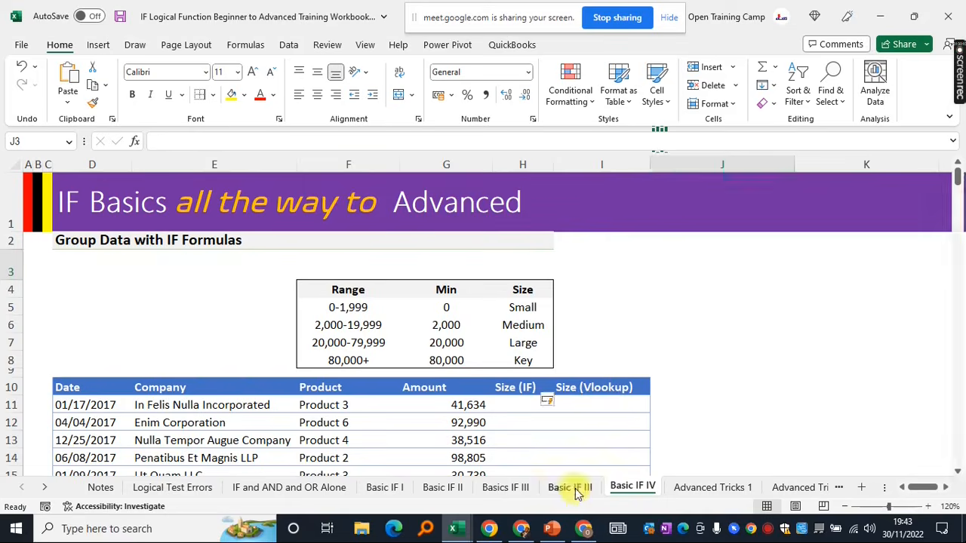
{"action": "left_click", "coordinate": [634, 489]}
{"action": "left_click", "coordinate": [606, 329]}
{"action": "scroll", "coordinate": [607, 332], "scroll_direction": "down", "scroll_amount": 5}
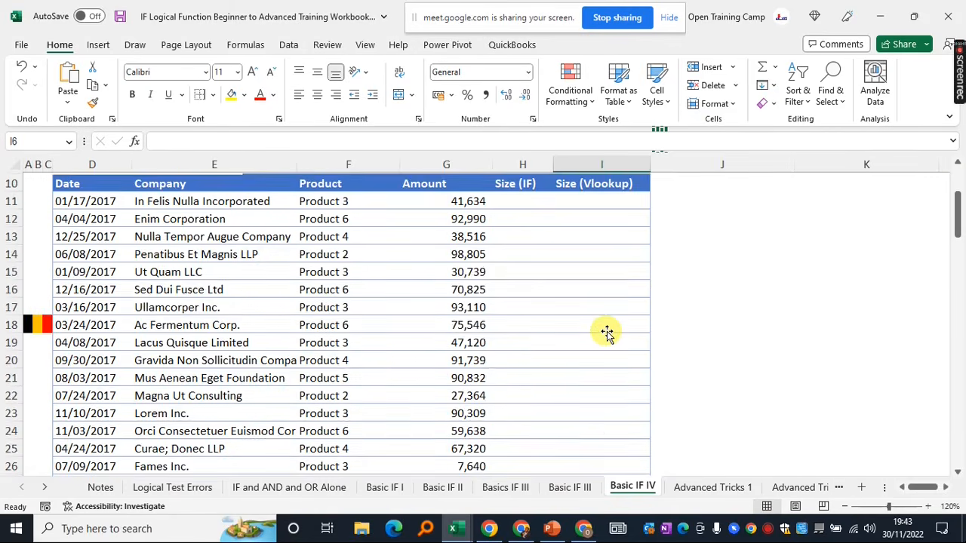
{"action": "scroll", "coordinate": [607, 332], "scroll_direction": "up", "scroll_amount": 5}
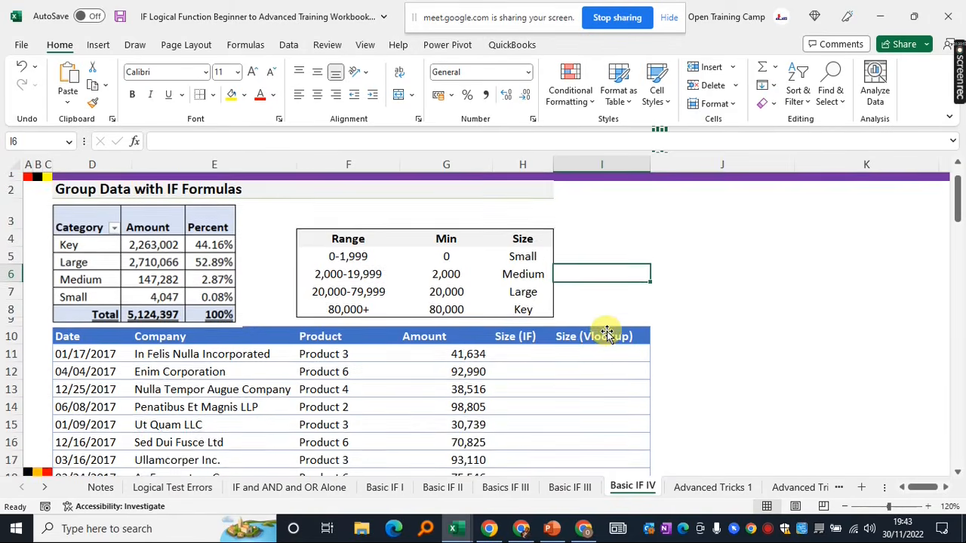
{"action": "scroll", "coordinate": [607, 332], "scroll_direction": "up", "scroll_amount": 1}
{"action": "scroll", "coordinate": [498, 378], "scroll_direction": "down", "scroll_amount": 1}
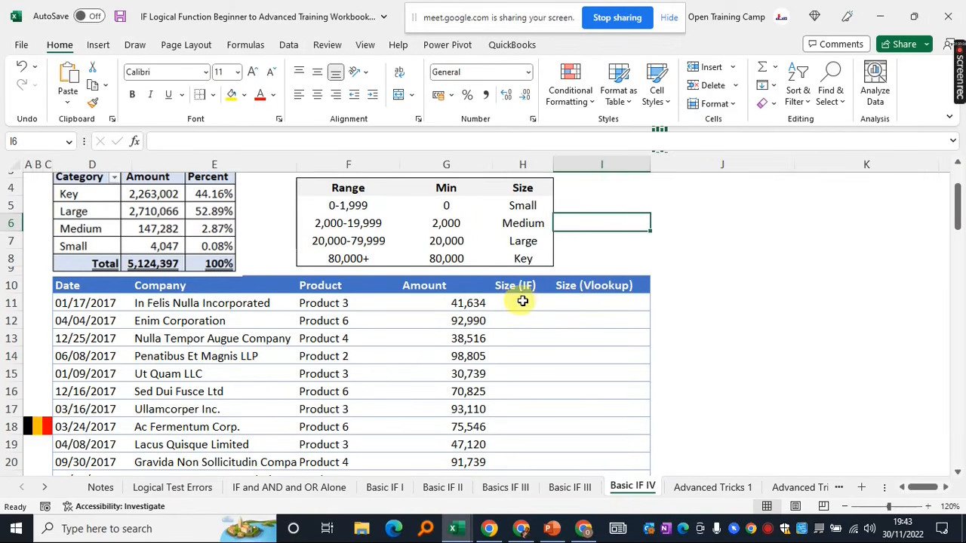
{"action": "left_click", "coordinate": [520, 301]}
{"action": "left_click", "coordinate": [583, 302]}
{"action": "left_click", "coordinate": [632, 227]}
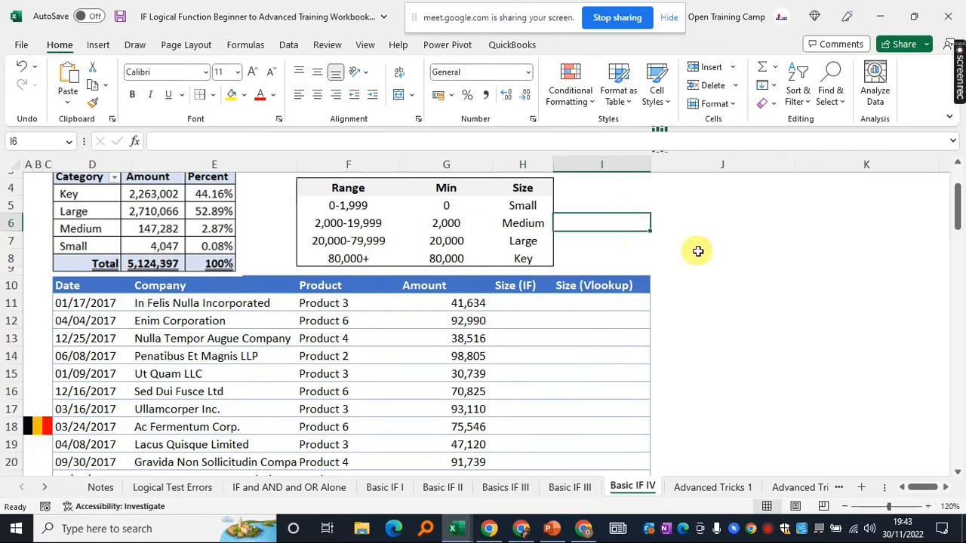
{"action": "scroll", "coordinate": [697, 250], "scroll_direction": "up", "scroll_amount": 1}
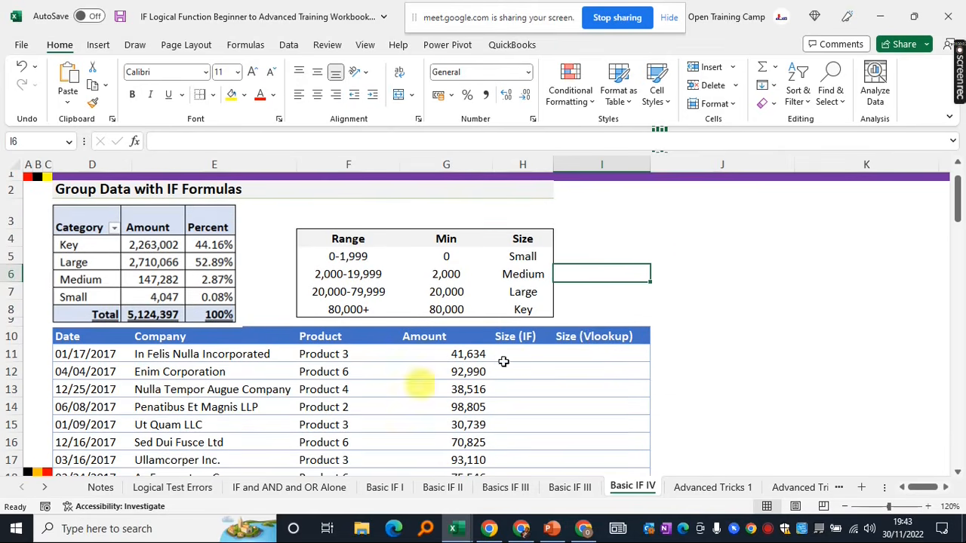
{"action": "left_click", "coordinate": [616, 242]}
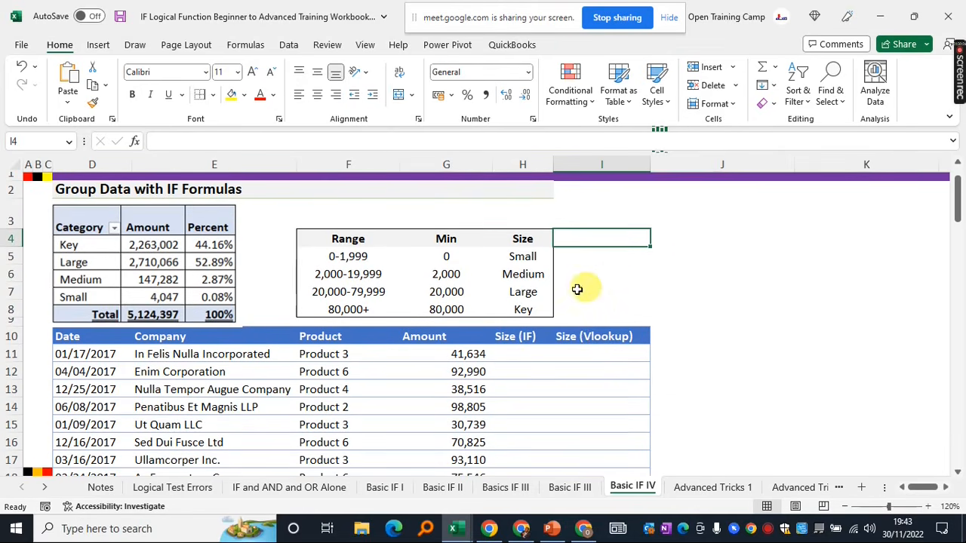
{"action": "left_click_drag", "start_coordinate": [523, 257], "coordinate": [516, 309]}
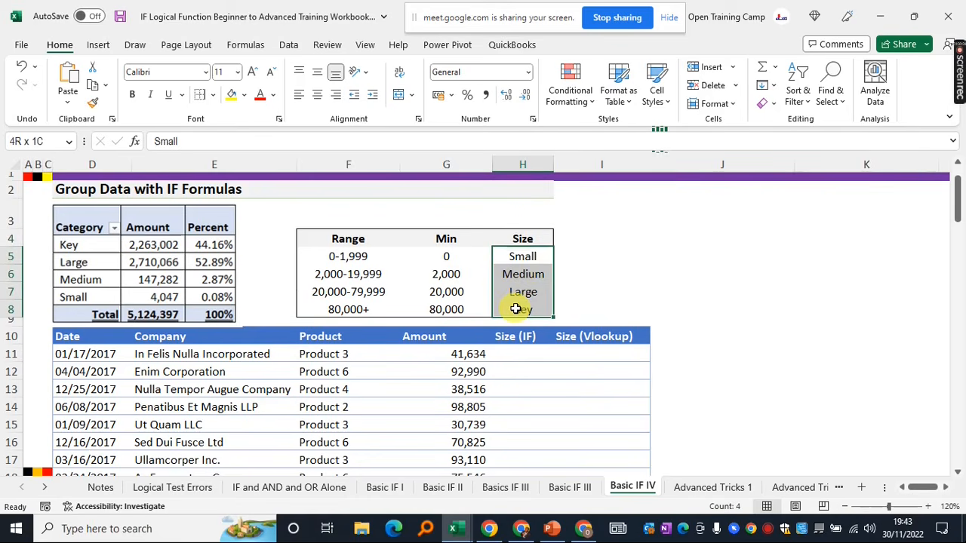
{"action": "left_click", "coordinate": [636, 280]}
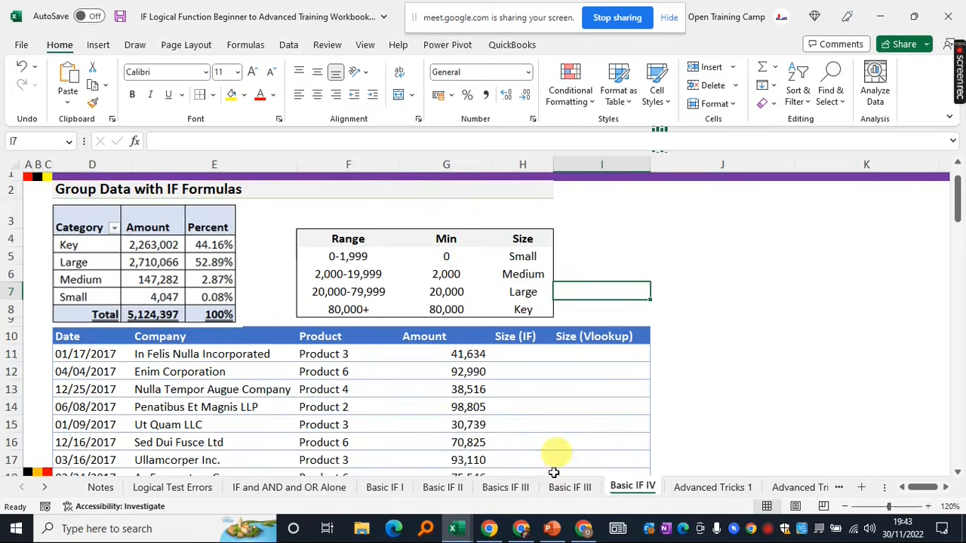
Review the size labels and the nested IF Size results on Basic IF III
{"action": "left_click", "coordinate": [570, 488]}
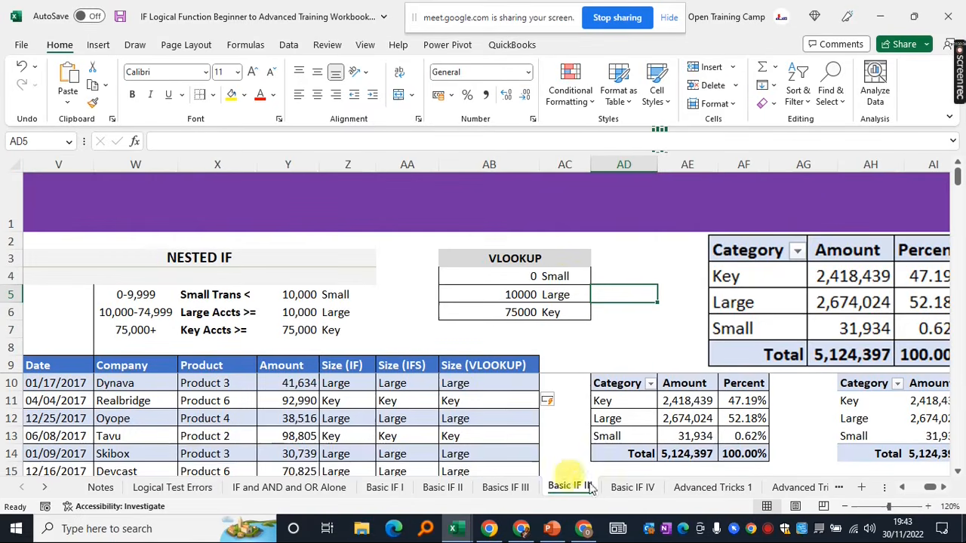
{"action": "left_click", "coordinate": [621, 489]}
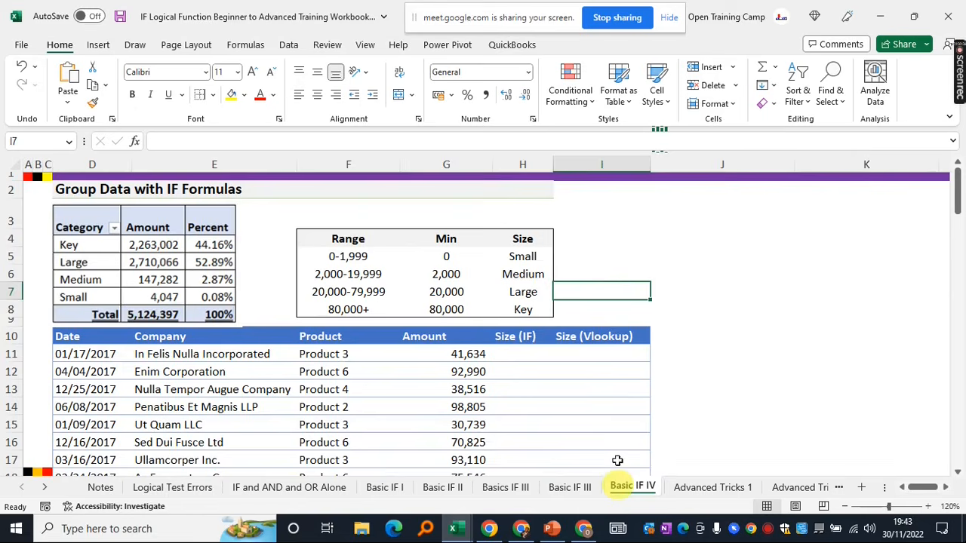
{"action": "left_click", "coordinate": [528, 257]}
{"action": "left_click", "coordinate": [531, 276]}
{"action": "left_click", "coordinate": [523, 292]}
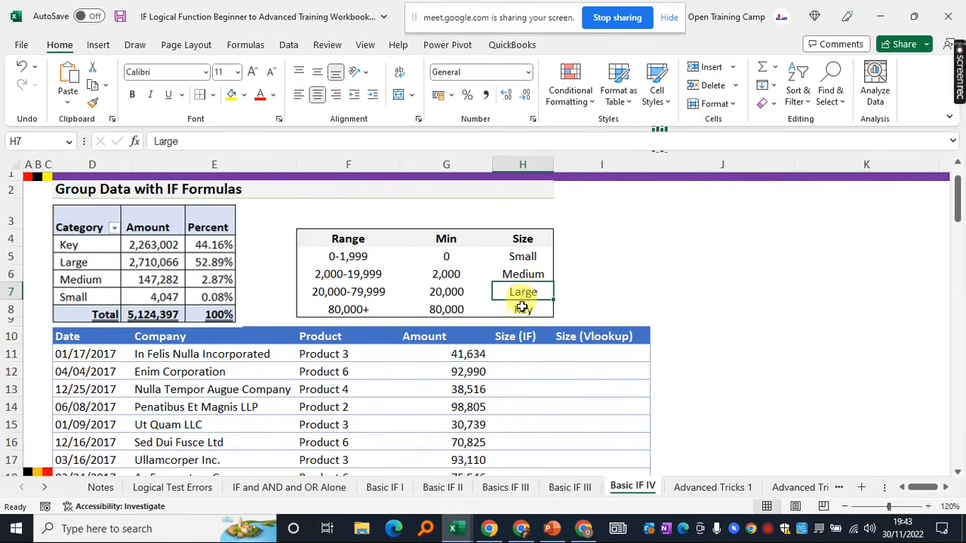
{"action": "left_click", "coordinate": [570, 269]}
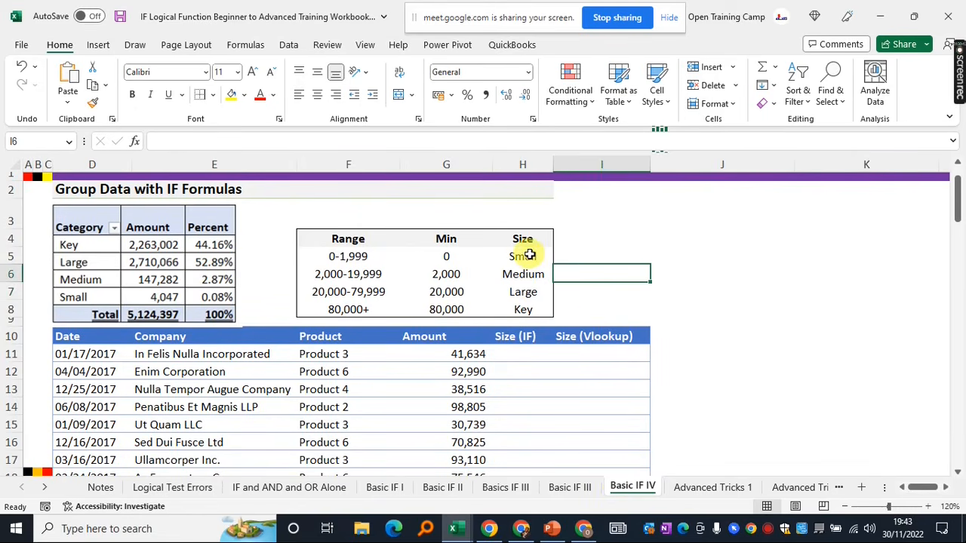
{"action": "left_click", "coordinate": [567, 487]}
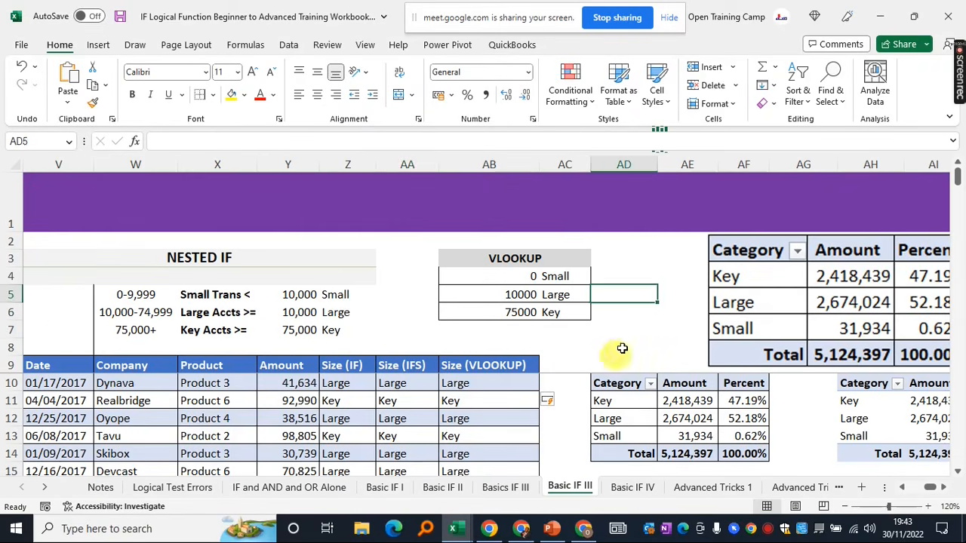
{"action": "left_click", "coordinate": [399, 336]}
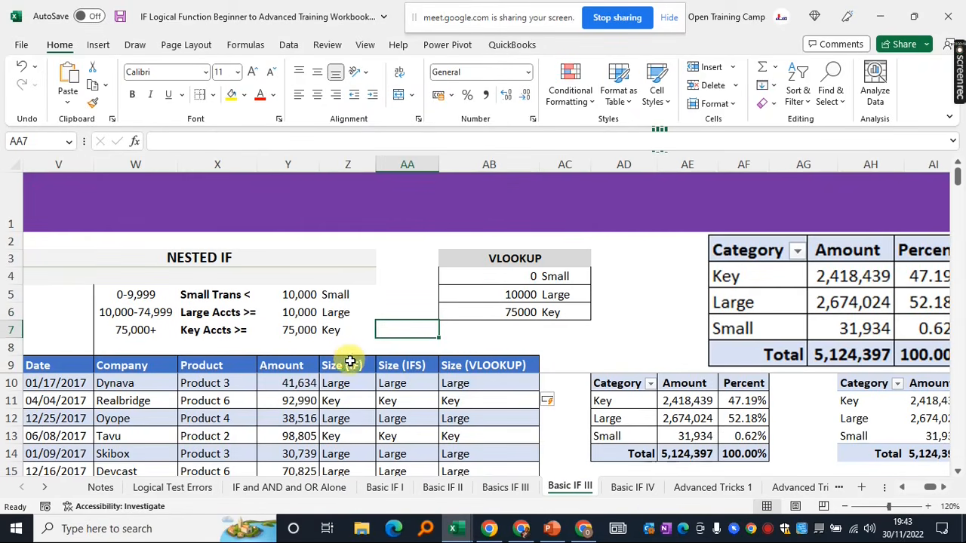
{"action": "left_click_drag", "start_coordinate": [340, 382], "coordinate": [483, 454]}
Glance at Basic IF IV again, then move to the Advanced Tricks 1 sheet
{"action": "left_click", "coordinate": [633, 487]}
{"action": "left_click", "coordinate": [797, 350]}
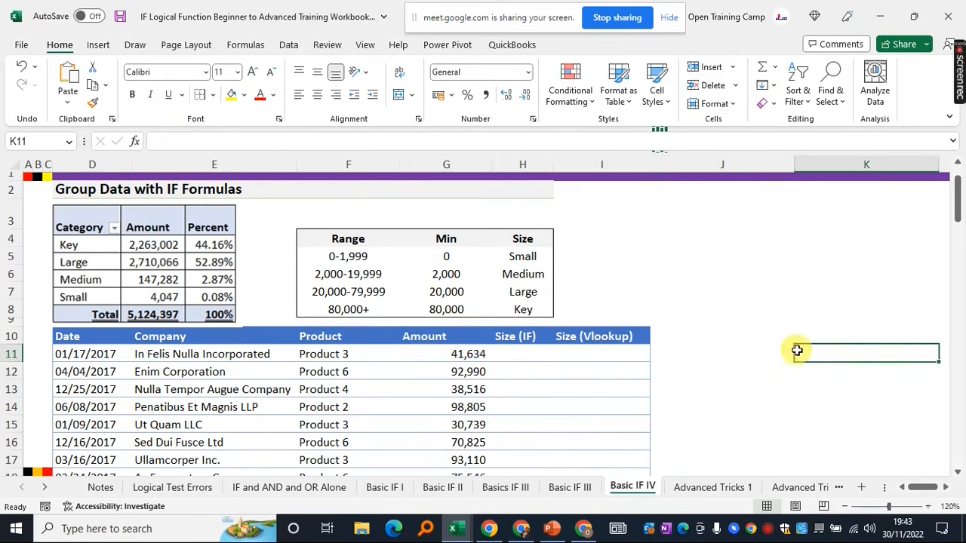
{"action": "left_click", "coordinate": [734, 330]}
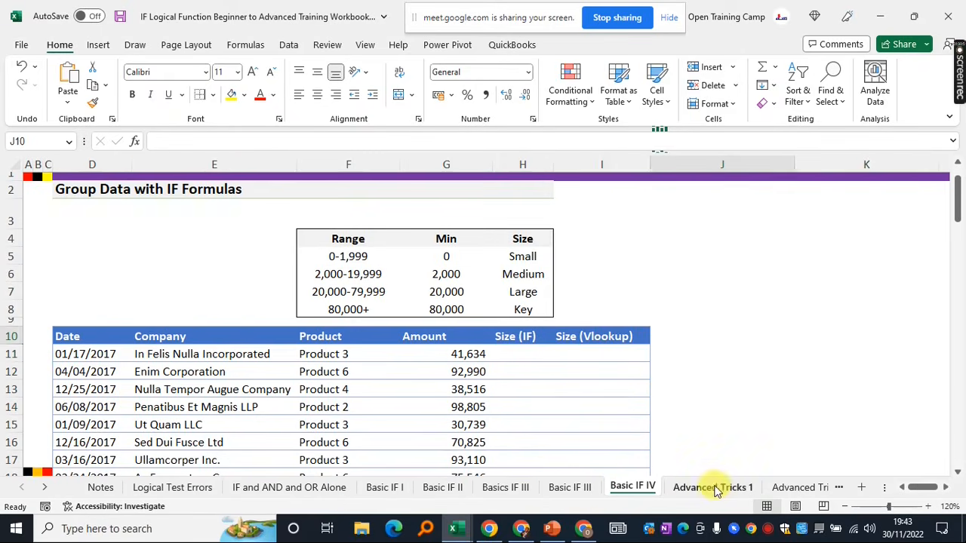
{"action": "left_click", "coordinate": [717, 488]}
{"action": "left_click", "coordinate": [582, 375]}
Select F5:I14 and delete the old results
{"action": "scroll", "coordinate": [589, 379], "scroll_direction": "up", "scroll_amount": 5}
{"action": "scroll", "coordinate": [587, 375], "scroll_direction": "up", "scroll_amount": 2}
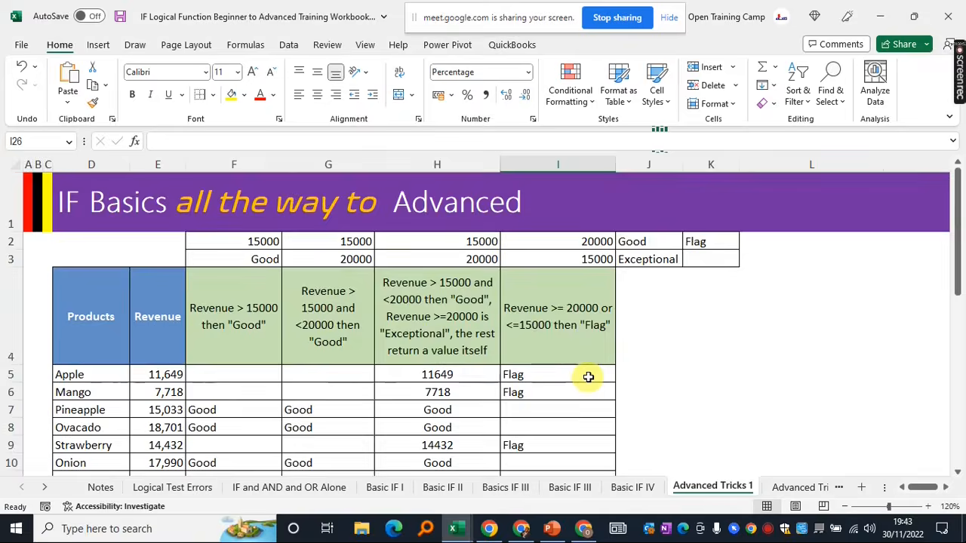
{"action": "scroll", "coordinate": [573, 375], "scroll_direction": "down", "scroll_amount": 1}
{"action": "left_click_drag", "start_coordinate": [205, 274], "coordinate": [340, 285]}
{"action": "left_click_drag", "start_coordinate": [513, 332], "coordinate": [540, 425]}
{"action": "key", "text": "Delete"}
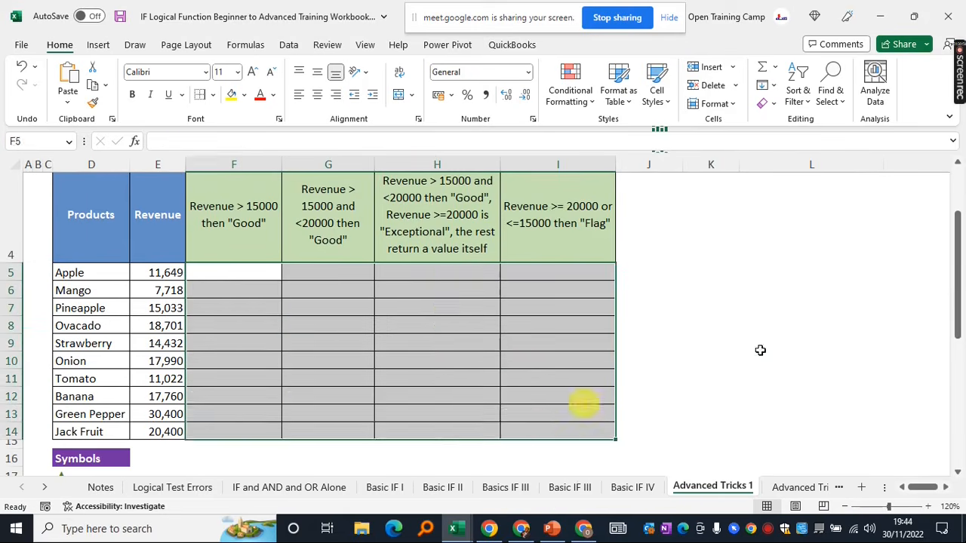
Read the F4 rule header and select F5, the first result cell
{"action": "left_click", "coordinate": [740, 339]}
{"action": "scroll", "coordinate": [746, 337], "scroll_direction": "up", "scroll_amount": 1}
{"action": "left_click", "coordinate": [679, 316]}
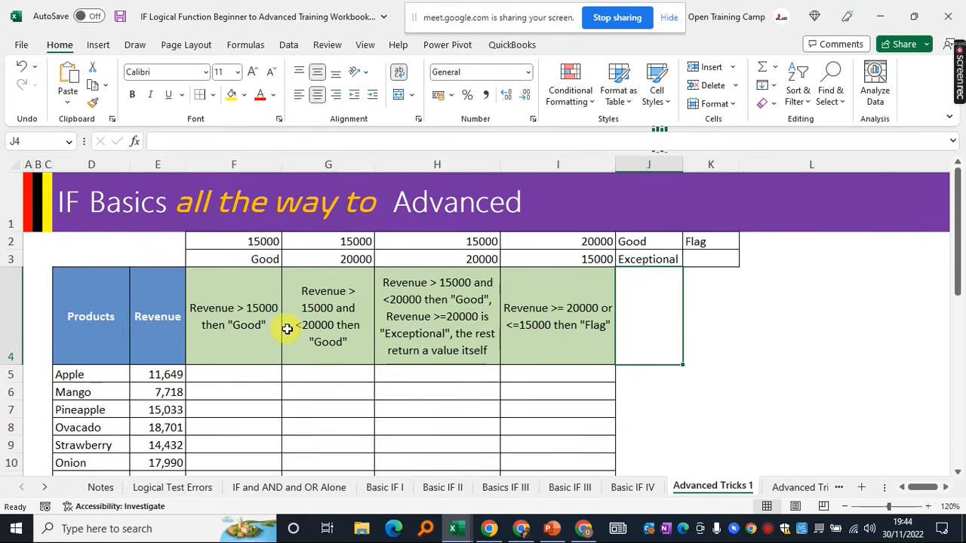
{"action": "left_click", "coordinate": [225, 308]}
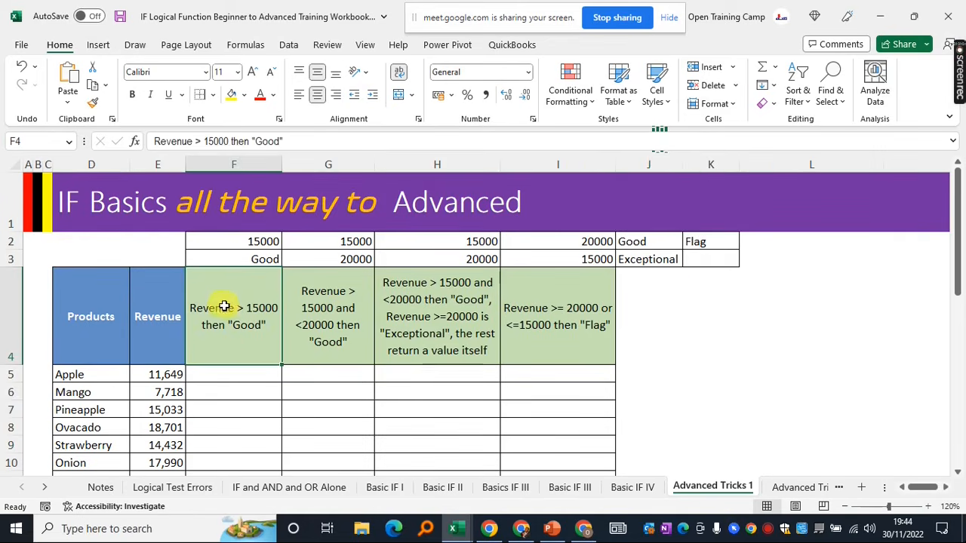
{"action": "left_click", "coordinate": [213, 376]}
{"action": "left_click", "coordinate": [705, 373]}
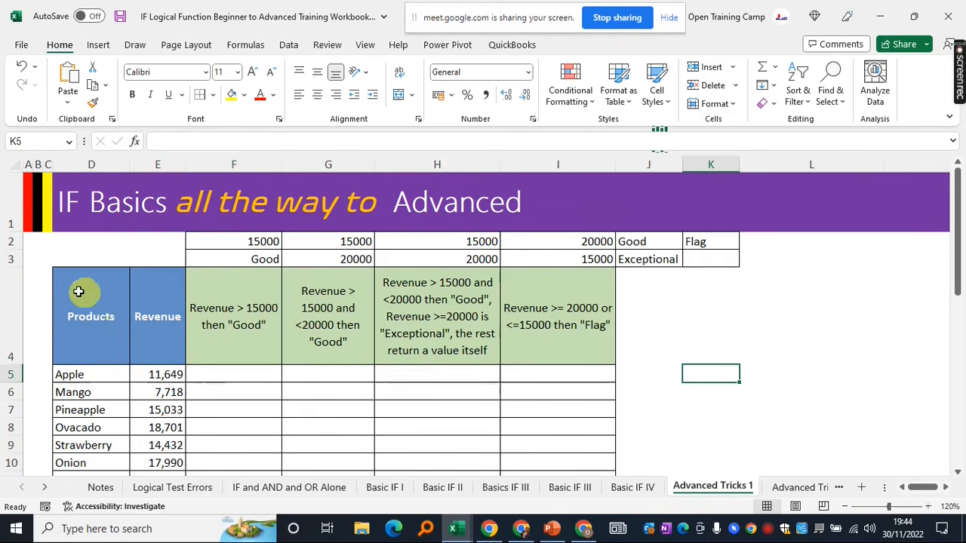
Review the product names and revenue values, ending back on F5
{"action": "left_click_drag", "start_coordinate": [79, 291], "coordinate": [562, 432]}
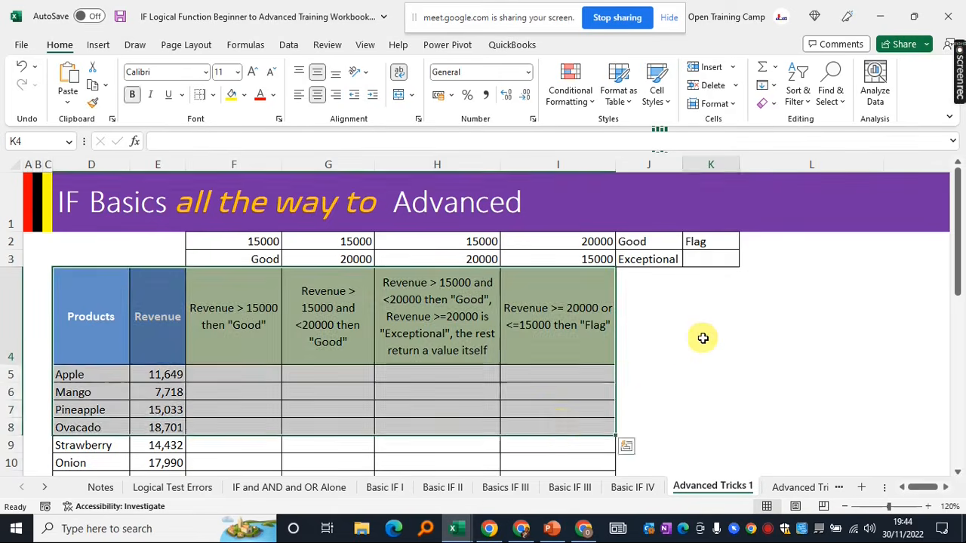
{"action": "left_click", "coordinate": [702, 338]}
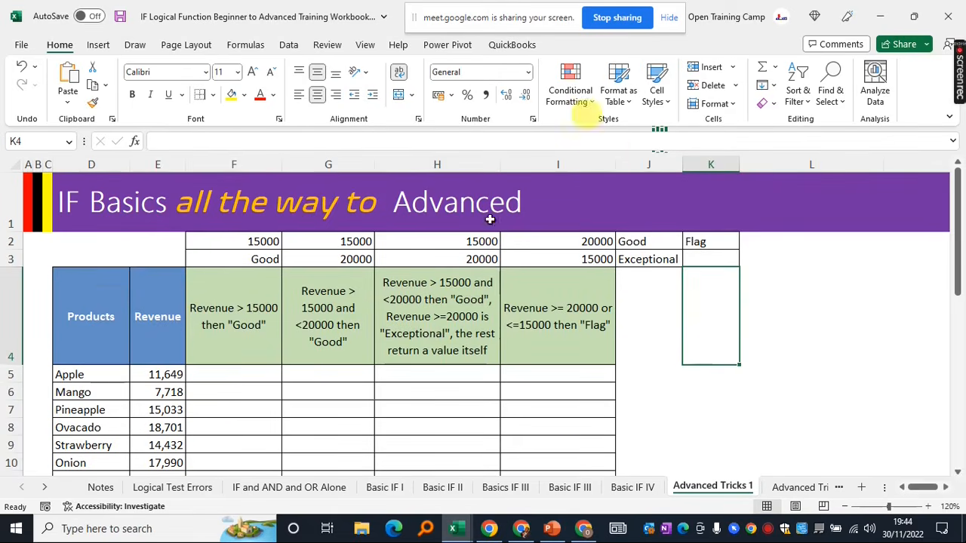
{"action": "left_click_drag", "start_coordinate": [88, 317], "coordinate": [90, 446]}
{"action": "left_click", "coordinate": [162, 287]}
{"action": "left_click_drag", "start_coordinate": [162, 287], "coordinate": [162, 424]}
{"action": "left_click_drag", "start_coordinate": [73, 374], "coordinate": [144, 383]}
{"action": "left_click", "coordinate": [234, 373]}
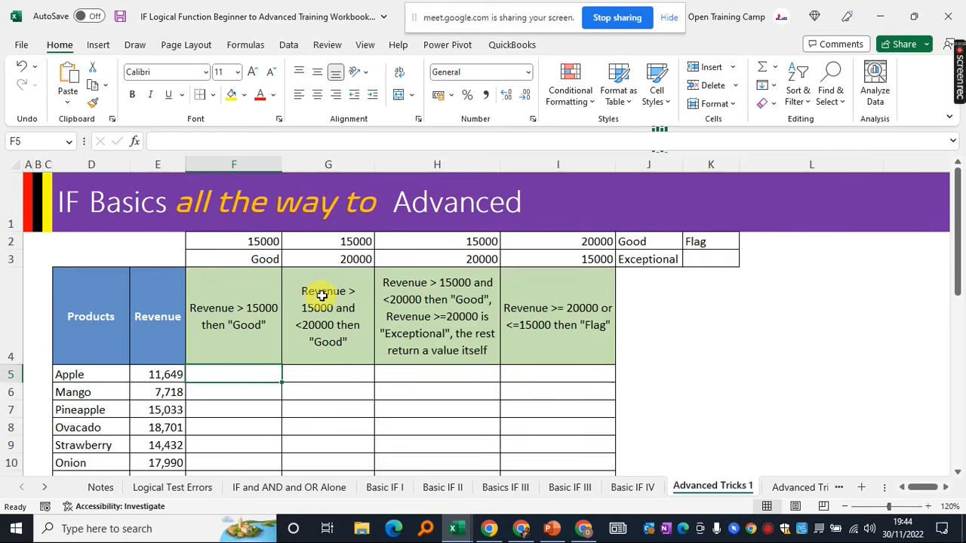
Look over Apple's revenue in E5 and settle on F5 for the first formula
{"action": "left_click", "coordinate": [697, 325]}
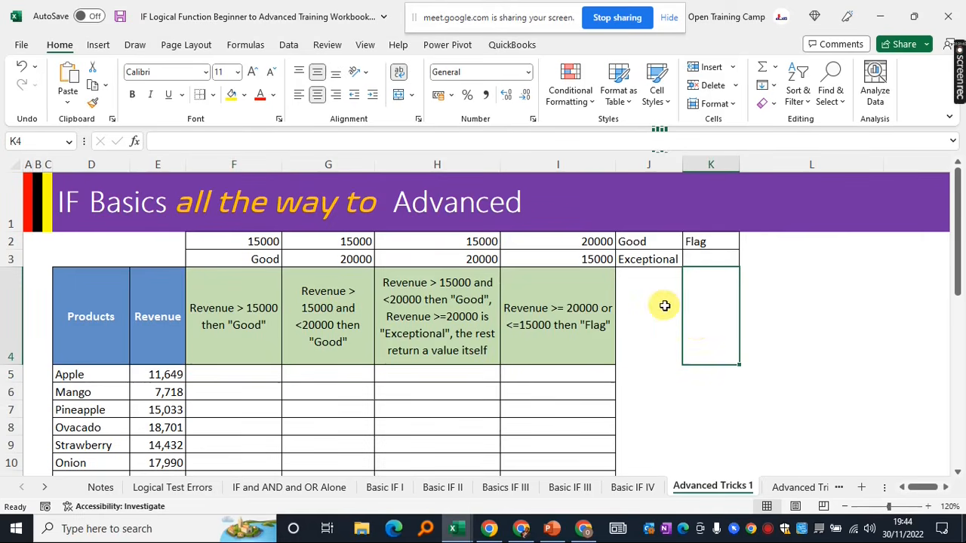
{"action": "left_click", "coordinate": [664, 306]}
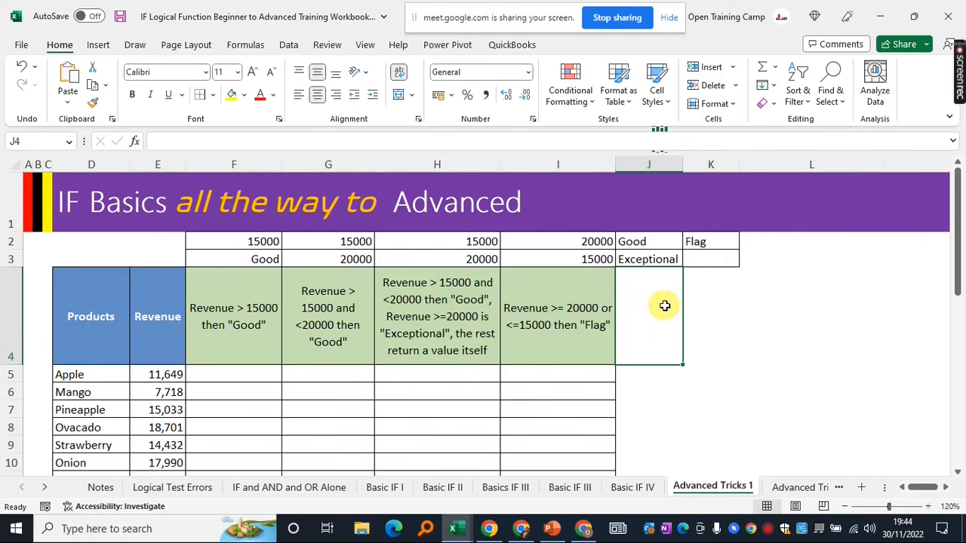
{"action": "left_click", "coordinate": [717, 309]}
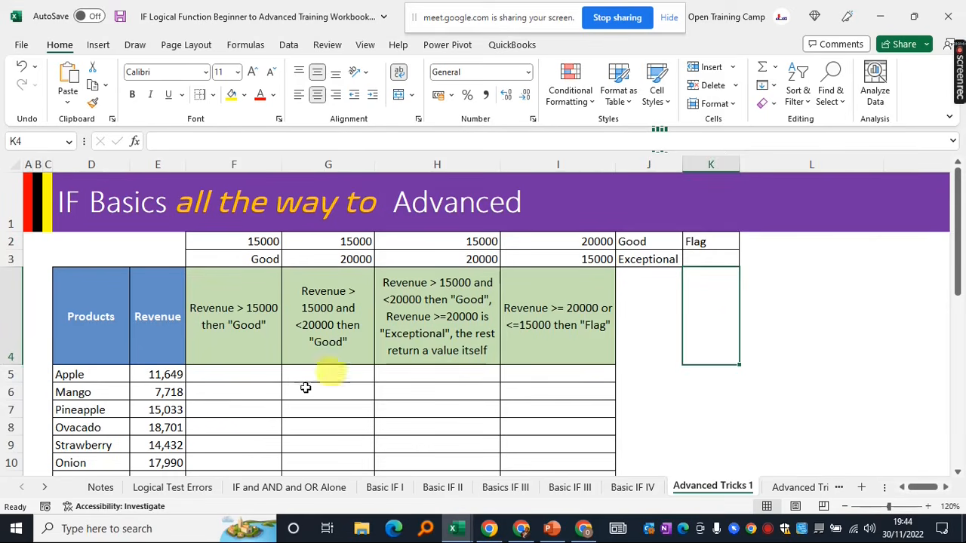
{"action": "left_click", "coordinate": [228, 376]}
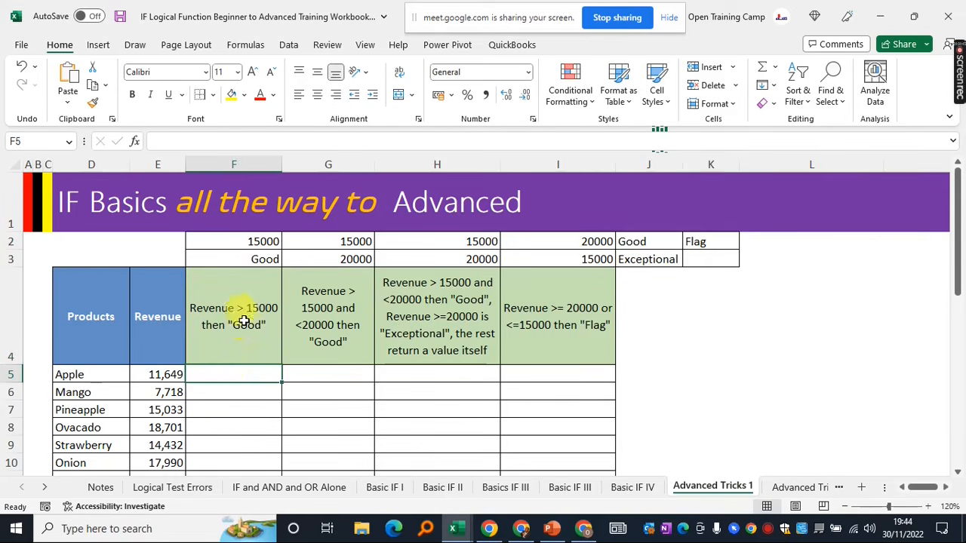
{"action": "left_click", "coordinate": [223, 392]}
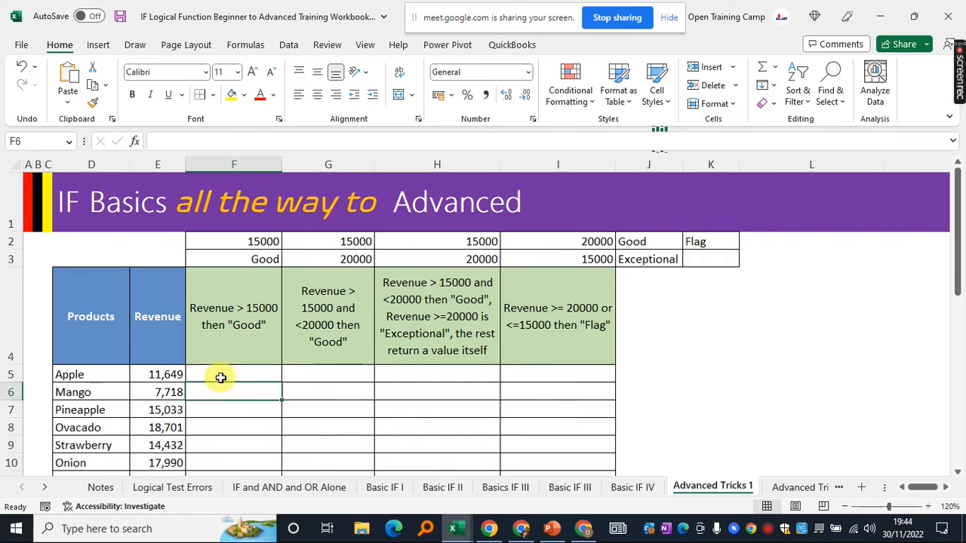
{"action": "left_click", "coordinate": [220, 378]}
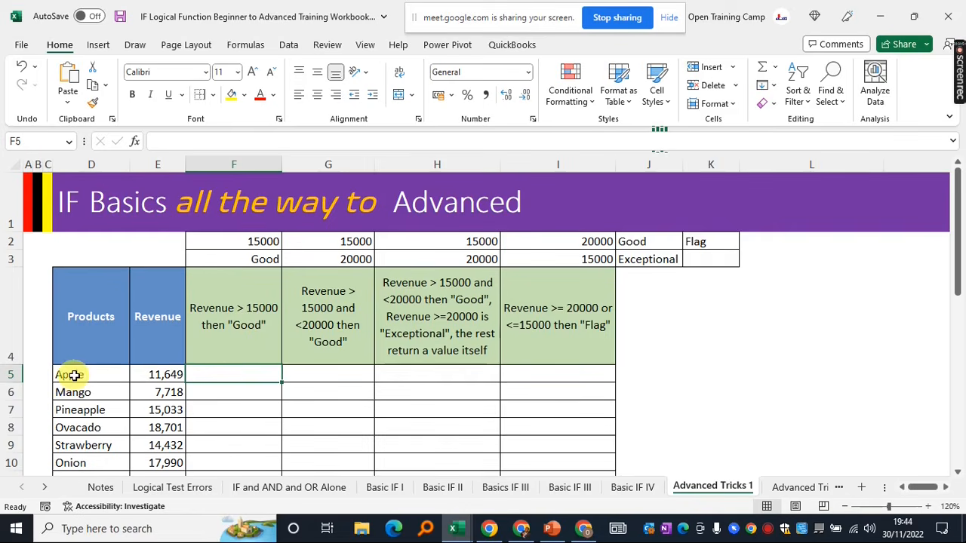
{"action": "left_click", "coordinate": [169, 374]}
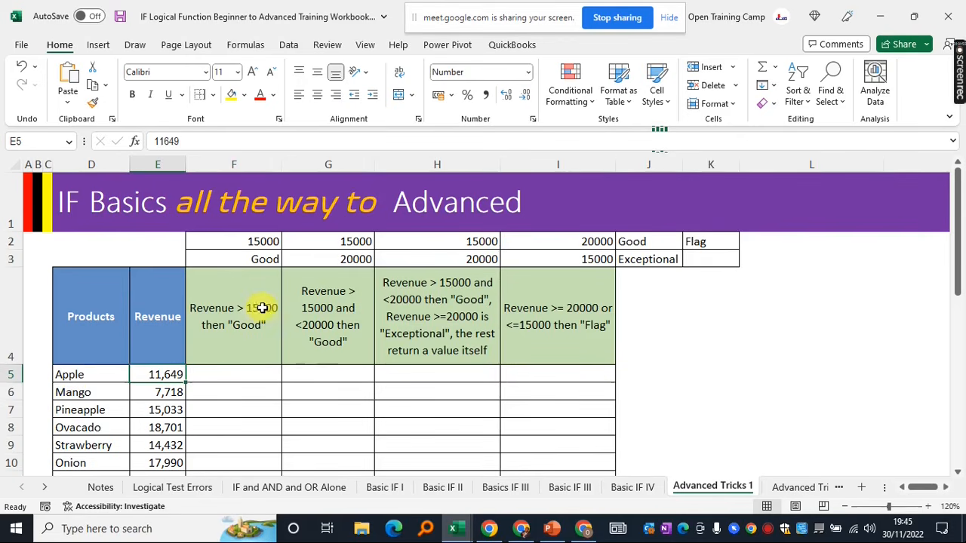
{"action": "left_click", "coordinate": [231, 374]}
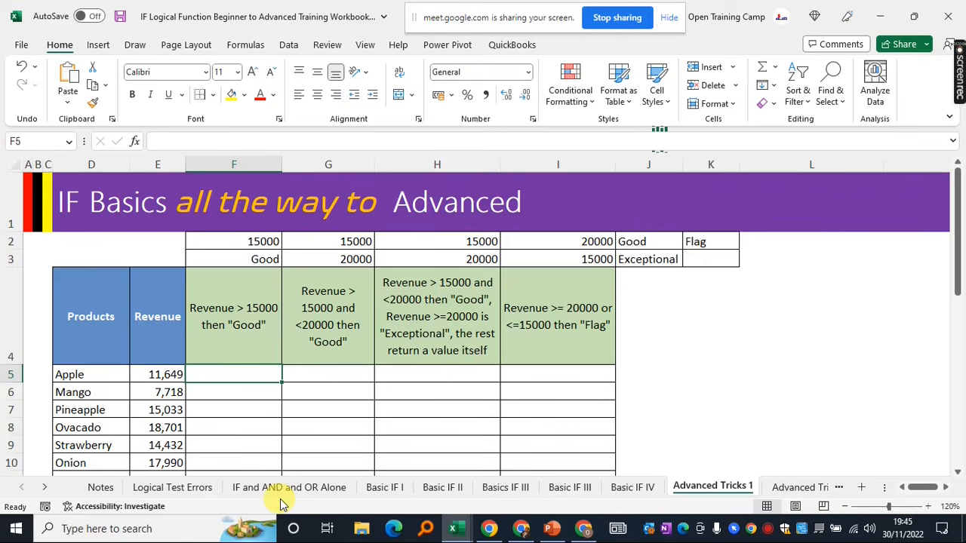
Start =IF in F5 testing whether E5 is greater than $F$2
{"action": "type", "text": "="}
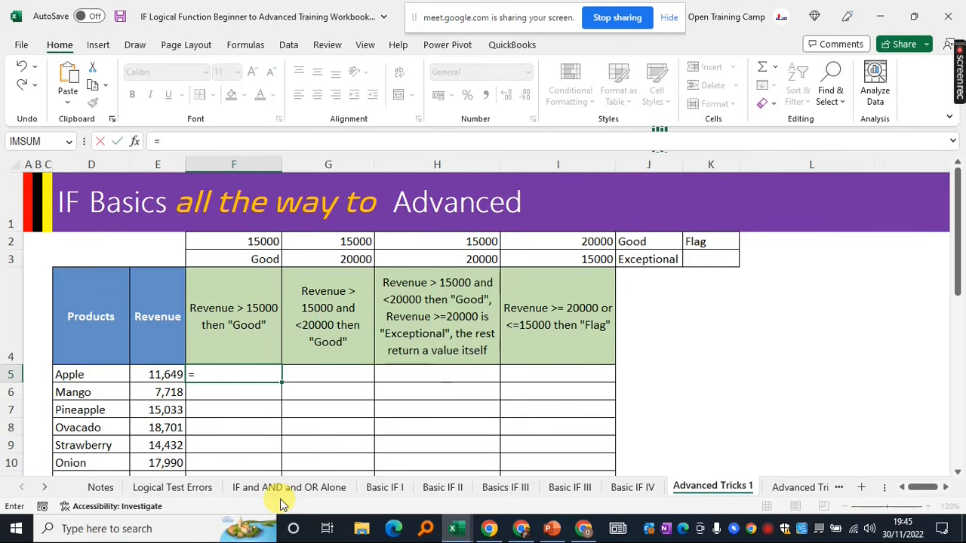
{"action": "type", "text": "IF("}
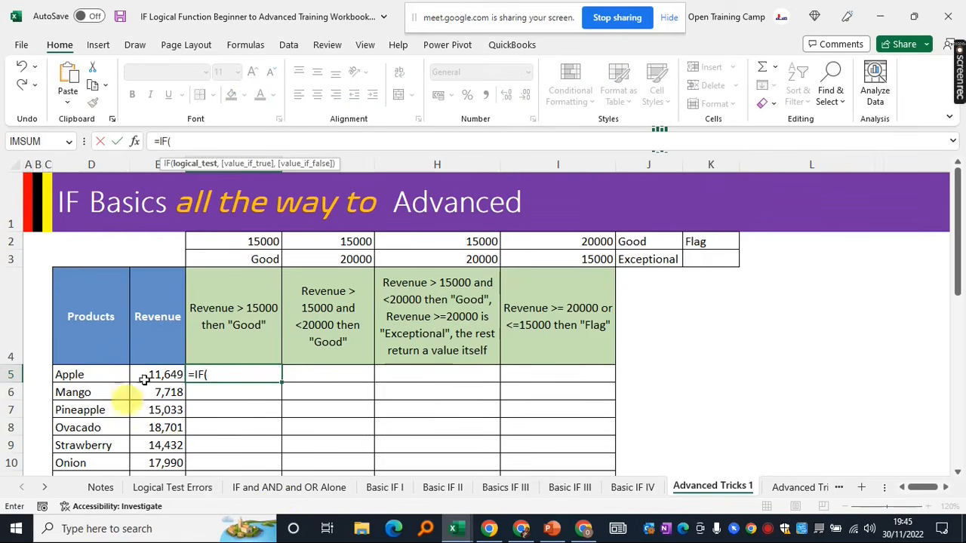
{"action": "left_click", "coordinate": [160, 375]}
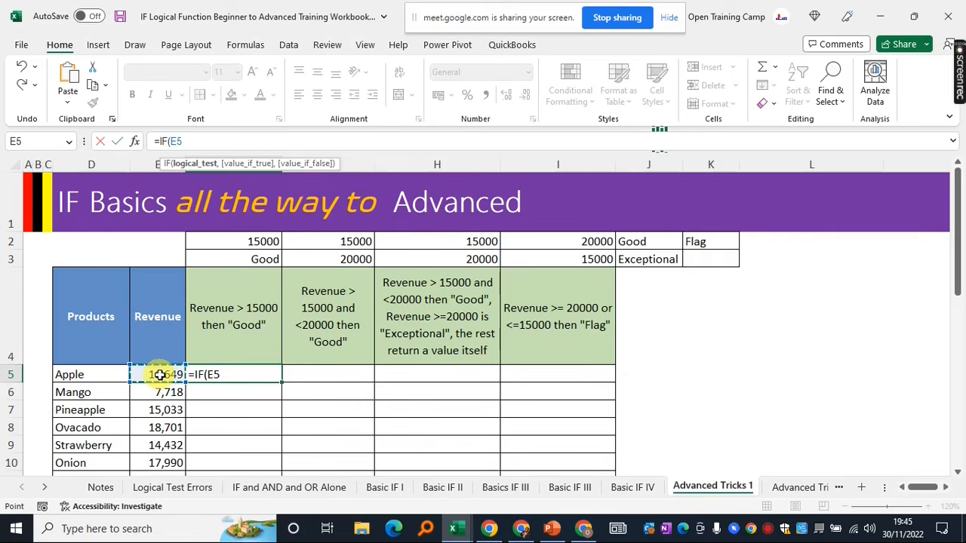
{"action": "type", "text": ">"}
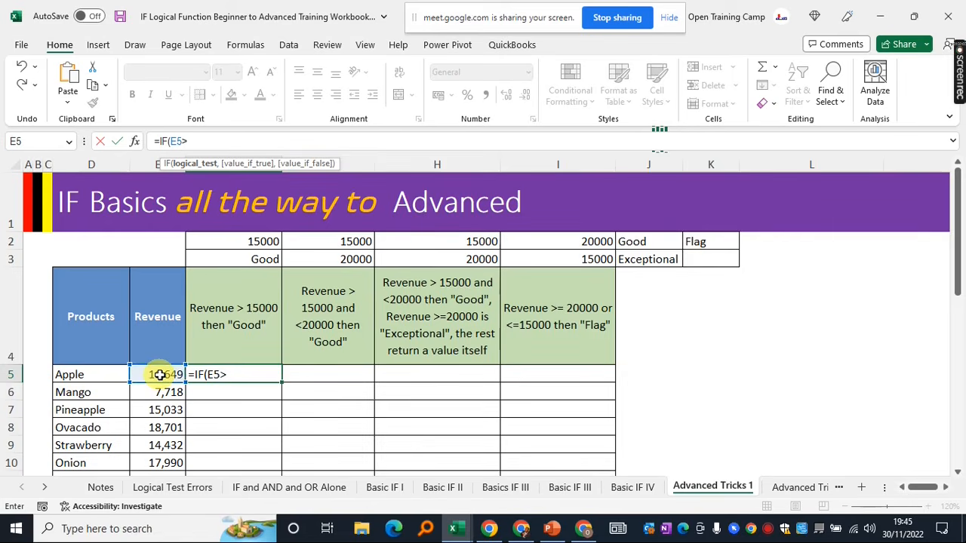
{"action": "left_click", "coordinate": [243, 241]}
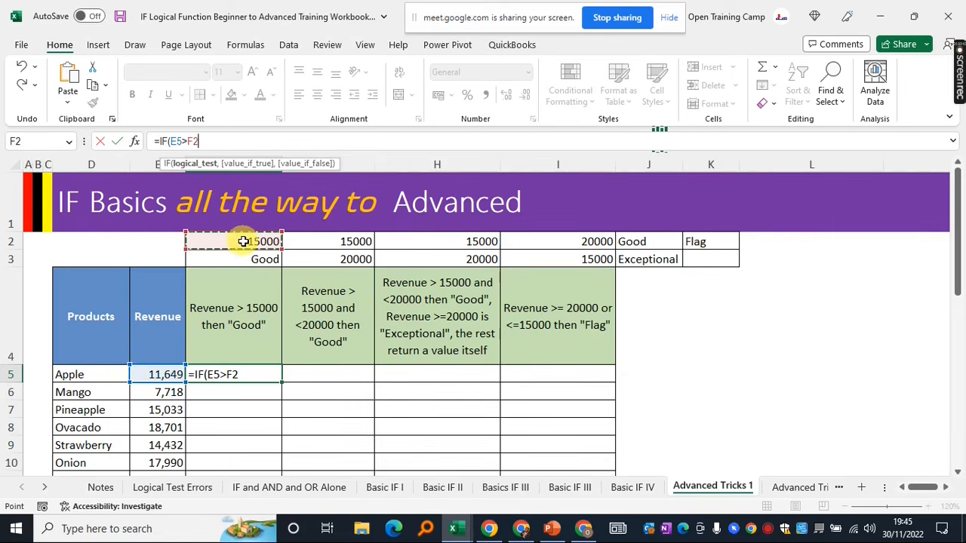
{"action": "key", "text": "F4"}
{"action": "type", "text": ","}
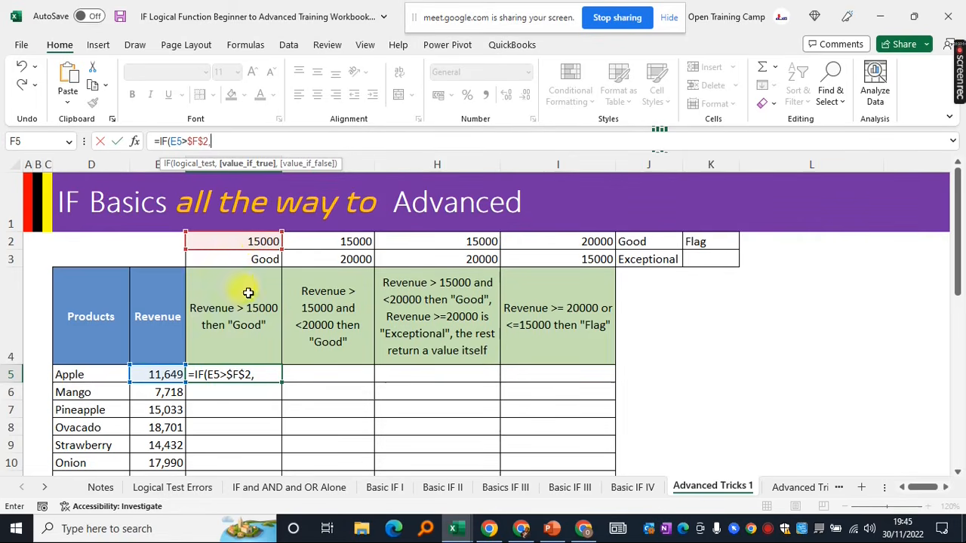
Return $F$3 when true and "" otherwise, then enter the formula
{"action": "left_click", "coordinate": [222, 256]}
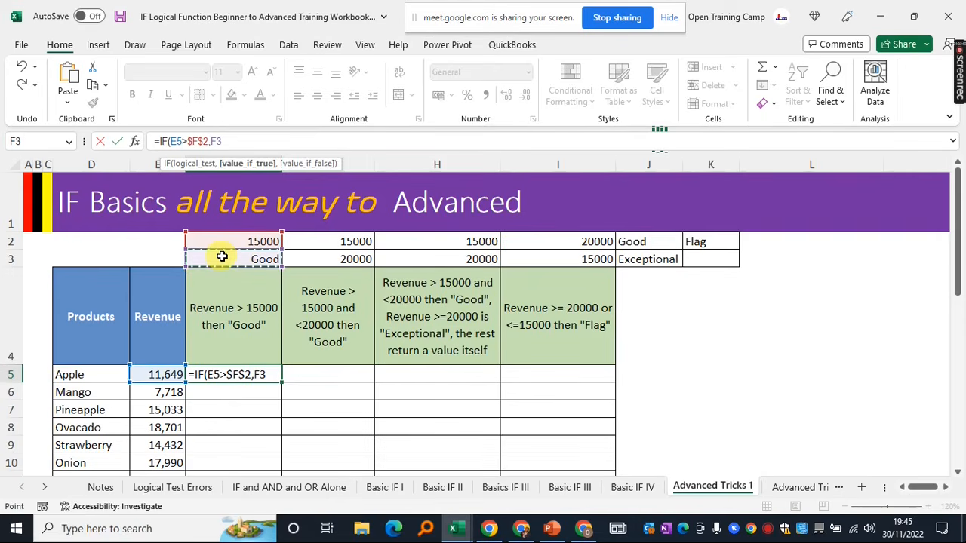
{"action": "key", "text": "F4"}
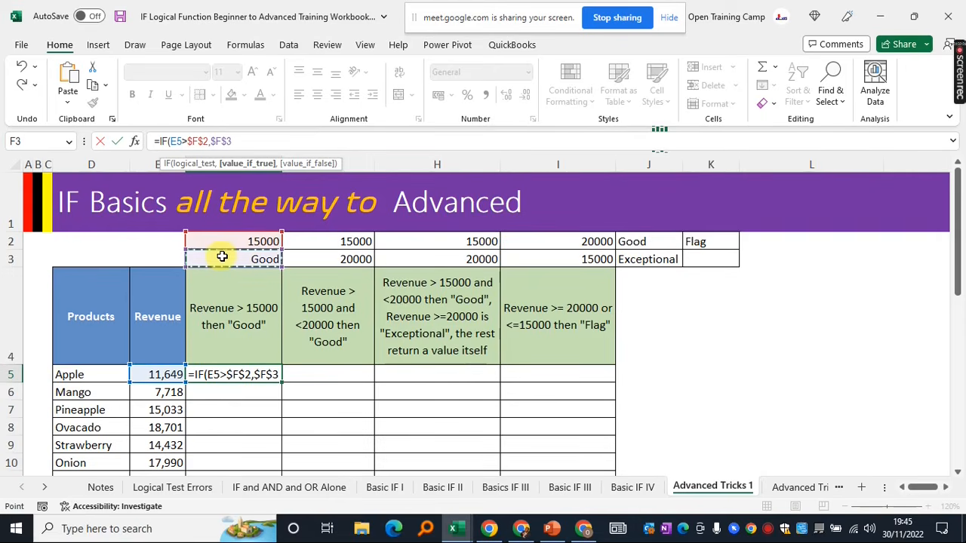
{"action": "type", "text": ","}
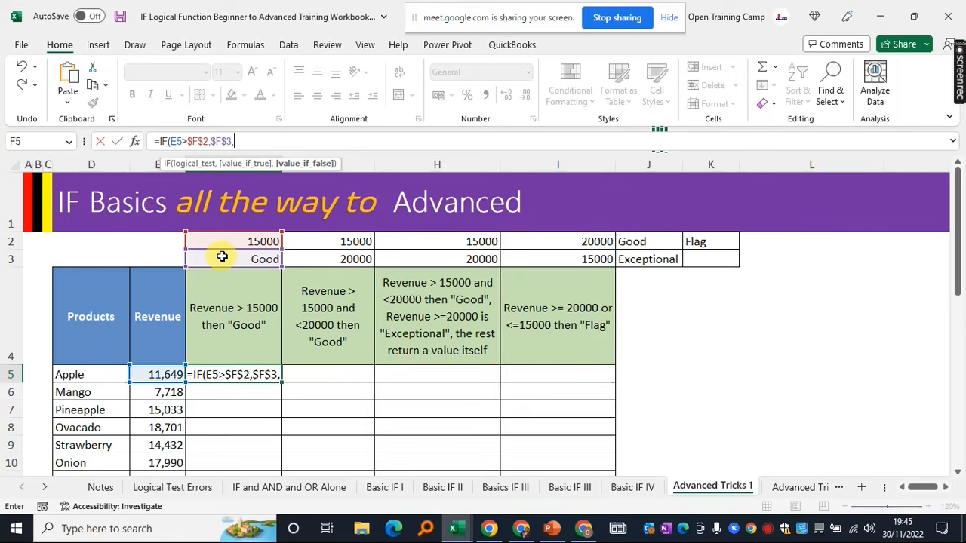
{"action": "type", "text": "\""}
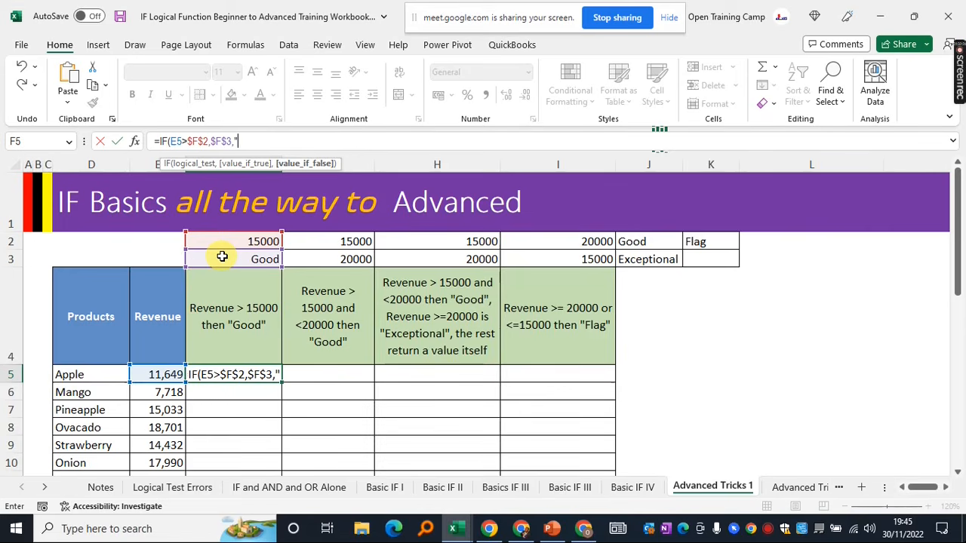
{"action": "type", "text": "\""}
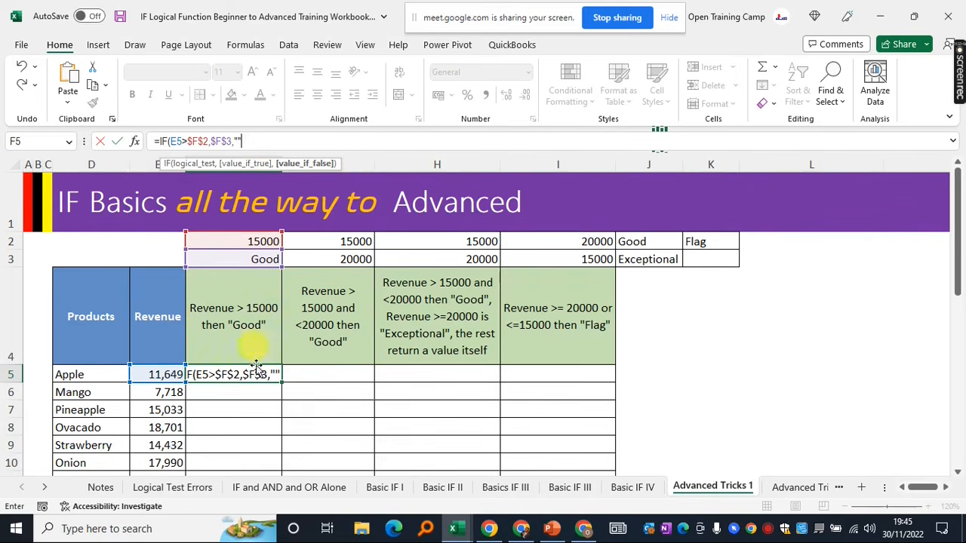
{"action": "type", "text": ")"}
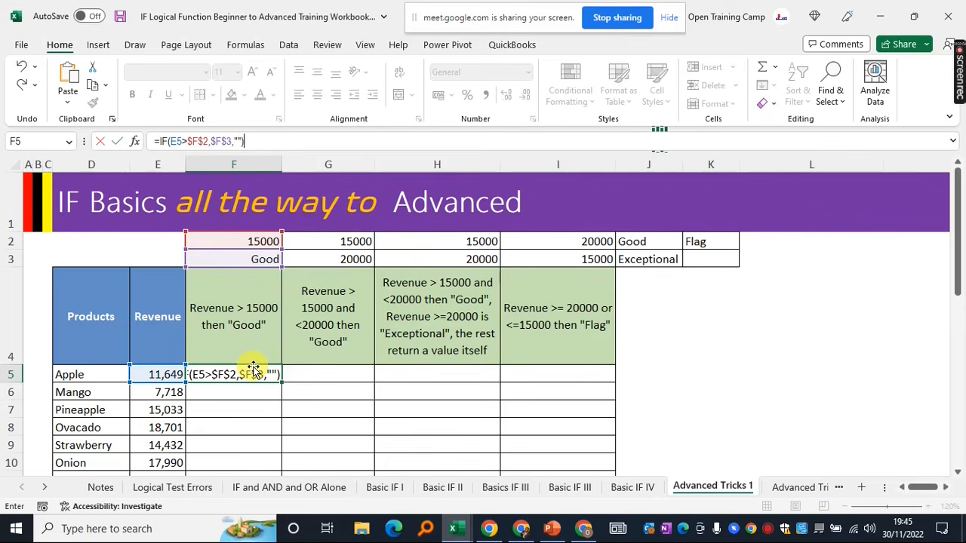
{"action": "key", "text": "Return"}
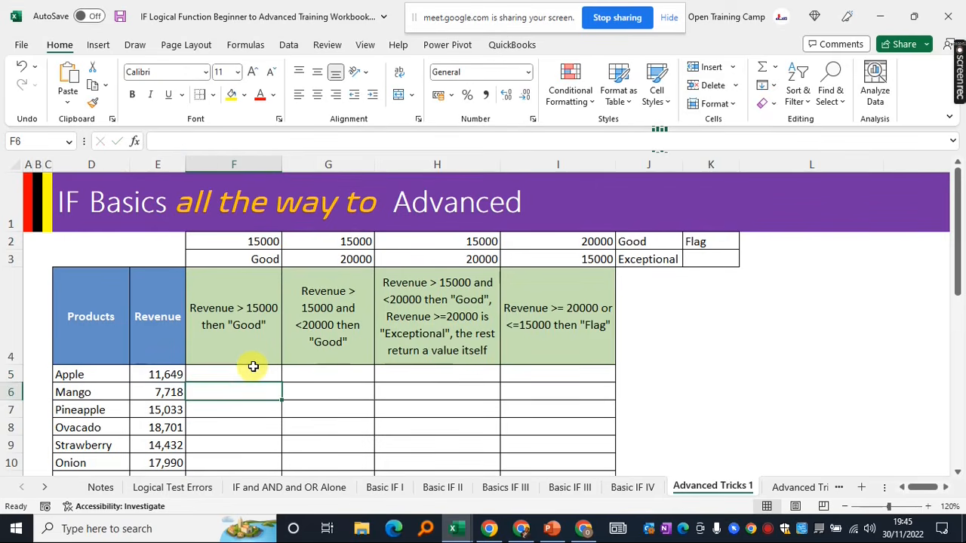
Fill the F5 formula down column F with the fill handle
{"action": "left_click", "coordinate": [231, 373]}
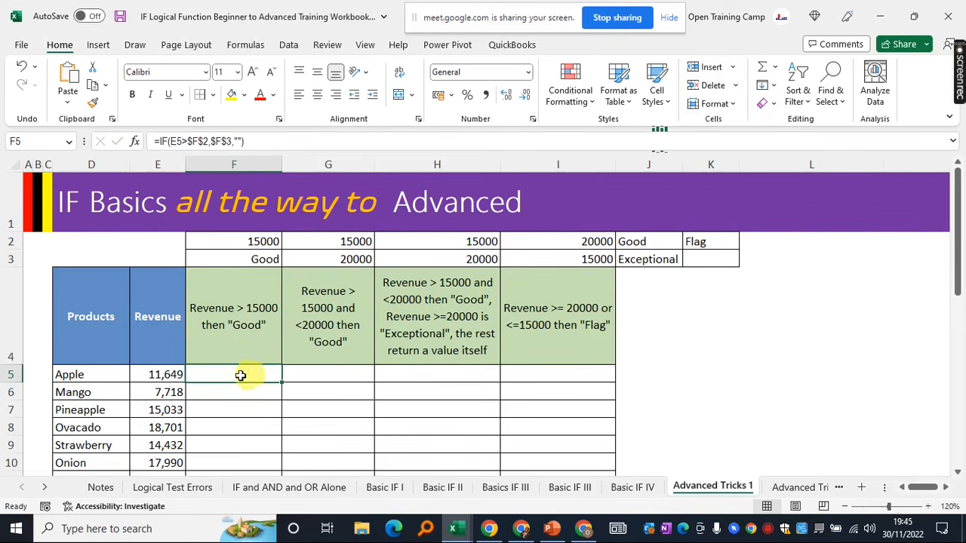
{"action": "left_click_drag", "start_coordinate": [72, 374], "coordinate": [154, 374]}
{"action": "left_click", "coordinate": [154, 374]}
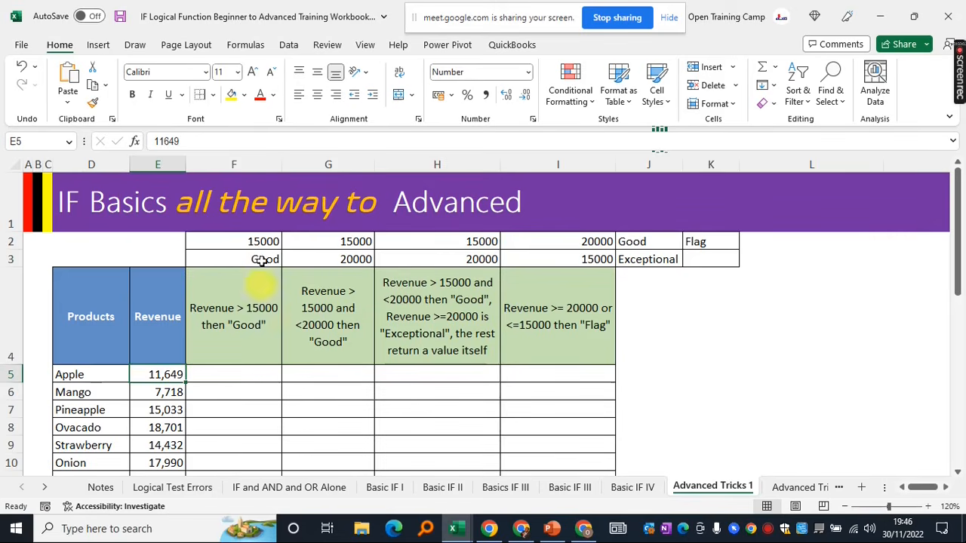
{"action": "left_click", "coordinate": [221, 373]}
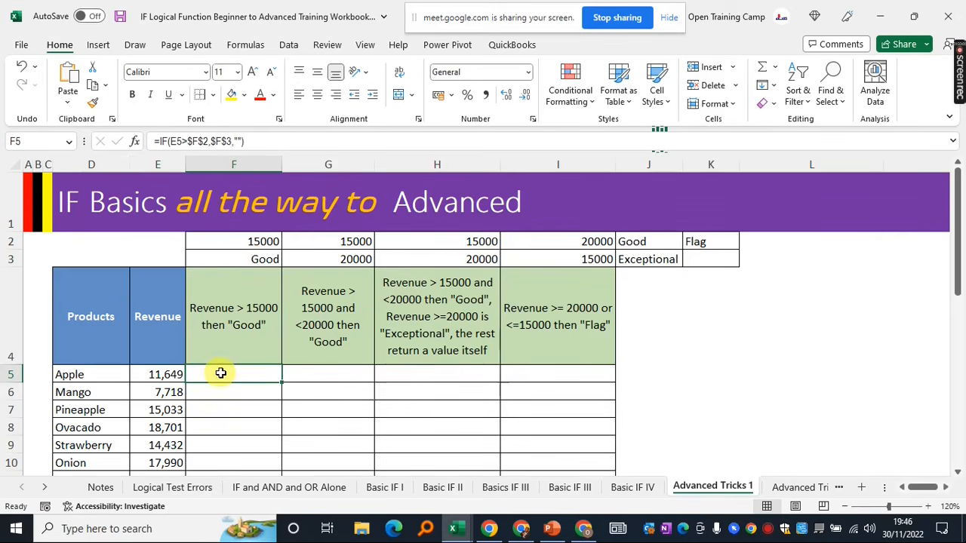
{"action": "double_click", "coordinate": [282, 381]}
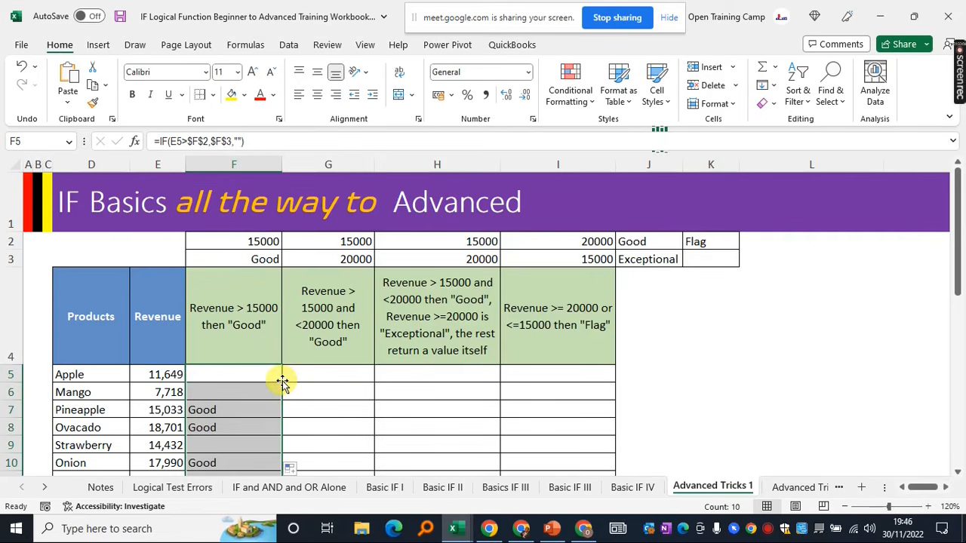
Check Pineapple's 15,033 revenue against its Good result in F7
{"action": "scroll", "coordinate": [283, 382], "scroll_direction": "down", "scroll_amount": 1}
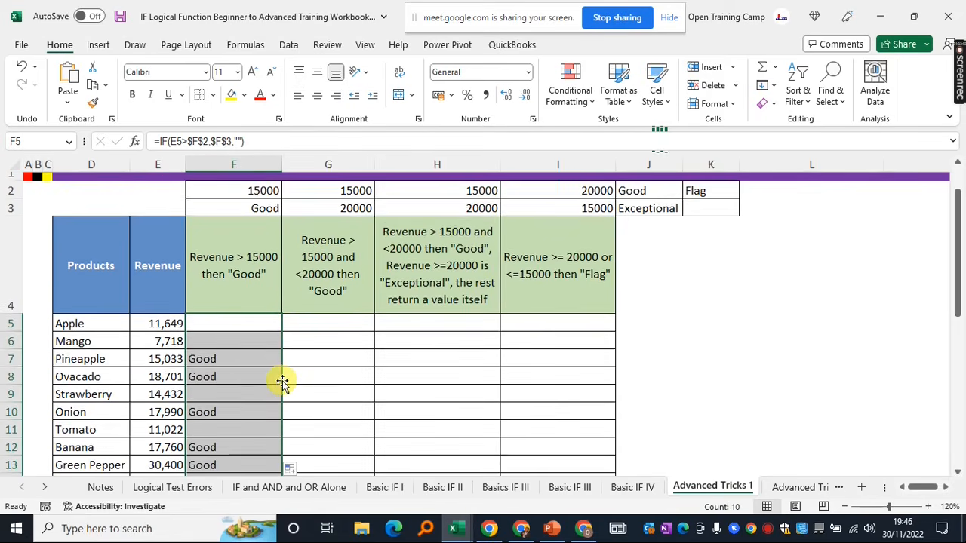
{"action": "scroll", "coordinate": [282, 382], "scroll_direction": "down", "scroll_amount": 1}
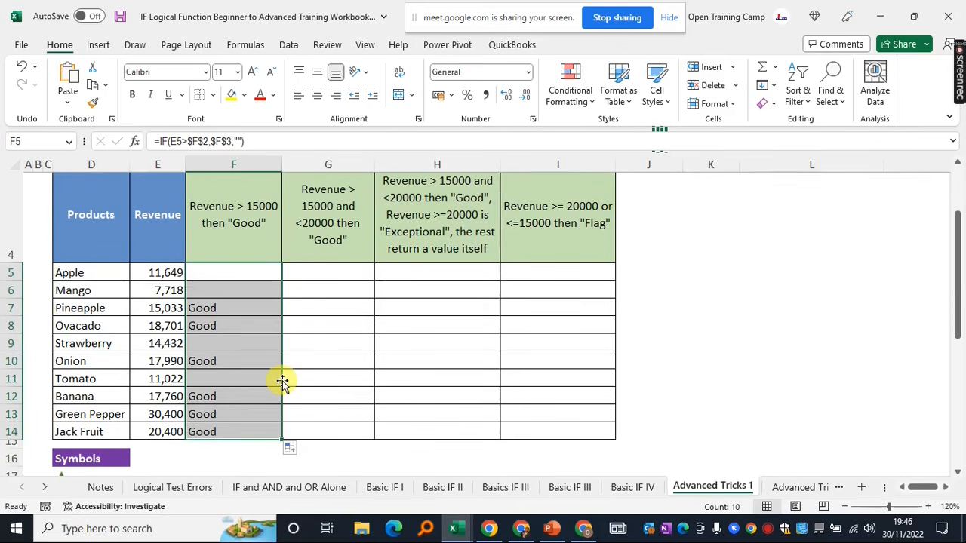
{"action": "left_click", "coordinate": [78, 308]}
{"action": "left_click", "coordinate": [144, 308]}
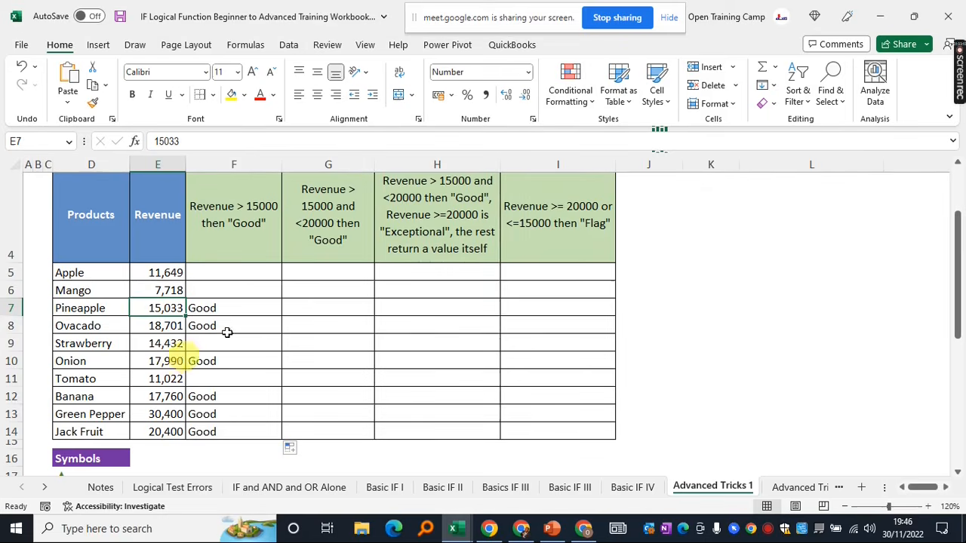
{"action": "left_click", "coordinate": [233, 308]}
{"action": "scroll", "coordinate": [234, 308], "scroll_direction": "up", "scroll_amount": 1}
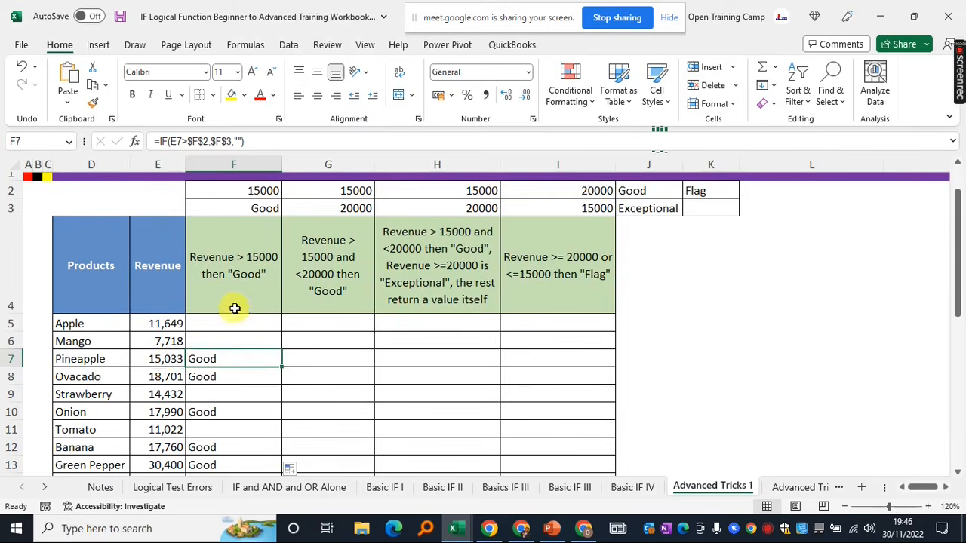
{"action": "left_click", "coordinate": [158, 359]}
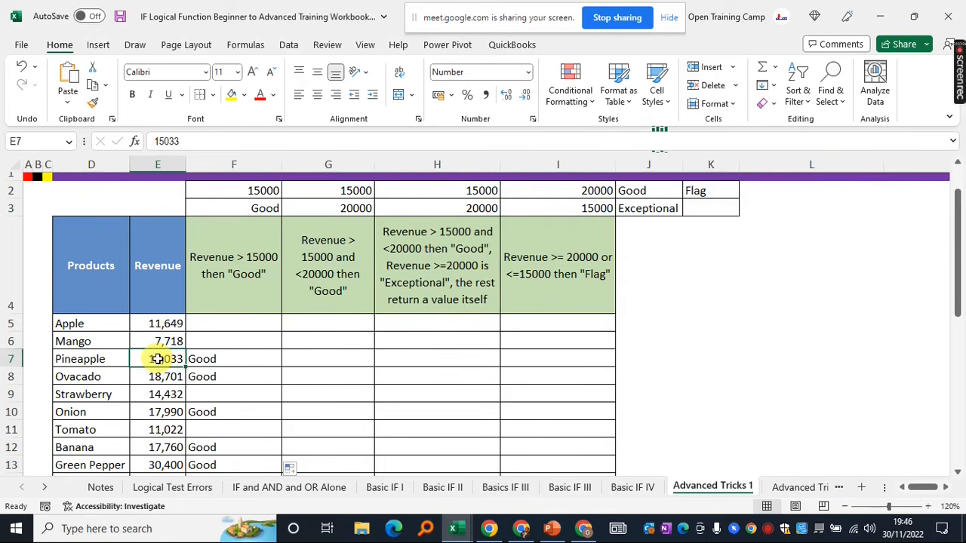
{"action": "left_click", "coordinate": [215, 360]}
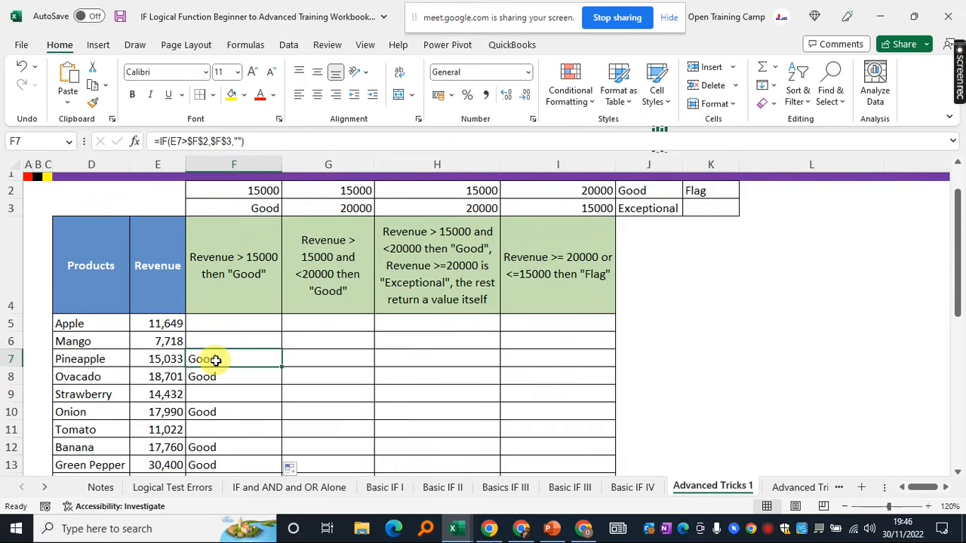
Check Ovacado's 18700.5 revenue, then point out column G's 15000 and 20000 thresholds
{"action": "left_click", "coordinate": [210, 378]}
{"action": "left_click", "coordinate": [137, 375]}
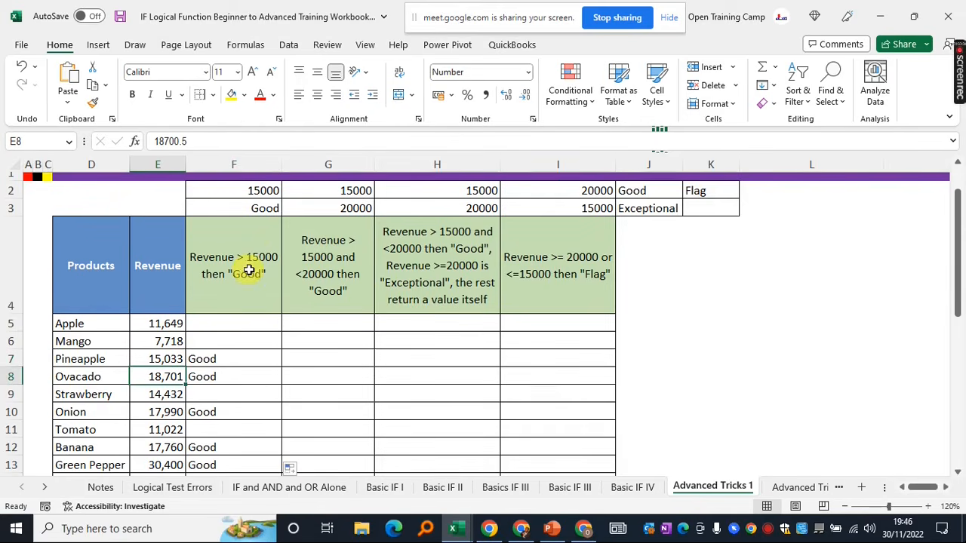
{"action": "left_click", "coordinate": [212, 377]}
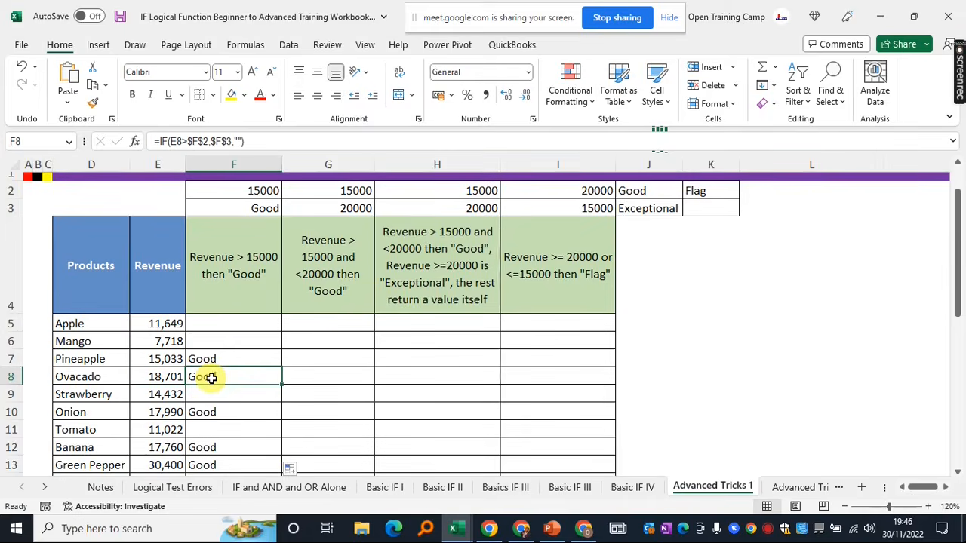
{"action": "scroll", "coordinate": [211, 378], "scroll_direction": "down", "scroll_amount": 2}
{"action": "scroll", "coordinate": [235, 243], "scroll_direction": "up", "scroll_amount": 2}
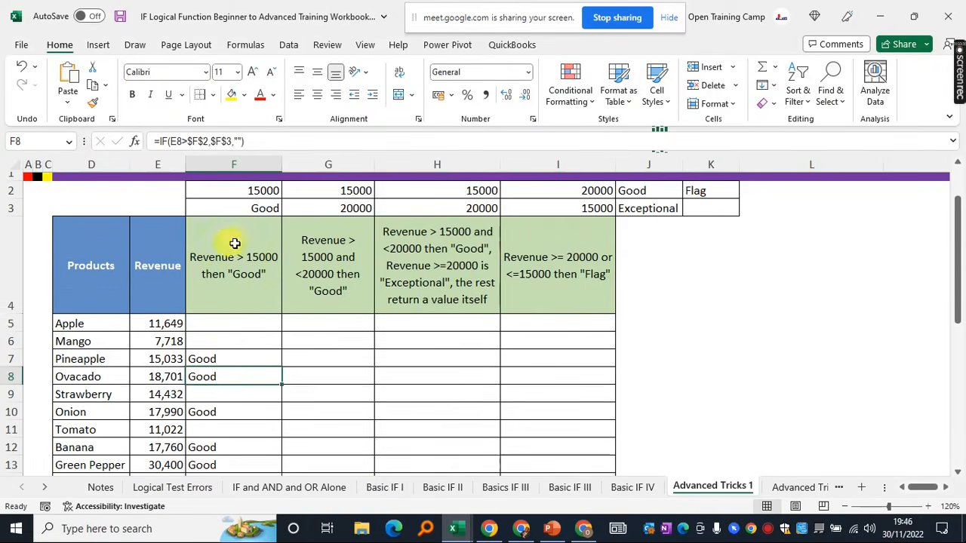
{"action": "left_click", "coordinate": [221, 323]}
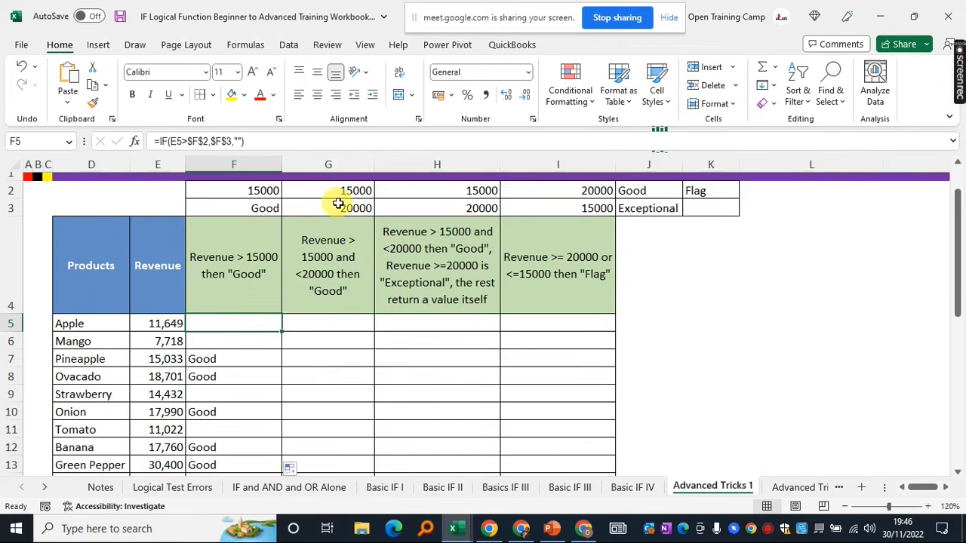
{"action": "left_click_drag", "start_coordinate": [324, 190], "coordinate": [326, 283]}
{"action": "left_click", "coordinate": [323, 250]}
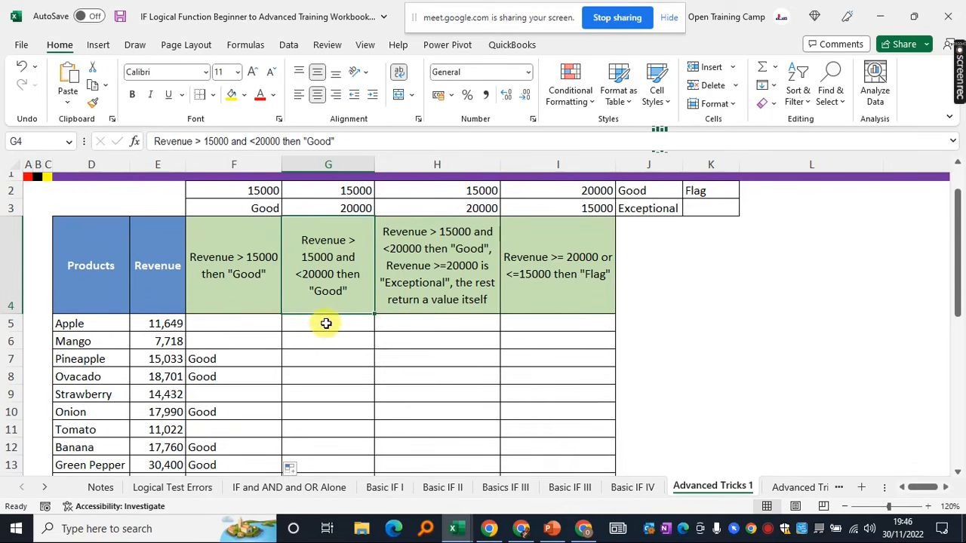
{"action": "left_click", "coordinate": [215, 359]}
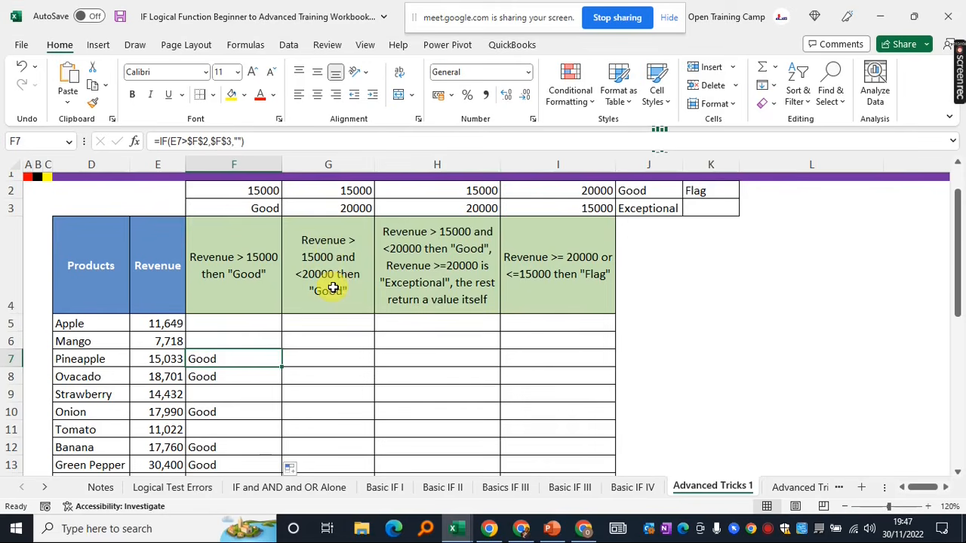
{"action": "left_click", "coordinate": [313, 253]}
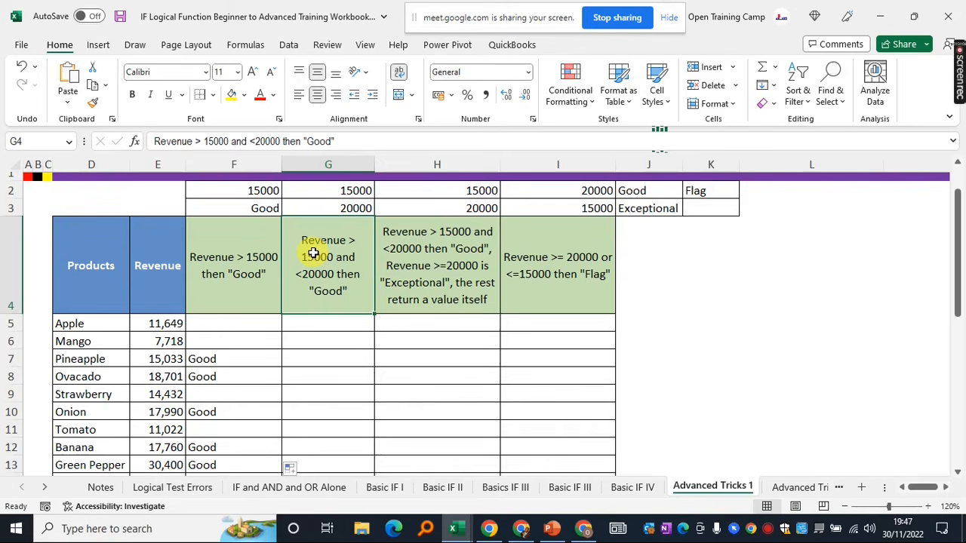
{"action": "left_click", "coordinate": [308, 325]}
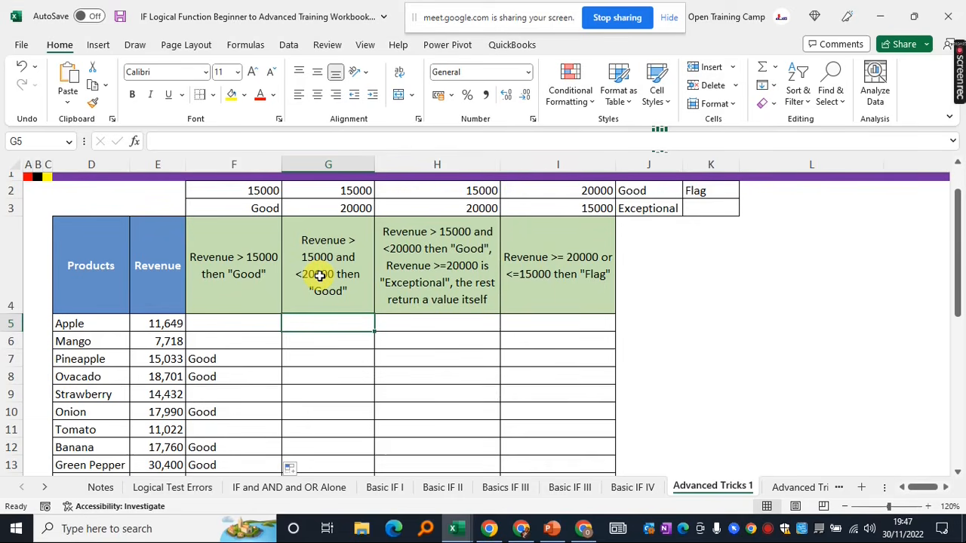
{"action": "left_click", "coordinate": [319, 341]}
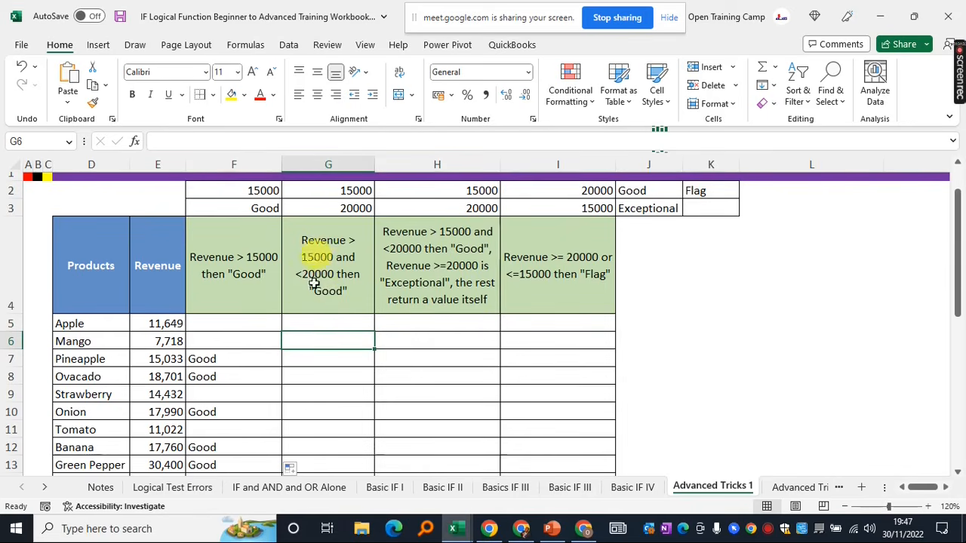
{"action": "left_click", "coordinate": [319, 321]}
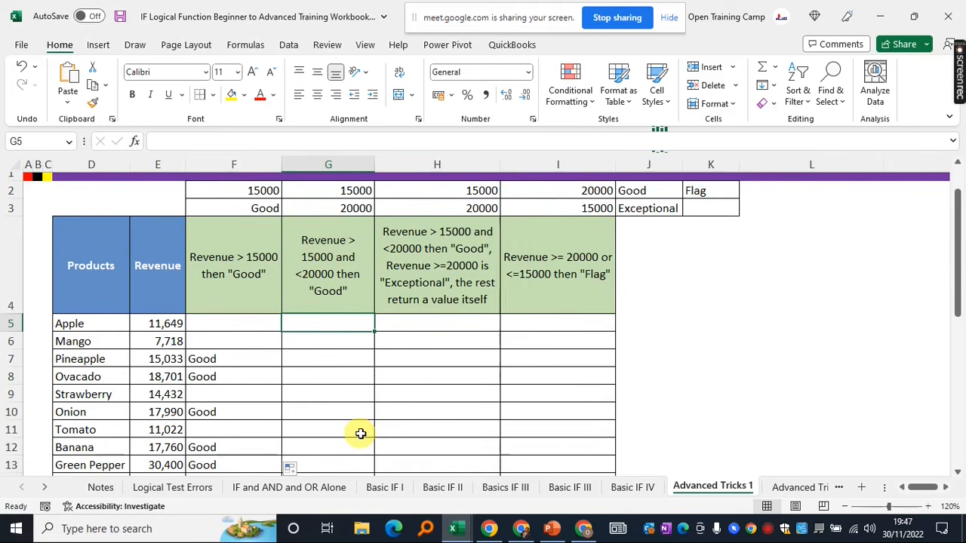
Start =AND in G5 with the condition E5>$G$2
{"action": "type", "text": "=and"}
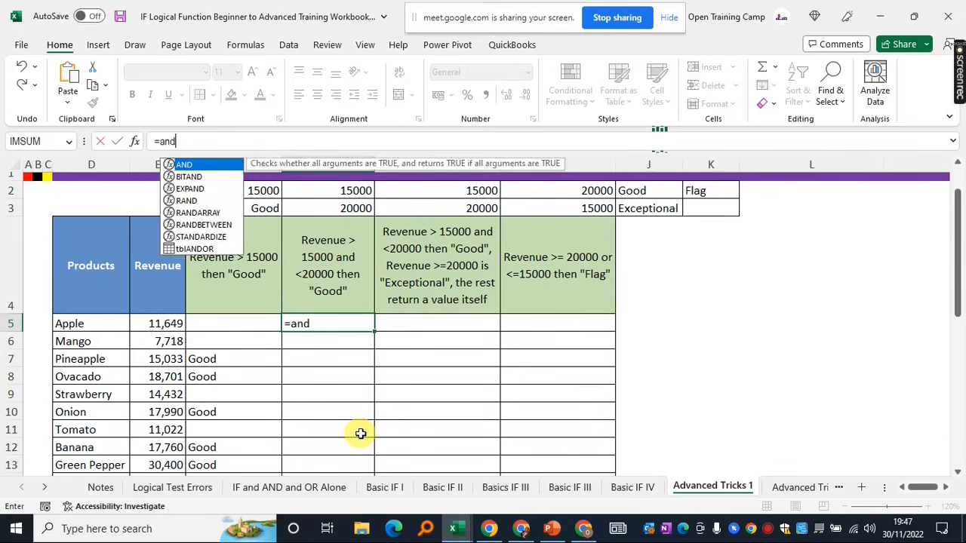
{"action": "key", "text": "Tab"}
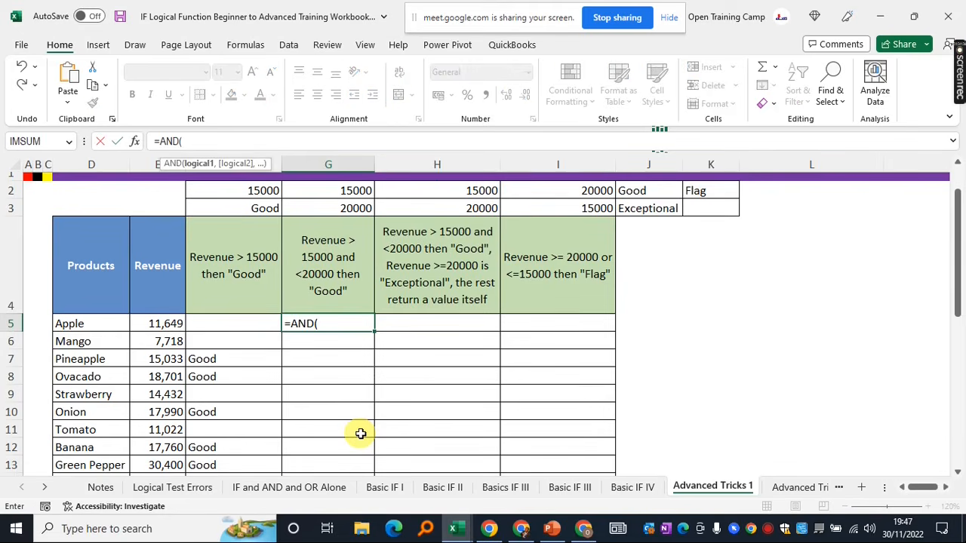
{"action": "left_click", "coordinate": [156, 326]}
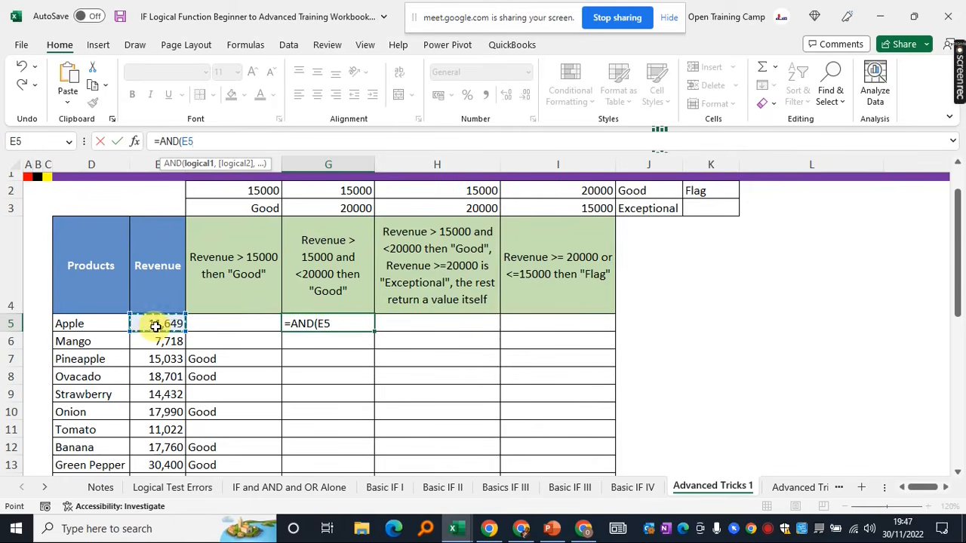
{"action": "type", "text": ">"}
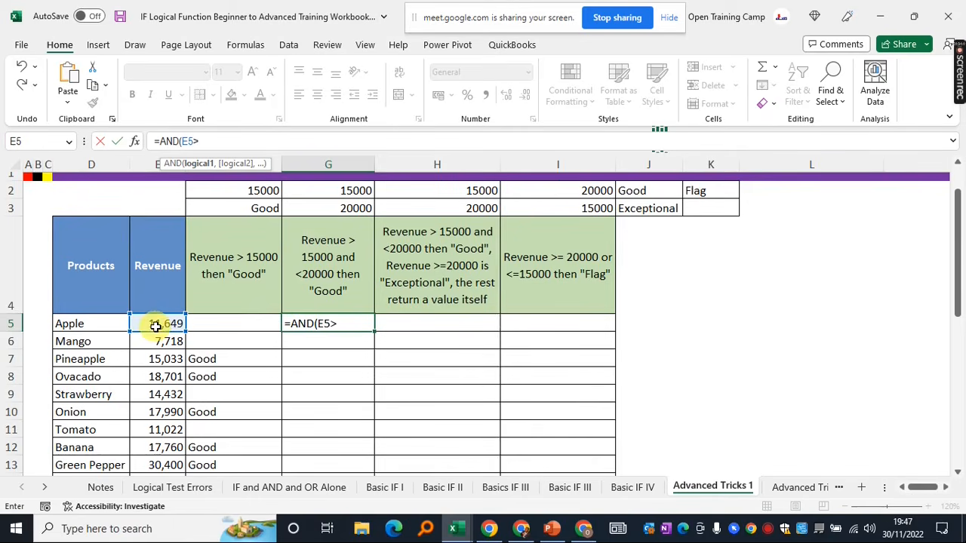
{"action": "left_click", "coordinate": [339, 191]}
{"action": "key", "text": "F4"}
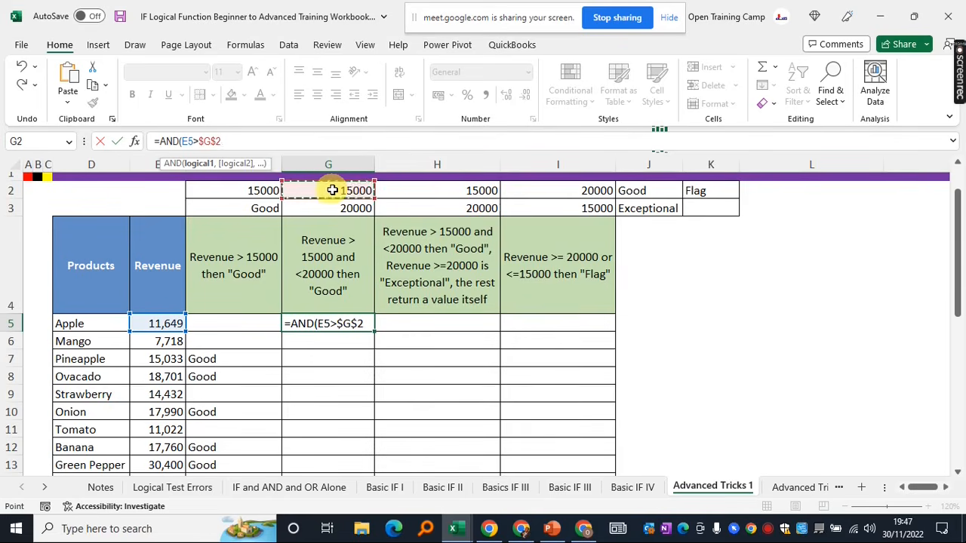
{"action": "type", "text": ","}
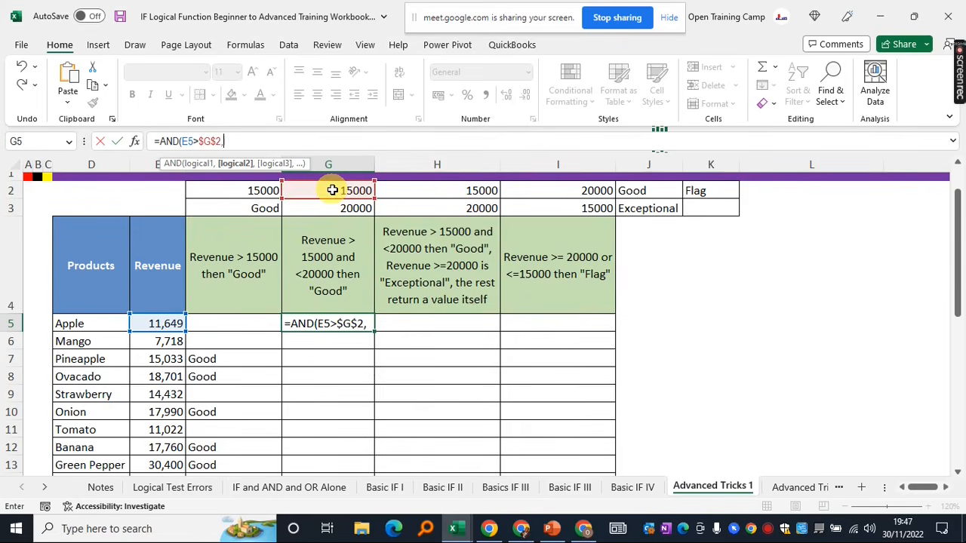
Add the E5<$G$3 condition, close and enter the formula, and reselect G5
{"action": "left_click", "coordinate": [155, 325]}
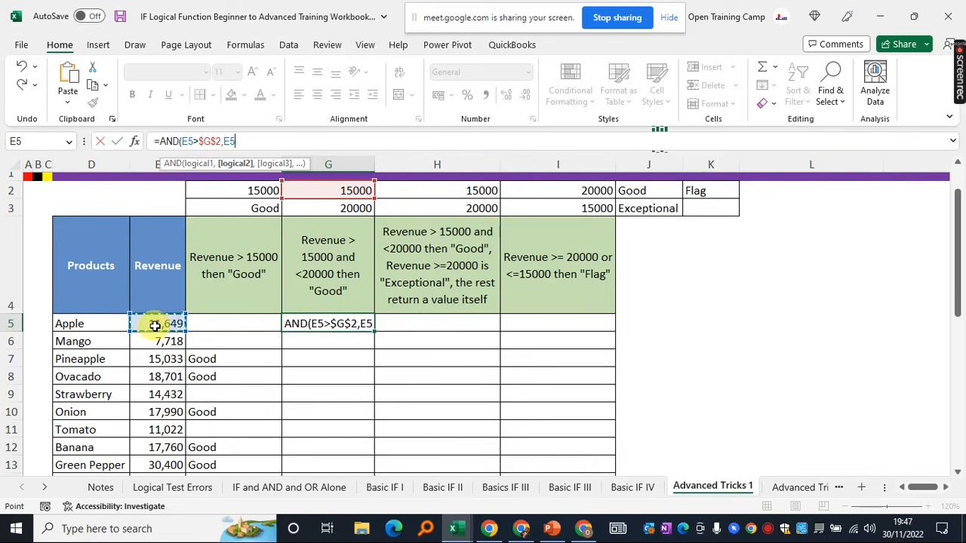
{"action": "type", "text": "<"}
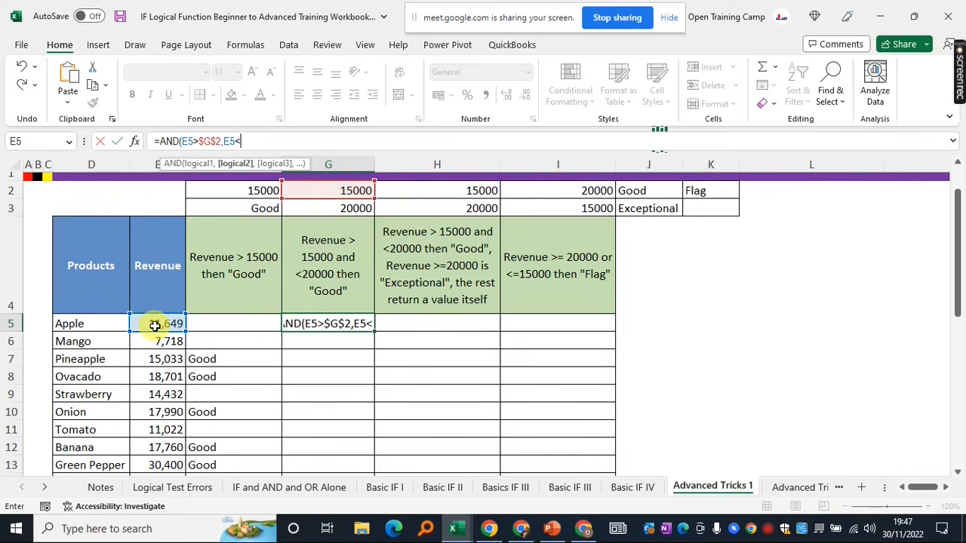
{"action": "left_click", "coordinate": [336, 206]}
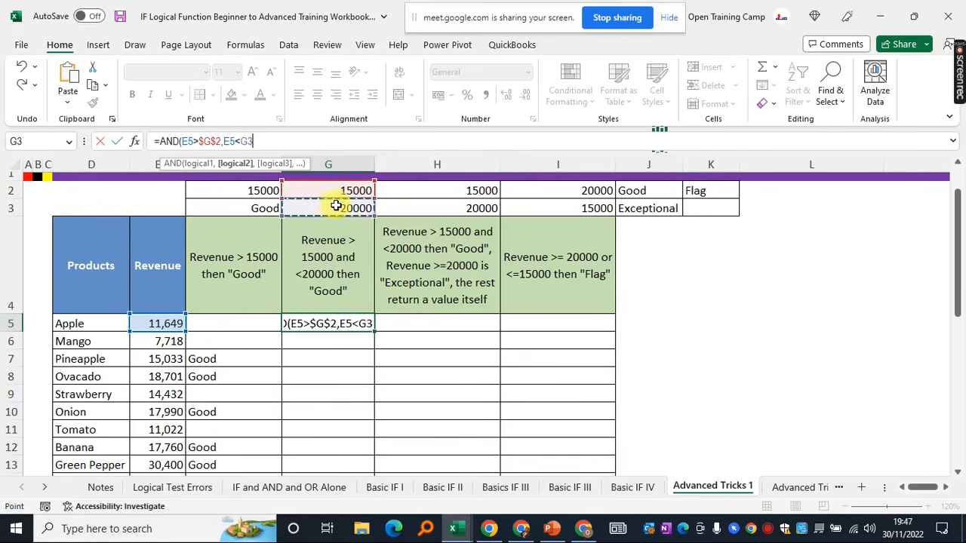
{"action": "key", "text": "F4"}
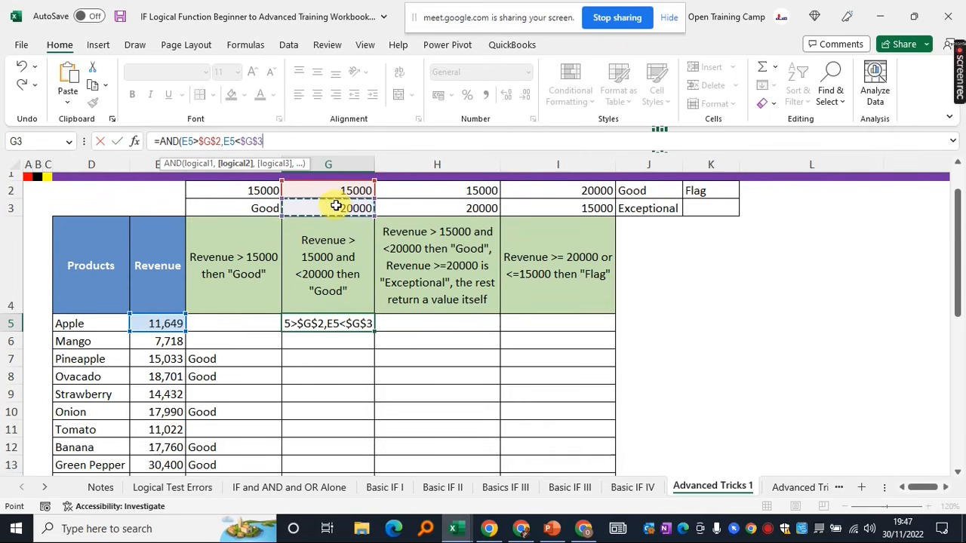
{"action": "type", "text": ")"}
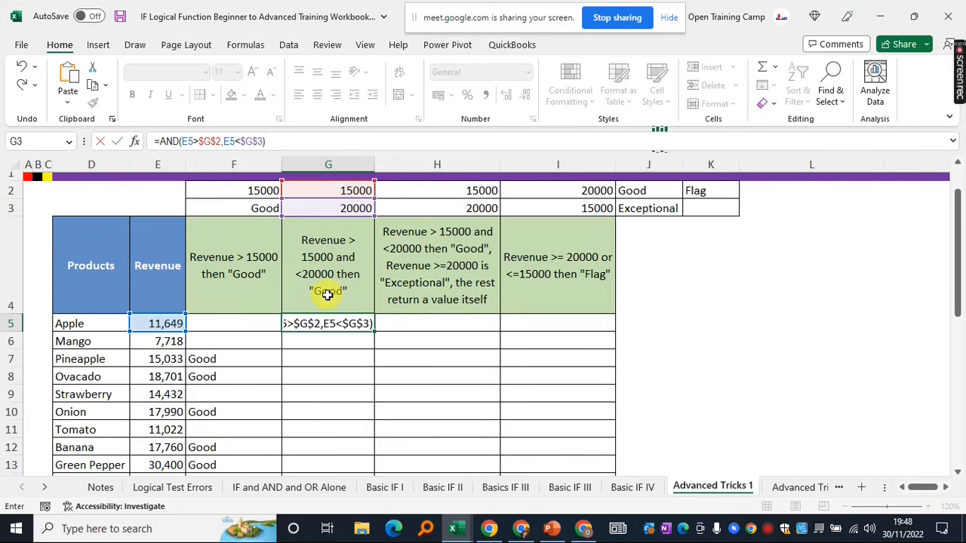
{"action": "key", "text": "Return"}
{"action": "left_click", "coordinate": [326, 323]}
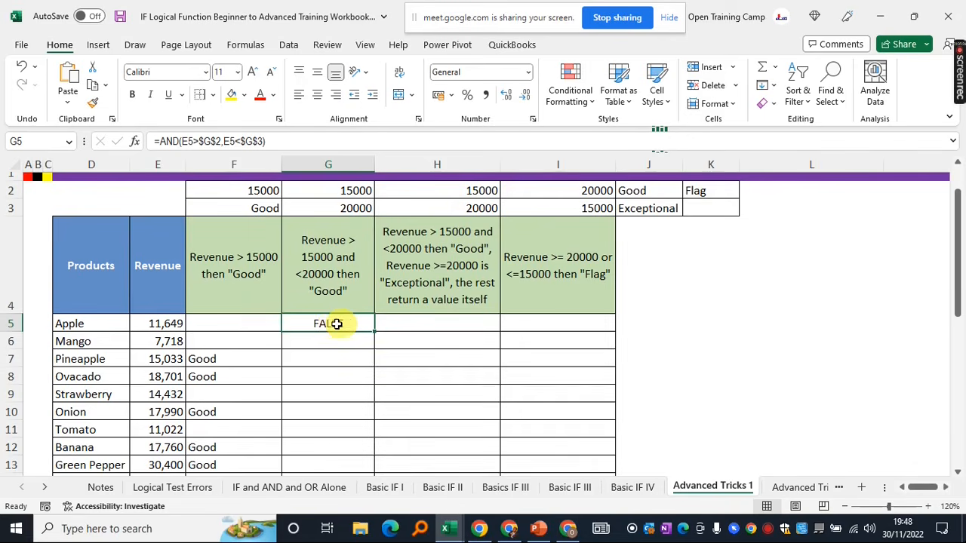
Change G5 to =IF(AND(E5>$G$2,E5<$G$3),$F$3,"") to show Good or a blank
{"action": "left_click", "coordinate": [160, 142]}
{"action": "type", "text": "IF("}
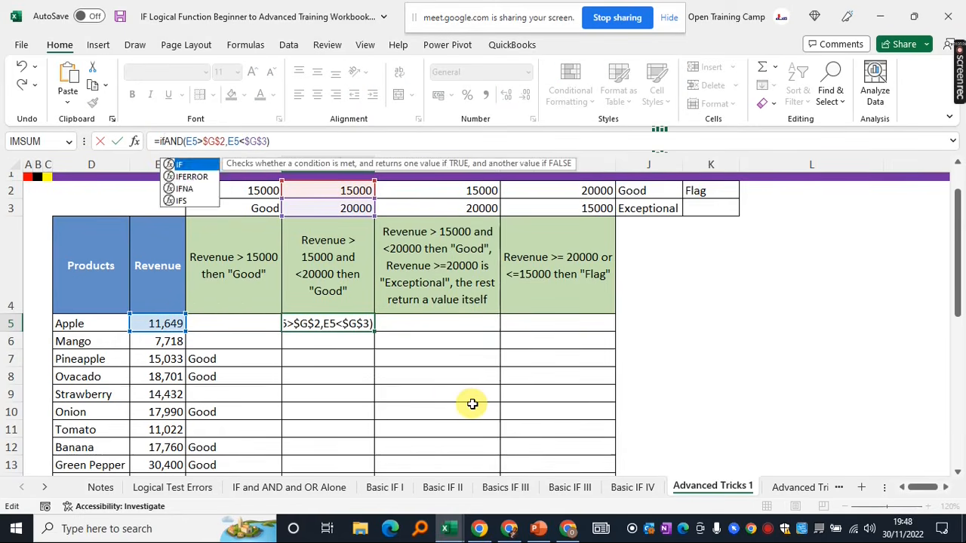
{"action": "left_click_drag", "start_coordinate": [278, 141], "coordinate": [171, 141]}
{"action": "left_click", "coordinate": [310, 141]}
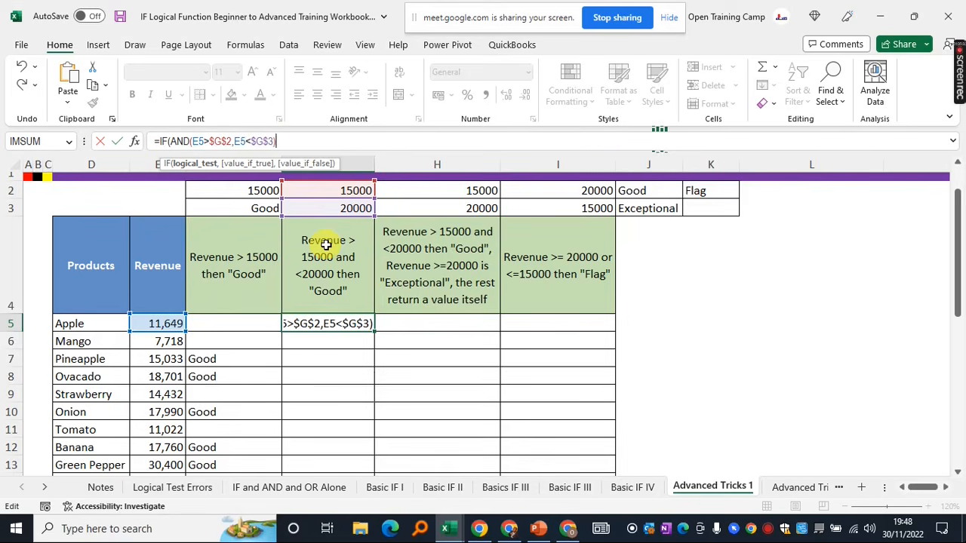
{"action": "type", "text": ","}
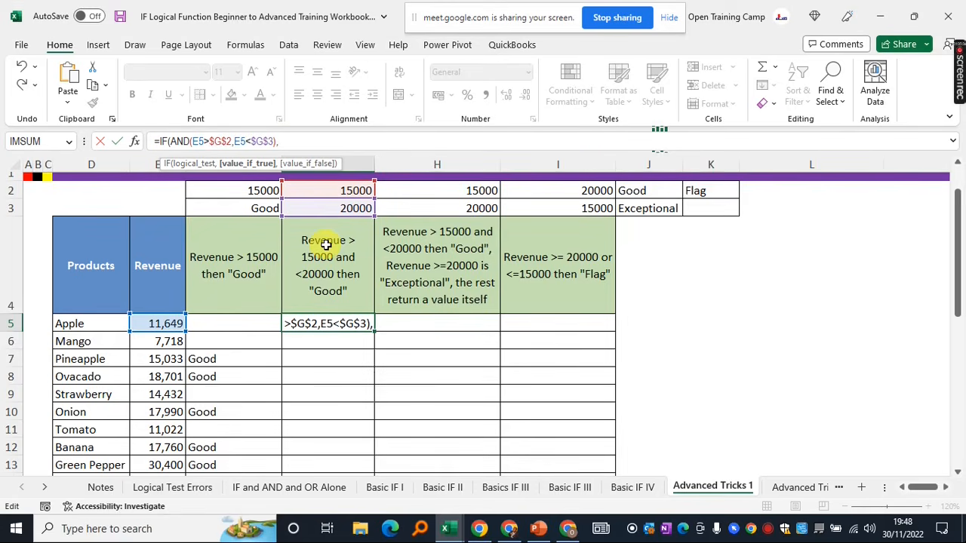
{"action": "left_click", "coordinate": [259, 206]}
{"action": "key", "text": "F4"}
{"action": "type", "text": ","}
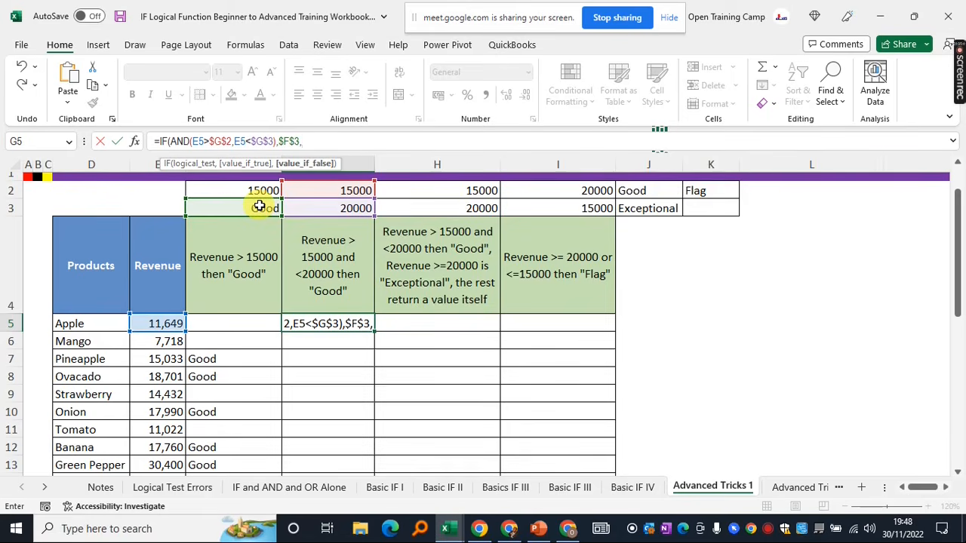
{"action": "type", "text": "\""}
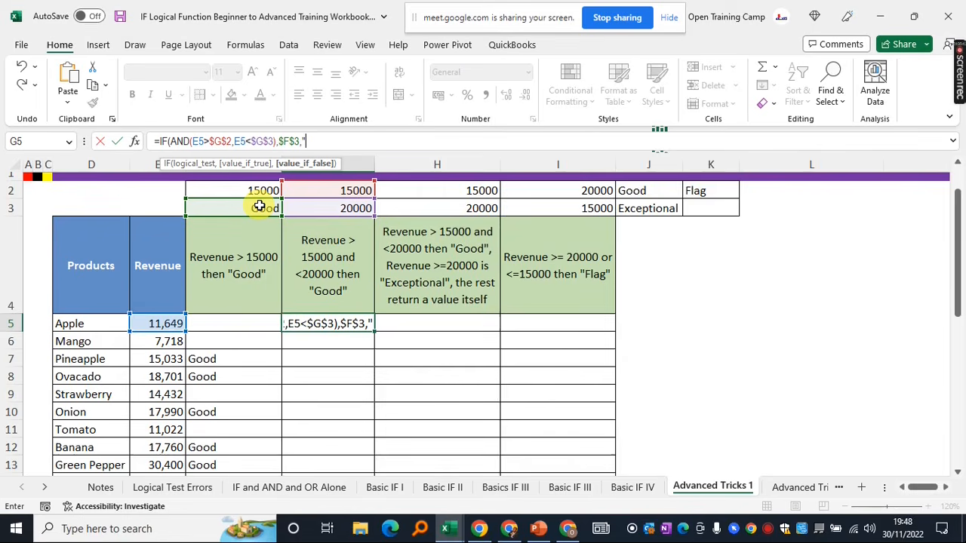
{"action": "type", "text": "\""}
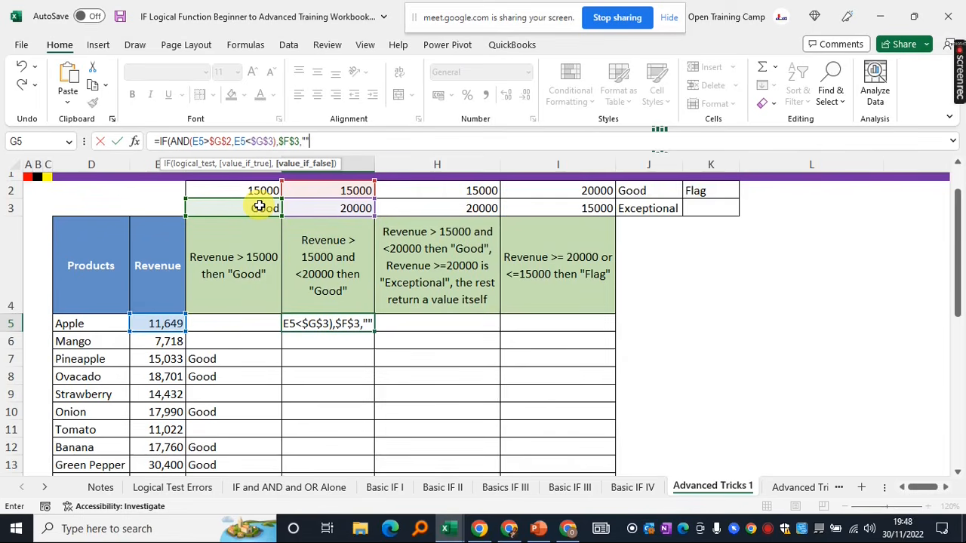
{"action": "type", "text": ")"}
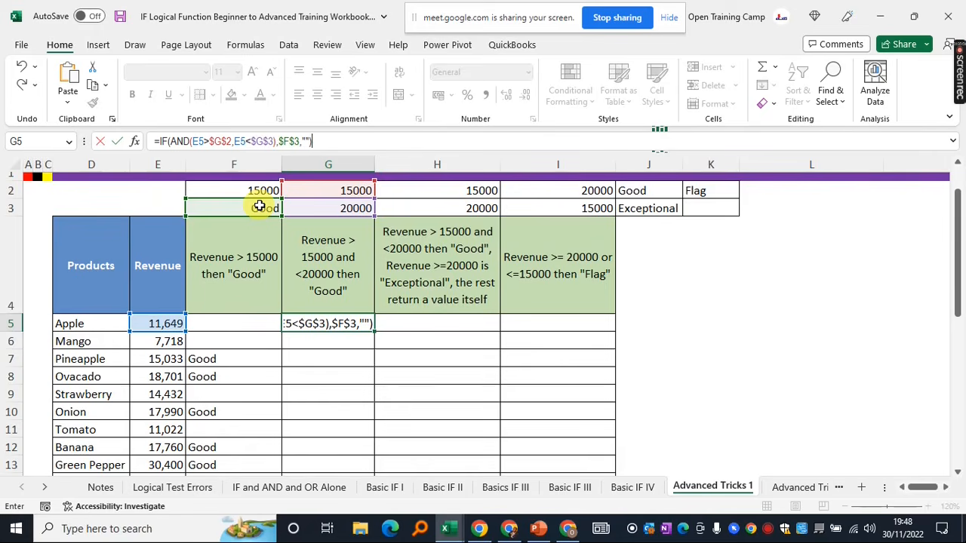
{"action": "key", "text": "Return"}
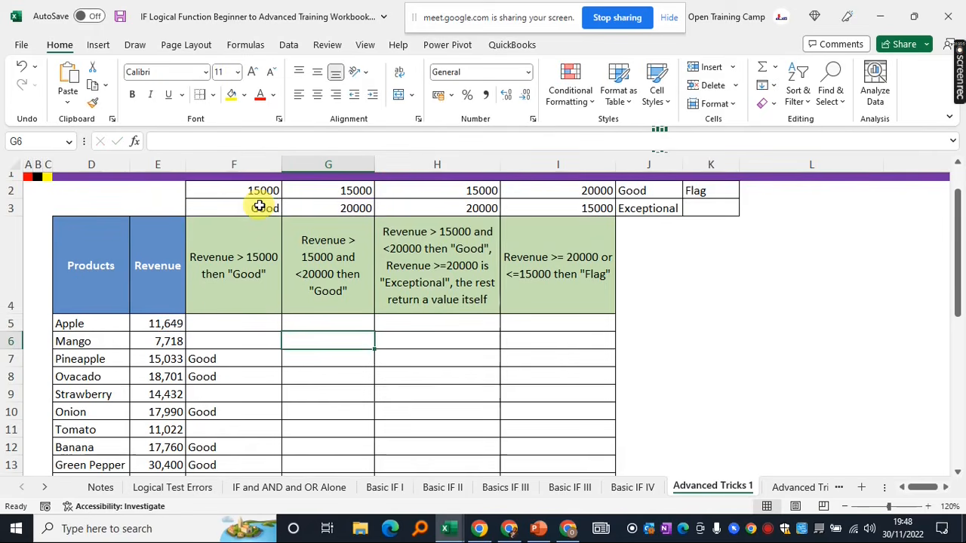
Fill G5's IF formula down to G14, then check the Pineapple and Mango results
{"action": "left_click", "coordinate": [317, 321]}
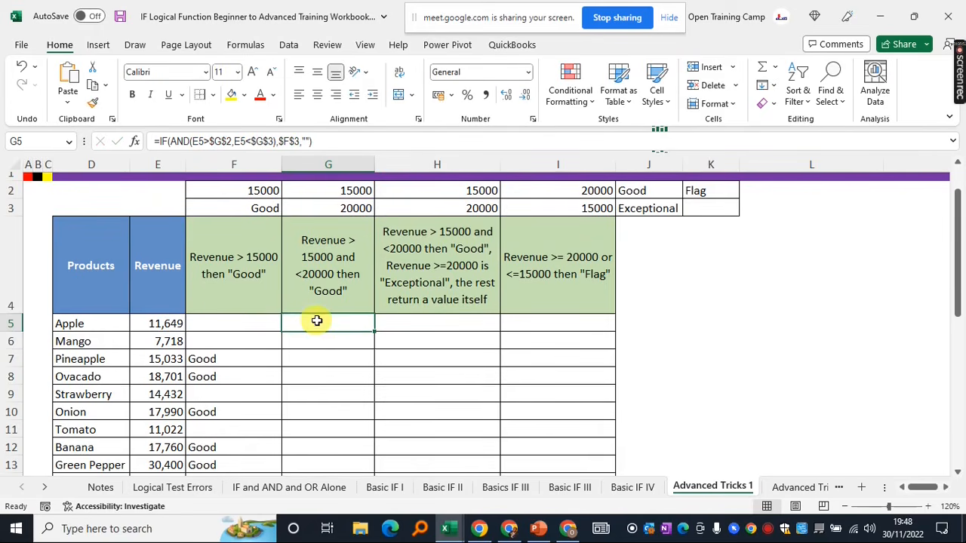
{"action": "left_click", "coordinate": [154, 321]}
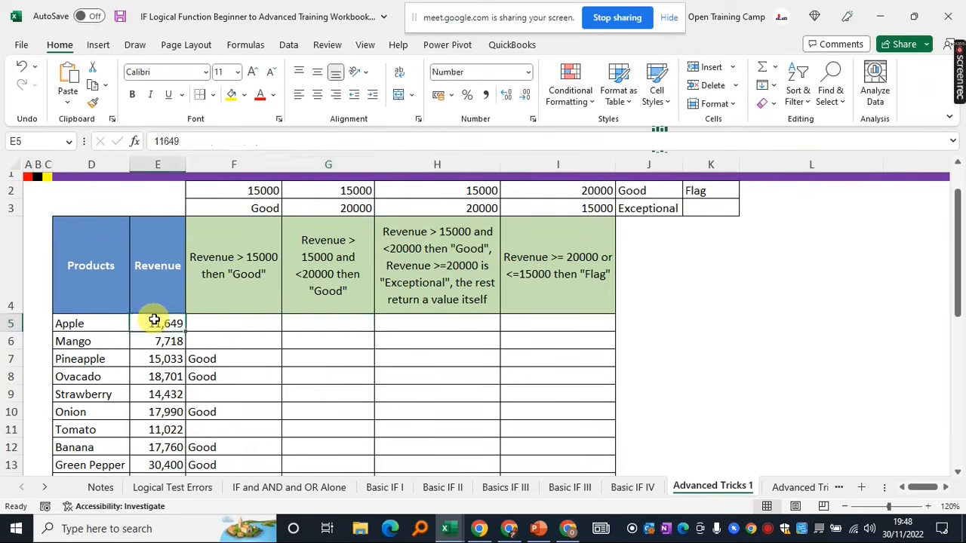
{"action": "left_click", "coordinate": [334, 323]}
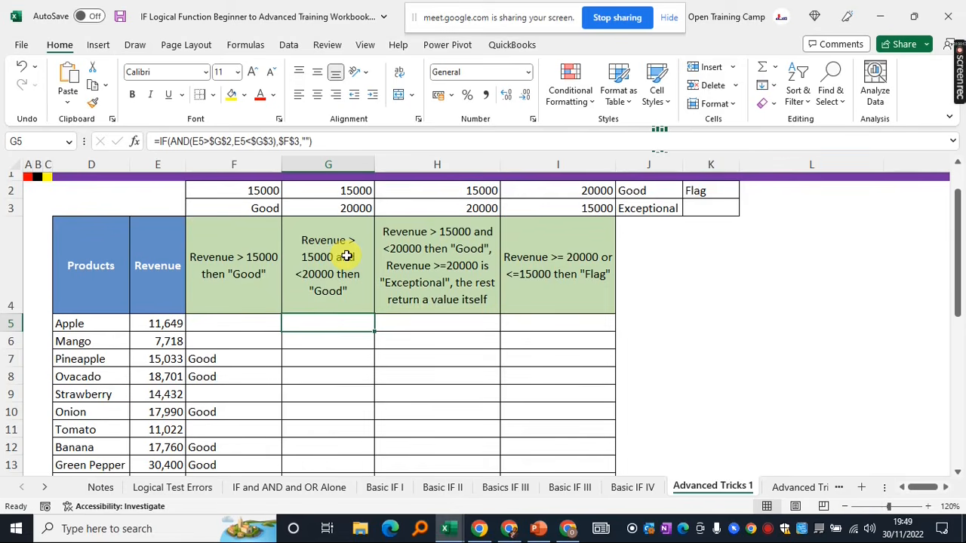
{"action": "double_click", "coordinate": [374, 330]}
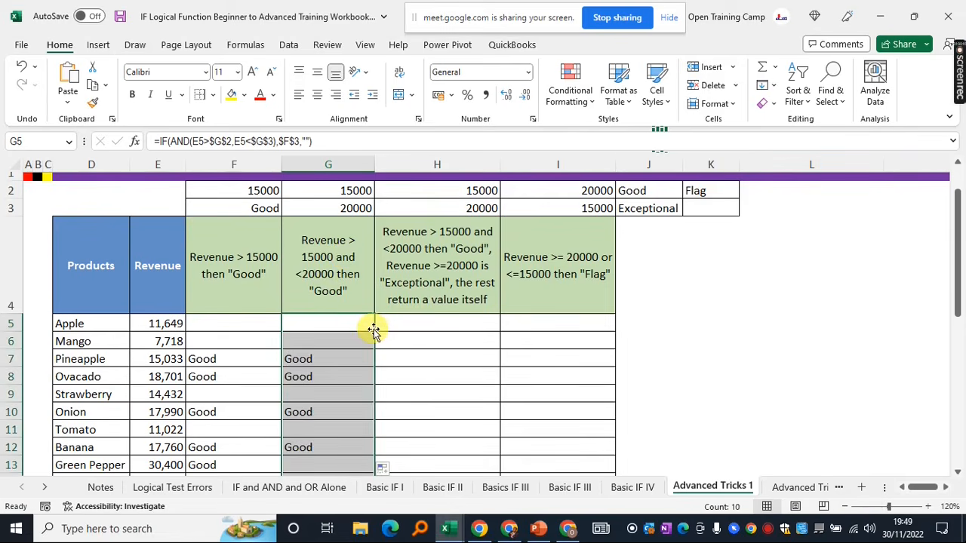
{"action": "left_click", "coordinate": [312, 359]}
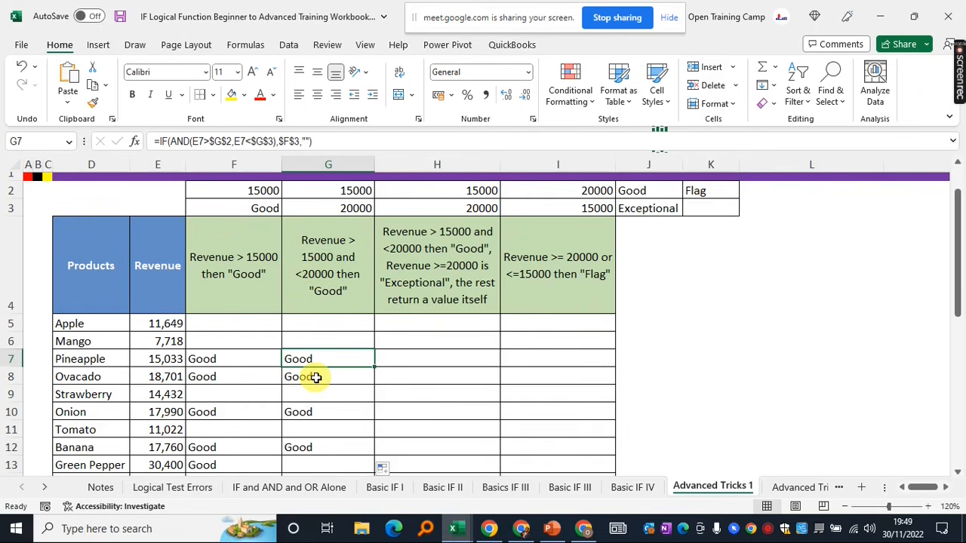
{"action": "left_click", "coordinate": [314, 336]}
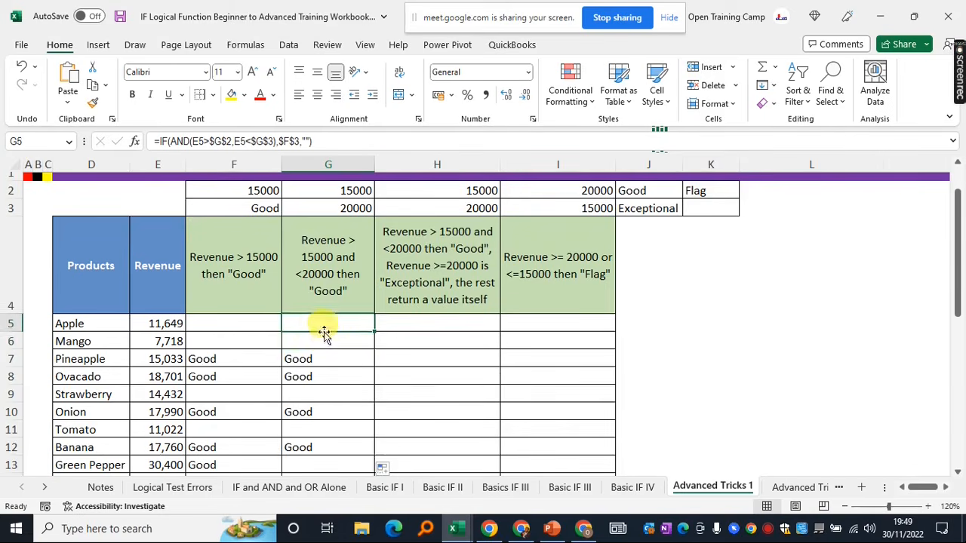
{"action": "scroll", "coordinate": [323, 342], "scroll_direction": "down", "scroll_amount": 1}
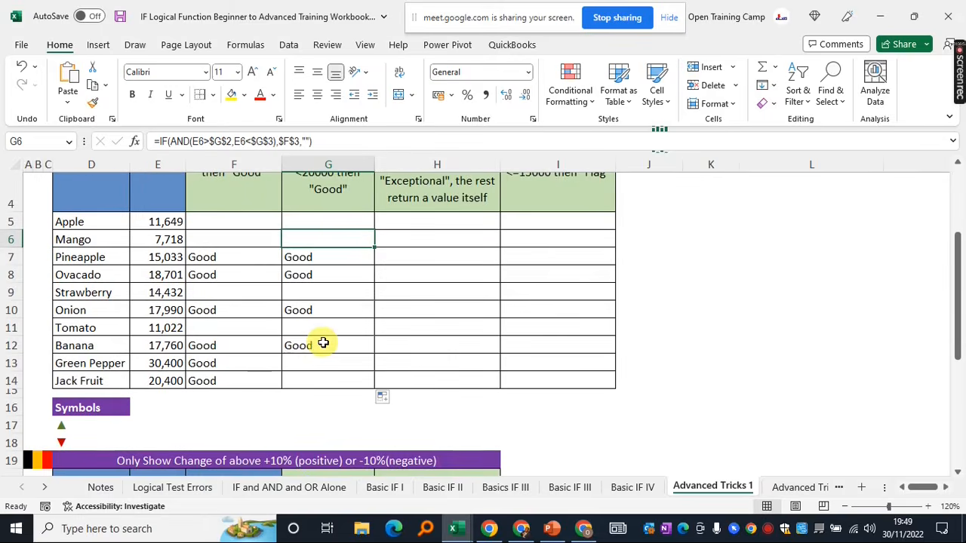
{"action": "left_click", "coordinate": [154, 365]}
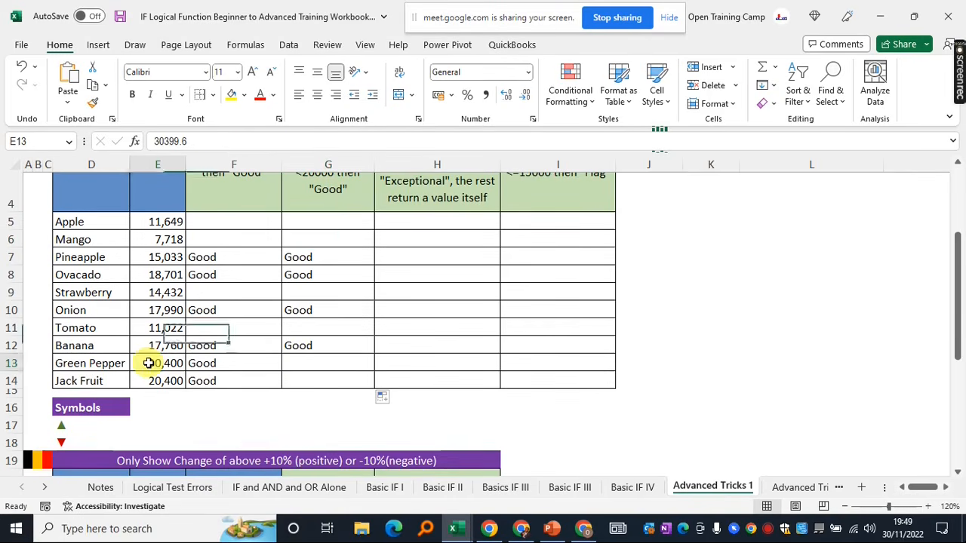
{"action": "left_click", "coordinate": [317, 363]}
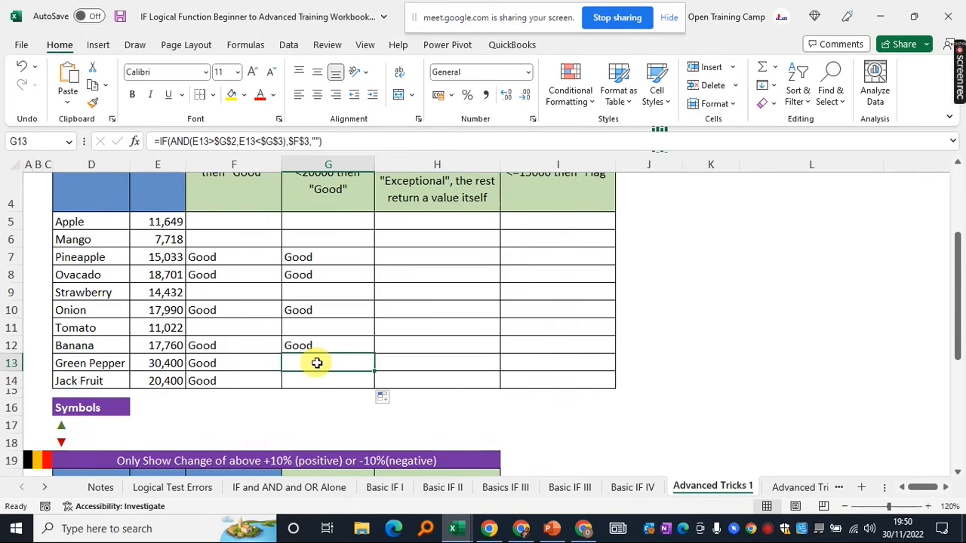
{"action": "left_click", "coordinate": [159, 363]}
{"action": "scroll", "coordinate": [216, 360], "scroll_direction": "up", "scroll_amount": 1}
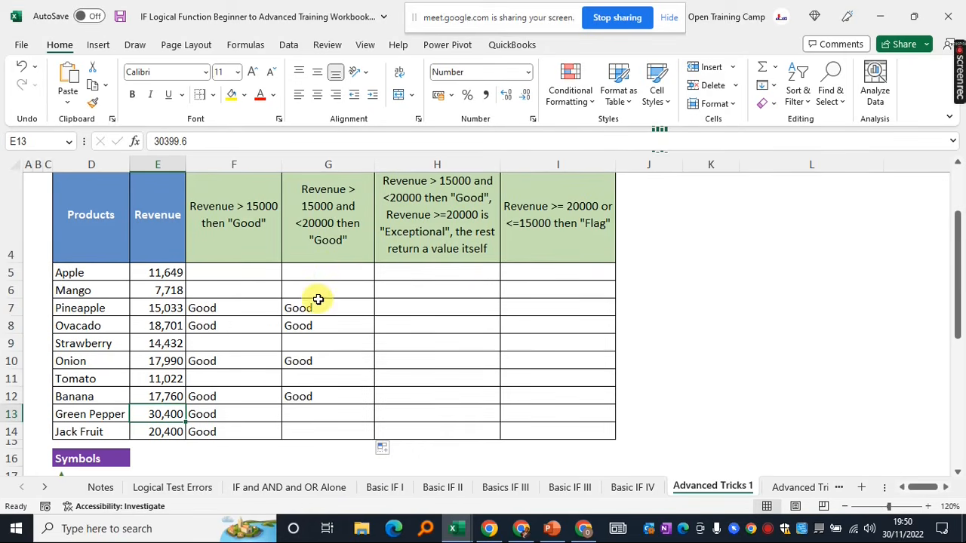
{"action": "scroll", "coordinate": [328, 274], "scroll_direction": "up", "scroll_amount": 1}
{"action": "scroll", "coordinate": [330, 278], "scroll_direction": "down", "scroll_amount": 1}
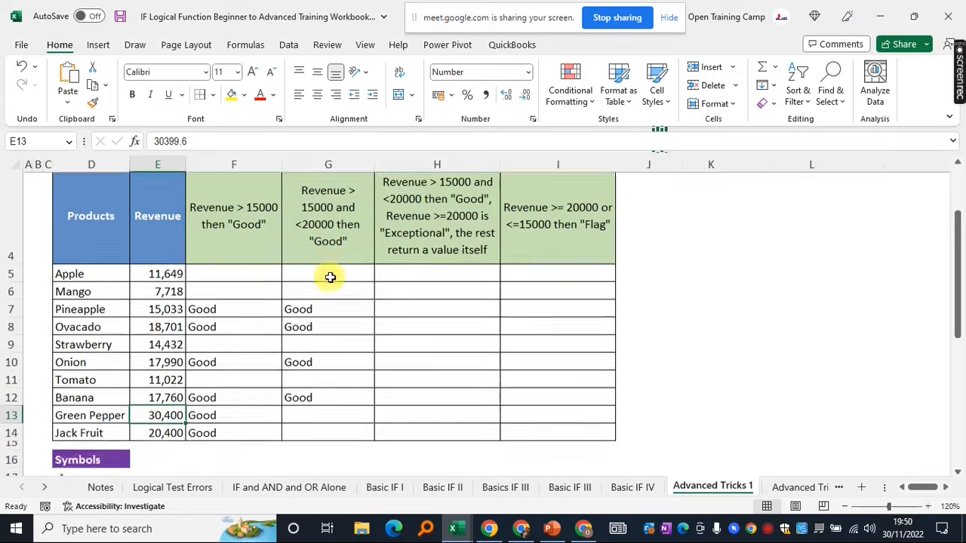
{"action": "scroll", "coordinate": [330, 278], "scroll_direction": "down", "scroll_amount": 1}
{"action": "left_click", "coordinate": [311, 364]}
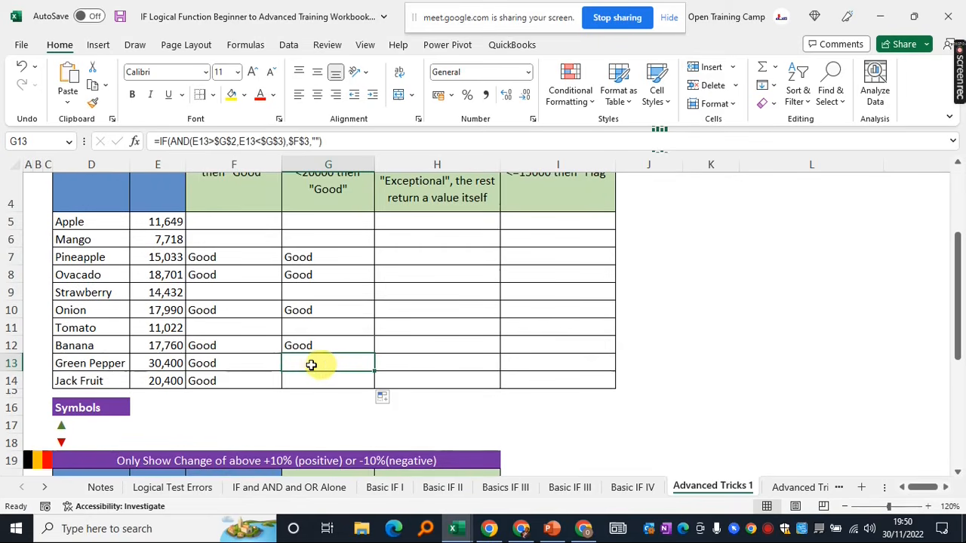
{"action": "scroll", "coordinate": [339, 364], "scroll_direction": "up", "scroll_amount": 1}
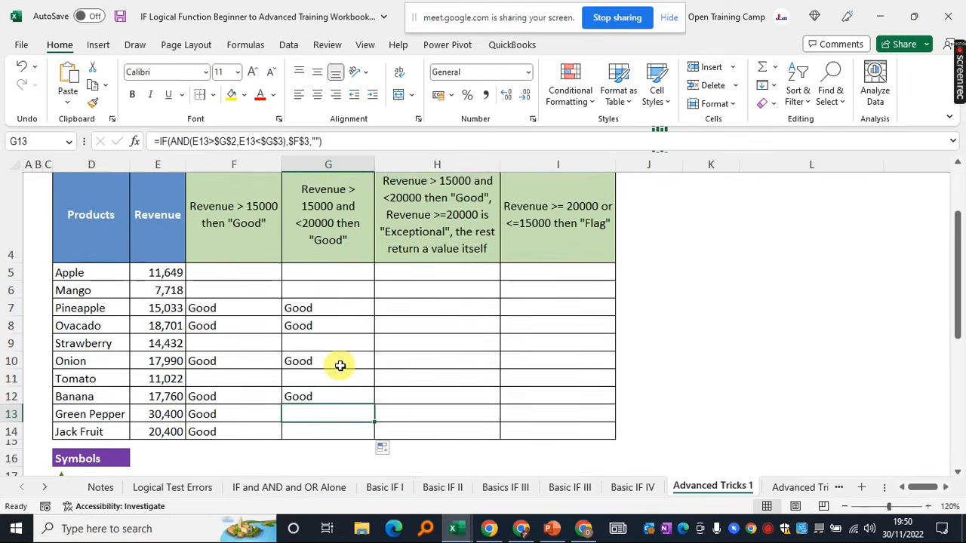
{"action": "scroll", "coordinate": [340, 366], "scroll_direction": "up", "scroll_amount": 1}
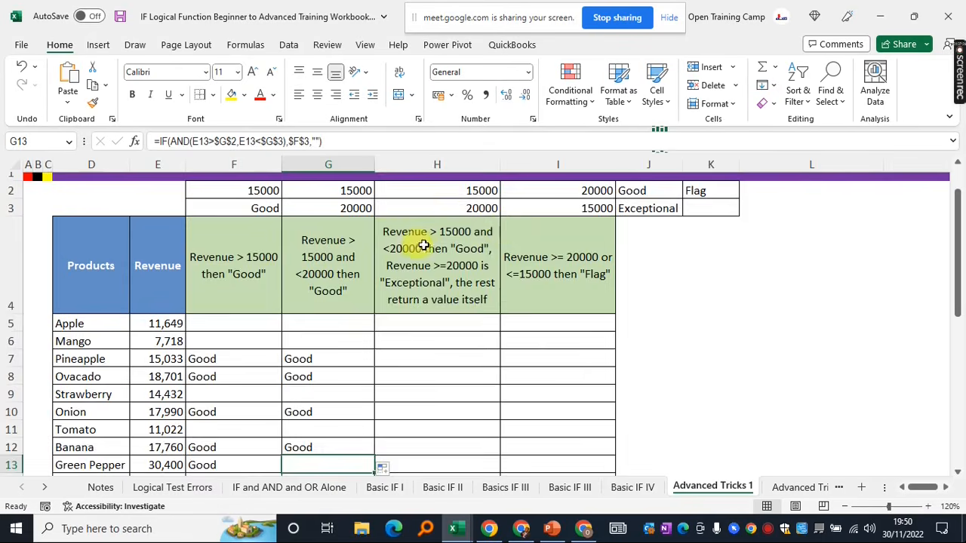
{"action": "scroll", "coordinate": [419, 245], "scroll_direction": "up", "scroll_amount": 1}
{"action": "left_click_drag", "start_coordinate": [442, 241], "coordinate": [429, 385]}
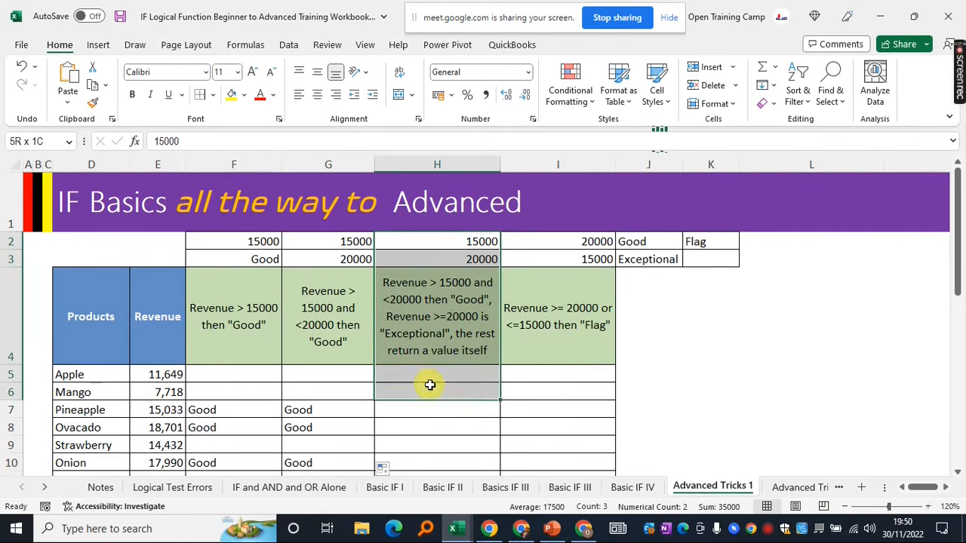
{"action": "left_click", "coordinate": [413, 373]}
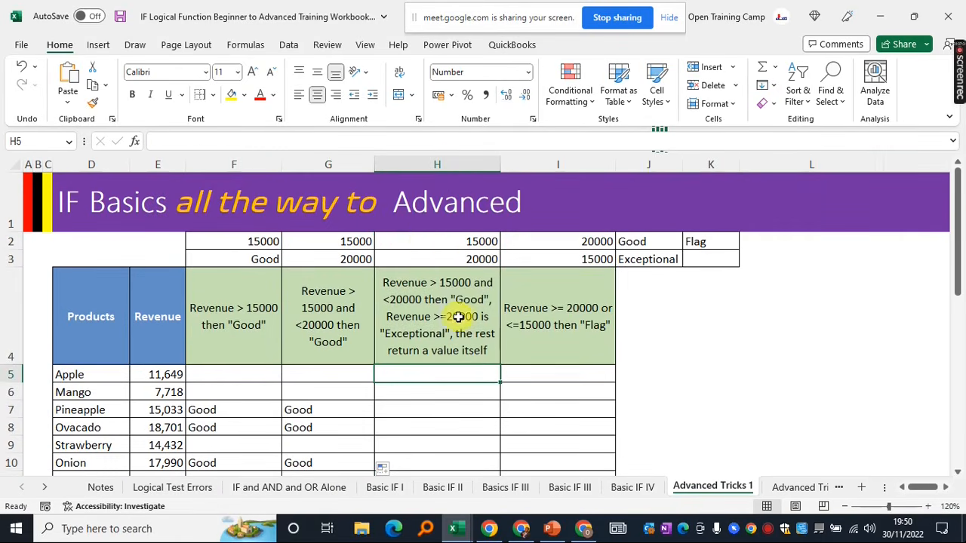
{"action": "left_click", "coordinate": [440, 283]}
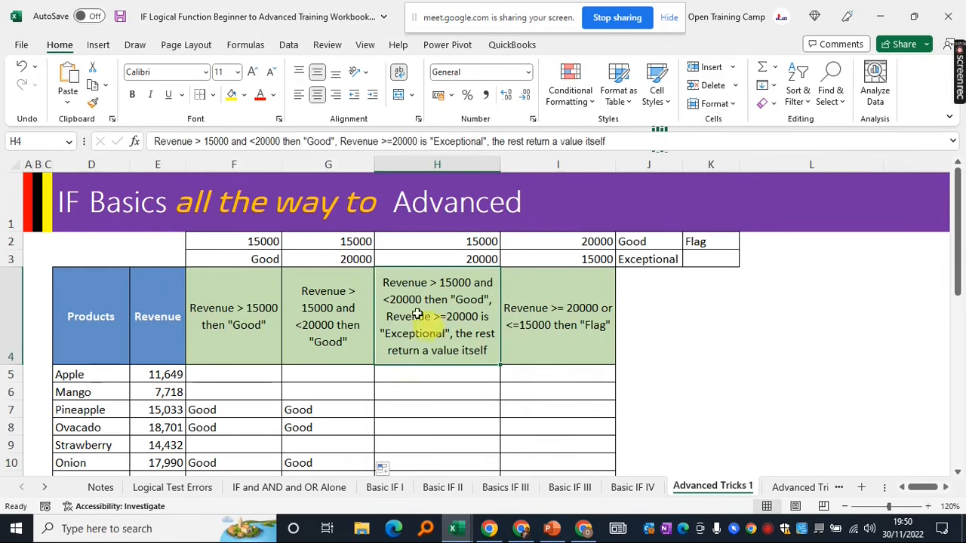
{"action": "left_click", "coordinate": [157, 378]}
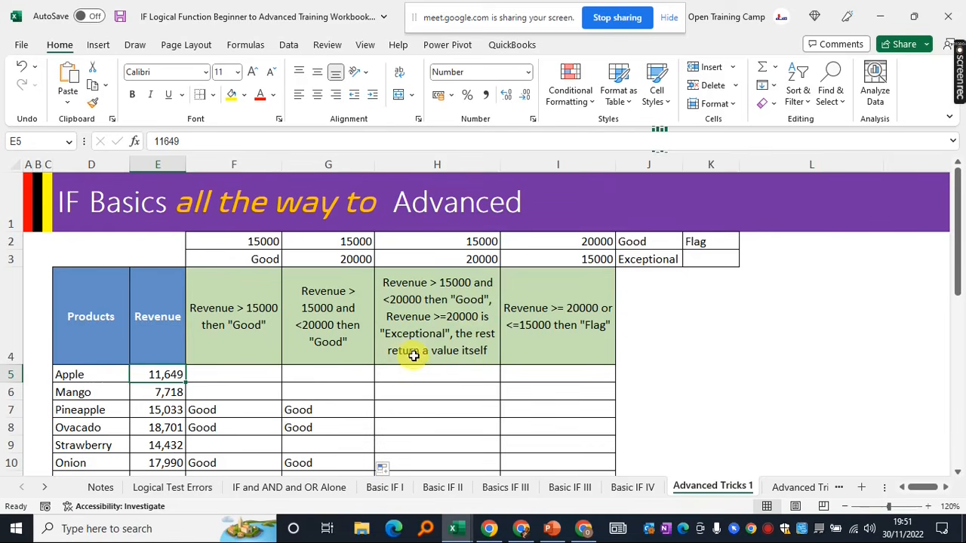
{"action": "left_click", "coordinate": [410, 319]}
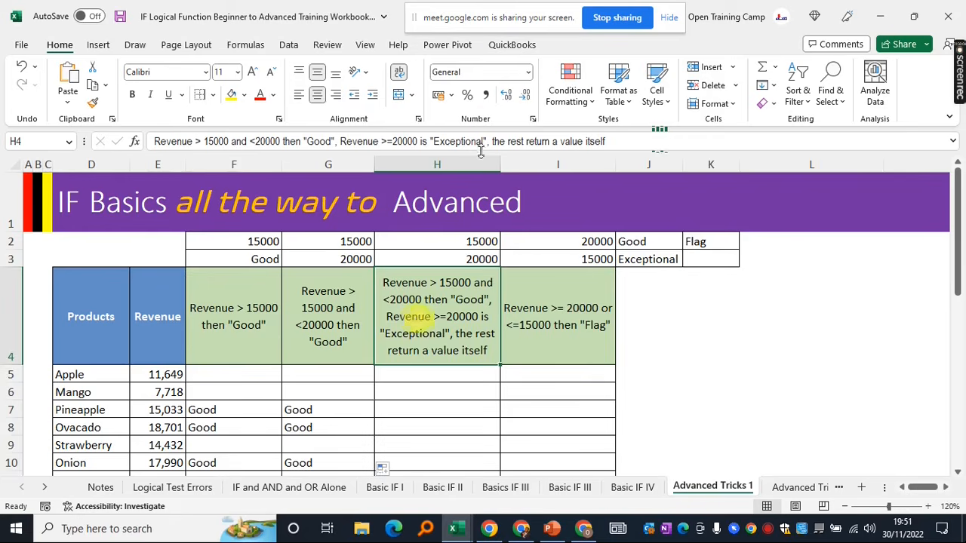
{"action": "left_click", "coordinate": [421, 373]}
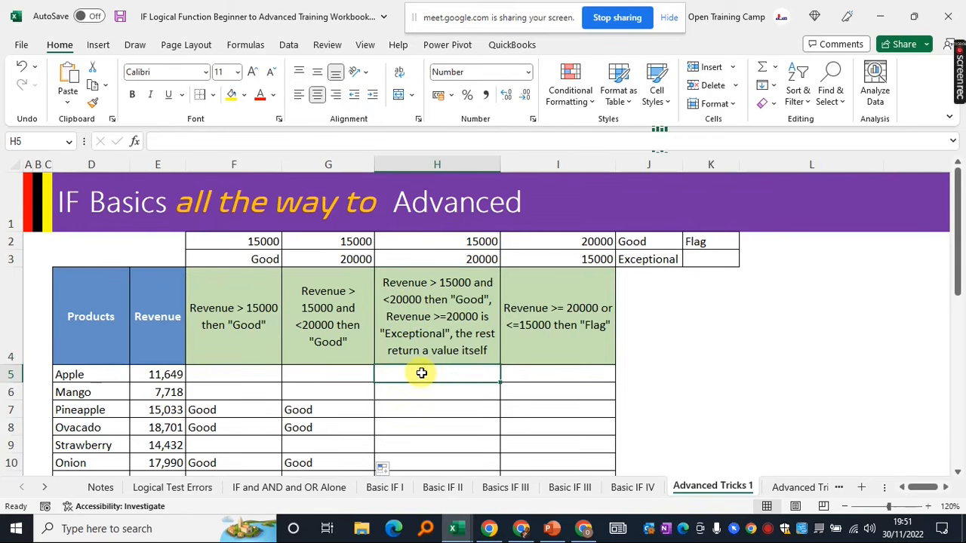
Start H5 with =IF(AND(E5>$H$2,E5<$H$3), testing Apple's revenue between the thresholds
{"action": "type", "text": "=if"}
{"action": "key", "text": "Tab"}
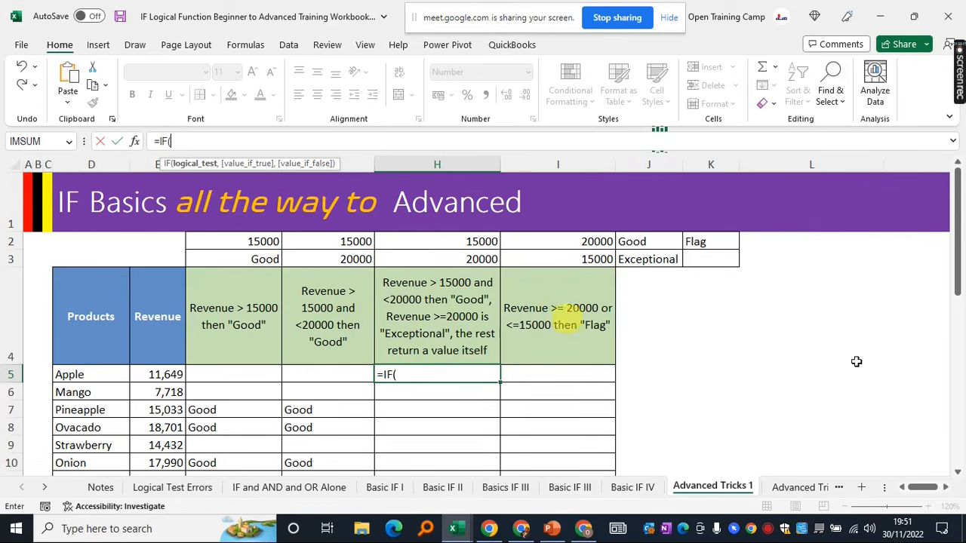
{"action": "type", "text": "and"}
{"action": "key", "text": "Tab"}
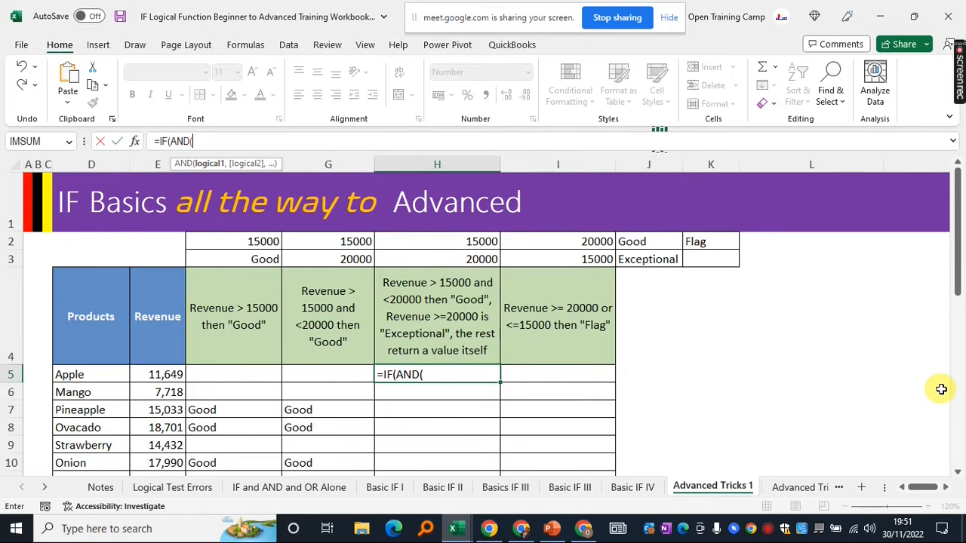
{"action": "left_click", "coordinate": [163, 373]}
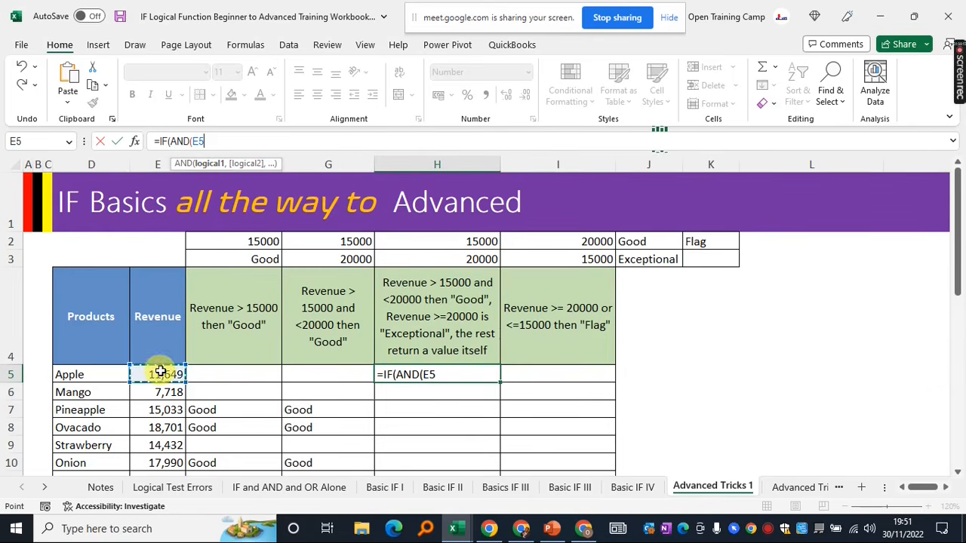
{"action": "type", "text": ">"}
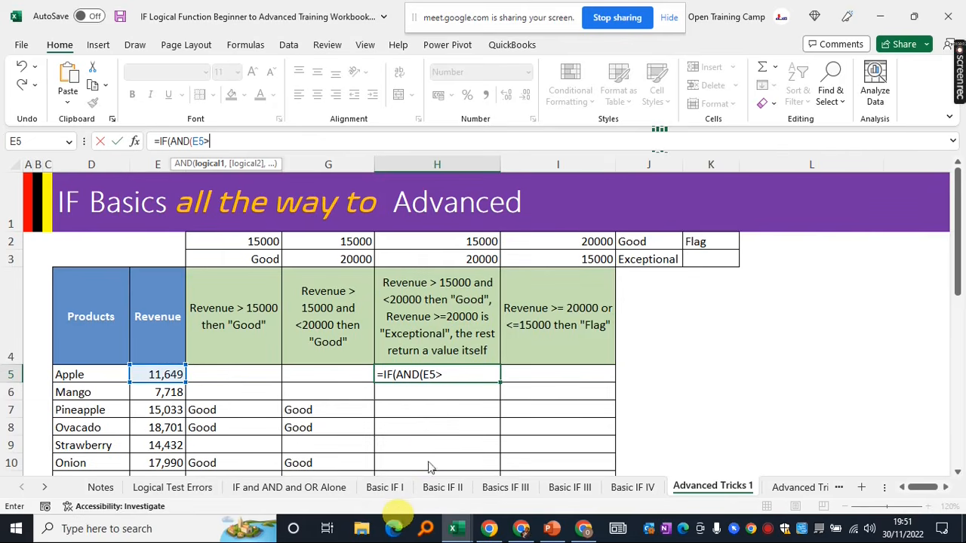
{"action": "left_click", "coordinate": [433, 243]}
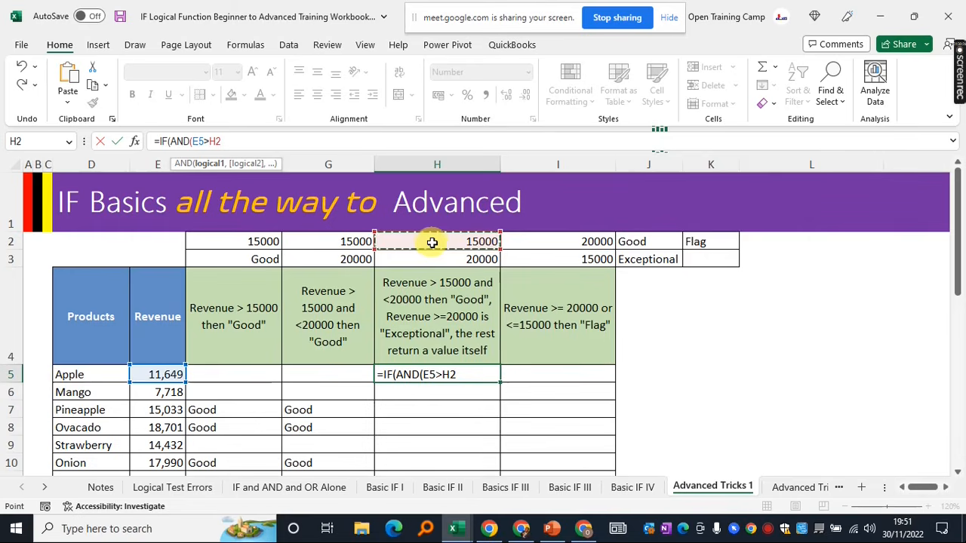
{"action": "type", "text": ","}
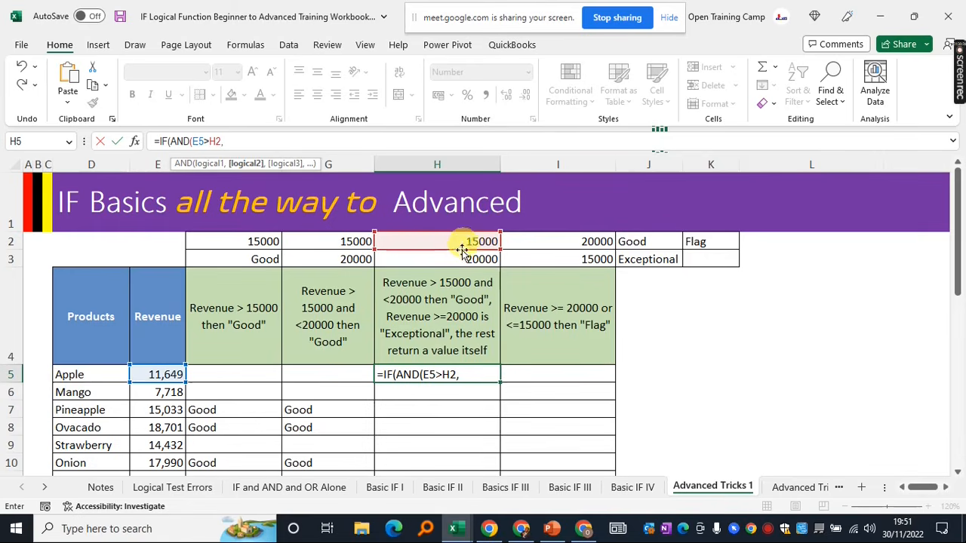
{"action": "left_click", "coordinate": [154, 375]}
{"action": "type", "text": "<"}
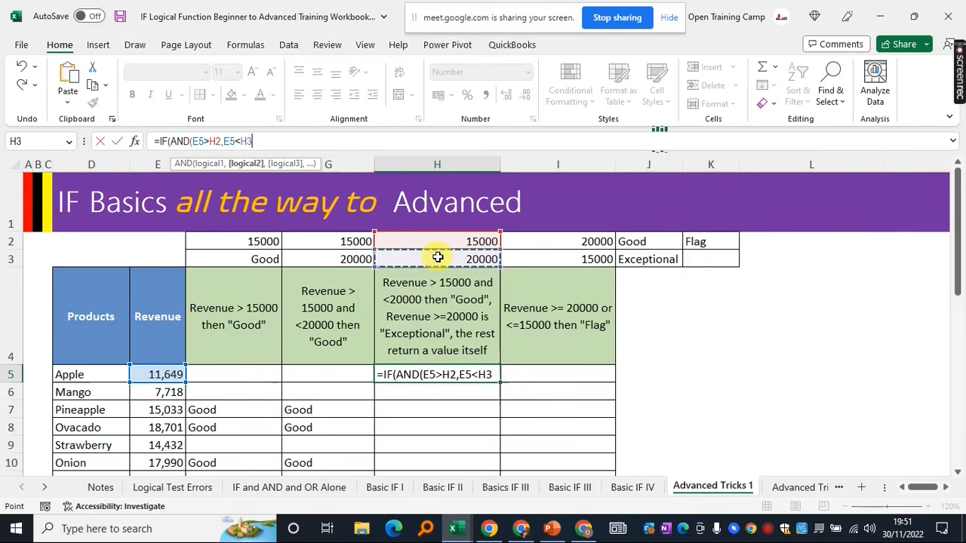
{"action": "key", "text": "F4"}
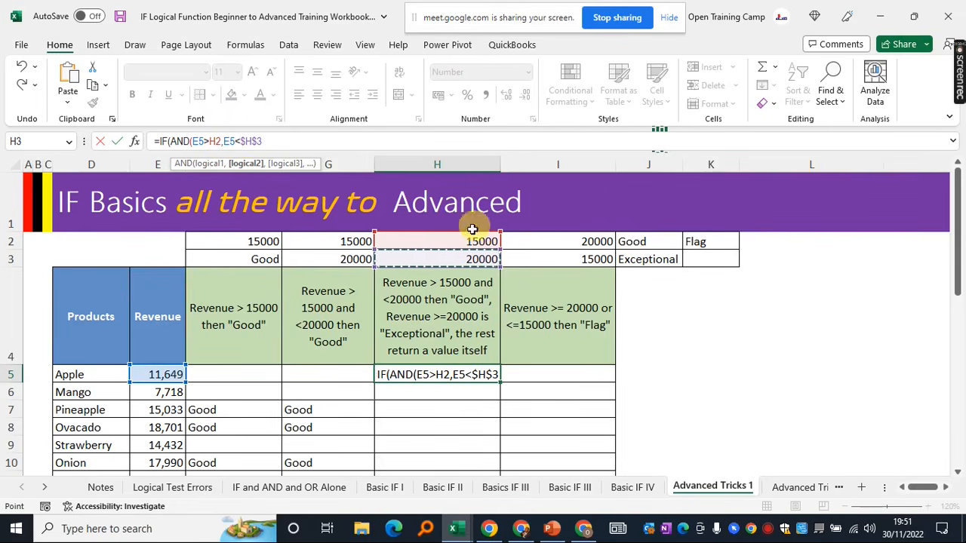
{"action": "double_click", "coordinate": [215, 141]}
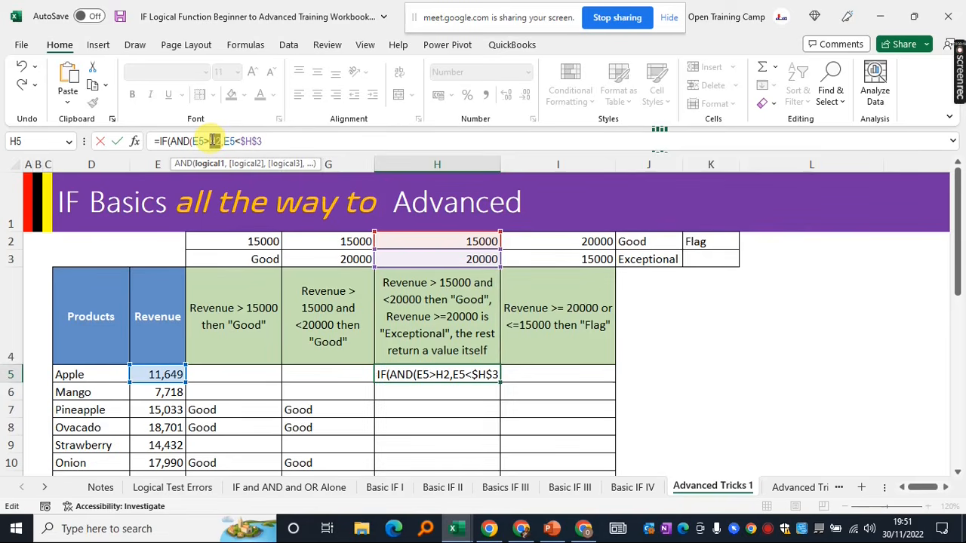
{"action": "key", "text": "F4"}
{"action": "left_click", "coordinate": [284, 141]}
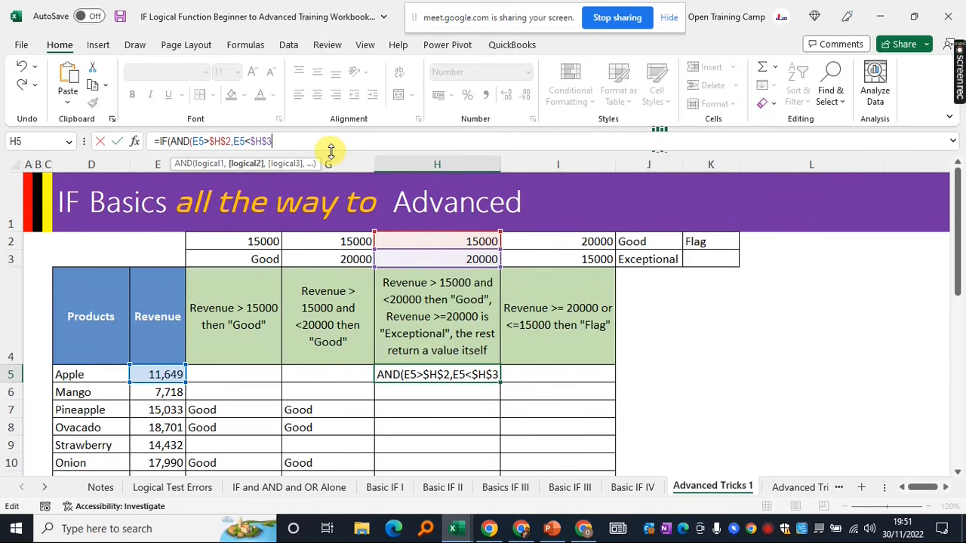
{"action": "type", "text": ")"}
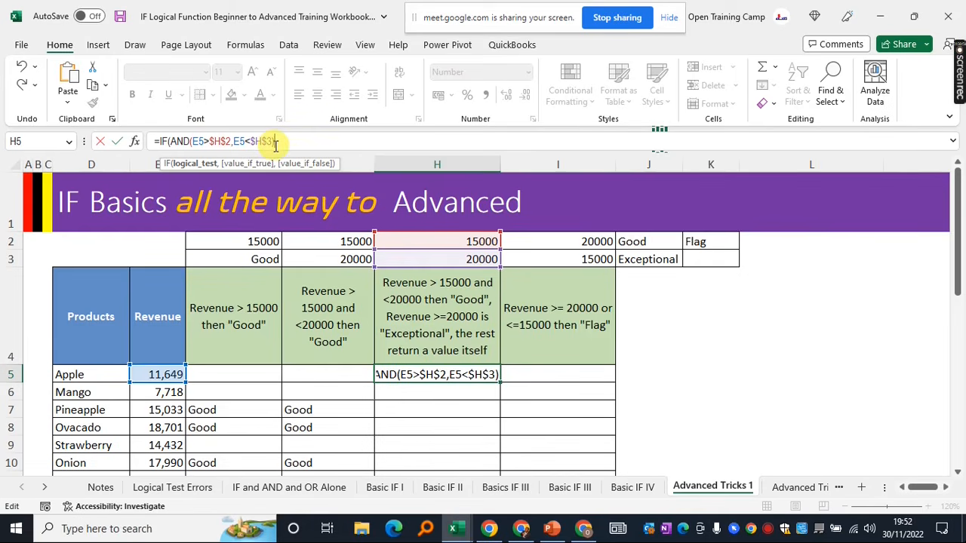
{"action": "type", "text": ","}
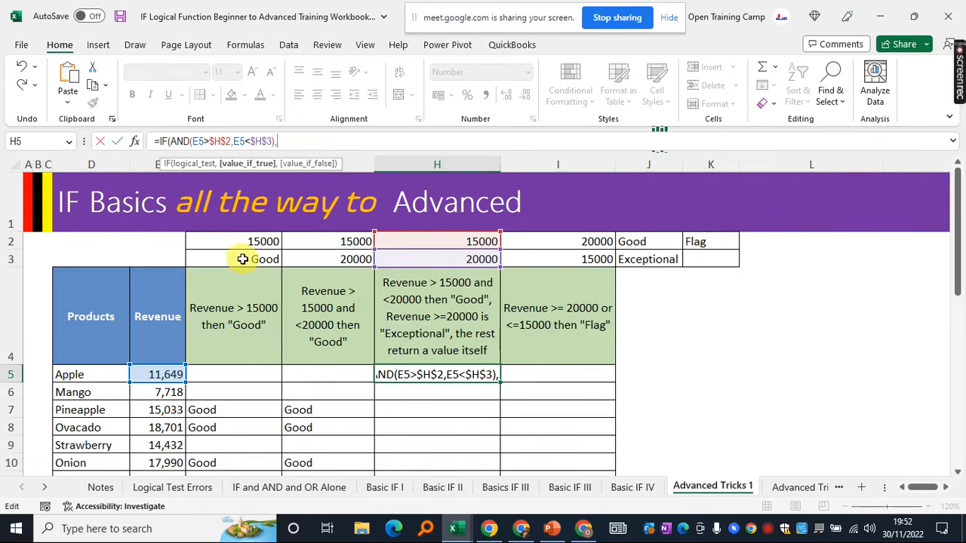
Make $J$2 (Good) the true result and begin a nested IF testing E5>=$H$3
{"action": "left_click", "coordinate": [639, 242]}
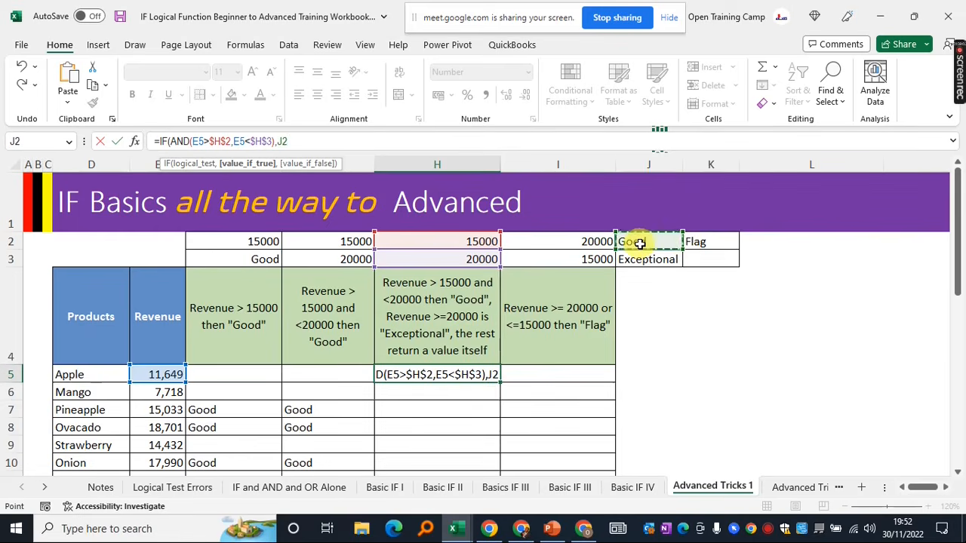
{"action": "key", "text": "F4"}
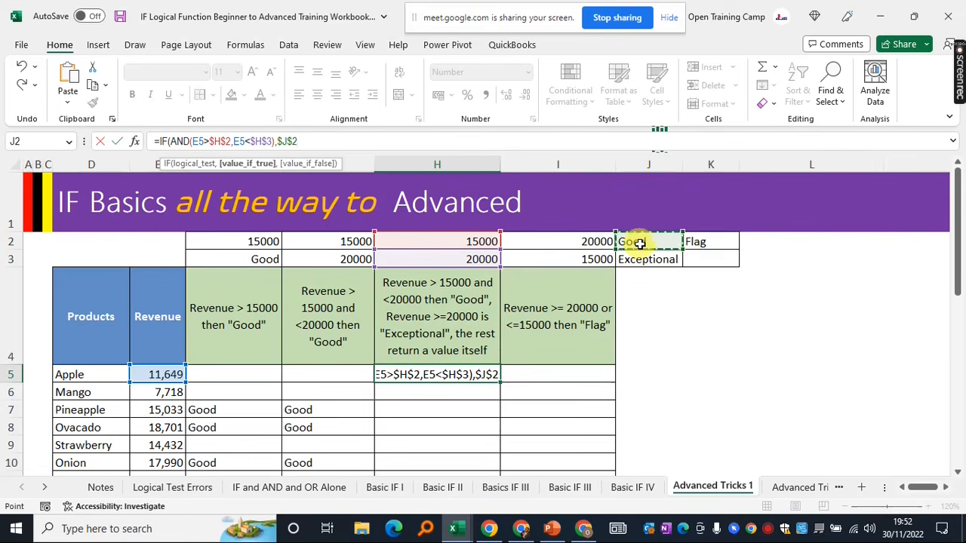
{"action": "type", "text": ","}
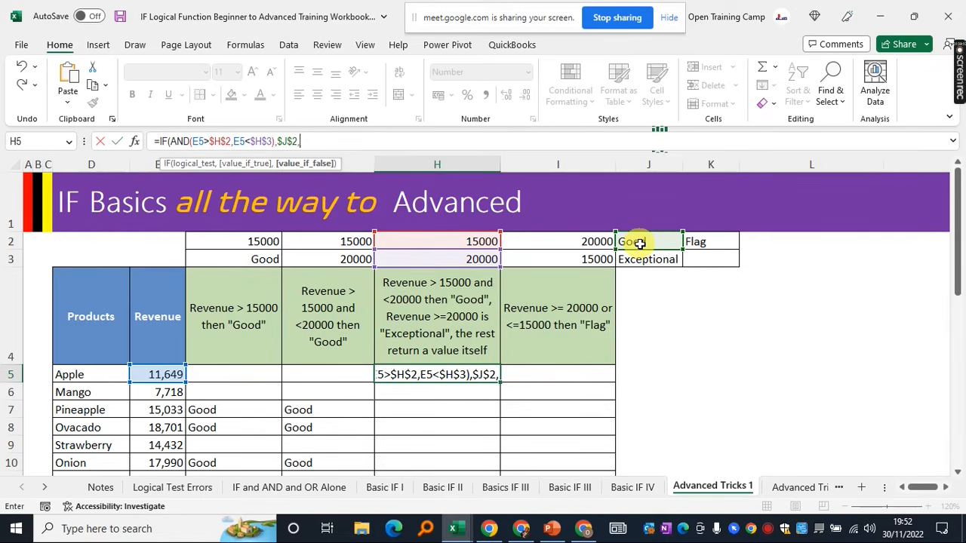
{"action": "type", "text": "if"}
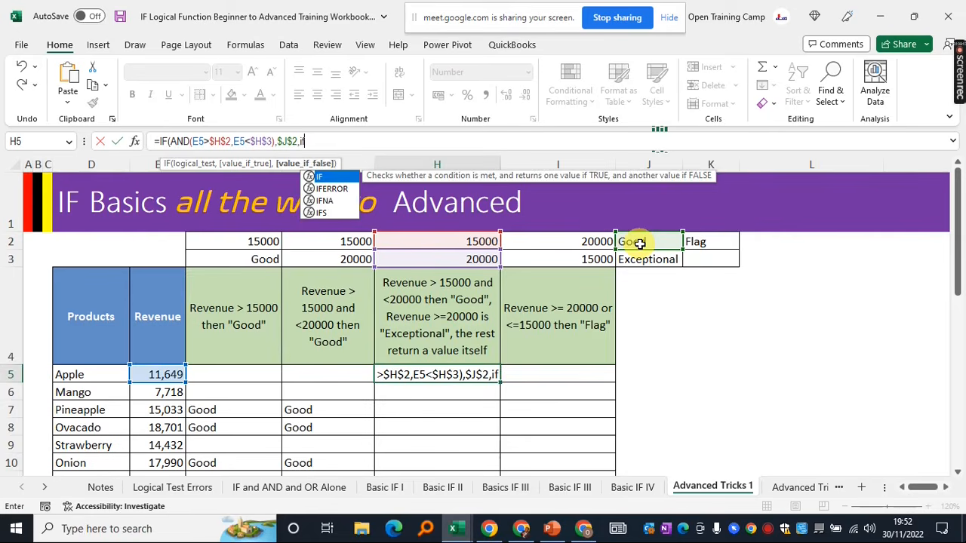
{"action": "key", "text": "Tab"}
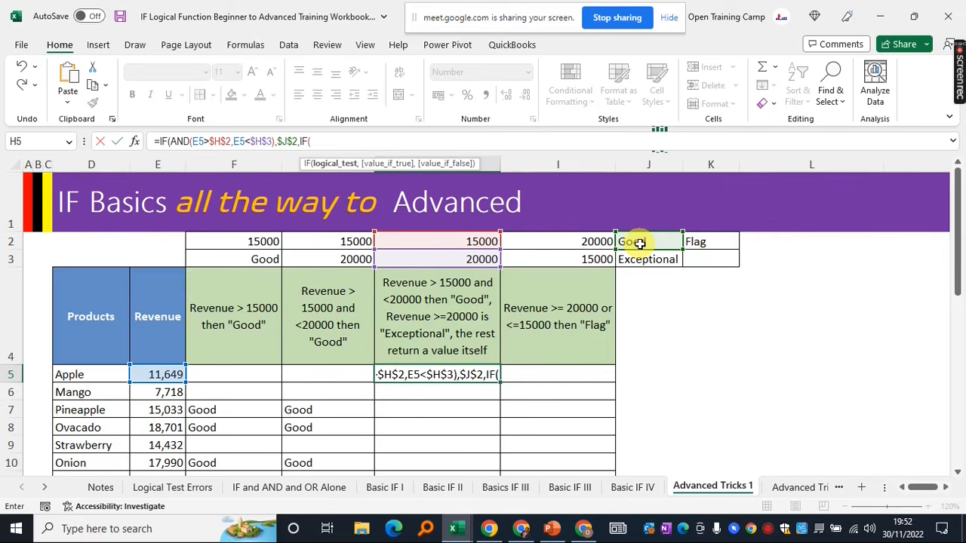
{"action": "left_click", "coordinate": [159, 375]}
{"action": "type", "text": ">="}
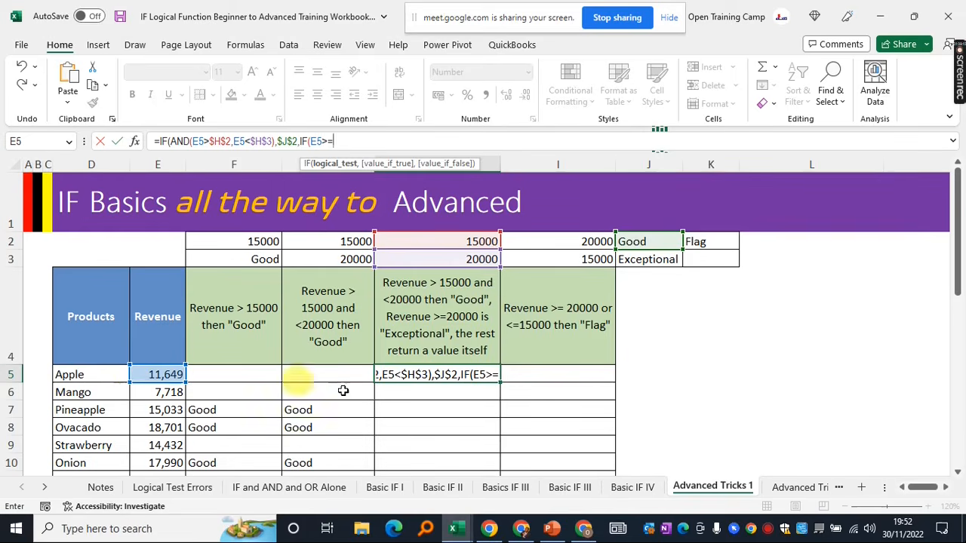
{"action": "left_click", "coordinate": [429, 258]}
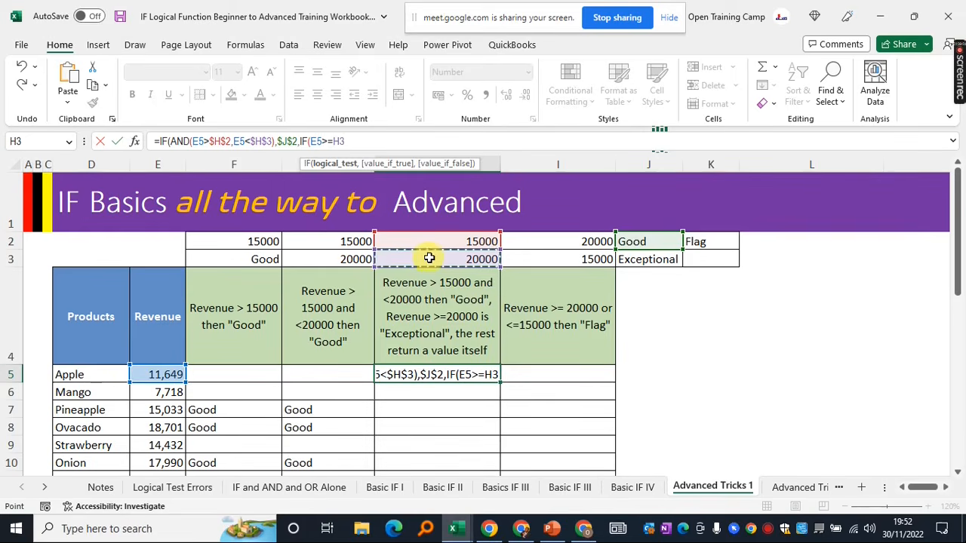
{"action": "key", "text": "F4"}
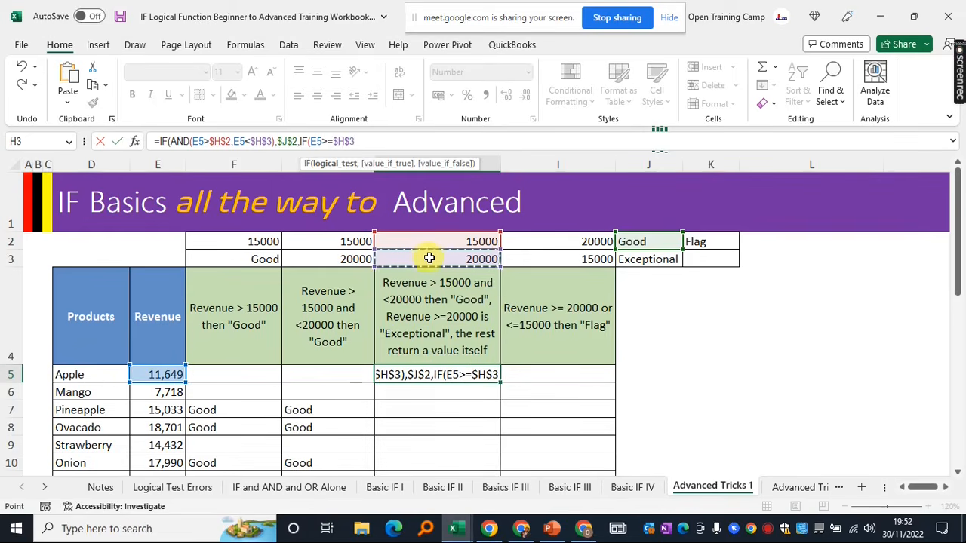
{"action": "type", "text": ","}
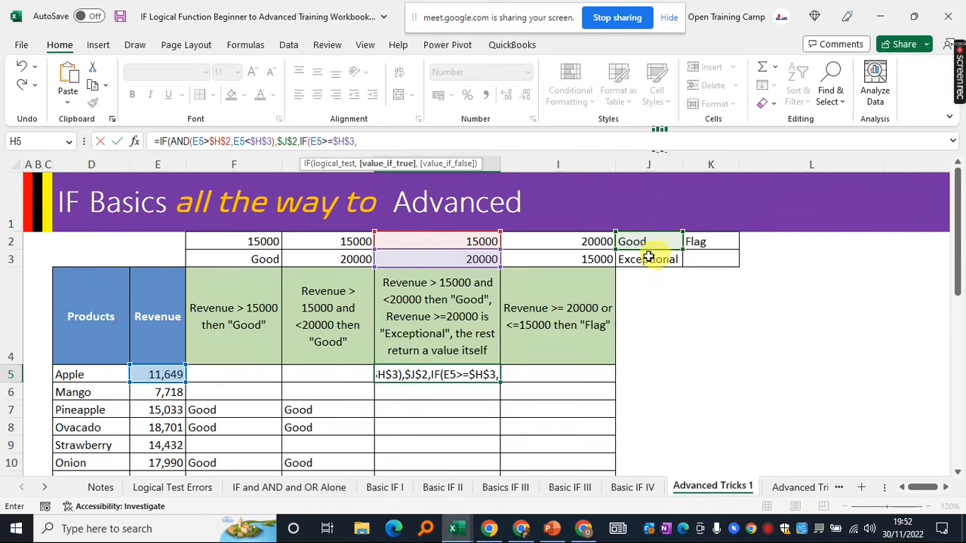
Finish with $J$3 (Exceptional) or E5 as fallback, so H5 shows 11649
{"action": "left_click", "coordinate": [651, 259]}
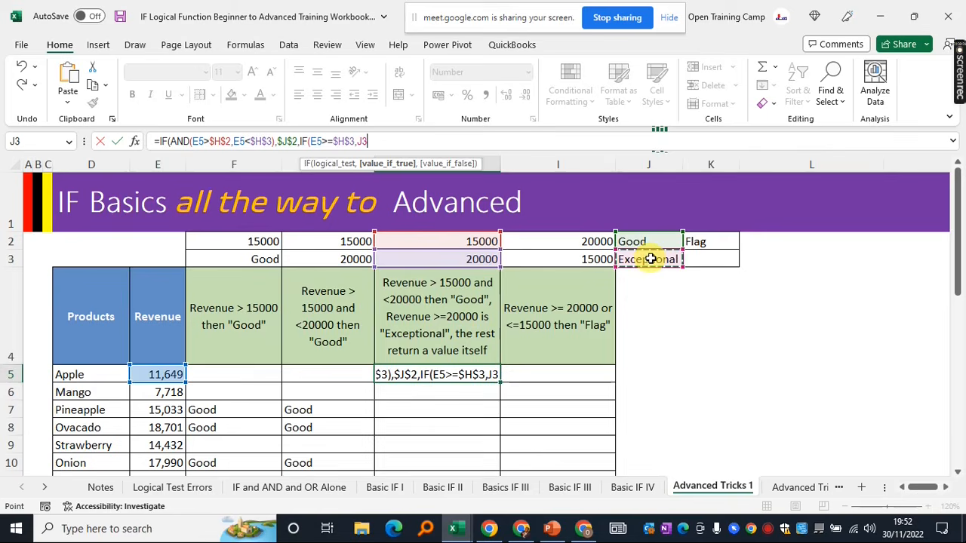
{"action": "key", "text": "F4"}
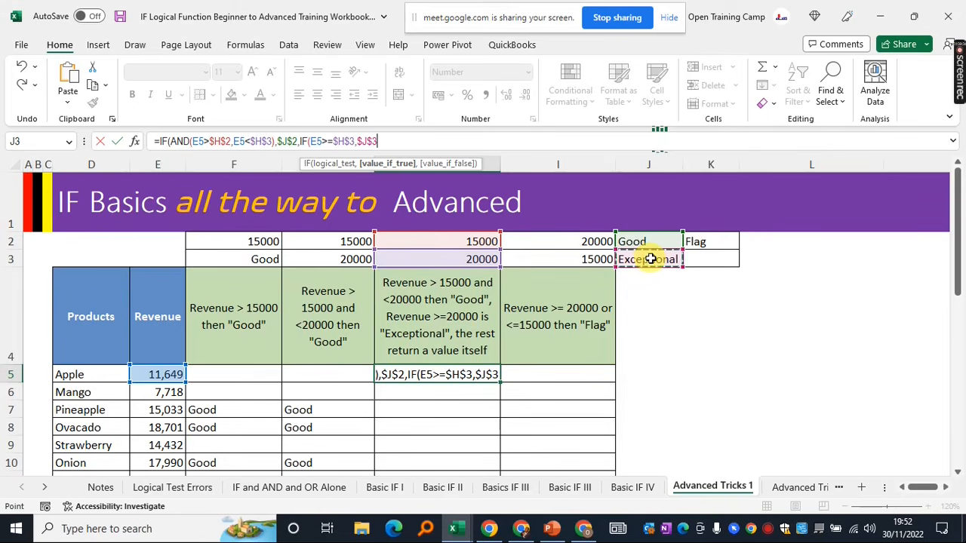
{"action": "type", "text": ","}
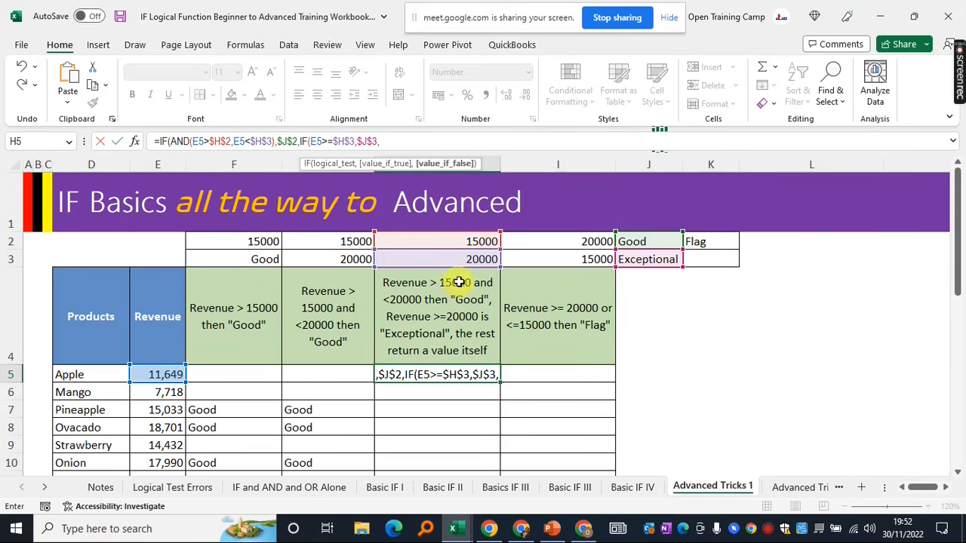
{"action": "left_click", "coordinate": [159, 374]}
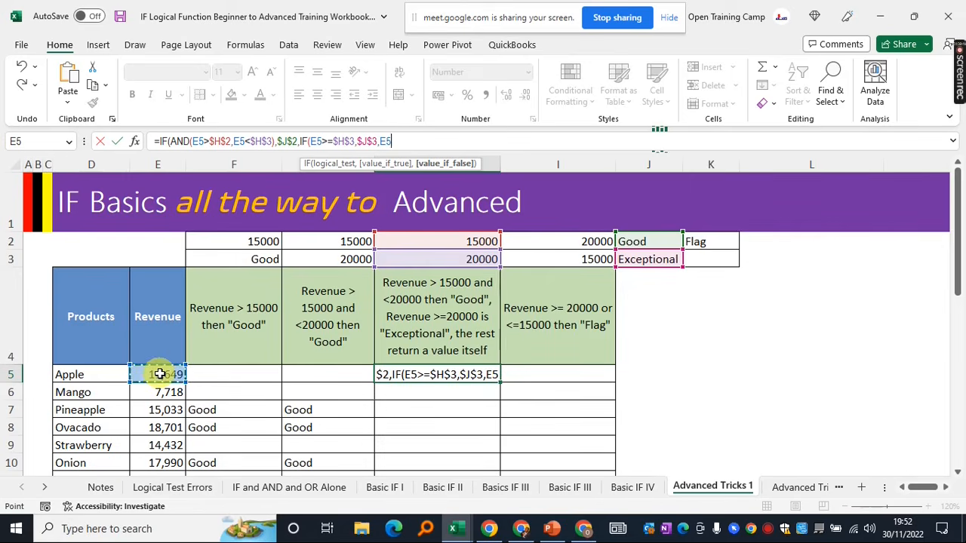
{"action": "type", "text": ")"}
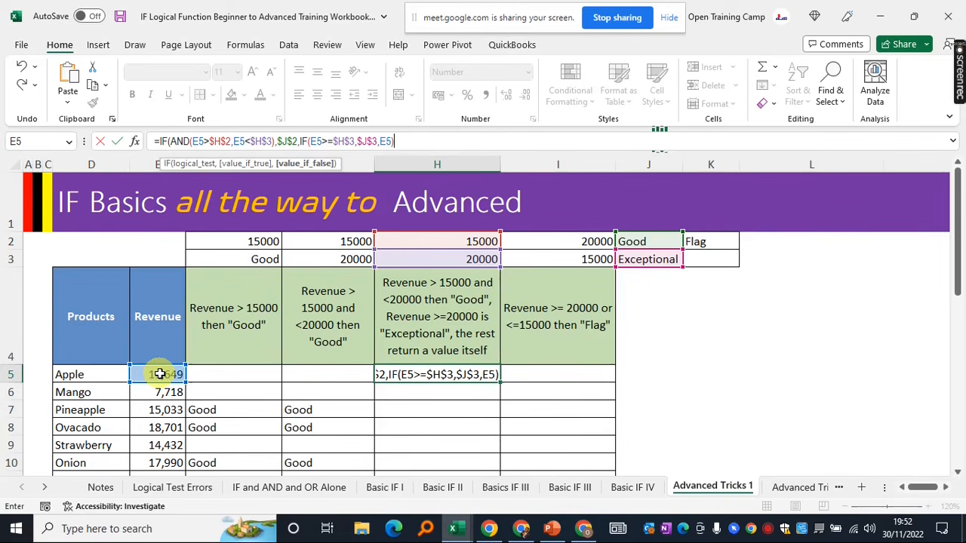
{"action": "type", "text": ")"}
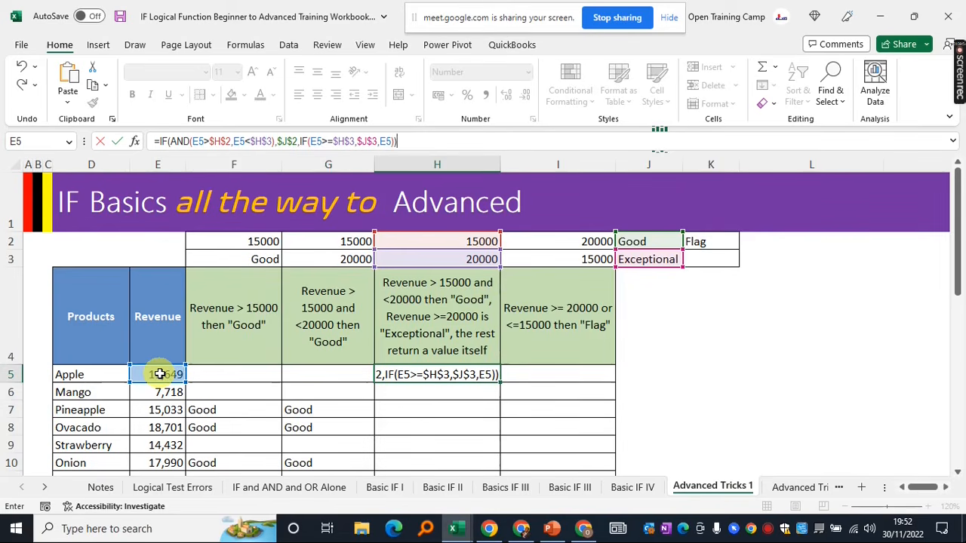
{"action": "key", "text": "Return"}
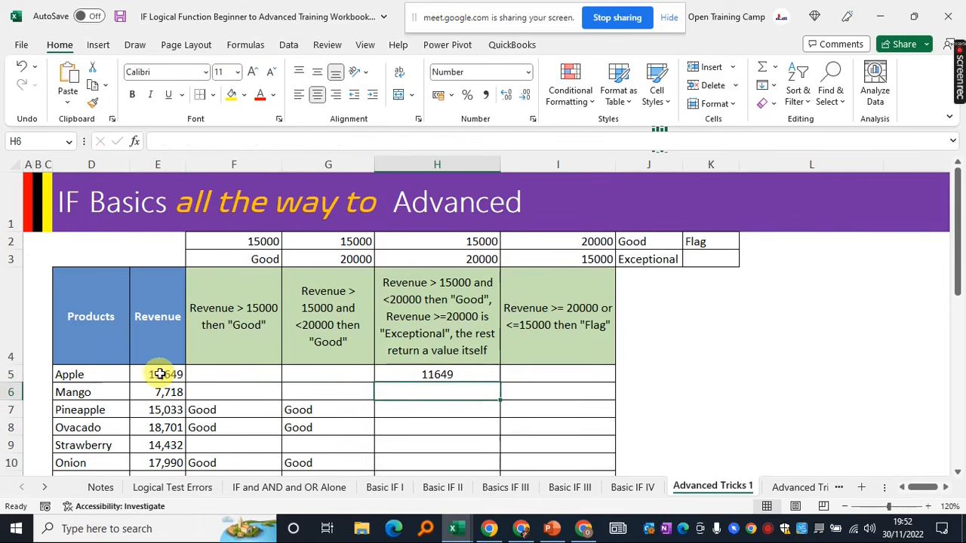
Fill H5's nested IF formula down through H14
{"action": "left_click", "coordinate": [419, 372]}
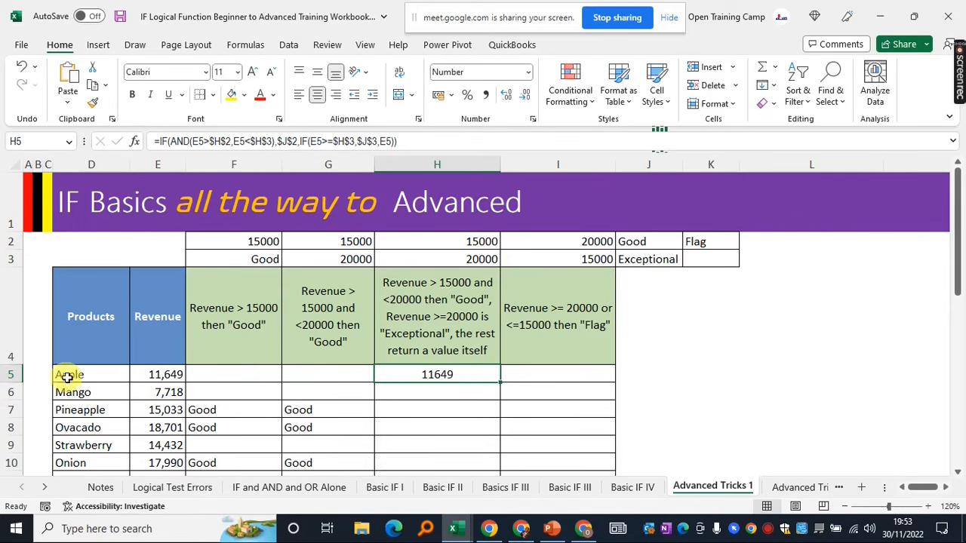
{"action": "left_click_drag", "start_coordinate": [67, 377], "coordinate": [155, 377]}
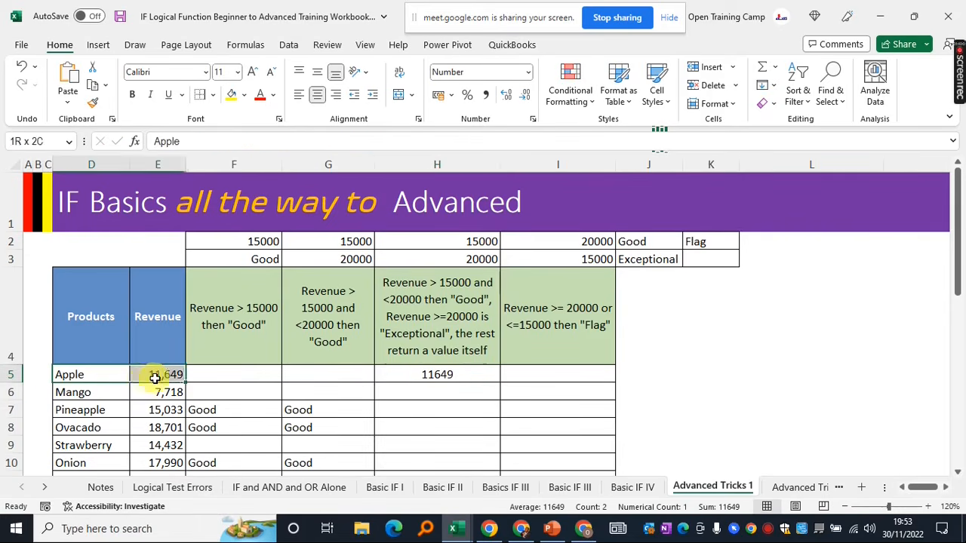
{"action": "left_click", "coordinate": [404, 376]}
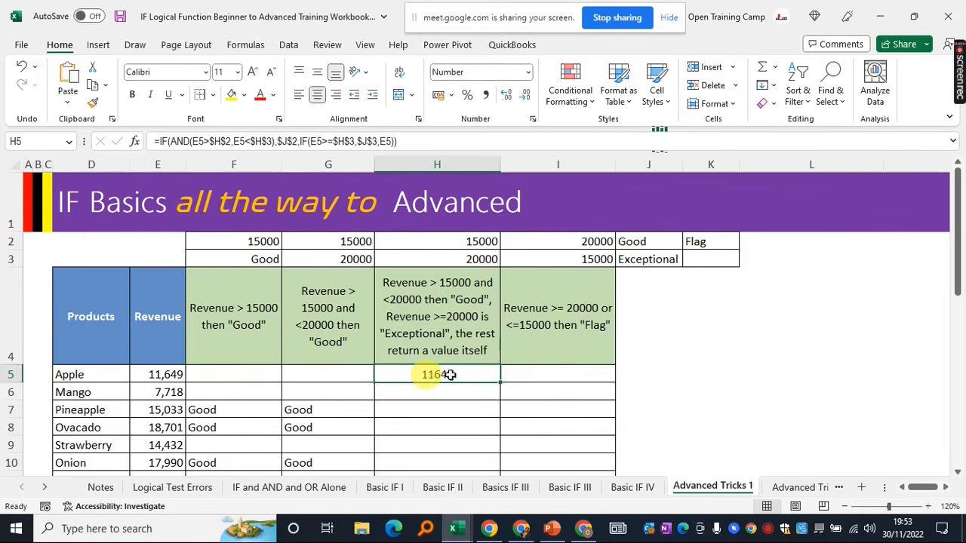
{"action": "left_click_drag", "start_coordinate": [500, 384], "coordinate": [490, 440]}
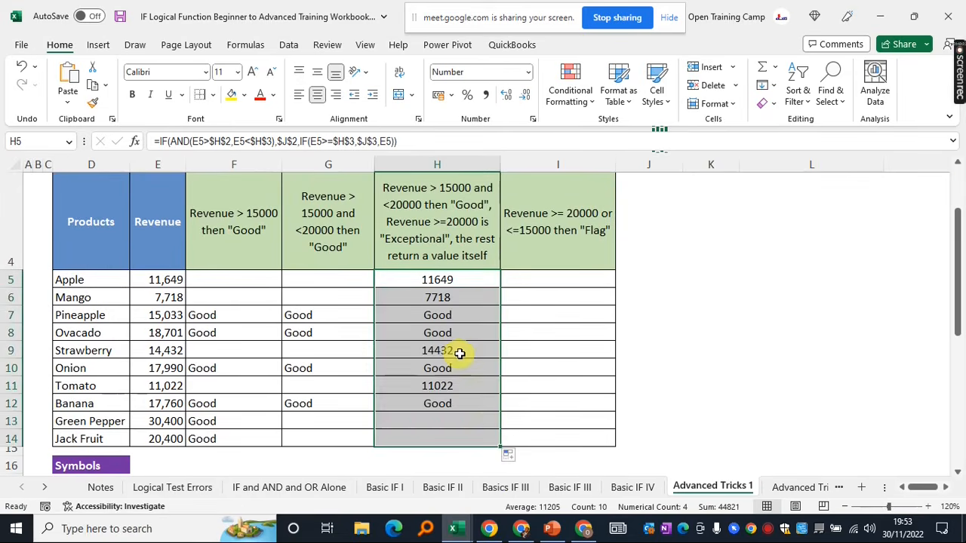
Check the filled H results, including Green Pepper's Exceptional and Tomato's revenue value
{"action": "left_click", "coordinate": [420, 298]}
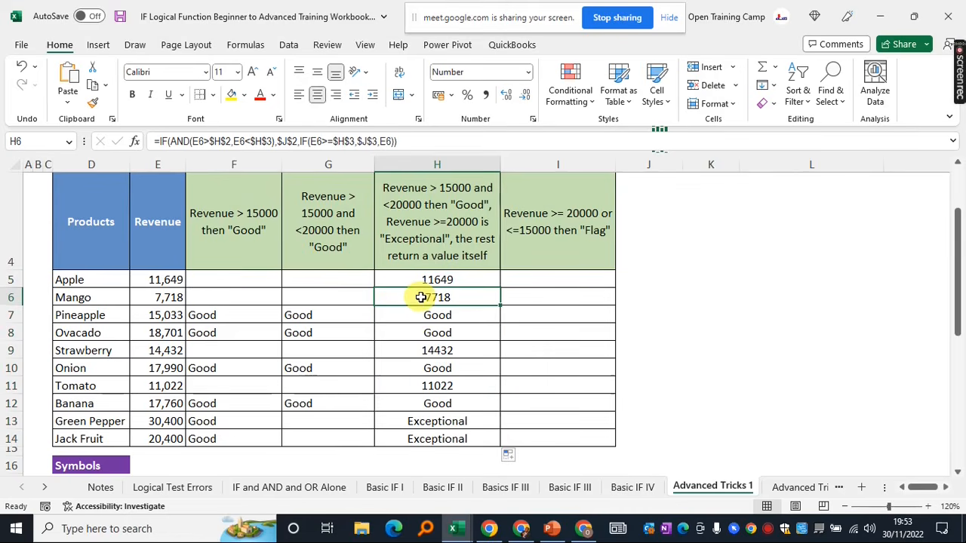
{"action": "left_click", "coordinate": [416, 316]}
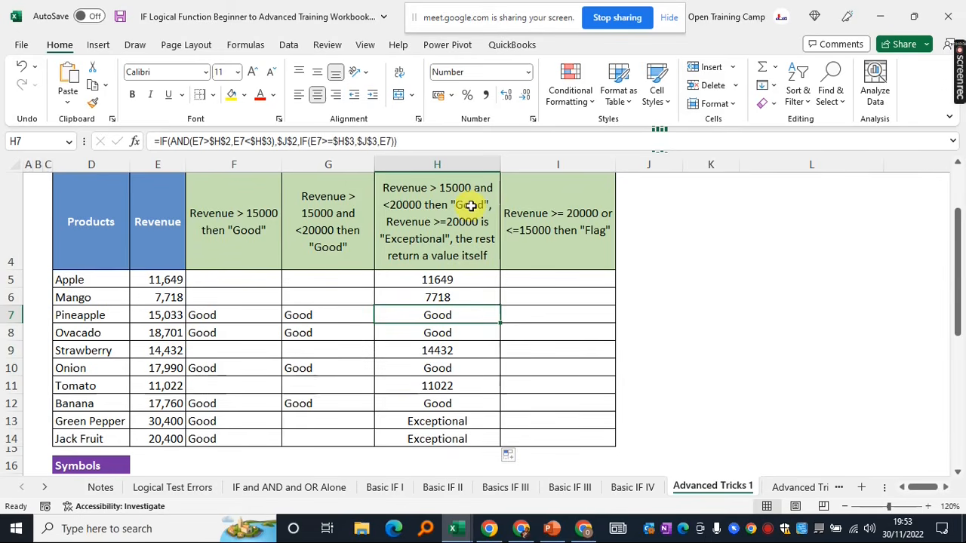
{"action": "left_click", "coordinate": [400, 424]}
{"action": "left_click", "coordinate": [446, 385]}
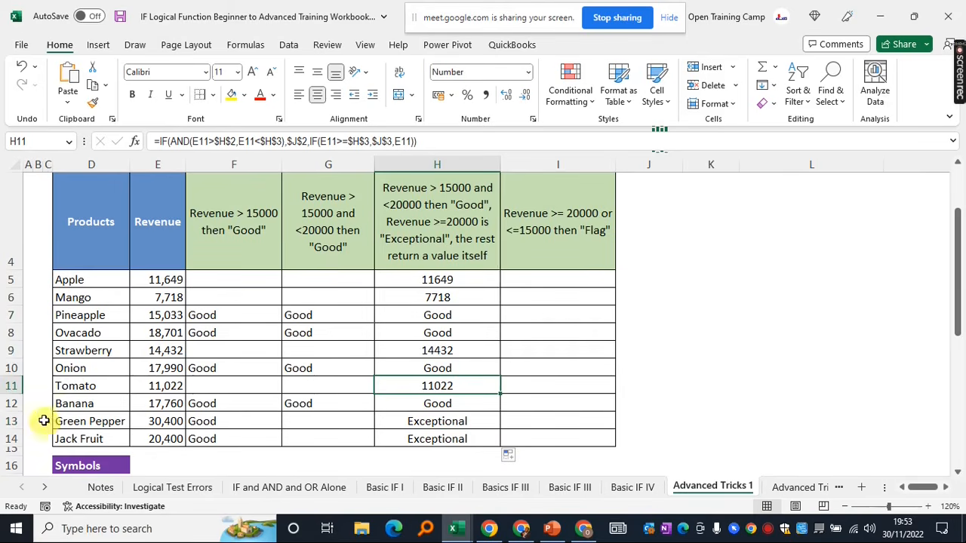
{"action": "left_click", "coordinate": [438, 423]}
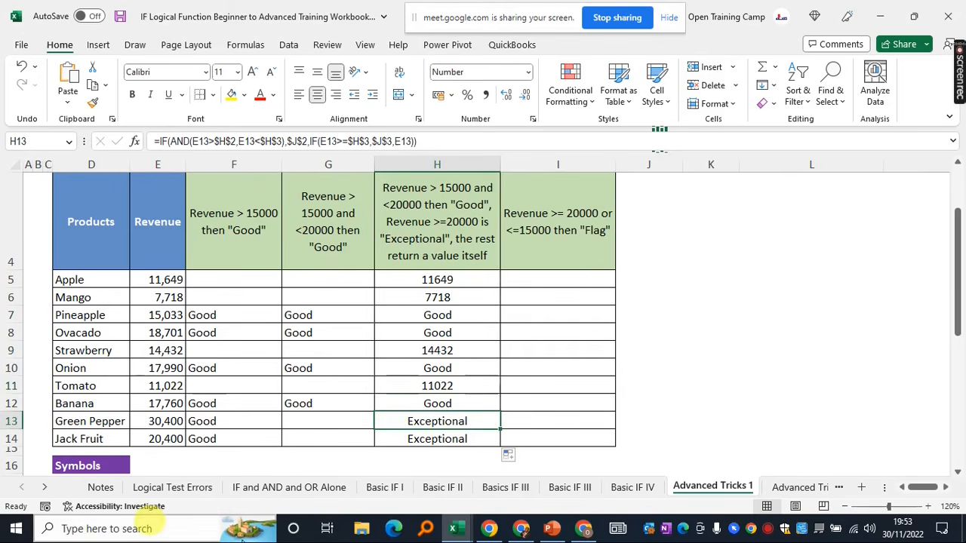
{"action": "left_click", "coordinate": [160, 422]}
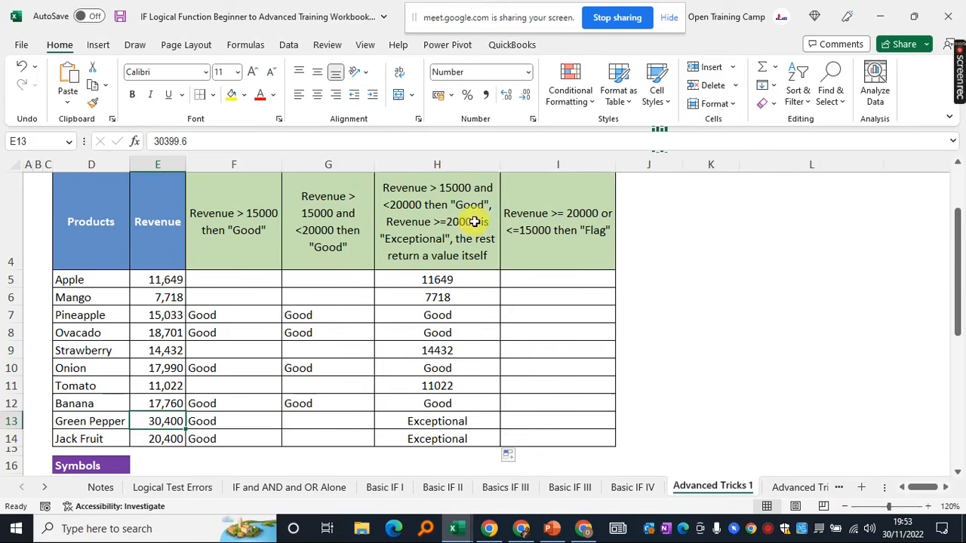
{"action": "left_click", "coordinate": [431, 421]}
{"action": "left_click", "coordinate": [422, 438]}
{"action": "left_click", "coordinate": [425, 420]}
{"action": "left_click", "coordinate": [437, 404]}
{"action": "scroll", "coordinate": [458, 352], "scroll_direction": "up", "scroll_amount": 1}
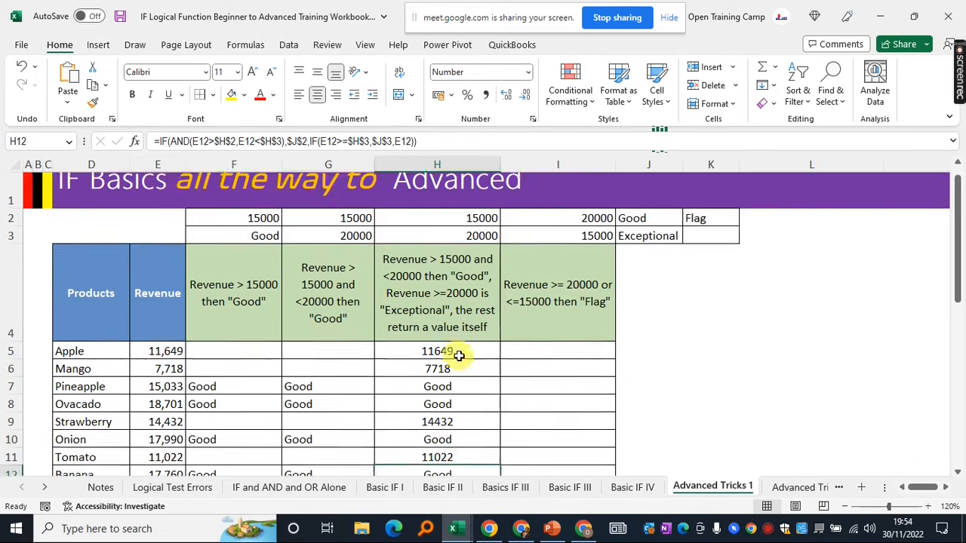
Review the Flag rule in I4 and select cell I5
{"action": "left_click", "coordinate": [557, 298]}
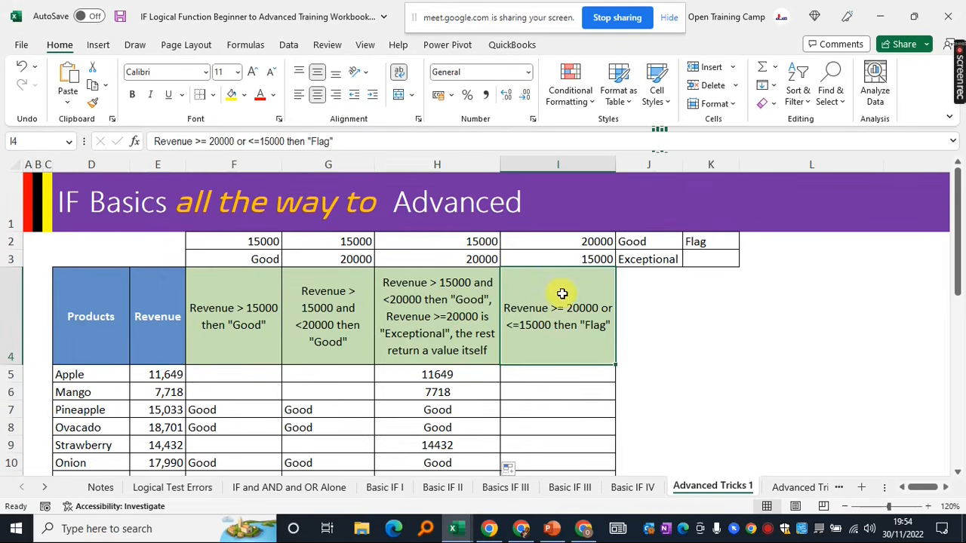
{"action": "left_click_drag", "start_coordinate": [562, 292], "coordinate": [557, 428]}
{"action": "left_click", "coordinate": [549, 376]}
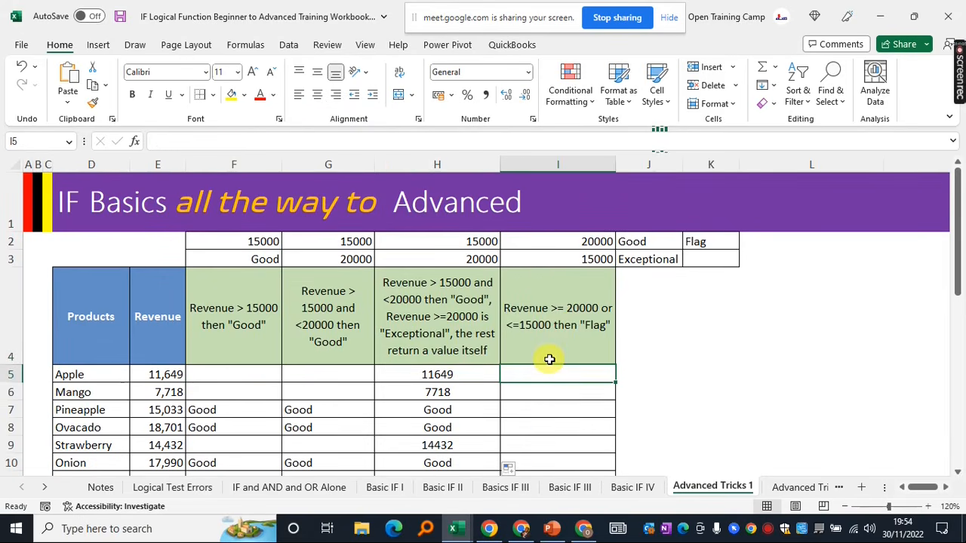
{"action": "left_click", "coordinate": [557, 309]}
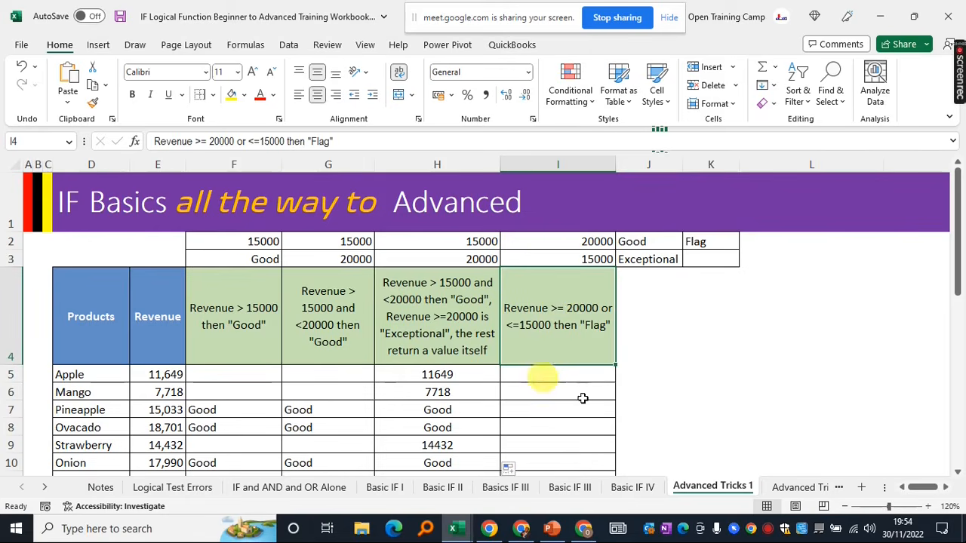
{"action": "left_click", "coordinate": [539, 374]}
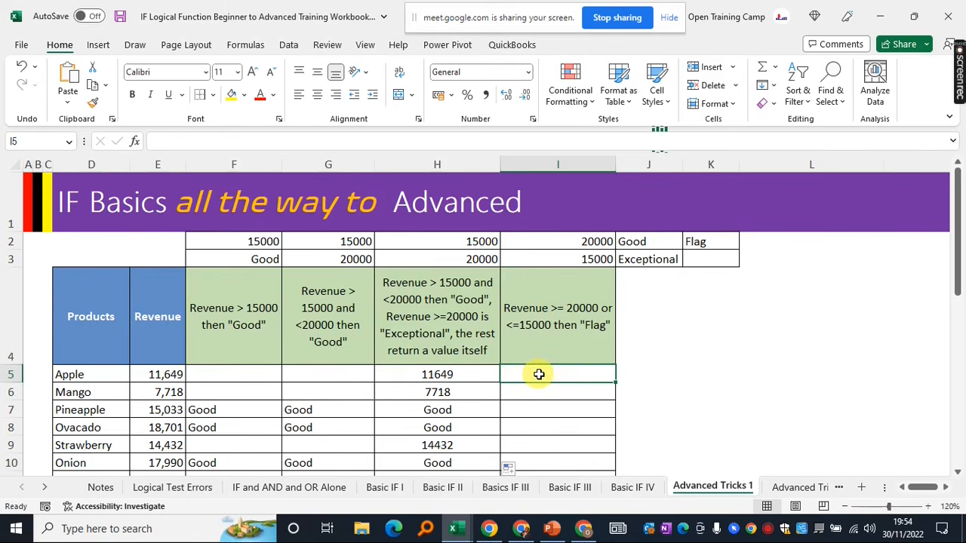
Enter =IF(OR(E5>=$I$2,E5 in I5 to begin the Flag test
{"action": "type", "text": "=if"}
{"action": "key", "text": "Tab"}
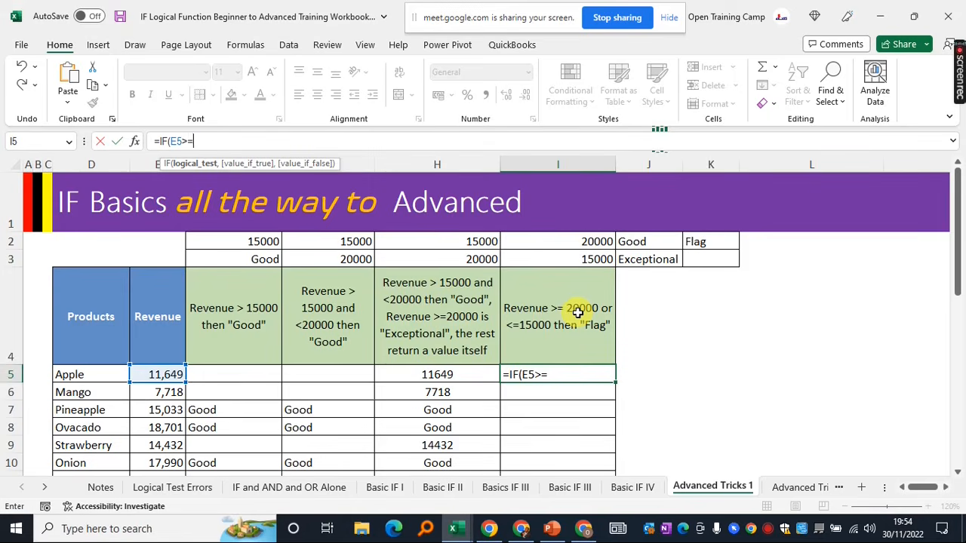
{"action": "key", "text": "BackSpace"}
{"action": "key", "text": "BackSpace"}
{"action": "key", "text": "BackSpace"}
{"action": "type", "text": "or"}
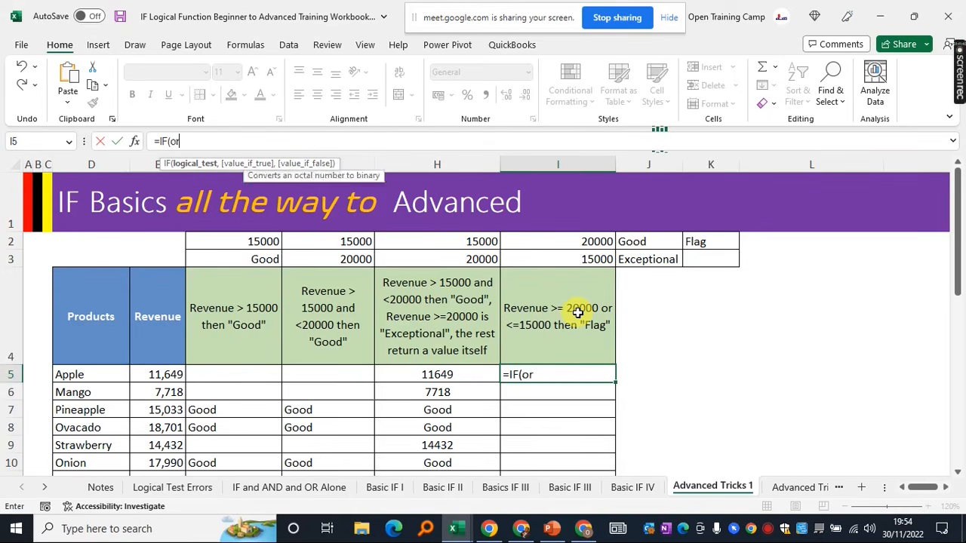
{"action": "key", "text": "Tab"}
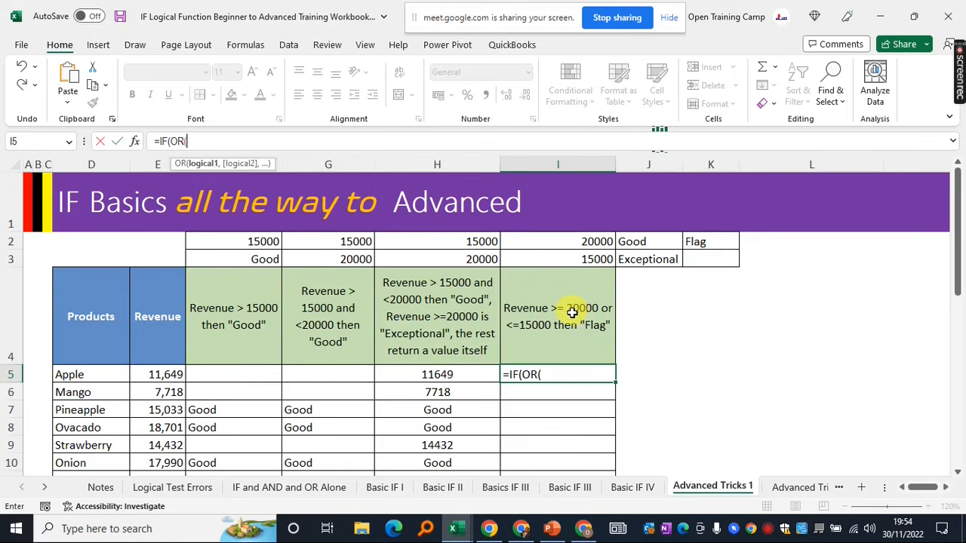
{"action": "left_click", "coordinate": [157, 375]}
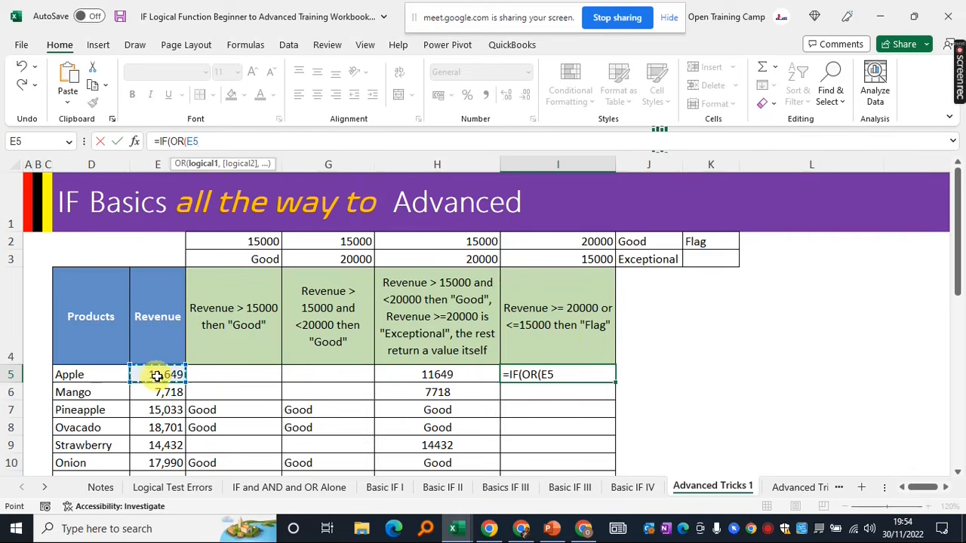
{"action": "type", "text": ">"}
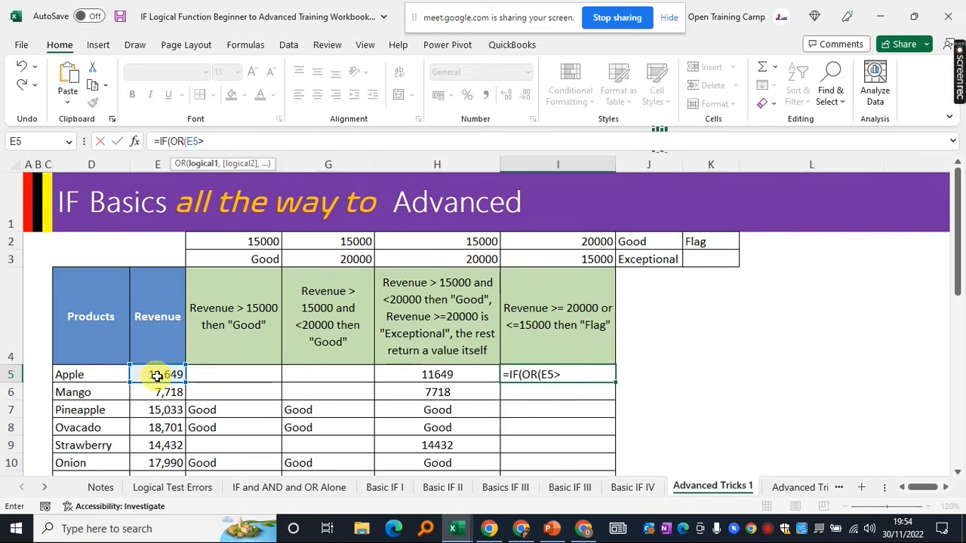
{"action": "type", "text": "="}
{"action": "left_click", "coordinate": [557, 241]}
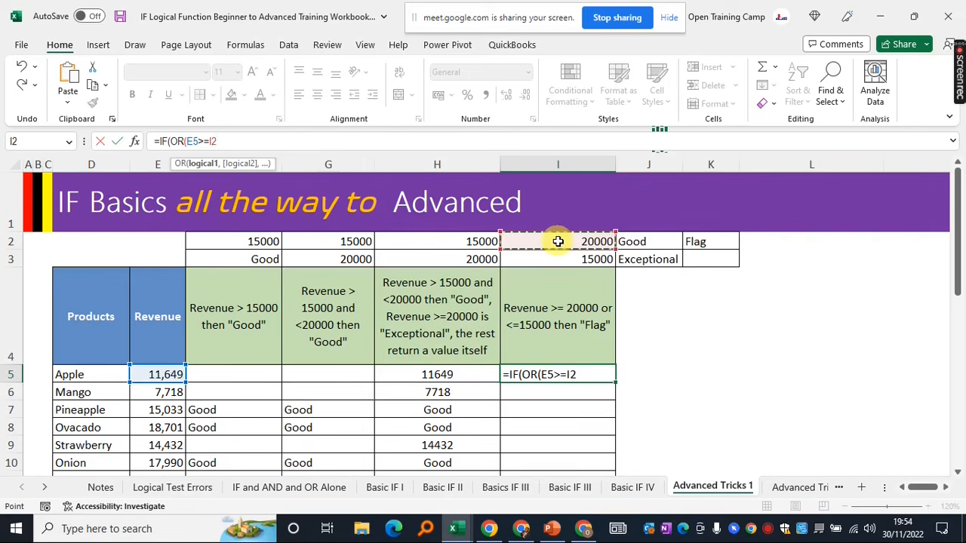
{"action": "key", "text": "F4"}
{"action": "type", "text": ","}
{"action": "left_click", "coordinate": [156, 374]}
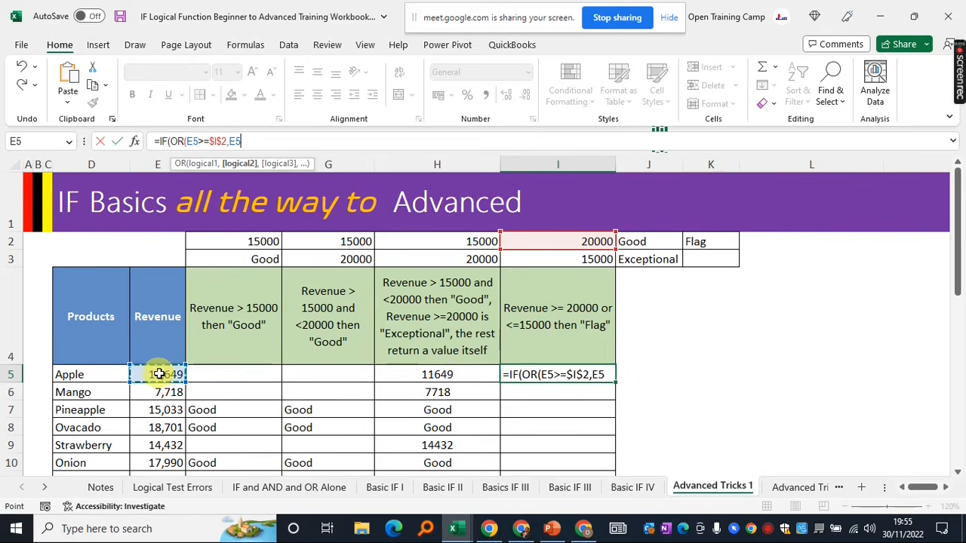
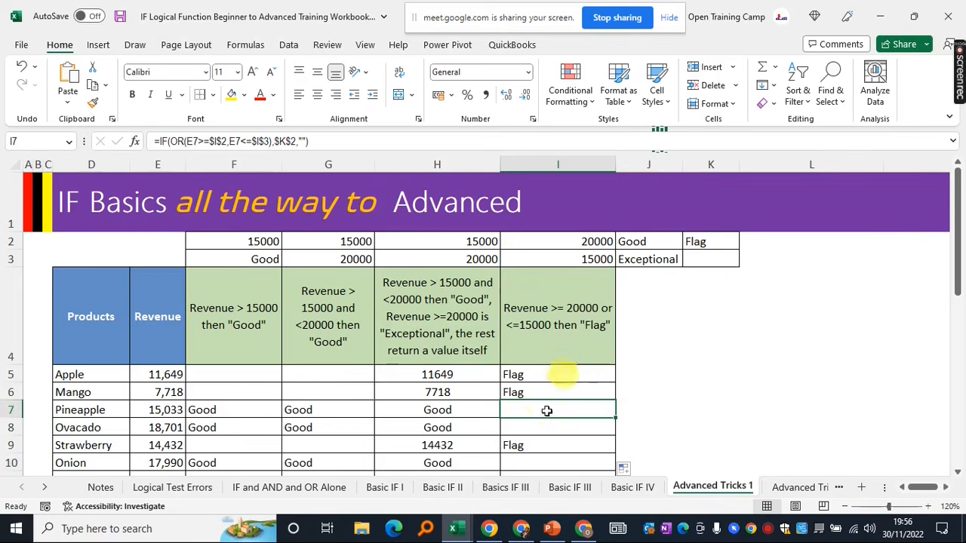
Compare Ovacado's revenue with its IF(OR) Flag result in column I
{"action": "left_click", "coordinate": [528, 424]}
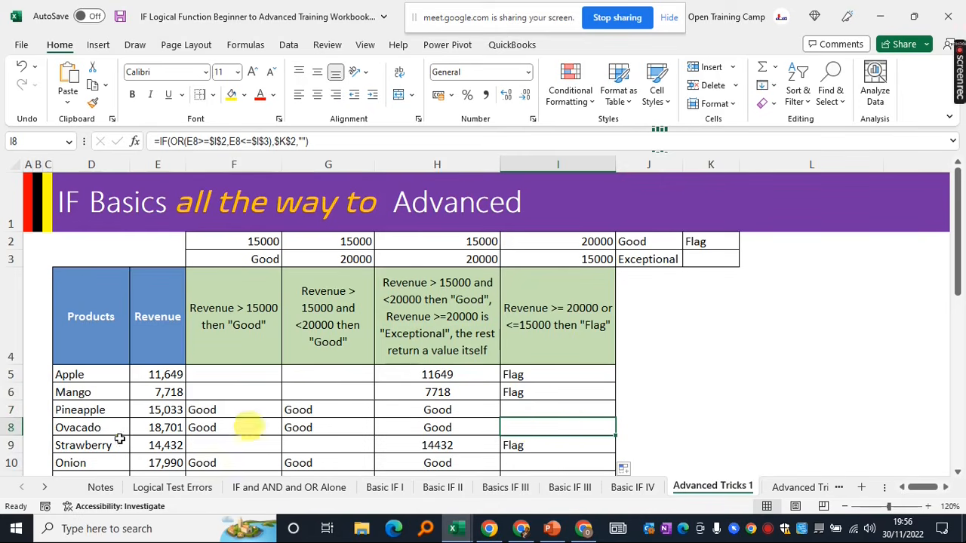
{"action": "left_click", "coordinate": [156, 427]}
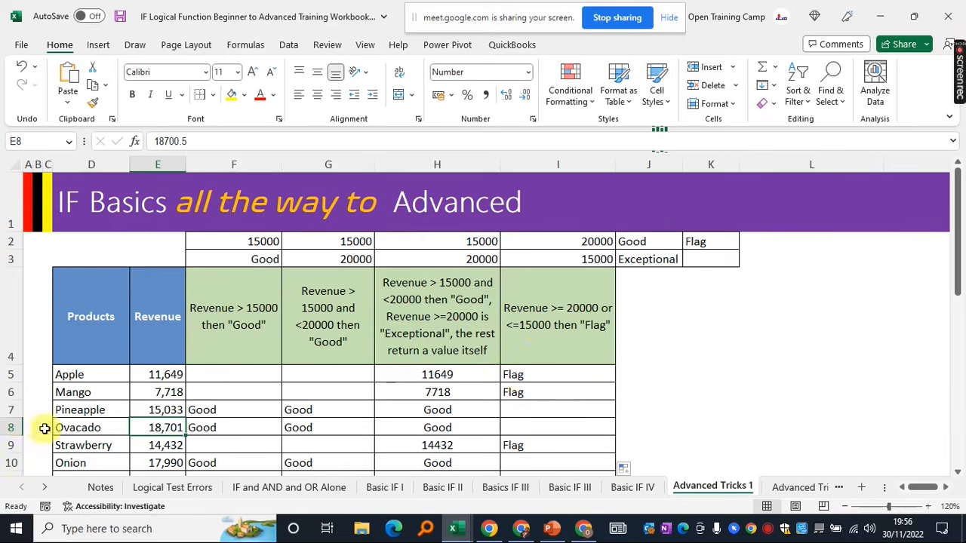
{"action": "left_click", "coordinate": [10, 427]}
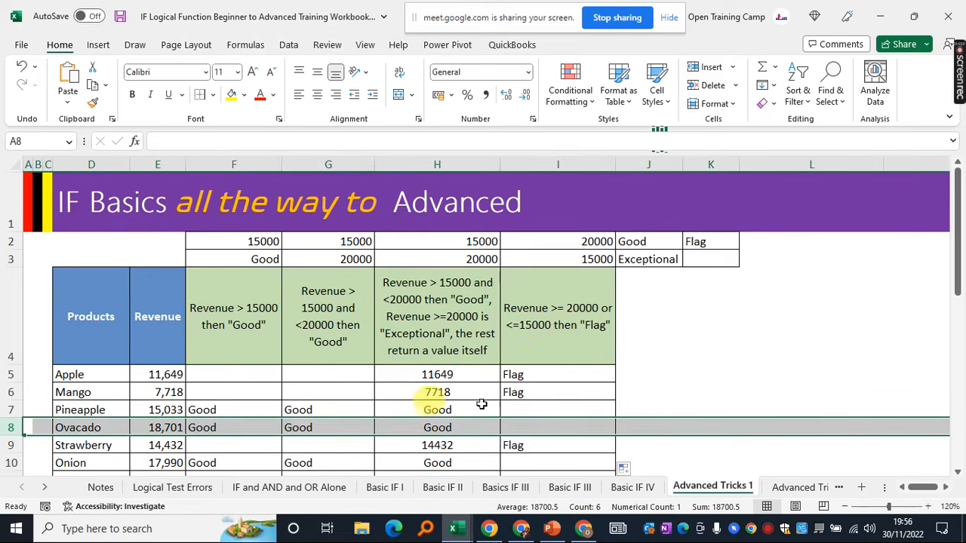
{"action": "left_click", "coordinate": [533, 427]}
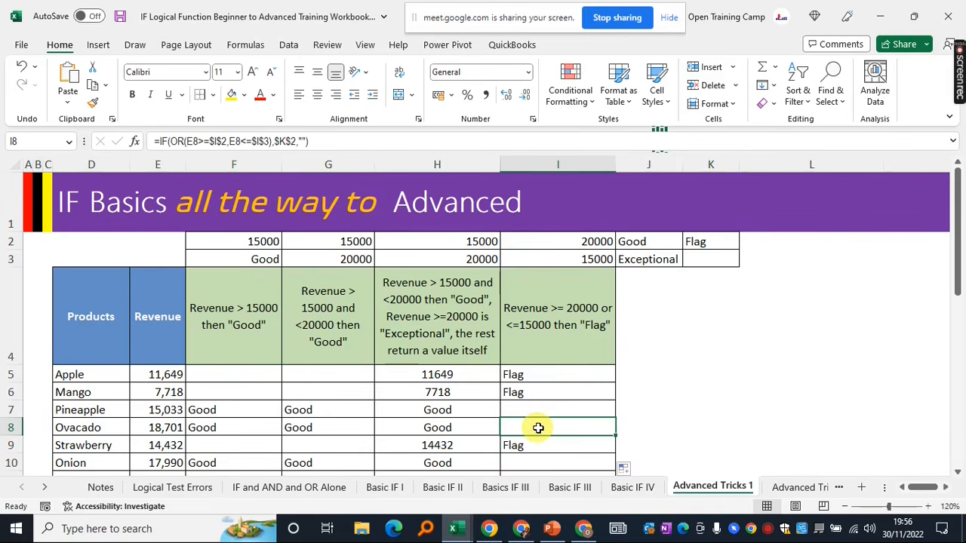
Look over the lower part of the sheet, then return to the revenue table
{"action": "scroll", "coordinate": [522, 425], "scroll_direction": "down", "scroll_amount": 1}
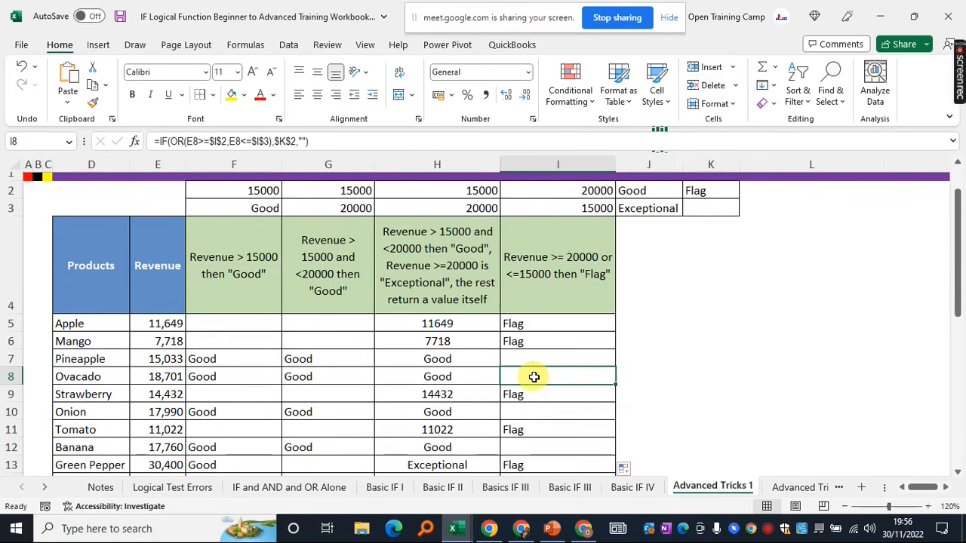
{"action": "scroll", "coordinate": [533, 376], "scroll_direction": "down", "scroll_amount": 3}
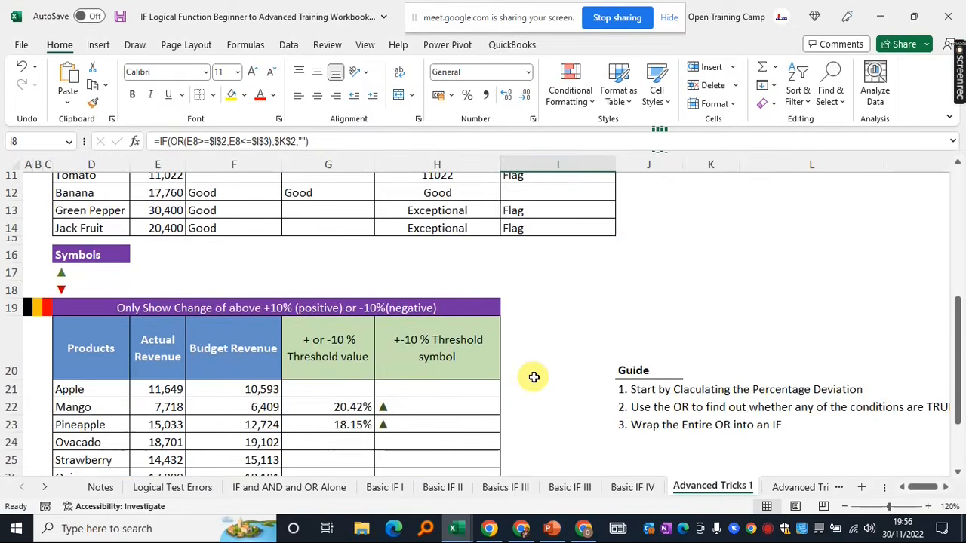
{"action": "scroll", "coordinate": [533, 376], "scroll_direction": "down", "scroll_amount": 2}
{"action": "left_click", "coordinate": [561, 256]}
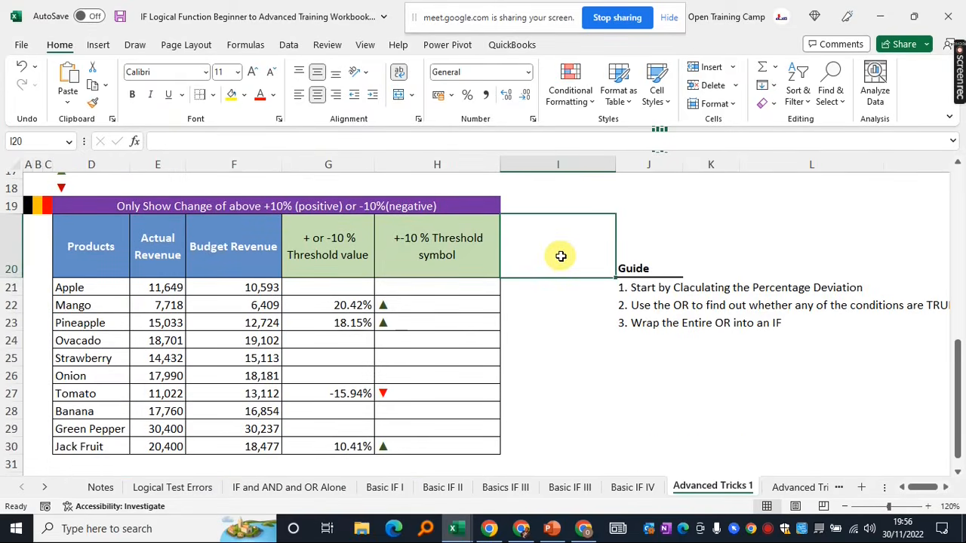
{"action": "scroll", "coordinate": [561, 256], "scroll_direction": "up", "scroll_amount": 4}
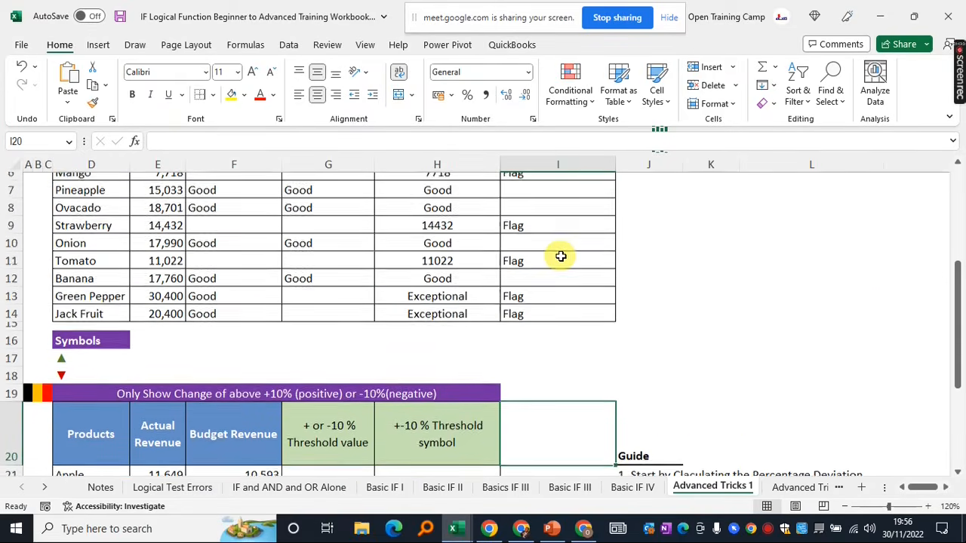
{"action": "scroll", "coordinate": [561, 256], "scroll_direction": "up", "scroll_amount": 1}
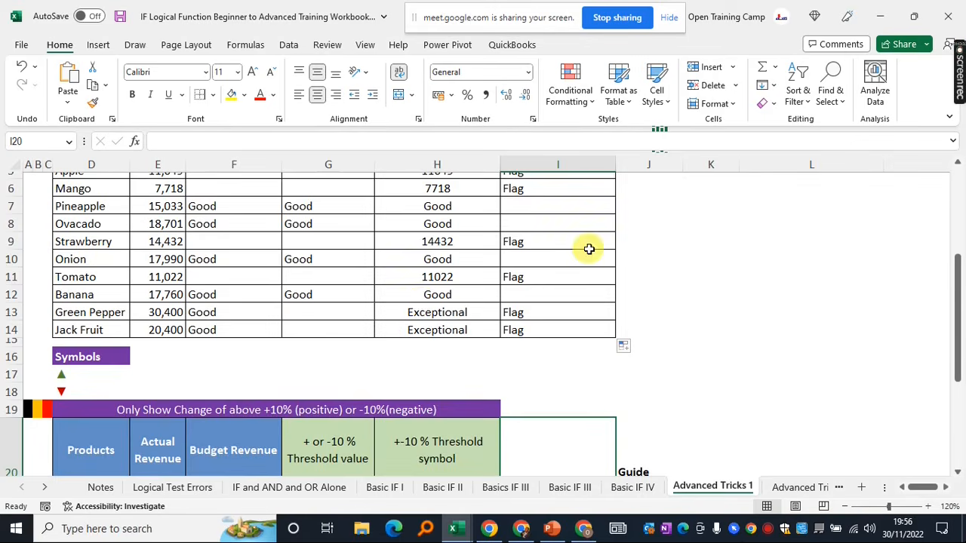
{"action": "scroll", "coordinate": [588, 249], "scroll_direction": "up", "scroll_amount": 1}
Inspect Apple's IF(AND) result formula and its OR Flag formula
{"action": "left_click", "coordinate": [436, 220]}
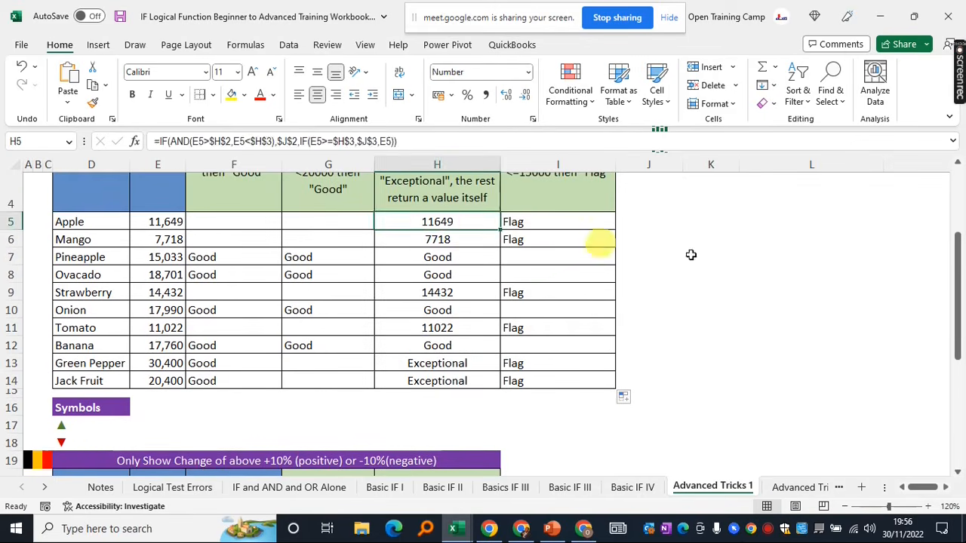
{"action": "left_click", "coordinate": [711, 274]}
{"action": "left_click", "coordinate": [549, 222]}
{"action": "left_click", "coordinate": [692, 225]}
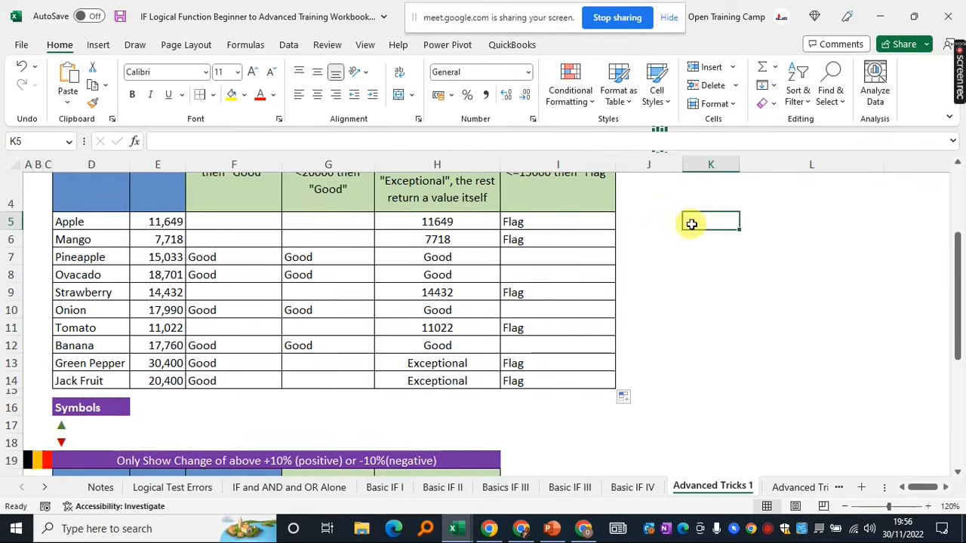
Select the list of up and down arrow symbols, then clear the selection
{"action": "scroll", "coordinate": [673, 287], "scroll_direction": "down", "scroll_amount": 4}
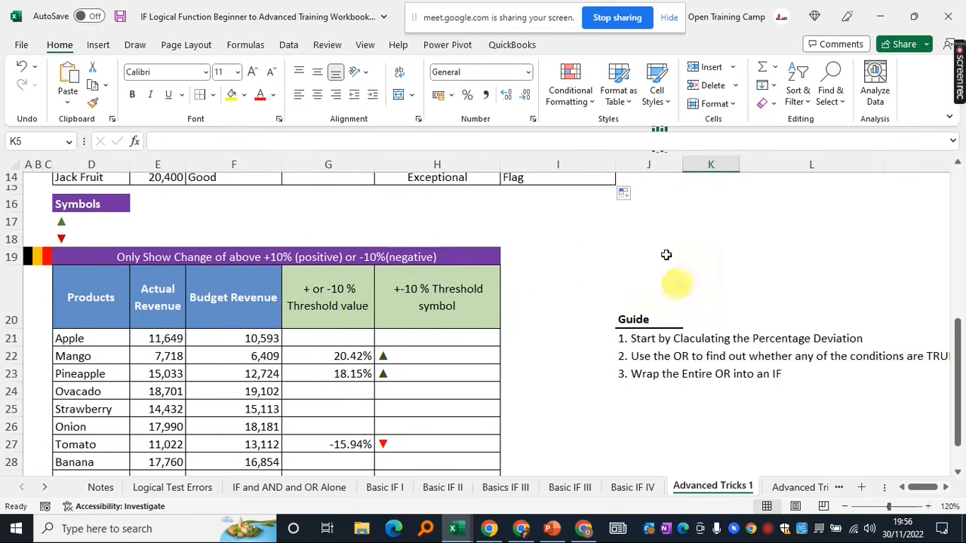
{"action": "left_click_drag", "start_coordinate": [71, 207], "coordinate": [76, 234]}
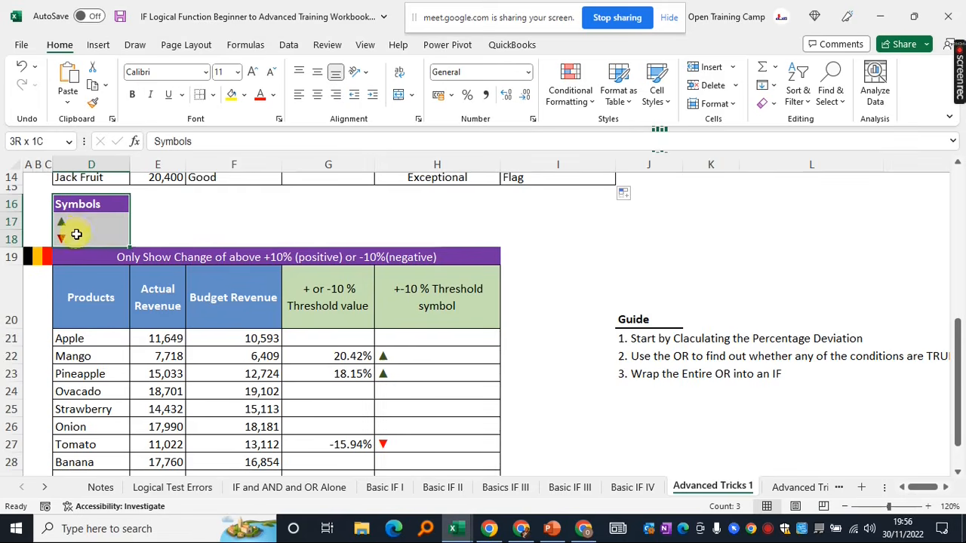
{"action": "left_click", "coordinate": [192, 233]}
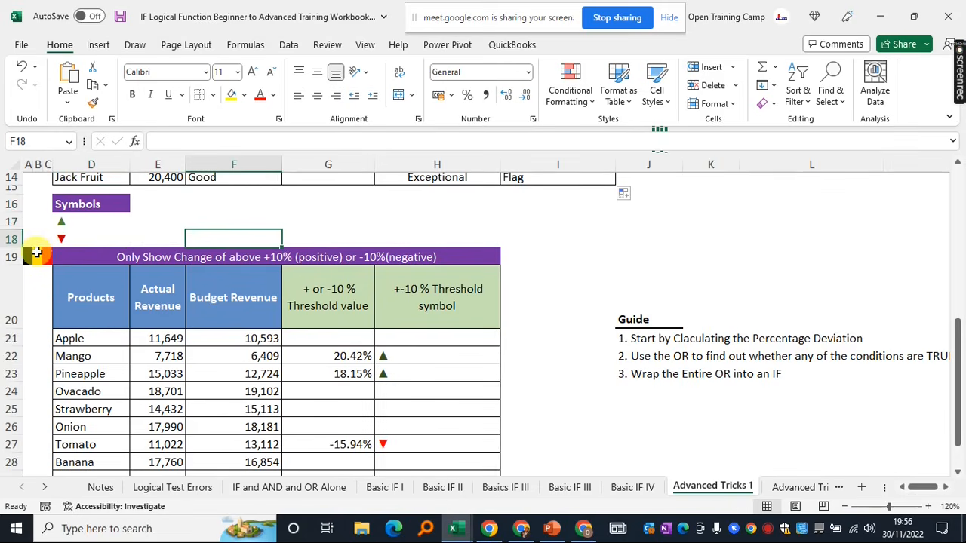
{"action": "left_click", "coordinate": [593, 259]}
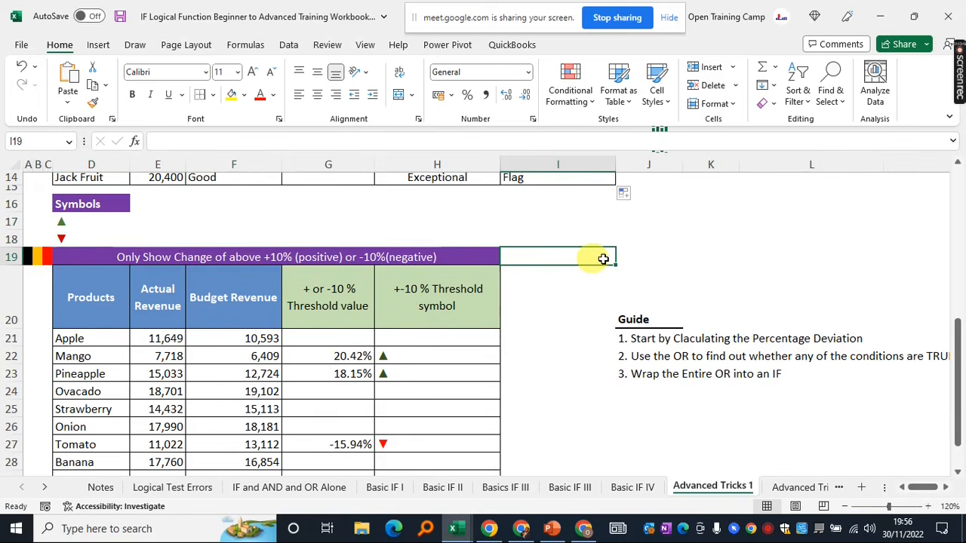
{"action": "left_click", "coordinate": [681, 261]}
{"action": "left_click", "coordinate": [582, 252]}
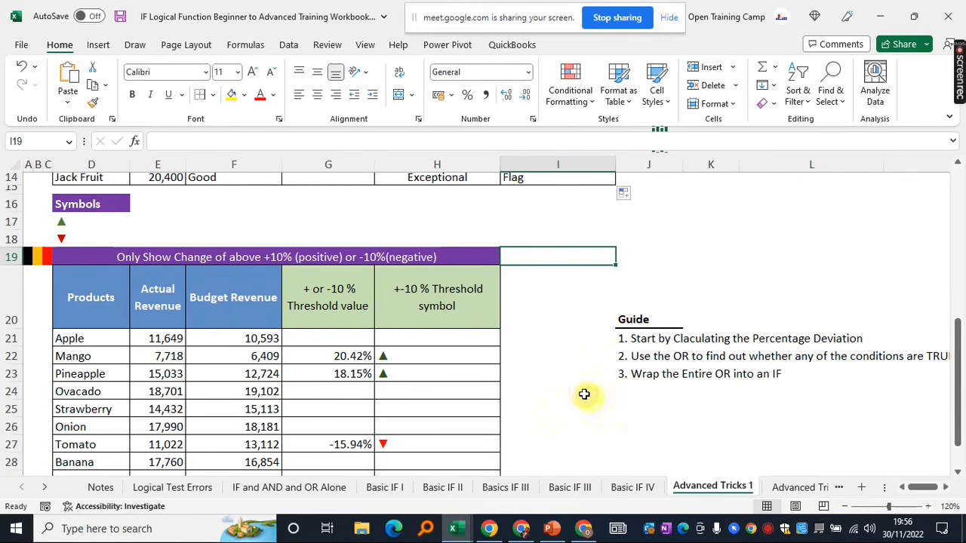
Move the screen-sharing notice aside and bring the spreadsheet back into focus
{"action": "left_click_drag", "start_coordinate": [511, 22], "coordinate": [503, 19]}
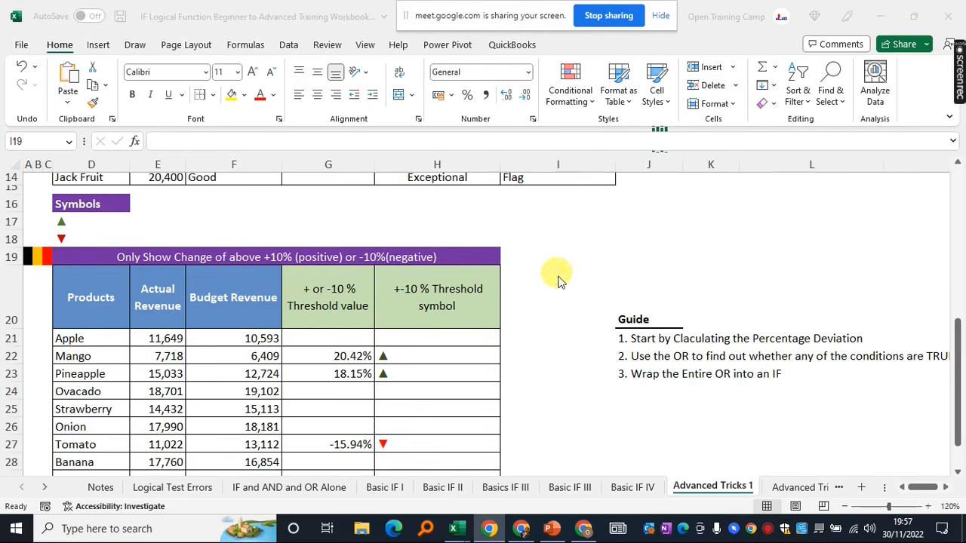
{"action": "left_click", "coordinate": [653, 245]}
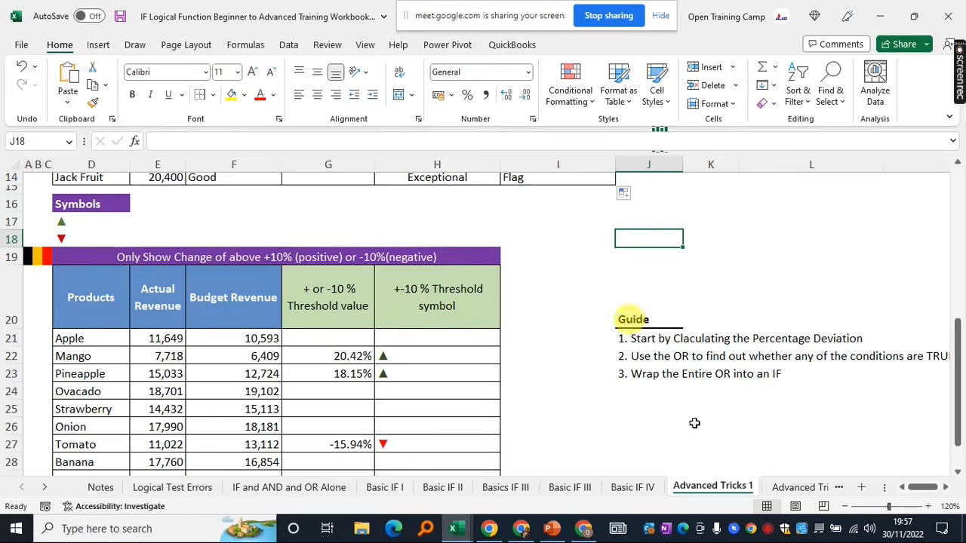
{"action": "mouse_move", "coordinate": [582, 534]}
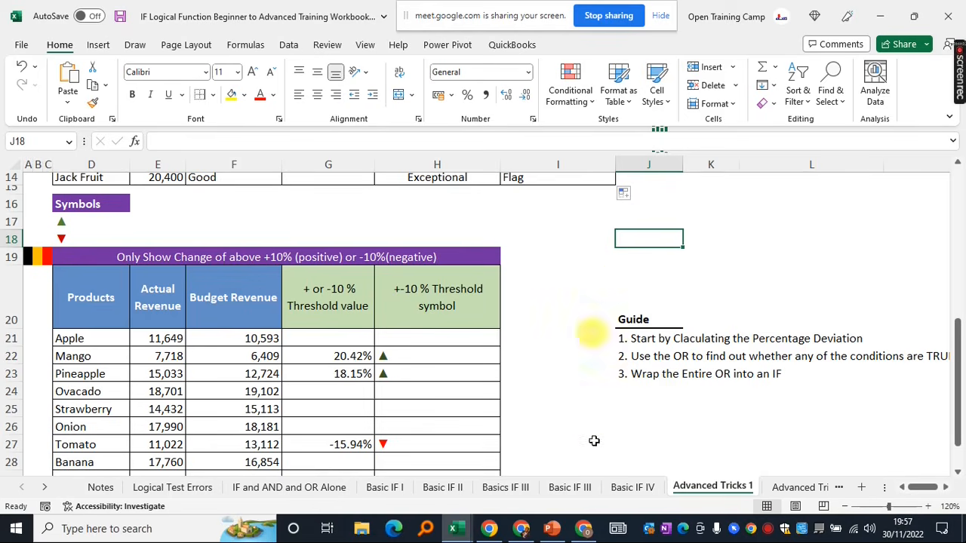
{"action": "left_click", "coordinate": [643, 219]}
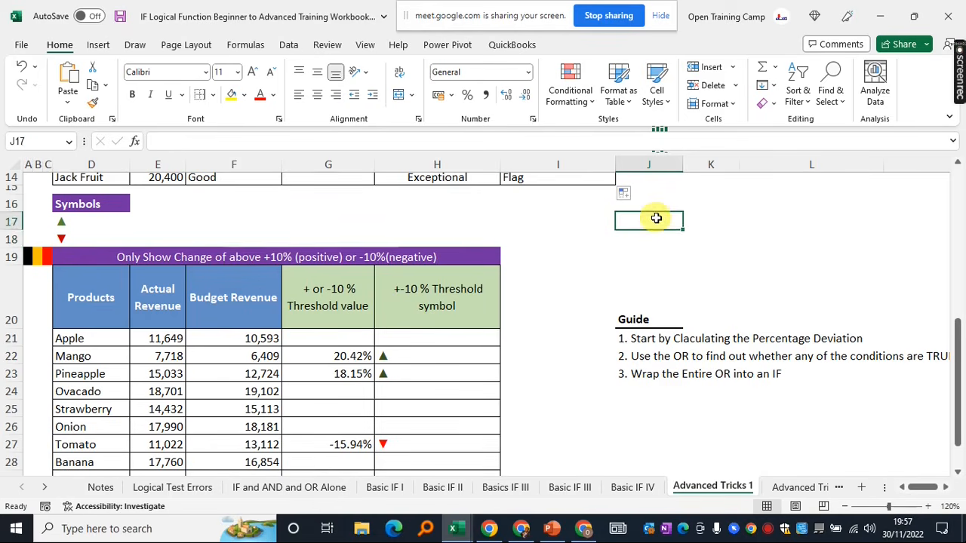
{"action": "left_click", "coordinate": [641, 238]}
{"action": "left_click", "coordinate": [644, 223]}
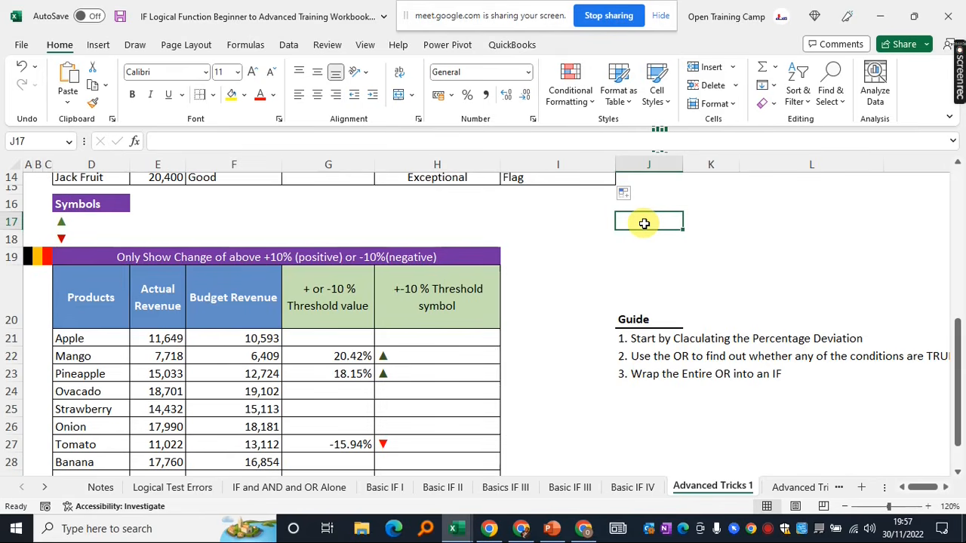
{"action": "left_click", "coordinate": [637, 240]}
Select the threshold-symbol table B19:H27, deselect it, and return to the sheet top
{"action": "left_click", "coordinate": [632, 218]}
{"action": "left_click_drag", "start_coordinate": [37, 255], "coordinate": [355, 443]}
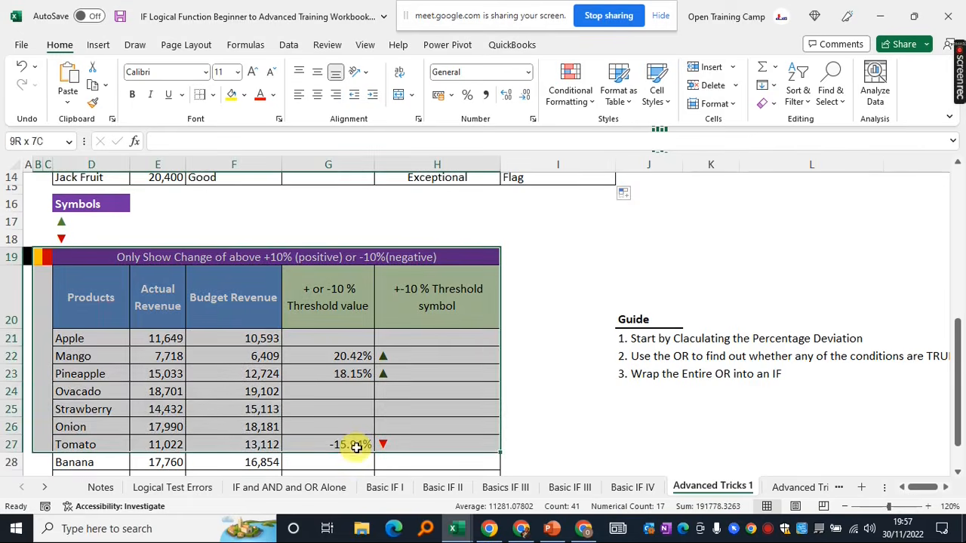
{"action": "left_click", "coordinate": [554, 267]}
{"action": "scroll", "coordinate": [554, 267], "scroll_direction": "up", "scroll_amount": 4}
{"action": "scroll", "coordinate": [556, 269], "scroll_direction": "up", "scroll_amount": 2}
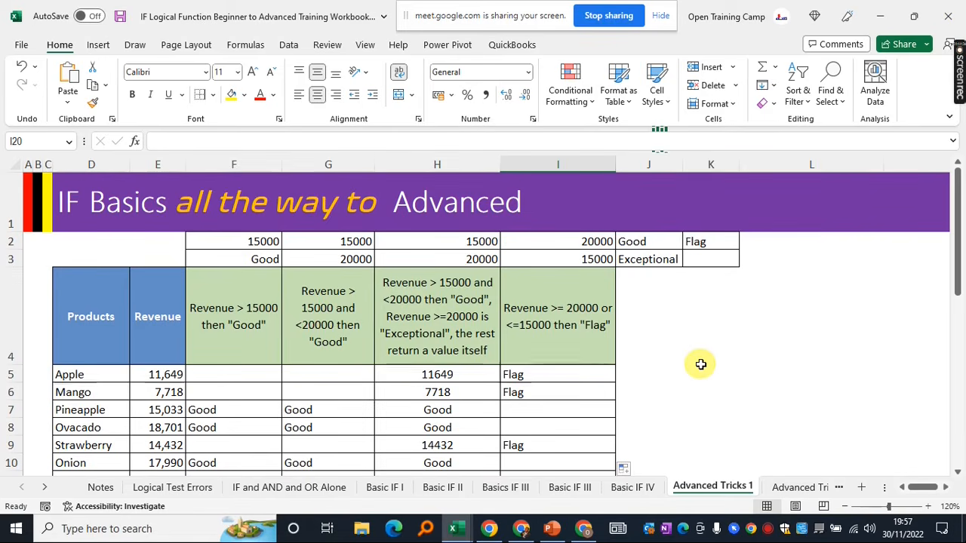
Select empty cells K4, L4, J7 and K7 beside the Flag results, then show the Review tools
{"action": "left_click", "coordinate": [725, 351]}
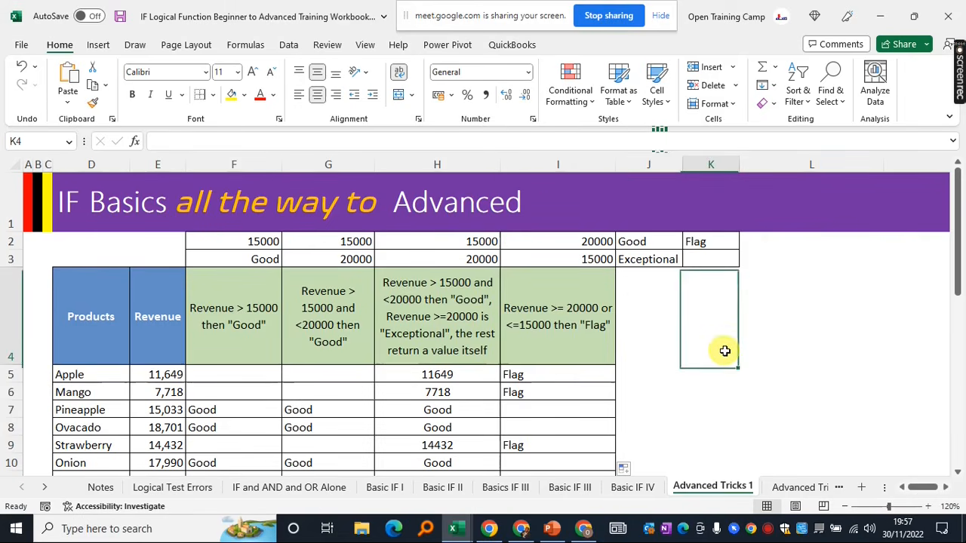
{"action": "left_click", "coordinate": [788, 331]}
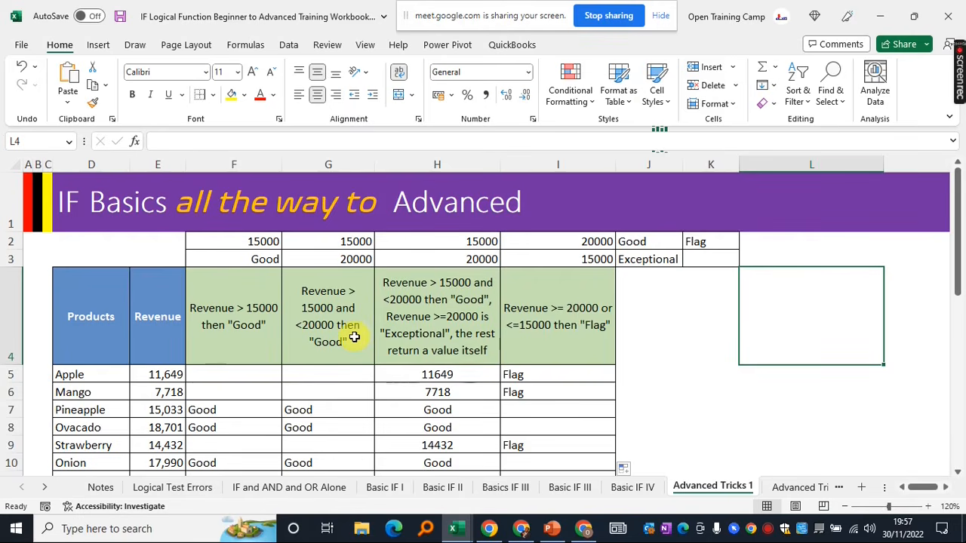
{"action": "scroll", "coordinate": [354, 337], "scroll_direction": "down", "scroll_amount": 1}
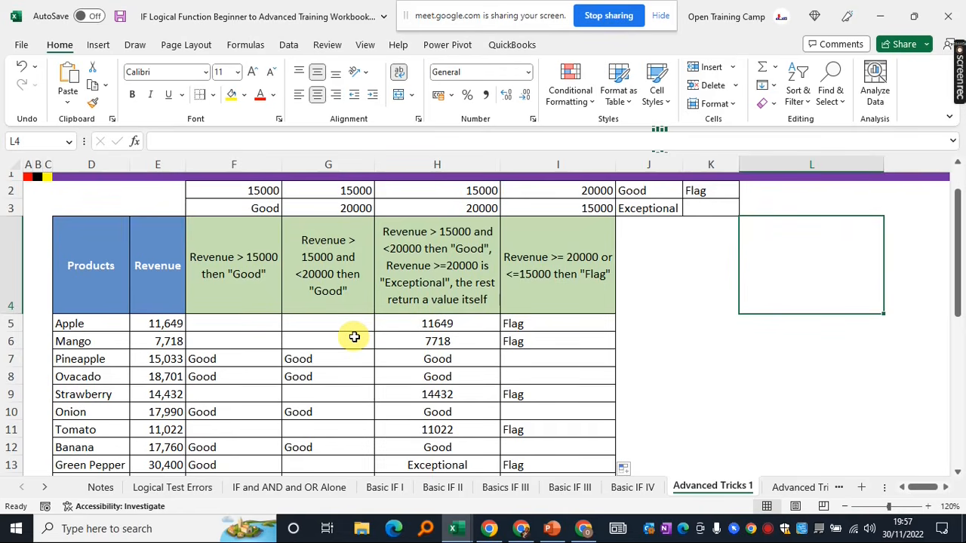
{"action": "scroll", "coordinate": [354, 336], "scroll_direction": "down", "scroll_amount": 1}
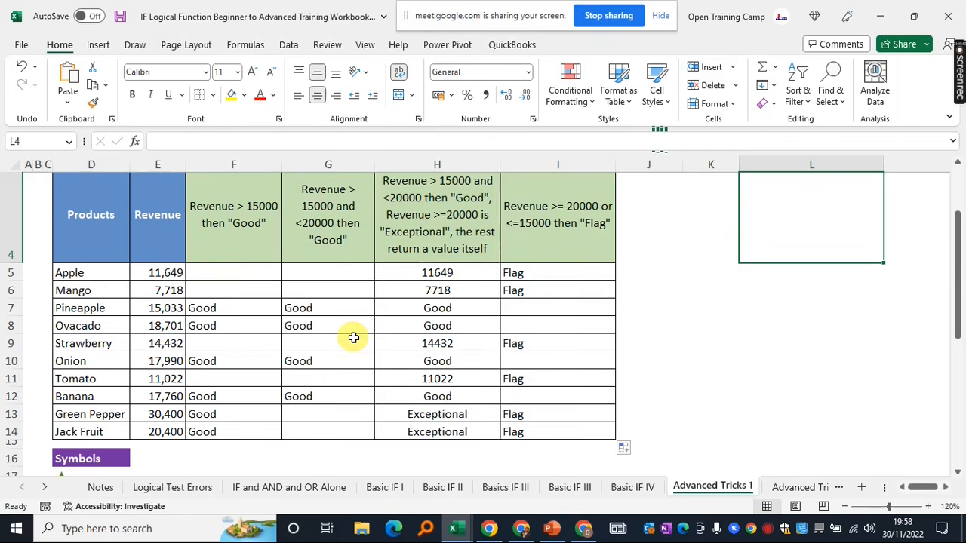
{"action": "left_click", "coordinate": [667, 311]}
{"action": "left_click", "coordinate": [718, 305]}
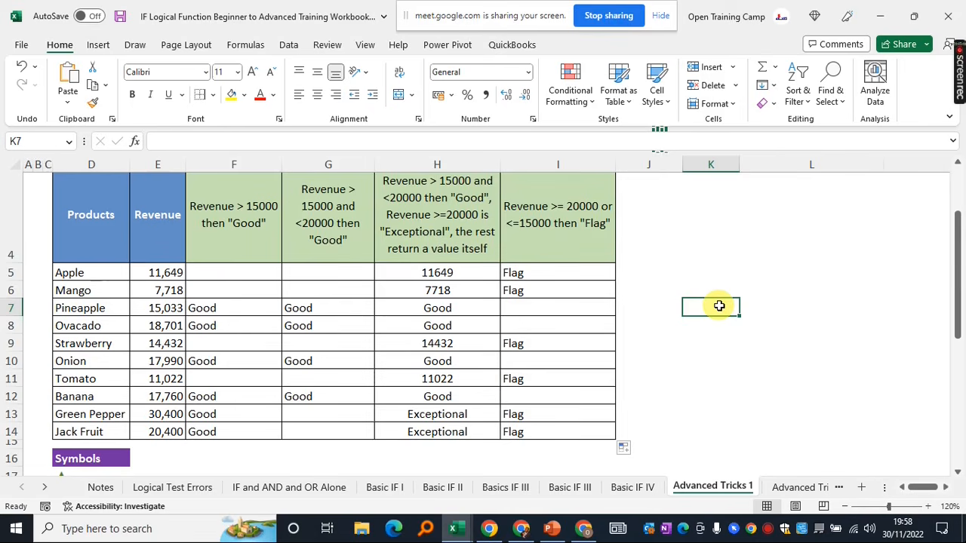
{"action": "left_click", "coordinate": [327, 47]}
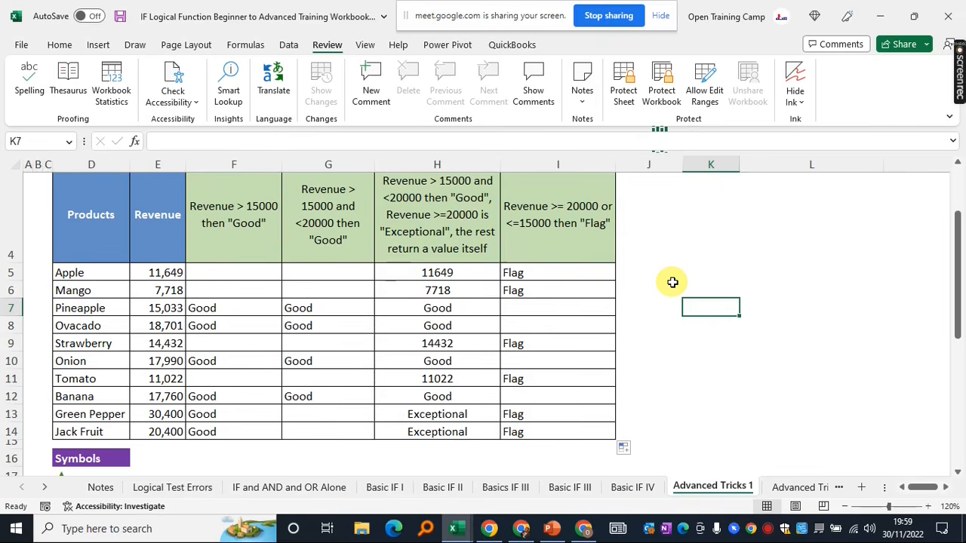
{"action": "left_click", "coordinate": [442, 17]}
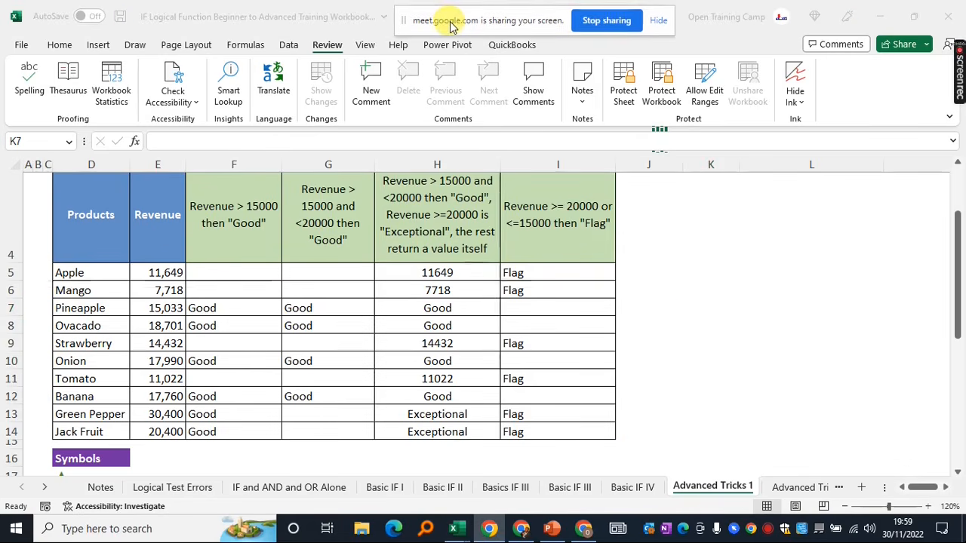
{"action": "left_click_drag", "start_coordinate": [448, 22], "coordinate": [458, 20]}
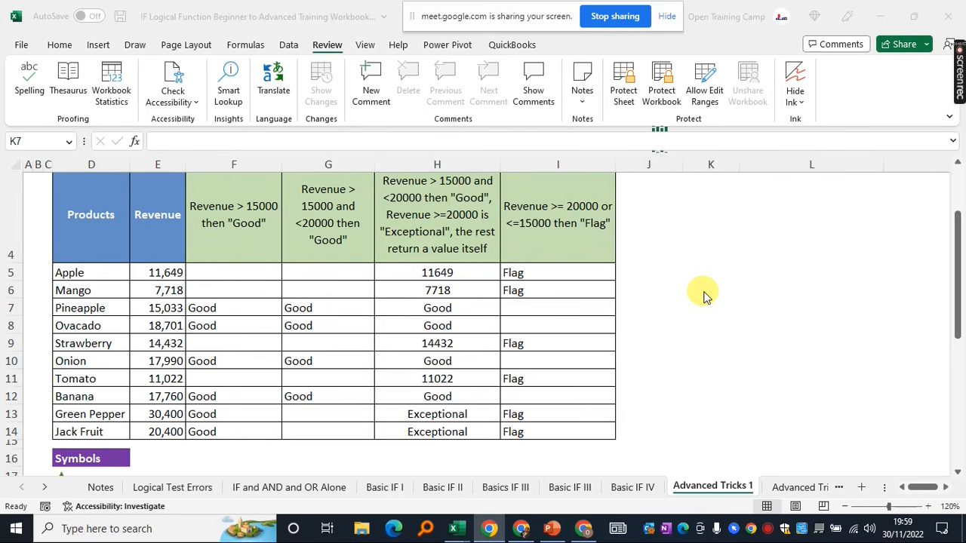
{"action": "left_click", "coordinate": [702, 295]}
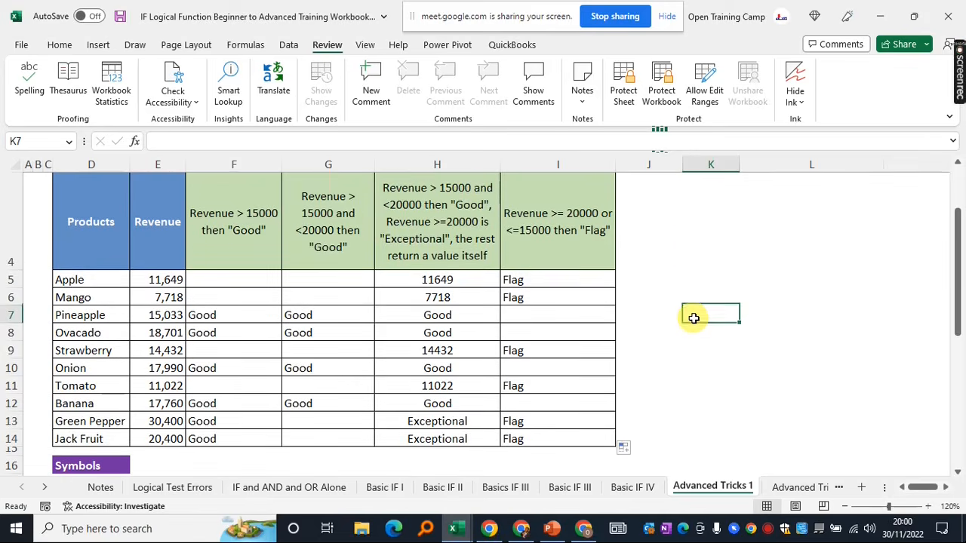
{"action": "scroll", "coordinate": [693, 318], "scroll_direction": "up", "scroll_amount": 1}
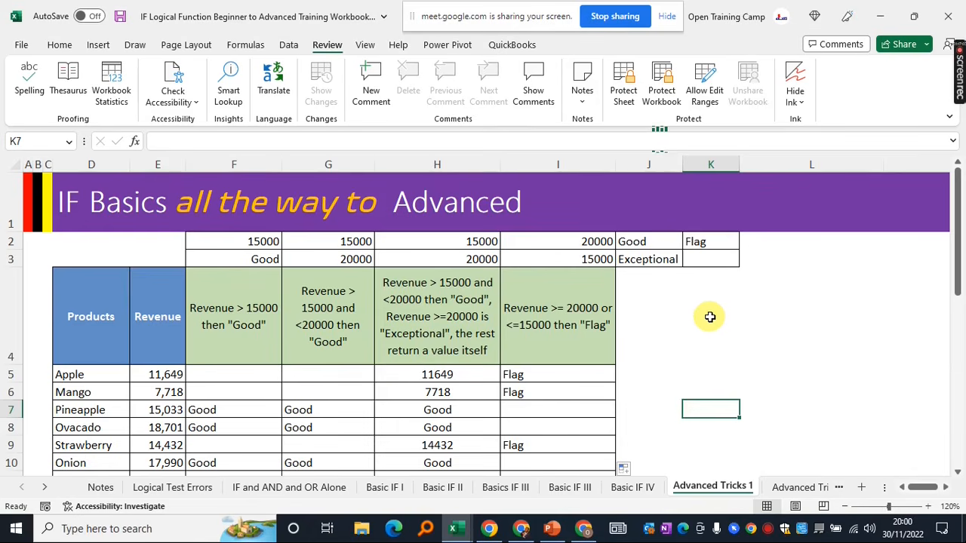
{"action": "left_click", "coordinate": [709, 315]}
{"action": "left_click", "coordinate": [798, 302]}
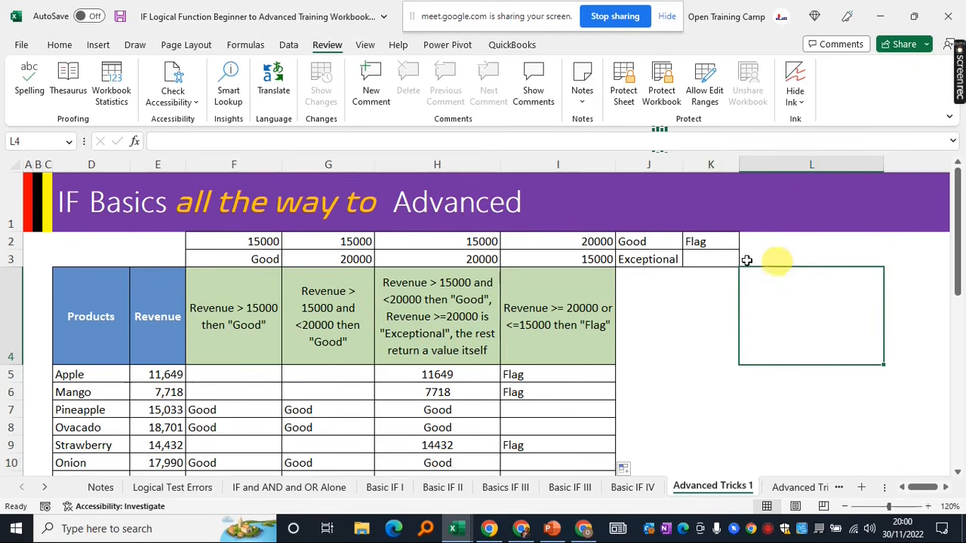
{"action": "left_click", "coordinate": [705, 299]}
{"action": "left_click", "coordinate": [797, 324]}
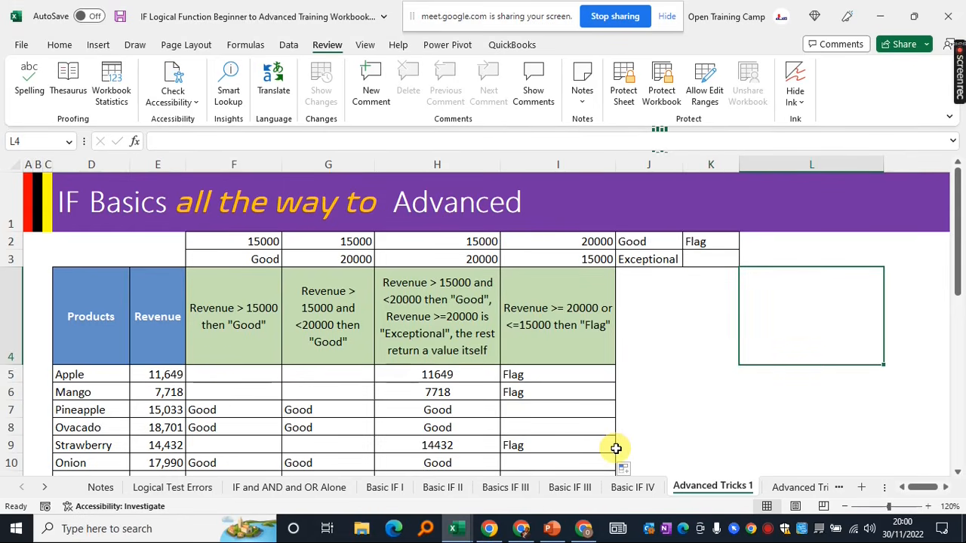
{"action": "left_click", "coordinate": [583, 530]}
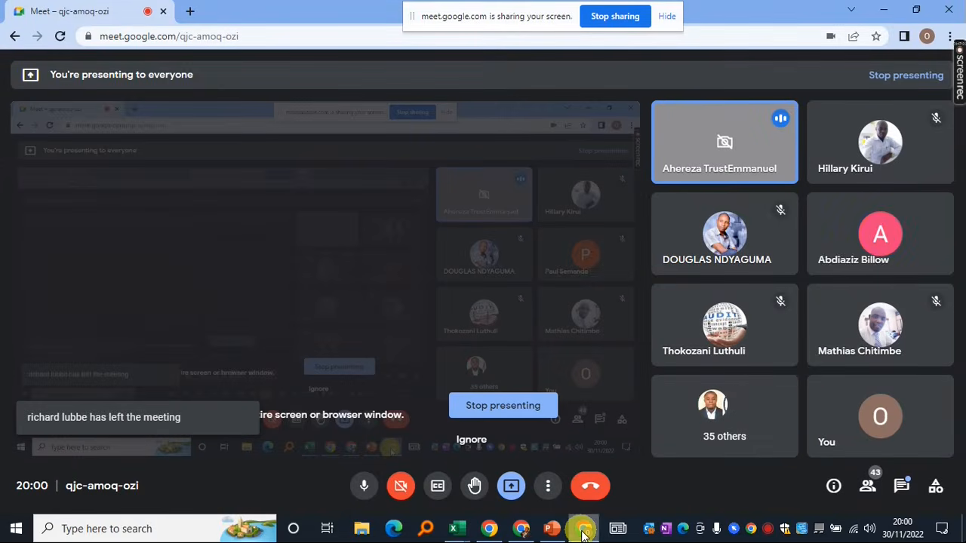
{"action": "left_click", "coordinate": [900, 484]}
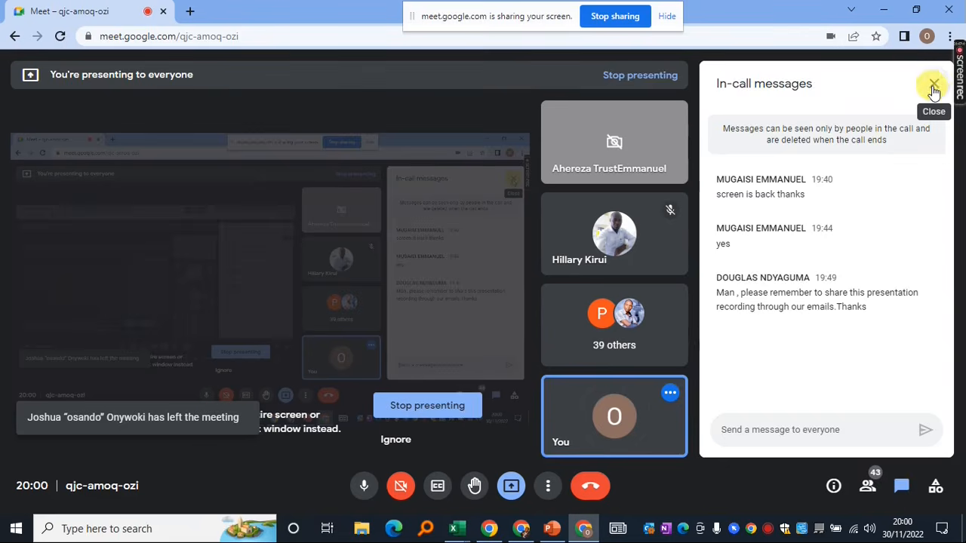
{"action": "left_click", "coordinate": [935, 85]}
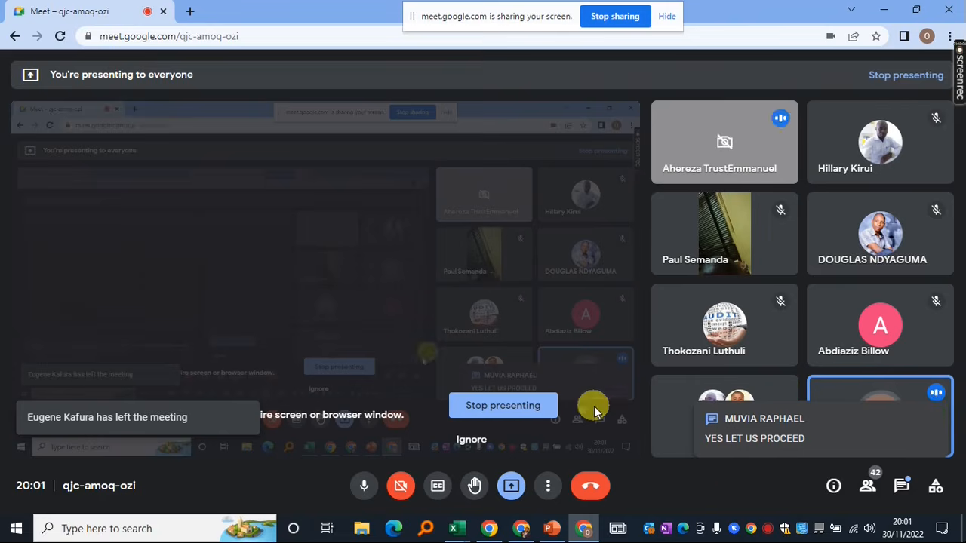
{"action": "mouse_move", "coordinate": [466, 534]}
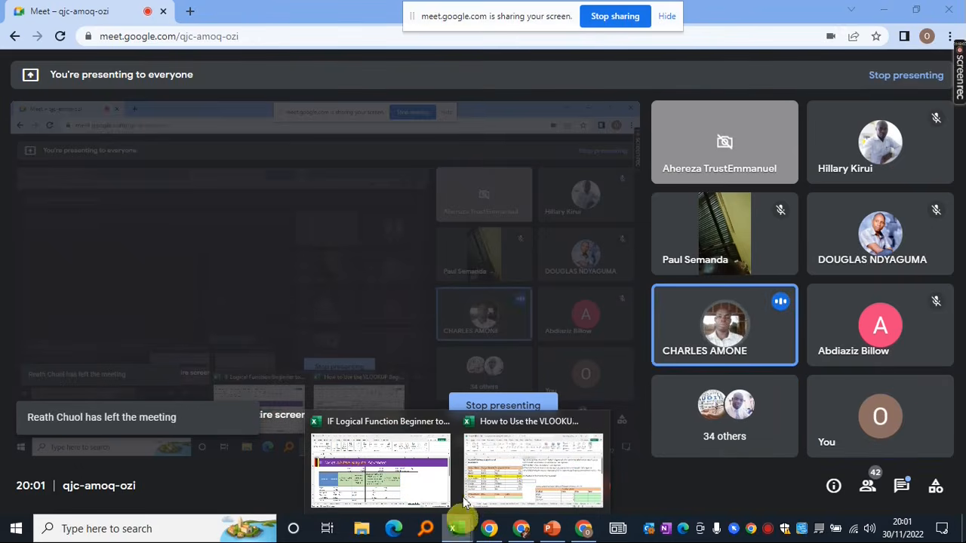
{"action": "left_click", "coordinate": [381, 472]}
{"action": "left_click", "coordinate": [658, 375]}
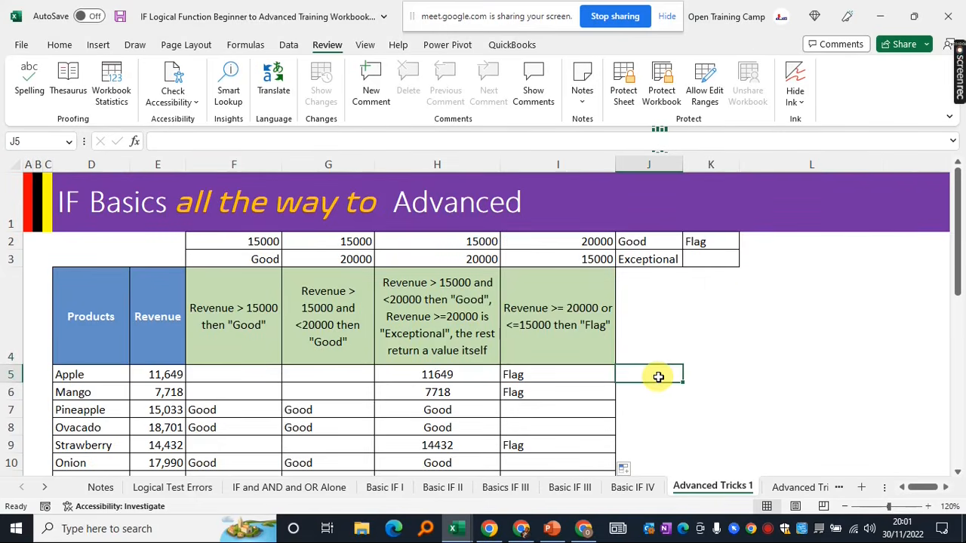
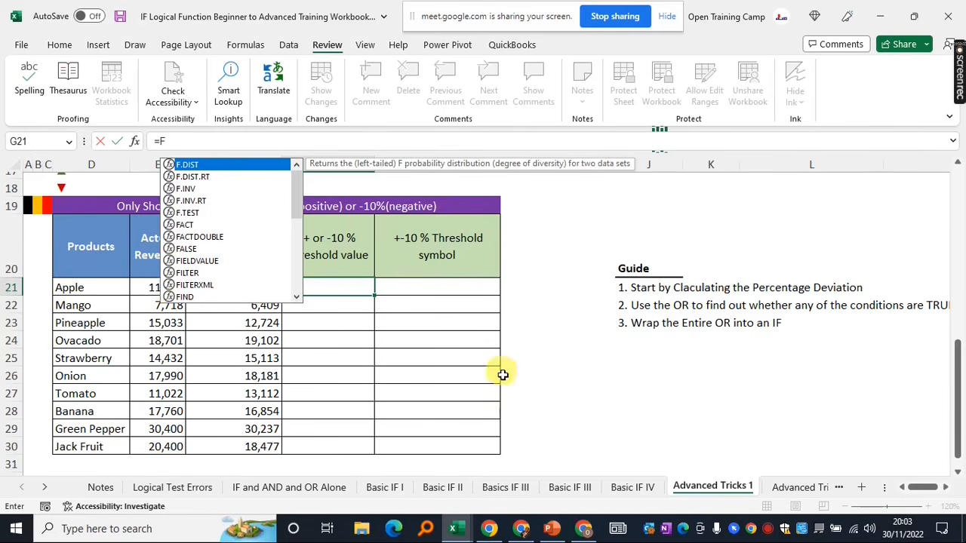
Enter a first deviation formula in G21 dividing F21 by E21, minus 1
{"action": "left_click", "coordinate": [329, 283]}
{"action": "key", "text": "Delete"}
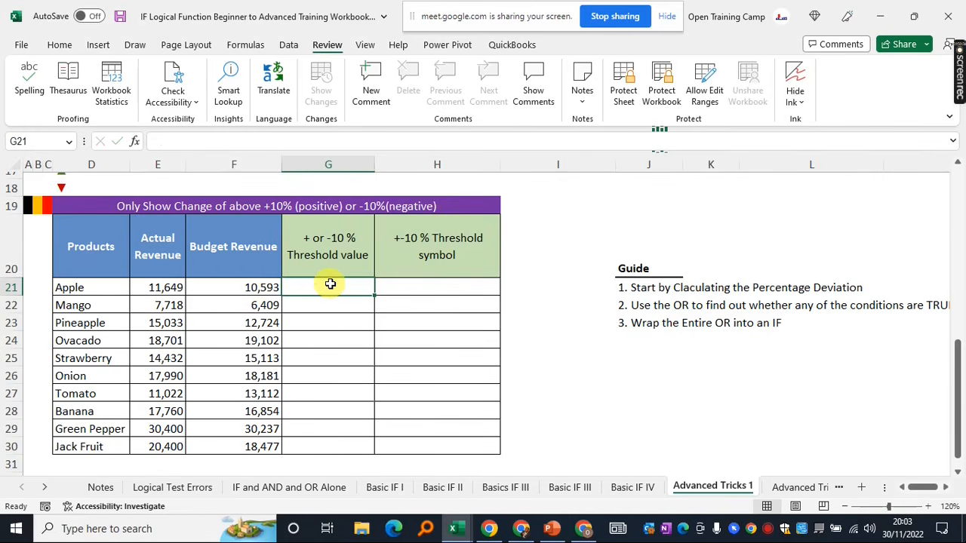
{"action": "type", "text": "="}
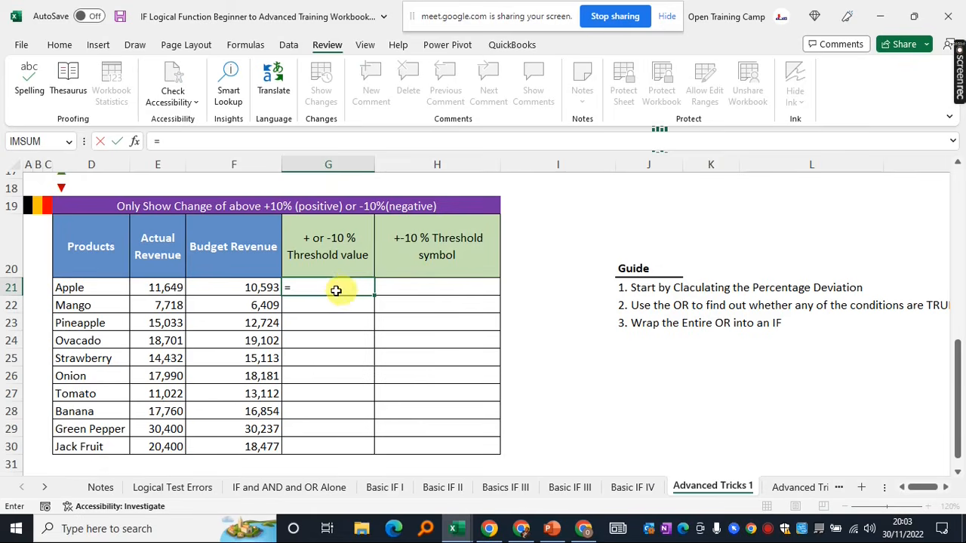
{"action": "left_click", "coordinate": [227, 287]}
{"action": "type", "text": "/"}
{"action": "left_click", "coordinate": [166, 288]}
{"action": "type", "text": "="}
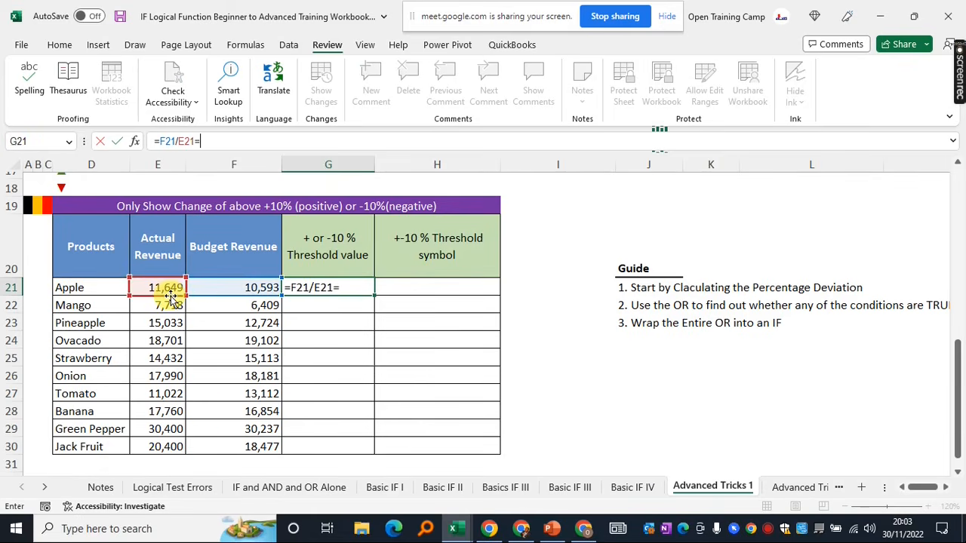
{"action": "key", "text": "BackSpace"}
{"action": "type", "text": "-1"}
{"action": "key", "text": "Return"}
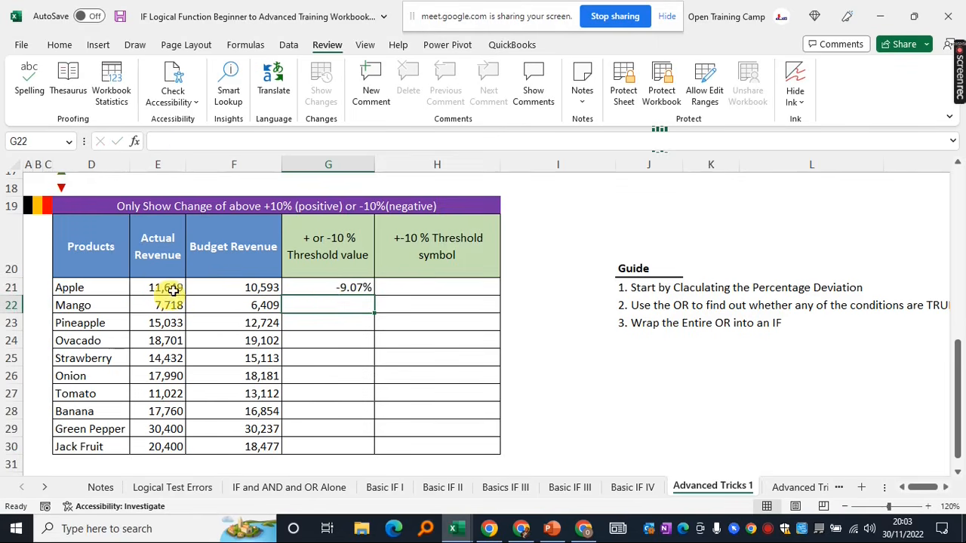
{"action": "left_click", "coordinate": [299, 294]}
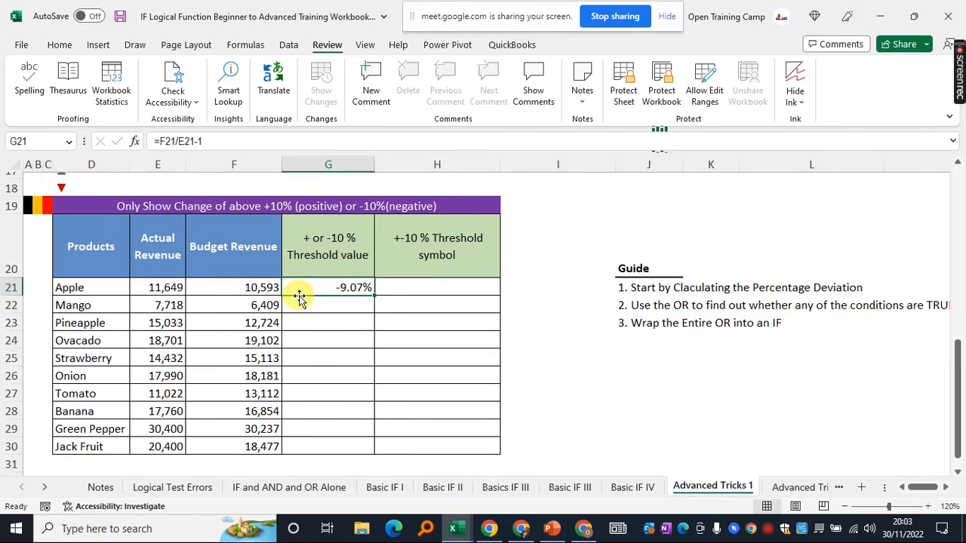
{"action": "left_click", "coordinate": [227, 144]}
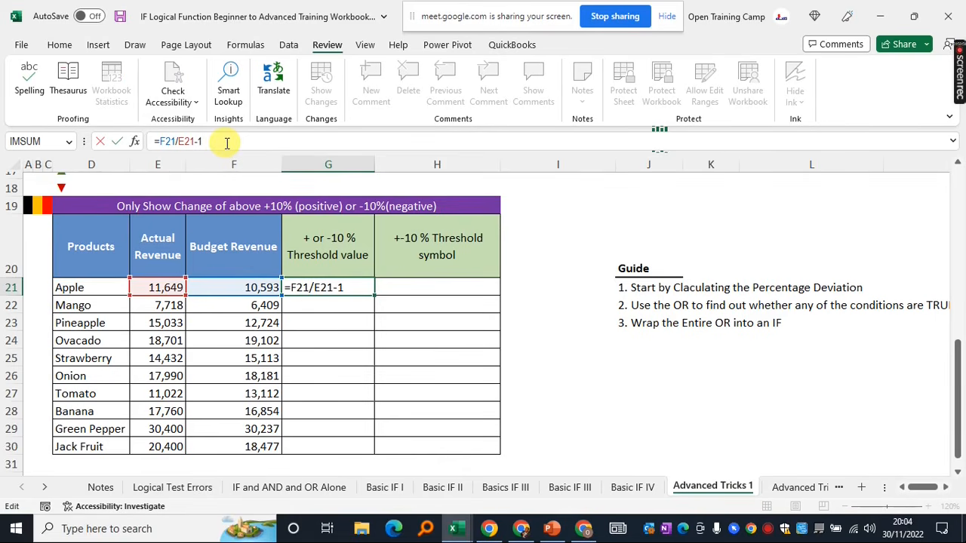
{"action": "key", "text": "Return"}
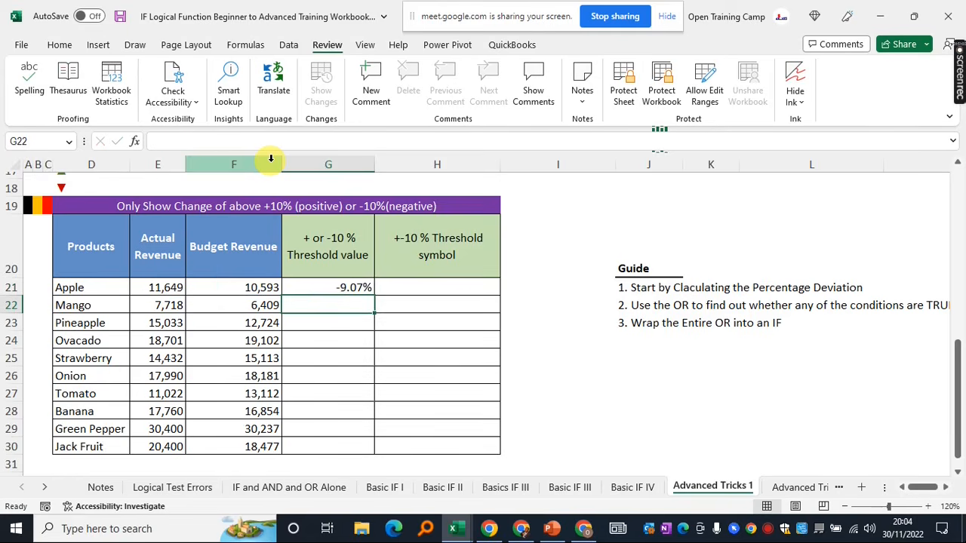
Rewrite G21 as =E21/F21-1 so Apple's deviation shows 9.97%
{"action": "left_click", "coordinate": [317, 287]}
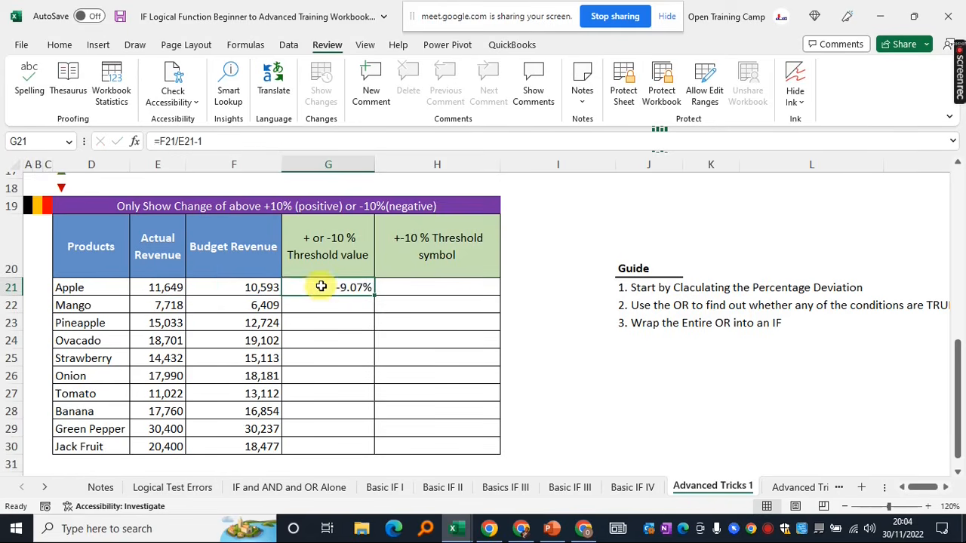
{"action": "key", "text": "Delete"}
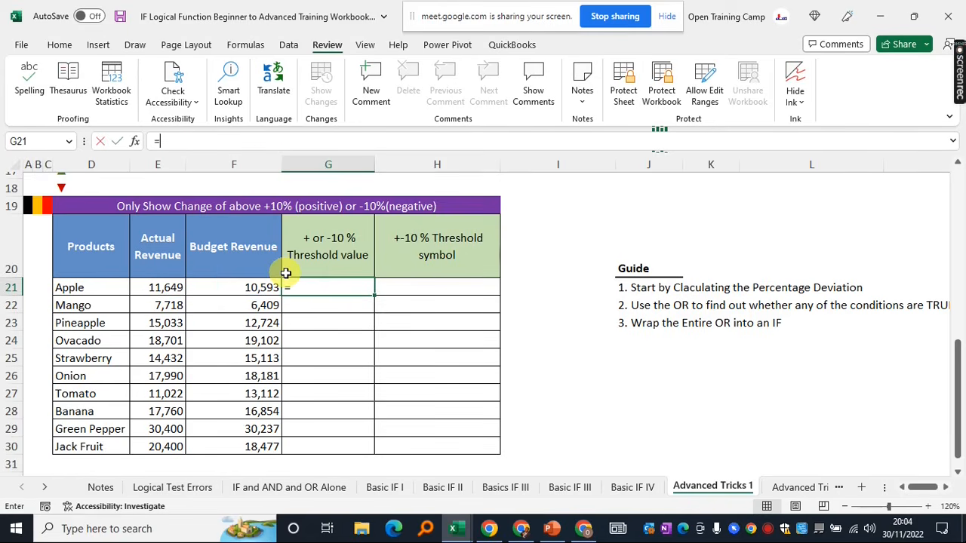
{"action": "type", "text": "="}
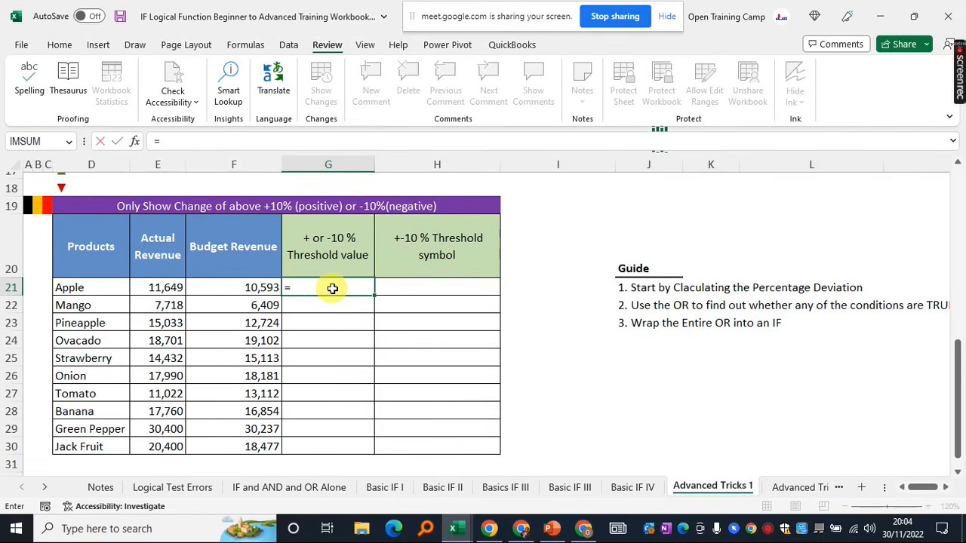
{"action": "left_click", "coordinate": [172, 288]}
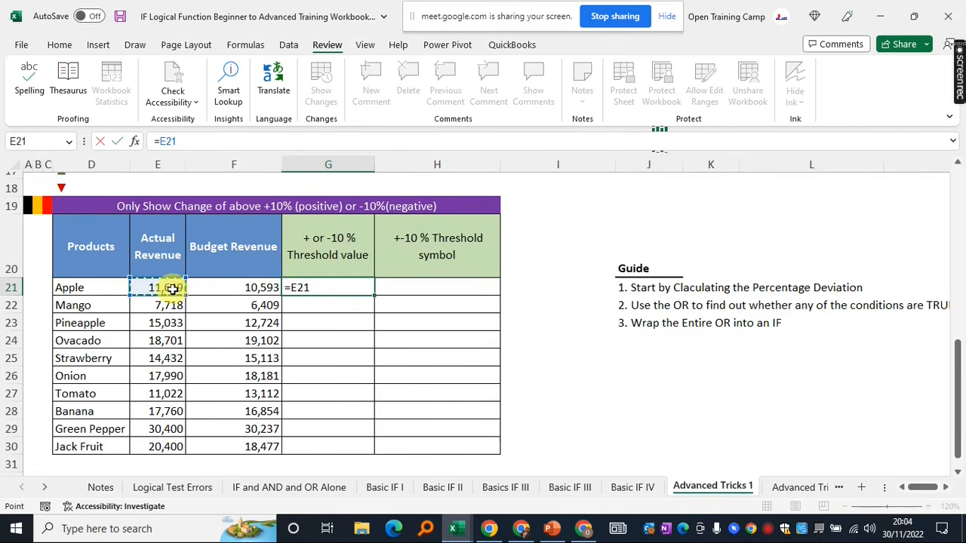
{"action": "type", "text": "/"}
{"action": "left_click", "coordinate": [245, 287]}
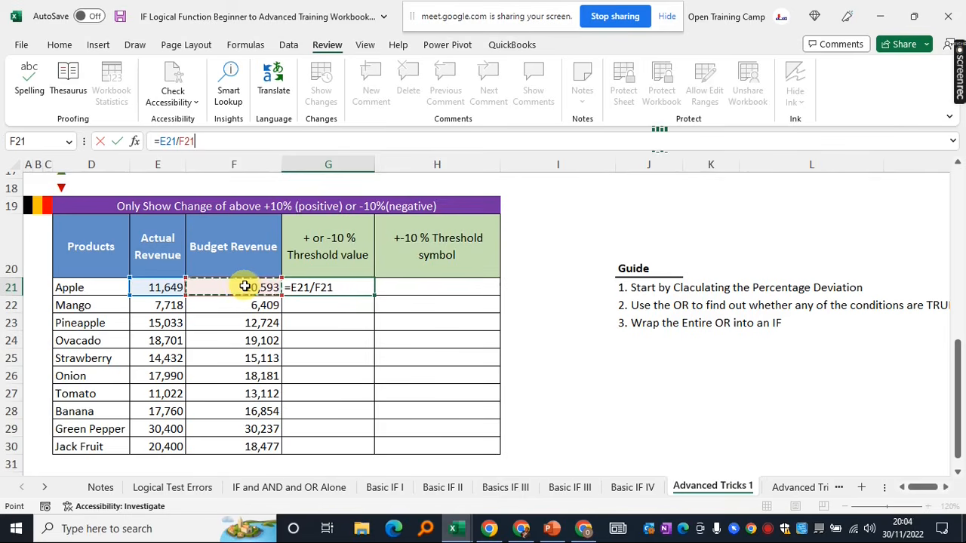
{"action": "type", "text": "-1"}
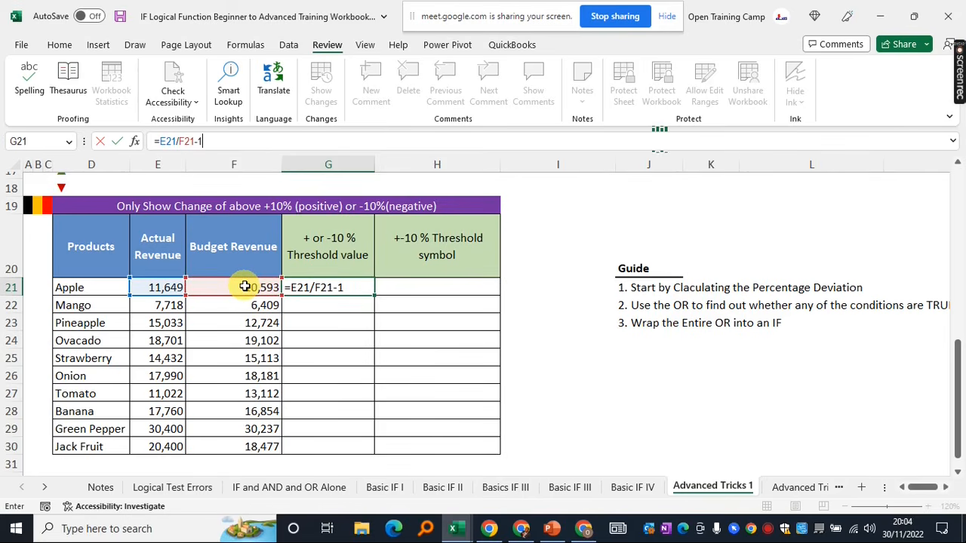
{"action": "key", "text": "Return"}
{"action": "left_click", "coordinate": [247, 288]}
{"action": "left_click", "coordinate": [319, 288]}
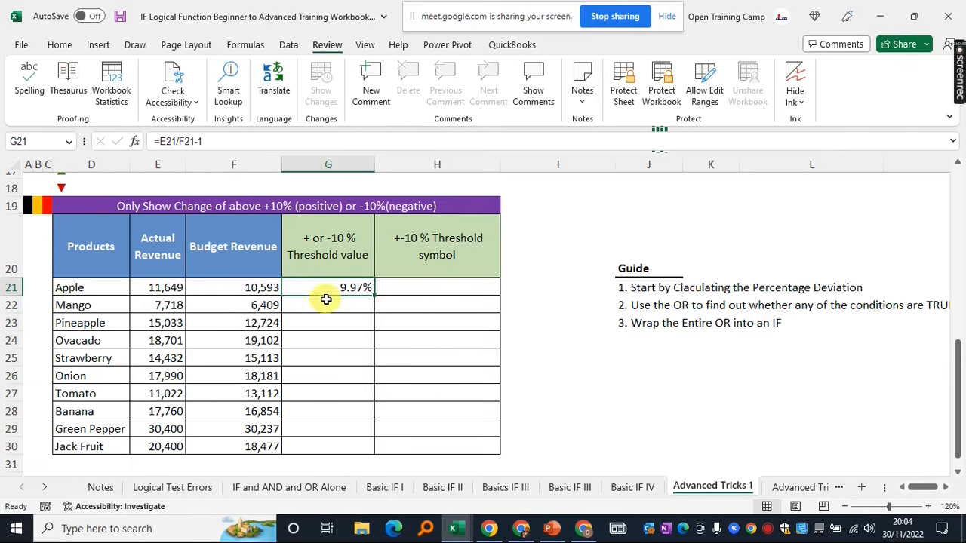
Fill G21's deviation formula down through G30
{"action": "left_click", "coordinate": [568, 321]}
{"action": "left_click", "coordinate": [325, 287]}
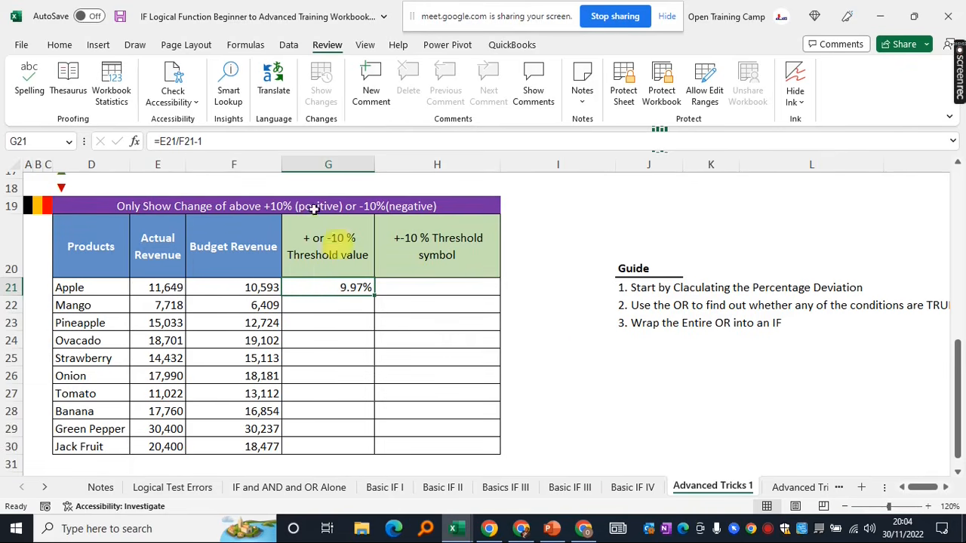
{"action": "left_click", "coordinate": [553, 355]}
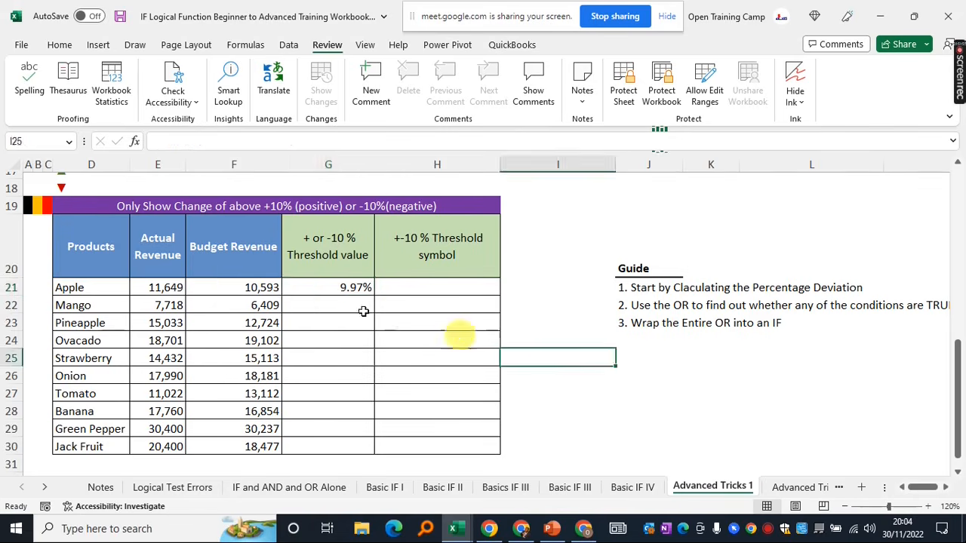
{"action": "left_click", "coordinate": [331, 288]}
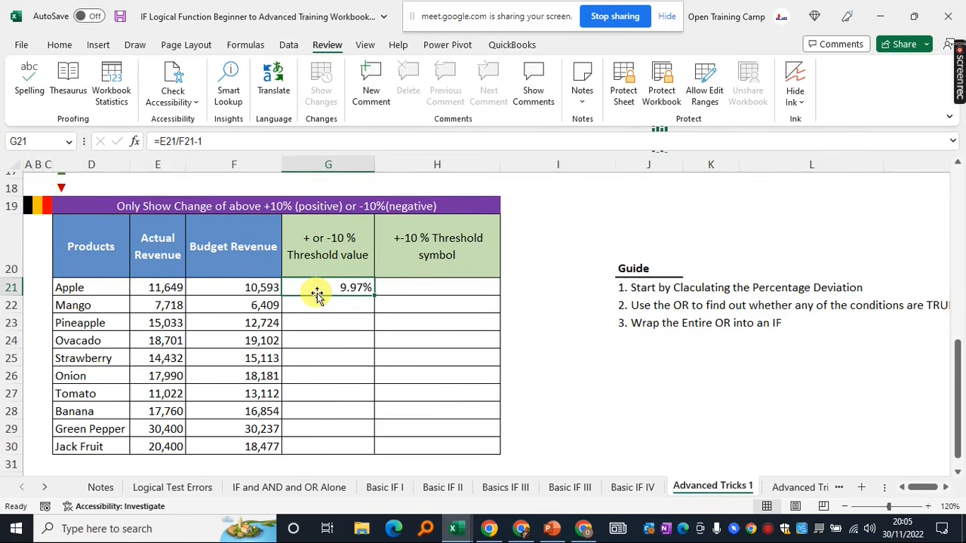
{"action": "left_click_drag", "start_coordinate": [379, 297], "coordinate": [367, 453]}
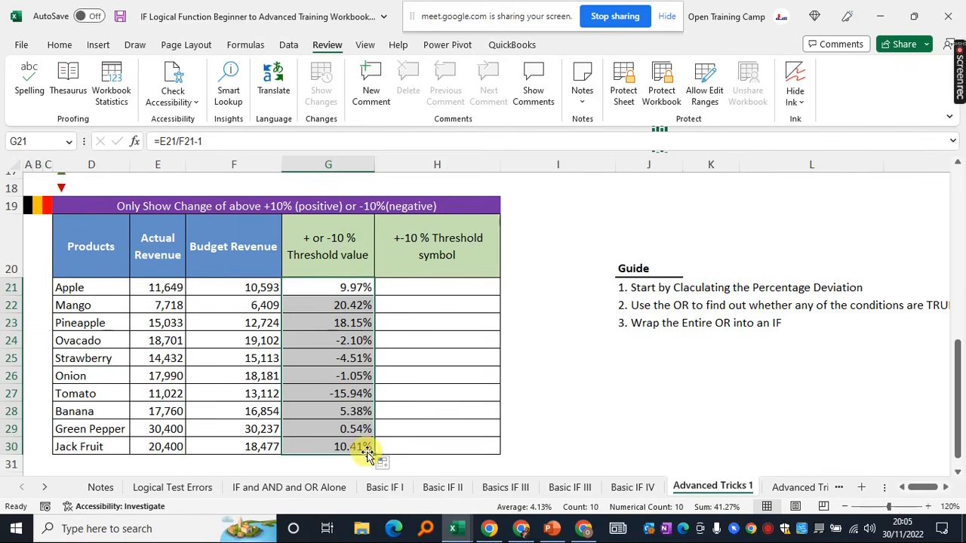
{"action": "left_click", "coordinate": [583, 378]}
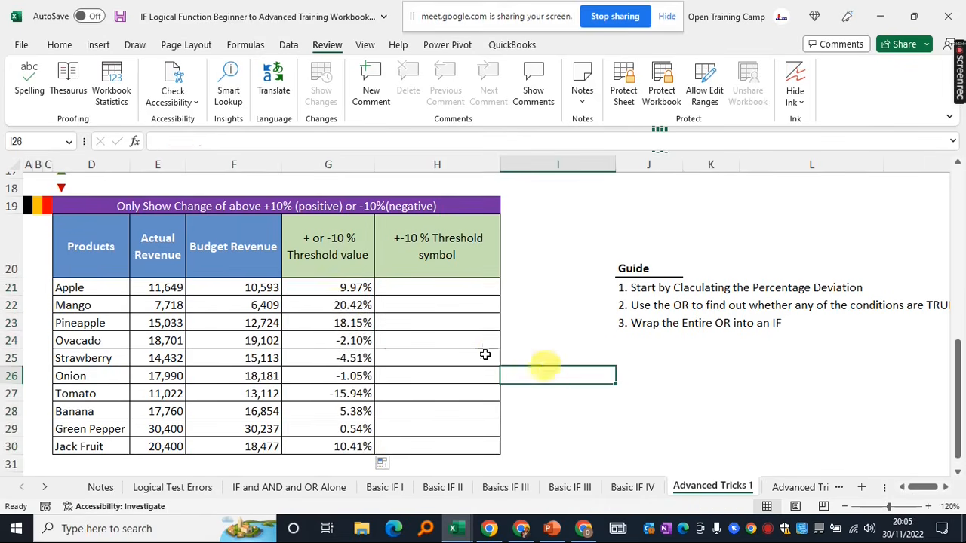
Check the copied deviation formulas in G21 to G26, from Apple to Onion
{"action": "left_click", "coordinate": [333, 285]}
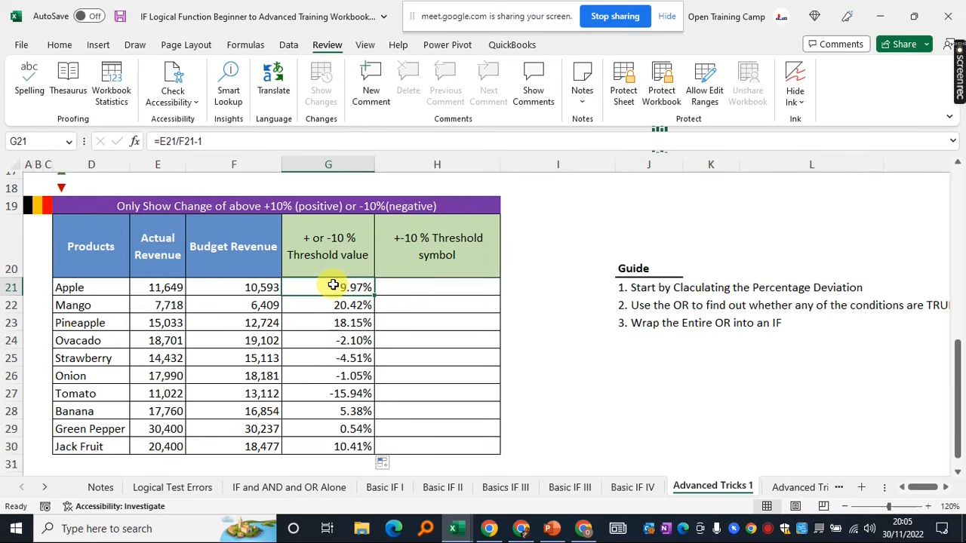
{"action": "left_click", "coordinate": [332, 304]}
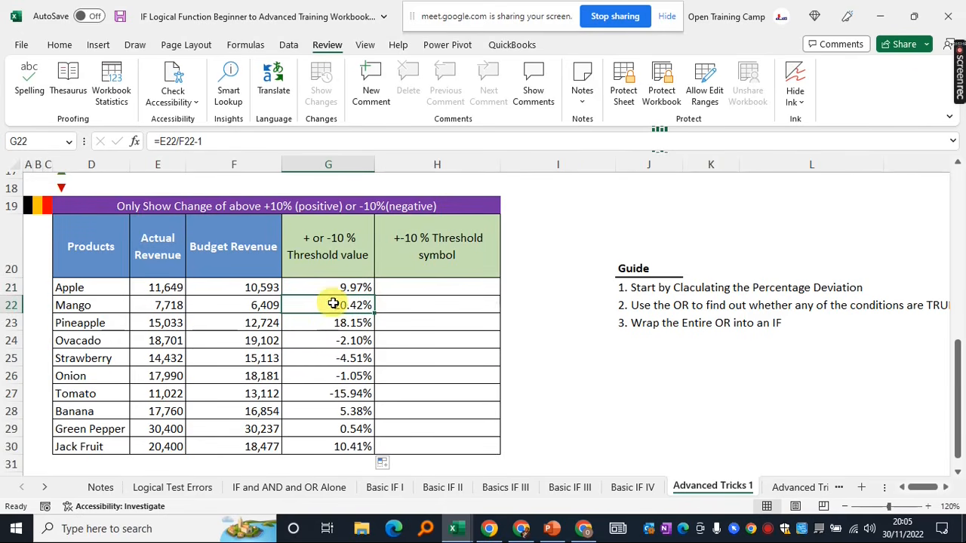
{"action": "left_click", "coordinate": [326, 321]}
{"action": "left_click", "coordinate": [329, 343]}
{"action": "left_click", "coordinate": [337, 358]}
{"action": "left_click", "coordinate": [340, 377]}
{"action": "left_click", "coordinate": [337, 340]}
{"action": "left_click_drag", "start_coordinate": [335, 355], "coordinate": [333, 368]}
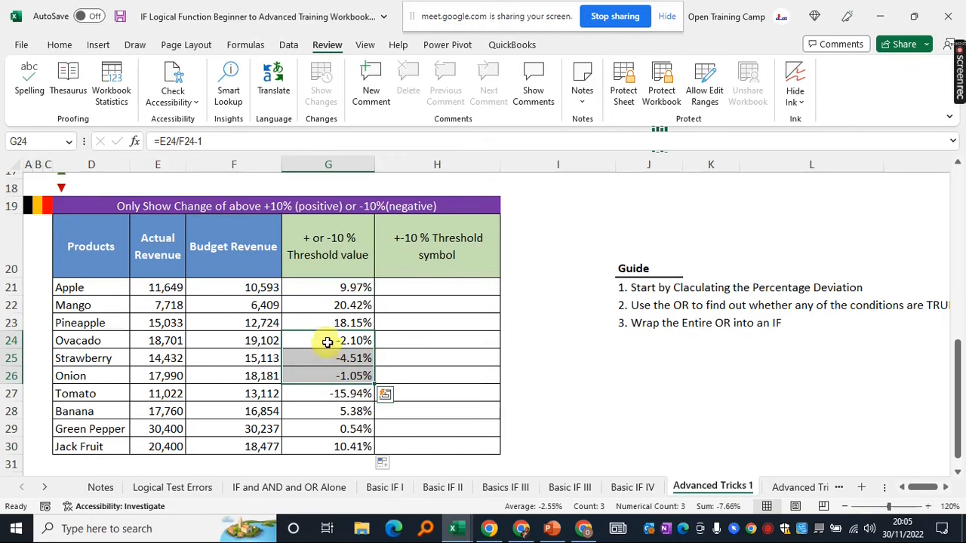
{"action": "left_click", "coordinate": [330, 358]}
Review Tomato's G27 result and the full G21:G30 deviation column, ending on G21
{"action": "left_click", "coordinate": [317, 243]}
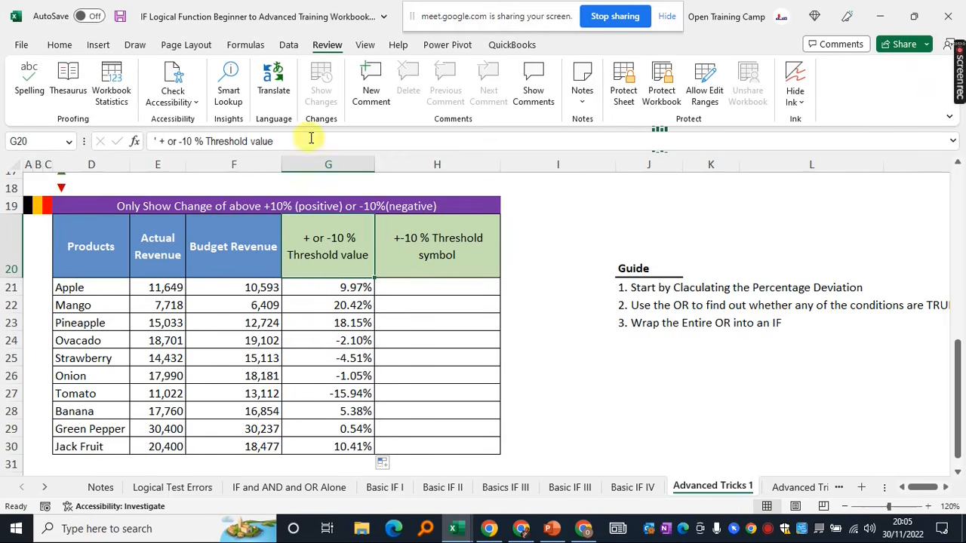
{"action": "left_click", "coordinate": [334, 288]}
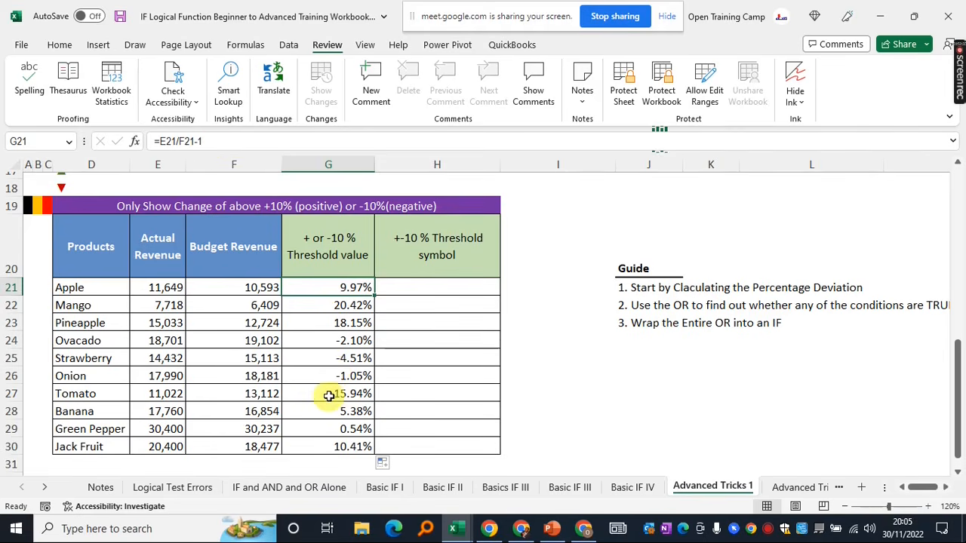
{"action": "left_click", "coordinate": [324, 393]}
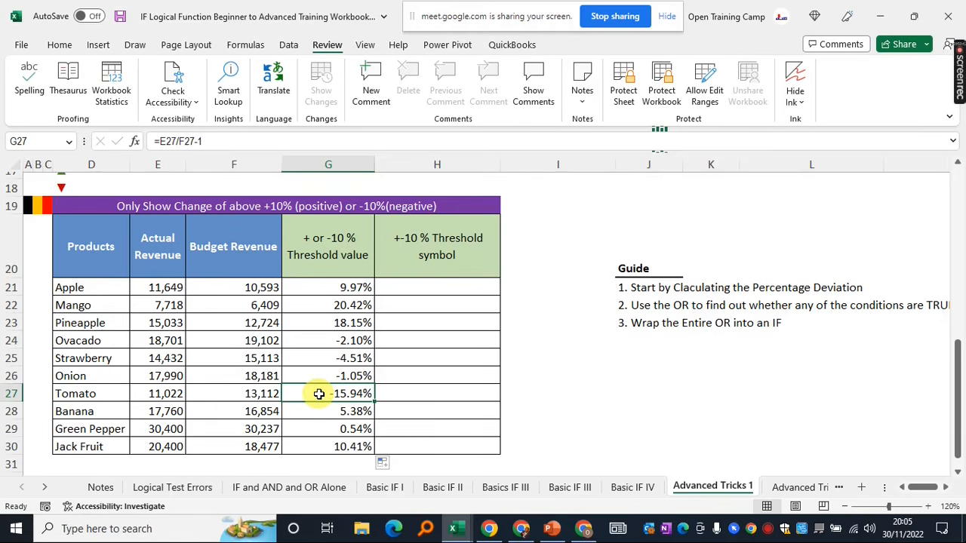
{"action": "left_click", "coordinate": [330, 358]}
{"action": "left_click_drag", "start_coordinate": [340, 288], "coordinate": [328, 451]}
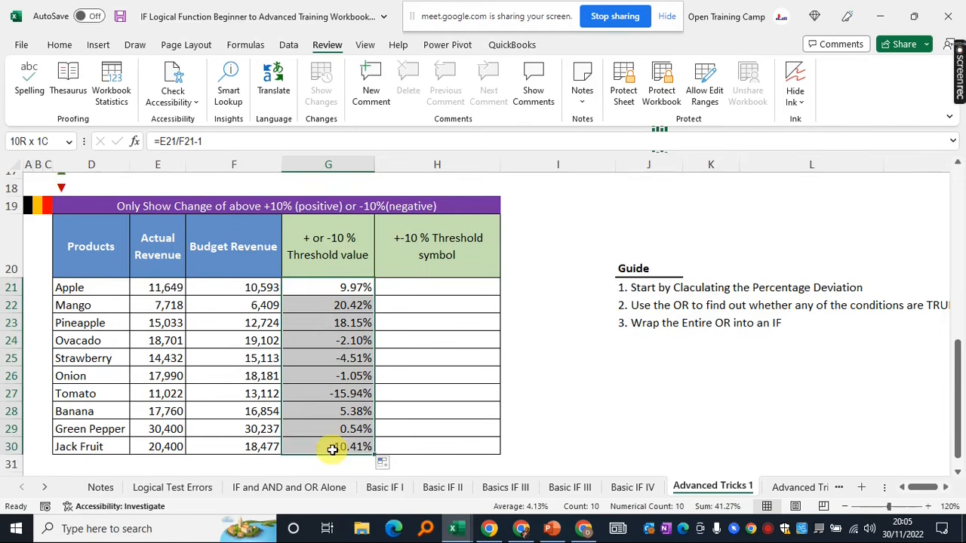
{"action": "left_click", "coordinate": [384, 296]}
{"action": "left_click", "coordinate": [348, 288]}
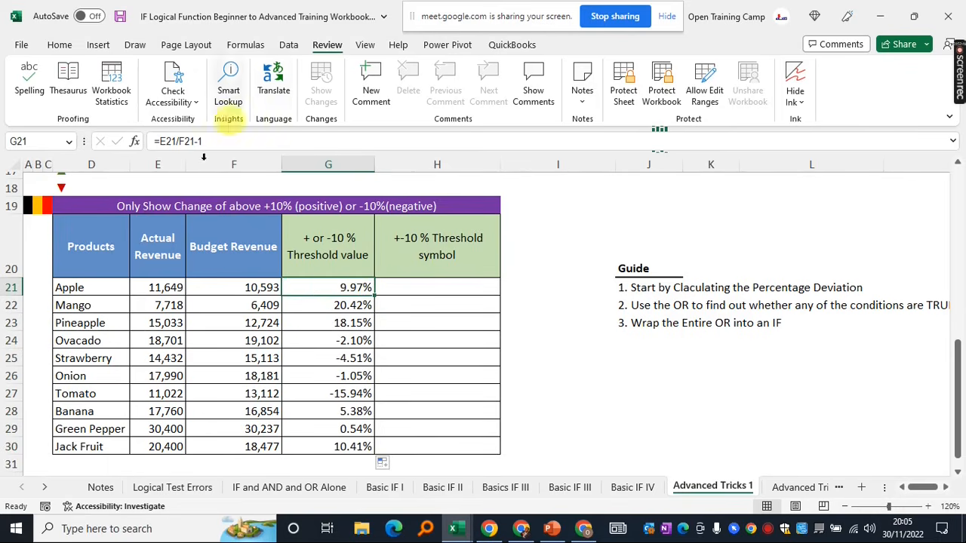
Wrap G21's deviation in IF with the condition E21/F21-1>10%
{"action": "left_click", "coordinate": [159, 141]}
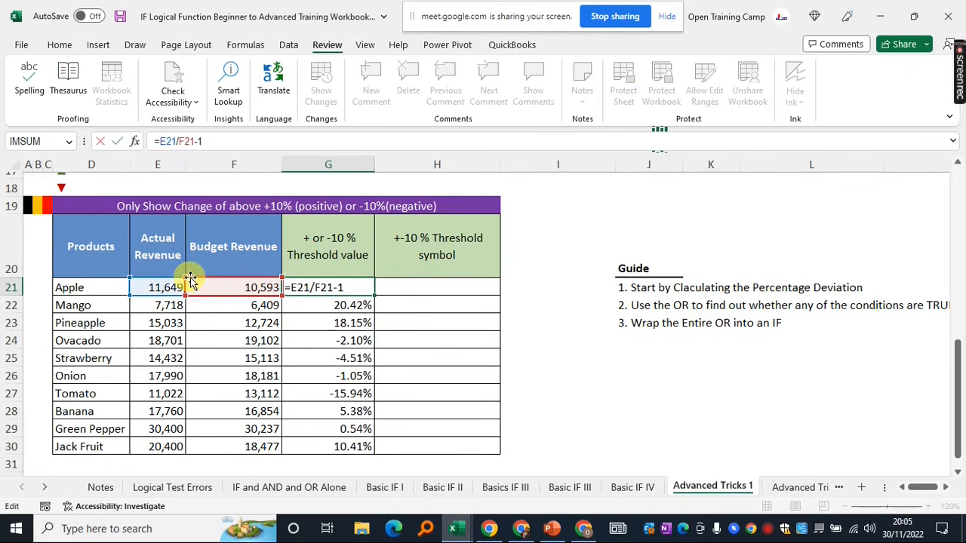
{"action": "type", "text": "IF("}
{"action": "left_click_drag", "start_coordinate": [214, 141], "coordinate": [171, 141]}
{"action": "key", "text": "ctrl+c"}
{"action": "left_click", "coordinate": [224, 141]}
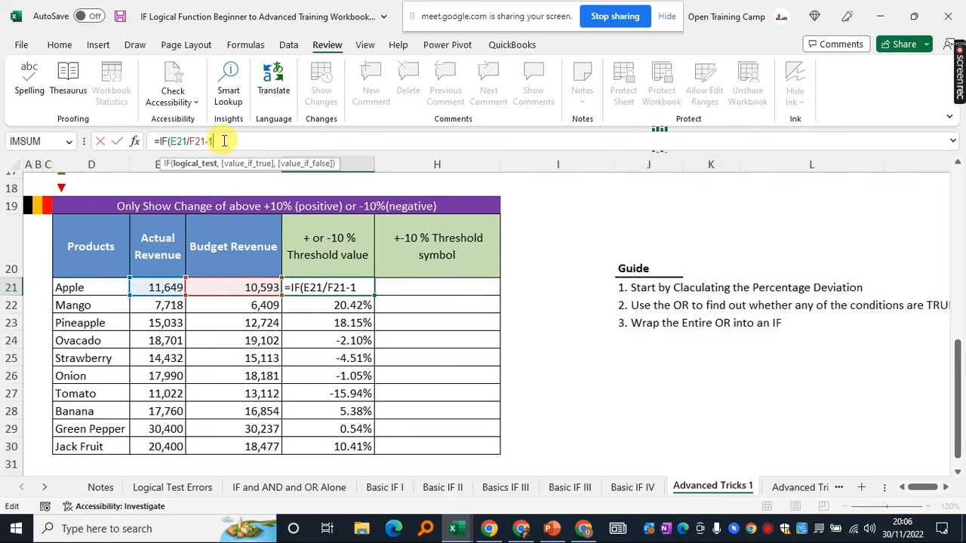
{"action": "type", "text": ">10%,"}
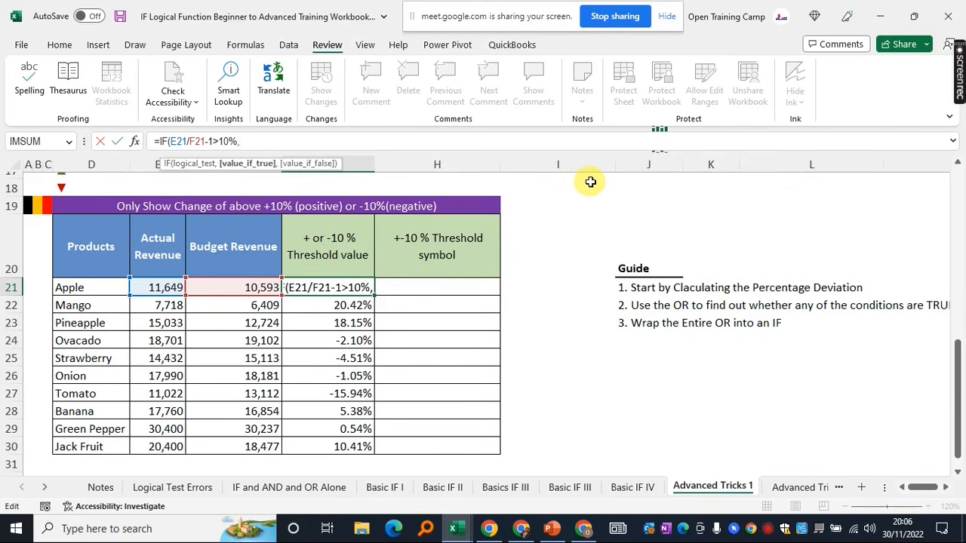
{"action": "key", "text": "BackSpace"}
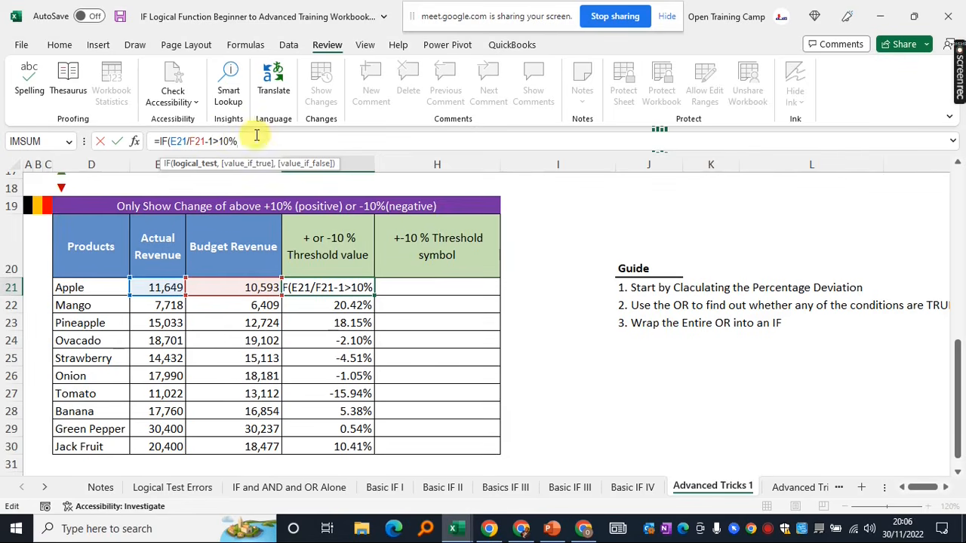
{"action": "left_click", "coordinate": [169, 141]}
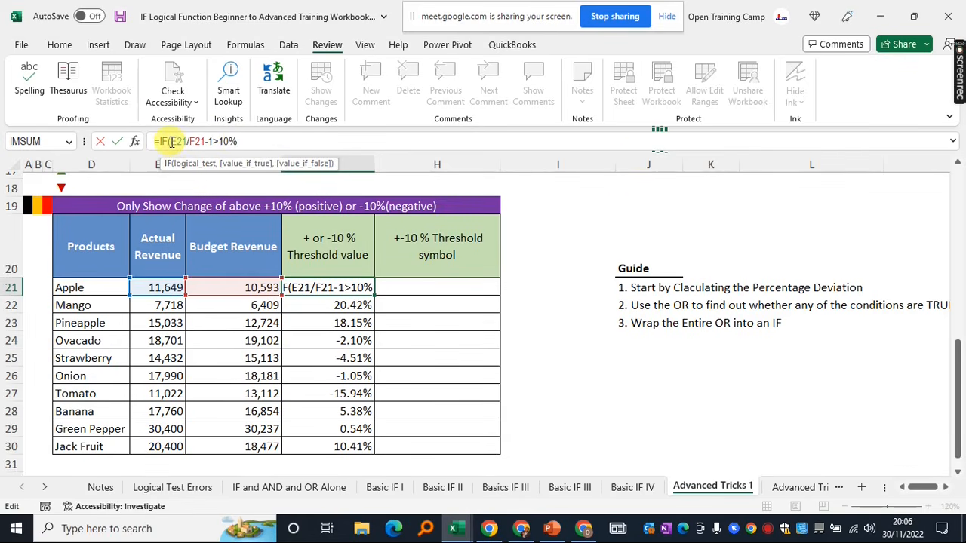
Put the condition inside OR and add E21/F21-1<-10% as the second test
{"action": "type", "text": "OR("}
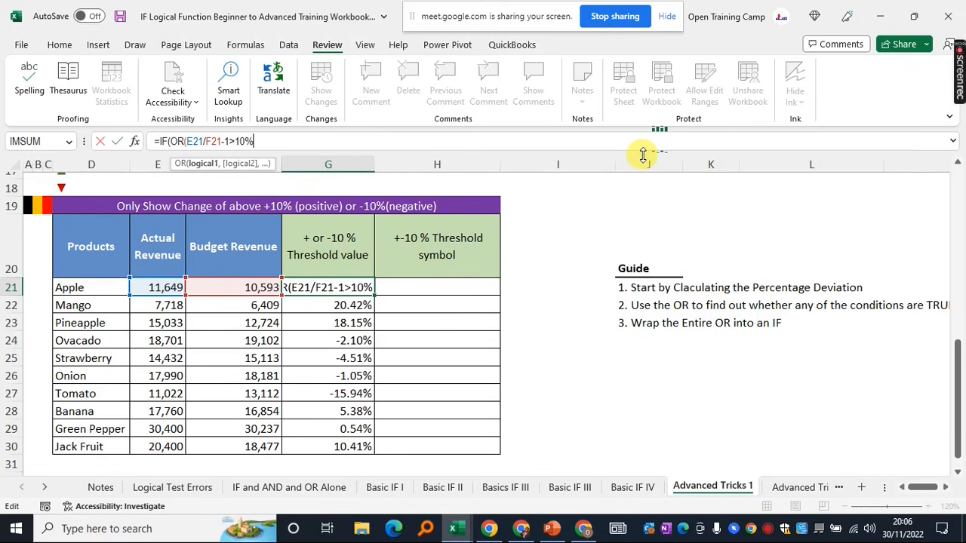
{"action": "type", "text": ","}
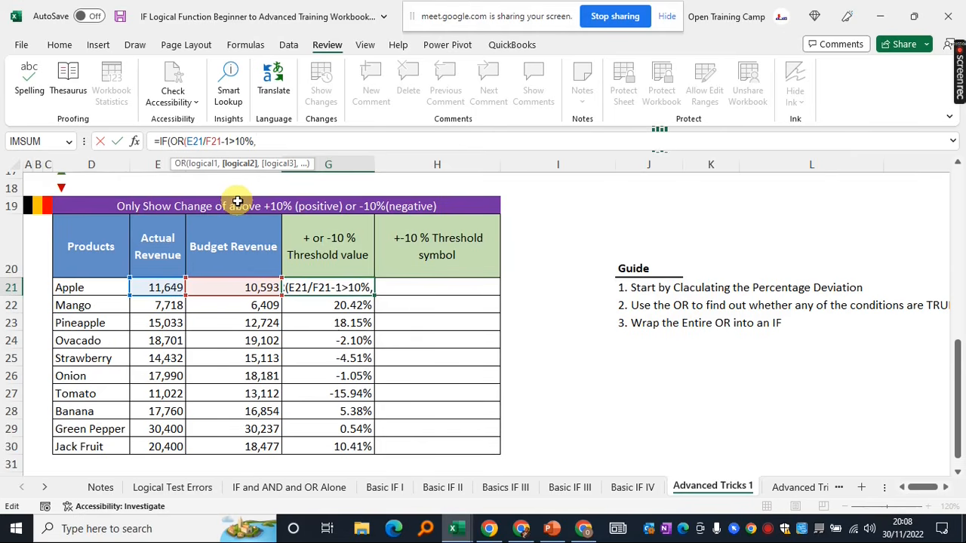
{"action": "key", "text": "ctrl+v"}
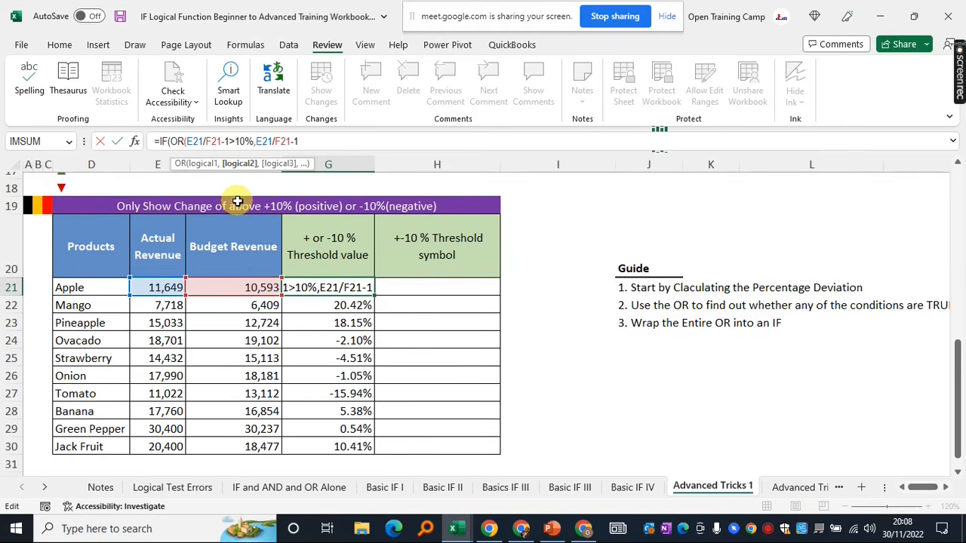
{"action": "left_click_drag", "start_coordinate": [299, 140], "coordinate": [257, 141]}
{"action": "left_click", "coordinate": [314, 141]}
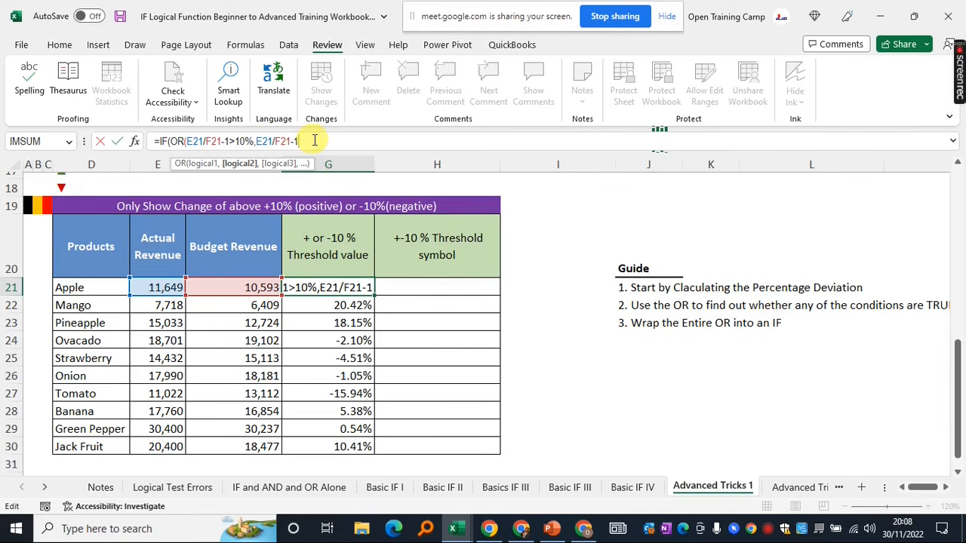
{"action": "type", "text": "?"}
{"action": "key", "text": "BackSpace"}
{"action": "type", "text": "<-10%"}
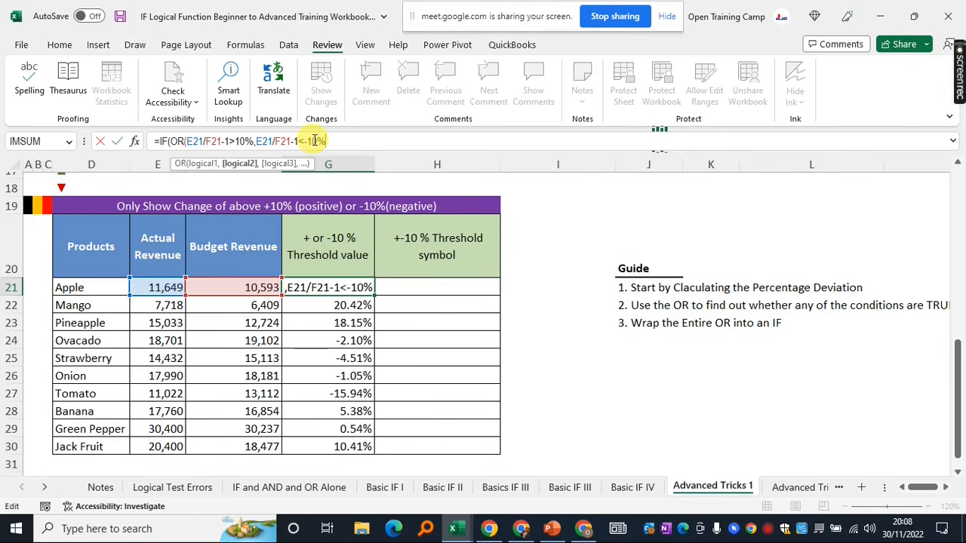
{"action": "type", "text": ")"}
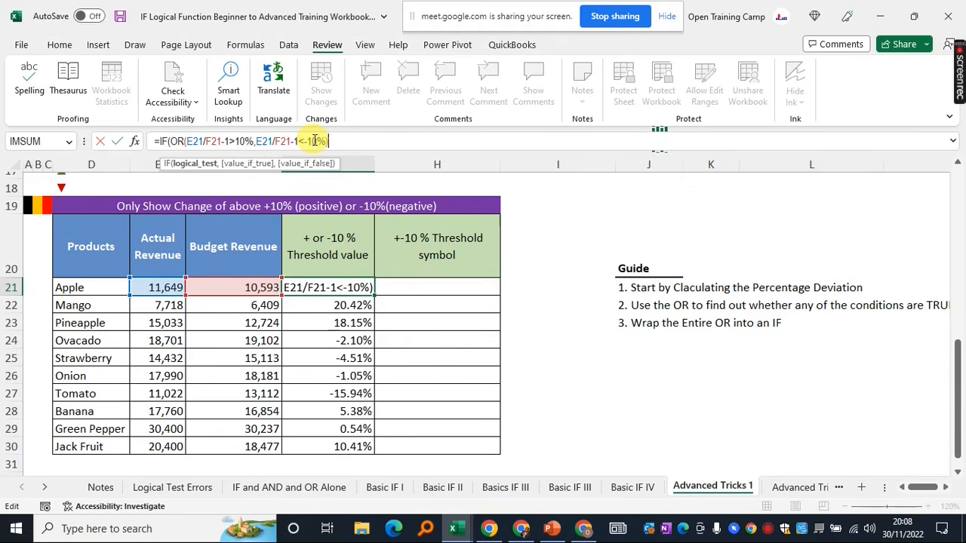
{"action": "type", "text": ","}
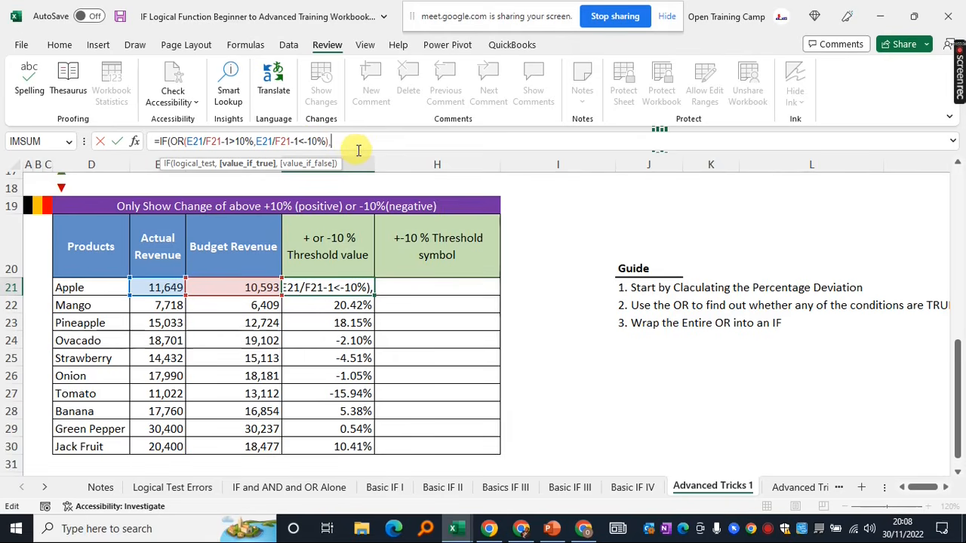
Finish the IF with E21/F21-1 as the result and "" otherwise, then commit it
{"action": "type", "text": "E21/F21-1"}
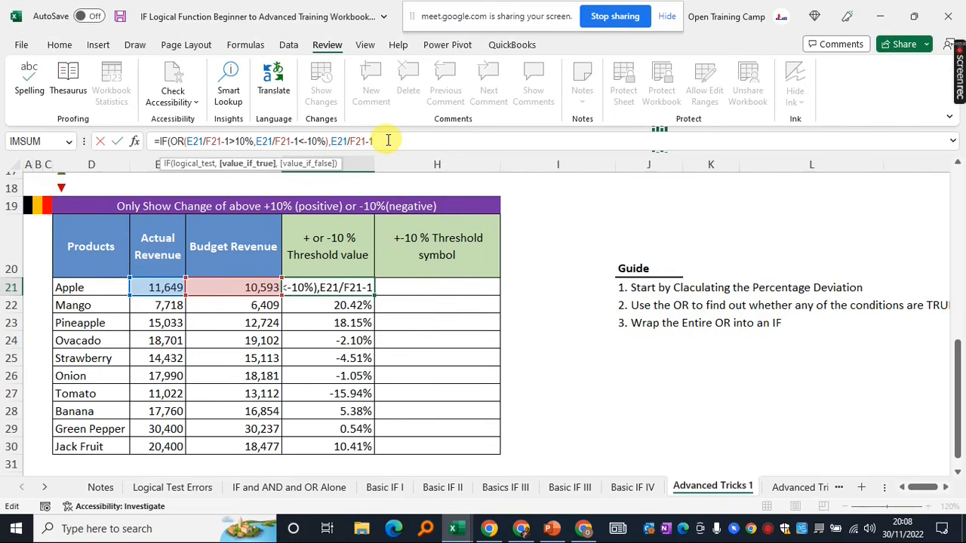
{"action": "type", "text": ","}
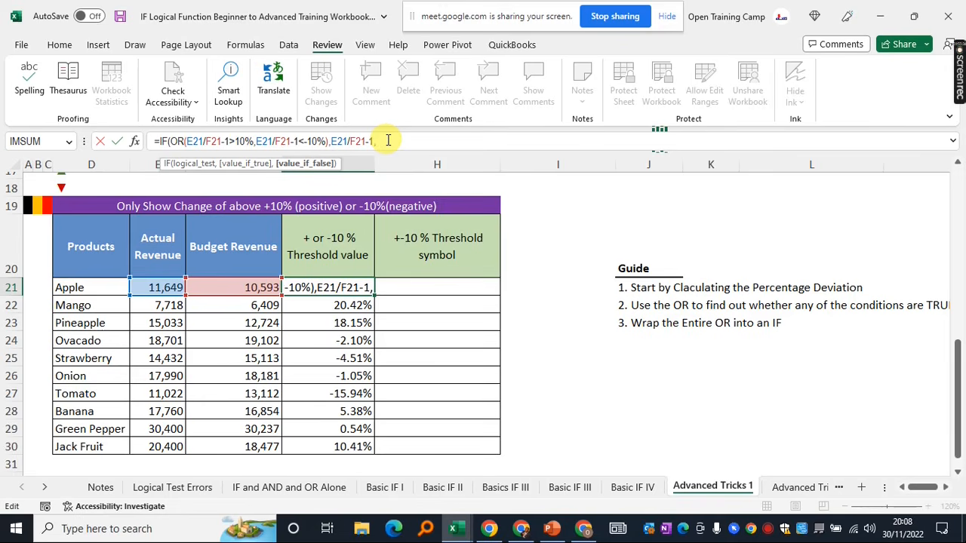
{"action": "type", "text": "\"\")"}
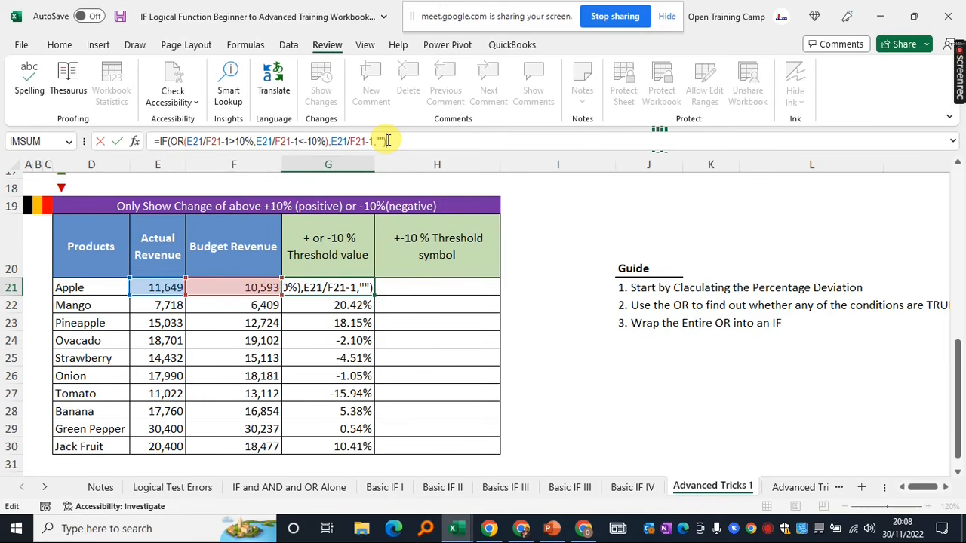
{"action": "key", "text": "Return"}
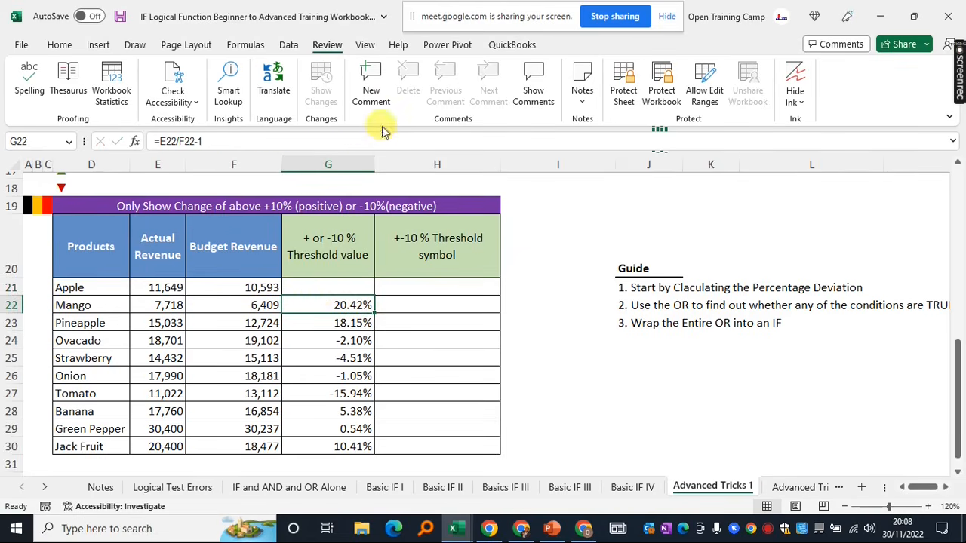
{"action": "left_click", "coordinate": [314, 287]}
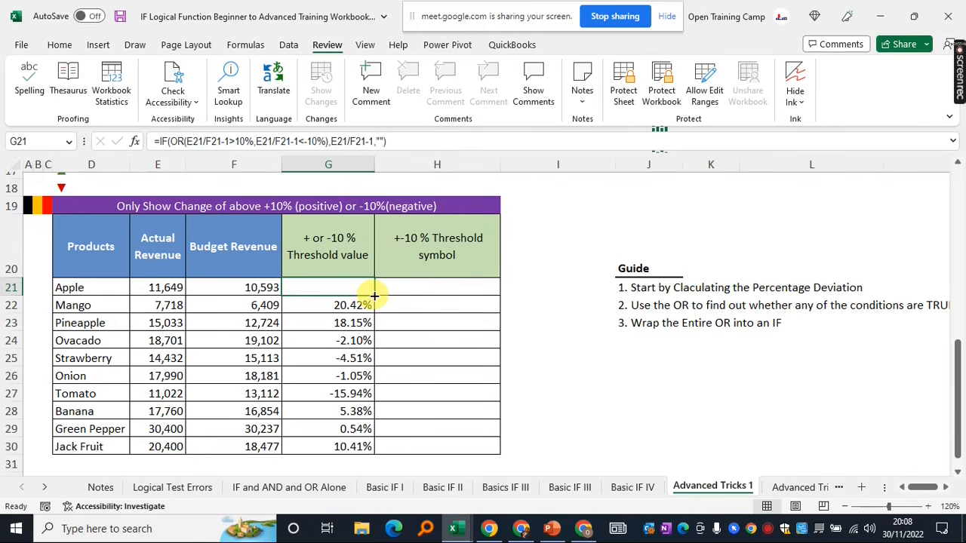
{"action": "left_click", "coordinate": [411, 140]}
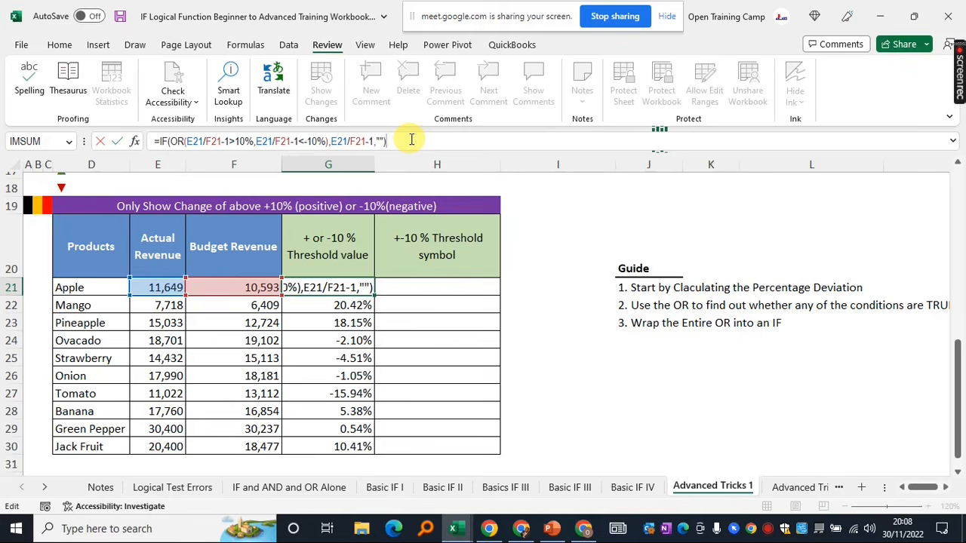
{"action": "key", "text": "Return"}
Fill the IF(OR) formula down to G30 and check the G22, Tomato and blank G24 results
{"action": "left_click", "coordinate": [345, 287]}
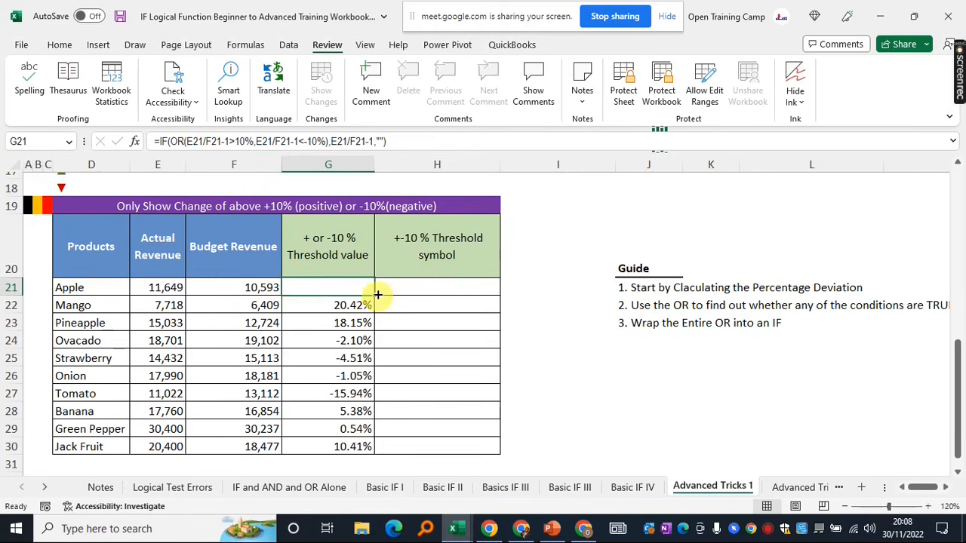
{"action": "left_click_drag", "start_coordinate": [373, 295], "coordinate": [370, 456]}
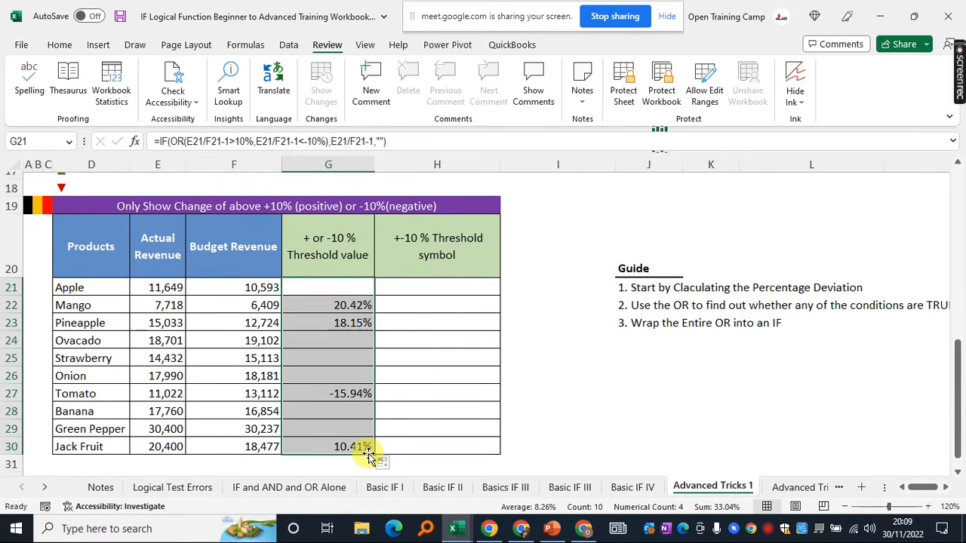
{"action": "left_click", "coordinate": [458, 373]}
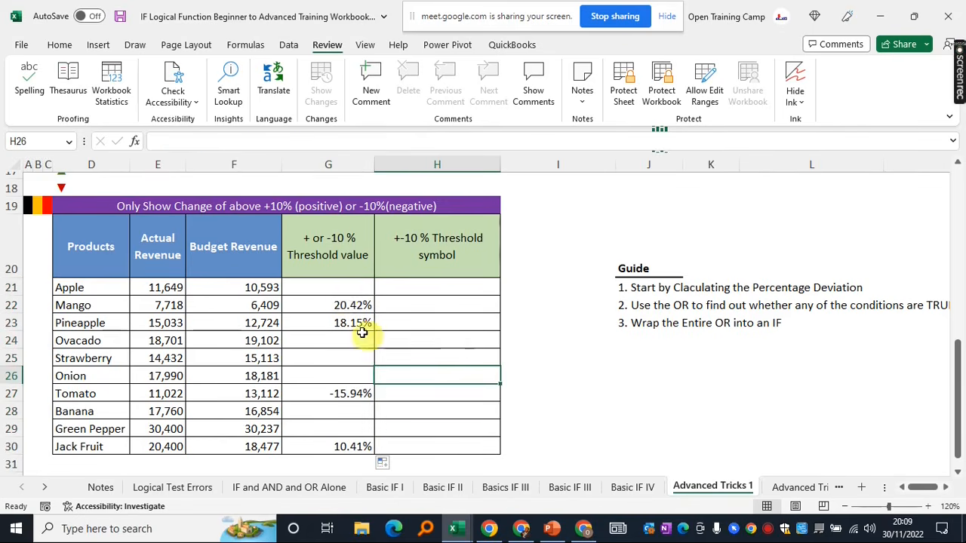
{"action": "left_click", "coordinate": [325, 303]}
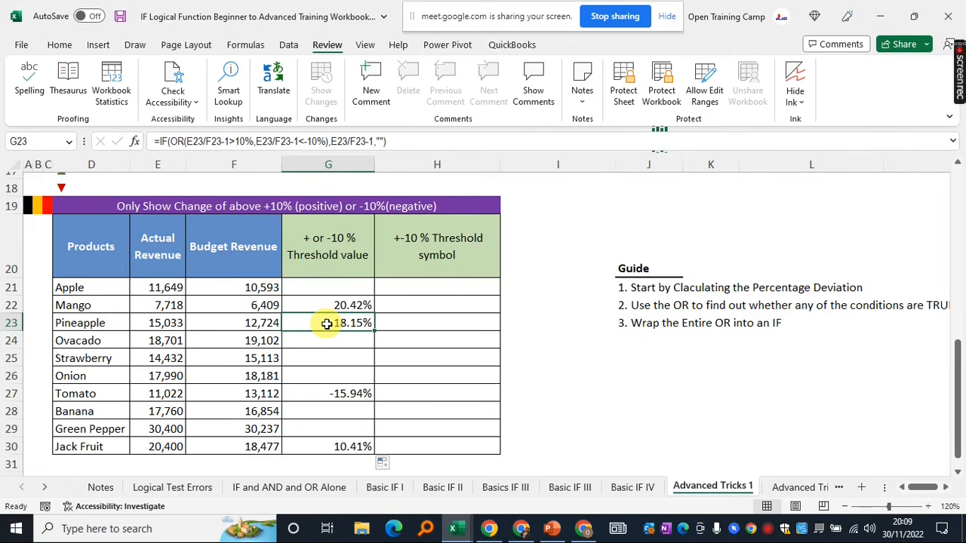
{"action": "left_click", "coordinate": [319, 394]}
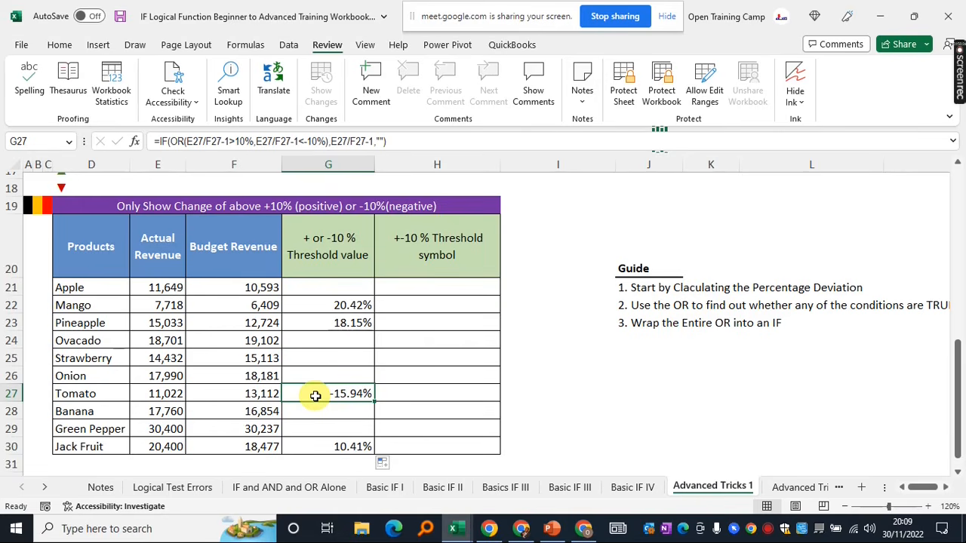
{"action": "left_click", "coordinate": [330, 340]}
Review G21's formula and the G21:G30 results, then move to H21
{"action": "left_click_drag", "start_coordinate": [325, 287], "coordinate": [325, 447]}
{"action": "left_click", "coordinate": [332, 287]}
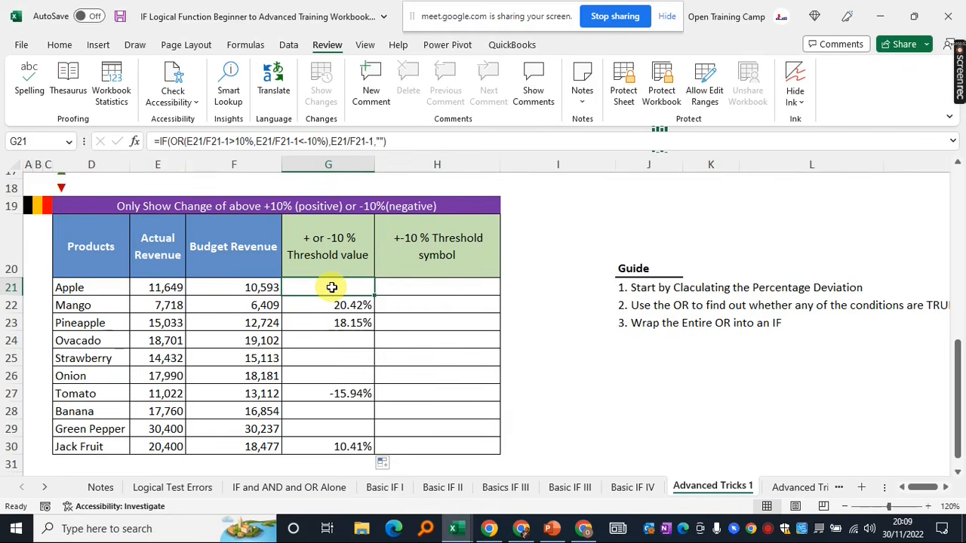
{"action": "left_click", "coordinate": [398, 142]}
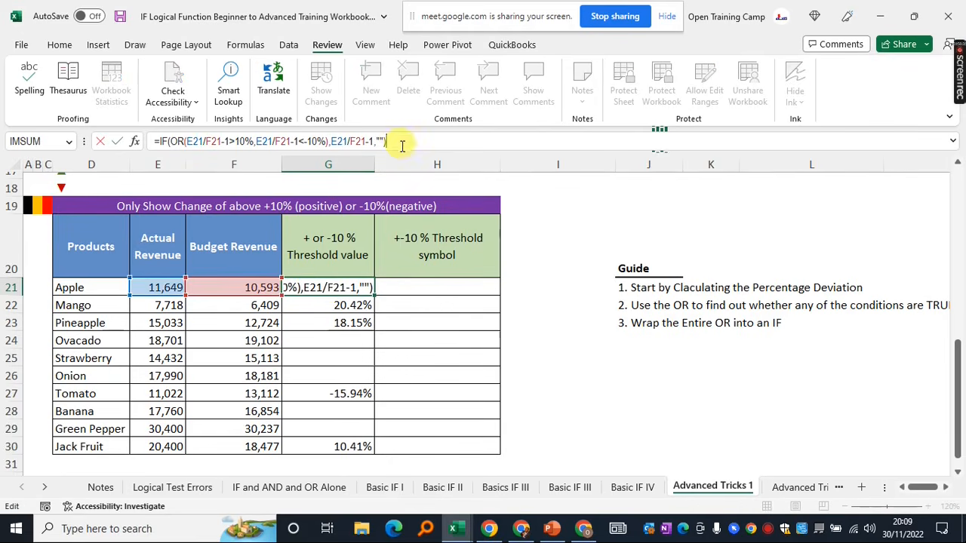
{"action": "key", "text": "Escape"}
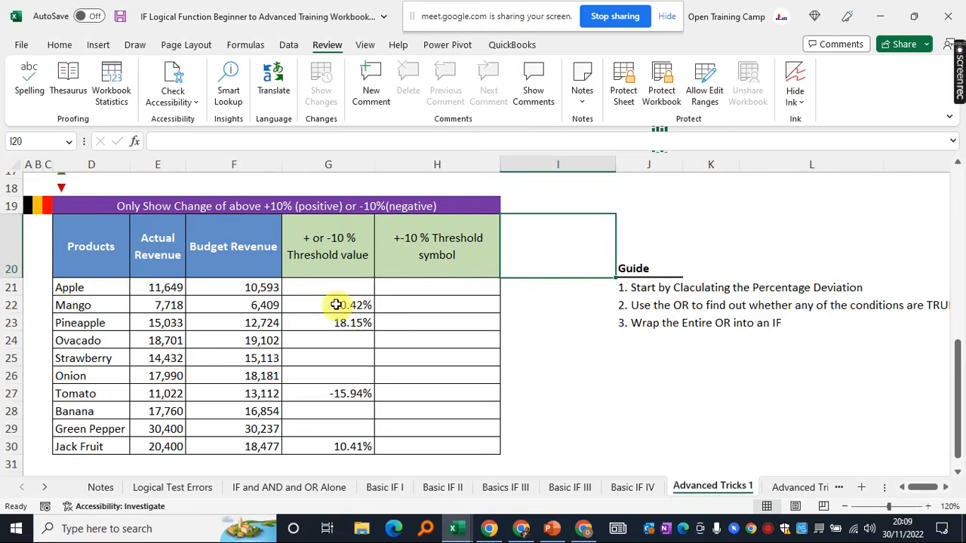
{"action": "left_click_drag", "start_coordinate": [337, 296], "coordinate": [333, 453]}
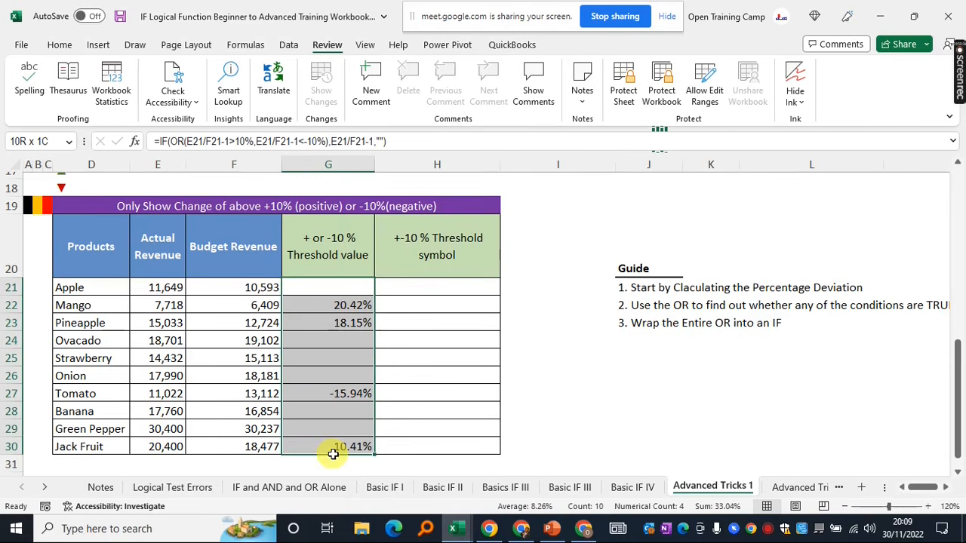
{"action": "left_click", "coordinate": [338, 304]}
{"action": "left_click_drag", "start_coordinate": [338, 291], "coordinate": [340, 450]}
{"action": "left_click", "coordinate": [423, 287]}
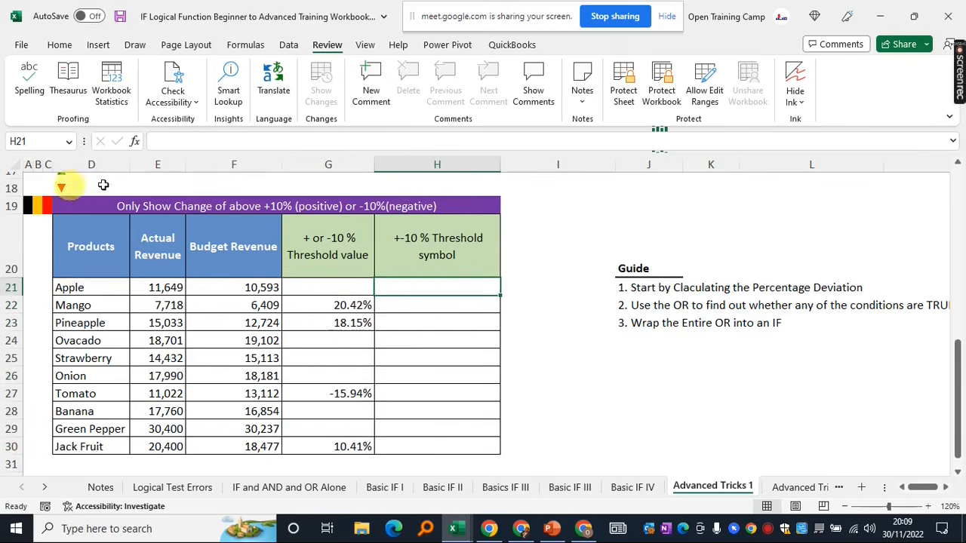
{"action": "scroll", "coordinate": [710, 275], "scroll_direction": "up", "scroll_amount": 1}
{"action": "left_click_drag", "start_coordinate": [75, 222], "coordinate": [70, 236]}
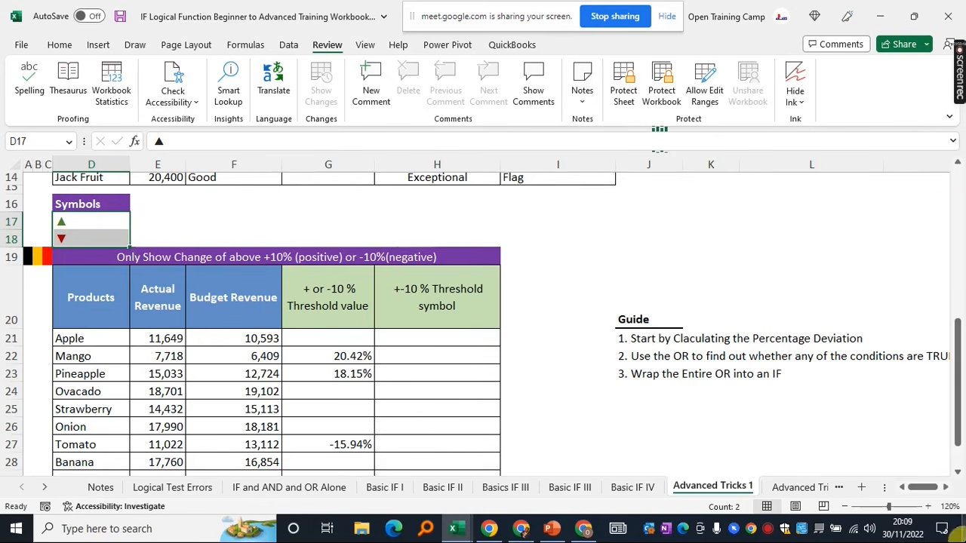
{"action": "left_click", "coordinate": [98, 45]}
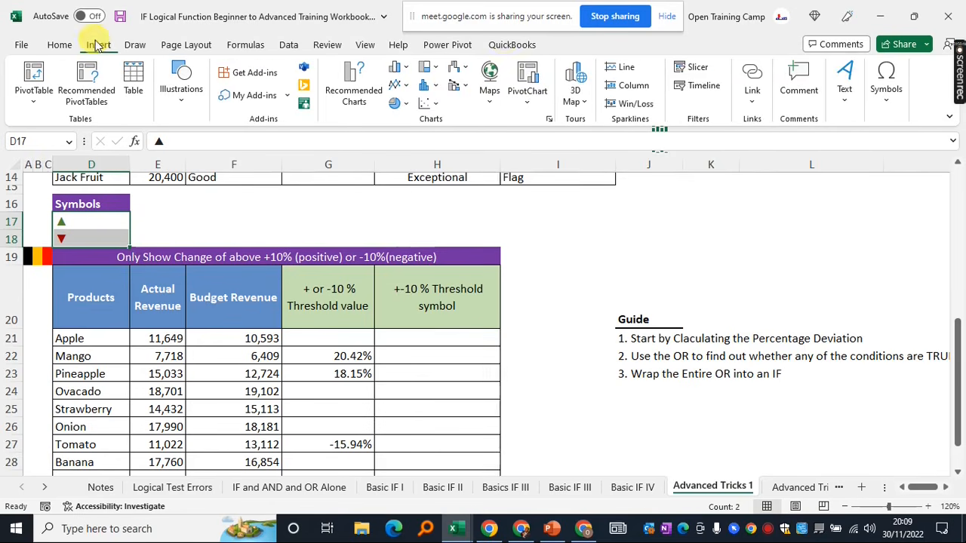
{"action": "left_click", "coordinate": [889, 105]}
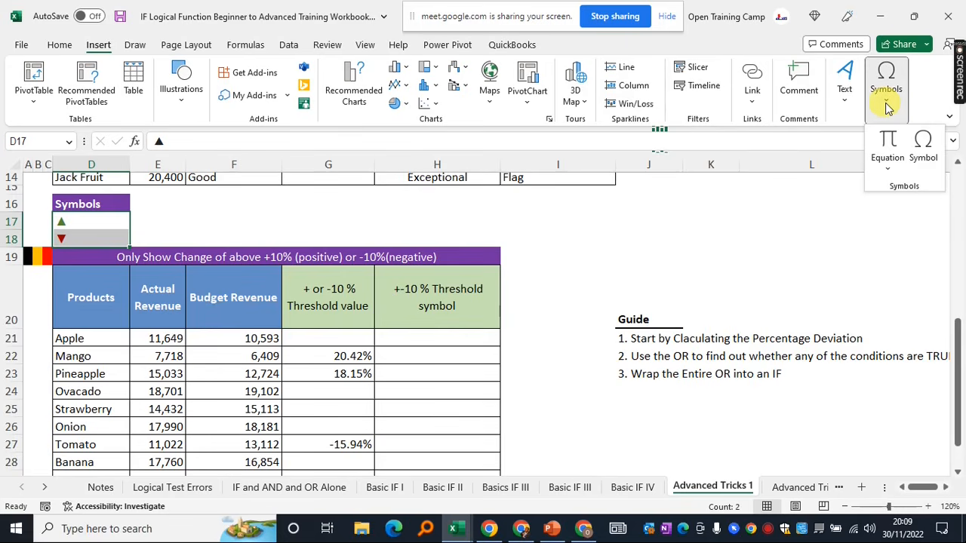
{"action": "left_click", "coordinate": [928, 151]}
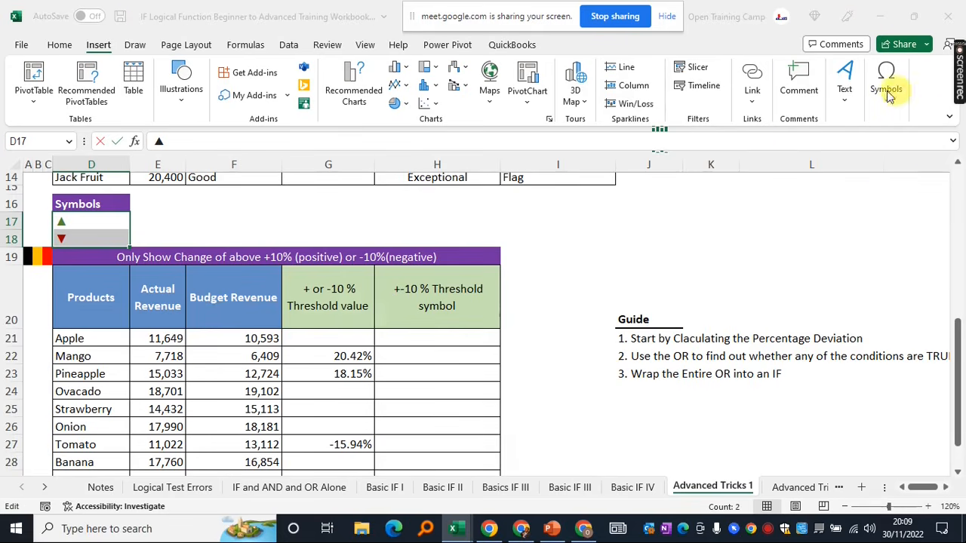
{"action": "left_click_drag", "start_coordinate": [483, 96], "coordinate": [689, 108]}
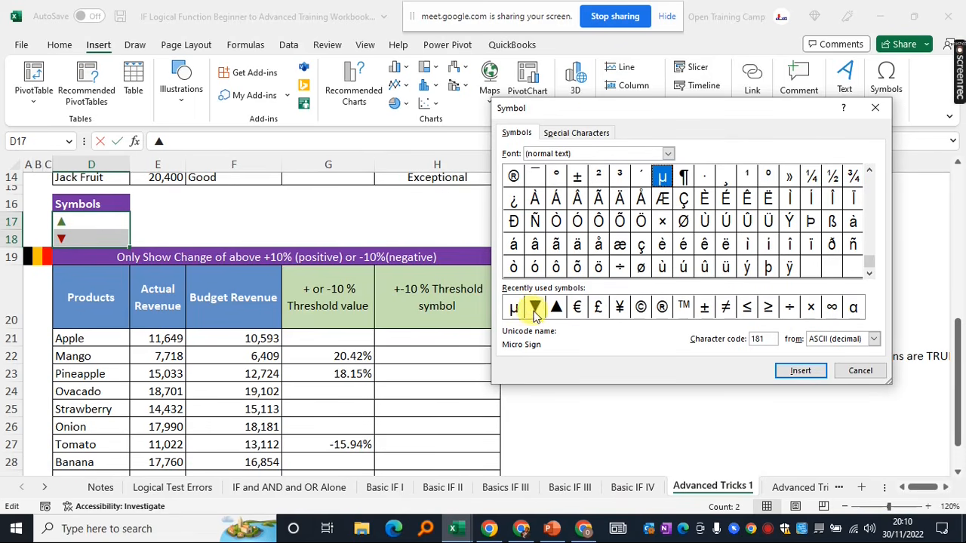
{"action": "left_click_drag", "start_coordinate": [599, 108], "coordinate": [594, 75]}
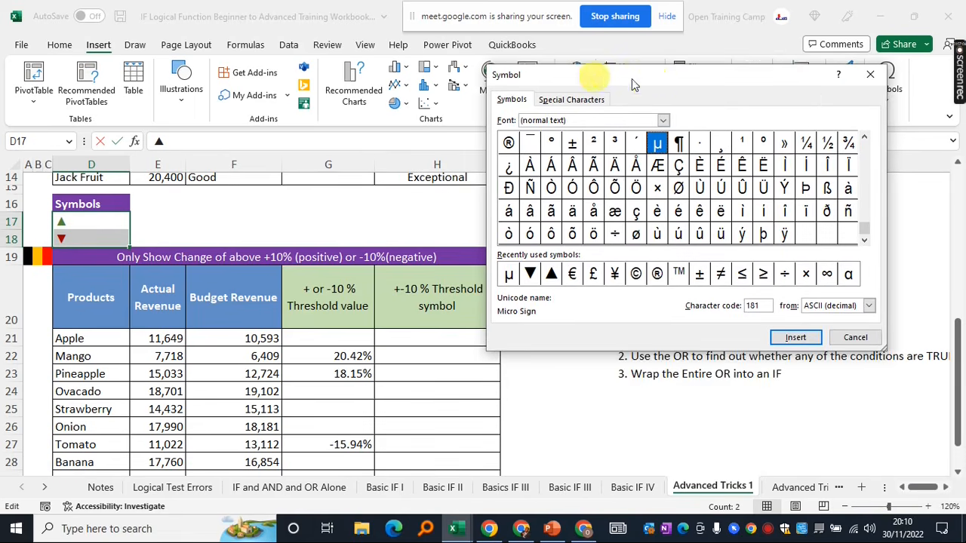
{"action": "left_click", "coordinate": [852, 337]}
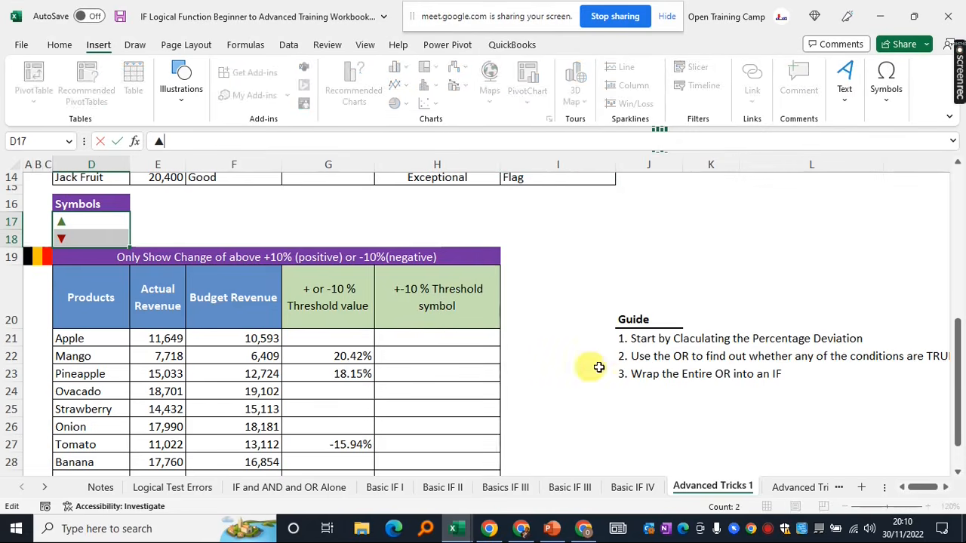
{"action": "left_click", "coordinate": [554, 302]}
{"action": "left_click", "coordinate": [337, 356]}
{"action": "left_click", "coordinate": [330, 337]}
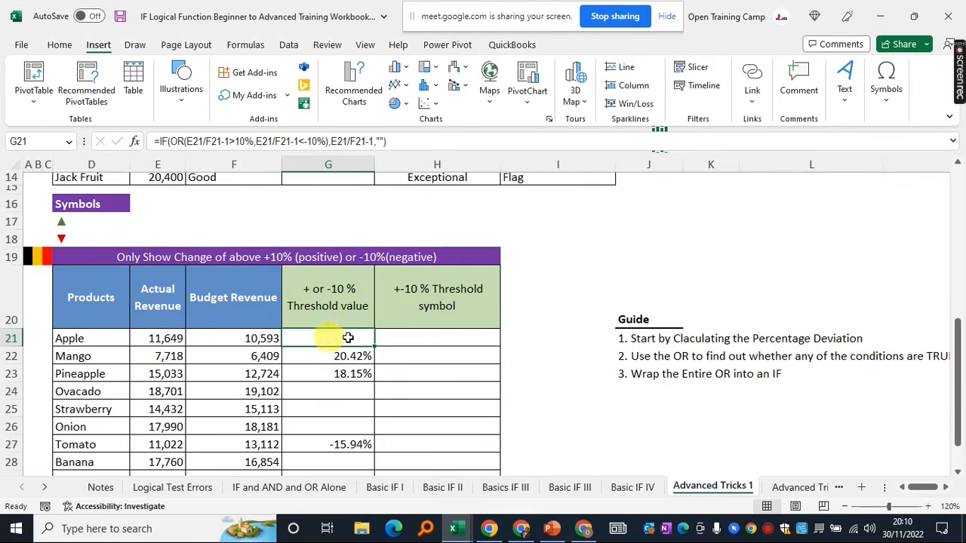
{"action": "left_click", "coordinate": [397, 340]}
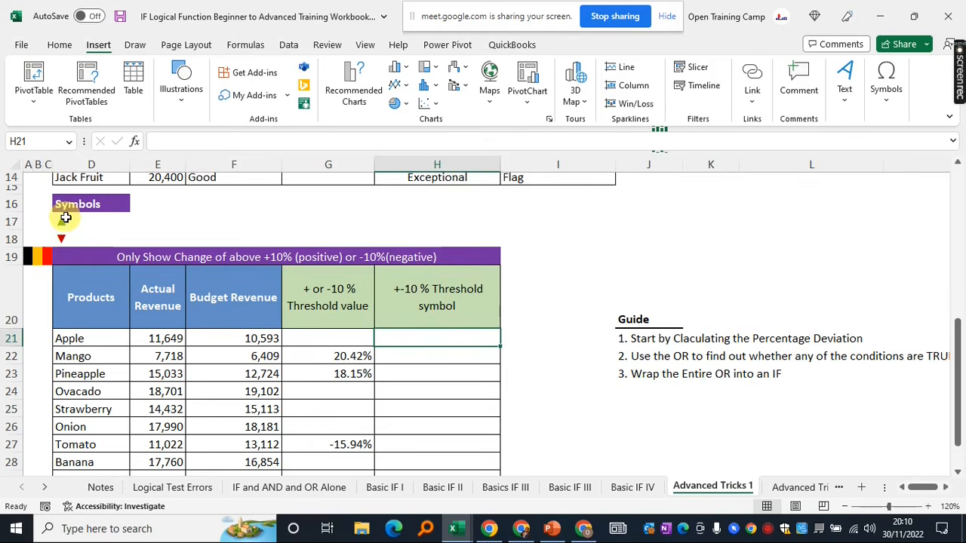
{"action": "left_click", "coordinate": [62, 221]}
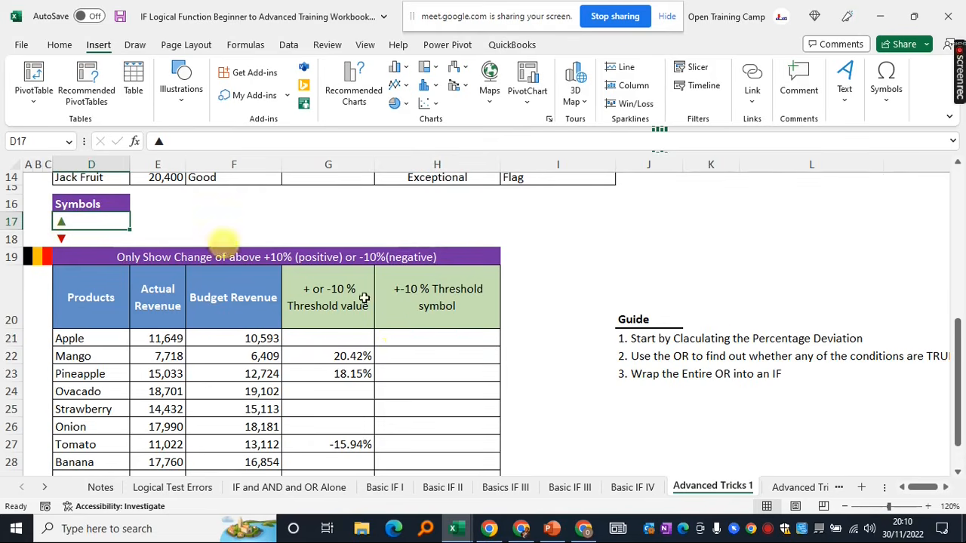
{"action": "left_click", "coordinate": [400, 339]}
{"action": "left_click_drag", "start_coordinate": [66, 261], "coordinate": [416, 441]}
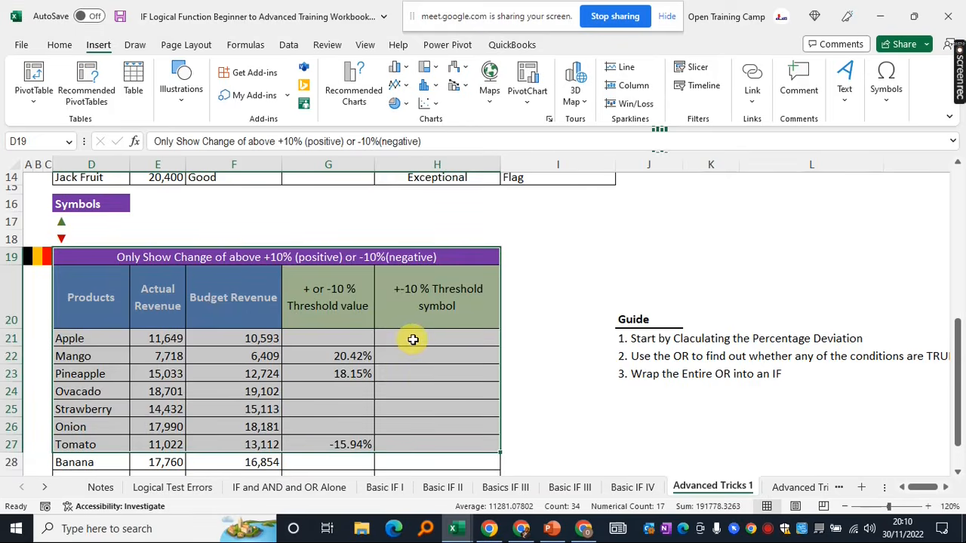
{"action": "left_click", "coordinate": [648, 239]}
{"action": "scroll", "coordinate": [561, 261], "scroll_direction": "up", "scroll_amount": 2}
{"action": "scroll", "coordinate": [567, 261], "scroll_direction": "down", "scroll_amount": 2}
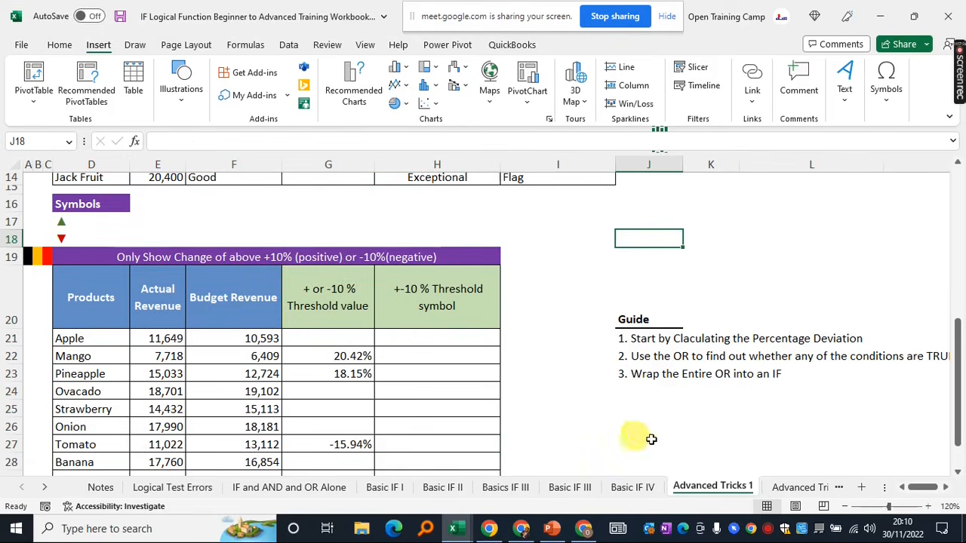
{"action": "left_click", "coordinate": [796, 487]}
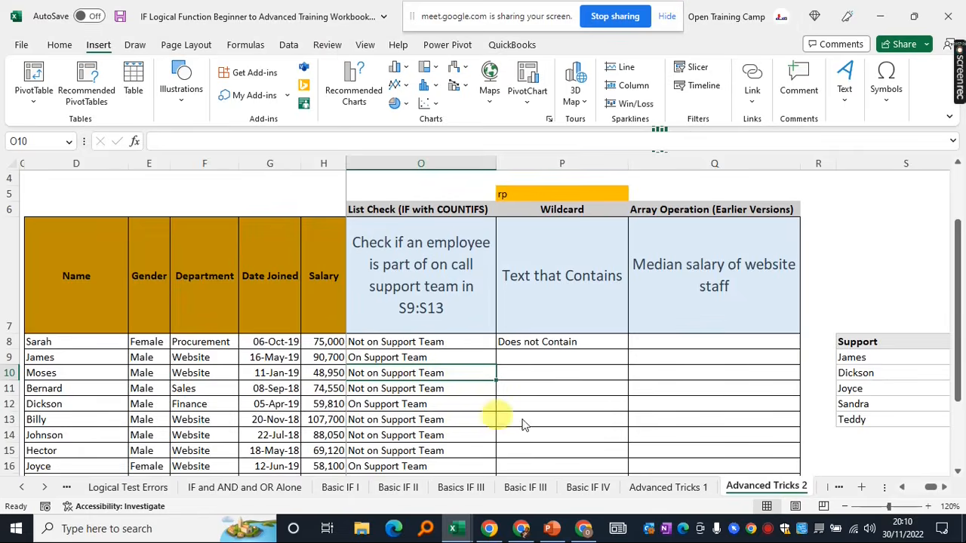
{"action": "left_click", "coordinate": [613, 362]}
{"action": "left_click_drag", "start_coordinate": [930, 487], "coordinate": [911, 492]}
{"action": "left_click", "coordinate": [408, 387]}
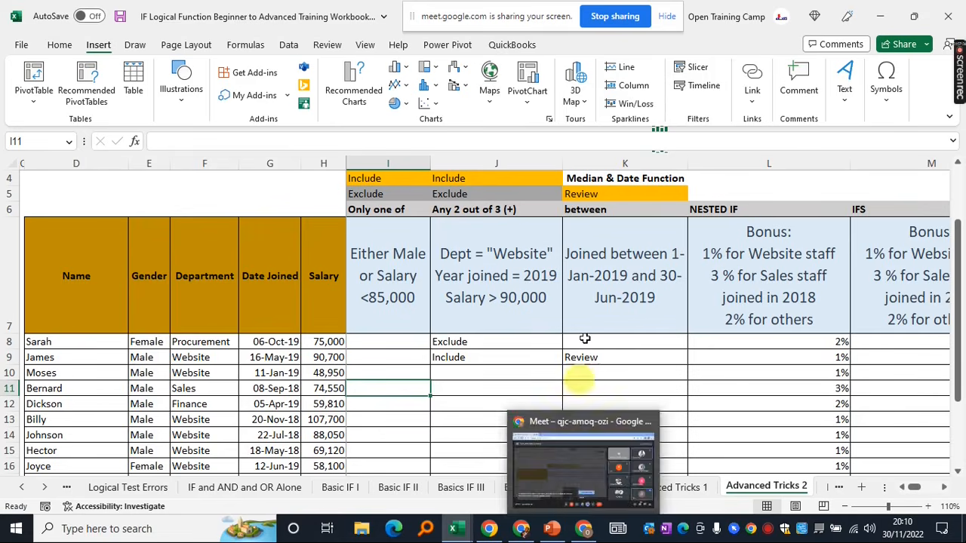
{"action": "left_click", "coordinate": [505, 317]}
{"action": "left_click", "coordinate": [395, 276]}
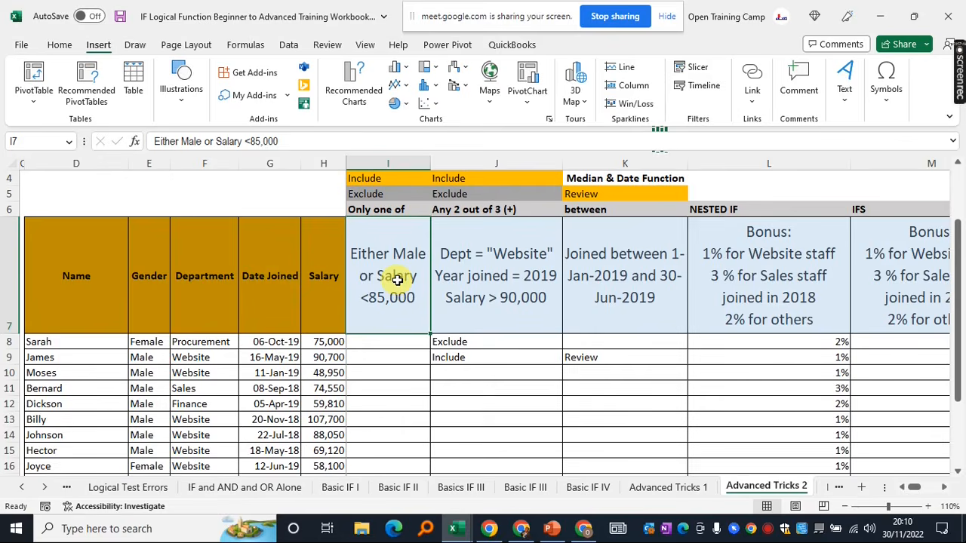
{"action": "left_click", "coordinate": [656, 487]}
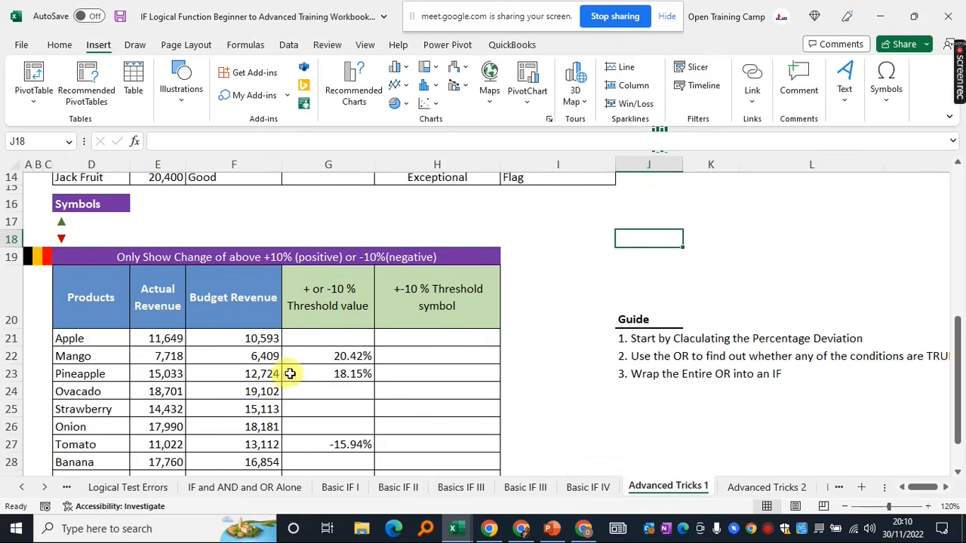
{"action": "left_click", "coordinate": [313, 341]}
{"action": "scroll", "coordinate": [405, 323], "scroll_direction": "up", "scroll_amount": 5}
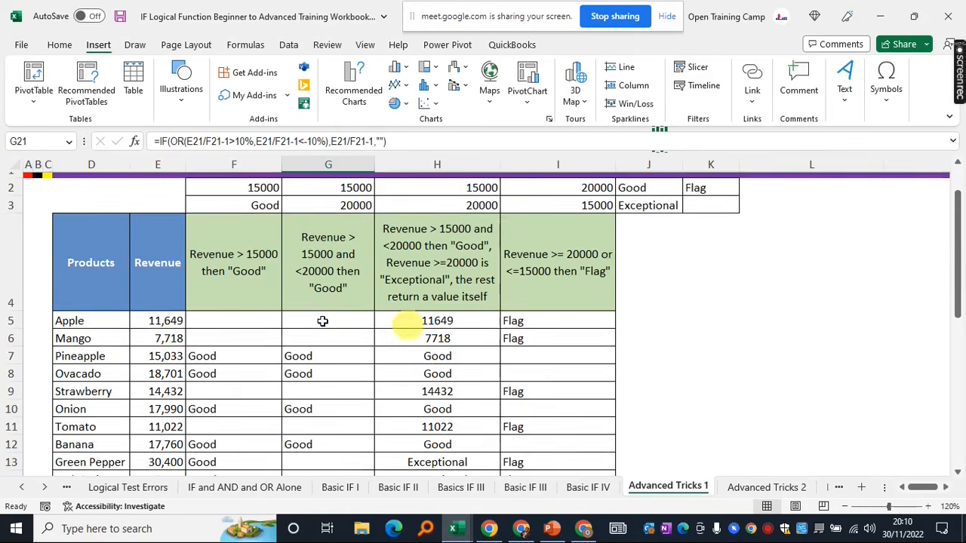
{"action": "left_click", "coordinate": [125, 325]}
{"action": "left_click_drag", "start_coordinate": [125, 324], "coordinate": [166, 394]}
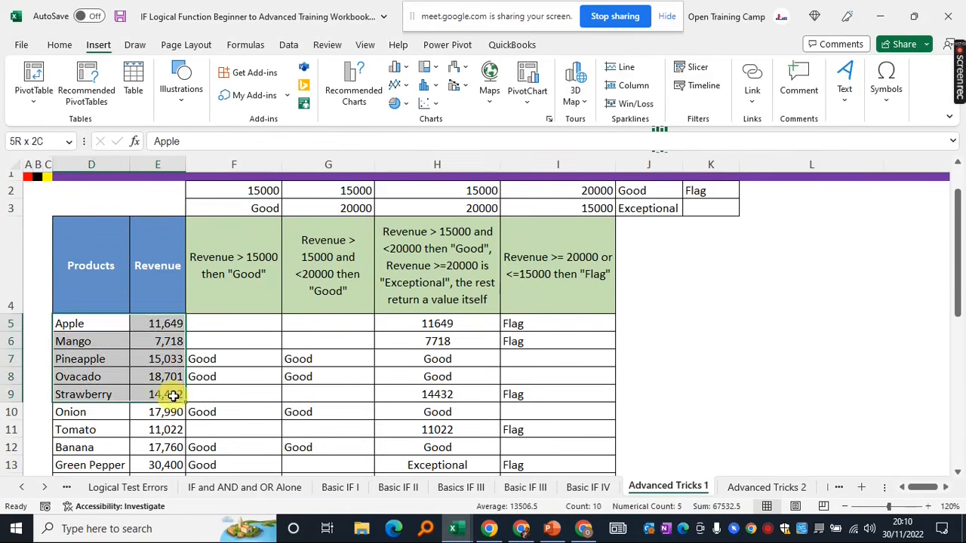
{"action": "left_click", "coordinate": [232, 321]}
{"action": "left_click", "coordinate": [337, 326]}
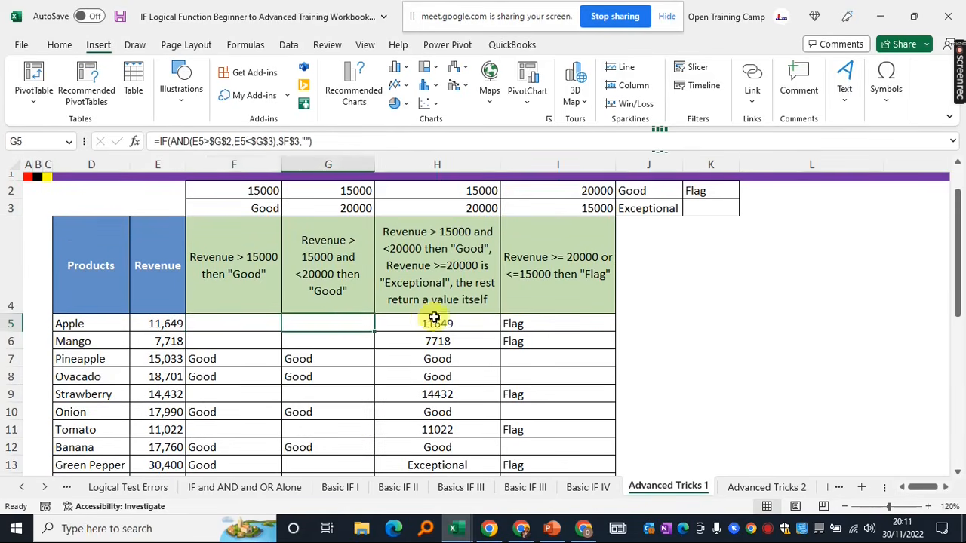
{"action": "left_click", "coordinate": [434, 321]}
{"action": "scroll", "coordinate": [302, 346], "scroll_direction": "up", "scroll_amount": 1}
{"action": "scroll", "coordinate": [302, 347], "scroll_direction": "down", "scroll_amount": 1}
{"action": "scroll", "coordinate": [302, 347], "scroll_direction": "down", "scroll_amount": 1}
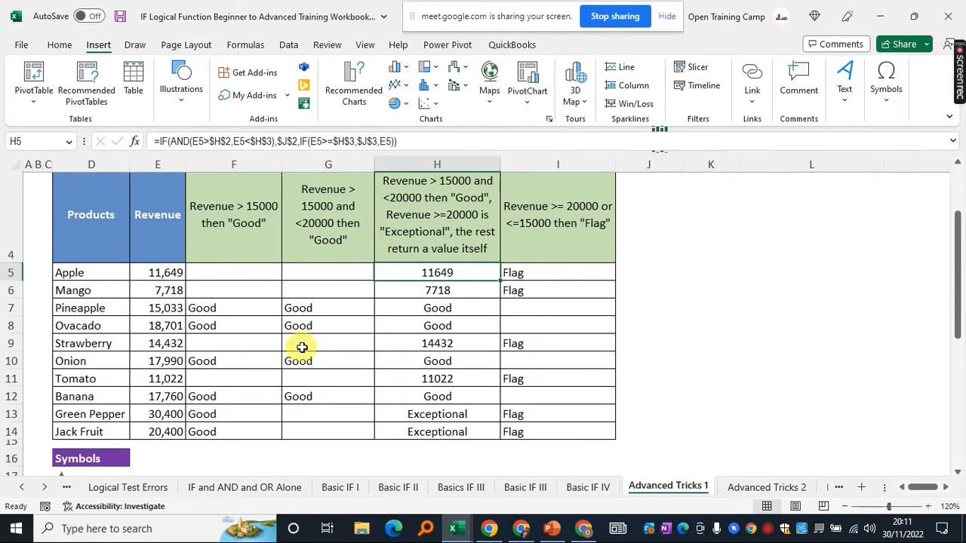
{"action": "left_click_drag", "start_coordinate": [70, 272], "coordinate": [522, 415]}
{"action": "left_click", "coordinate": [327, 358]}
{"action": "scroll", "coordinate": [328, 355], "scroll_direction": "down", "scroll_amount": 2}
{"action": "scroll", "coordinate": [328, 354], "scroll_direction": "down", "scroll_amount": 2}
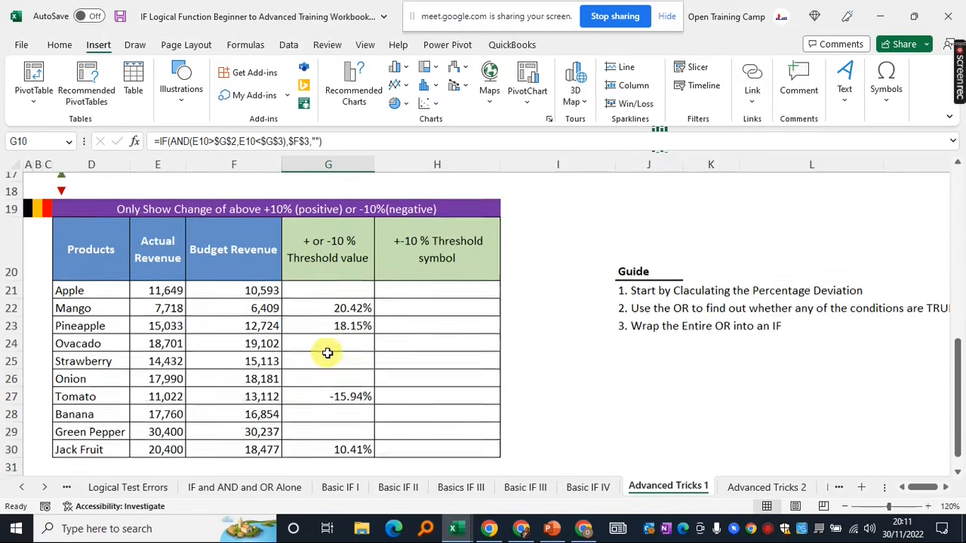
{"action": "scroll", "coordinate": [556, 330], "scroll_direction": "up", "scroll_amount": 1}
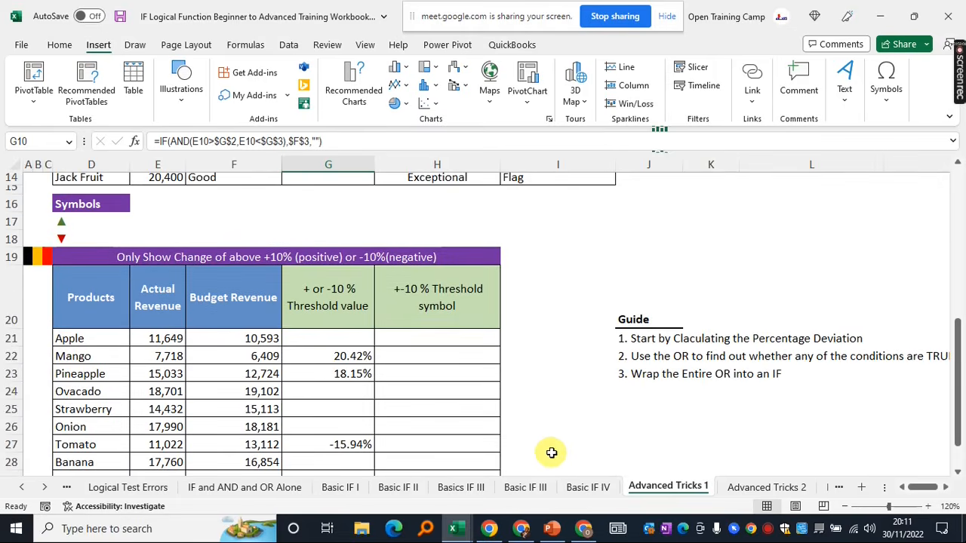
{"action": "scroll", "coordinate": [546, 372], "scroll_direction": "up", "scroll_amount": 3}
{"action": "scroll", "coordinate": [546, 372], "scroll_direction": "up", "scroll_amount": 2}
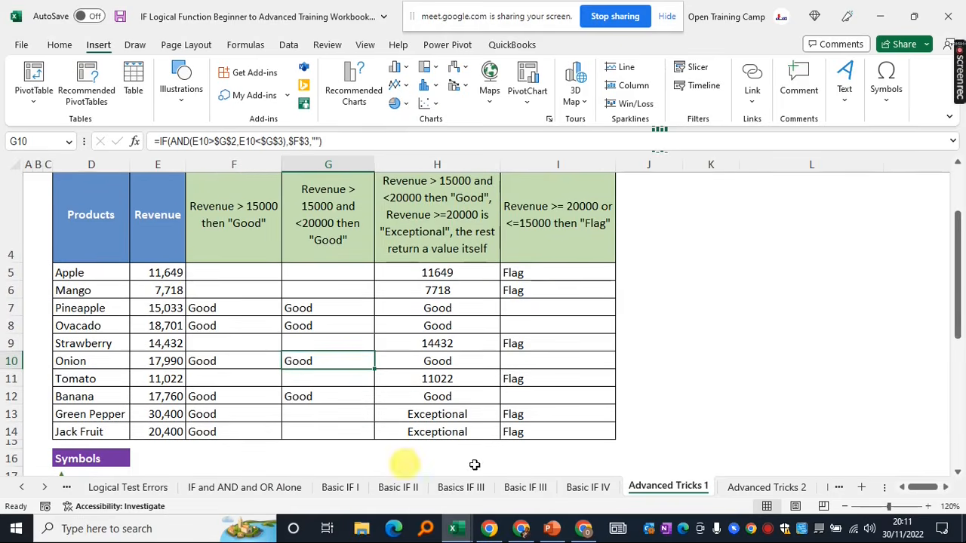
{"action": "left_click", "coordinate": [583, 487]}
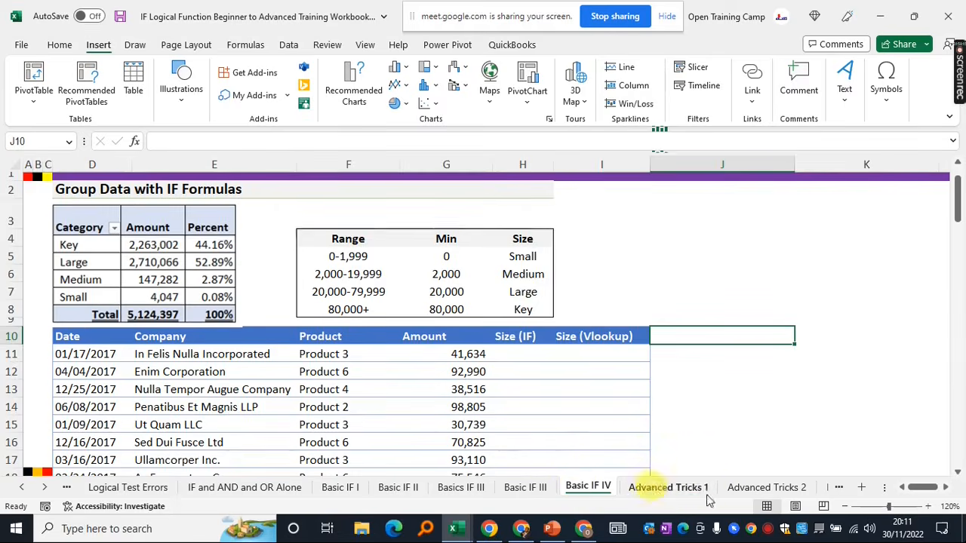
{"action": "left_click", "coordinate": [674, 486]}
{"action": "left_click", "coordinate": [532, 487]}
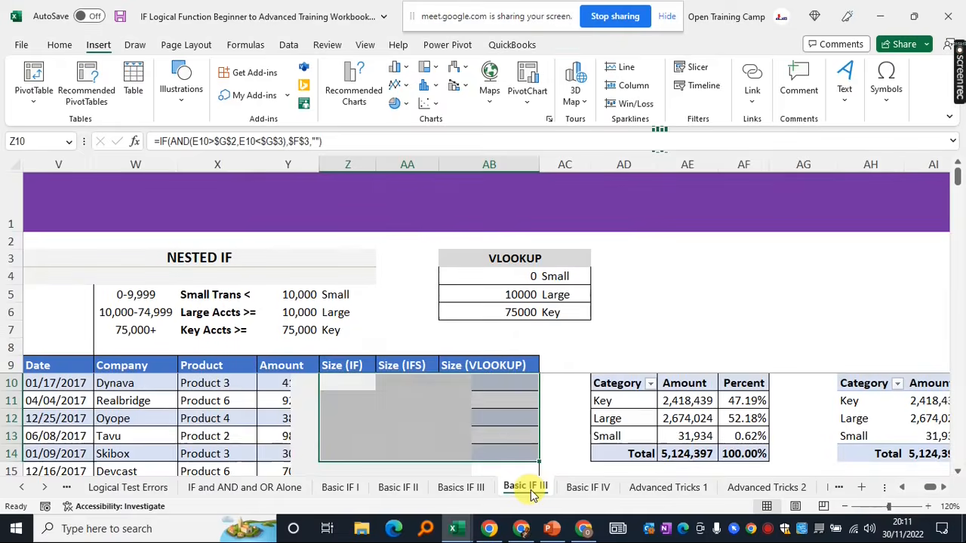
{"action": "left_click", "coordinate": [687, 487]}
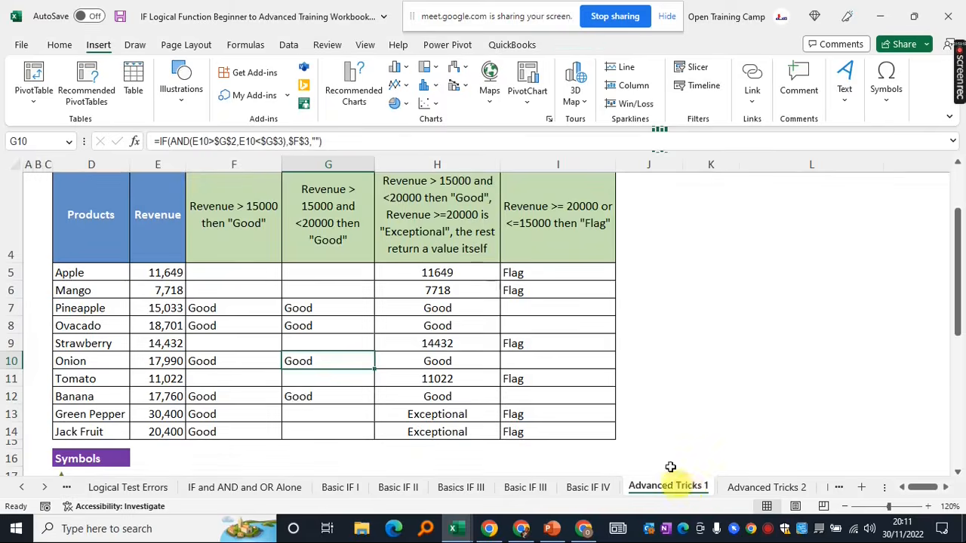
{"action": "left_click", "coordinate": [708, 339]}
{"action": "scroll", "coordinate": [707, 339], "scroll_direction": "up", "scroll_amount": 1}
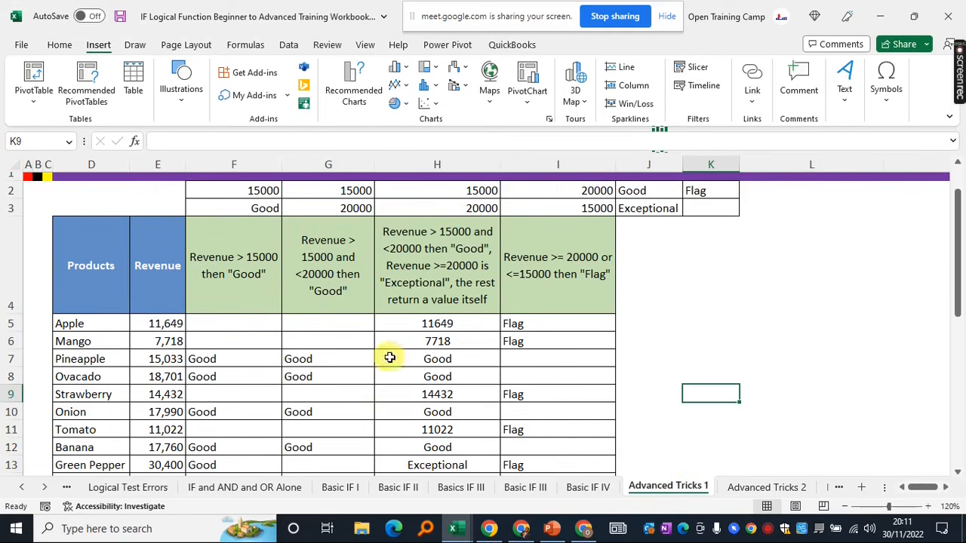
{"action": "scroll", "coordinate": [390, 358], "scroll_direction": "up", "scroll_amount": 1}
{"action": "scroll", "coordinate": [389, 358], "scroll_direction": "down", "scroll_amount": 2}
{"action": "scroll", "coordinate": [390, 357], "scroll_direction": "down", "scroll_amount": 4}
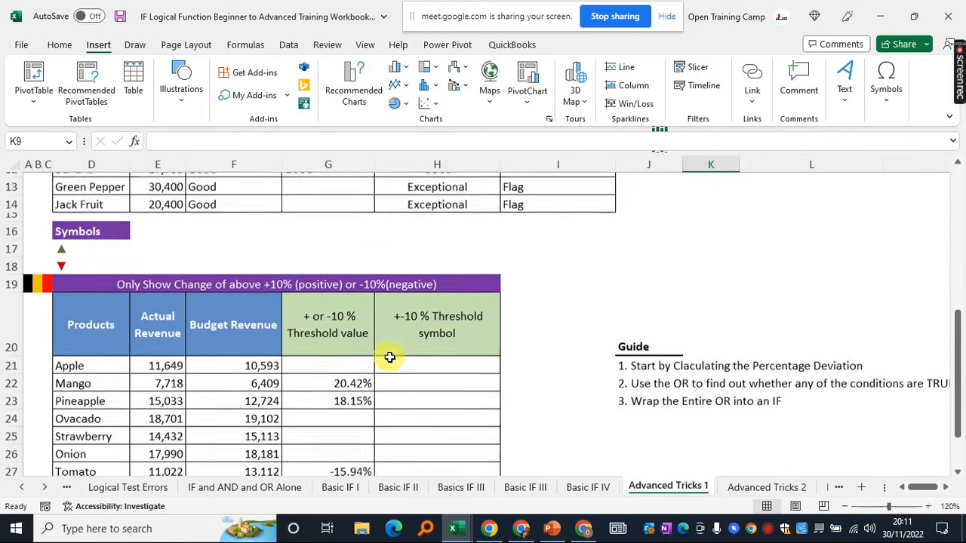
{"action": "left_click", "coordinate": [150, 287]}
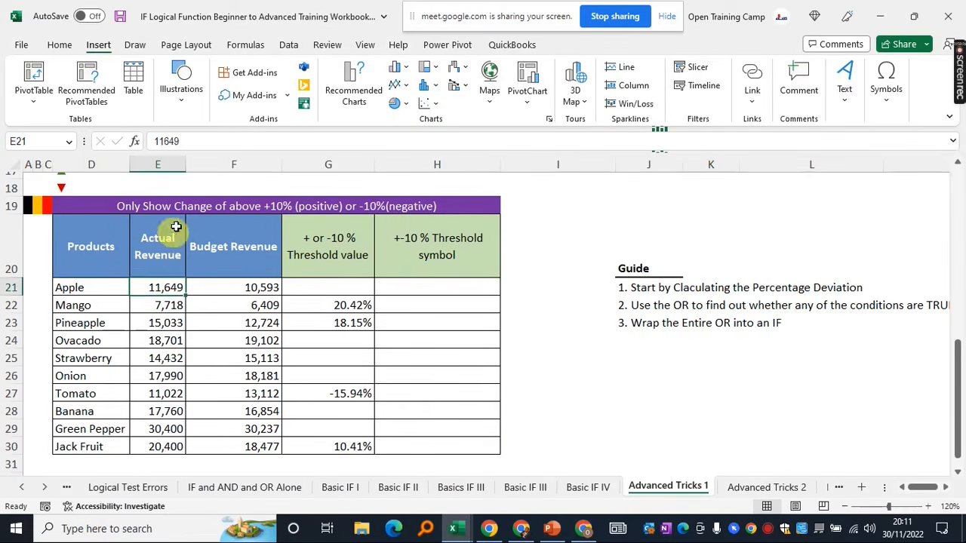
{"action": "left_click_drag", "start_coordinate": [164, 252], "coordinate": [158, 429]}
{"action": "left_click_drag", "start_coordinate": [238, 241], "coordinate": [232, 446]}
{"action": "left_click", "coordinate": [587, 360]}
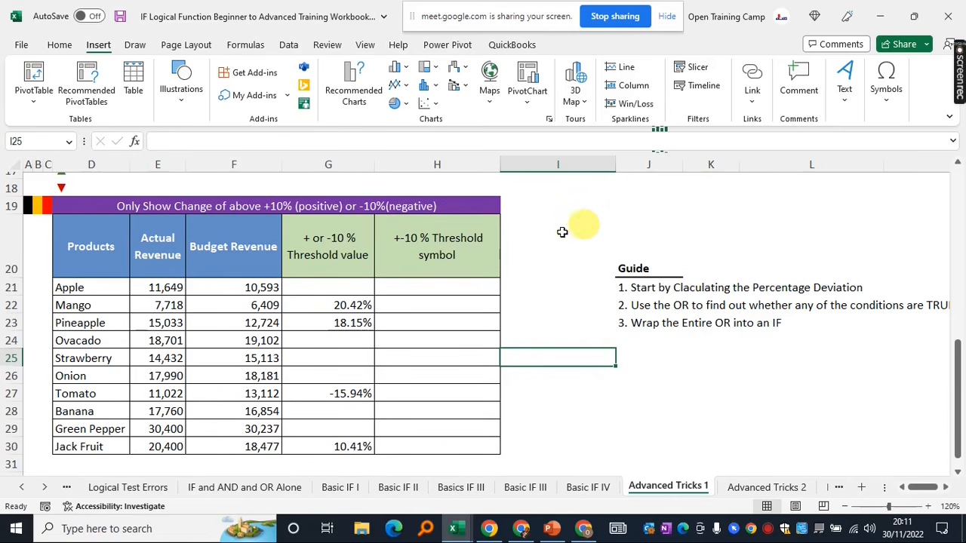
{"action": "left_click_drag", "start_coordinate": [361, 239], "coordinate": [350, 448]}
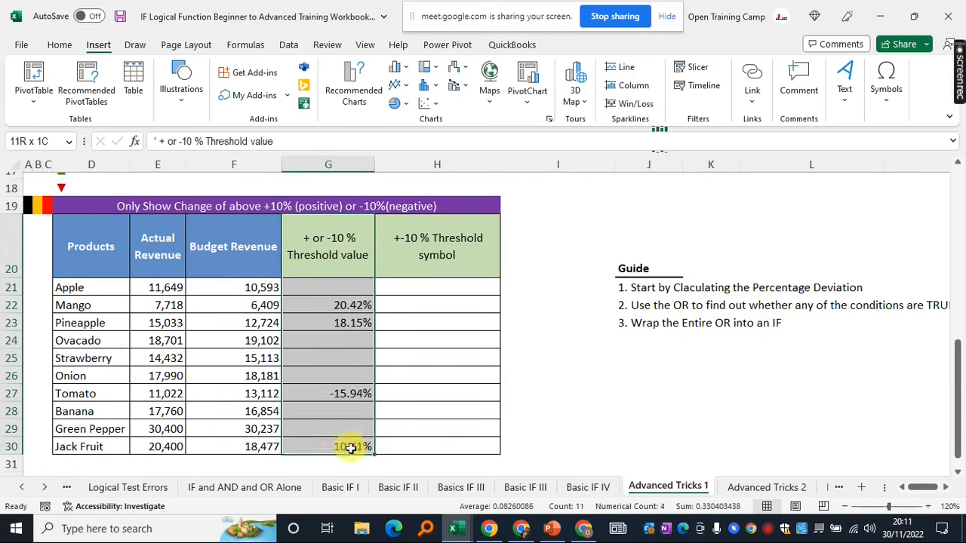
{"action": "left_click", "coordinate": [242, 288]}
{"action": "left_click", "coordinate": [314, 289]}
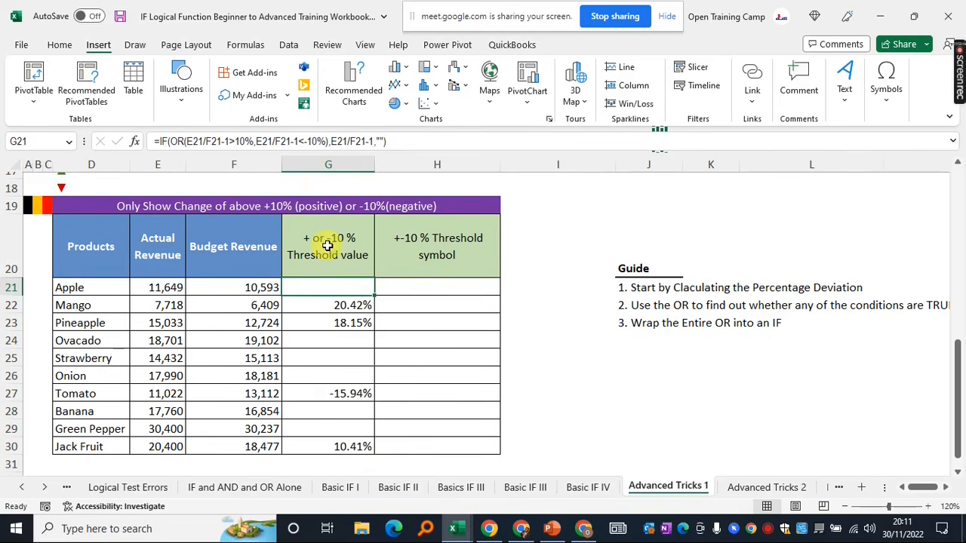
{"action": "left_click_drag", "start_coordinate": [329, 240], "coordinate": [330, 319]}
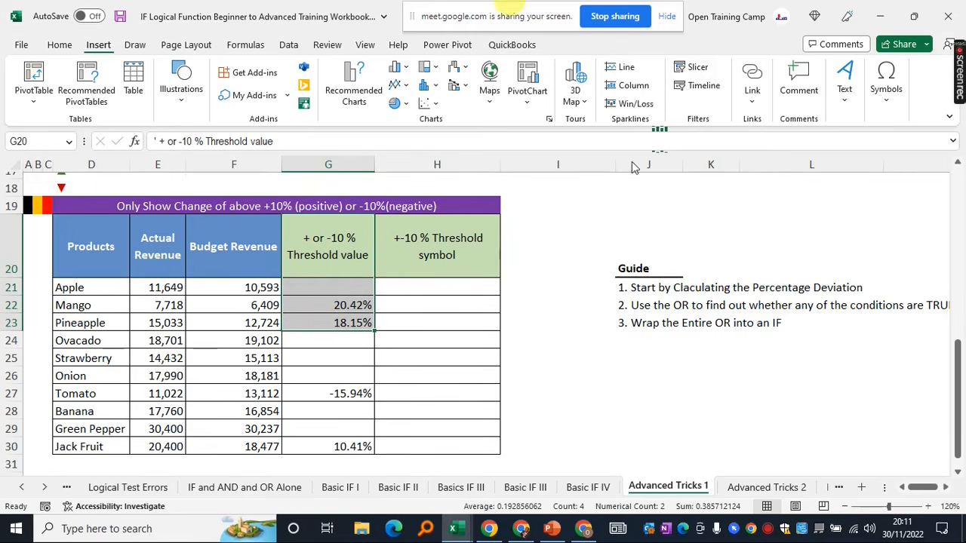
{"action": "left_click", "coordinate": [579, 217]}
{"action": "left_click", "coordinate": [644, 218]}
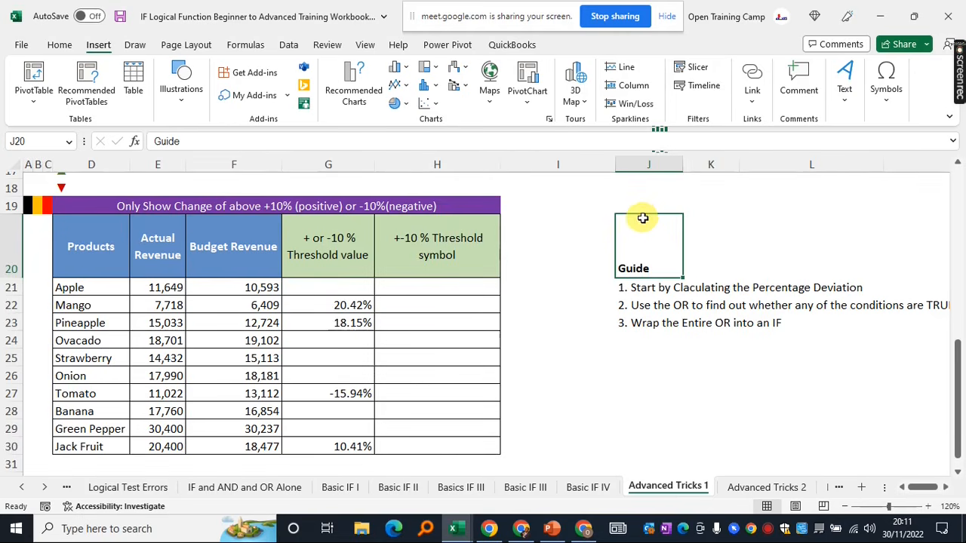
{"action": "left_click", "coordinate": [545, 287]}
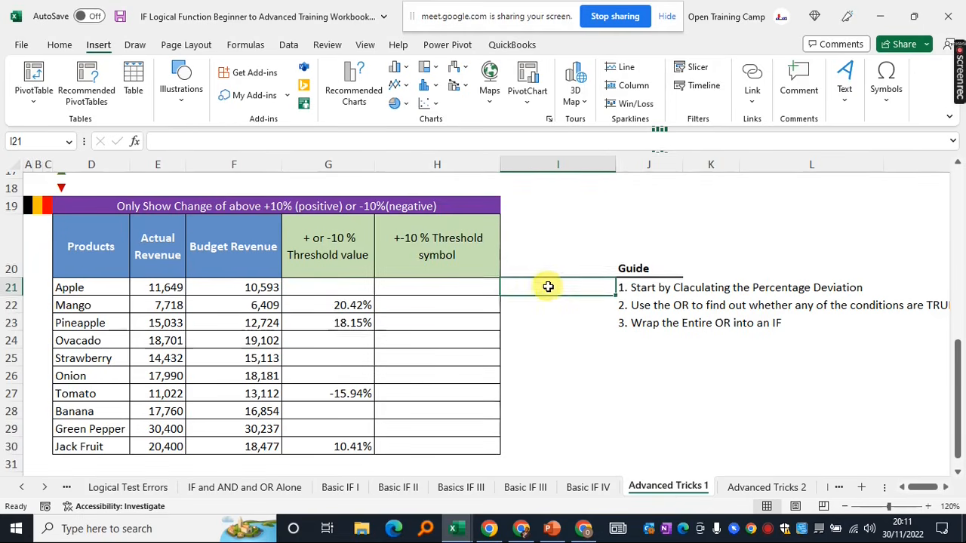
{"action": "scroll", "coordinate": [548, 287], "scroll_direction": "up", "scroll_amount": 1}
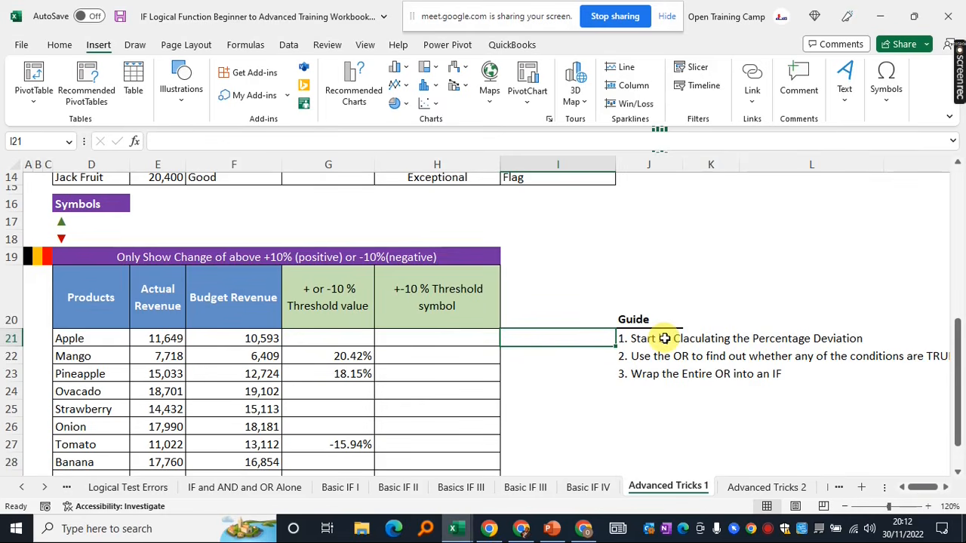
Start H21's symbol formula as =IF(OR(E21/F21-1
{"action": "left_click", "coordinate": [400, 340]}
{"action": "left_click", "coordinate": [557, 309]}
{"action": "left_click", "coordinate": [437, 340]}
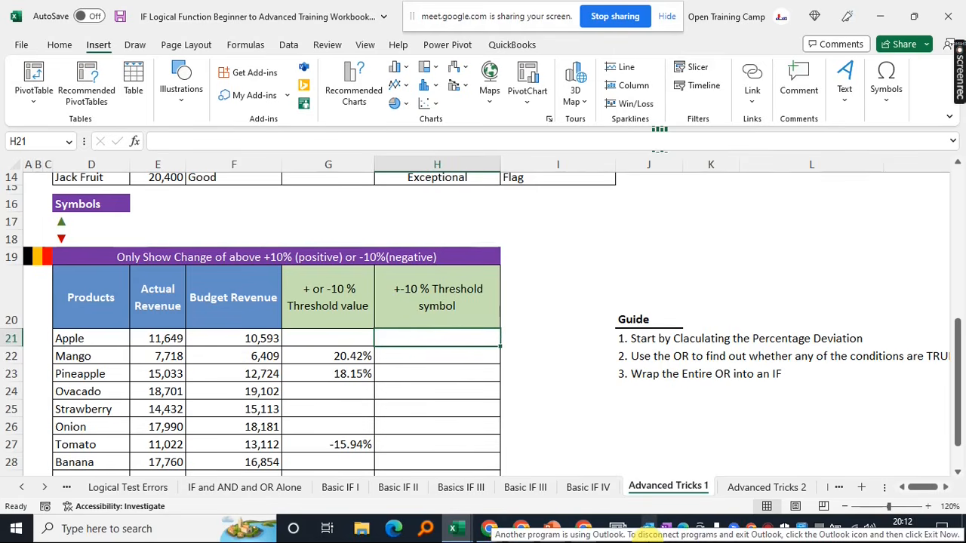
{"action": "type", "text": "=if"}
{"action": "key", "text": "Tab"}
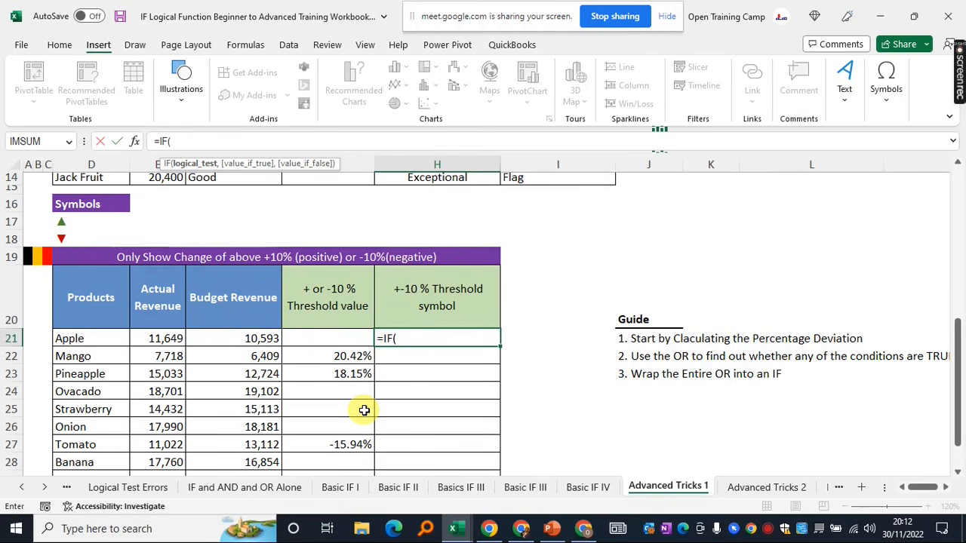
{"action": "type", "text": "or"}
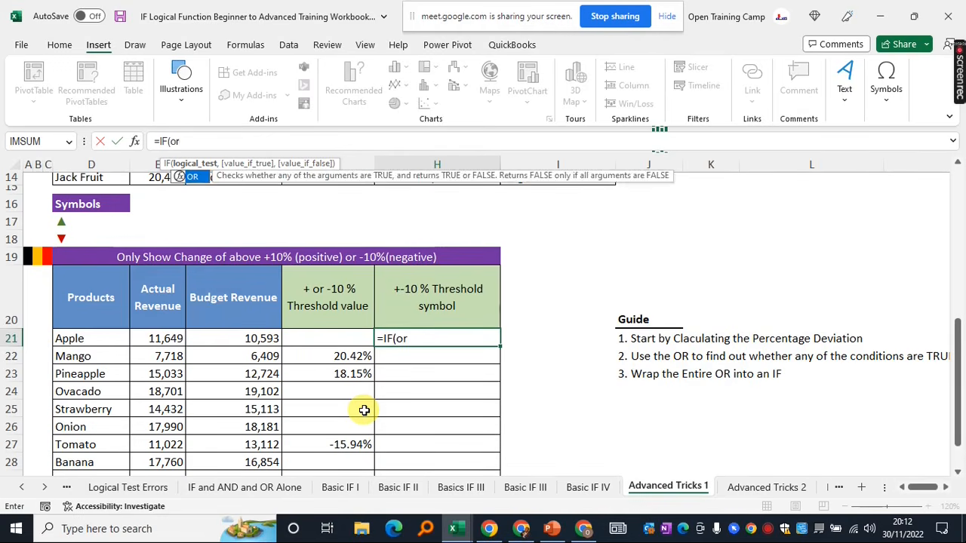
{"action": "key", "text": "Tab"}
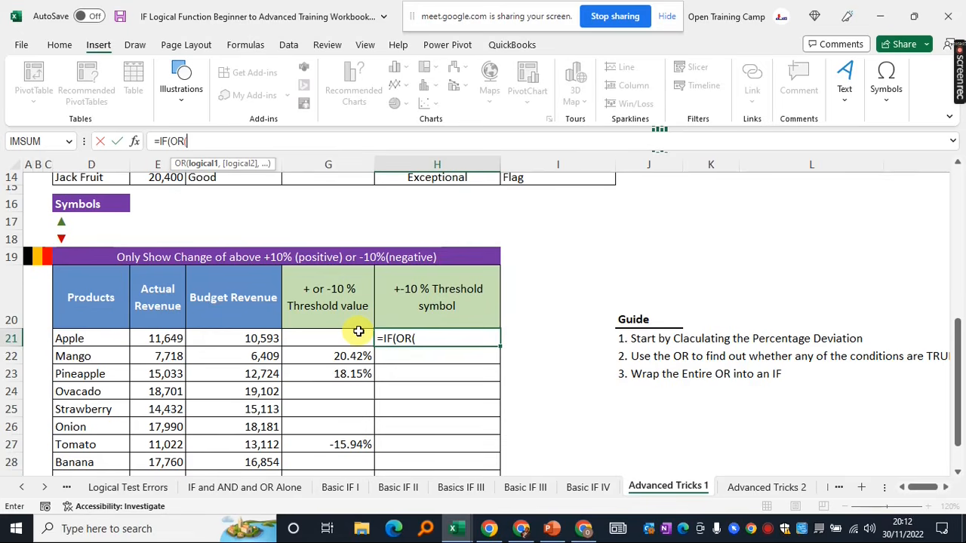
{"action": "type", "text": "E21/F21-1"}
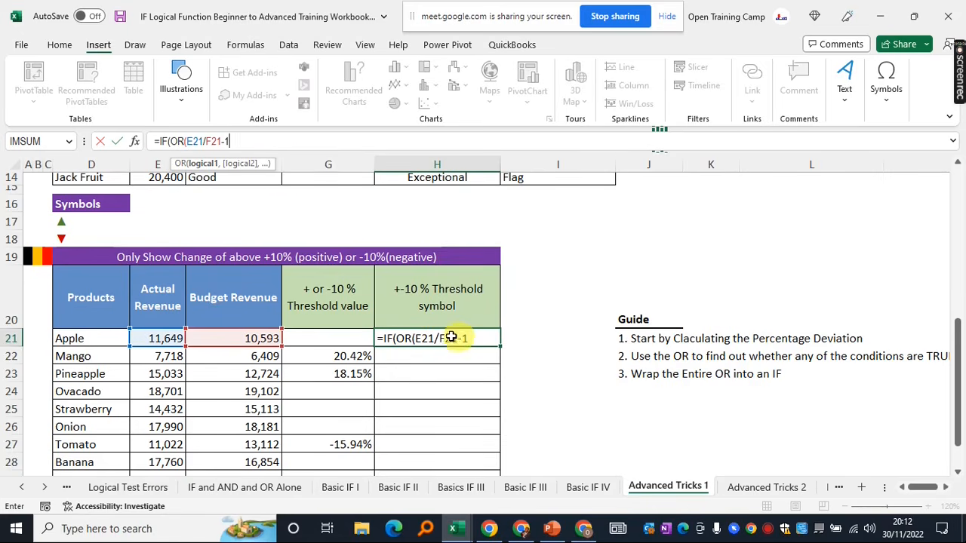
Add E21/F21-1<-10% as the second OR condition and close the condition list
{"action": "left_click", "coordinate": [235, 140]}
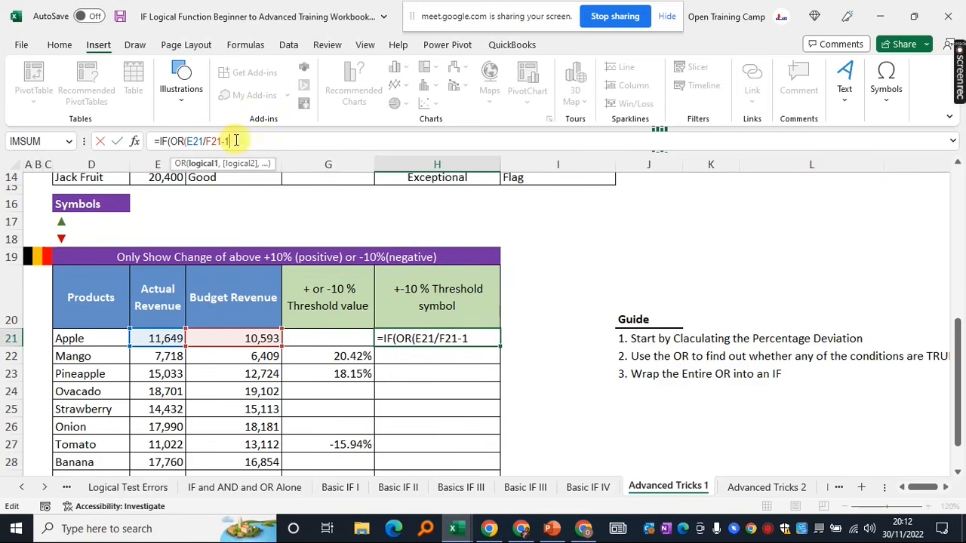
{"action": "left_click_drag", "start_coordinate": [229, 141], "coordinate": [194, 141]}
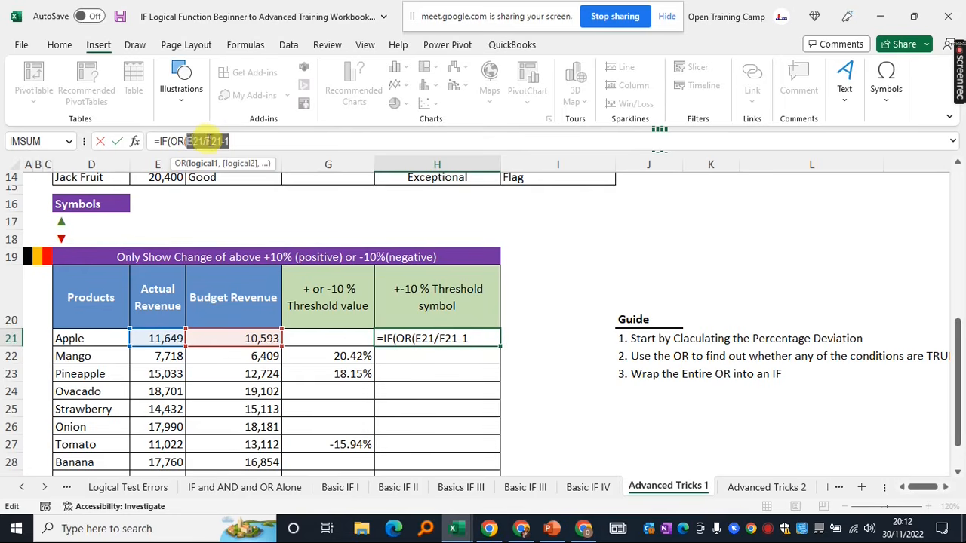
{"action": "left_click", "coordinate": [230, 140]}
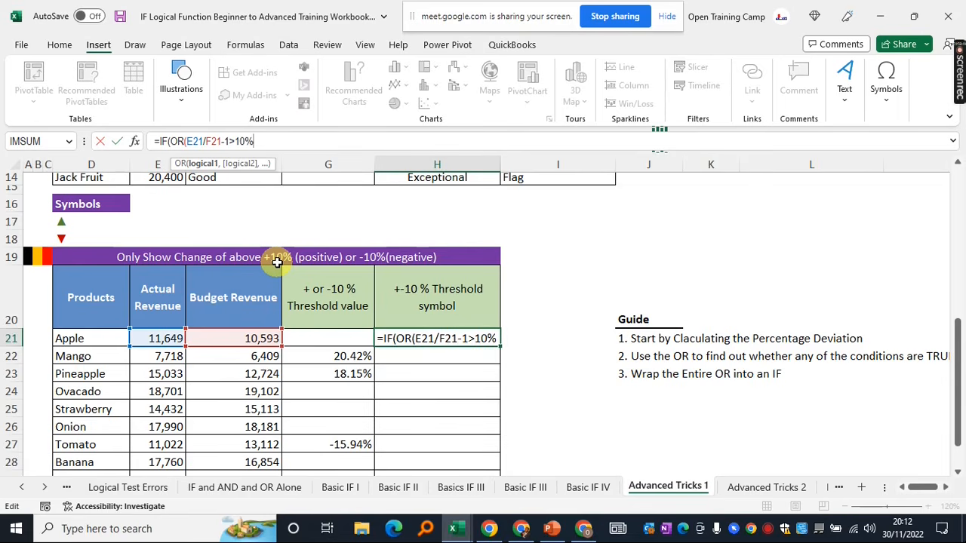
{"action": "type", "text": ","}
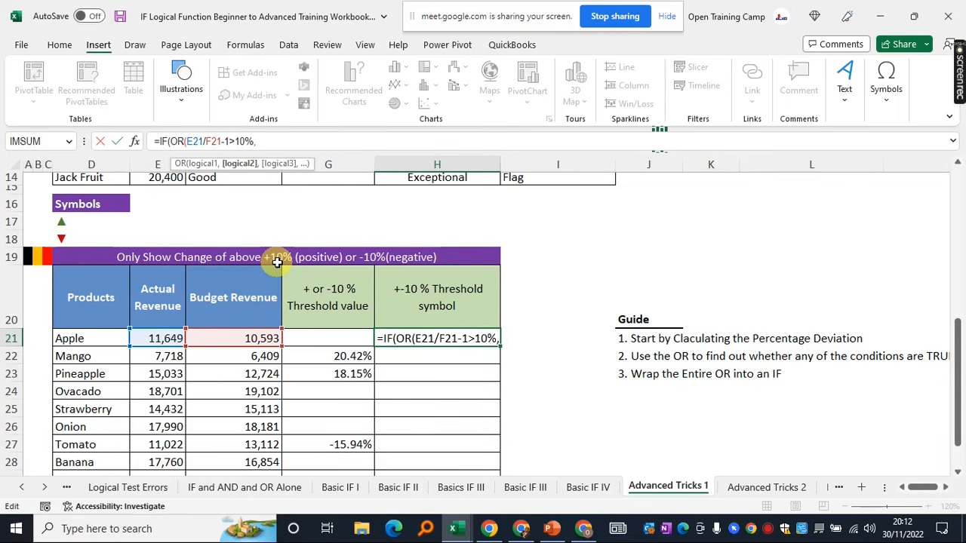
{"action": "type", "text": "E21/F21-1"}
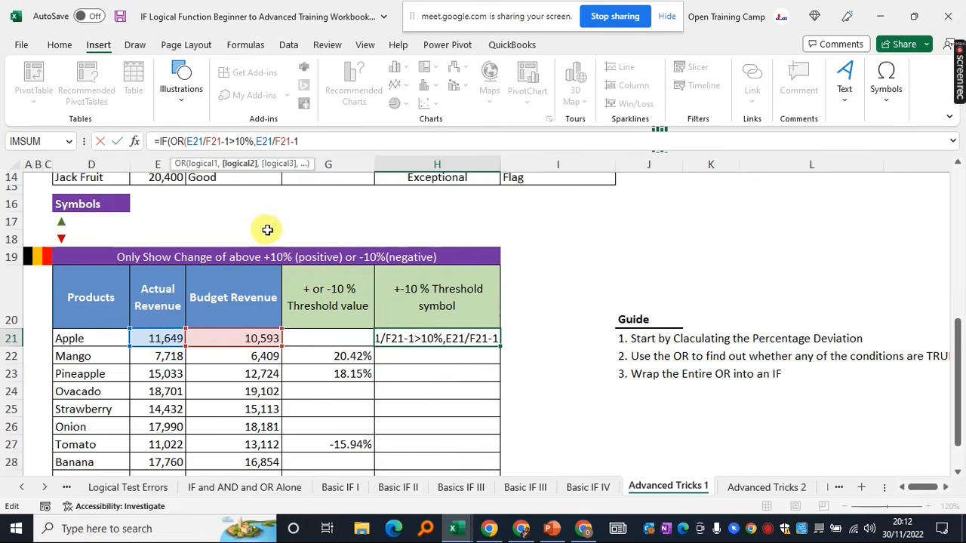
{"action": "left_click_drag", "start_coordinate": [291, 141], "coordinate": [264, 141]}
{"action": "left_click", "coordinate": [328, 142]}
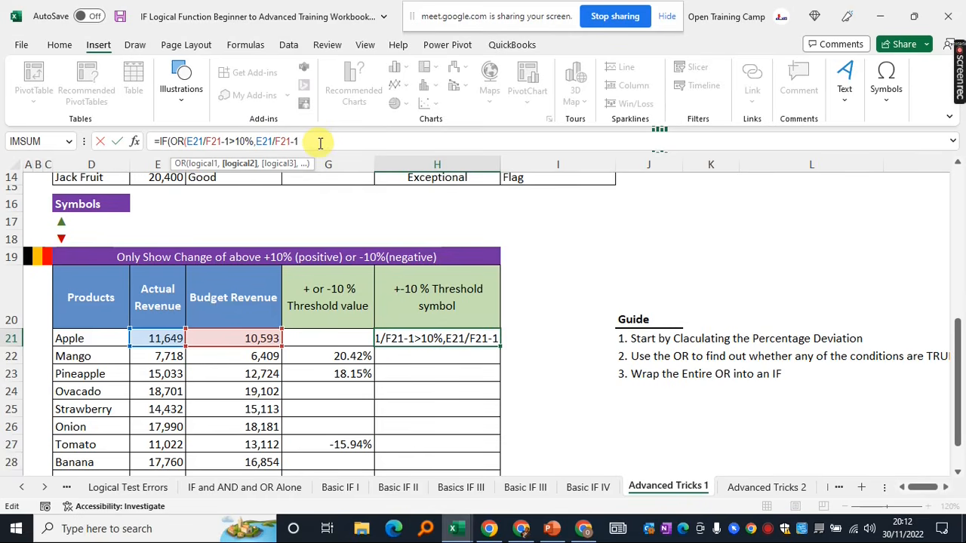
{"action": "type", "text": "<-10%"}
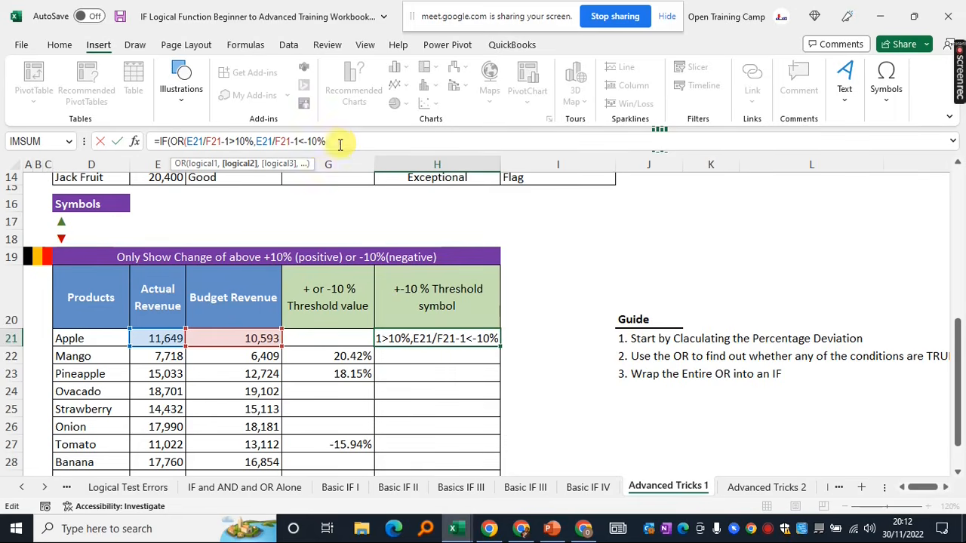
{"action": "type", "text": ")"}
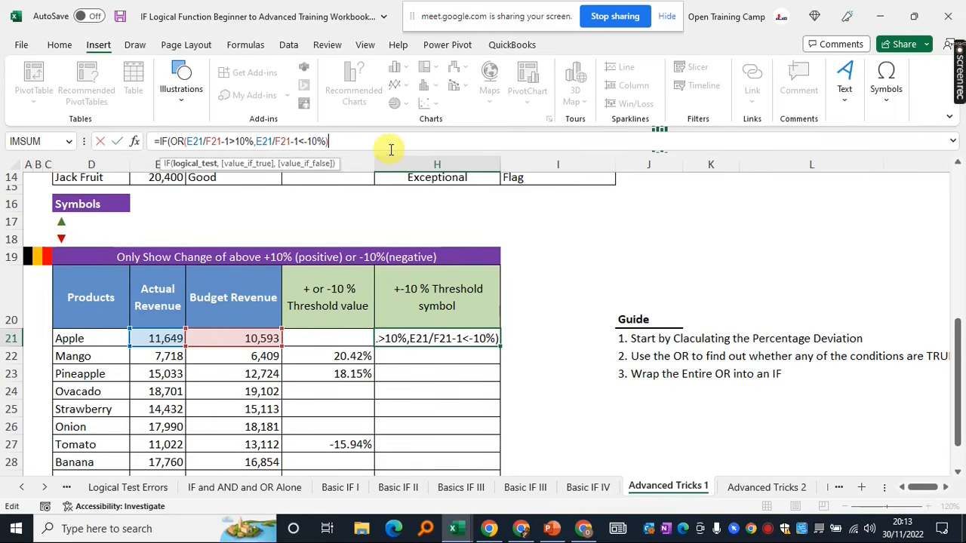
{"action": "type", "text": ","}
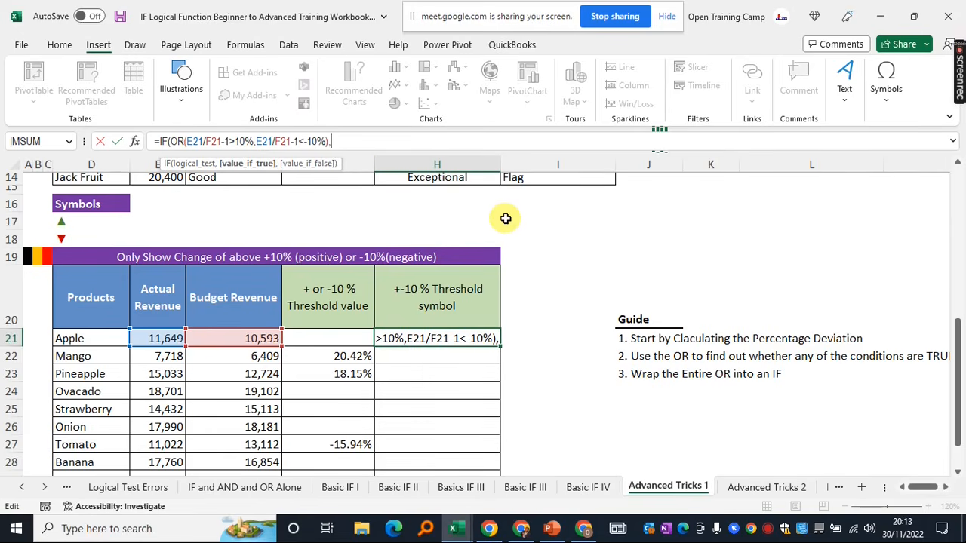
Use $D$17 and $D$18 as H21's IF results, so Apple shows ▼
{"action": "left_click", "coordinate": [65, 223]}
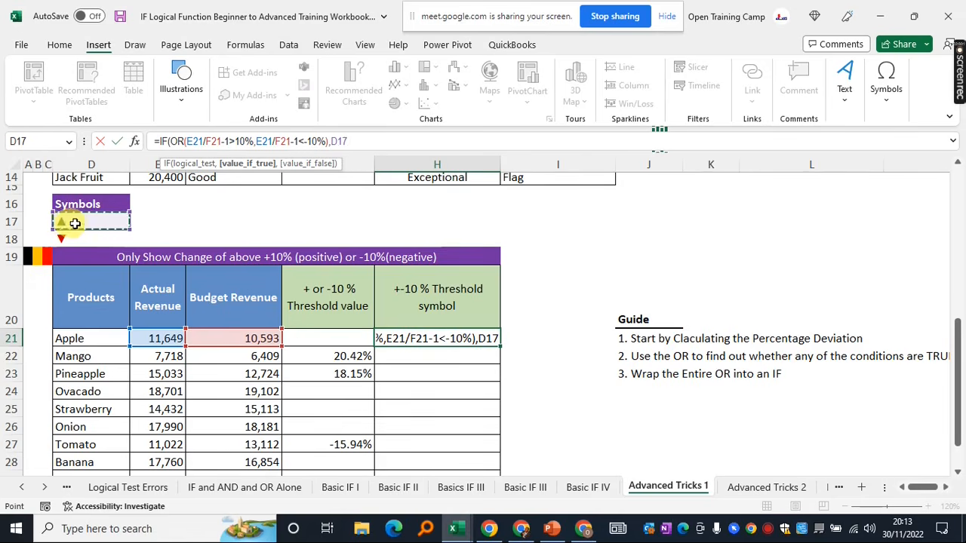
{"action": "key", "text": "F4"}
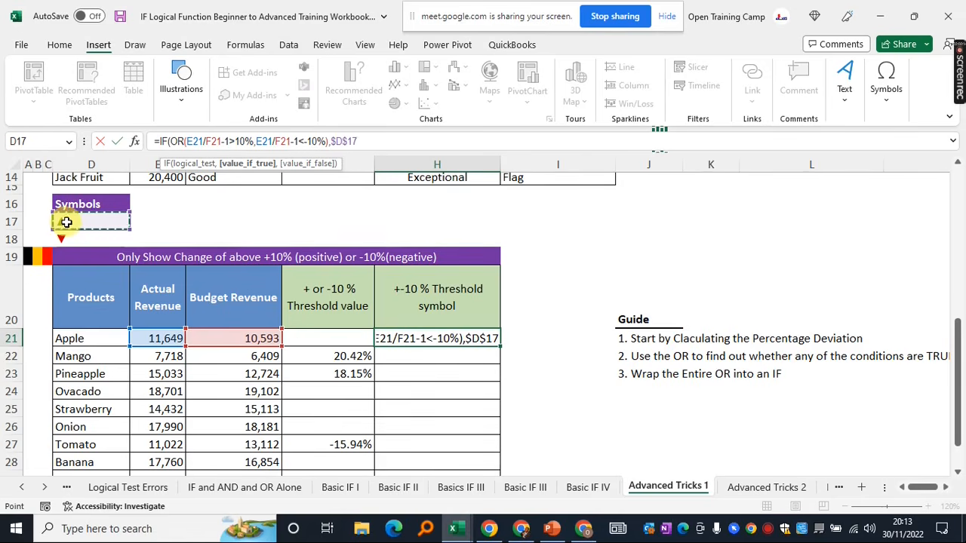
{"action": "type", "text": ","}
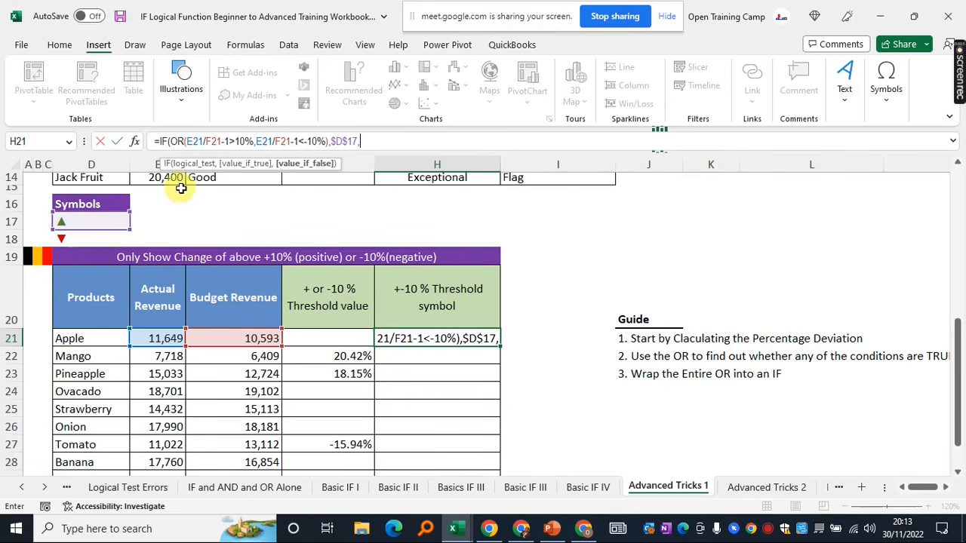
{"action": "left_click", "coordinate": [66, 238]}
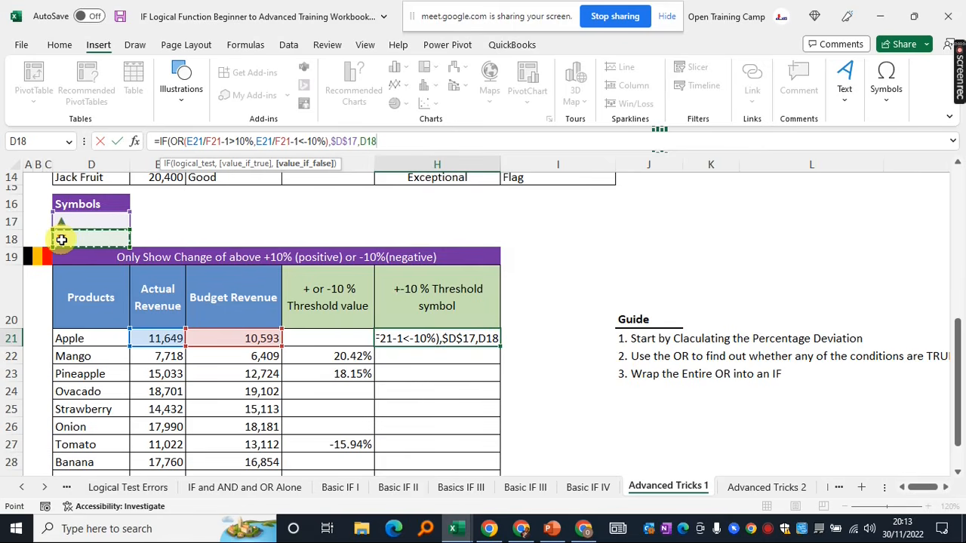
{"action": "key", "text": "F4"}
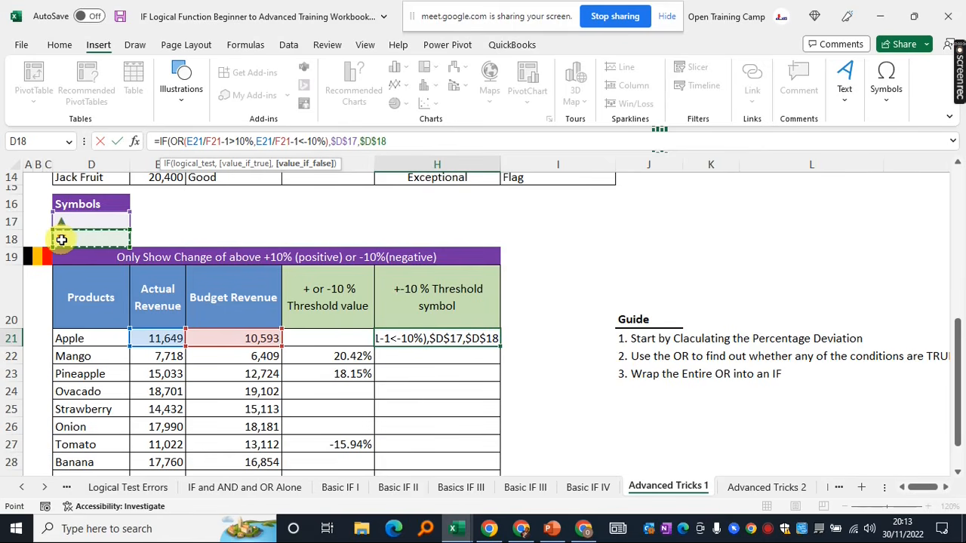
{"action": "type", "text": ")"}
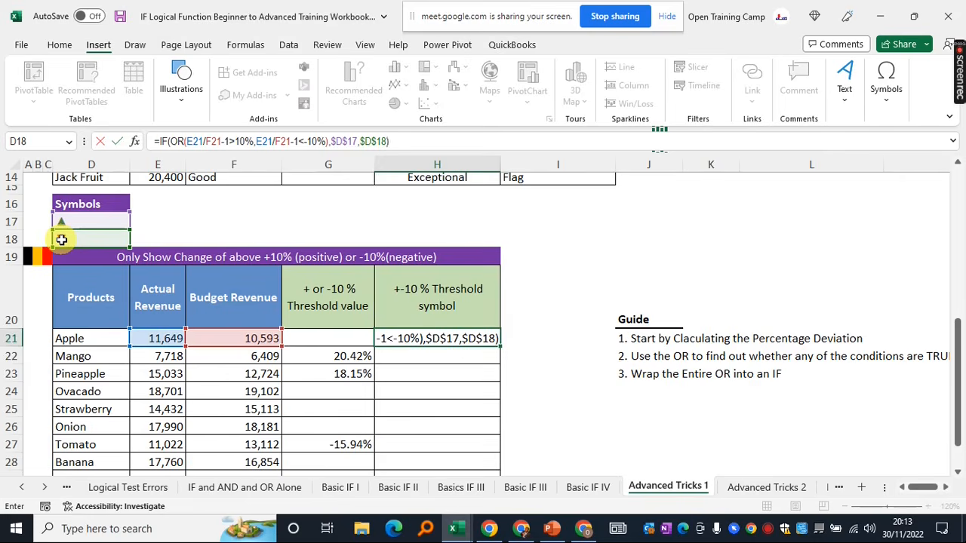
{"action": "key", "text": "Return"}
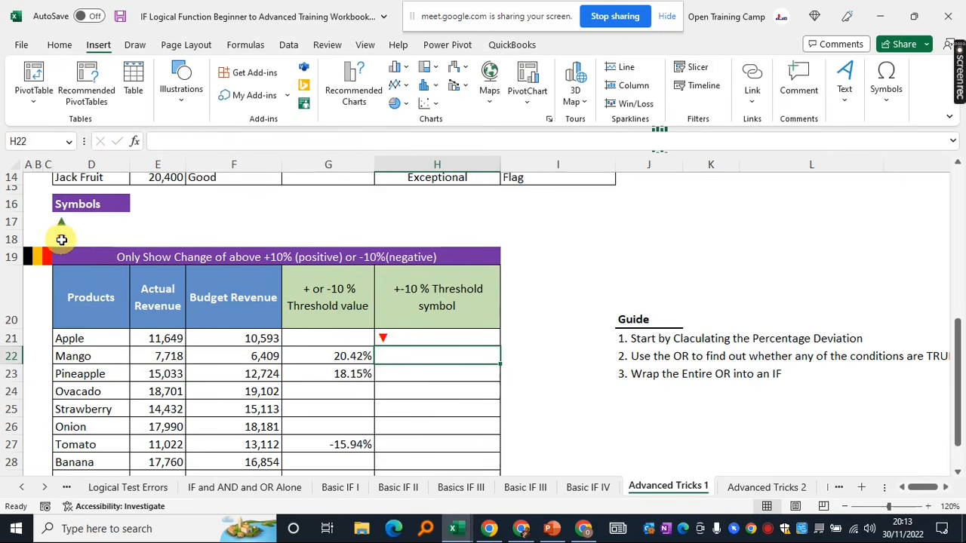
{"action": "left_click", "coordinate": [403, 342]}
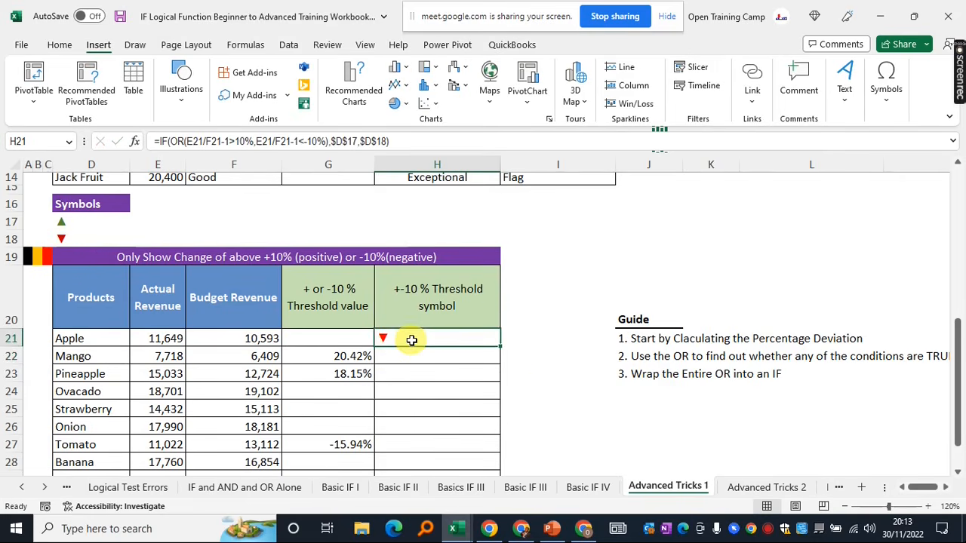
{"action": "scroll", "coordinate": [556, 344], "scroll_direction": "down", "scroll_amount": 1}
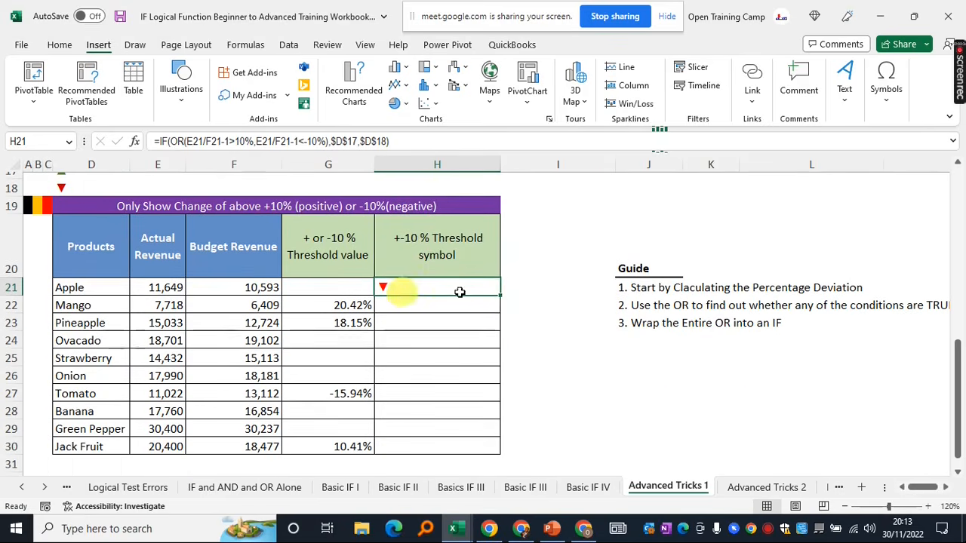
Fill the ▲/▼ symbol formula down H21:H30 to Jack Fruit's row and check Mango's copy
{"action": "left_click_drag", "start_coordinate": [500, 298], "coordinate": [494, 450]}
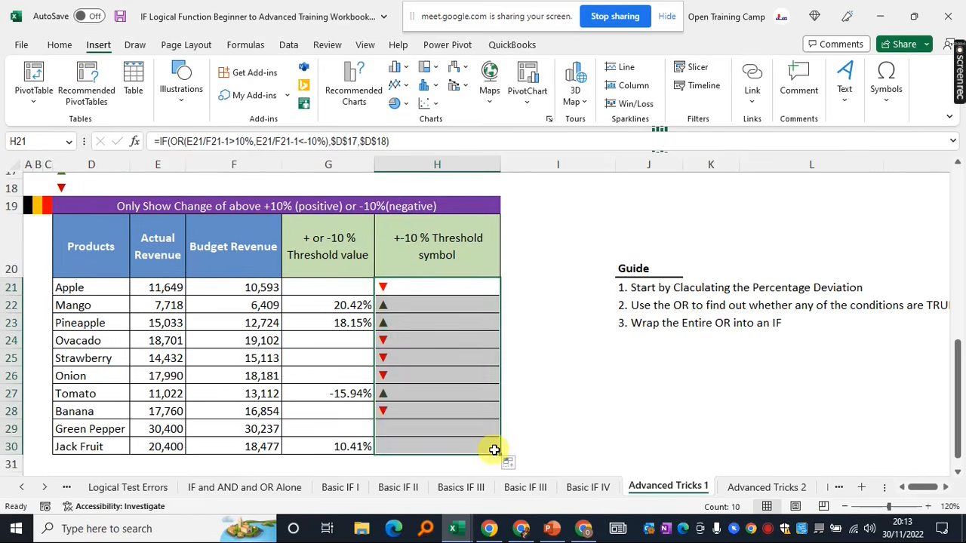
{"action": "left_click", "coordinate": [411, 306]}
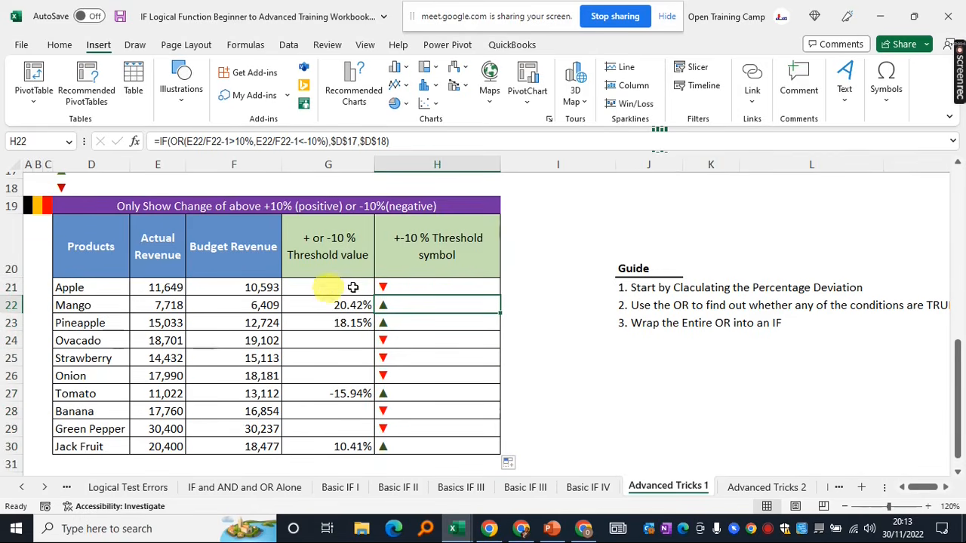
{"action": "left_click", "coordinate": [407, 281]}
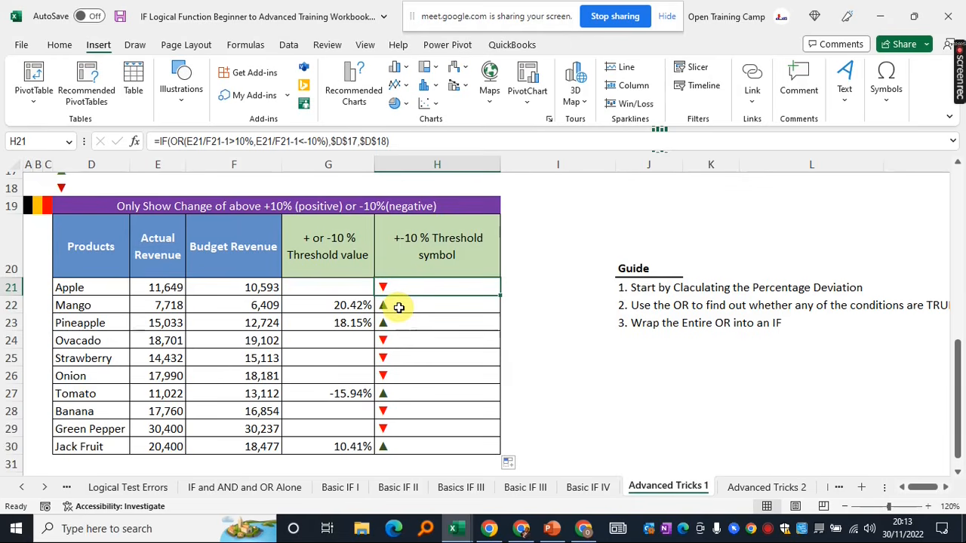
{"action": "left_click", "coordinate": [398, 307]}
{"action": "left_click", "coordinate": [332, 305]}
{"action": "left_click", "coordinate": [416, 306]}
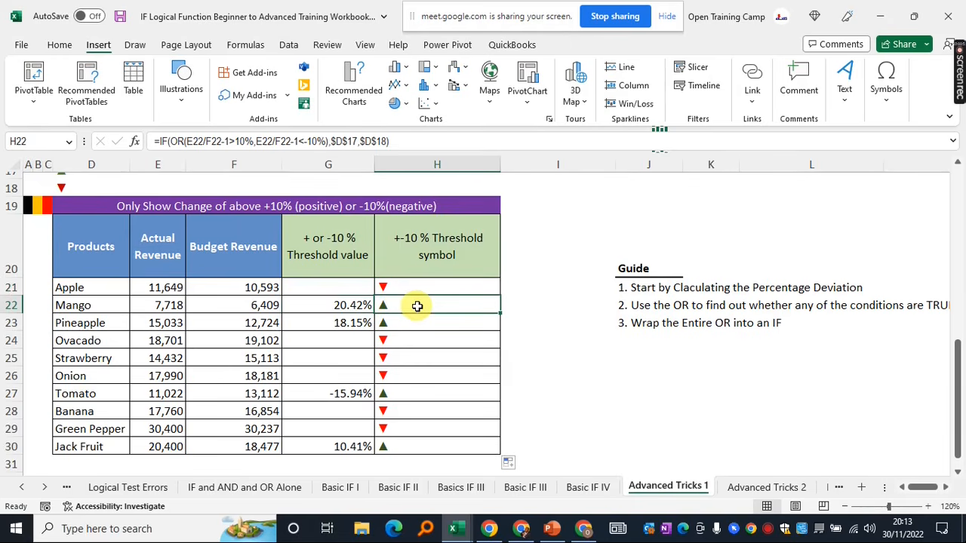
{"action": "left_click", "coordinate": [534, 305]}
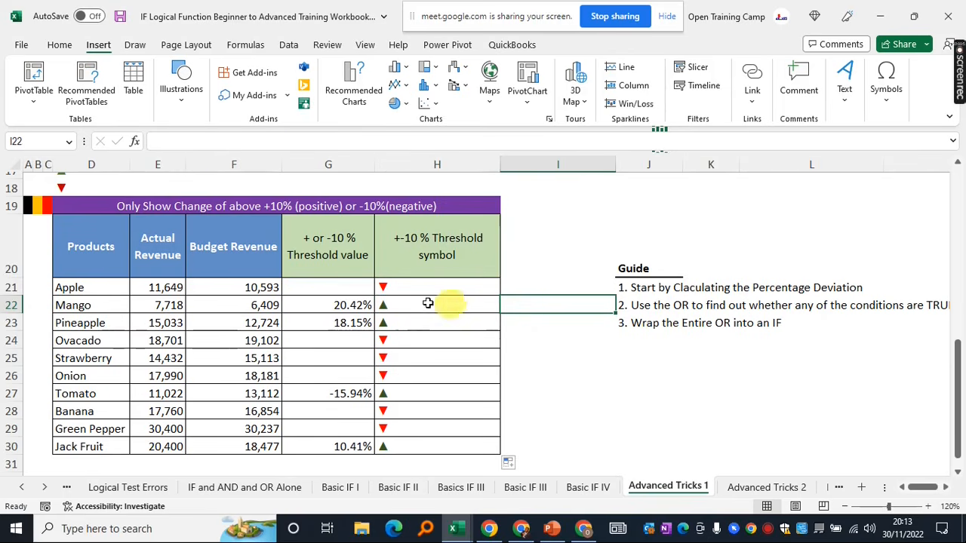
Compare the threshold formula in G21 with the symbol formula in H21, leaving both unchanged
{"action": "left_click", "coordinate": [343, 289]}
{"action": "left_click", "coordinate": [426, 288]}
{"action": "left_click", "coordinate": [332, 287]}
{"action": "left_click", "coordinate": [415, 287]}
{"action": "left_click", "coordinate": [412, 141]}
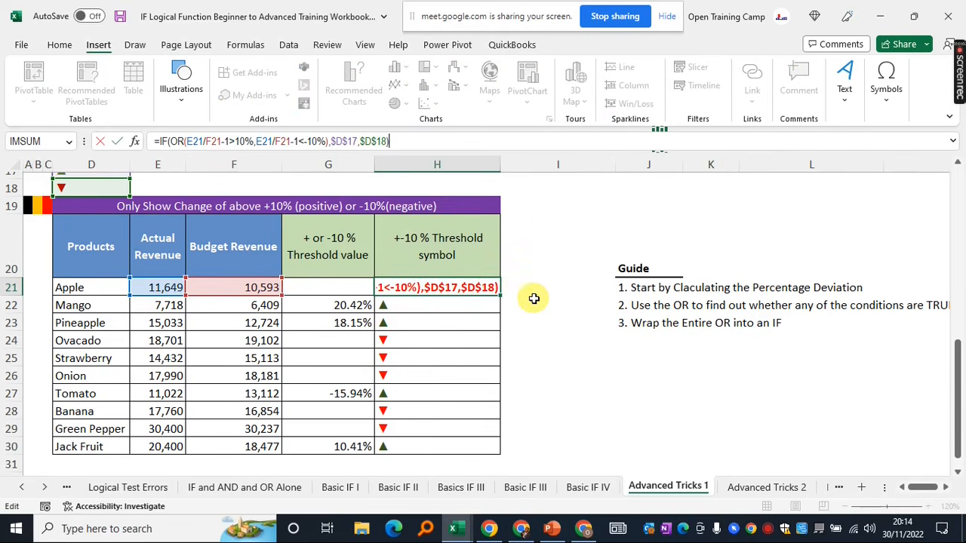
{"action": "key", "text": "Return"}
{"action": "left_click", "coordinate": [538, 263]}
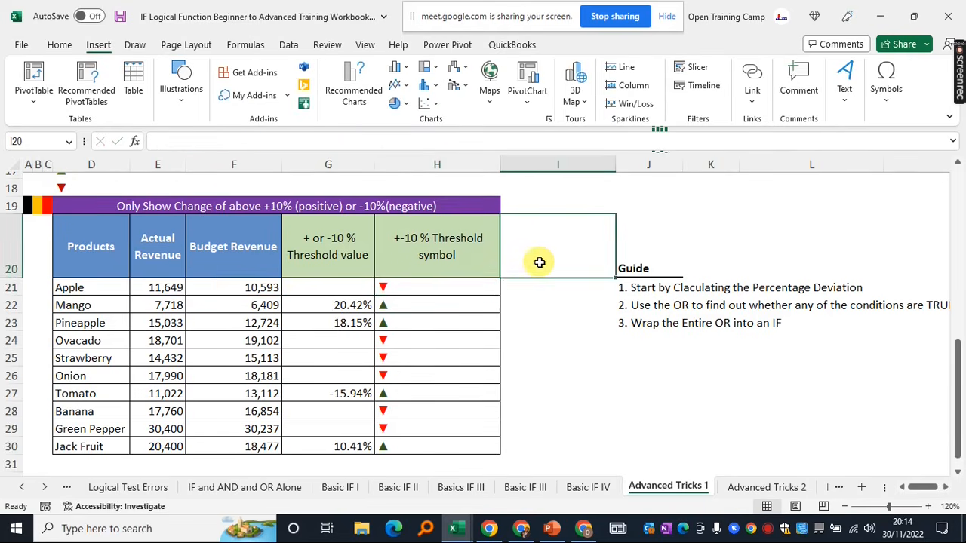
{"action": "scroll", "coordinate": [540, 262], "scroll_direction": "up", "scroll_amount": 1}
{"action": "scroll", "coordinate": [540, 262], "scroll_direction": "up", "scroll_amount": 1}
{"action": "left_click", "coordinate": [399, 352]}
{"action": "left_click", "coordinate": [330, 347]}
{"action": "left_click", "coordinate": [410, 349]}
{"action": "scroll", "coordinate": [577, 323], "scroll_direction": "down", "scroll_amount": 1}
{"action": "left_click", "coordinate": [315, 299]}
{"action": "left_click", "coordinate": [408, 296]}
{"action": "left_click", "coordinate": [550, 294]}
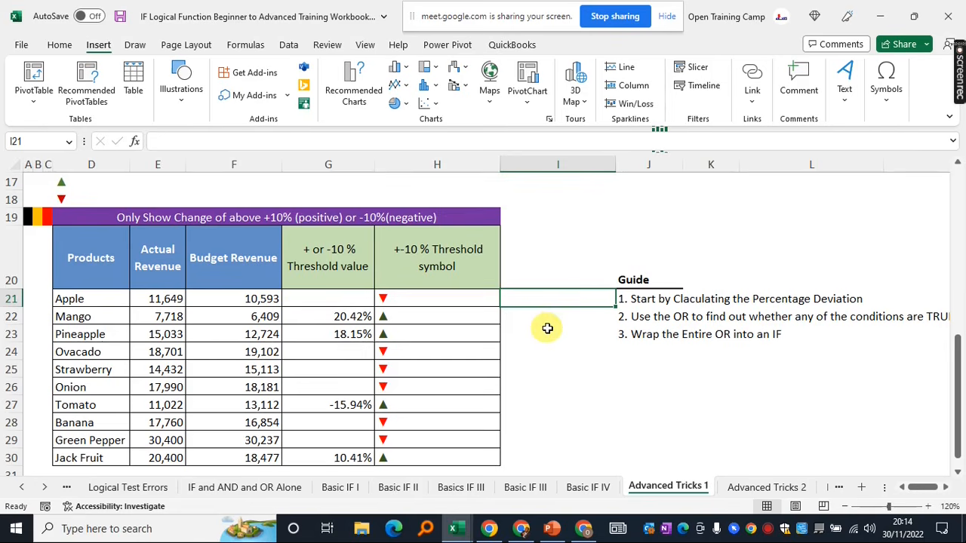
{"action": "left_click", "coordinate": [587, 363]}
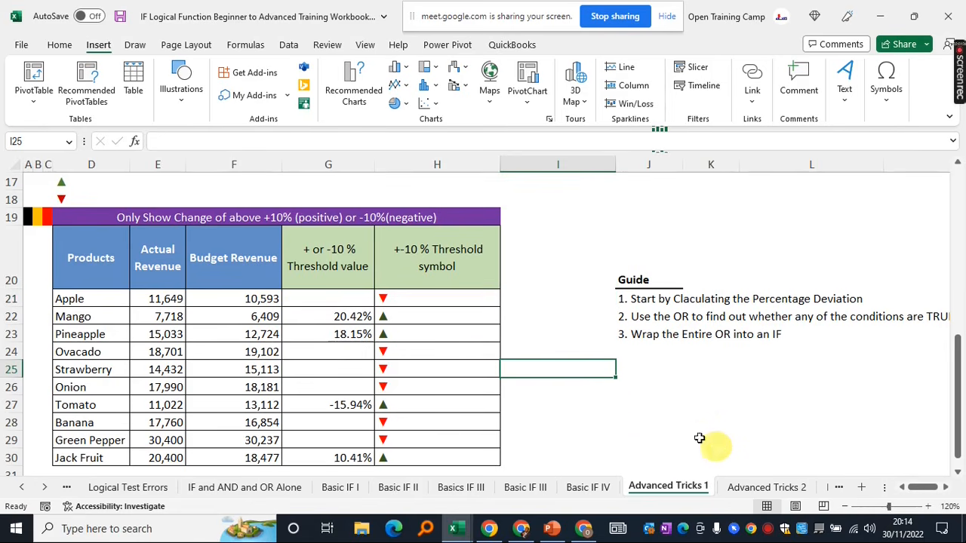
Review the G21 and H21 formulas once more, then switch to the Advanced Tricks 2 sheet
{"action": "left_click", "coordinate": [445, 320]}
{"action": "left_click", "coordinate": [412, 297]}
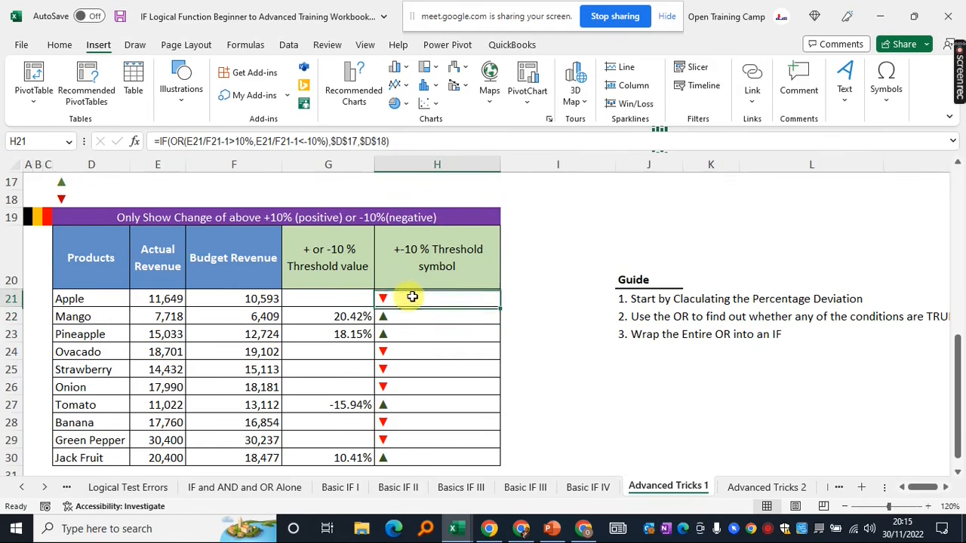
{"action": "left_click", "coordinate": [320, 296]}
{"action": "left_click", "coordinate": [433, 298]}
{"action": "left_click", "coordinate": [347, 300]}
{"action": "left_click", "coordinate": [411, 301]}
{"action": "left_click", "coordinate": [362, 299]}
{"action": "left_click", "coordinate": [401, 299]}
{"action": "left_click", "coordinate": [340, 299]}
{"action": "left_click", "coordinate": [401, 298]}
{"action": "left_click", "coordinate": [347, 297]}
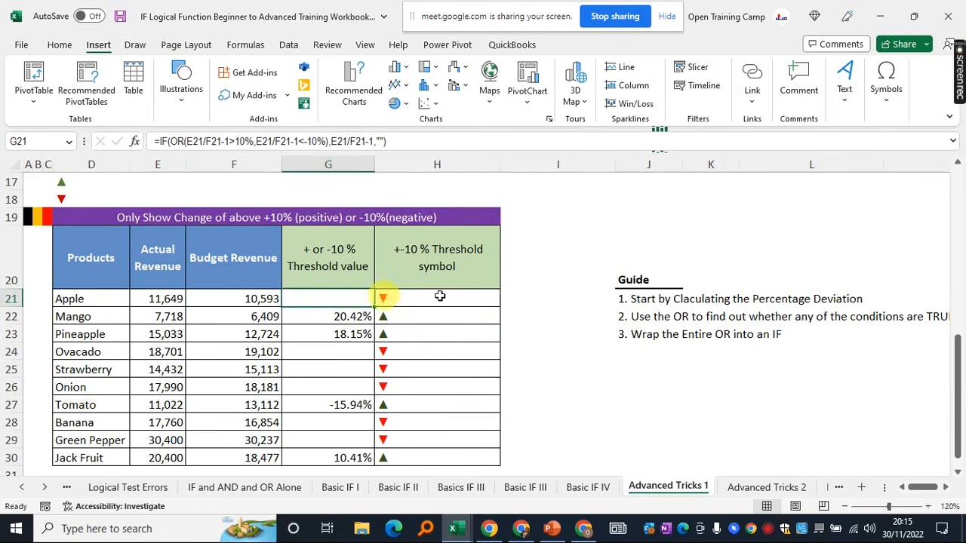
{"action": "left_click", "coordinate": [451, 299]}
{"action": "left_click", "coordinate": [559, 294]}
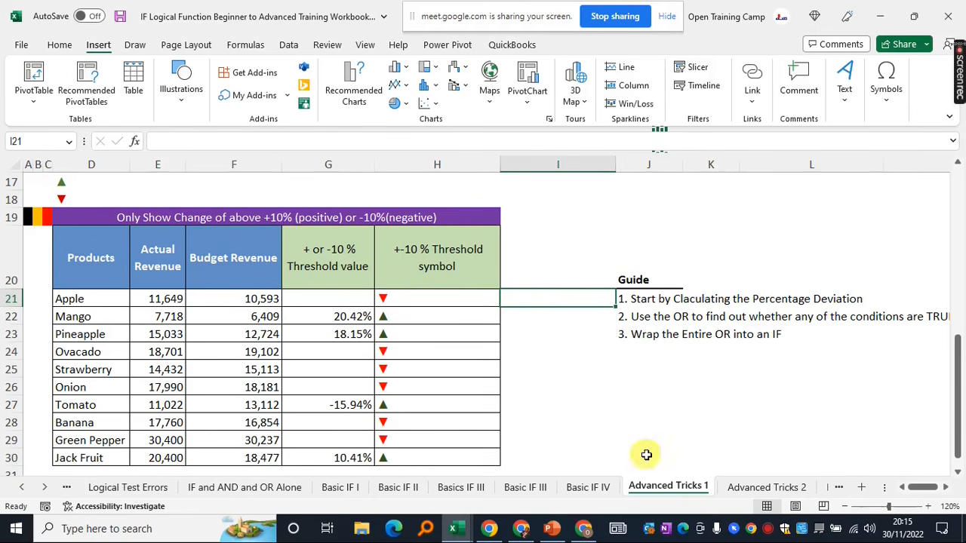
{"action": "left_click", "coordinate": [340, 299]}
{"action": "left_click", "coordinate": [447, 300]}
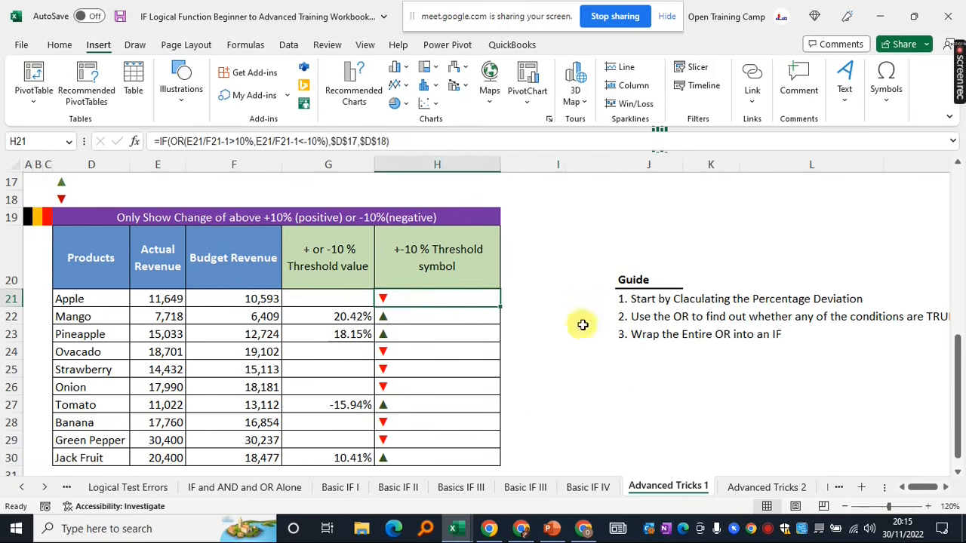
{"action": "left_click", "coordinate": [582, 326]}
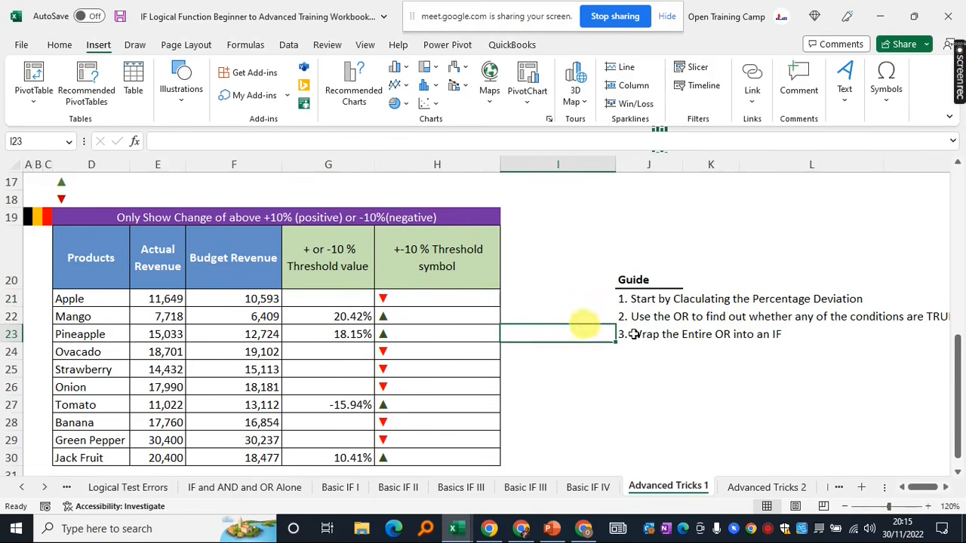
{"action": "left_click", "coordinate": [764, 488]}
{"action": "left_click", "coordinate": [468, 370]}
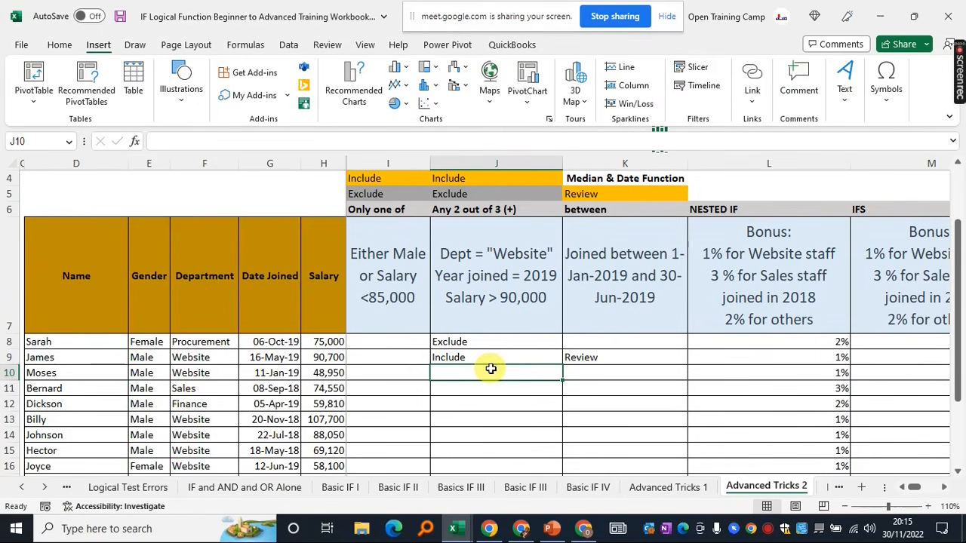
{"action": "scroll", "coordinate": [491, 368], "scroll_direction": "up", "scroll_amount": 2}
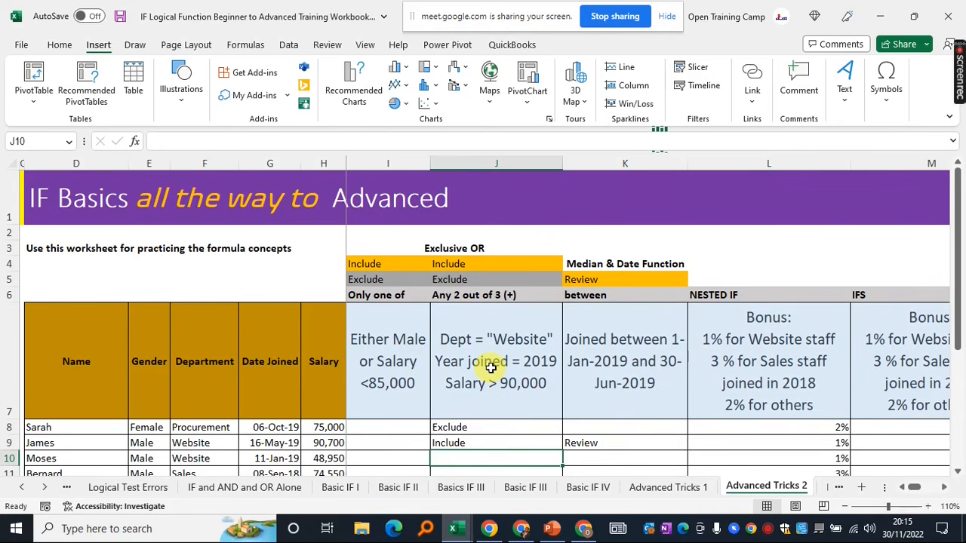
{"action": "scroll", "coordinate": [490, 368], "scroll_direction": "down", "scroll_amount": 4}
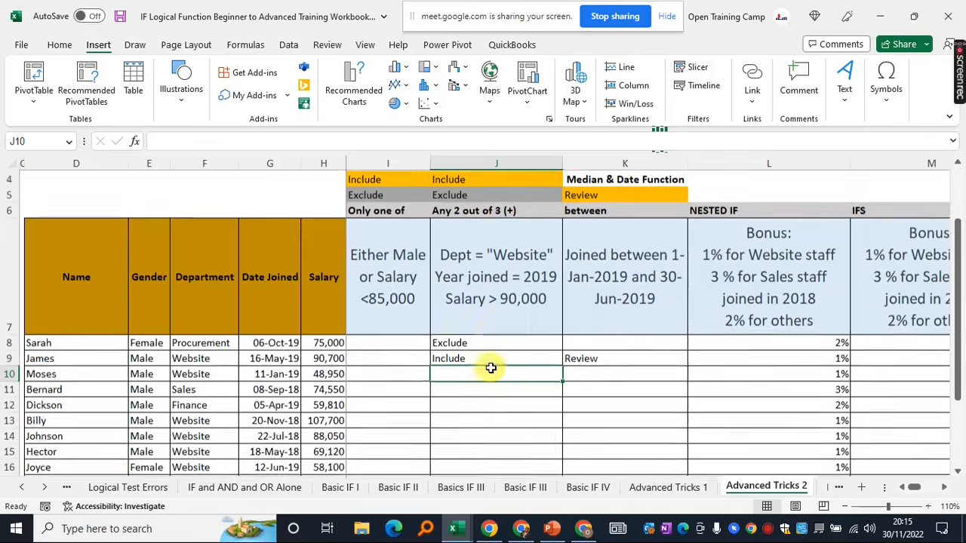
{"action": "scroll", "coordinate": [490, 368], "scroll_direction": "up", "scroll_amount": 4}
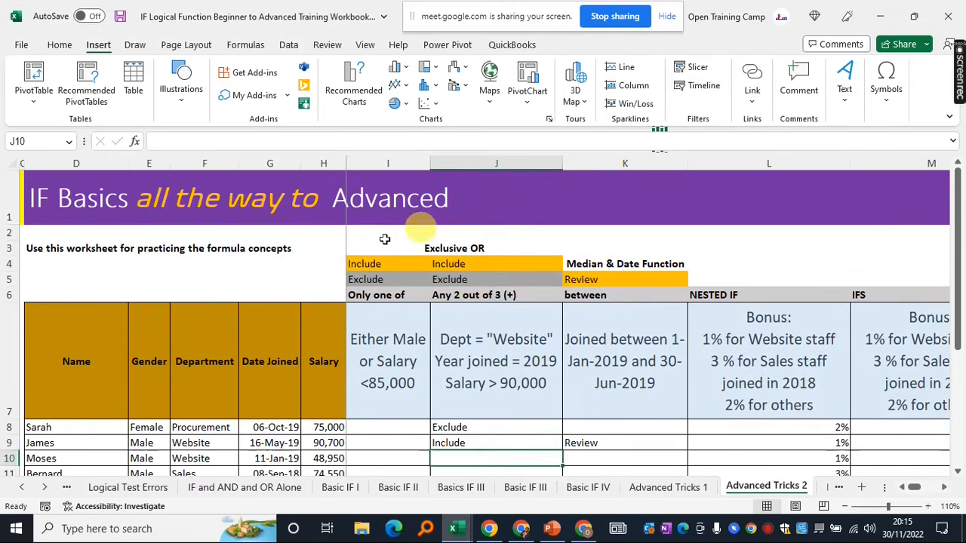
{"action": "left_click_drag", "start_coordinate": [369, 239], "coordinate": [753, 385]}
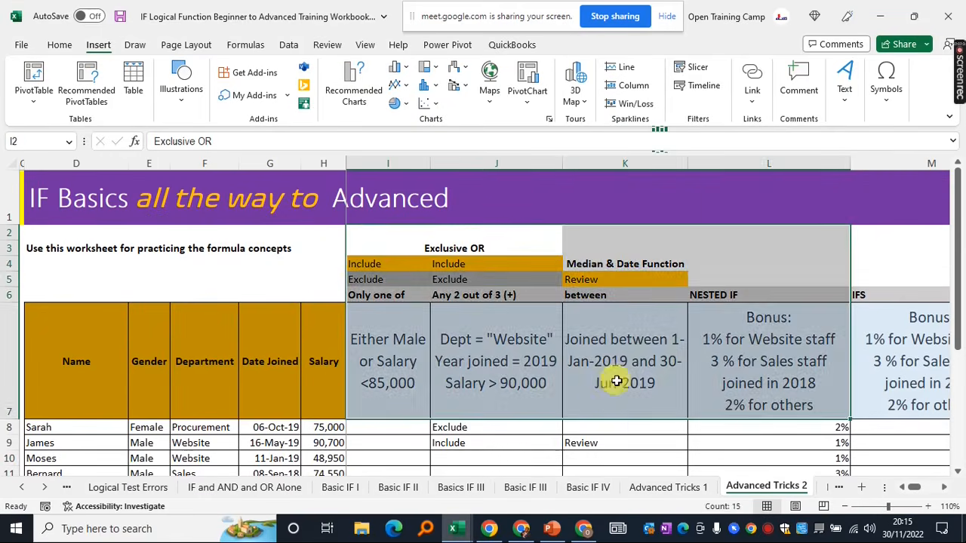
{"action": "left_click", "coordinate": [618, 429]}
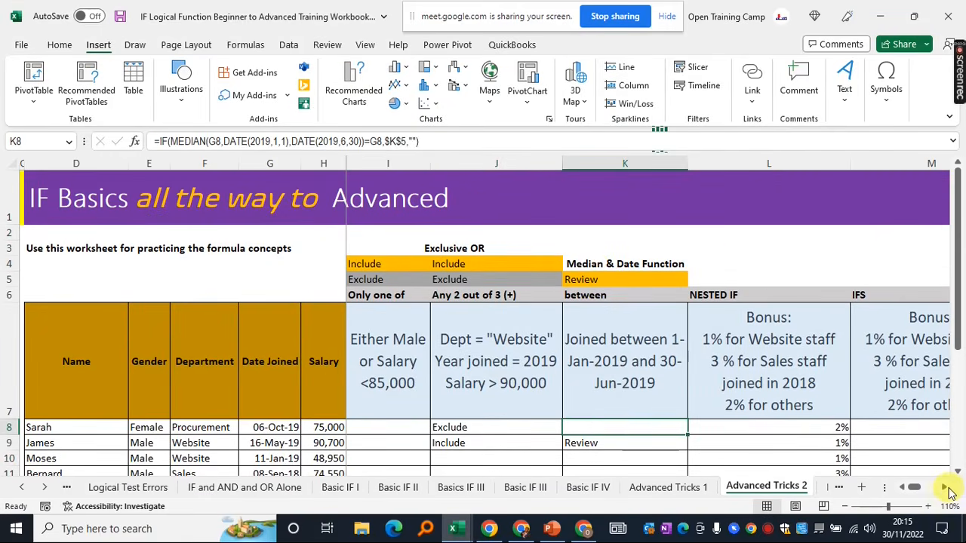
{"action": "left_click", "coordinate": [947, 489]}
{"action": "left_click", "coordinate": [946, 488]}
{"action": "left_click", "coordinate": [946, 488]}
{"action": "left_click_drag", "start_coordinate": [923, 487], "coordinate": [912, 488]}
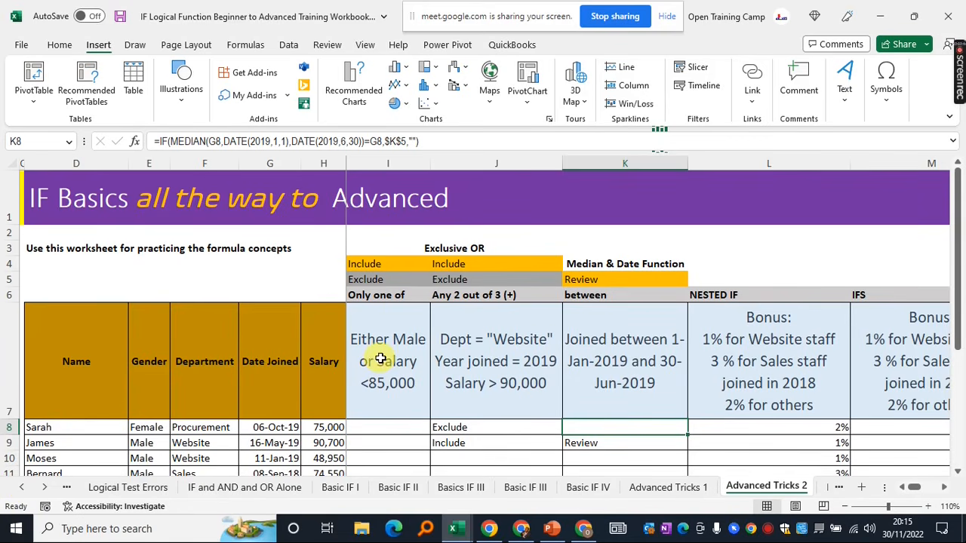
{"action": "left_click_drag", "start_coordinate": [369, 237], "coordinate": [697, 382]}
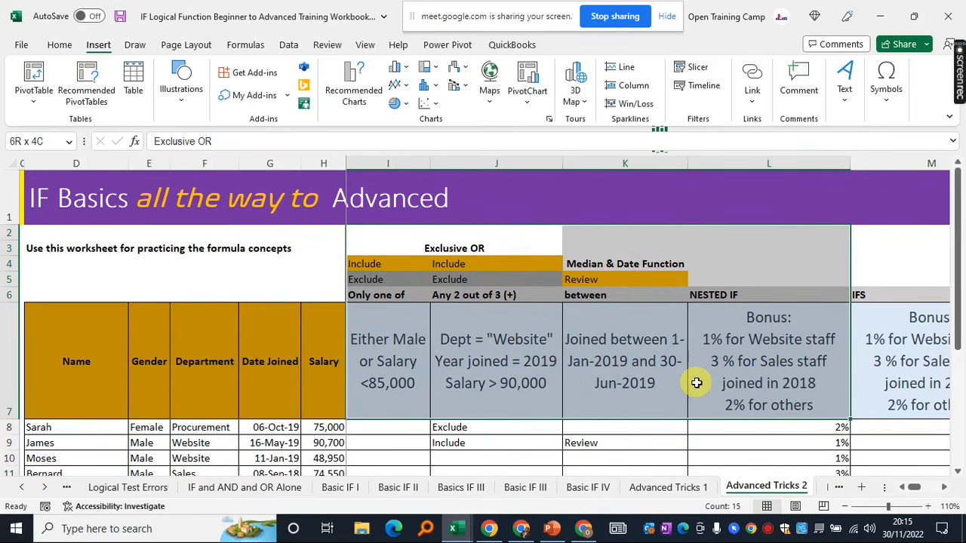
{"action": "left_click", "coordinate": [511, 362]}
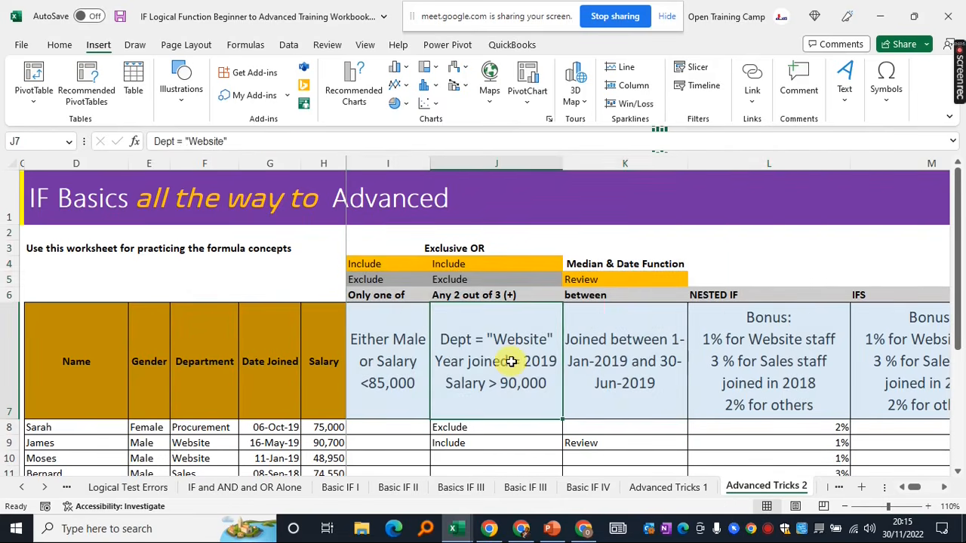
{"action": "left_click", "coordinate": [386, 349]}
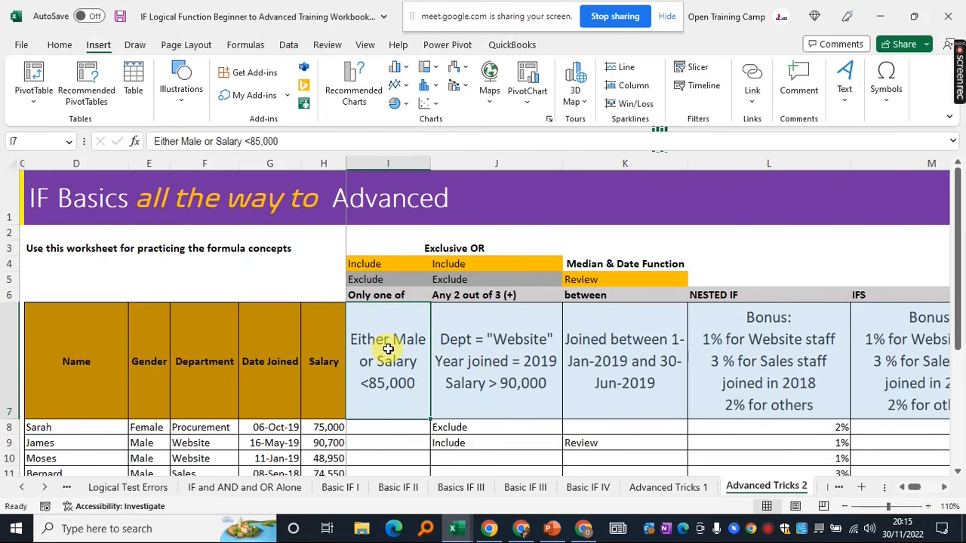
{"action": "scroll", "coordinate": [388, 377], "scroll_direction": "down", "scroll_amount": 1}
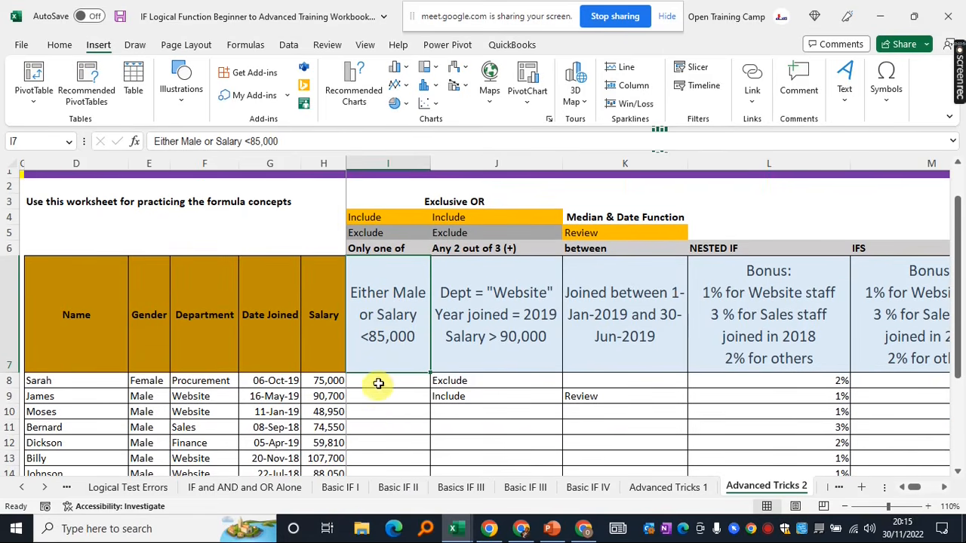
{"action": "scroll", "coordinate": [389, 340], "scroll_direction": "up", "scroll_amount": 1}
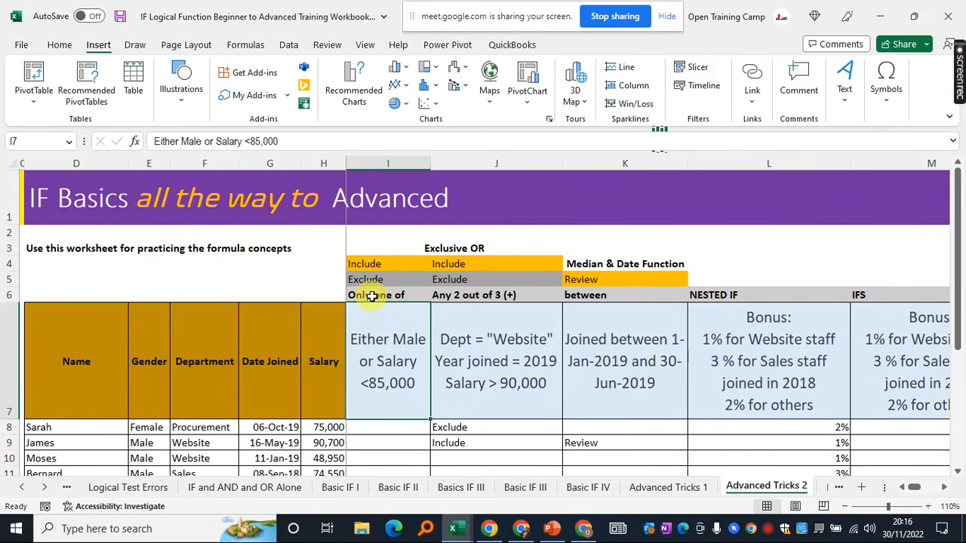
{"action": "scroll", "coordinate": [381, 378], "scroll_direction": "down", "scroll_amount": 2}
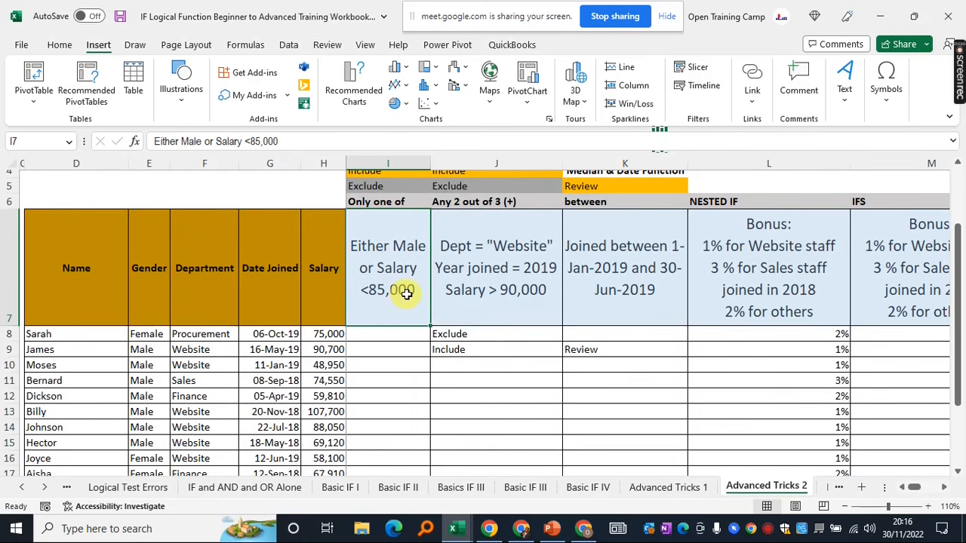
{"action": "scroll", "coordinate": [406, 293], "scroll_direction": "up", "scroll_amount": 1}
{"action": "left_click_drag", "start_coordinate": [382, 218], "coordinate": [381, 249]}
{"action": "left_click", "coordinate": [378, 380]}
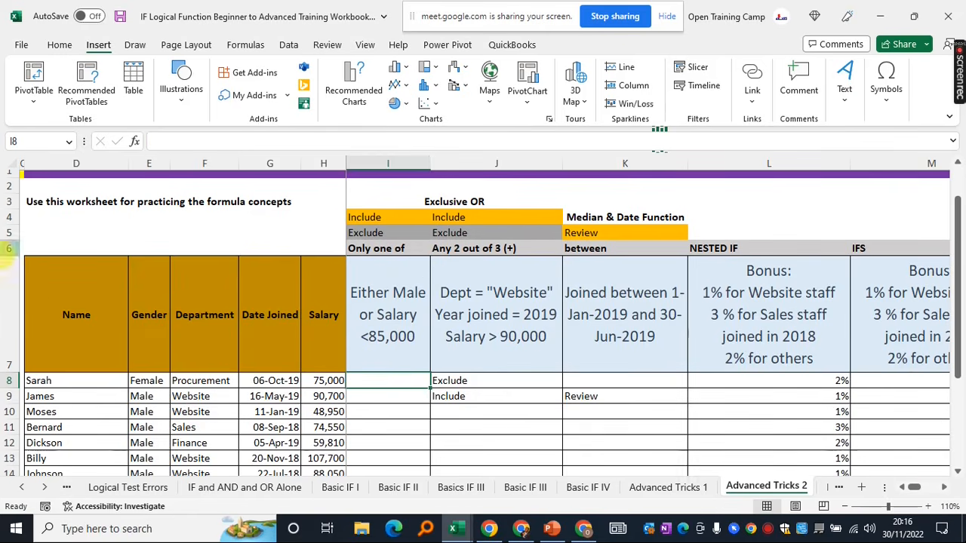
{"action": "left_click_drag", "start_coordinate": [60, 300], "coordinate": [320, 409]}
{"action": "left_click", "coordinate": [72, 317]}
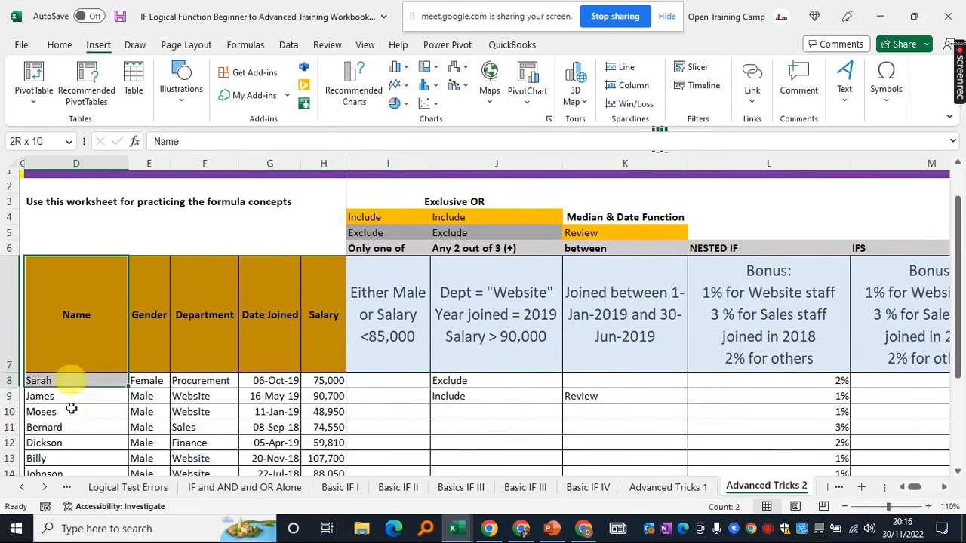
{"action": "left_click_drag", "start_coordinate": [71, 381], "coordinate": [71, 446]}
{"action": "left_click_drag", "start_coordinate": [150, 302], "coordinate": [148, 464]}
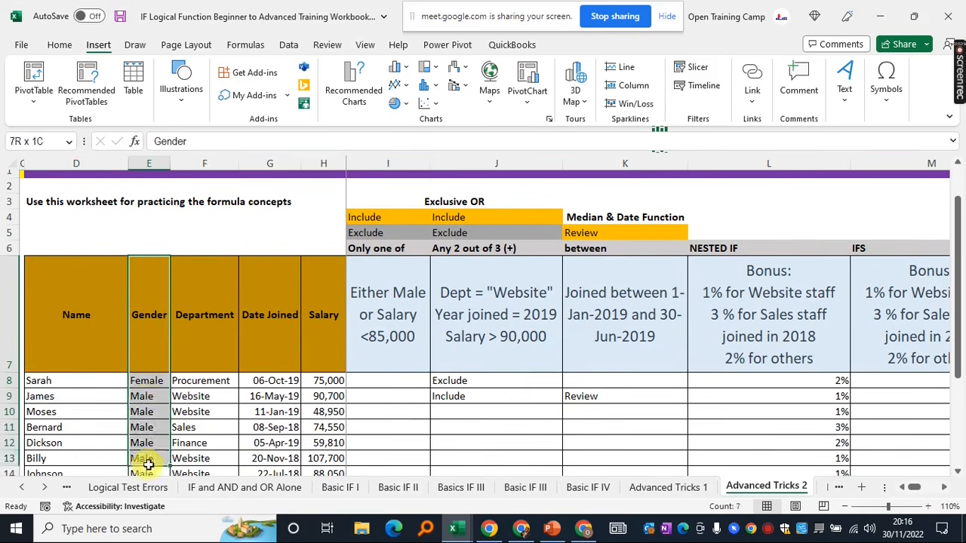
{"action": "left_click_drag", "start_coordinate": [210, 309], "coordinate": [211, 444]}
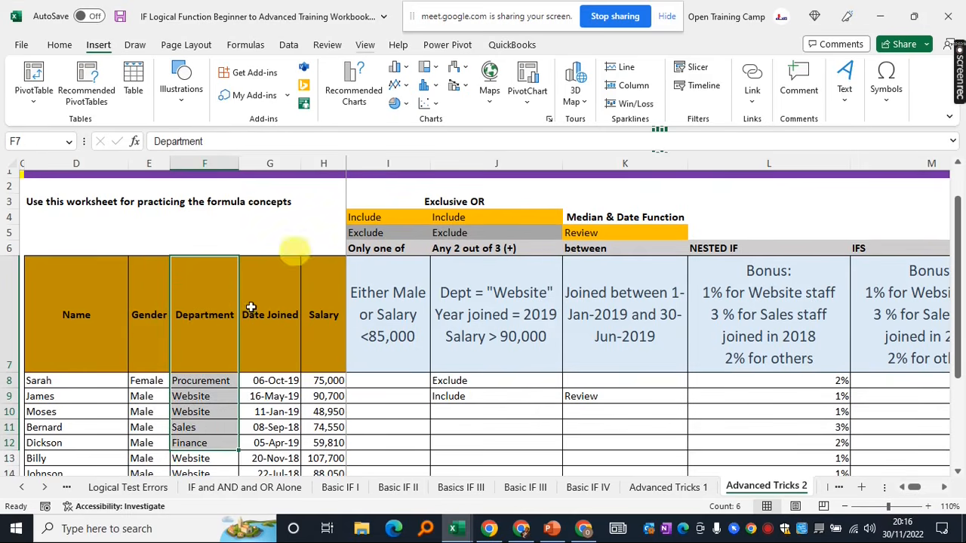
{"action": "left_click_drag", "start_coordinate": [259, 302], "coordinate": [265, 428]}
{"action": "left_click_drag", "start_coordinate": [332, 363], "coordinate": [339, 428]}
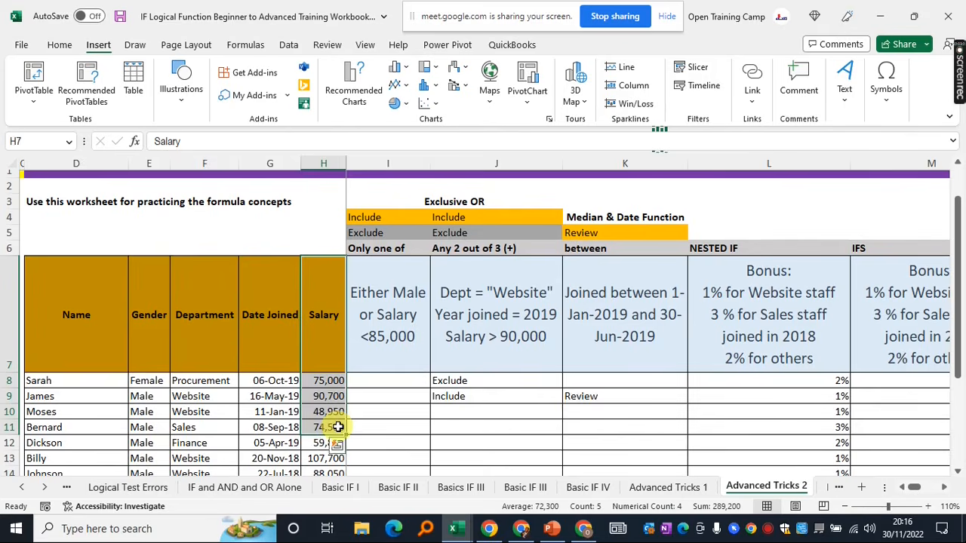
{"action": "left_click", "coordinate": [388, 314]}
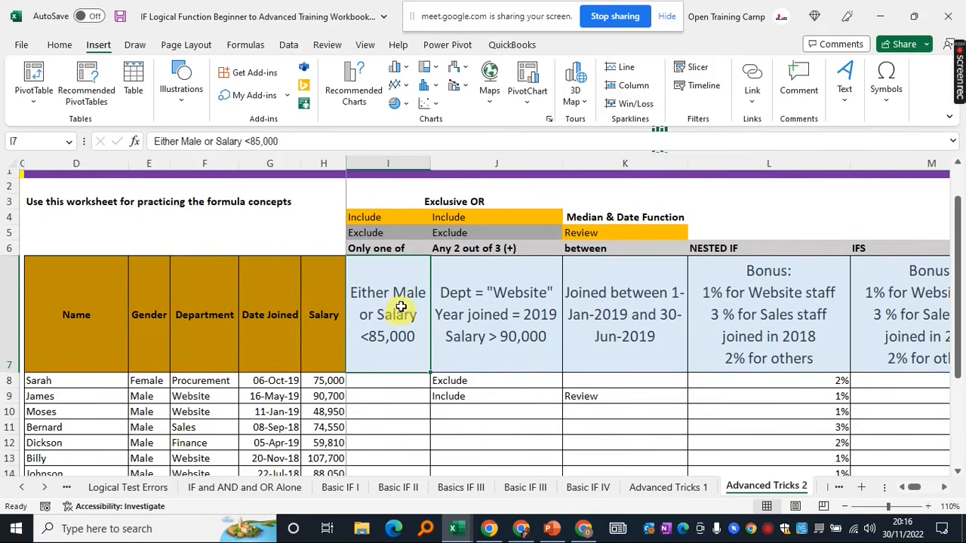
{"action": "left_click", "coordinate": [388, 163]}
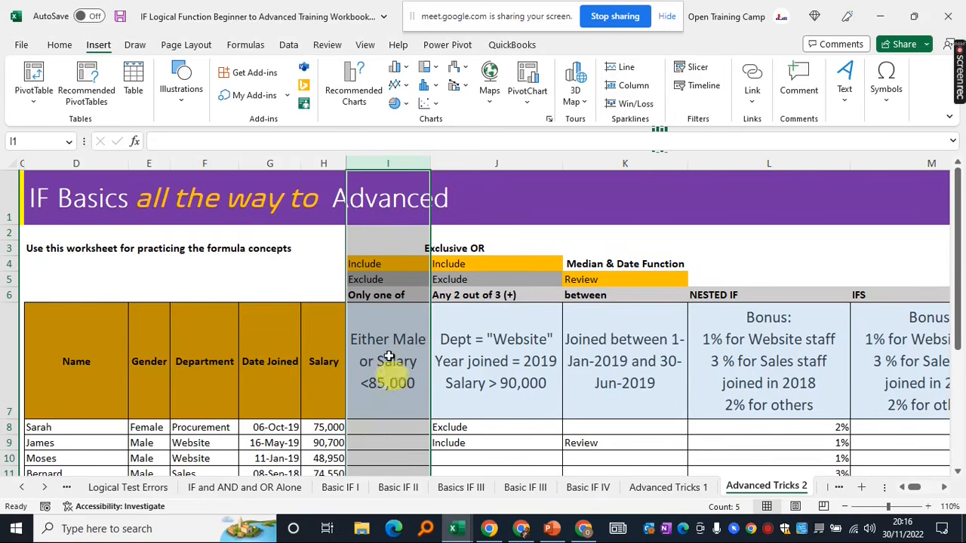
{"action": "left_click", "coordinate": [376, 426]}
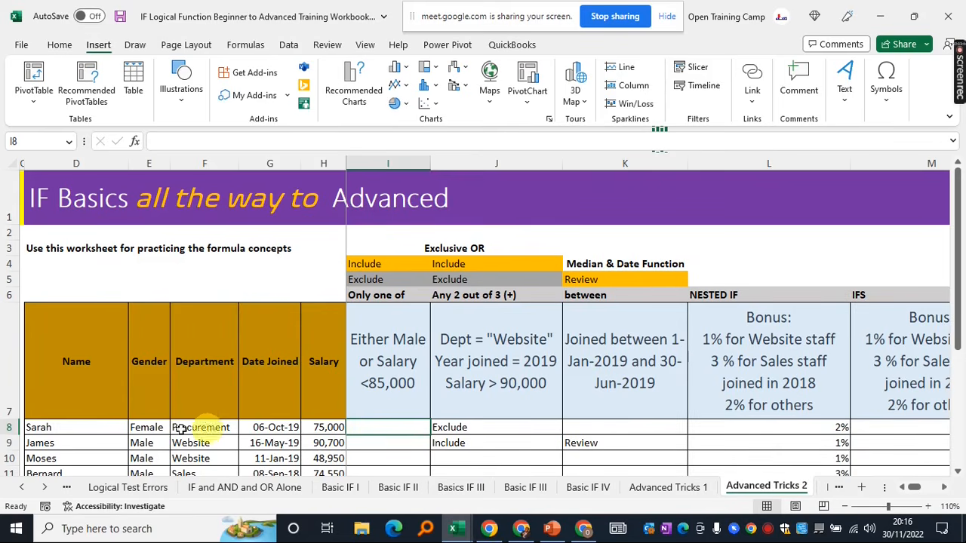
{"action": "left_click_drag", "start_coordinate": [36, 429], "coordinate": [324, 438]}
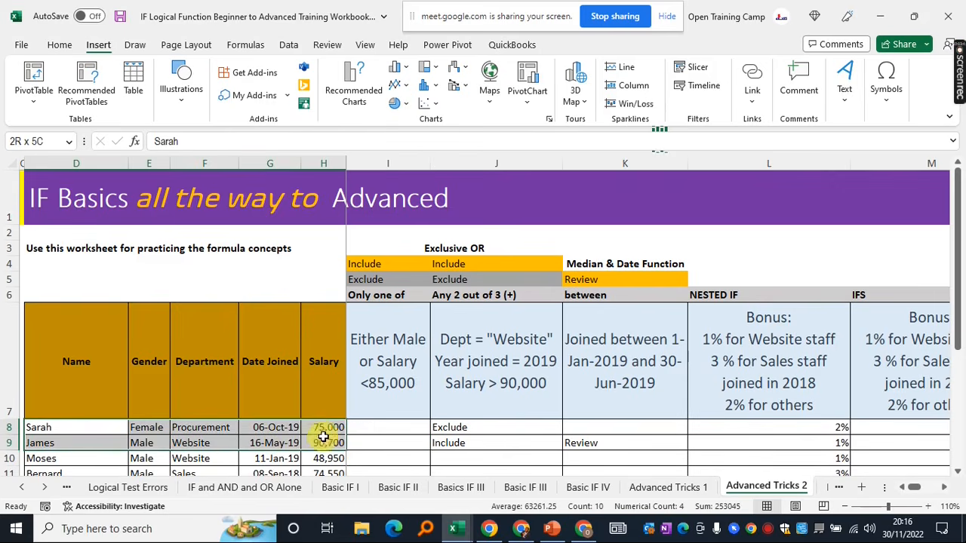
{"action": "left_click", "coordinate": [382, 429]}
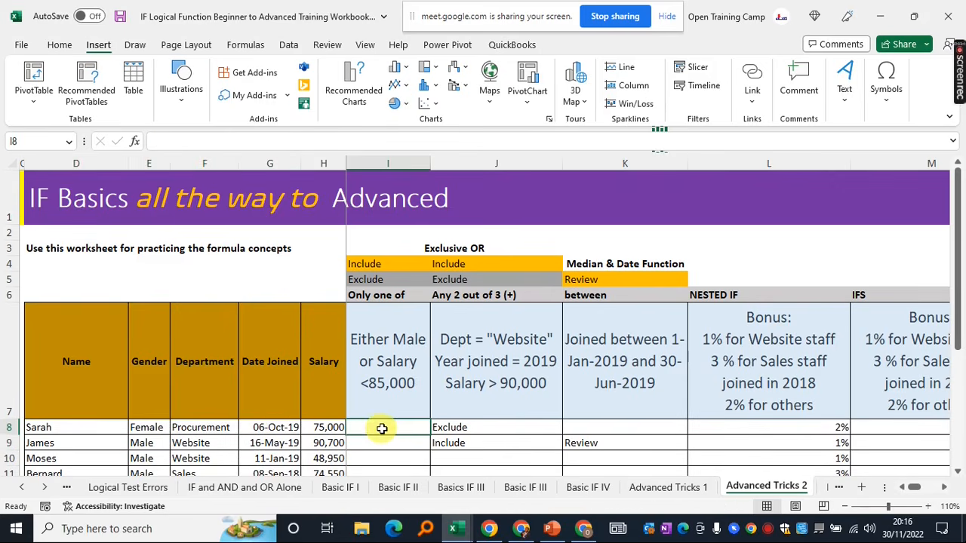
{"action": "left_click_drag", "start_coordinate": [37, 428], "coordinate": [313, 432]}
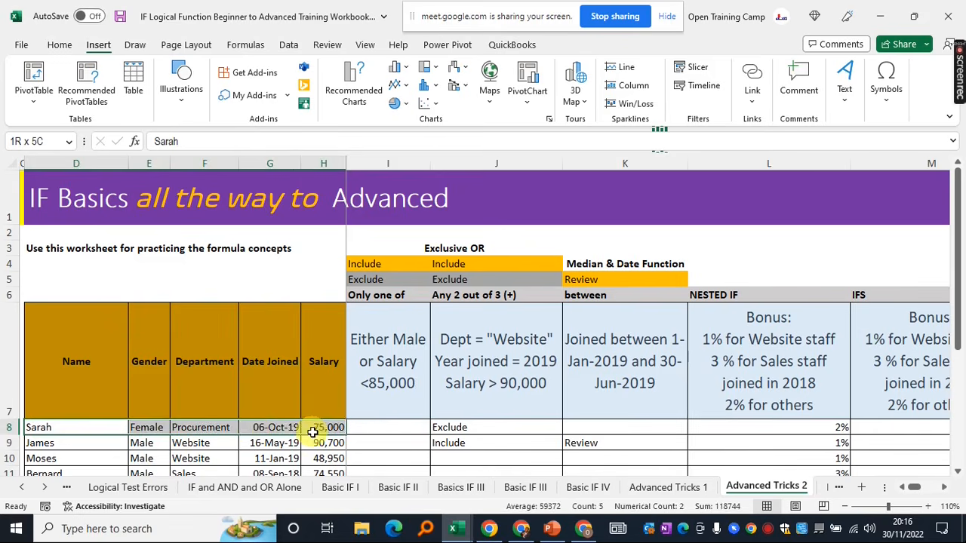
{"action": "left_click", "coordinate": [386, 363]}
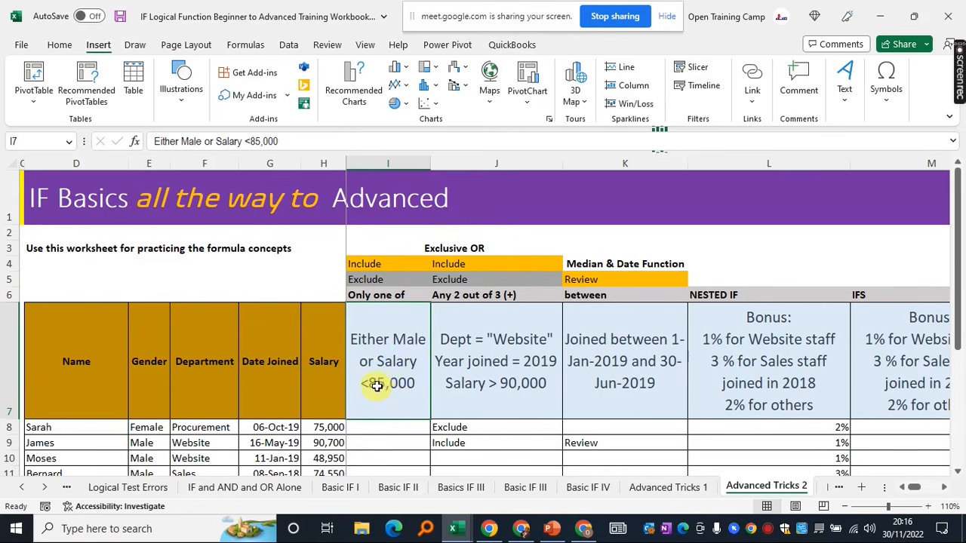
{"action": "left_click", "coordinate": [394, 427]}
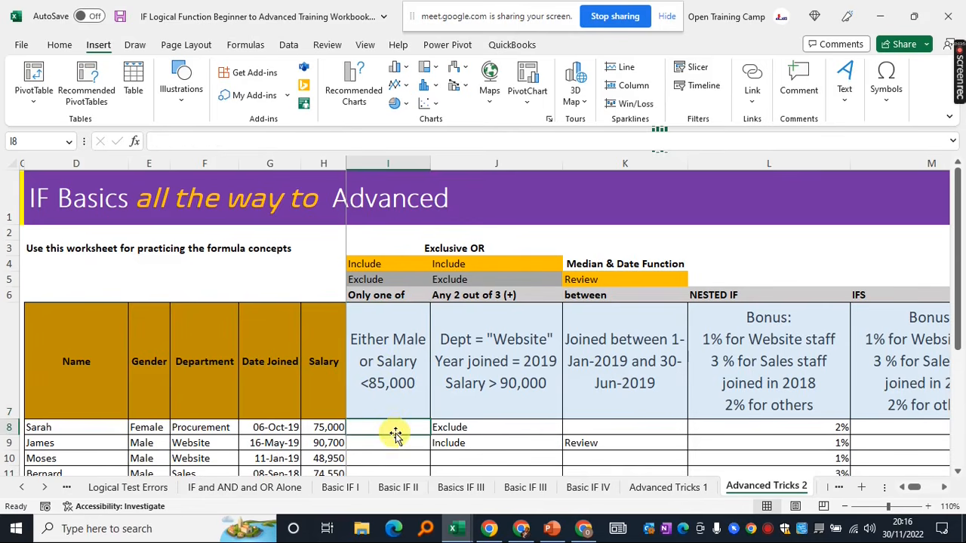
Check the table's extent by selecting from I8 across to column P and the last row
{"action": "left_click_drag", "start_coordinate": [395, 433], "coordinate": [398, 438]}
{"action": "key", "text": "ctrl+shift+Right"}
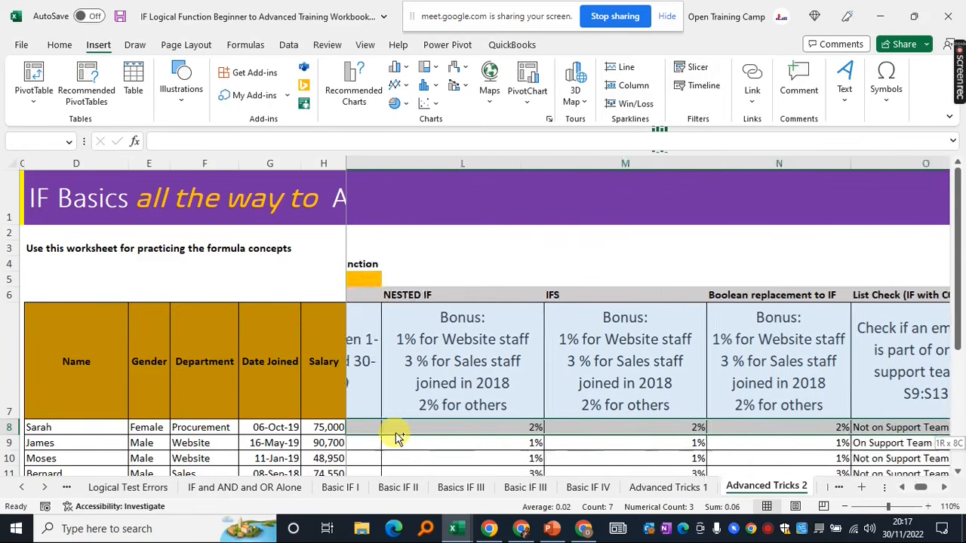
{"action": "key", "text": "ctrl+shift+Down"}
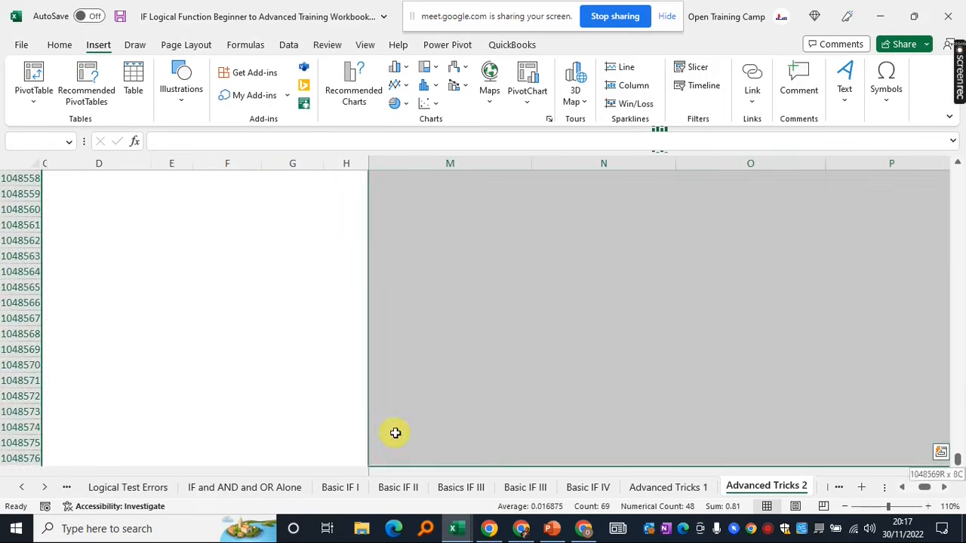
{"action": "left_click", "coordinate": [418, 420]}
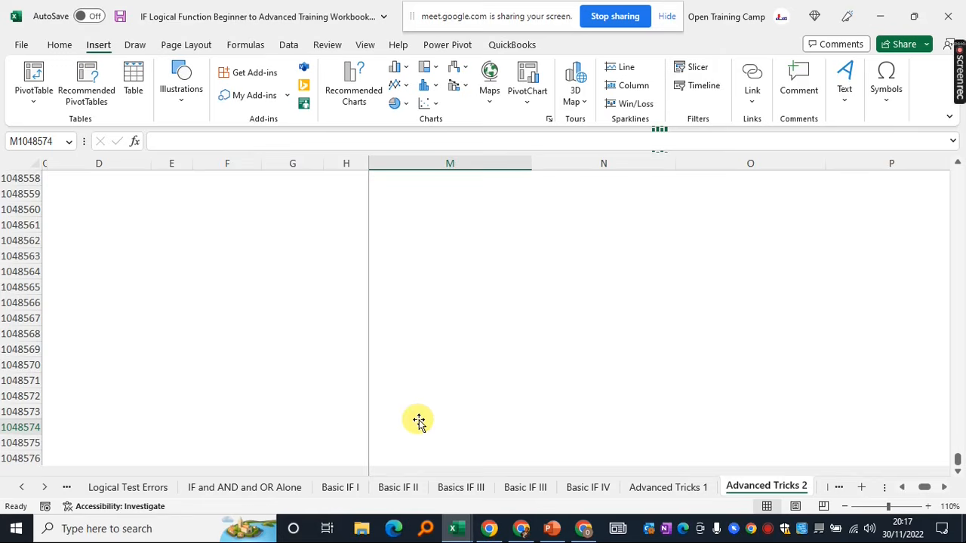
{"action": "left_click", "coordinate": [514, 345]}
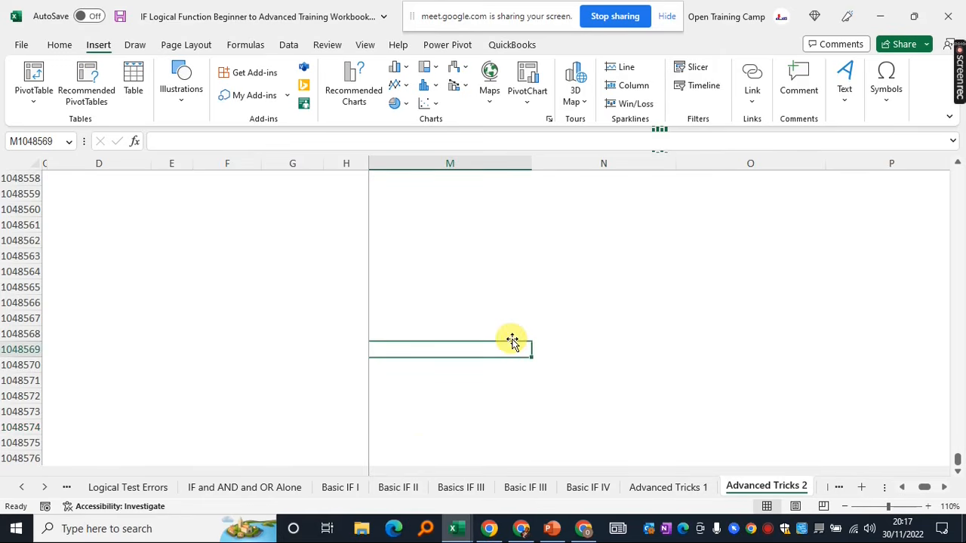
{"action": "key", "text": "ctrl+Up"}
{"action": "scroll", "coordinate": [442, 268], "scroll_direction": "up", "scroll_amount": 6}
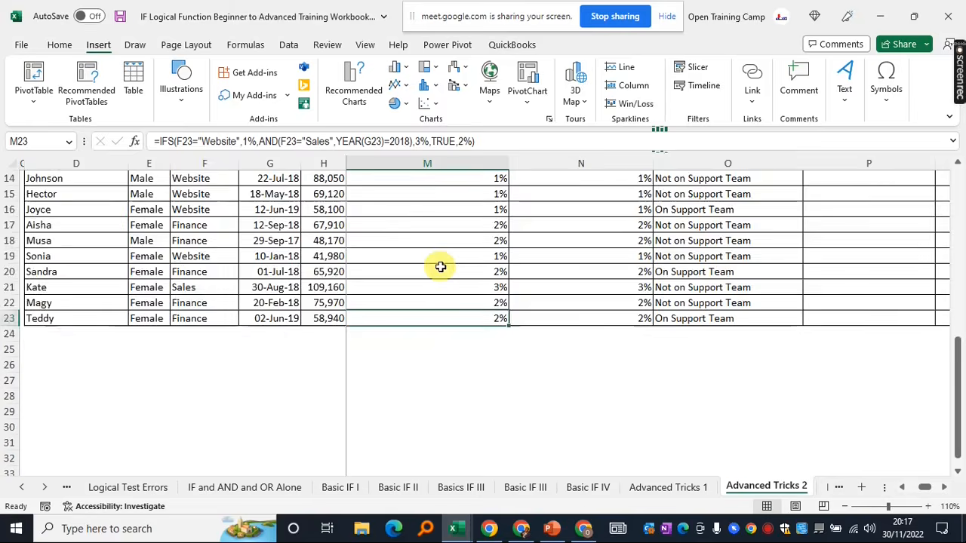
{"action": "scroll", "coordinate": [441, 268], "scroll_direction": "up", "scroll_amount": 2}
{"action": "scroll", "coordinate": [442, 265], "scroll_direction": "down", "scroll_amount": 3}
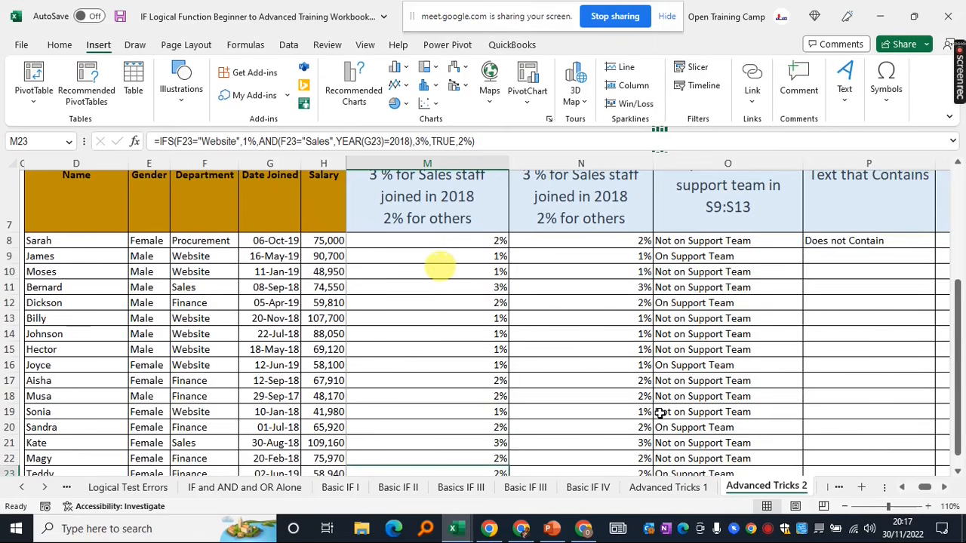
{"action": "left_click_drag", "start_coordinate": [928, 487], "coordinate": [910, 489]}
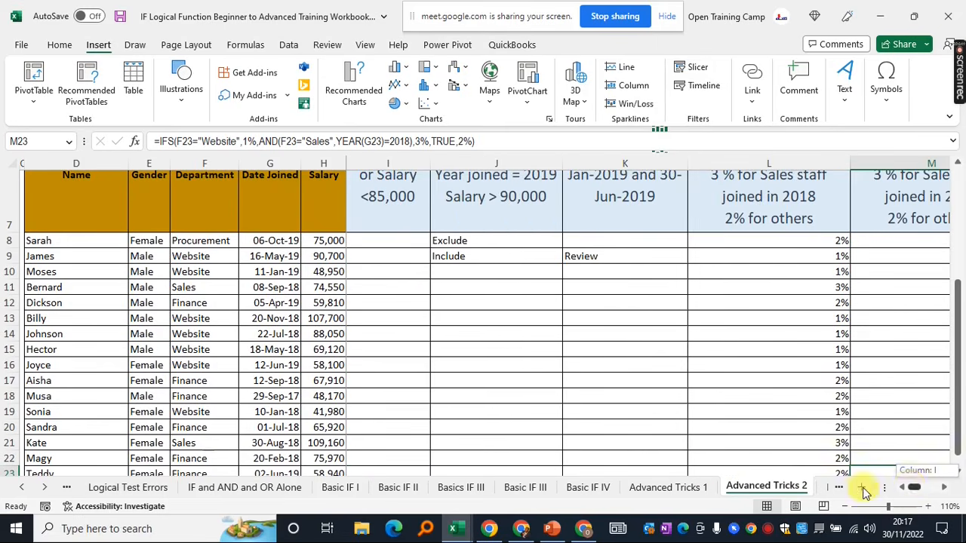
Select cell I8 under the 'Either Male or Salary <85,000' heading
{"action": "left_click", "coordinate": [397, 240]}
{"action": "scroll", "coordinate": [397, 240], "scroll_direction": "up", "scroll_amount": 2}
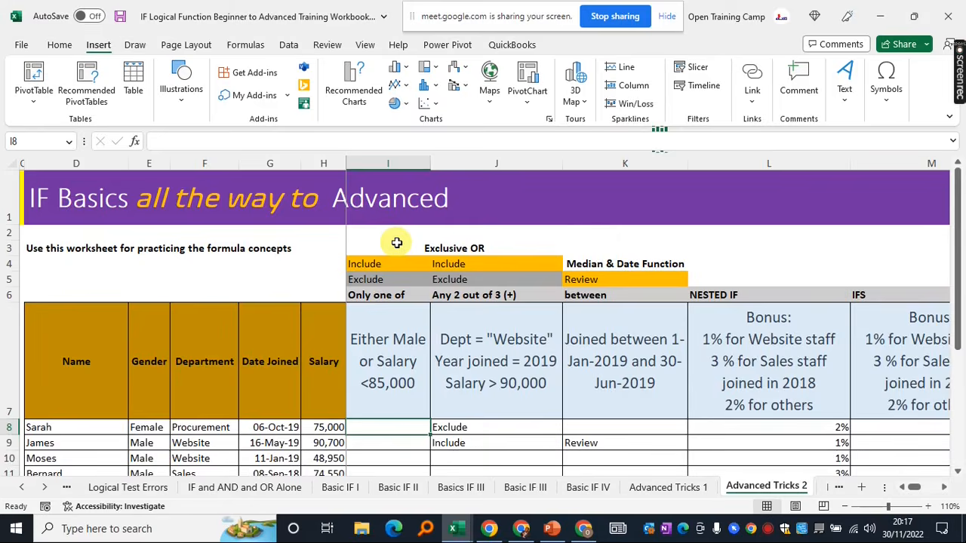
{"action": "scroll", "coordinate": [377, 364], "scroll_direction": "down", "scroll_amount": 2}
{"action": "left_click", "coordinate": [385, 351]}
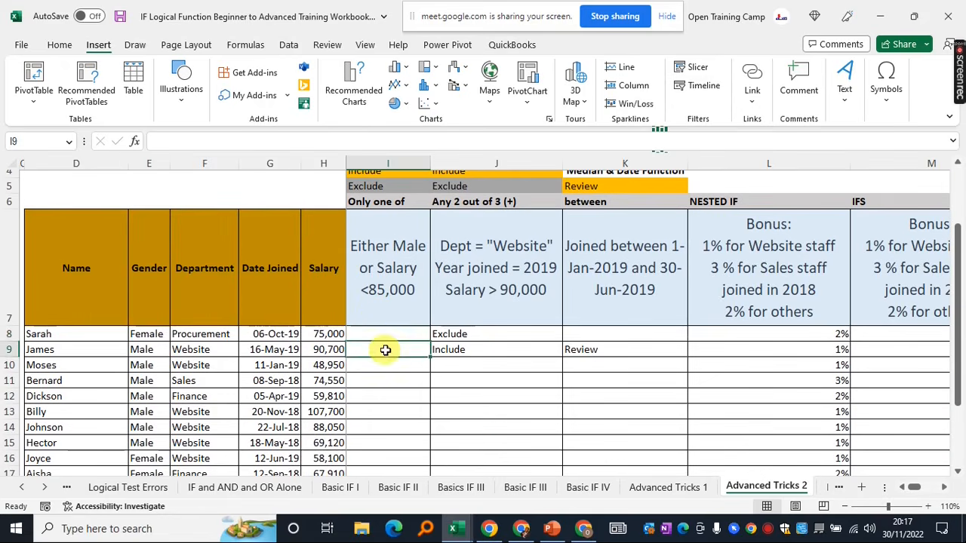
{"action": "left_click", "coordinate": [389, 335]}
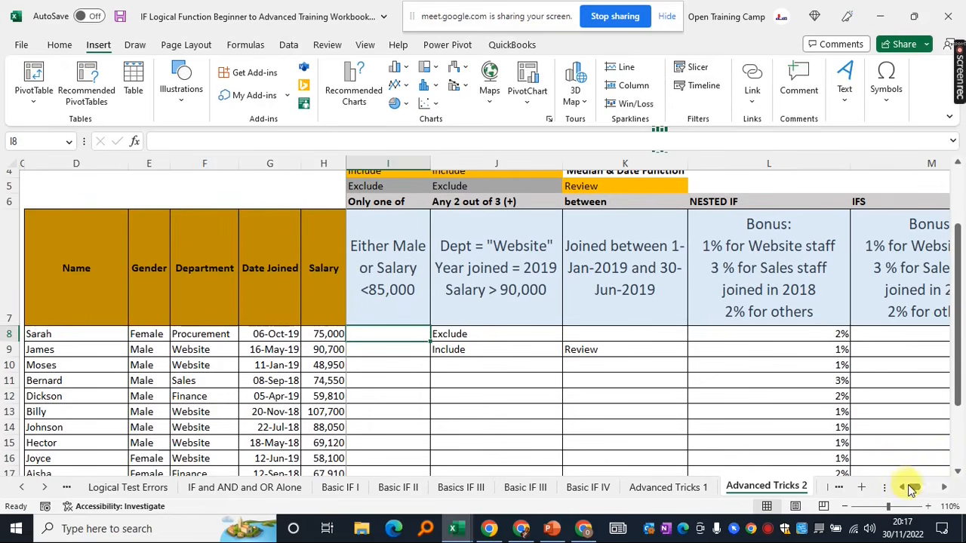
{"action": "left_click", "coordinate": [385, 350]}
{"action": "left_click", "coordinate": [384, 334]}
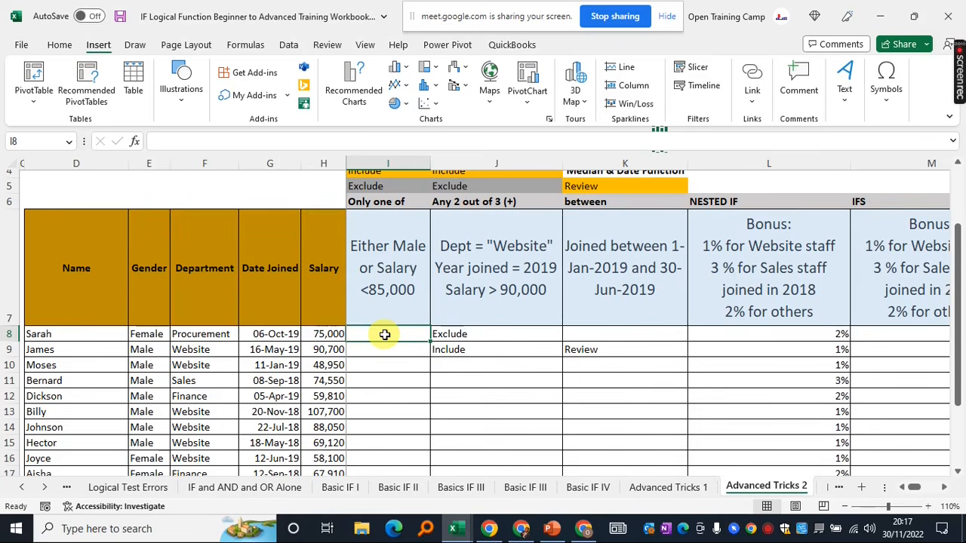
In I8, try =IF(E8="Male", then erase it back to just =IF(
{"action": "type", "text": "=IF("}
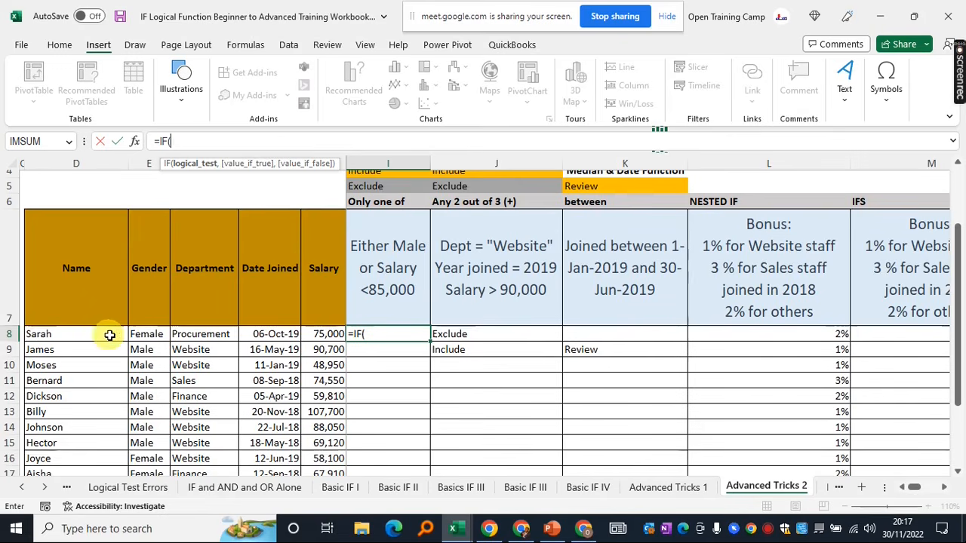
{"action": "left_click", "coordinate": [153, 335]}
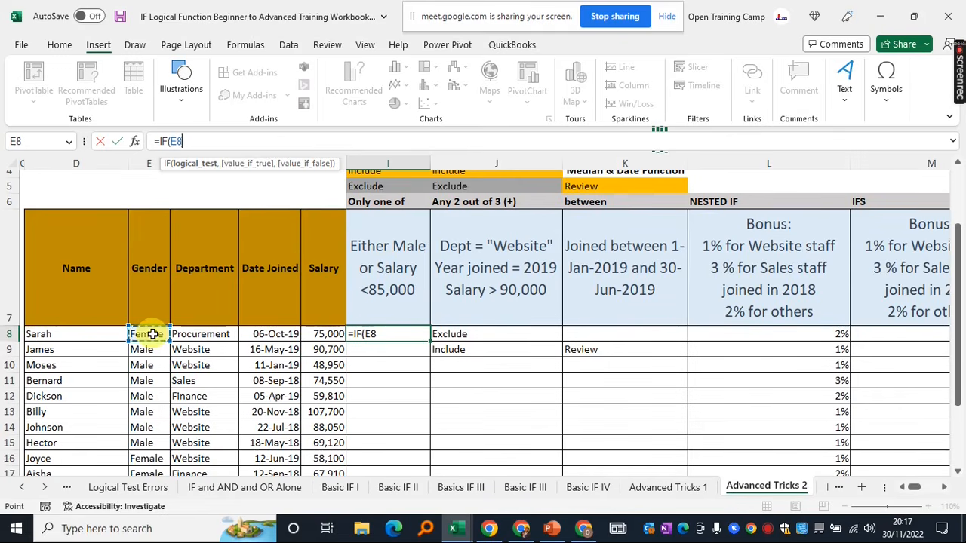
{"action": "type", "text": "="}
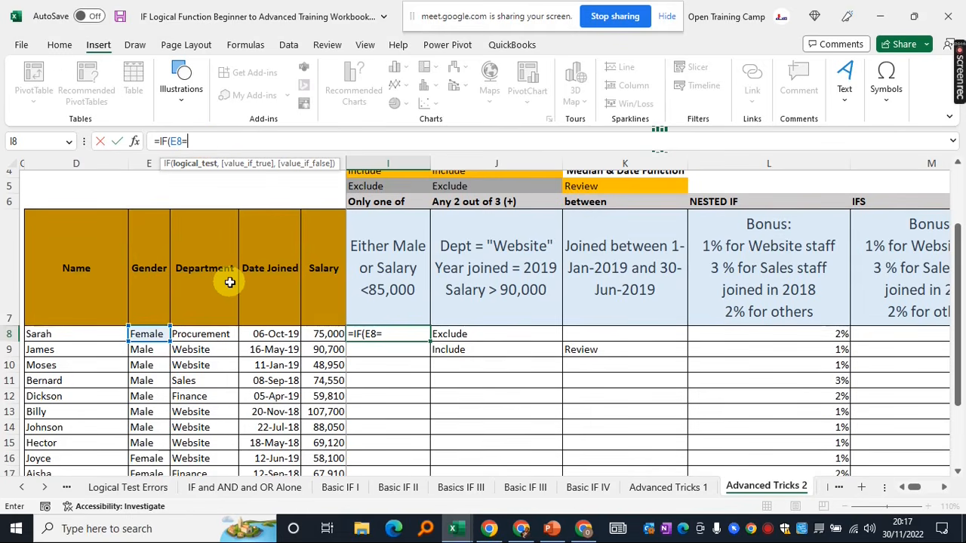
{"action": "type", "text": "\"Male\""}
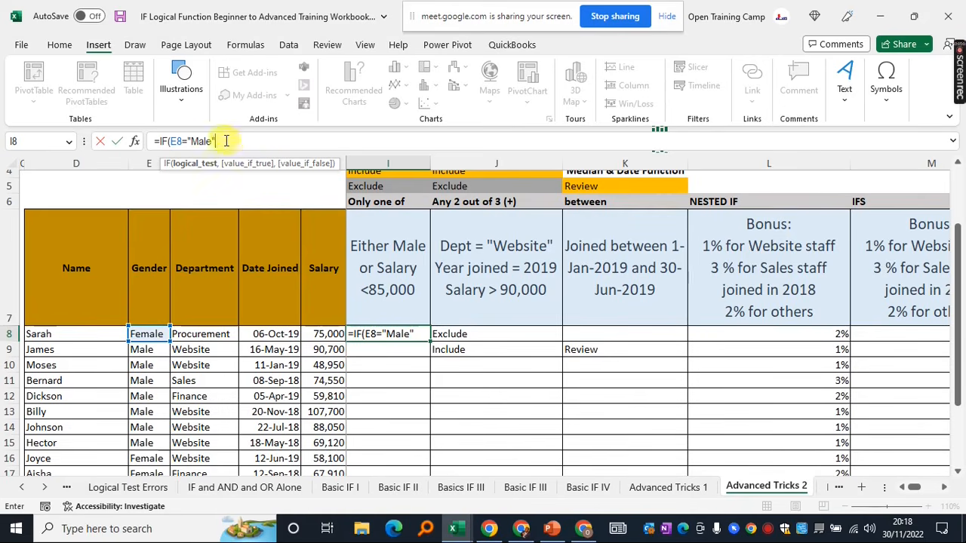
{"action": "type", "text": ","}
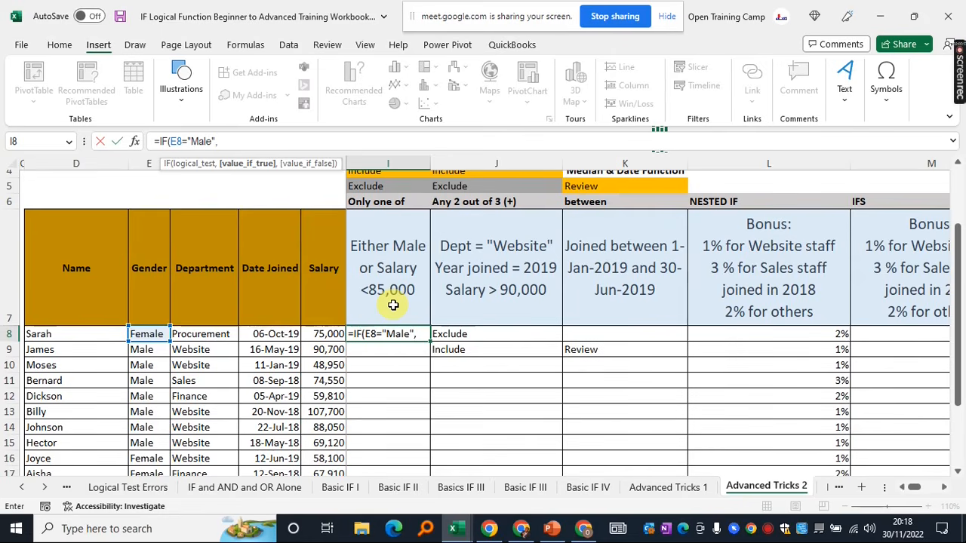
{"action": "key", "text": "BackSpace"}
{"action": "key", "text": "BackSpace"}
{"action": "key", "text": "BackSpace"}
{"action": "key", "text": "BackSpace"}
{"action": "key", "text": "BackSpace"}
{"action": "key", "text": "BackSpace"}
{"action": "key", "text": "BackSpace"}
{"action": "key", "text": "BackSpace"}
{"action": "key", "text": "BackSpace"}
{"action": "key", "text": "BackSpace"}
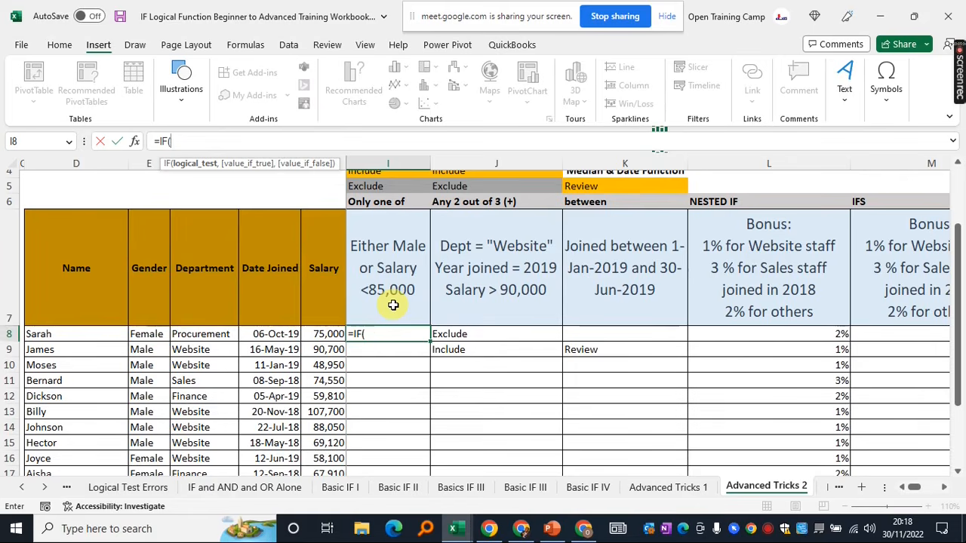
Add the test OR(E8="Male",H8<85000) to the I8 formula
{"action": "type", "text": "or"}
{"action": "key", "text": "Tab"}
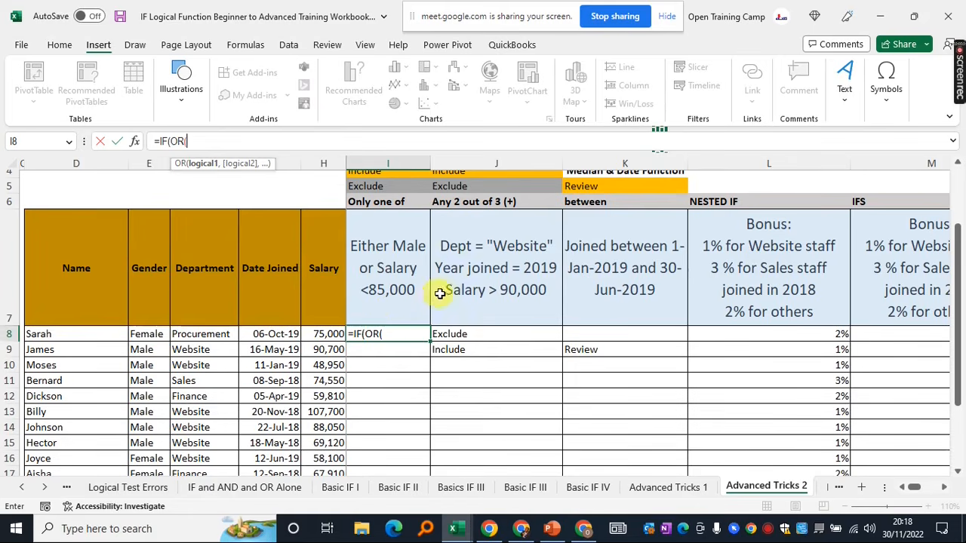
{"action": "left_click", "coordinate": [149, 335]}
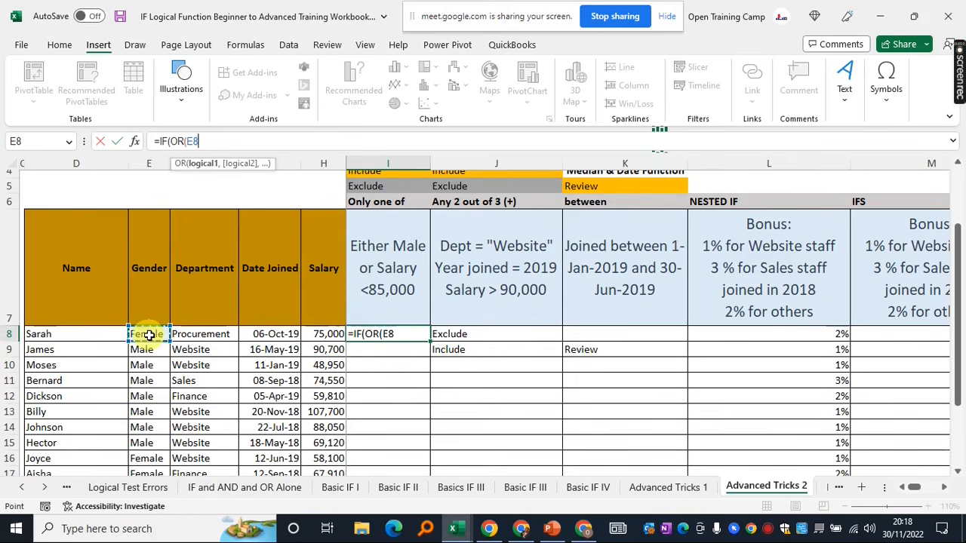
{"action": "type", "text": "=\"Male\""}
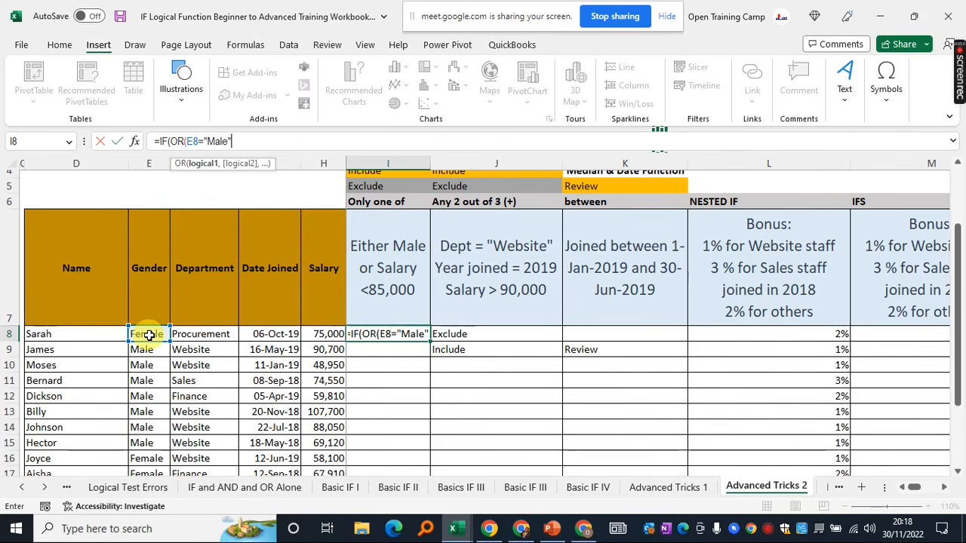
{"action": "type", "text": ","}
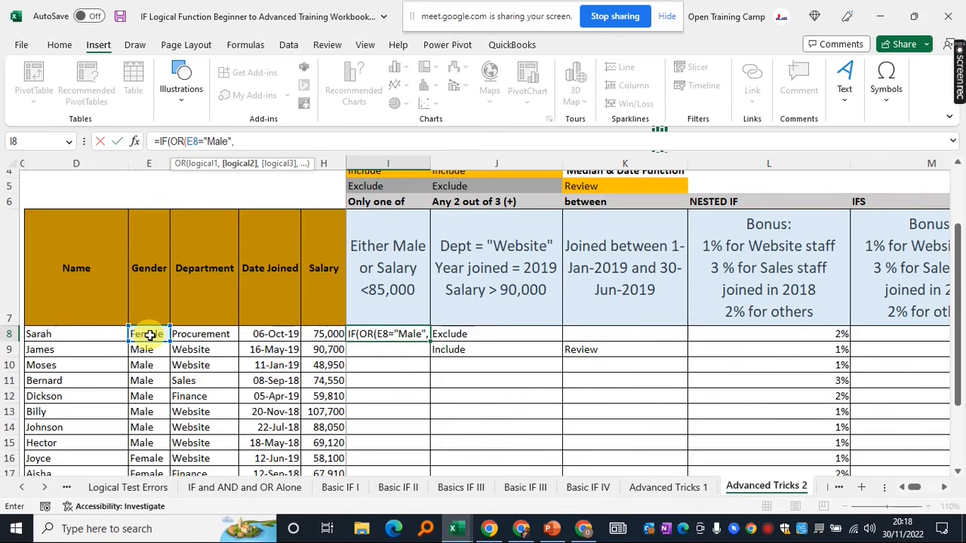
{"action": "left_click", "coordinate": [319, 334]}
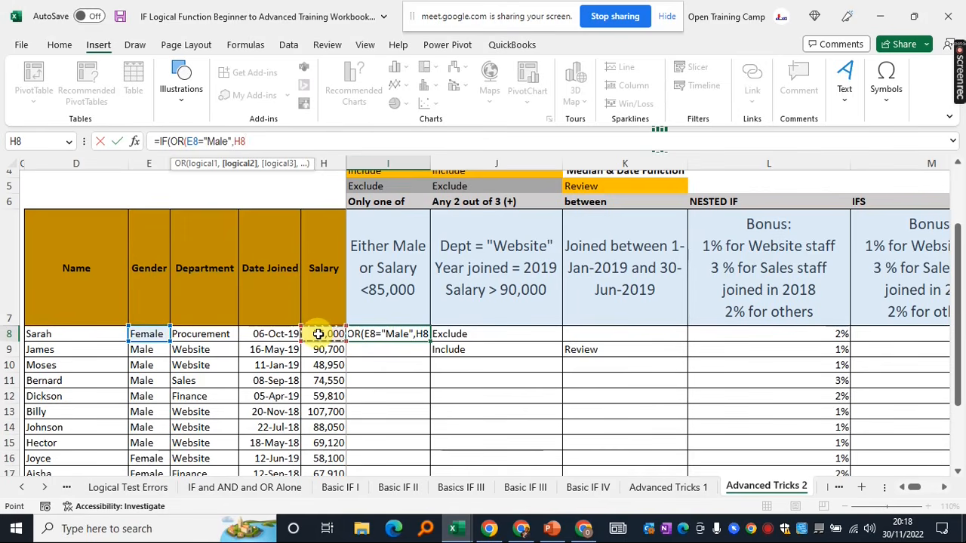
{"action": "type", "text": "<"}
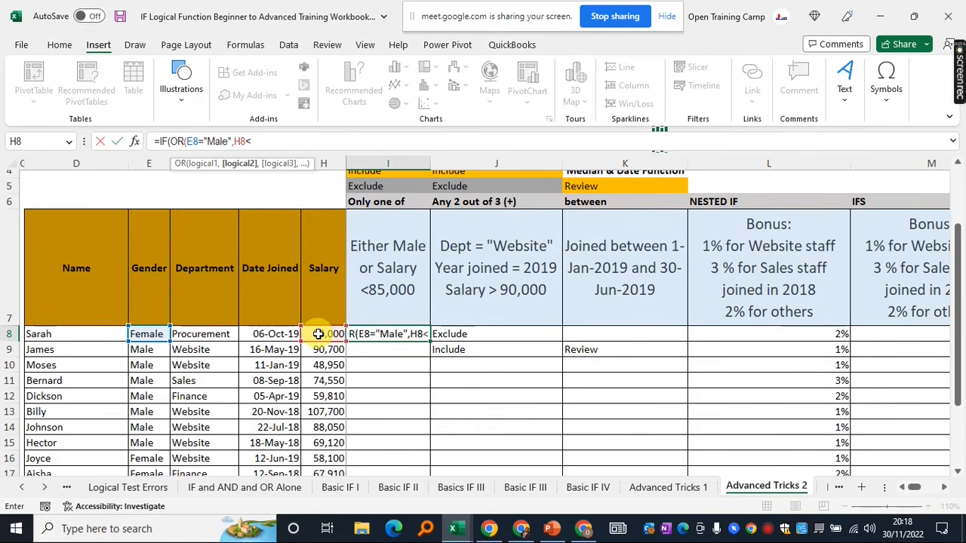
{"action": "type", "text": "8599"}
{"action": "key", "text": "BackSpace"}
{"action": "key", "text": "BackSpace"}
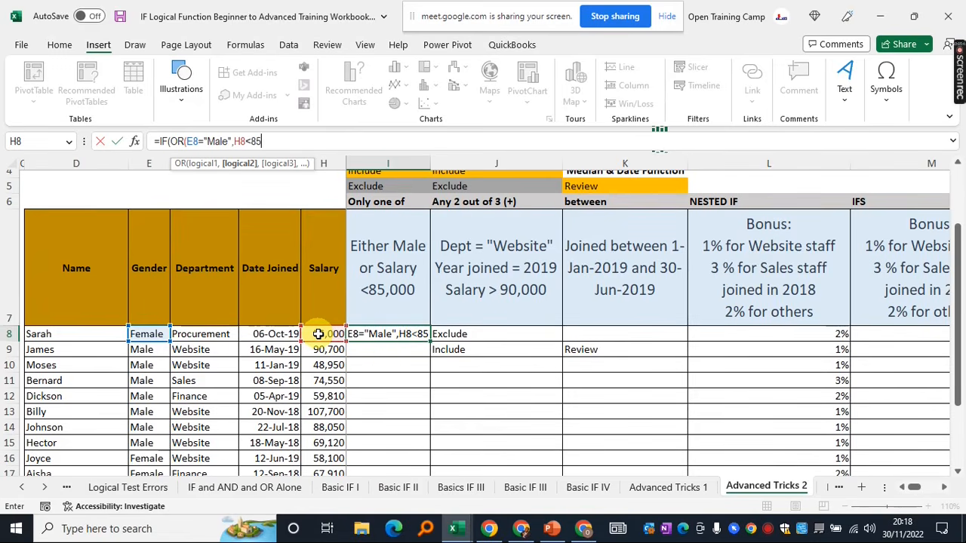
{"action": "type", "text": "000"}
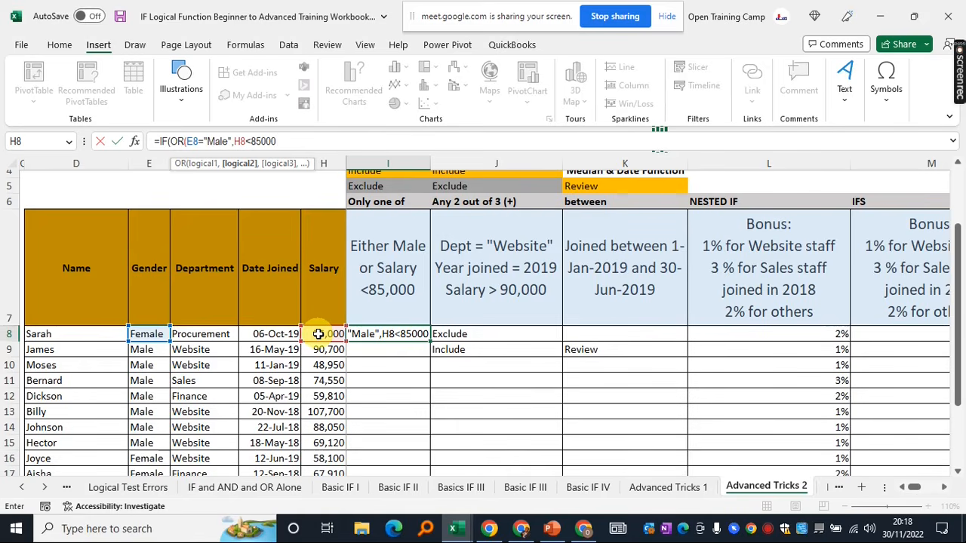
{"action": "type", "text": ")"}
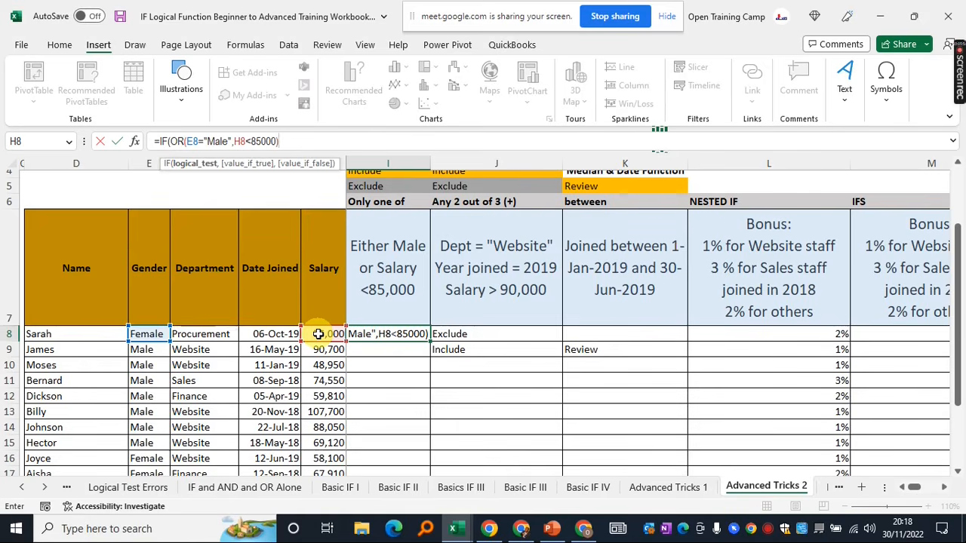
{"action": "type", "text": ","}
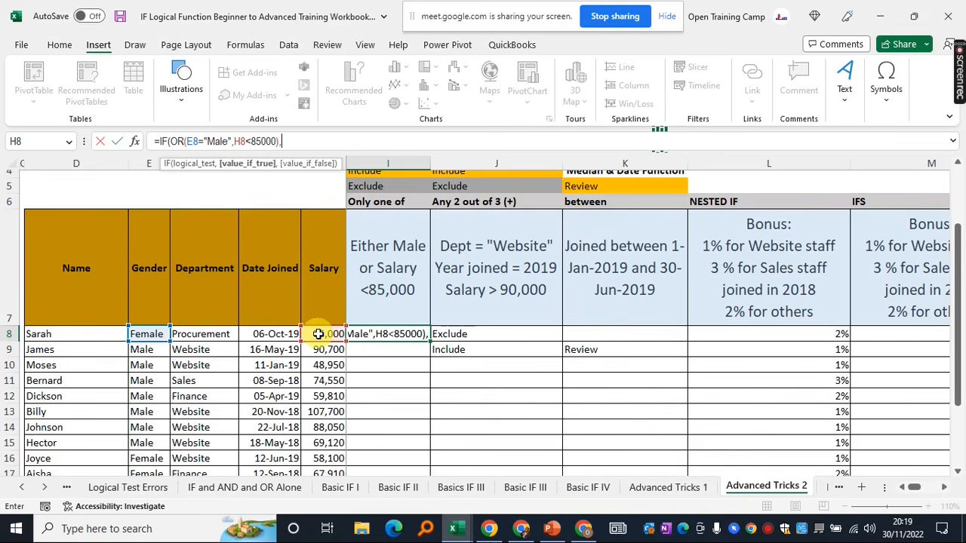
Return absolute $I$4 when true and "" otherwise, then commit the formula
{"action": "scroll", "coordinate": [379, 229], "scroll_direction": "up", "scroll_amount": 1}
{"action": "left_click", "coordinate": [368, 218]}
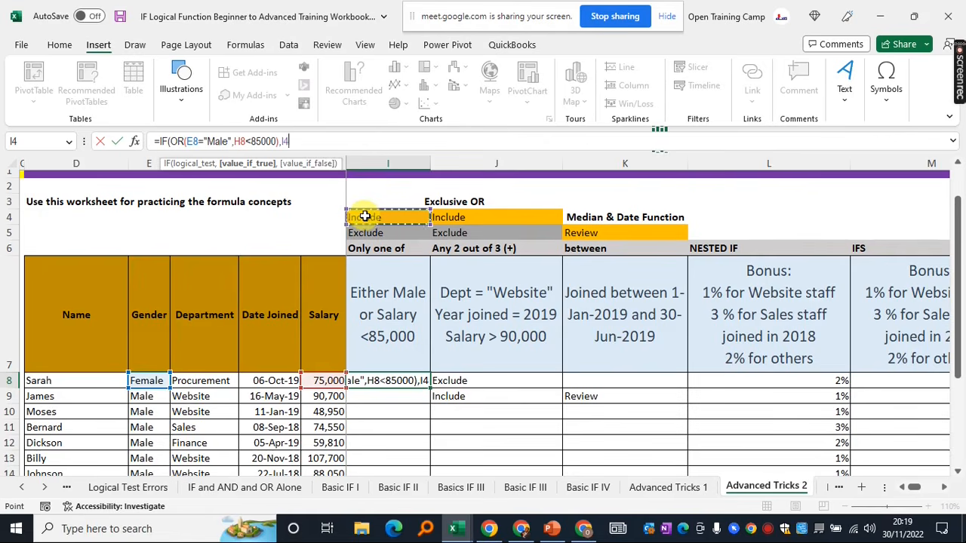
{"action": "key", "text": "F4"}
{"action": "type", "text": ","}
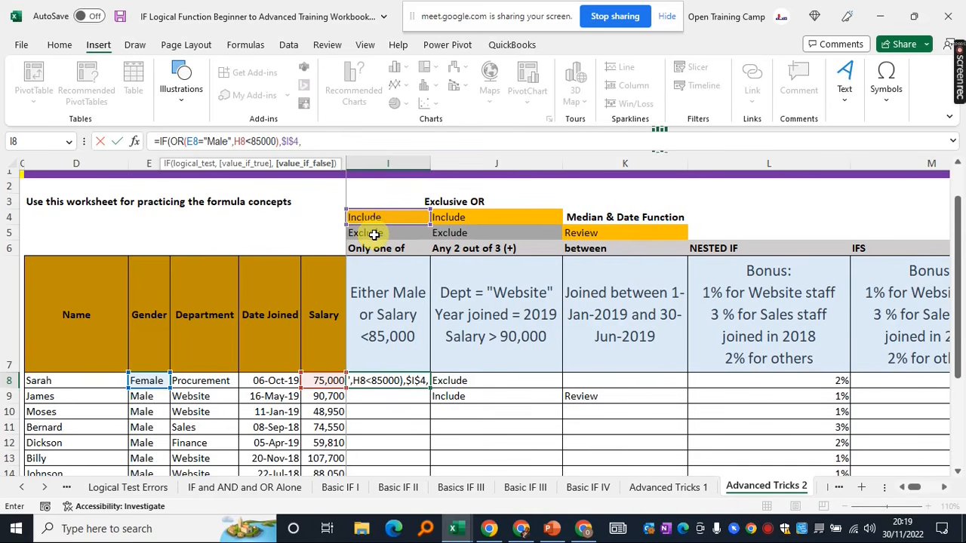
{"action": "type", "text": "\"\""}
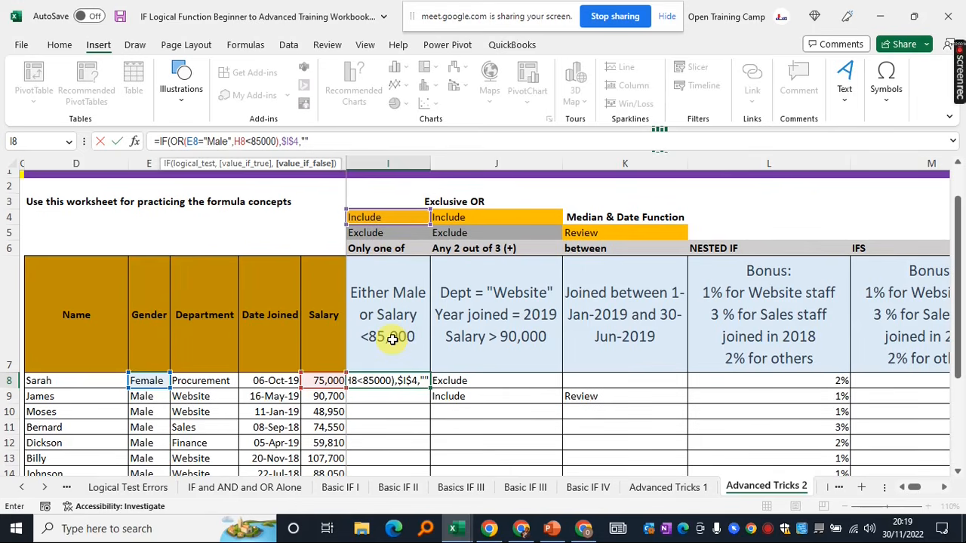
{"action": "type", "text": ")"}
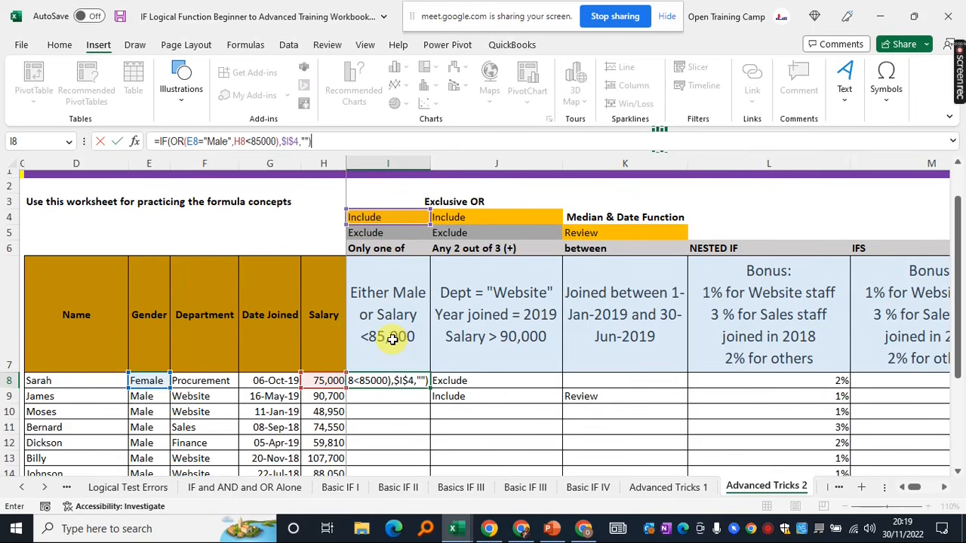
{"action": "key", "text": "Return"}
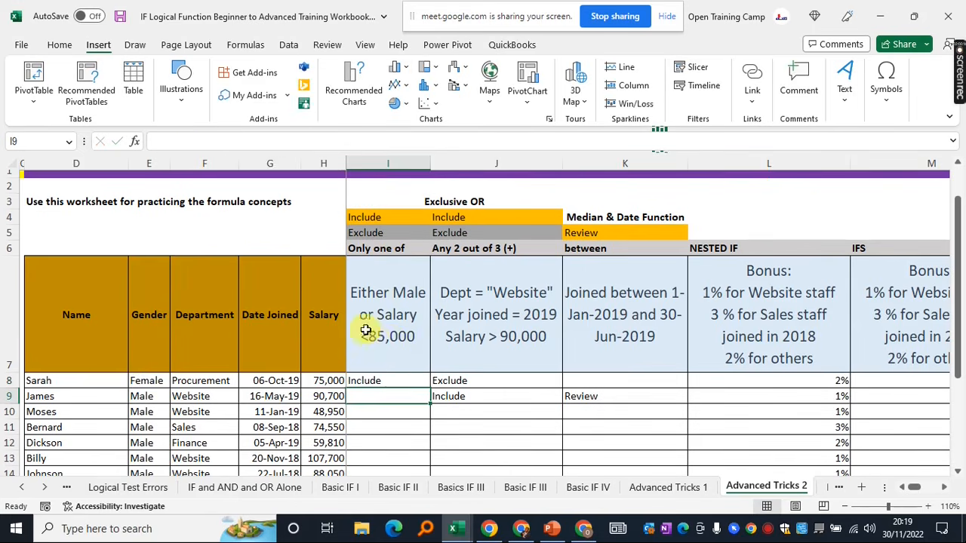
{"action": "left_click", "coordinate": [383, 381]}
{"action": "scroll", "coordinate": [381, 381], "scroll_direction": "down", "scroll_amount": 2}
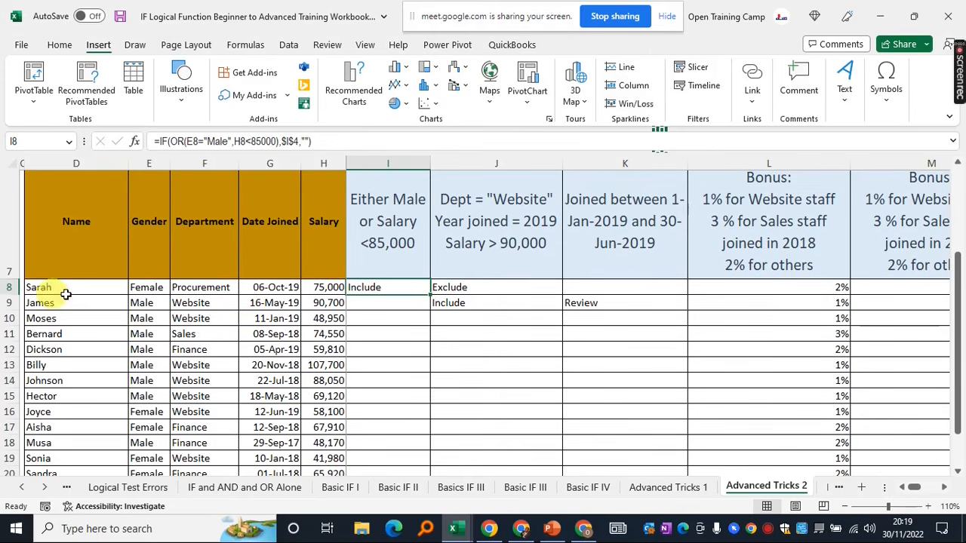
{"action": "scroll", "coordinate": [349, 348], "scroll_direction": "up", "scroll_amount": 1}
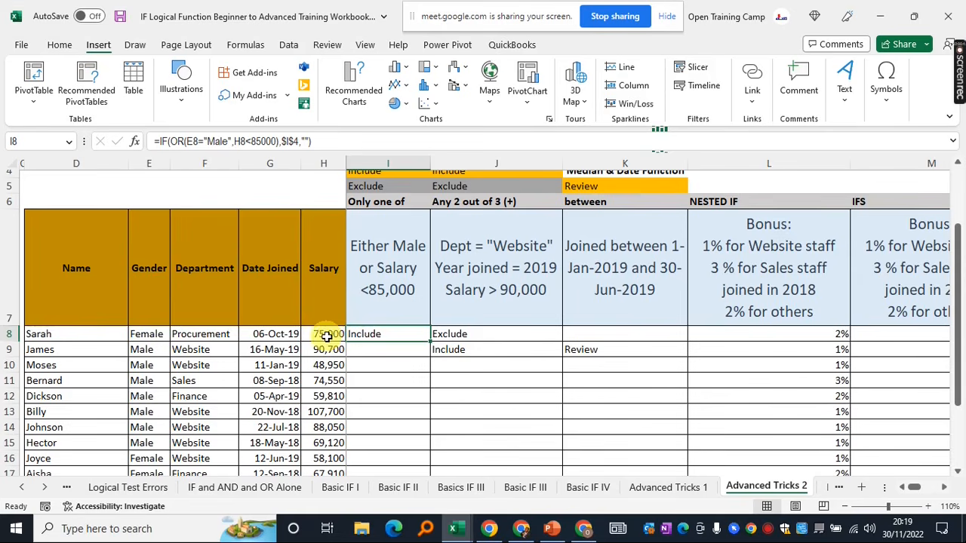
Type 'Gender' in I11 and 'Salary' in J11 as condition notes
{"action": "left_click", "coordinate": [396, 382]}
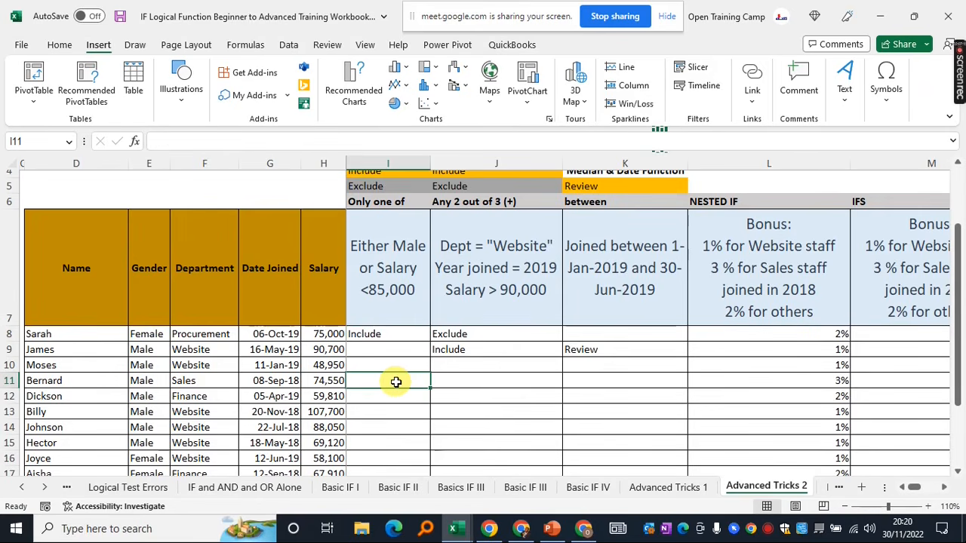
{"action": "type", "text": "Gender"}
{"action": "key", "text": "Tab"}
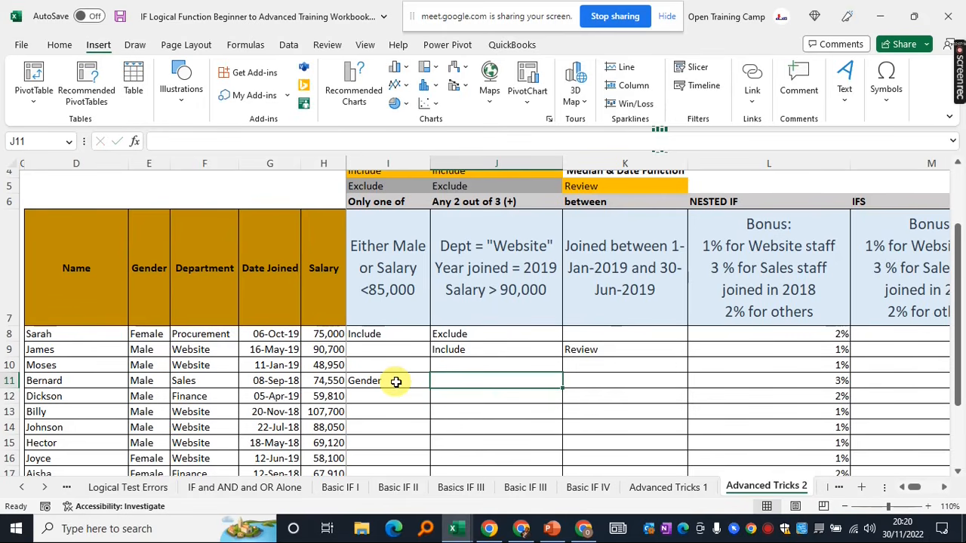
{"action": "type", "text": "Salary"}
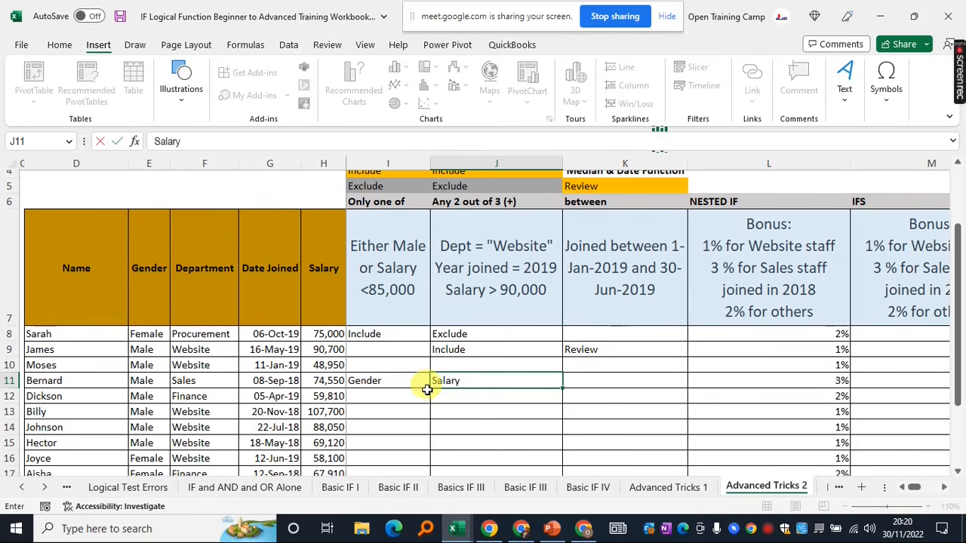
{"action": "key", "text": "Return"}
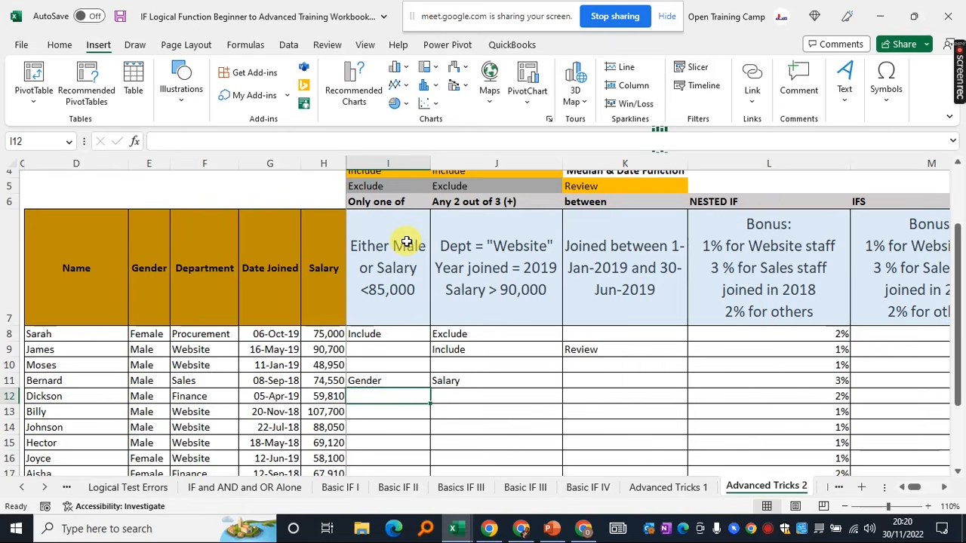
Enter sample values 0 in I12 and 1 in J12 and compare them
{"action": "type", "text": "0"}
{"action": "left_click", "coordinate": [468, 397]}
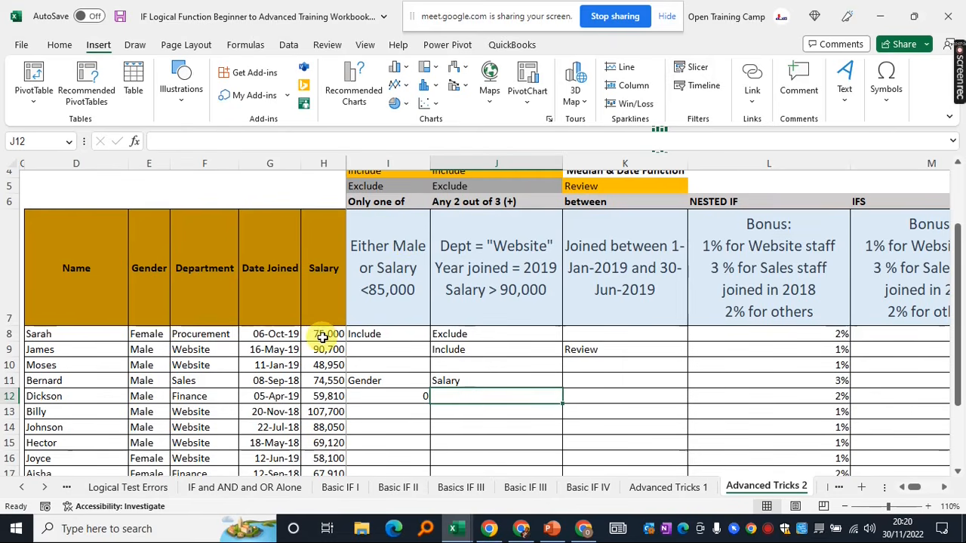
{"action": "type", "text": "1"}
{"action": "left_click", "coordinate": [384, 395]}
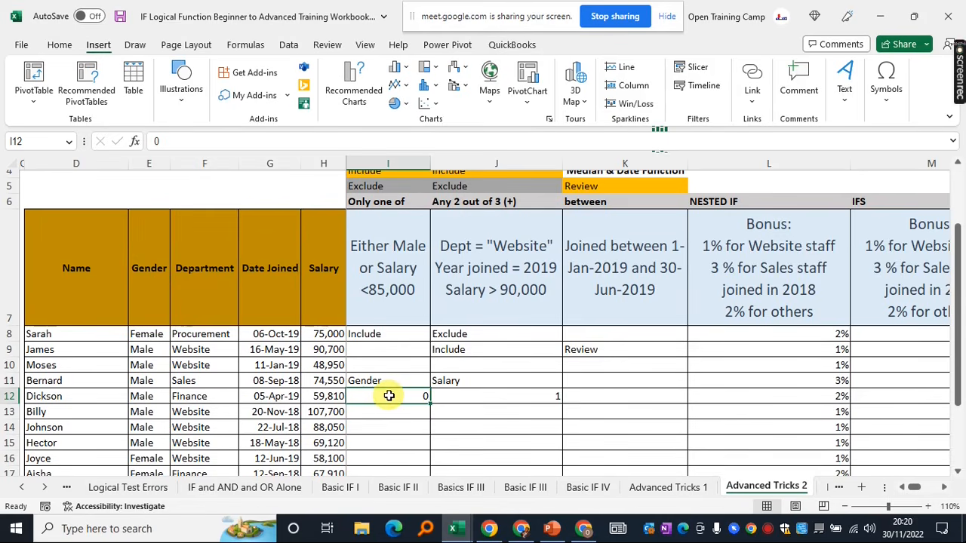
{"action": "left_click", "coordinate": [480, 395]}
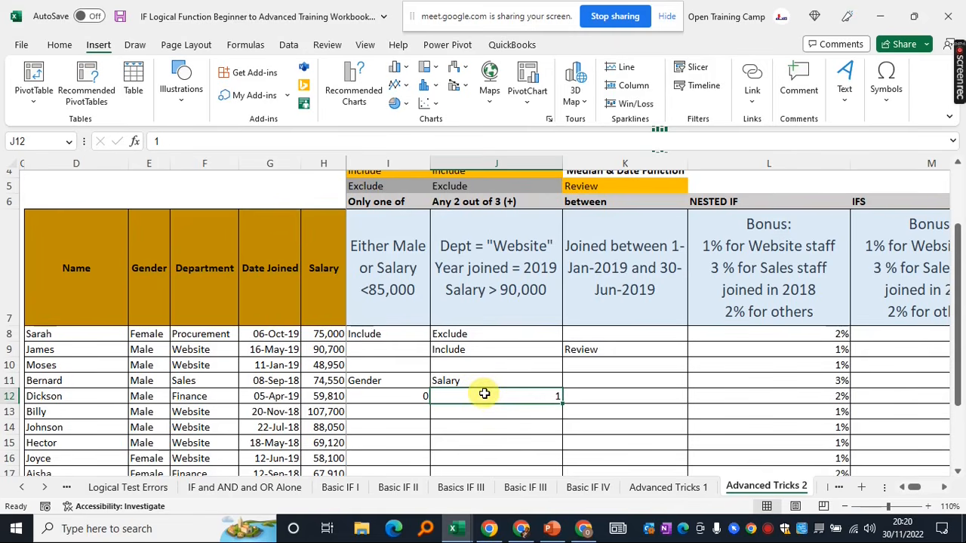
{"action": "left_click_drag", "start_coordinate": [370, 395], "coordinate": [476, 398]}
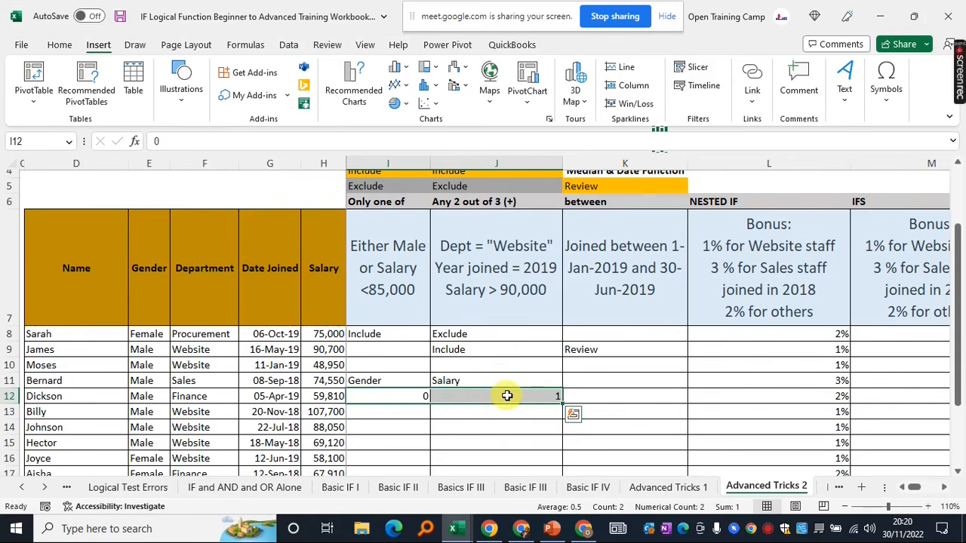
{"action": "left_click", "coordinate": [506, 396]}
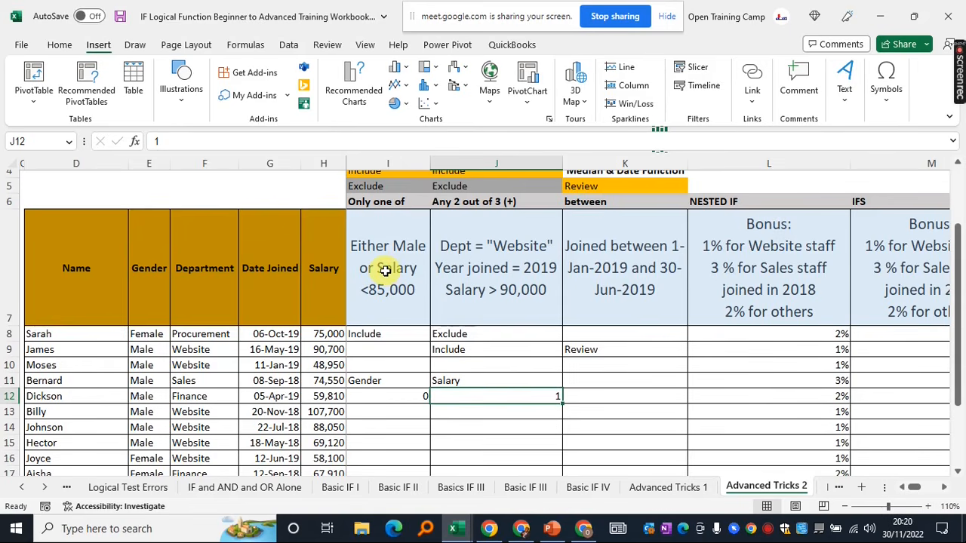
{"action": "left_click", "coordinate": [395, 394]}
{"action": "left_click", "coordinate": [467, 397]}
{"action": "left_click", "coordinate": [391, 396]}
{"action": "left_click", "coordinate": [475, 397]}
{"action": "left_click", "coordinate": [378, 402]}
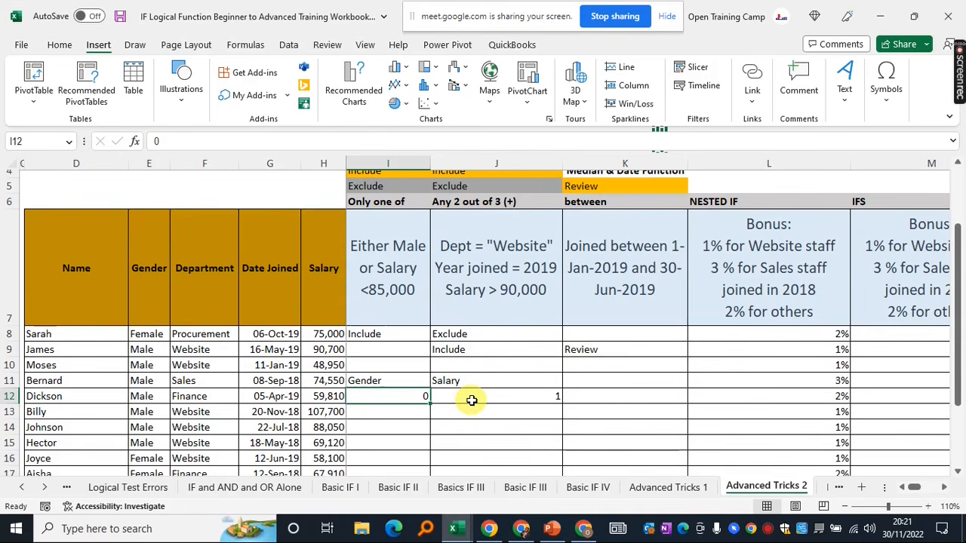
{"action": "left_click", "coordinate": [597, 399]}
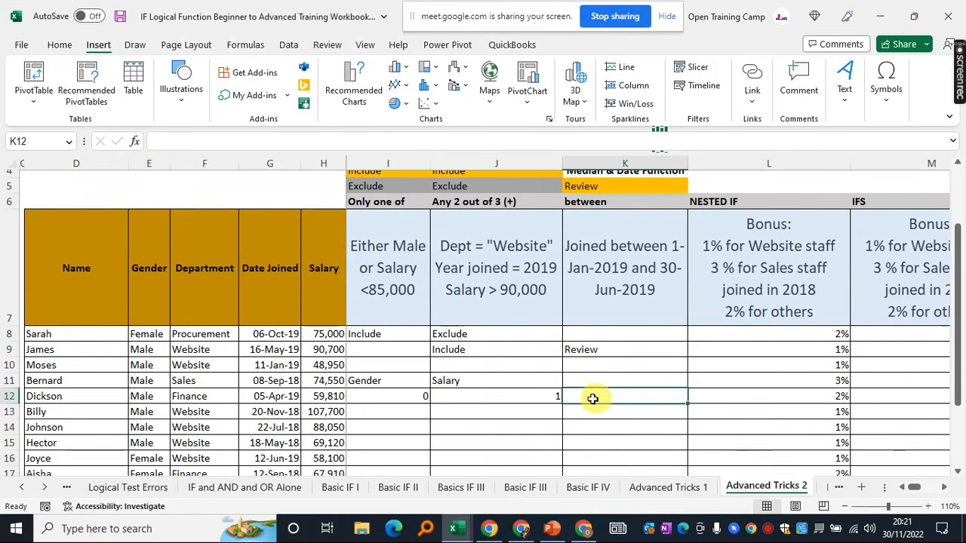
Clear the Gender, Salary, 0 and 1 scratch entries from I11:J12
{"action": "left_click", "coordinate": [385, 336]}
{"action": "left_click_drag", "start_coordinate": [369, 382], "coordinate": [526, 394]}
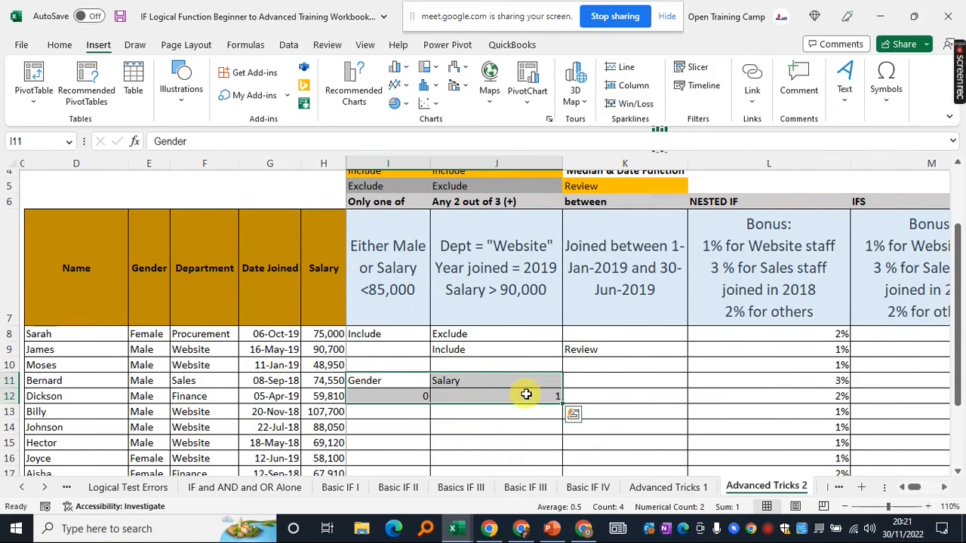
{"action": "key", "text": "Delete"}
Copy the I8 IF(OR) formula down to I23 with the fill handle
{"action": "left_click", "coordinate": [377, 334]}
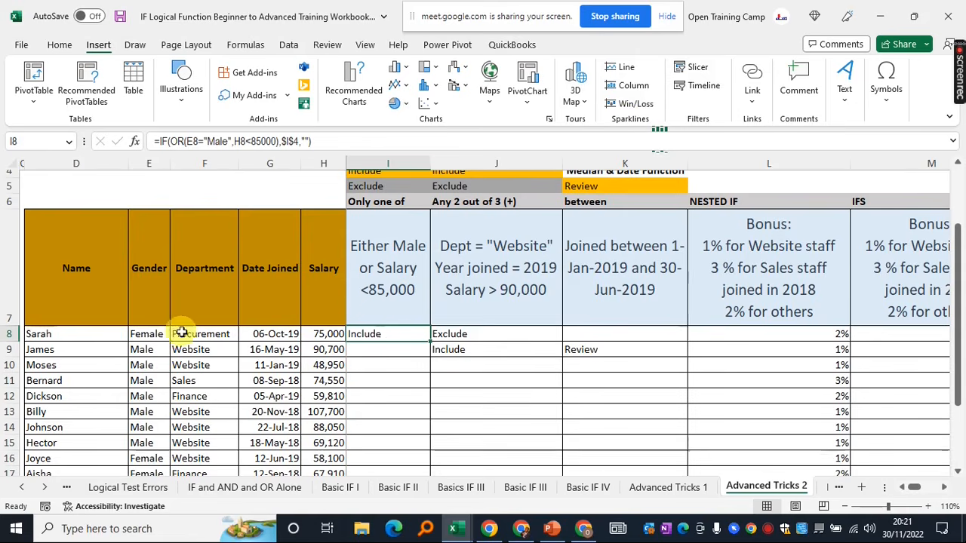
{"action": "double_click", "coordinate": [430, 344]}
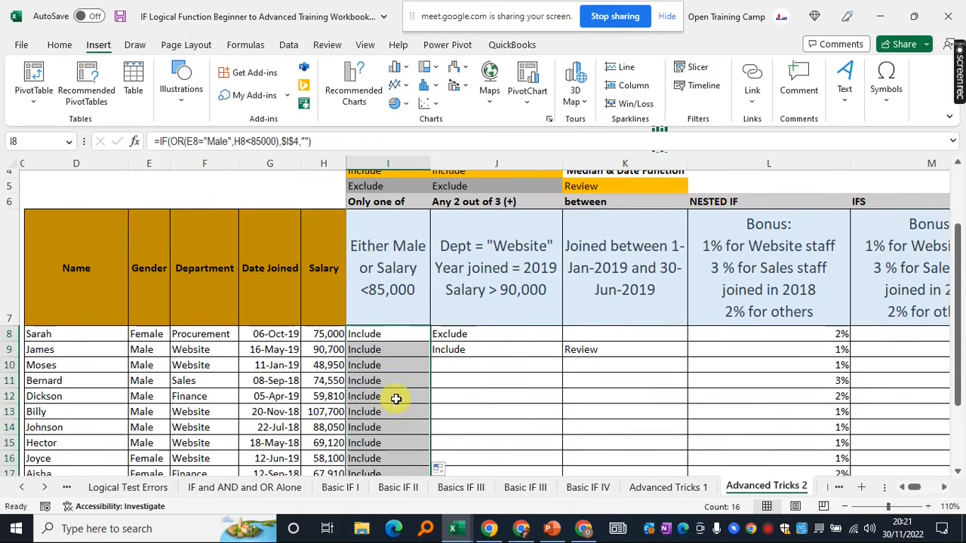
{"action": "left_click", "coordinate": [394, 397]}
{"action": "scroll", "coordinate": [396, 400], "scroll_direction": "down", "scroll_amount": 3}
{"action": "scroll", "coordinate": [396, 400], "scroll_direction": "down", "scroll_amount": 1}
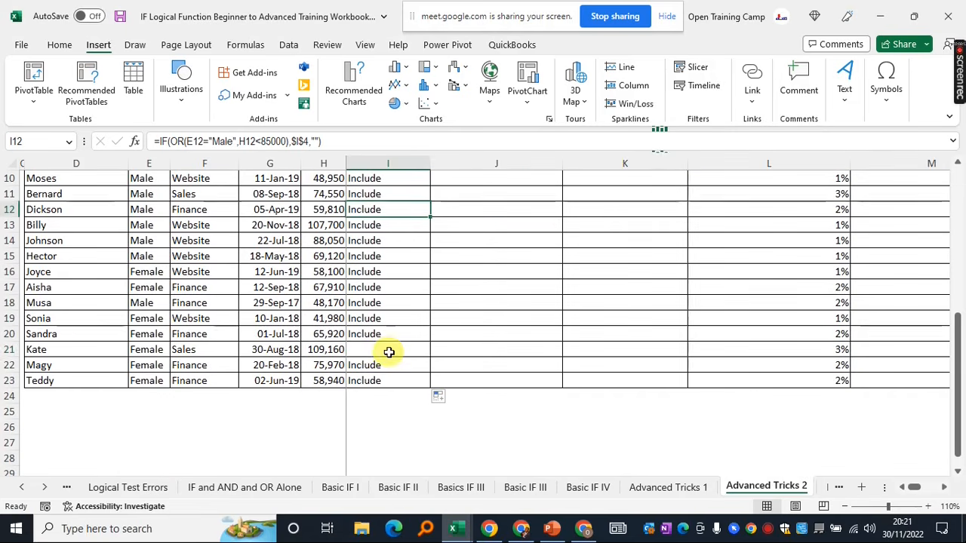
Confirm row 21 is blank because Kate is Female and earns 109,160
{"action": "left_click", "coordinate": [394, 350]}
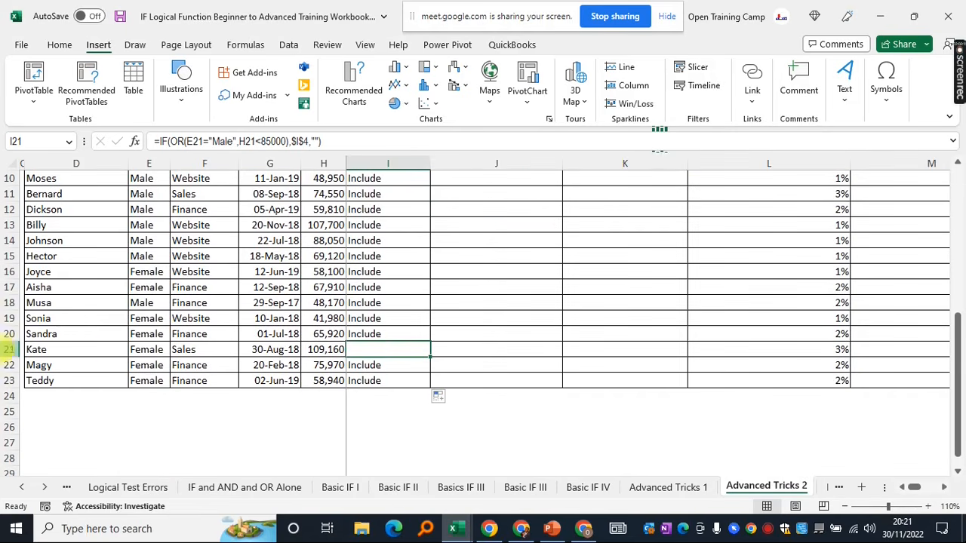
{"action": "left_click", "coordinate": [9, 349]}
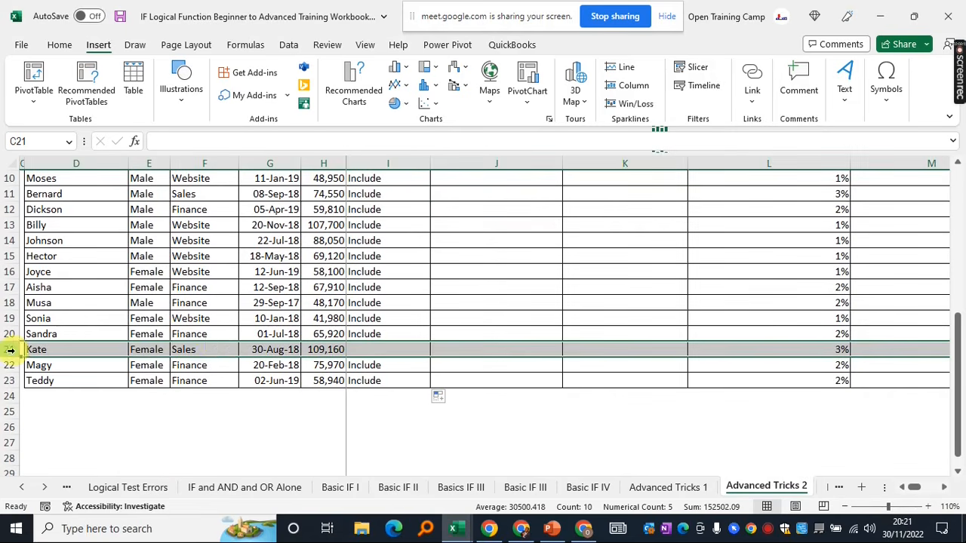
{"action": "left_click", "coordinate": [142, 349]}
{"action": "scroll", "coordinate": [151, 436], "scroll_direction": "up", "scroll_amount": 1}
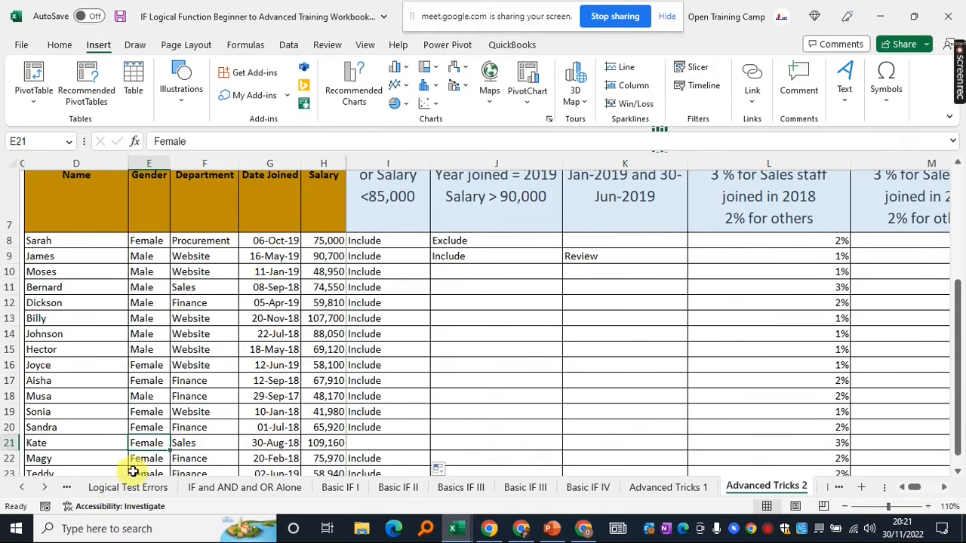
{"action": "scroll", "coordinate": [295, 408], "scroll_direction": "down", "scroll_amount": 1}
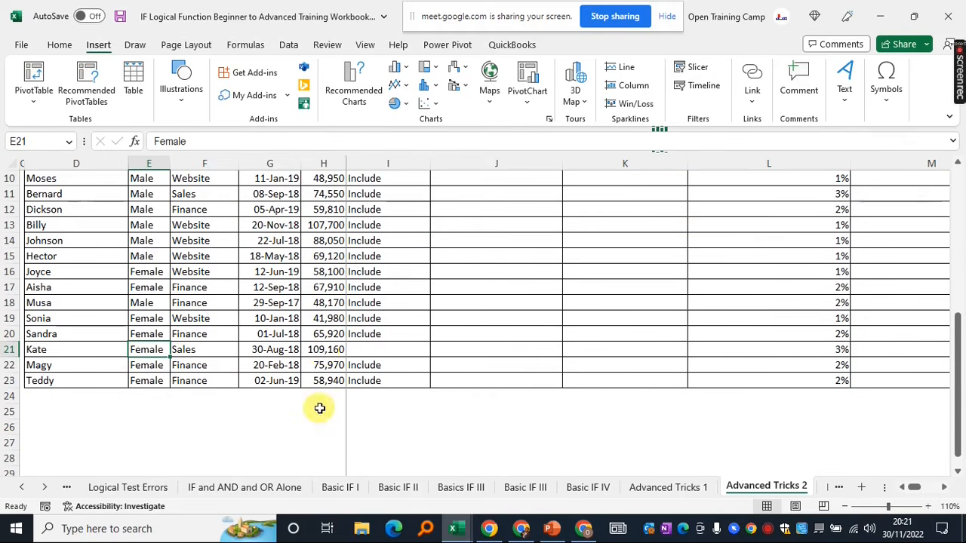
{"action": "left_click", "coordinate": [323, 351]}
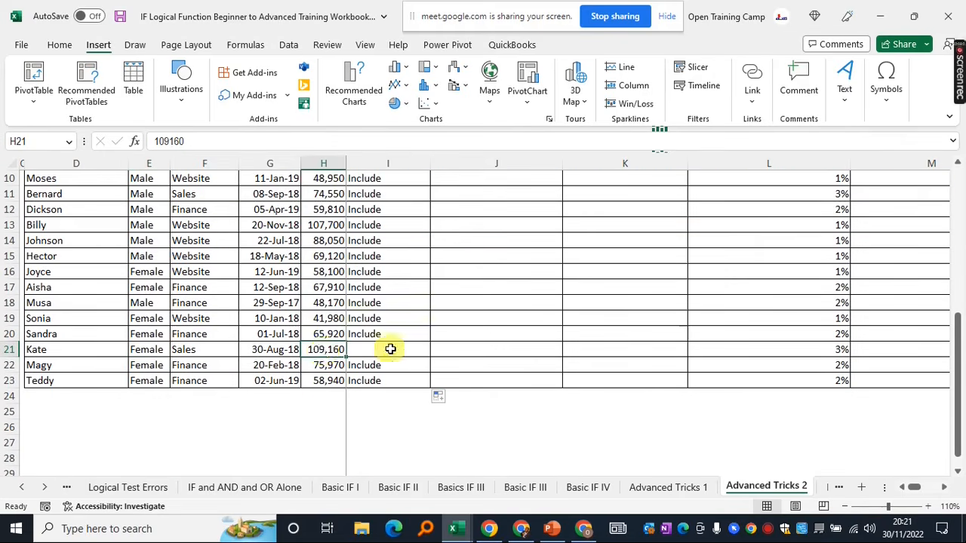
{"action": "scroll", "coordinate": [395, 349], "scroll_direction": "up", "scroll_amount": 1}
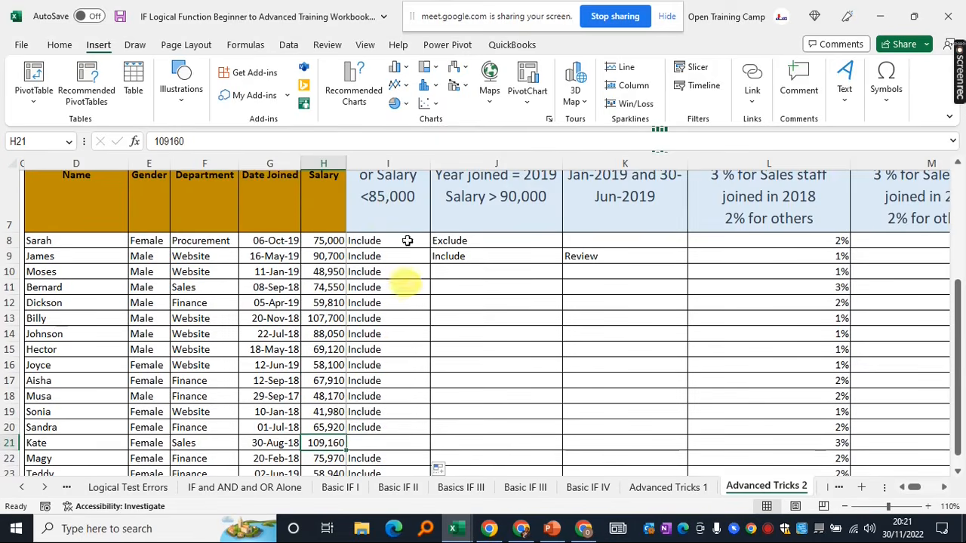
{"action": "scroll", "coordinate": [355, 410], "scroll_direction": "down", "scroll_amount": 1}
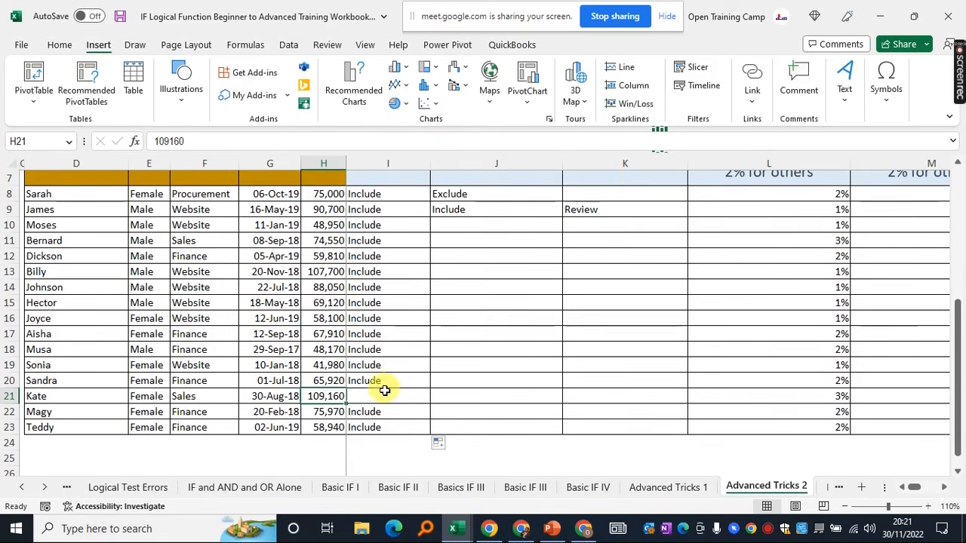
{"action": "left_click", "coordinate": [383, 395]}
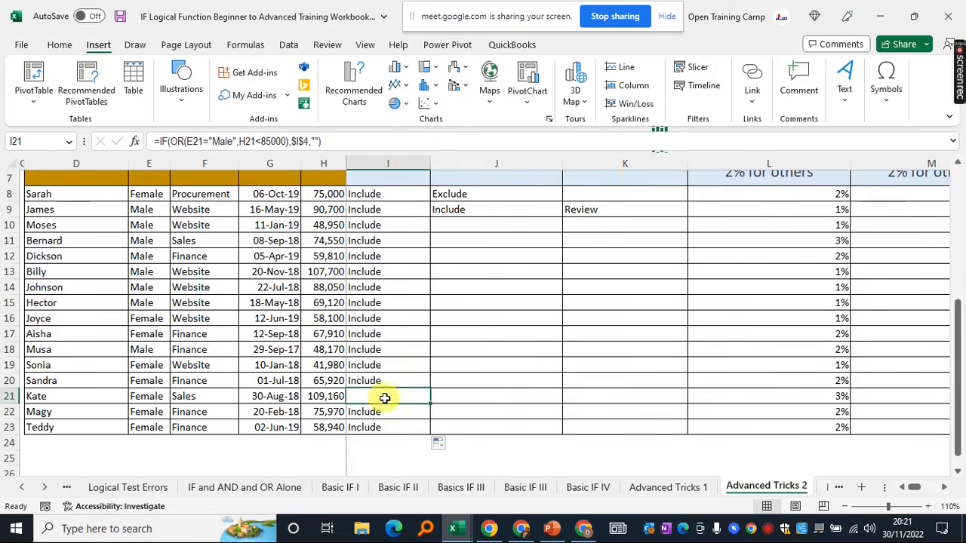
{"action": "left_click", "coordinate": [10, 396]}
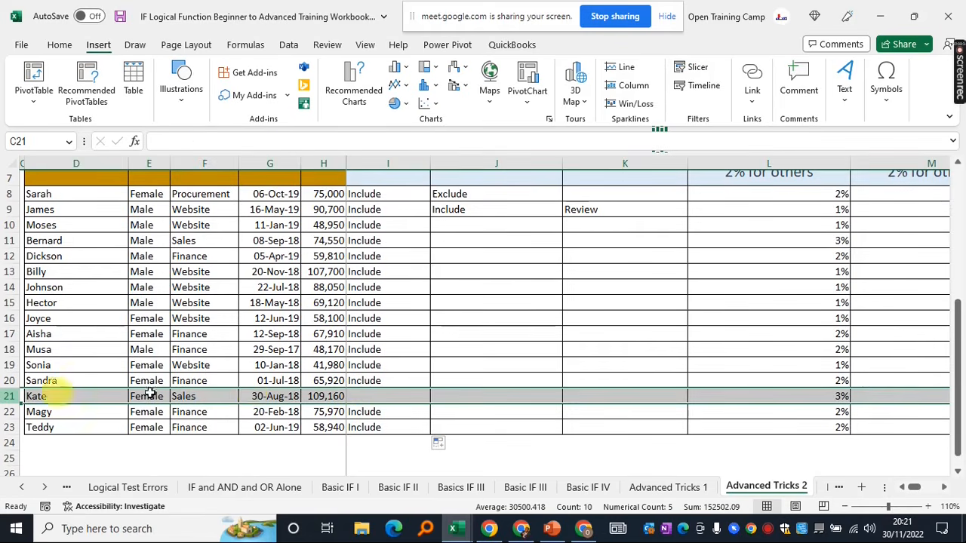
{"action": "left_click", "coordinate": [395, 399]}
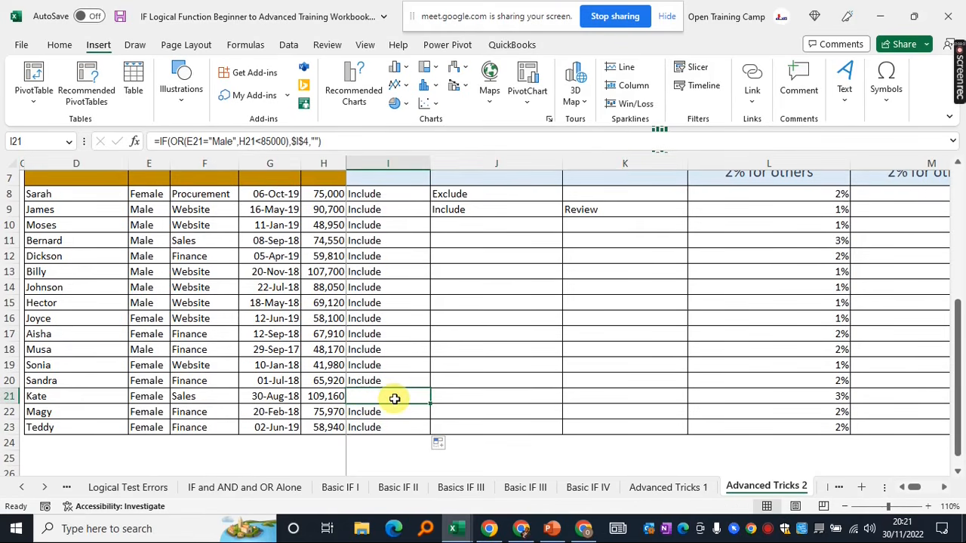
{"action": "scroll", "coordinate": [394, 399], "scroll_direction": "up", "scroll_amount": 2}
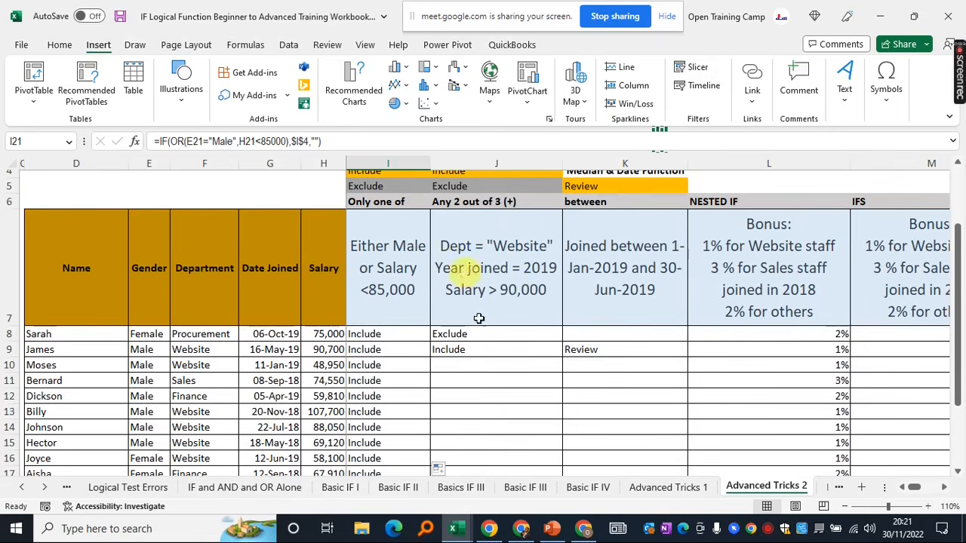
{"action": "scroll", "coordinate": [502, 283], "scroll_direction": "up", "scroll_amount": 1}
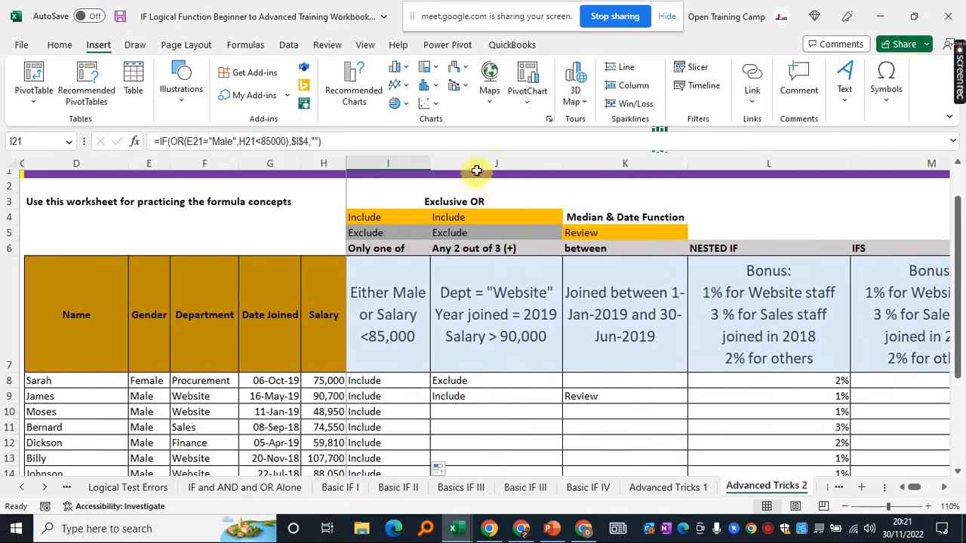
{"action": "left_click", "coordinate": [478, 175]}
{"action": "left_click", "coordinate": [498, 345]}
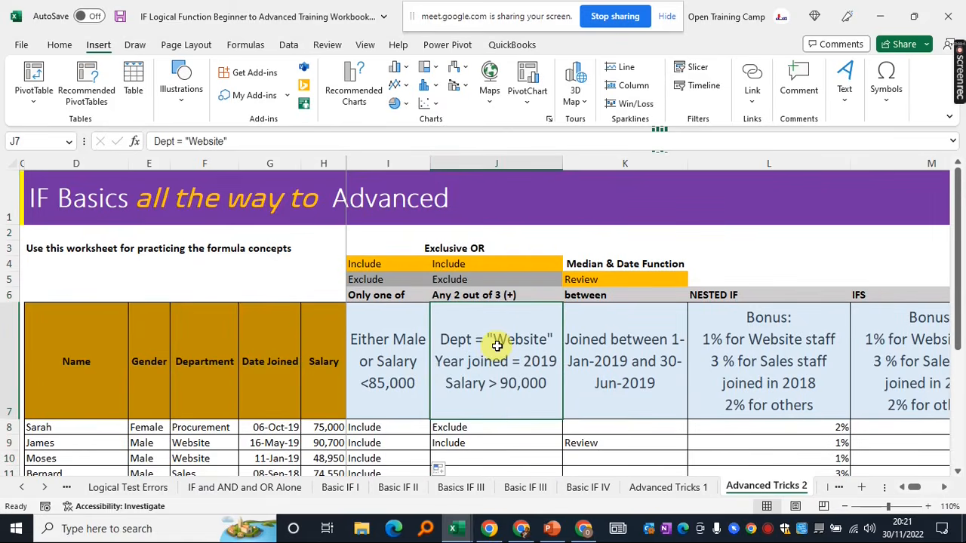
{"action": "scroll", "coordinate": [497, 346], "scroll_direction": "down", "scroll_amount": 2}
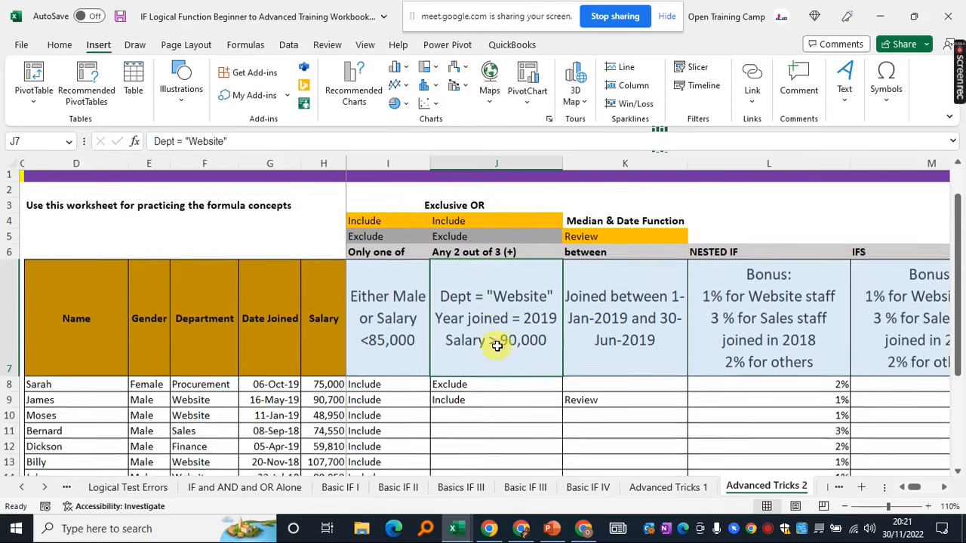
{"action": "scroll", "coordinate": [498, 346], "scroll_direction": "up", "scroll_amount": 1}
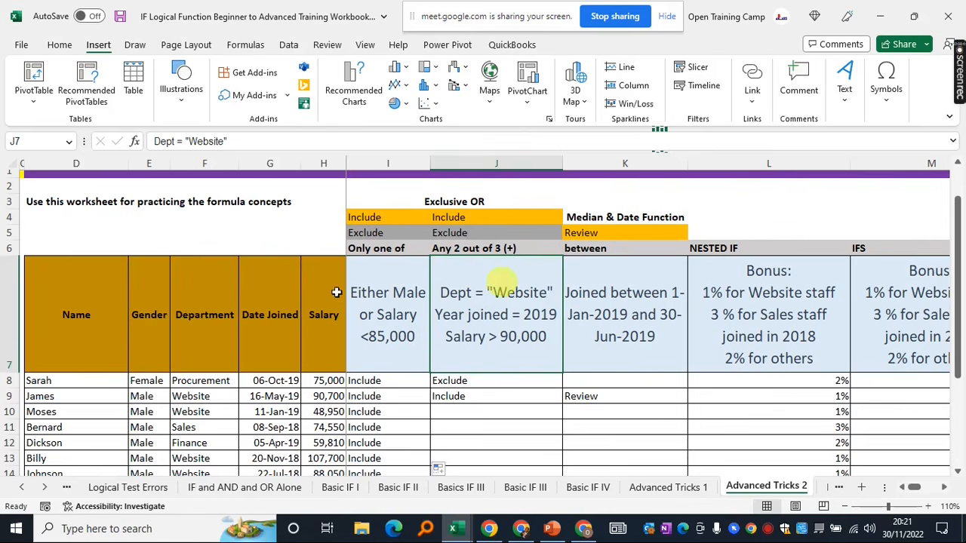
{"action": "left_click_drag", "start_coordinate": [78, 290], "coordinate": [337, 449]}
{"action": "left_click", "coordinate": [459, 295]}
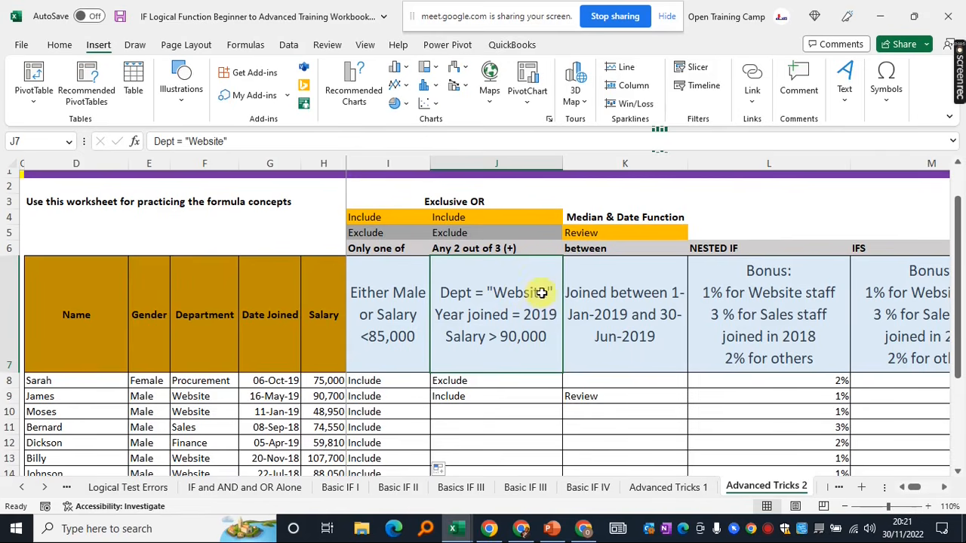
{"action": "left_click", "coordinate": [207, 383]}
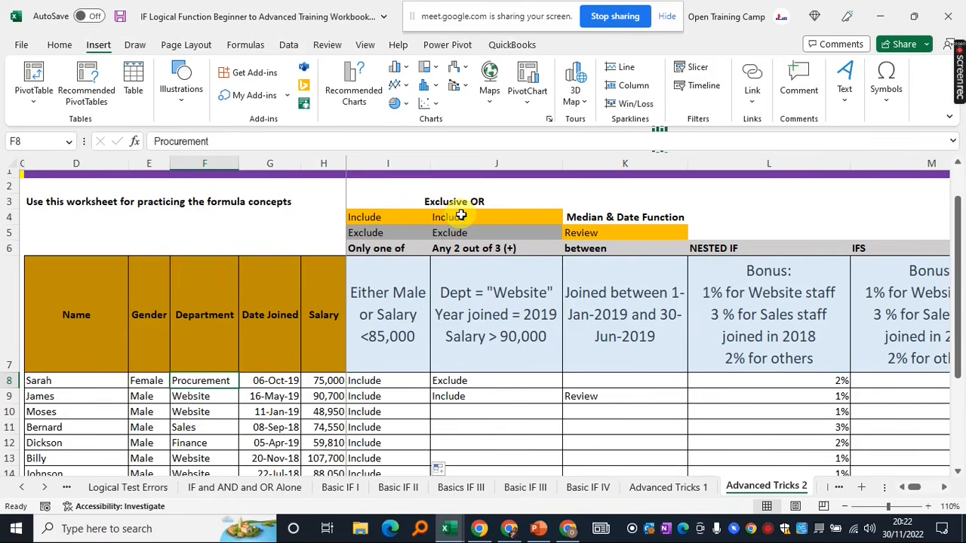
{"action": "left_click", "coordinate": [375, 381]}
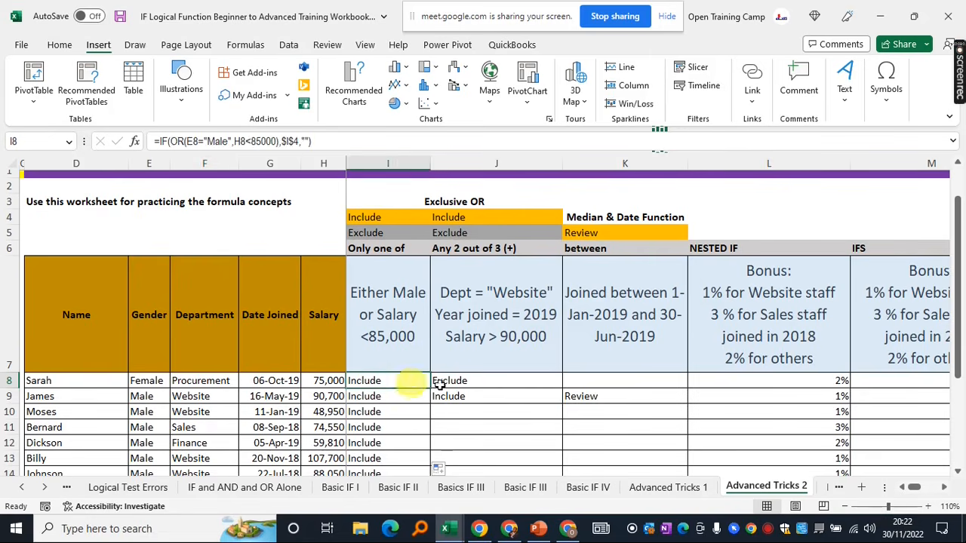
{"action": "left_click", "coordinate": [477, 381]}
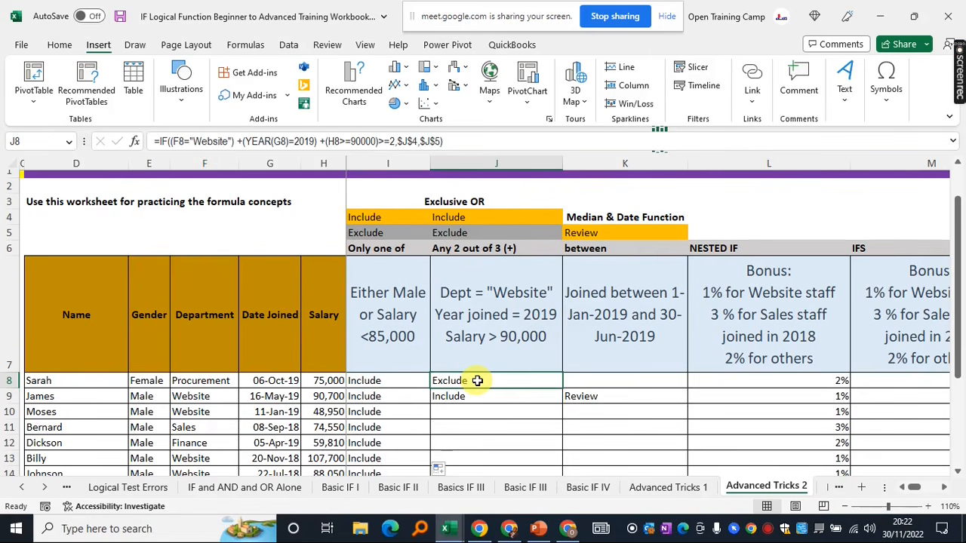
{"action": "key", "text": "shift+Down"}
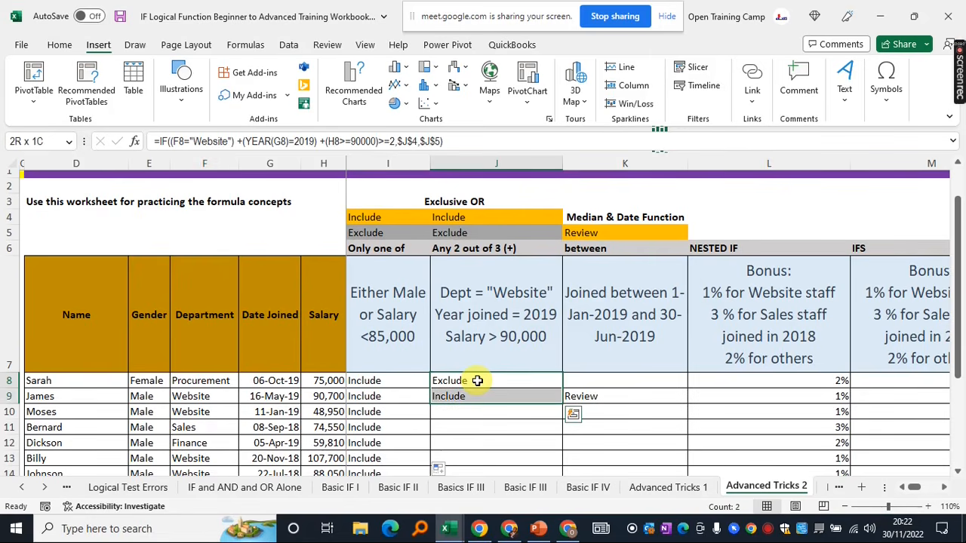
{"action": "key", "text": "Delete"}
{"action": "left_click", "coordinate": [477, 381]}
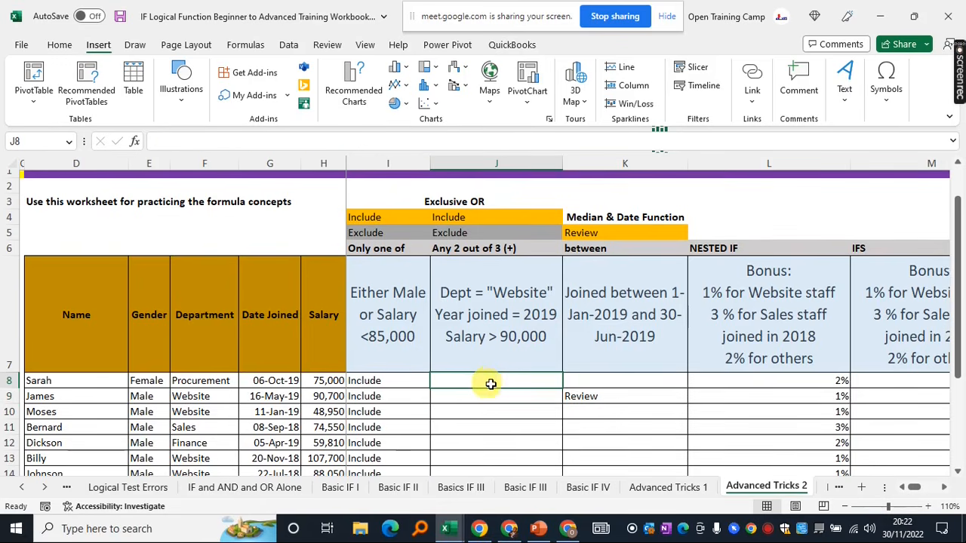
{"action": "scroll", "coordinate": [491, 384], "scroll_direction": "up", "scroll_amount": 1}
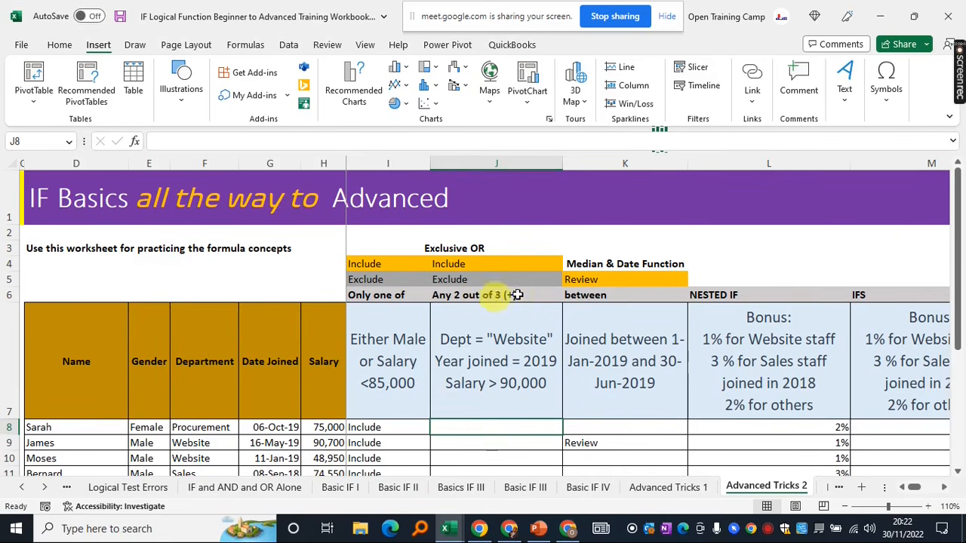
{"action": "left_click", "coordinate": [464, 374]}
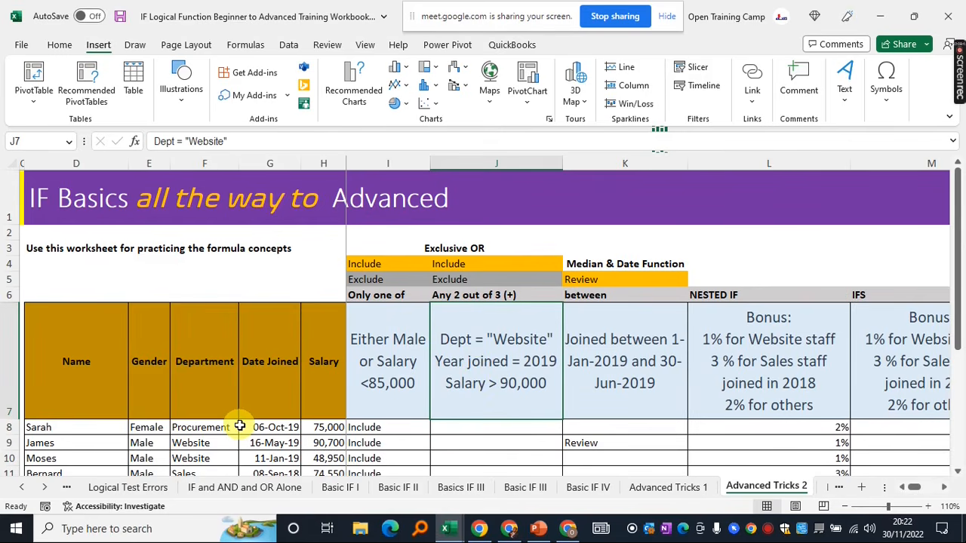
{"action": "scroll", "coordinate": [509, 384], "scroll_direction": "down", "scroll_amount": 1}
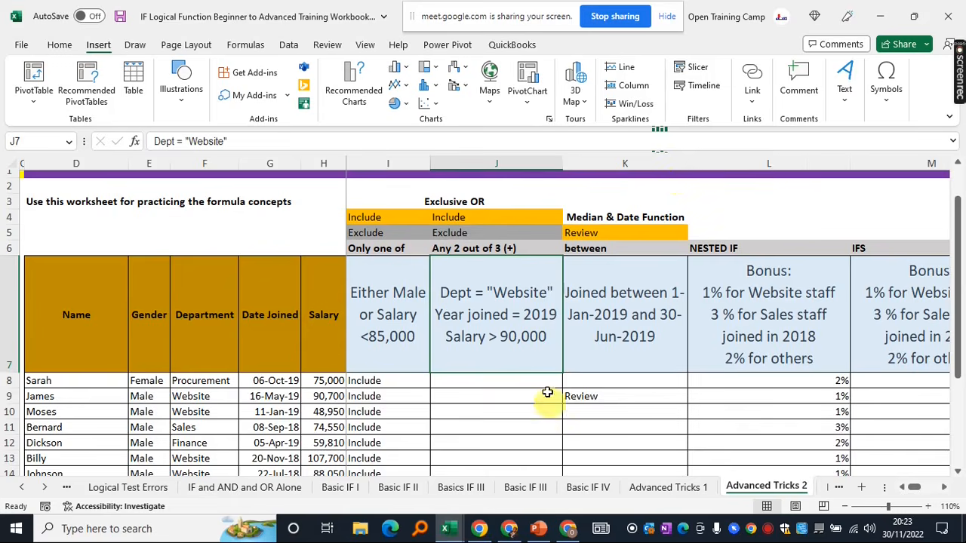
{"action": "left_click", "coordinate": [508, 384]}
{"action": "scroll", "coordinate": [508, 384], "scroll_direction": "up", "scroll_amount": 1}
{"action": "scroll", "coordinate": [508, 384], "scroll_direction": "down", "scroll_amount": 1}
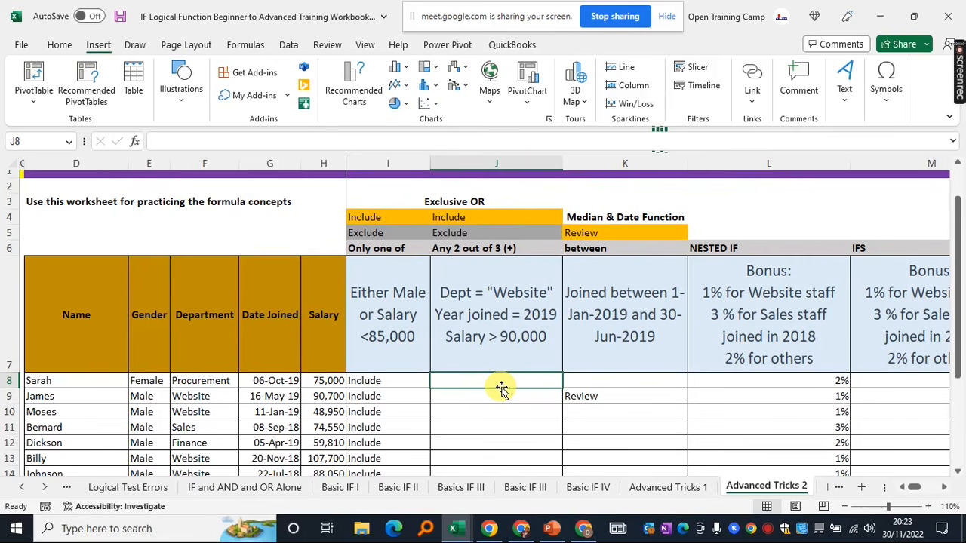
Start =IF( in J8 with the test F8="Website"
{"action": "type", "text": "="}
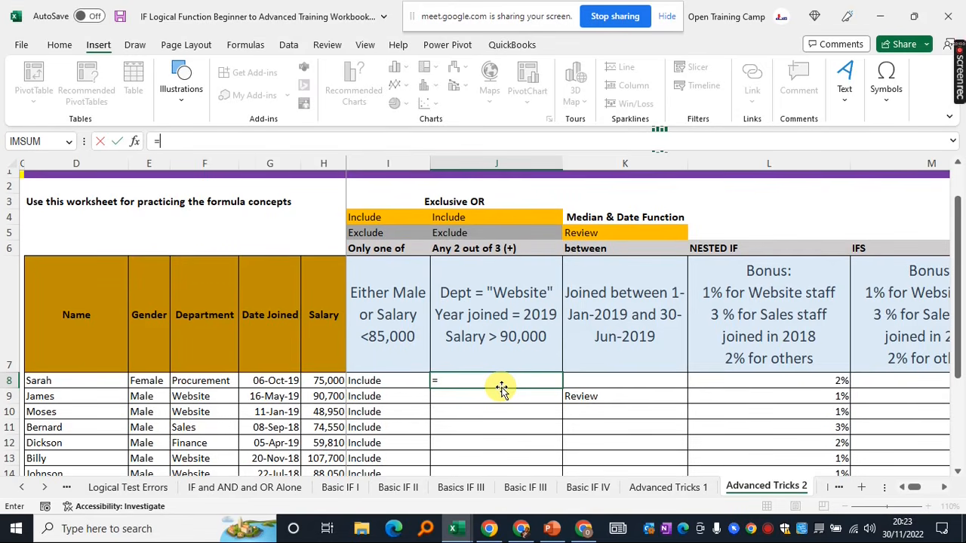
{"action": "type", "text": "if"}
{"action": "key", "text": "Tab"}
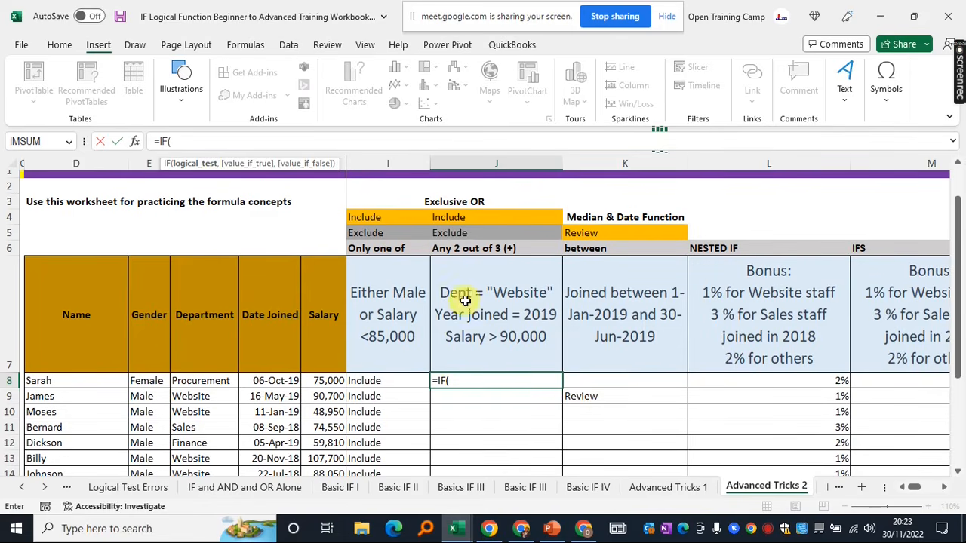
{"action": "left_click", "coordinate": [196, 382]}
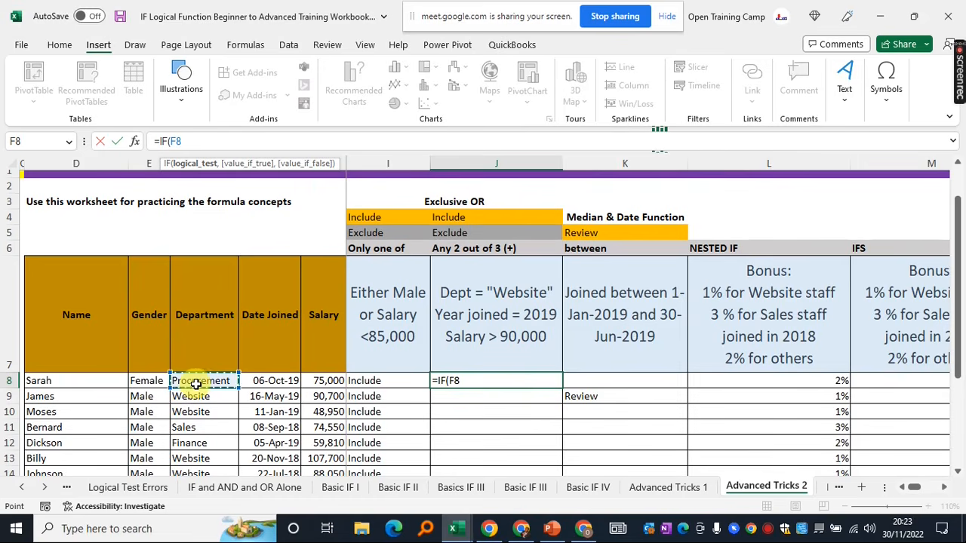
{"action": "type", "text": "=\"Website"}
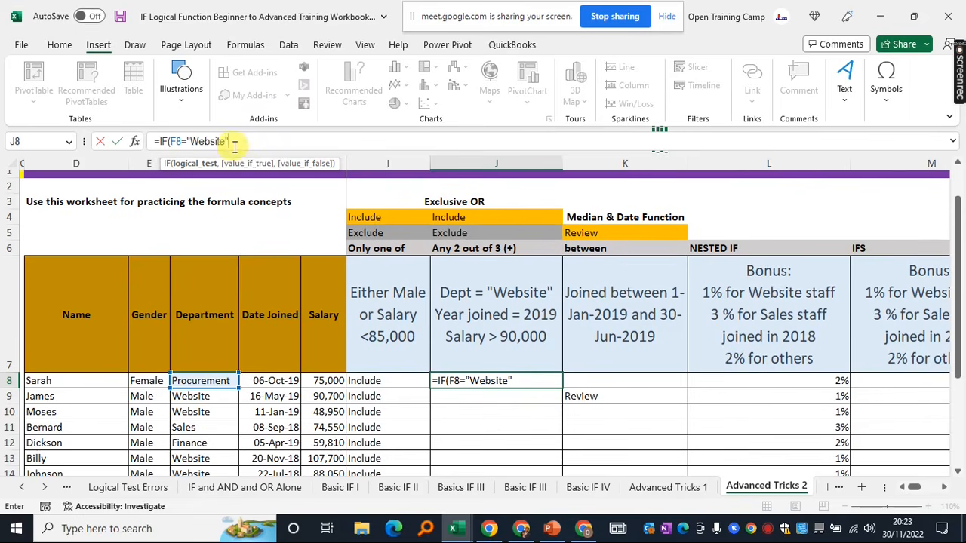
Wrap the Website test in parentheses and add +( for the next condition
{"action": "left_click", "coordinate": [170, 141]}
{"action": "type", "text": "("}
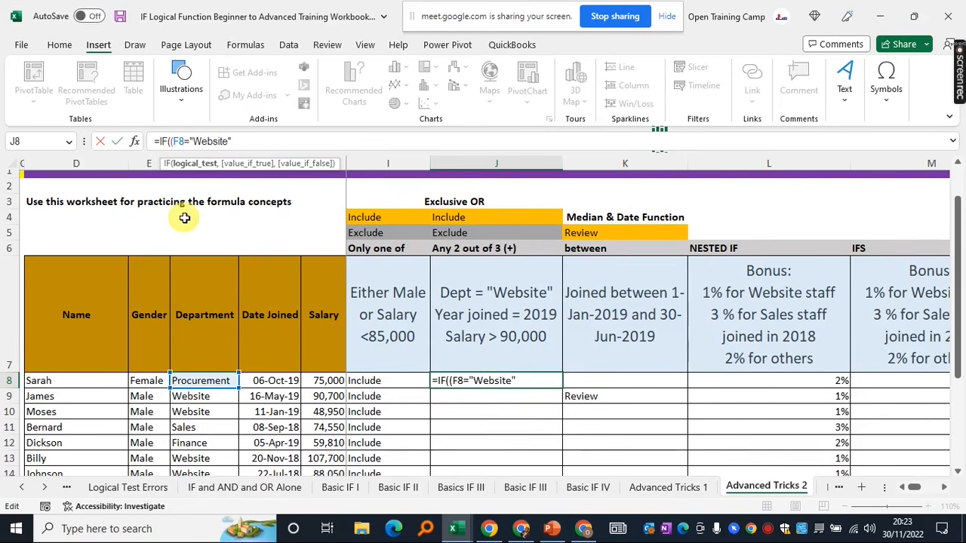
{"action": "left_click", "coordinate": [242, 146]}
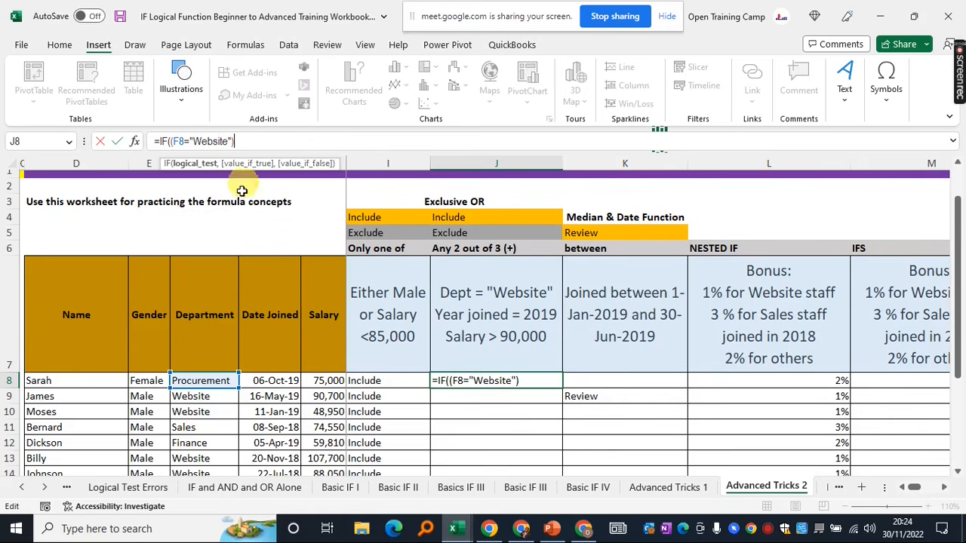
{"action": "type", "text": "+"}
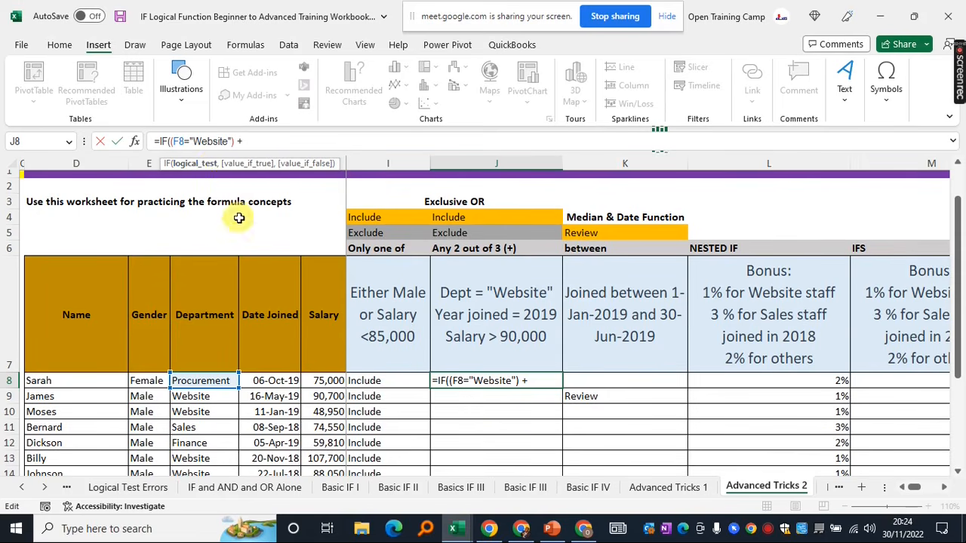
{"action": "type", "text": "("}
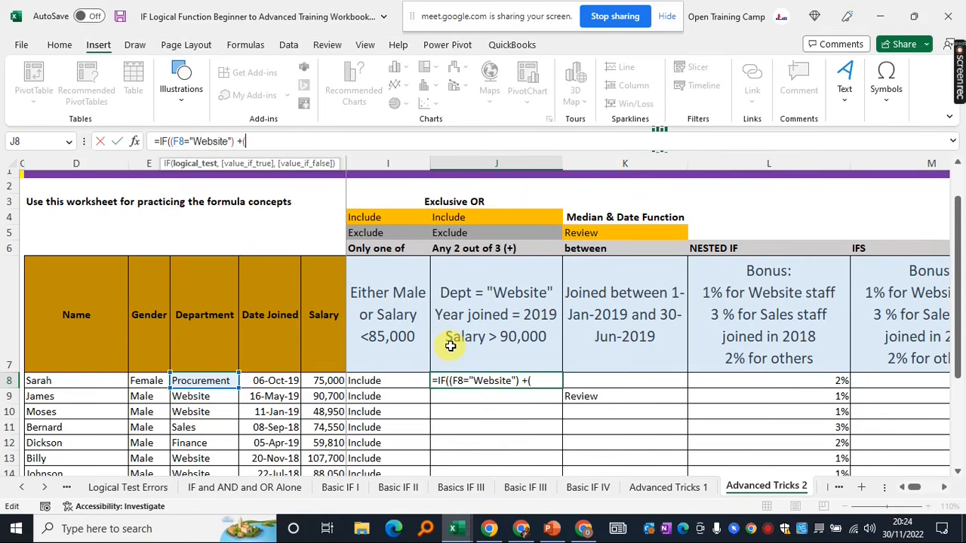
Add (YEAR(G8)=2019) as the second summed condition in J8's test
{"action": "type", "text": "ear"}
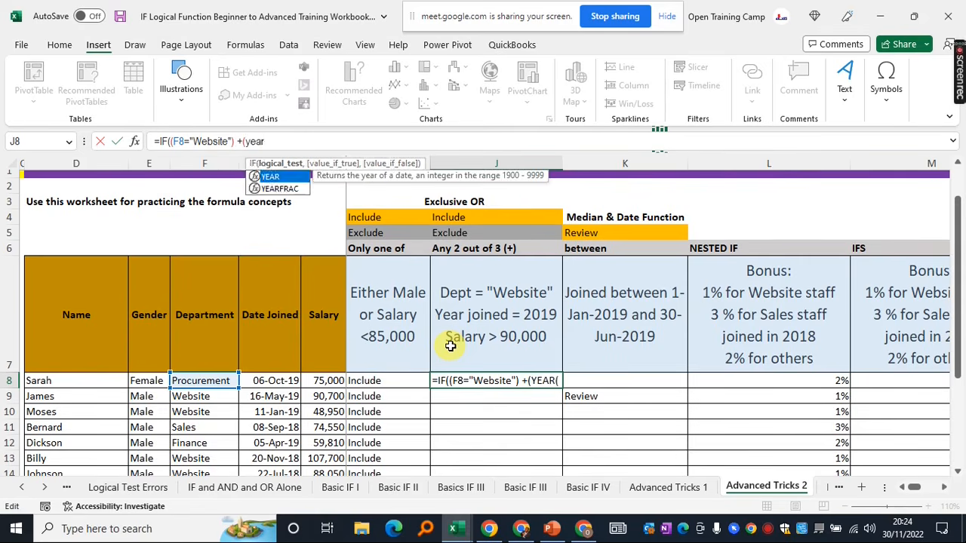
{"action": "key", "text": "Tab"}
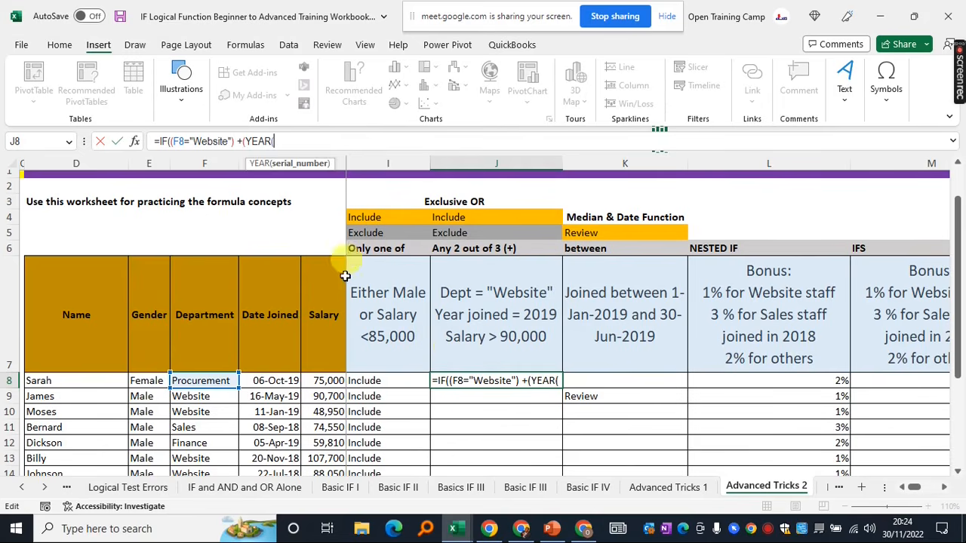
{"action": "left_click", "coordinate": [269, 382]}
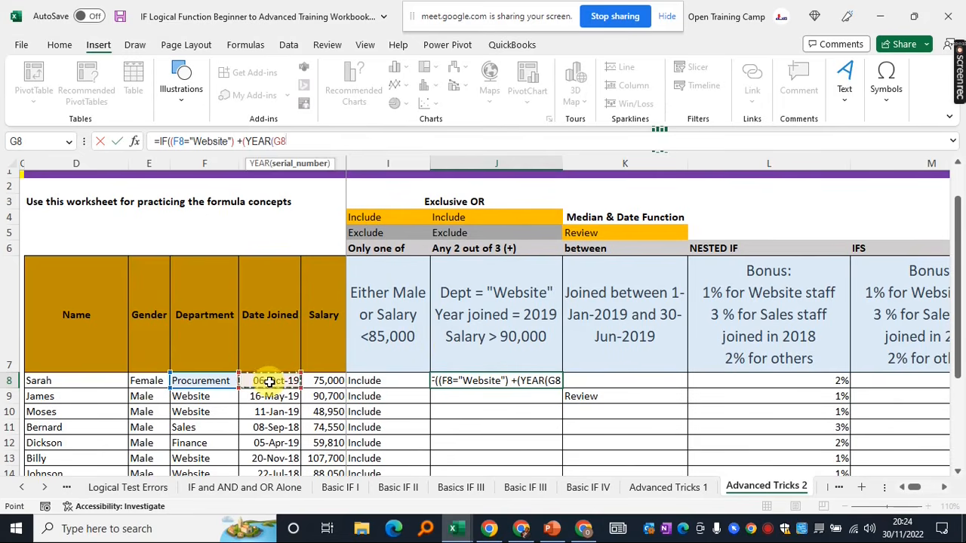
{"action": "type", "text": ")="}
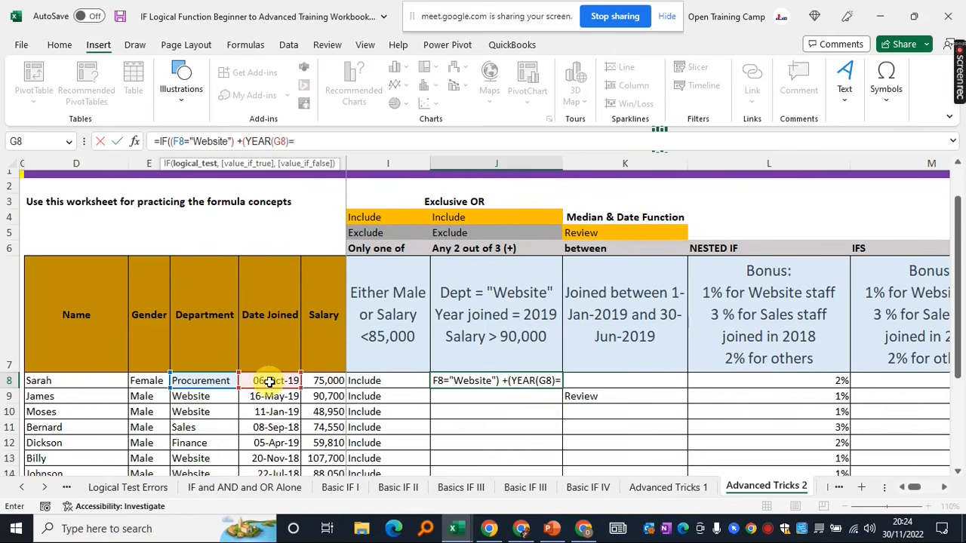
{"action": "type", "text": "2019"}
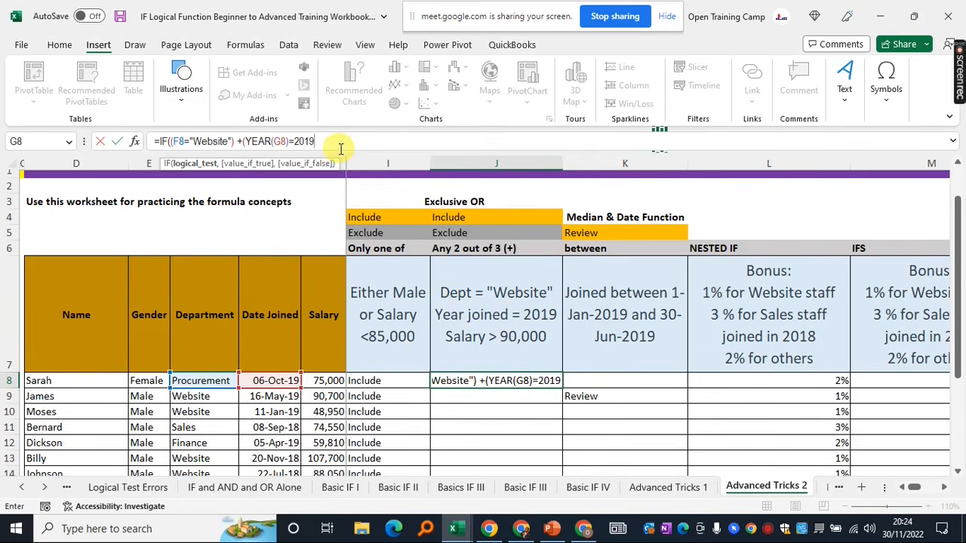
{"action": "type", "text": ")"}
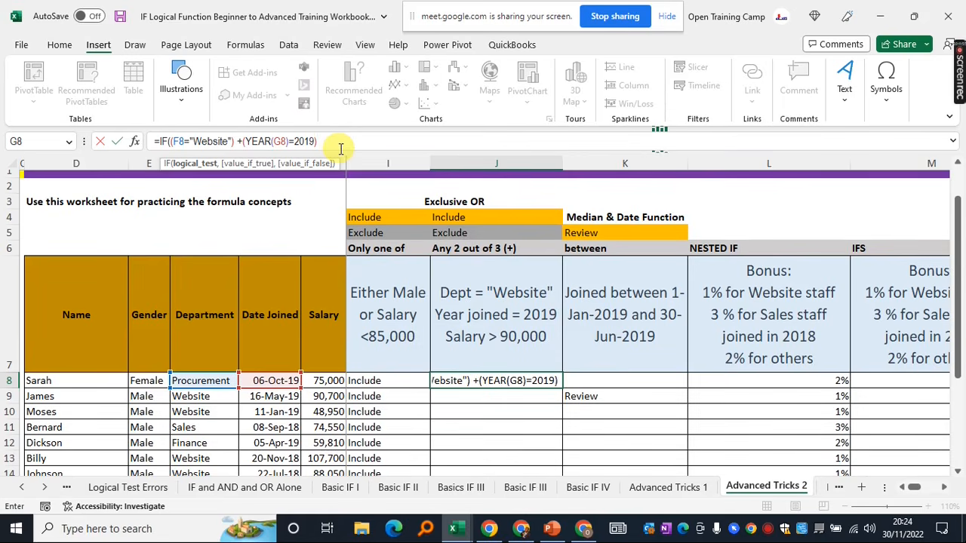
{"action": "type", "text": " +"}
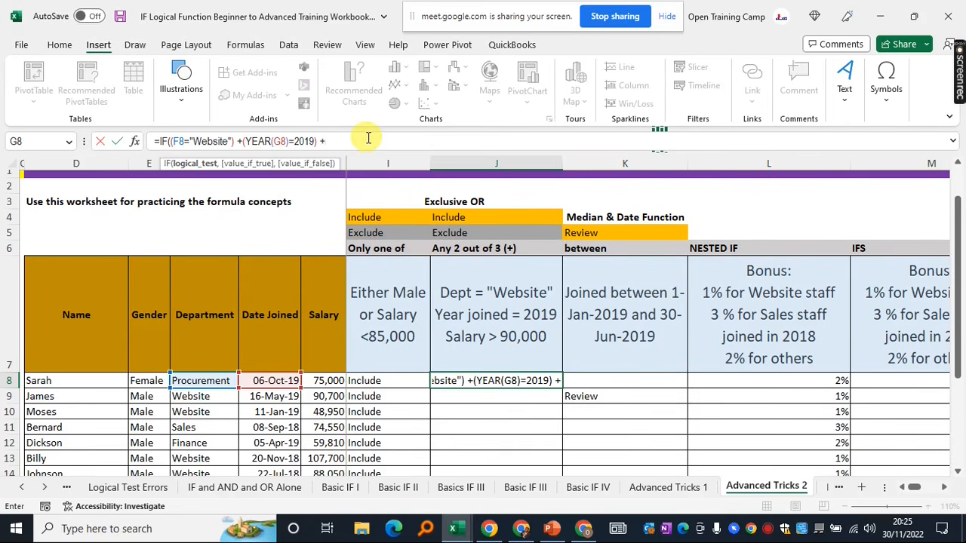
Add (H8>90000) as the third summed condition in J8
{"action": "type", "text": "("}
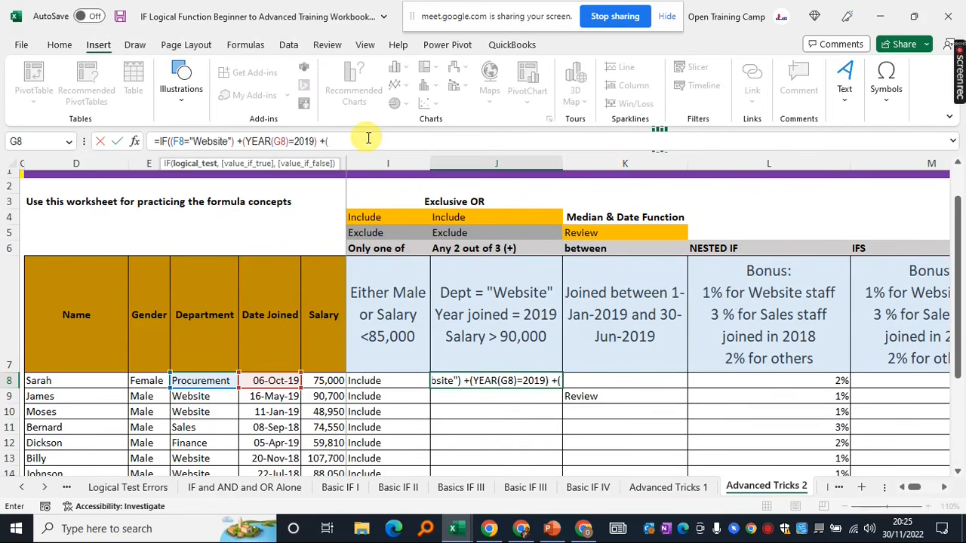
{"action": "left_click", "coordinate": [323, 381]}
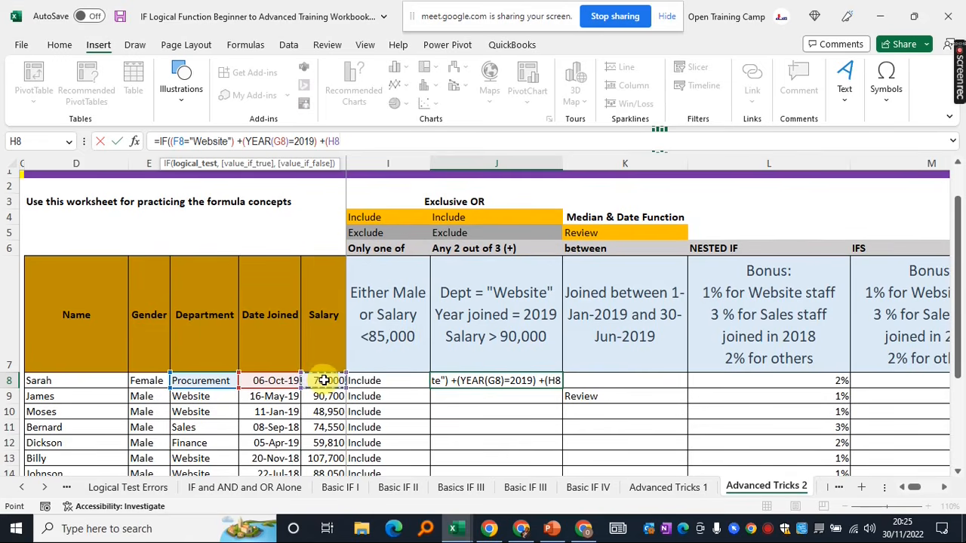
{"action": "type", "text": ">"}
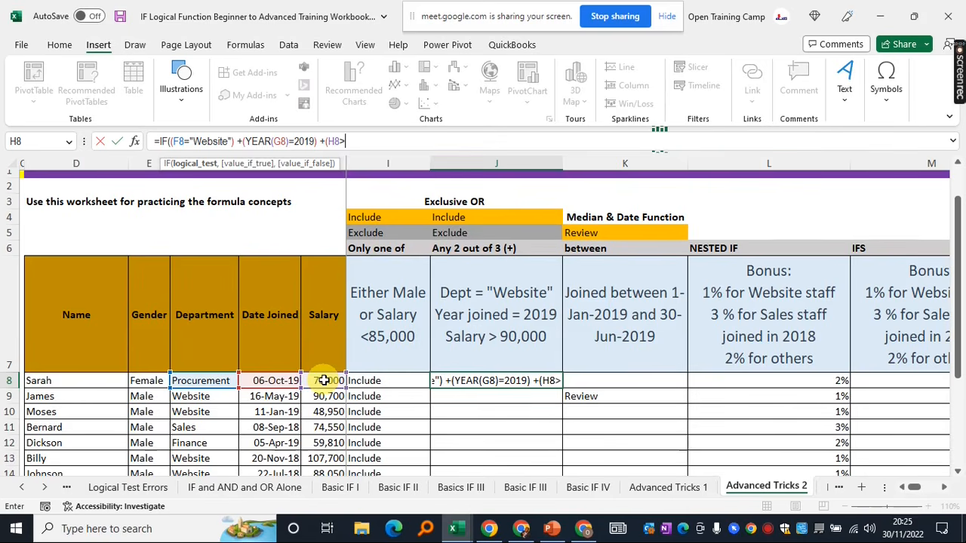
{"action": "type", "text": "9"}
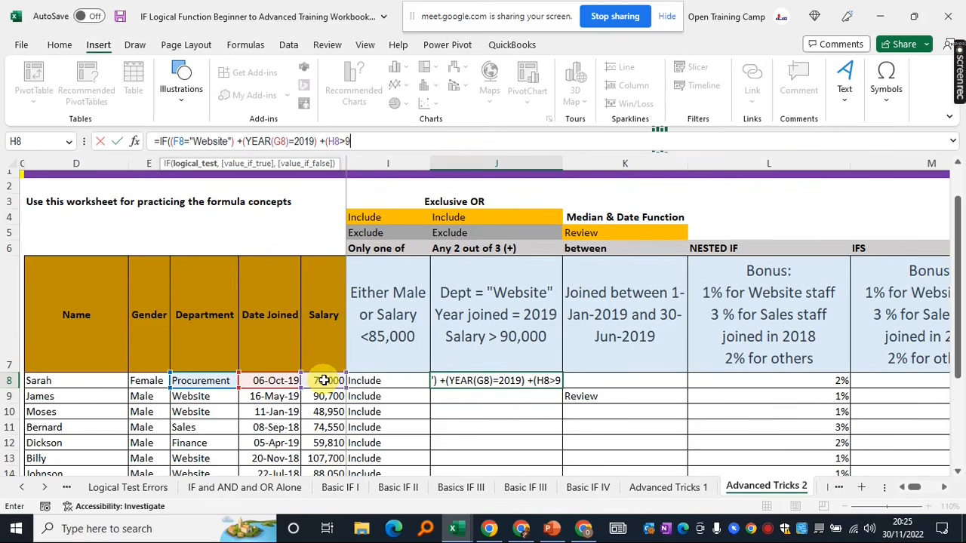
{"action": "type", "text": "0000"}
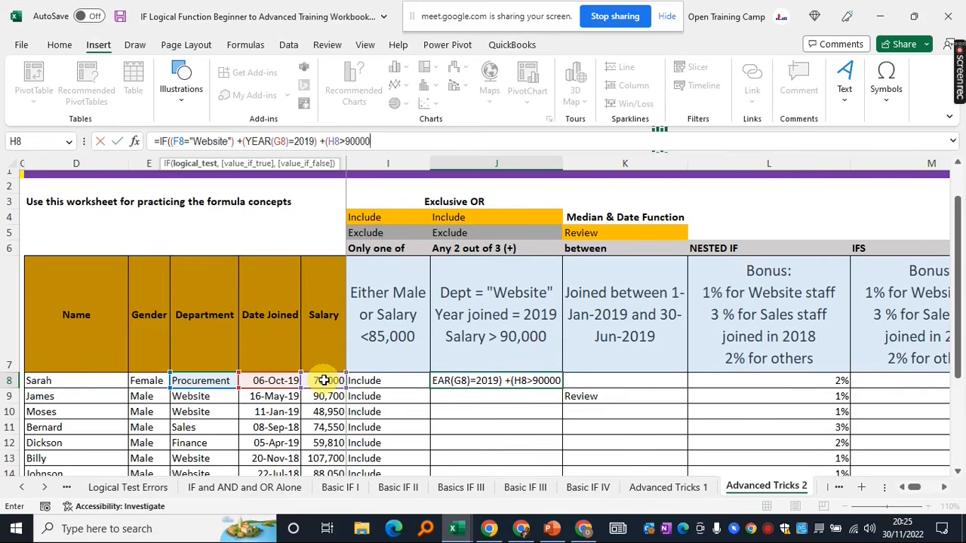
{"action": "type", "text": ")"}
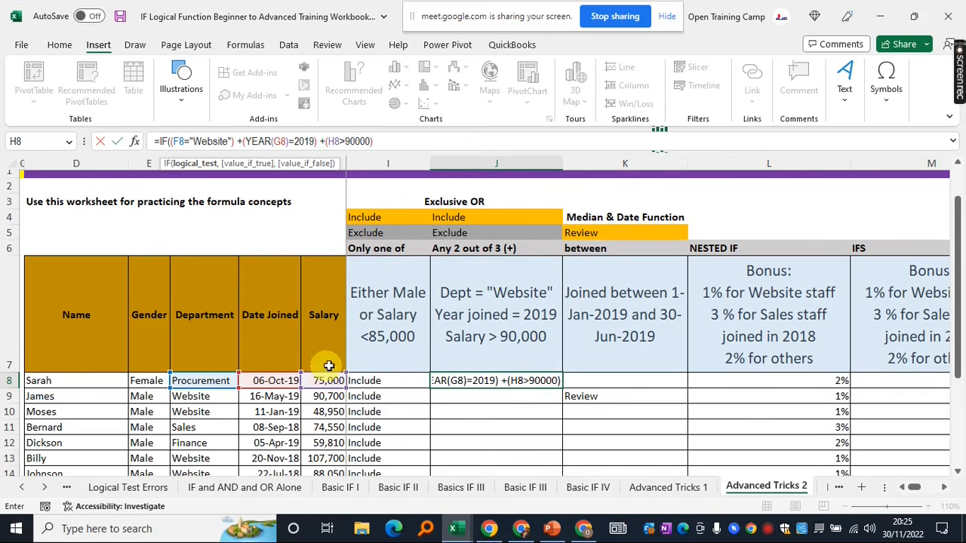
Enclose all three summed conditions in an extra pair of parentheses
{"action": "left_click_drag", "start_coordinate": [381, 141], "coordinate": [168, 141]}
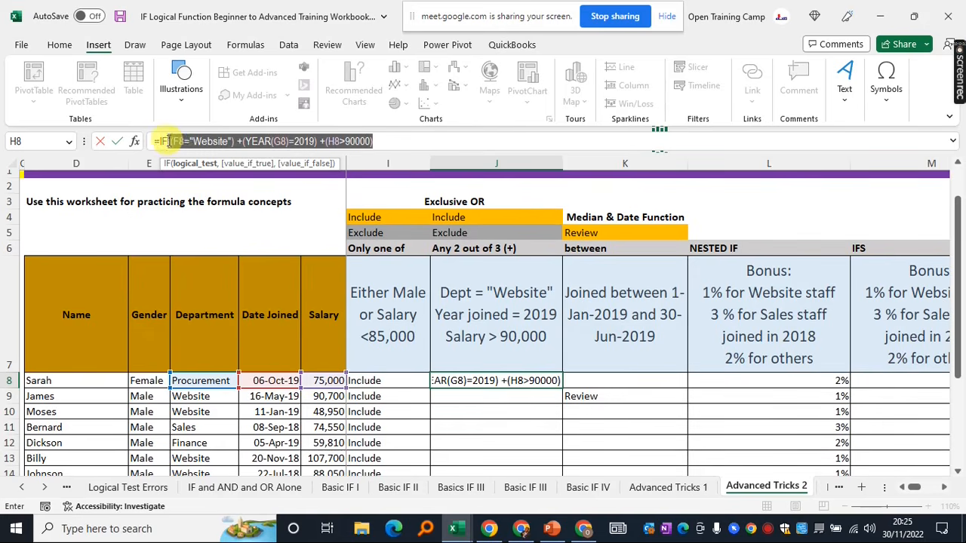
{"action": "key", "text": "Left"}
{"action": "type", "text": "("}
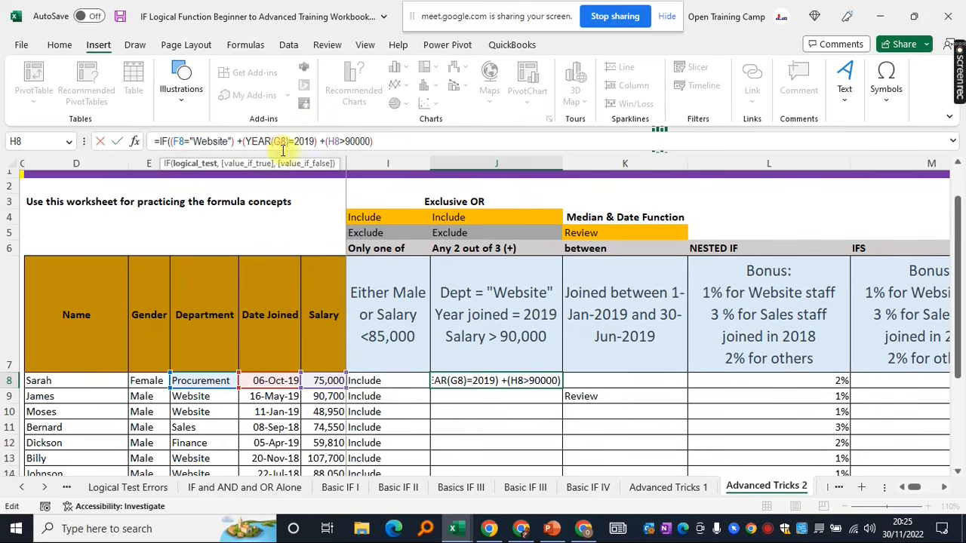
{"action": "key", "text": "End"}
{"action": "type", "text": ")"}
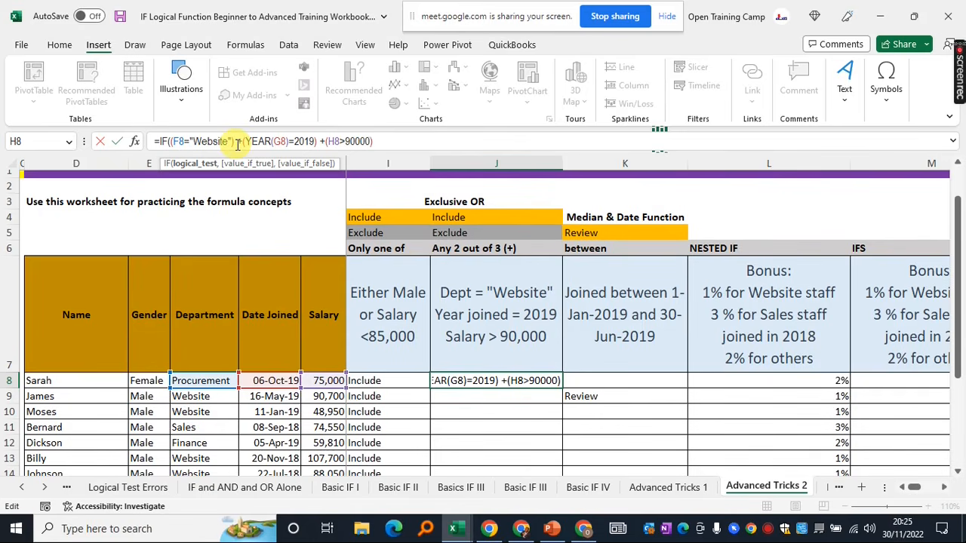
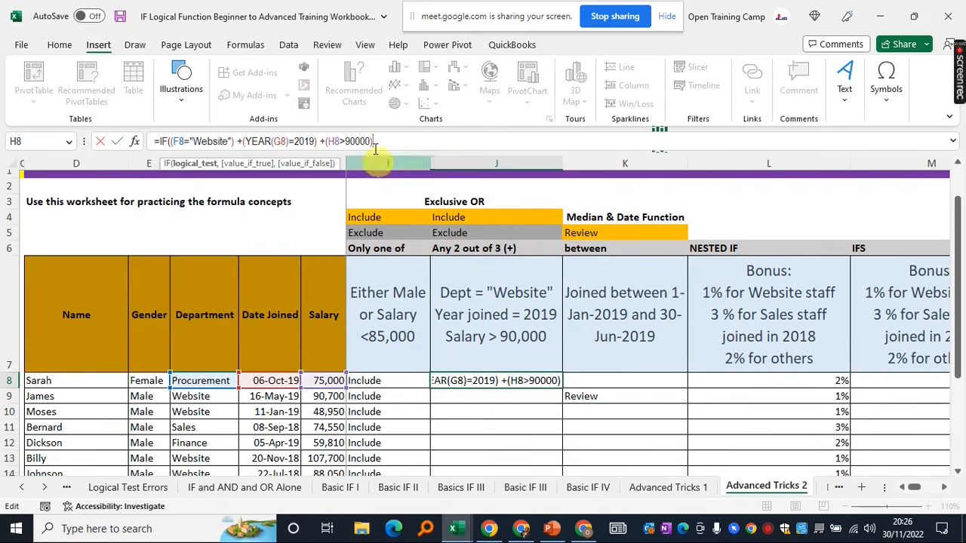
Finish J8 as =IF((F8="Website")+(YEAR(G8)=2019)+(H8>90000)=2,$J$4,"") and commit it
{"action": "left_click_drag", "start_coordinate": [375, 141], "coordinate": [143, 140]}
{"action": "left_click", "coordinate": [399, 148]}
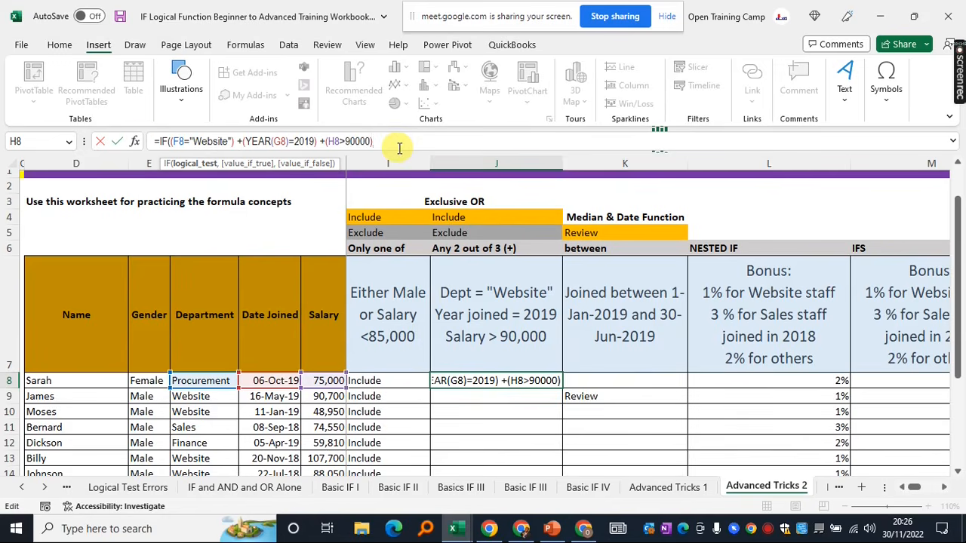
{"action": "type", "text": "="}
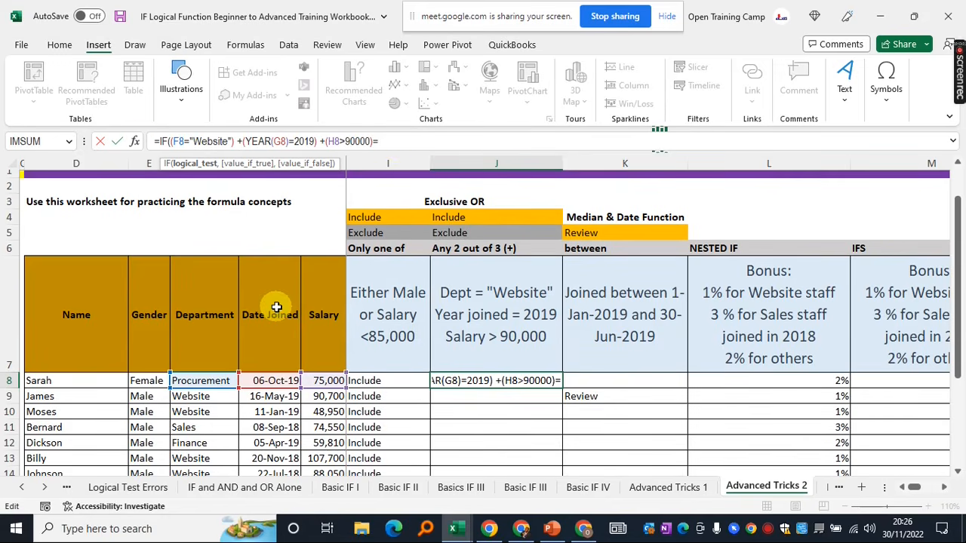
{"action": "type", "text": "2"}
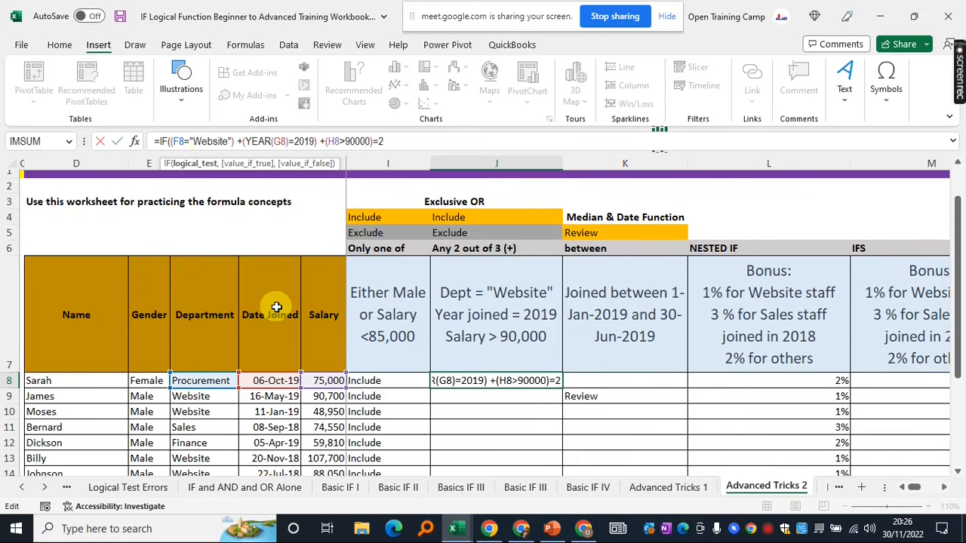
{"action": "left_click_drag", "start_coordinate": [383, 141], "coordinate": [172, 142]}
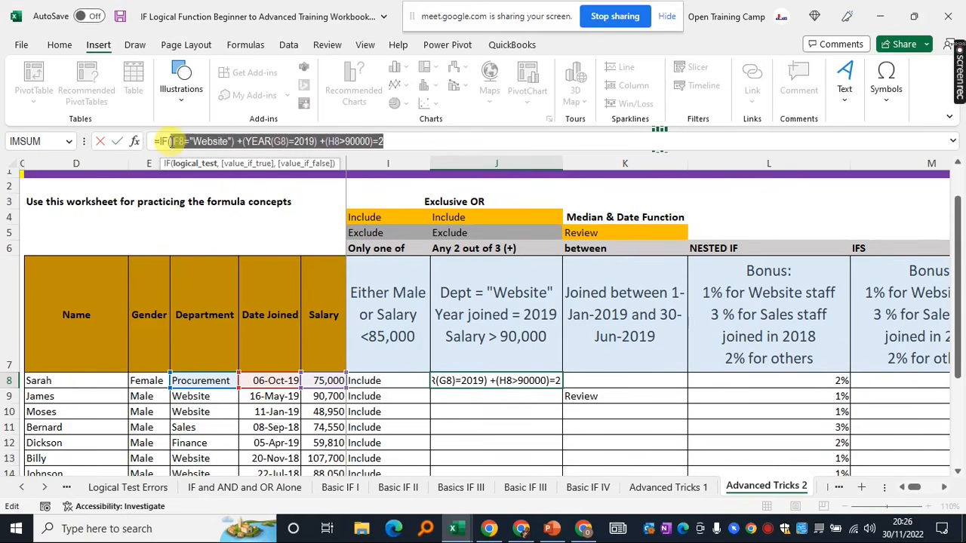
{"action": "left_click", "coordinate": [391, 141]}
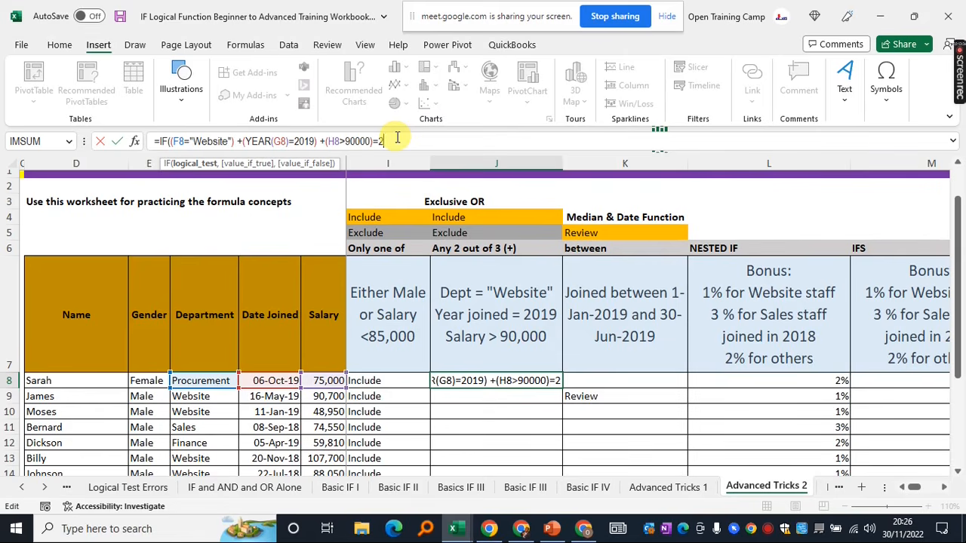
{"action": "type", "text": ","}
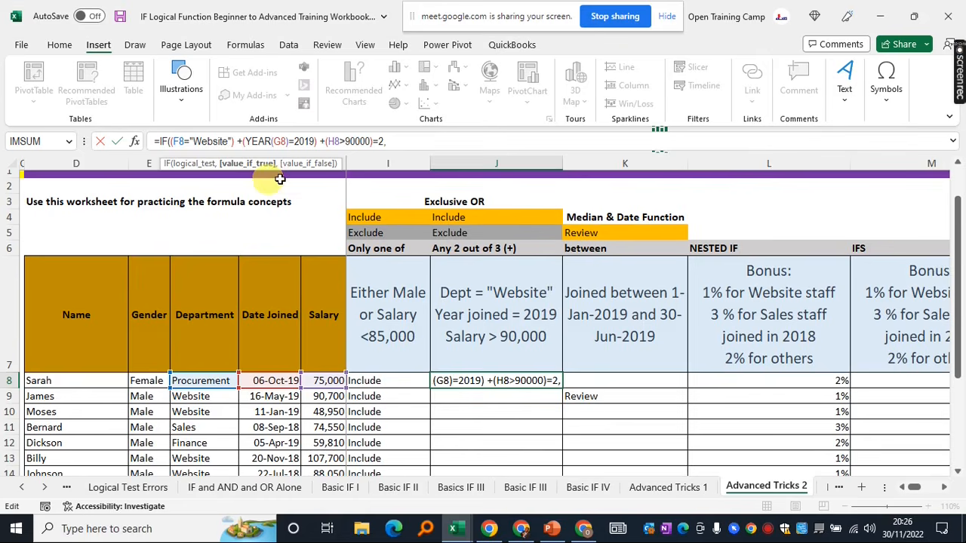
{"action": "left_click", "coordinate": [473, 217]}
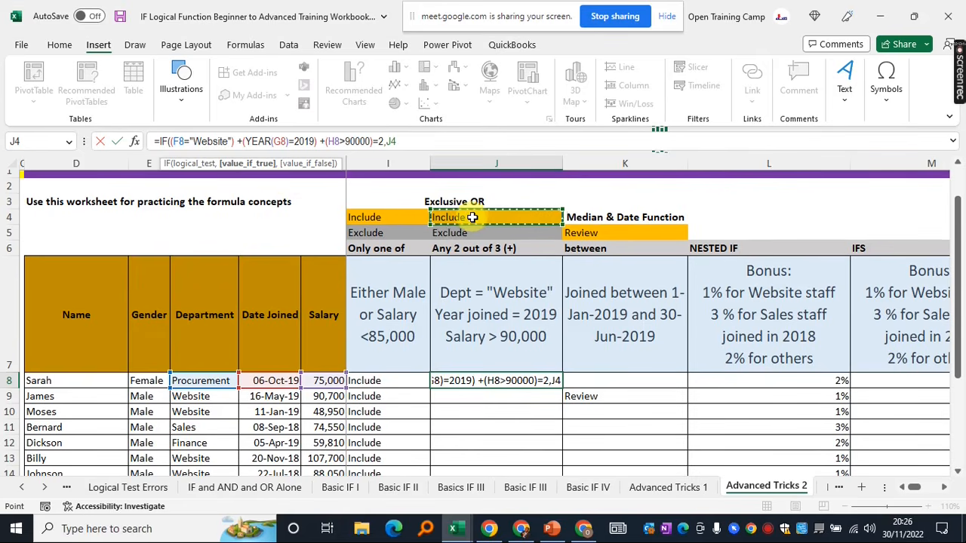
{"action": "key", "text": "F4"}
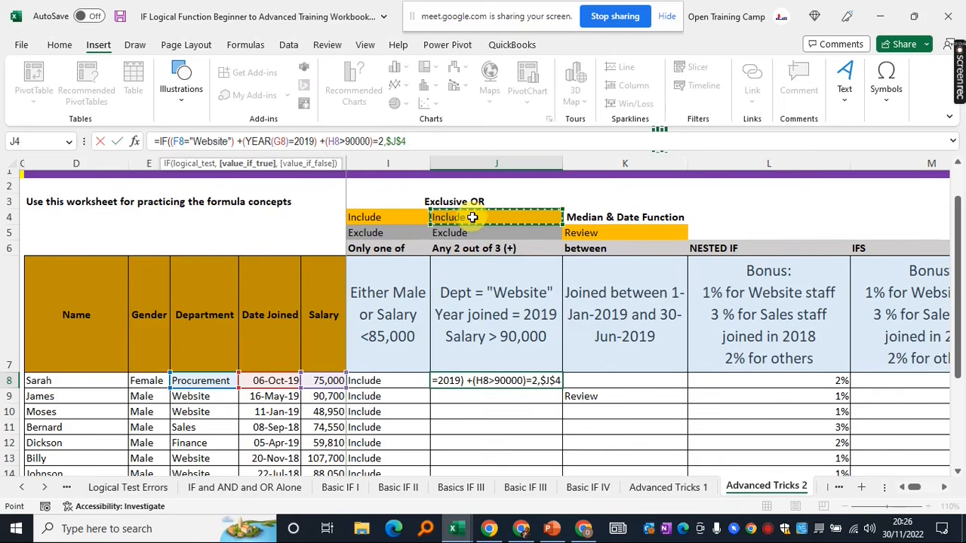
{"action": "type", "text": ","}
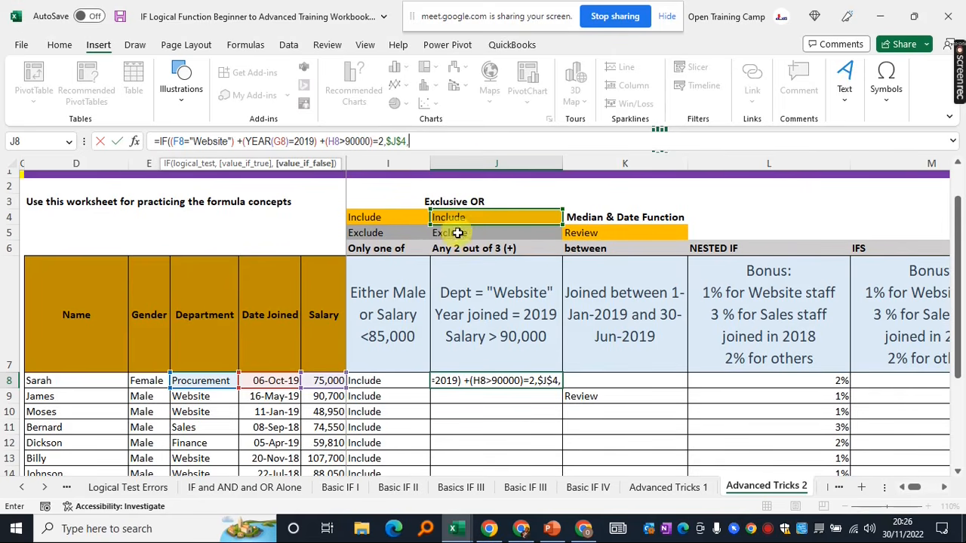
{"action": "type", "text": "\"\""}
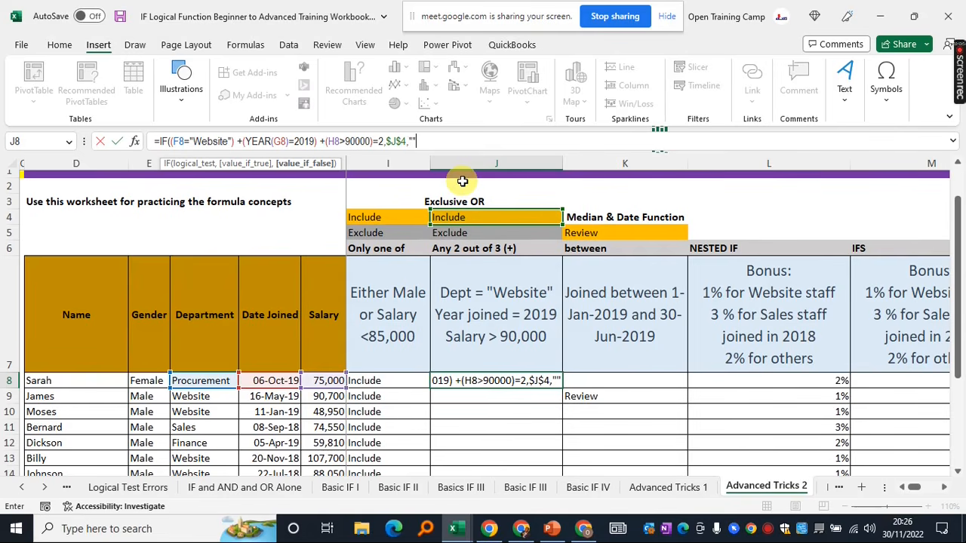
{"action": "type", "text": ")"}
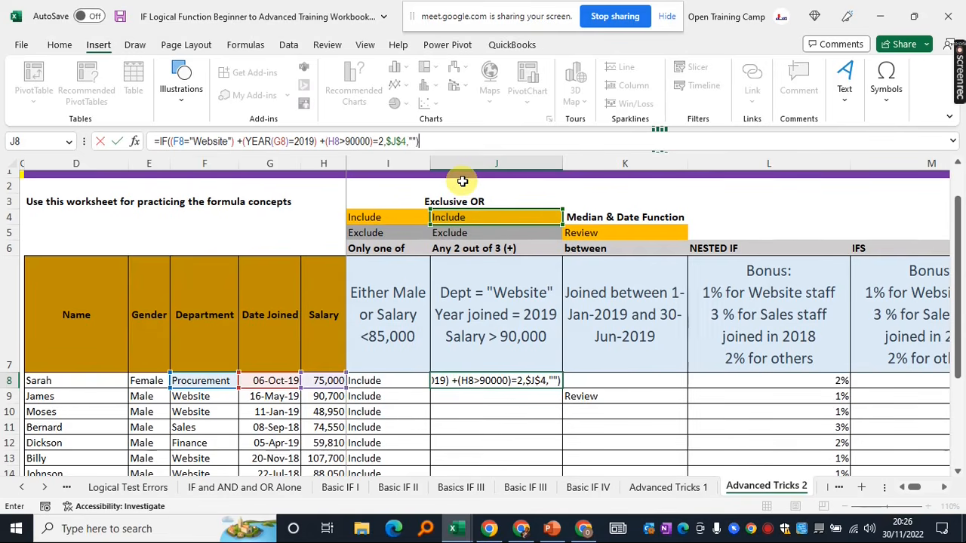
{"action": "key", "text": "Return"}
{"action": "left_click", "coordinate": [488, 378]}
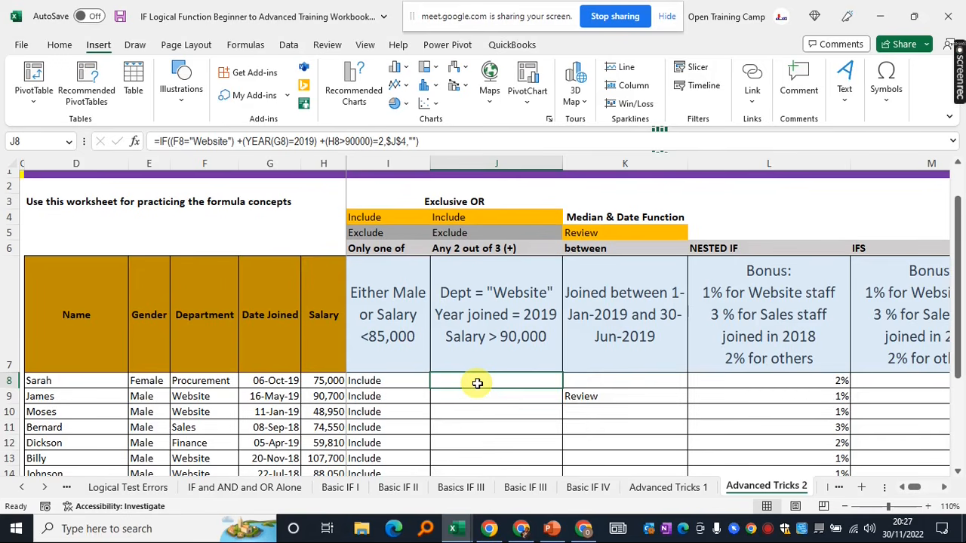
Fill J8's two-of-three formula down column J, marking rows 10, 13 and 16 Include
{"action": "double_click", "coordinate": [563, 390]}
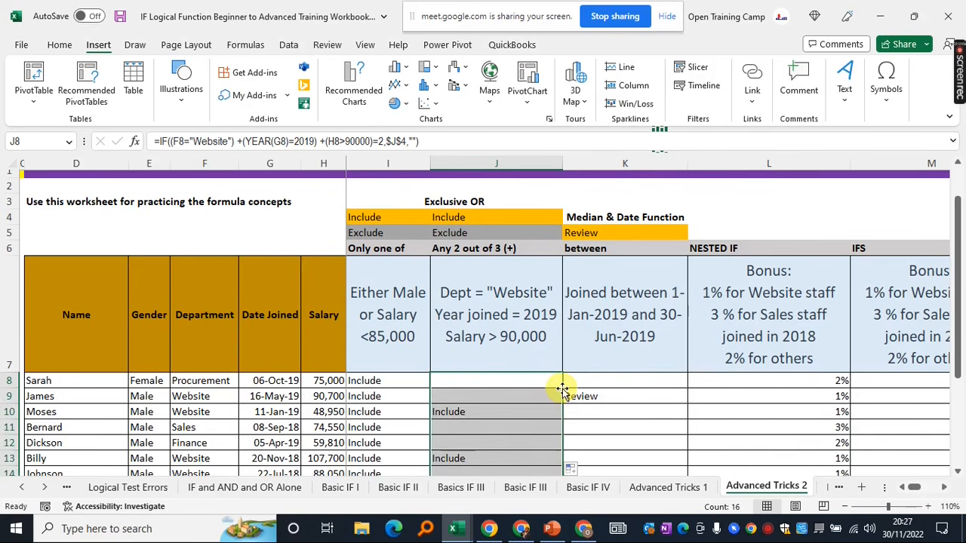
{"action": "left_click", "coordinate": [484, 383]}
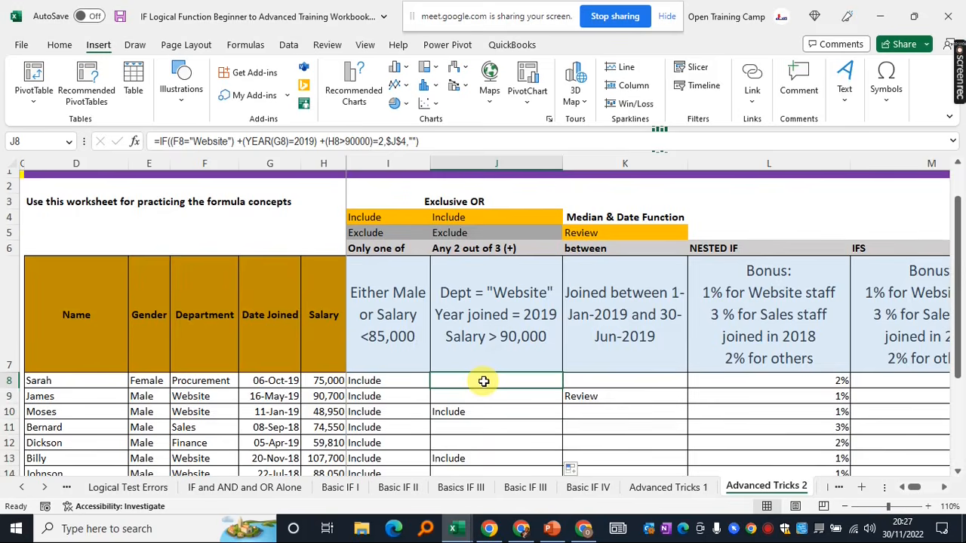
{"action": "scroll", "coordinate": [484, 382], "scroll_direction": "down", "scroll_amount": 3}
{"action": "scroll", "coordinate": [484, 382], "scroll_direction": "up", "scroll_amount": 1}
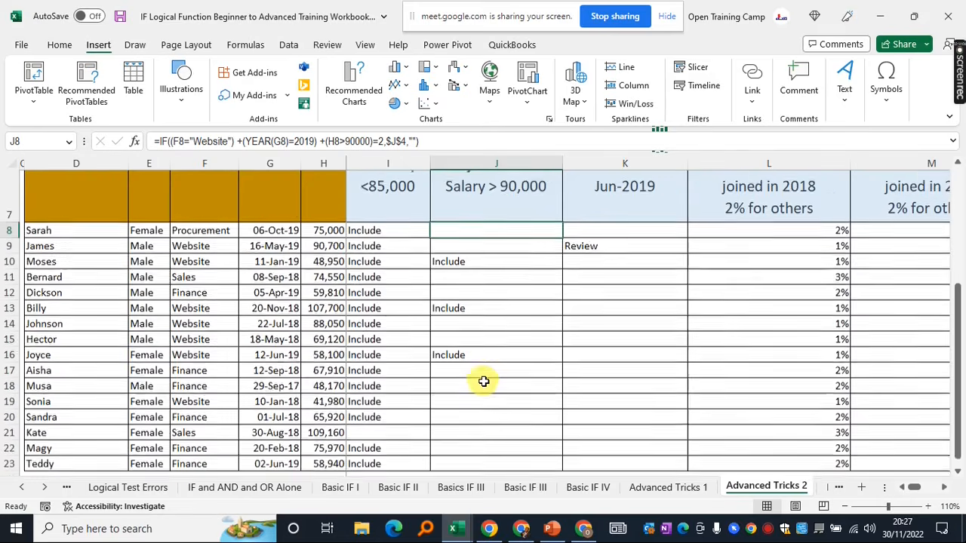
{"action": "scroll", "coordinate": [483, 382], "scroll_direction": "up", "scroll_amount": 2}
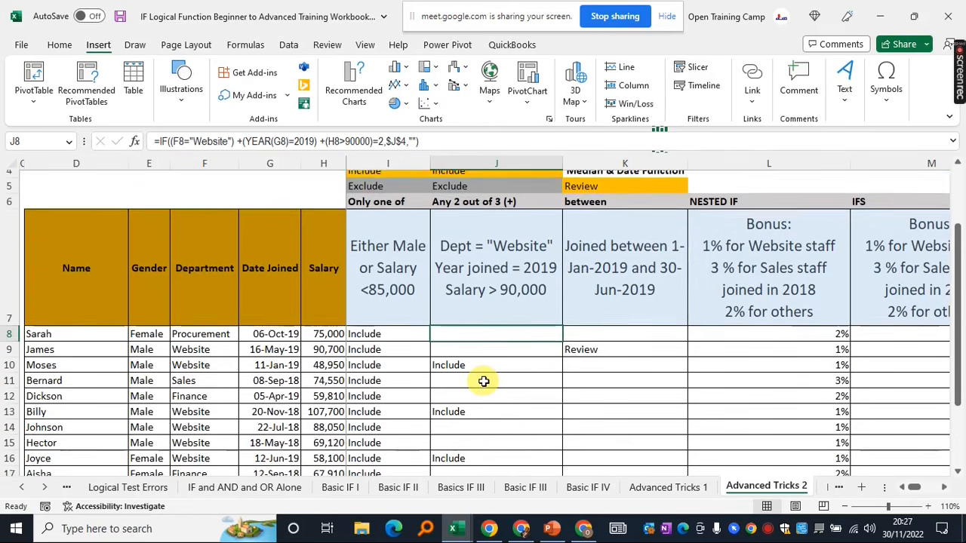
{"action": "scroll", "coordinate": [484, 382], "scroll_direction": "up", "scroll_amount": 1}
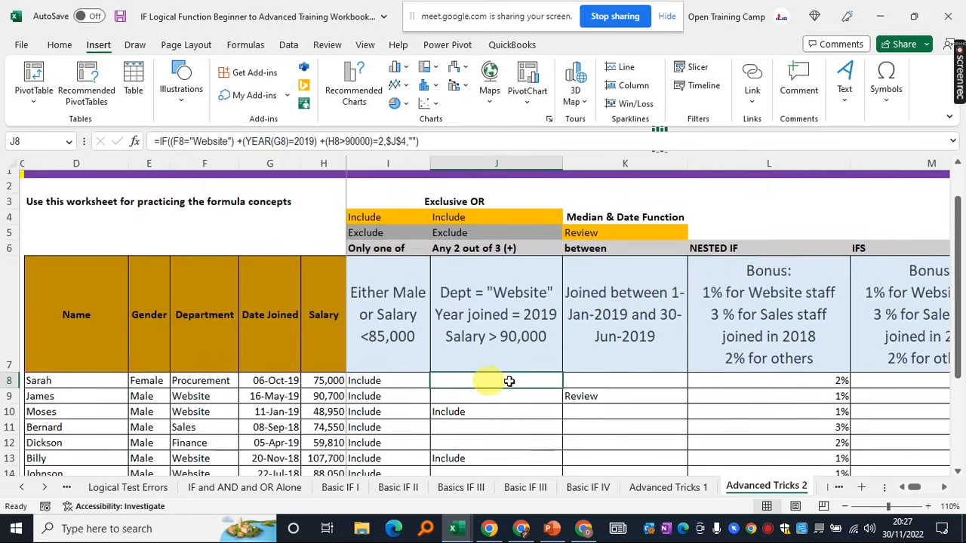
{"action": "left_click", "coordinate": [443, 141]}
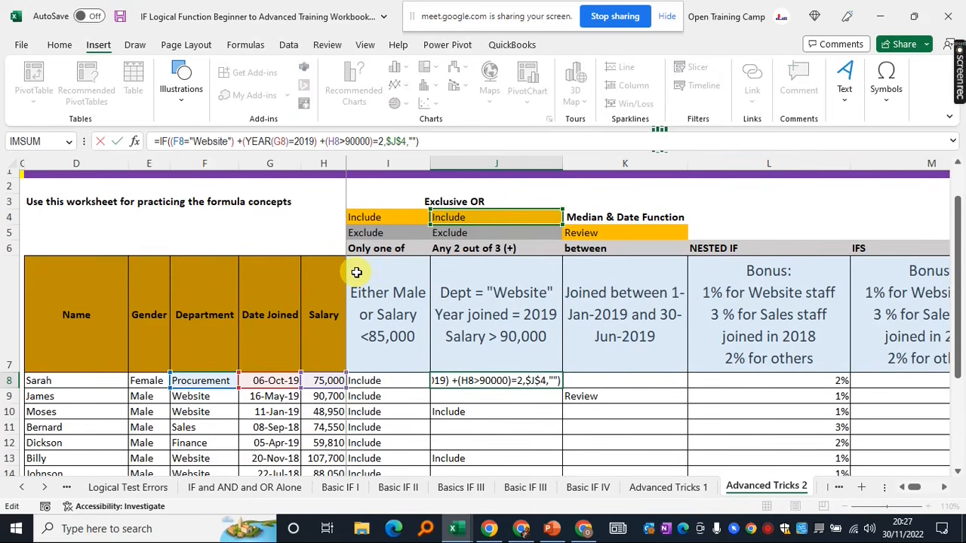
{"action": "key", "text": "Escape"}
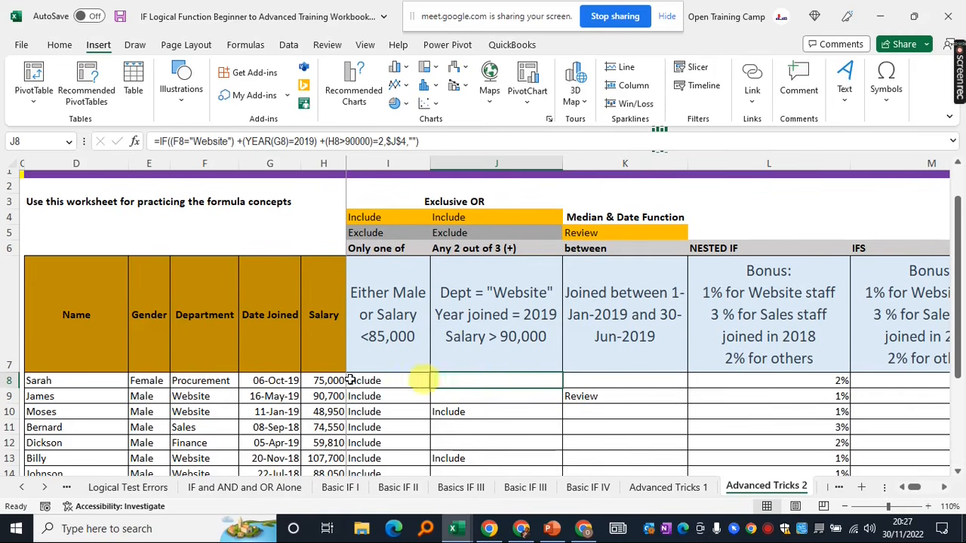
{"action": "scroll", "coordinate": [470, 390], "scroll_direction": "down", "scroll_amount": 1}
{"action": "scroll", "coordinate": [471, 390], "scroll_direction": "up", "scroll_amount": 1}
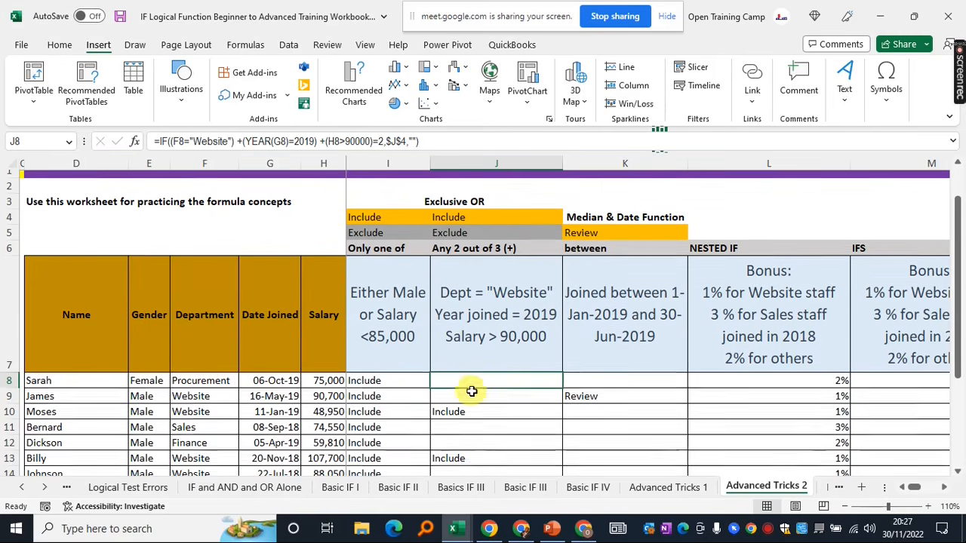
{"action": "left_click", "coordinate": [606, 426]}
Enter helper labels Department, Year Join and Salary in K11:K13
{"action": "scroll", "coordinate": [629, 418], "scroll_direction": "down", "scroll_amount": 1}
{"action": "type", "text": "D"}
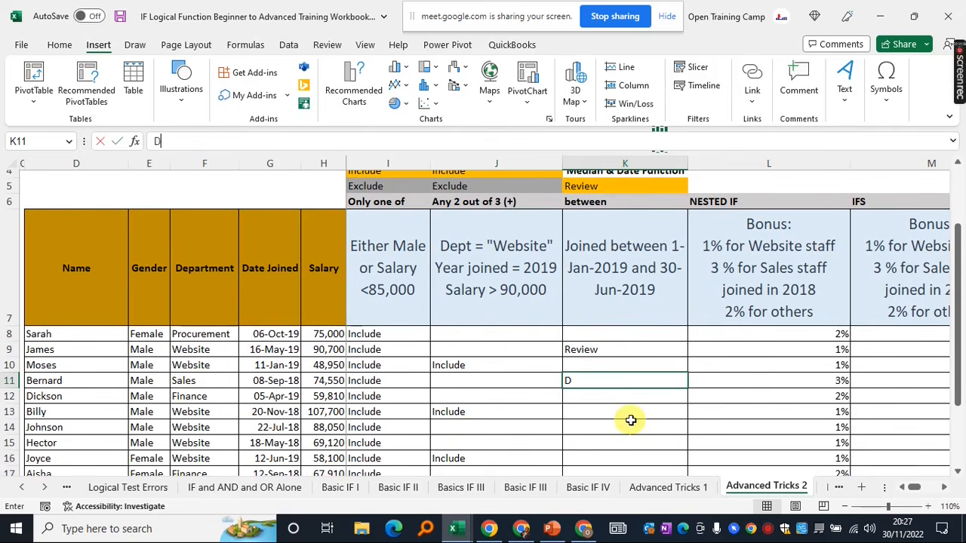
{"action": "type", "text": "epartment"}
{"action": "left_click_drag", "start_coordinate": [755, 380], "coordinate": [755, 458]}
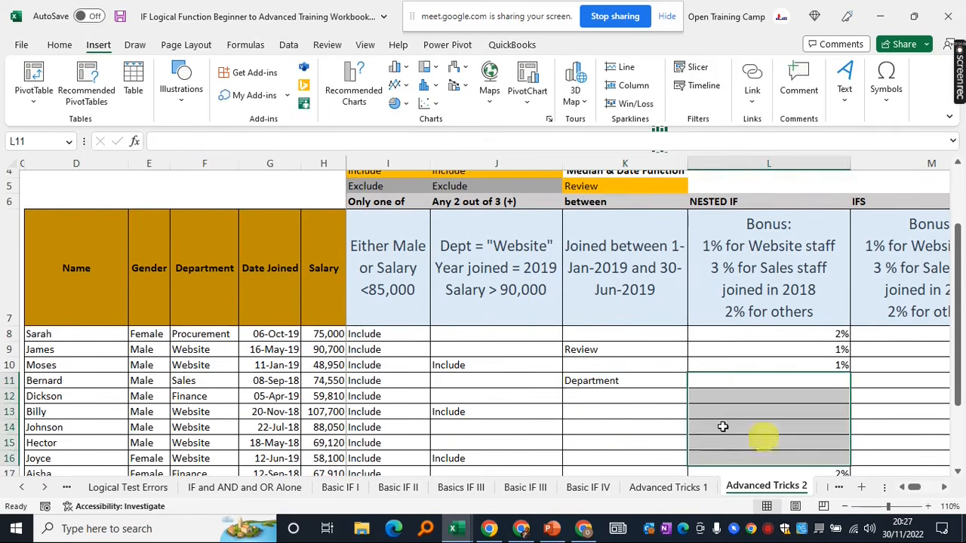
{"action": "left_click", "coordinate": [608, 398]}
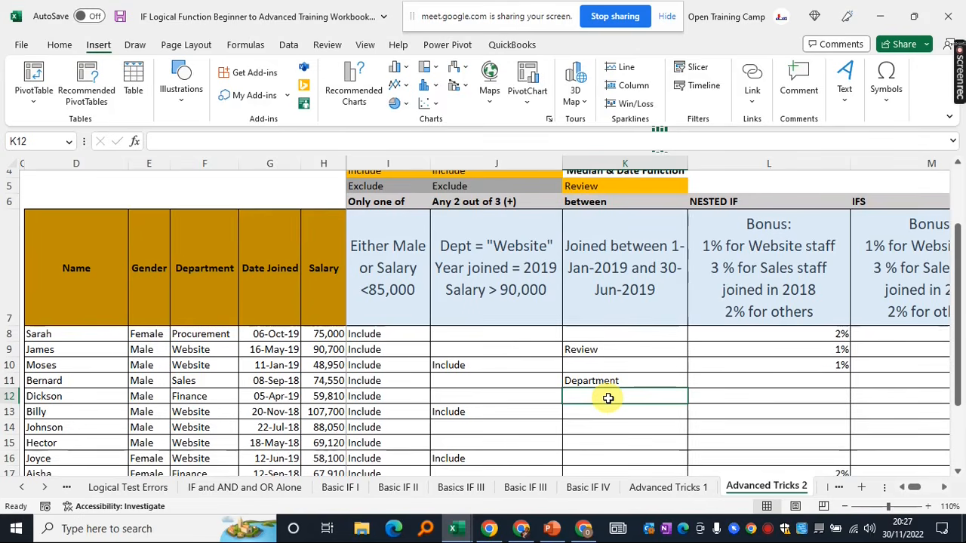
{"action": "type", "text": "Year Join"}
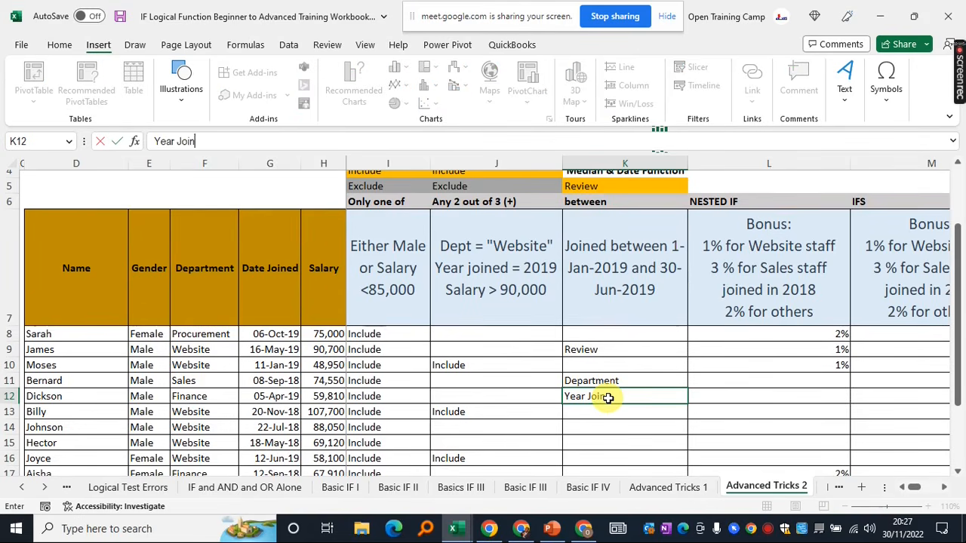
{"action": "key", "text": "Return"}
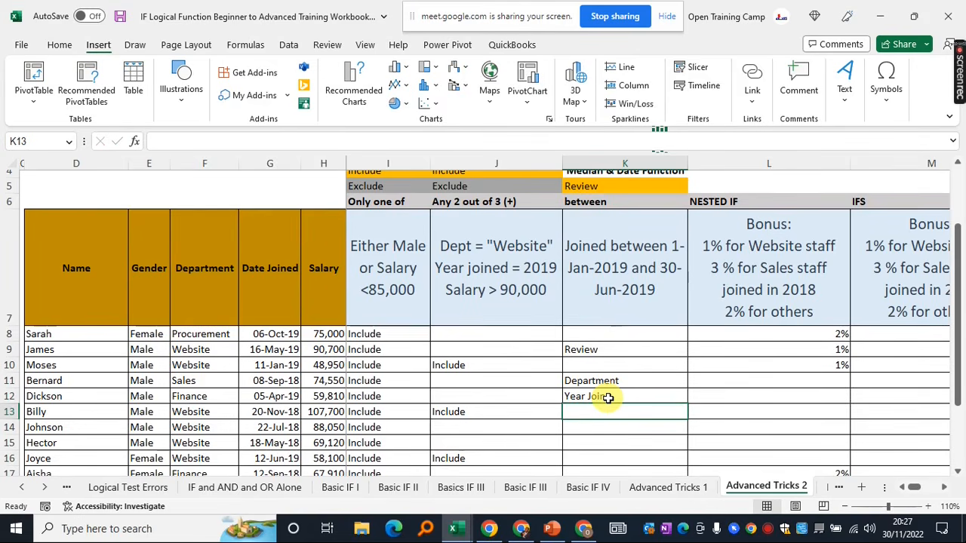
{"action": "type", "text": "Salary"}
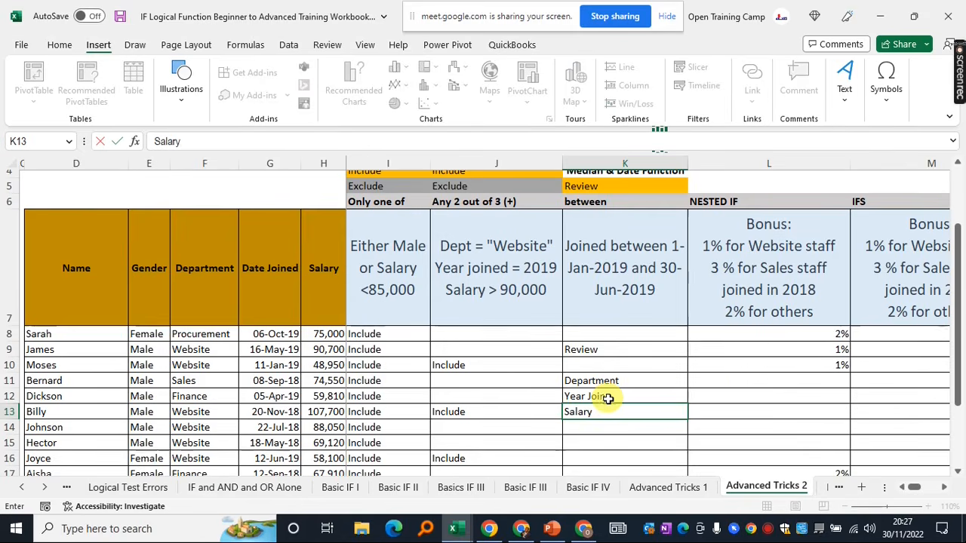
{"action": "left_click", "coordinate": [711, 379]}
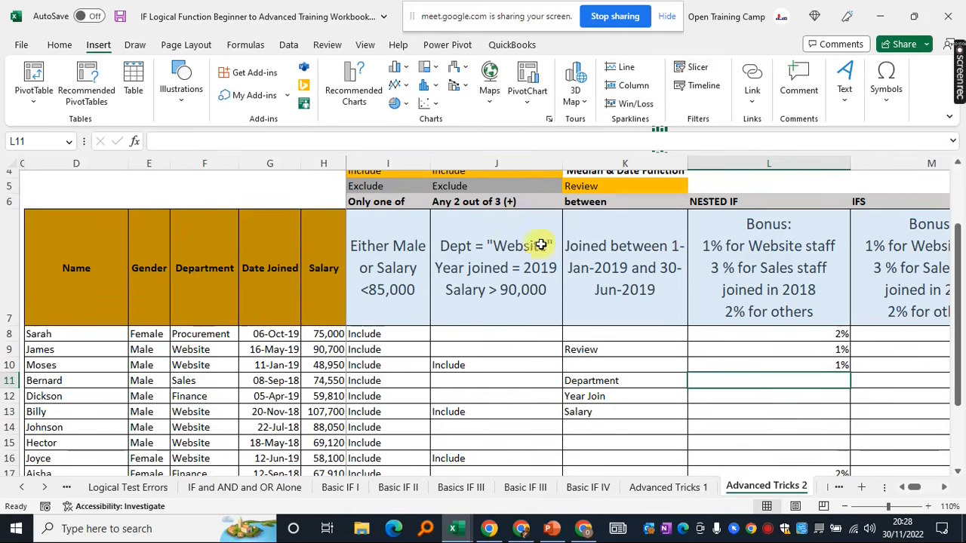
Enter bonus rates 0% in L11 and 1% in L12
{"action": "type", "text": "0%"}
{"action": "key", "text": "Return"}
{"action": "left_click", "coordinate": [779, 379]}
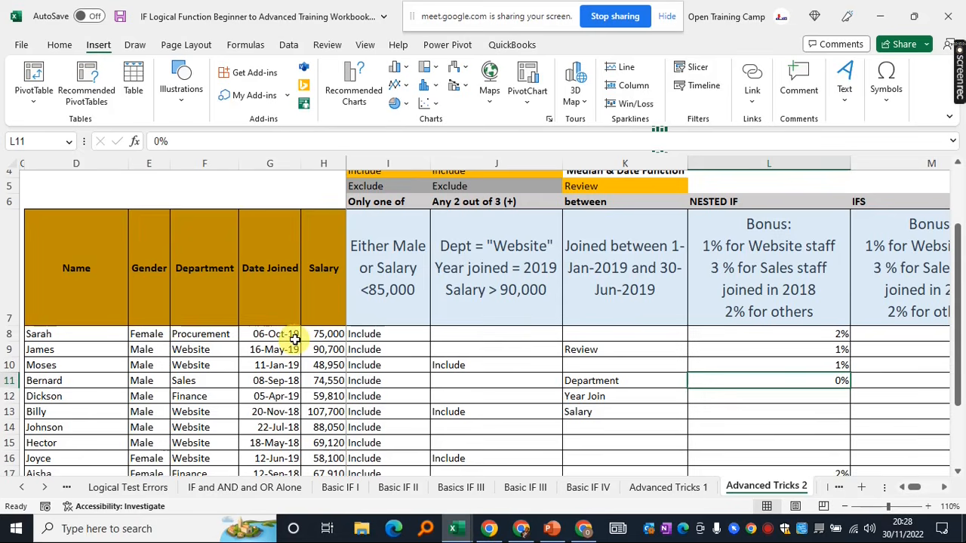
{"action": "left_click", "coordinate": [800, 396]}
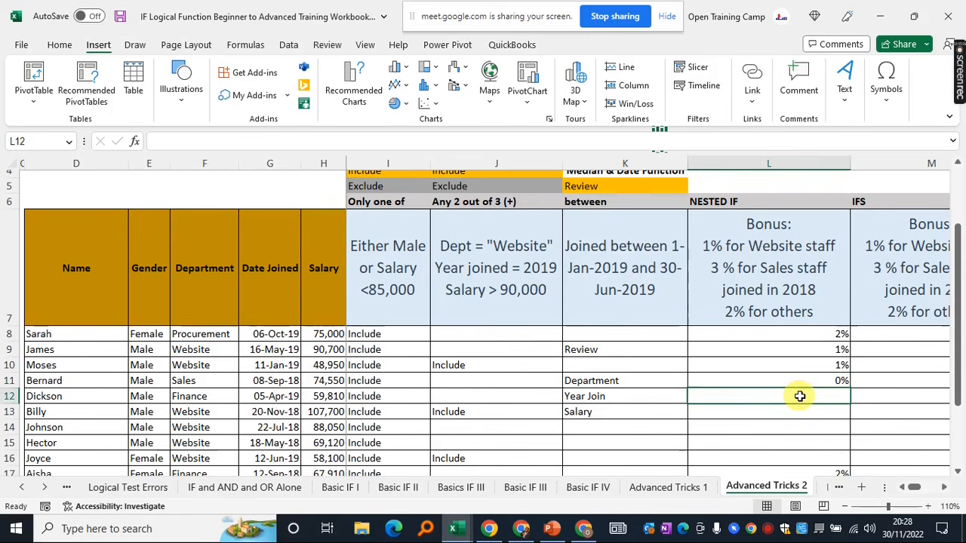
{"action": "type", "text": "1%"}
{"action": "left_click", "coordinate": [715, 412]}
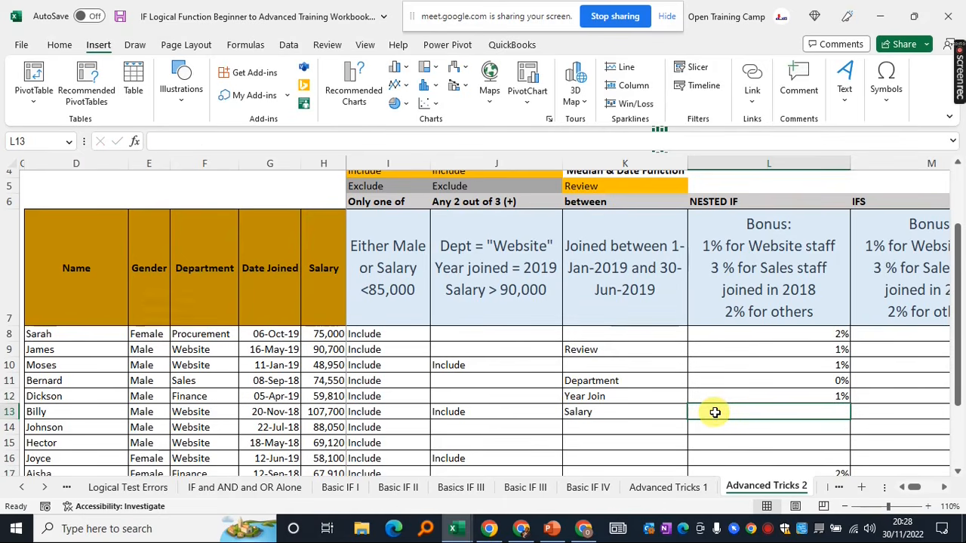
Fill K11:L13 with yellow and select L13 for the next bonus
{"action": "left_click_drag", "start_coordinate": [596, 381], "coordinate": [805, 413]}
{"action": "left_click", "coordinate": [60, 45]}
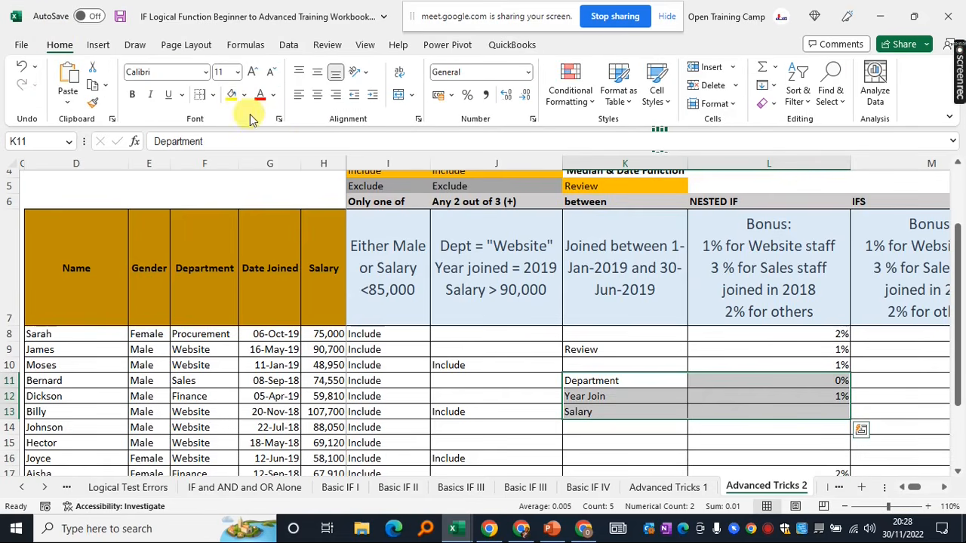
{"action": "left_click", "coordinate": [232, 95]}
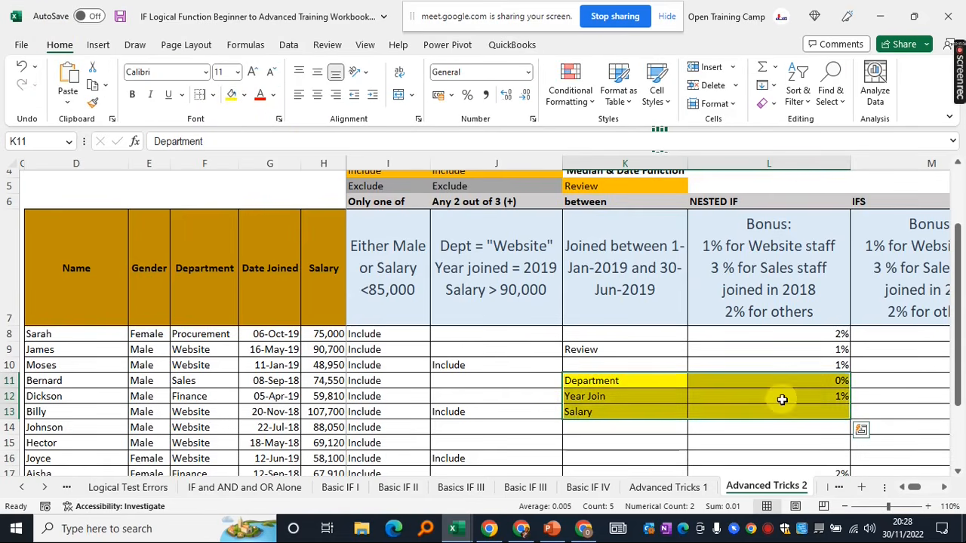
{"action": "left_click", "coordinate": [787, 411]}
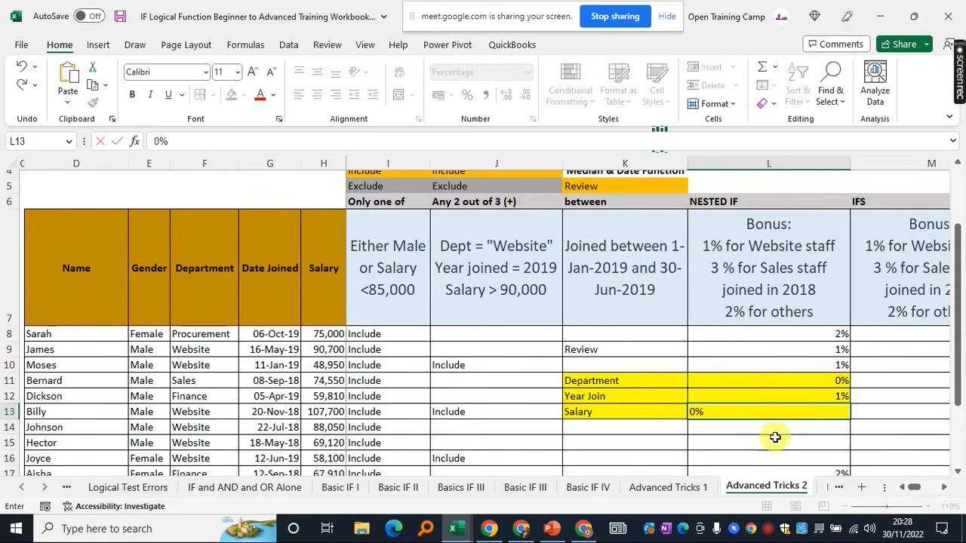
Commit 0% in L13, then review bonus cells L11:L13 and J10's IF formula
{"action": "key", "text": "Return"}
{"action": "left_click", "coordinate": [821, 382]}
{"action": "left_click_drag", "start_coordinate": [821, 383], "coordinate": [820, 411]}
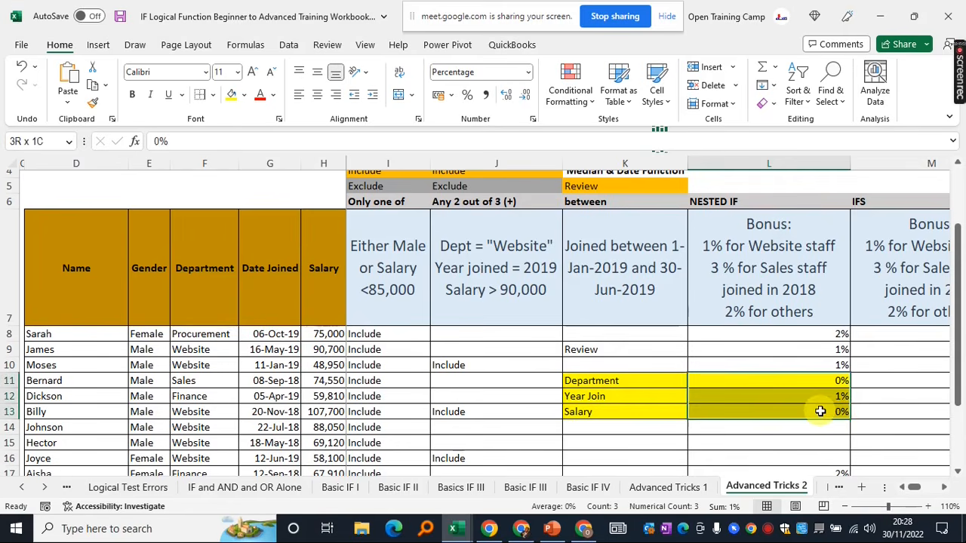
{"action": "left_click", "coordinate": [769, 400]}
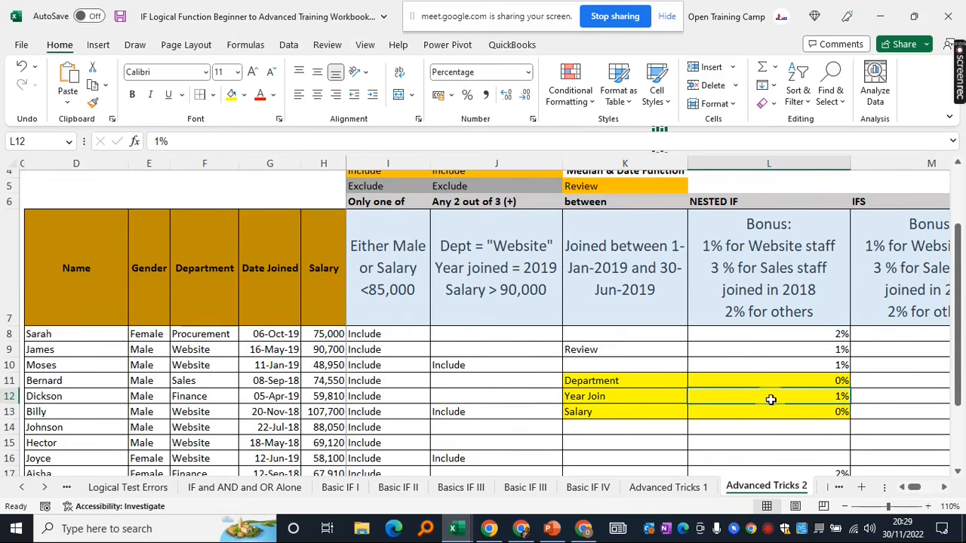
{"action": "left_click_drag", "start_coordinate": [755, 383], "coordinate": [740, 412]}
{"action": "left_click", "coordinate": [739, 404]}
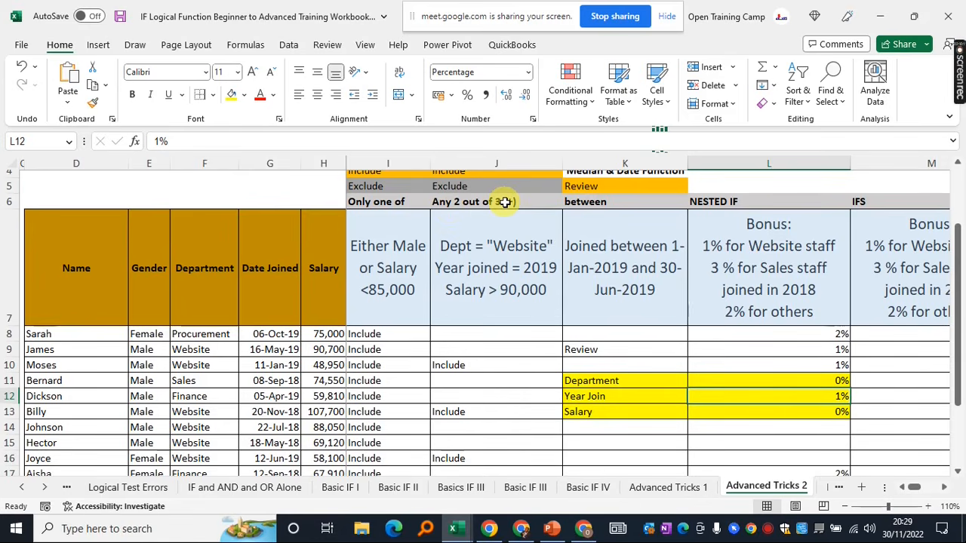
{"action": "left_click", "coordinate": [461, 367]}
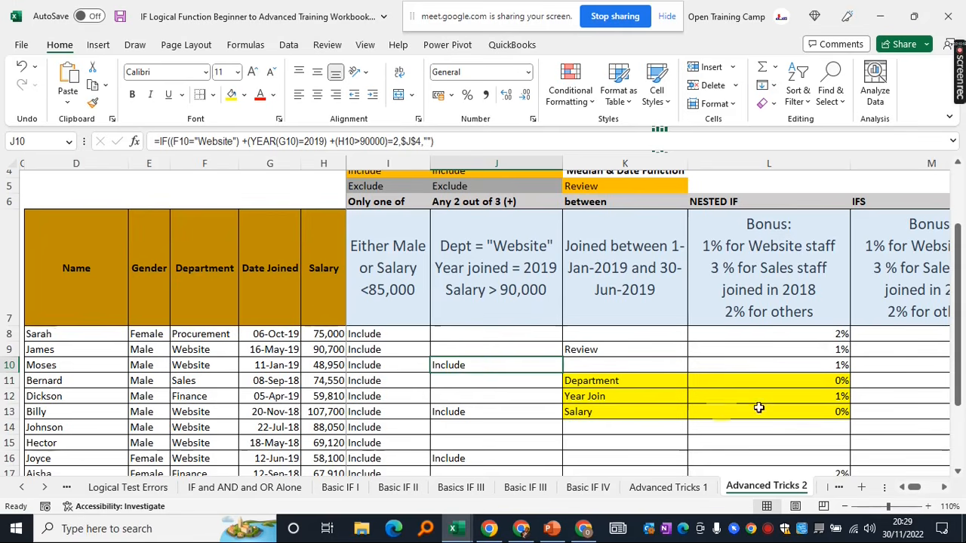
Clear L11:L13 and enter 1% in both L11 and L12
{"action": "left_click_drag", "start_coordinate": [759, 384], "coordinate": [757, 414]}
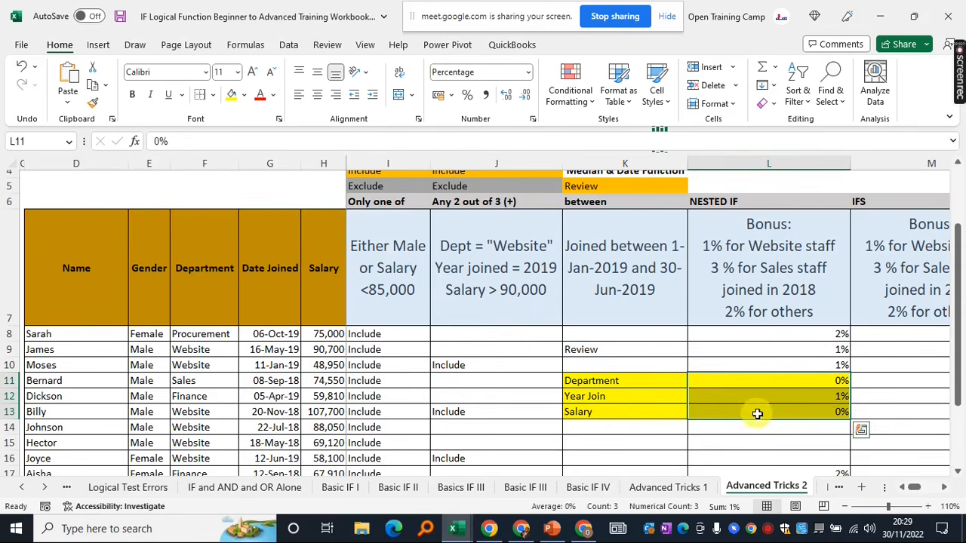
{"action": "key", "text": "Delete"}
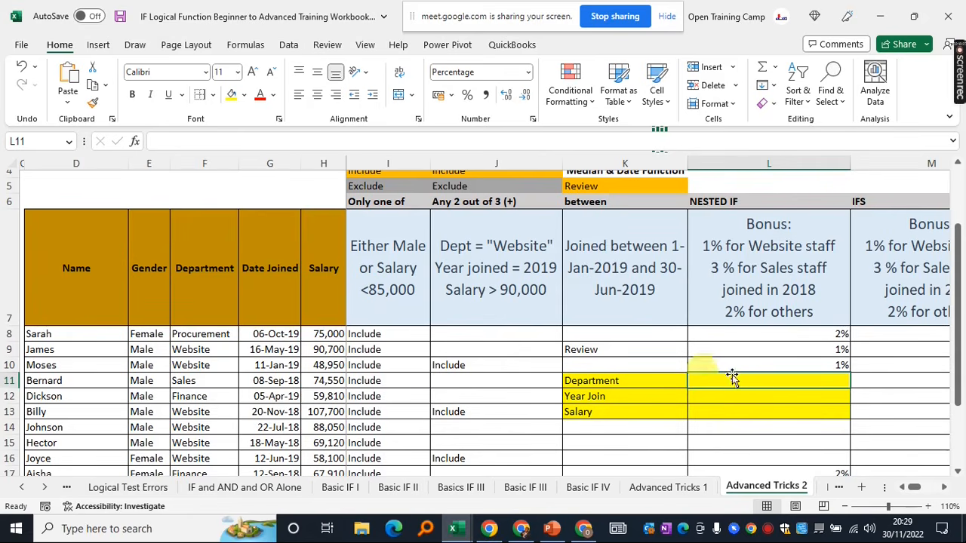
{"action": "type", "text": "1%"}
{"action": "key", "text": "Return"}
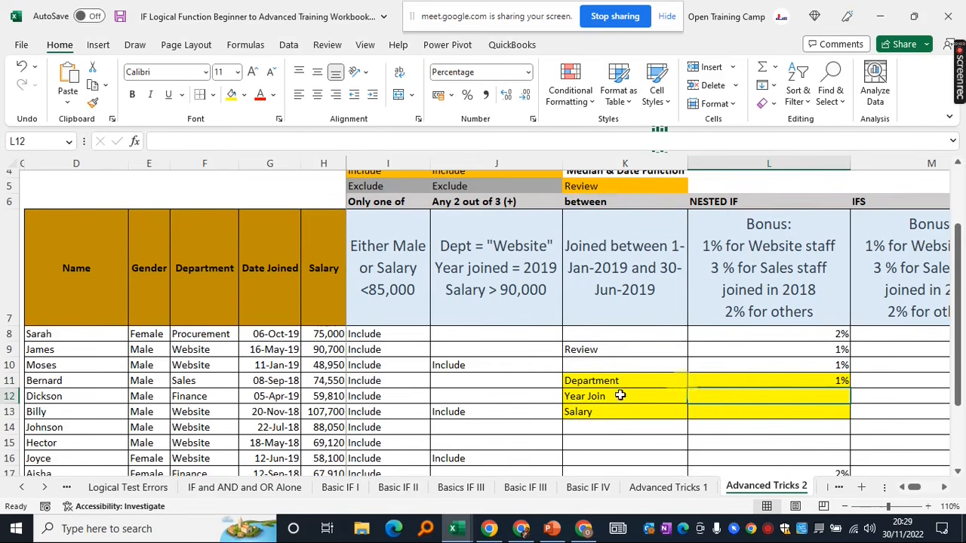
{"action": "left_click", "coordinate": [741, 383]}
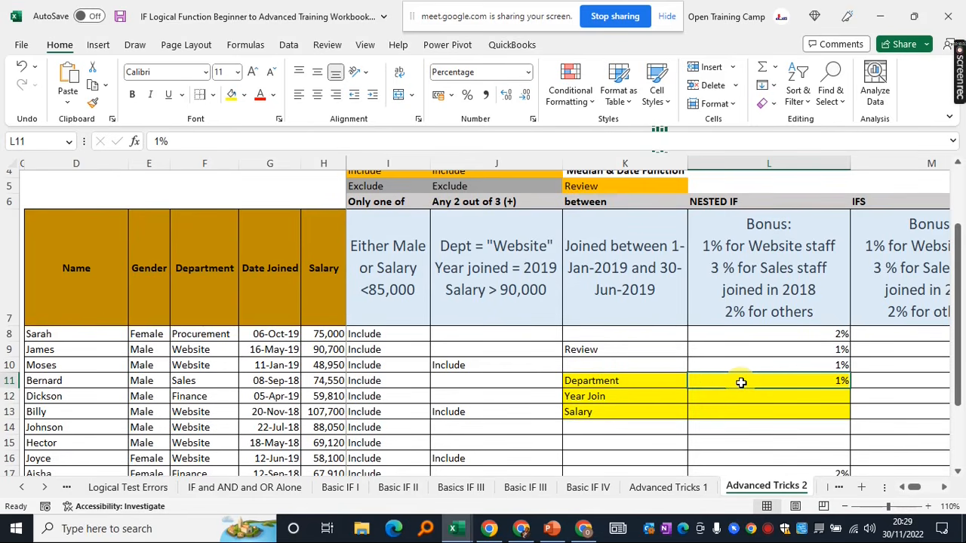
{"action": "left_click", "coordinate": [745, 398]}
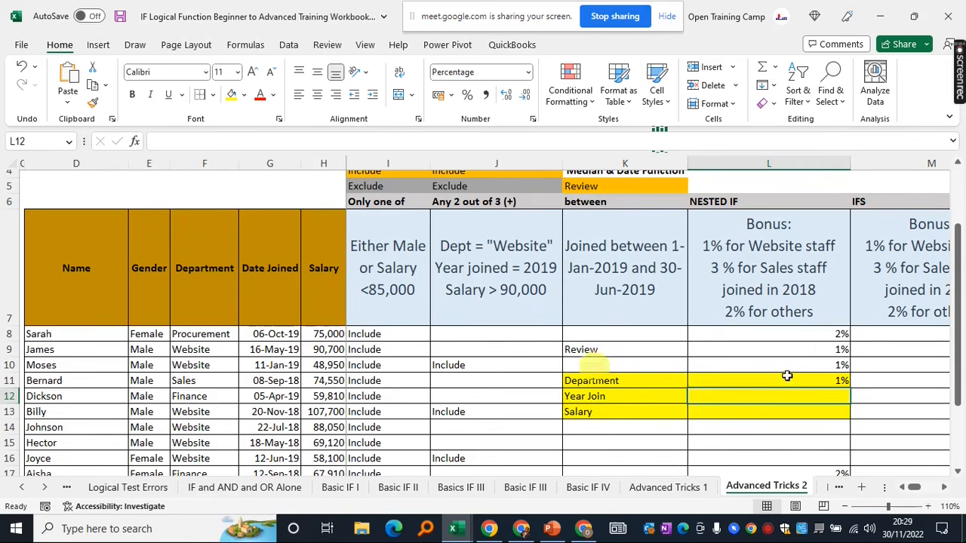
{"action": "type", "text": "1"}
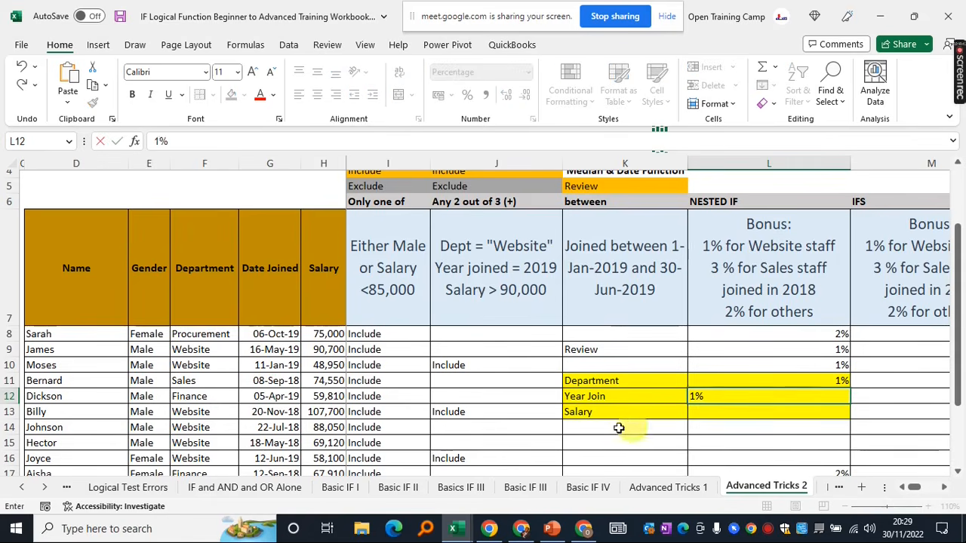
{"action": "left_click", "coordinate": [601, 412]}
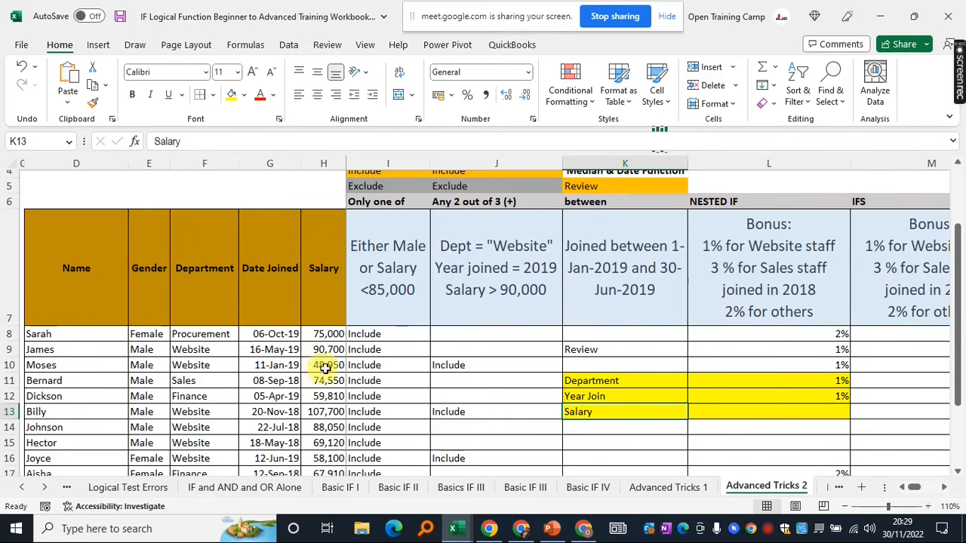
Enter 0% in L13 and select the bonus cells to check their total
{"action": "left_click", "coordinate": [814, 412]}
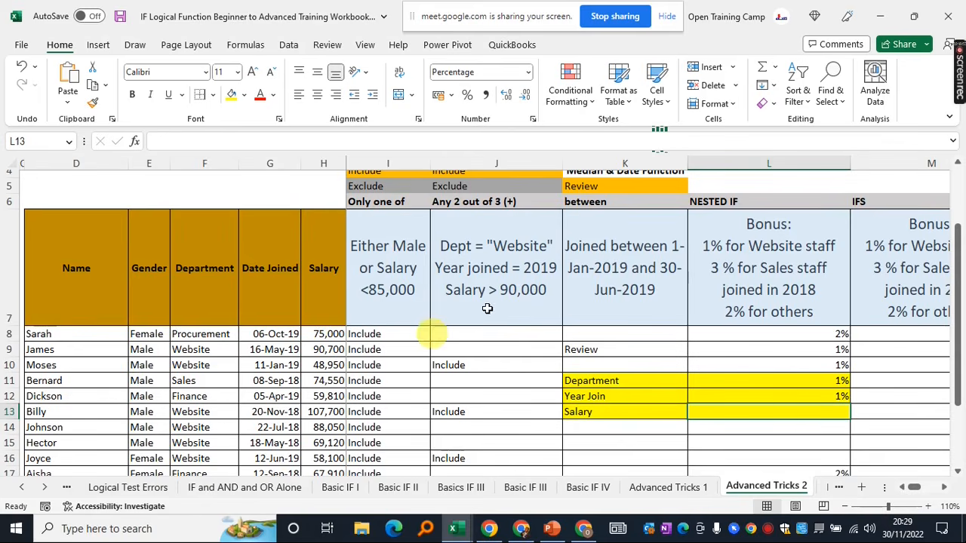
{"action": "type", "text": "0"}
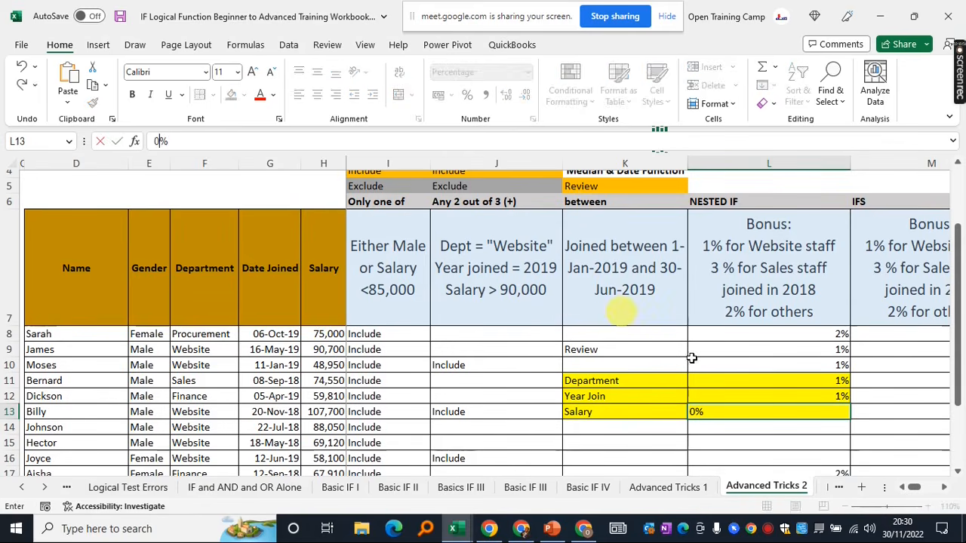
{"action": "left_click", "coordinate": [729, 446]}
{"action": "left_click_drag", "start_coordinate": [799, 380], "coordinate": [799, 408]}
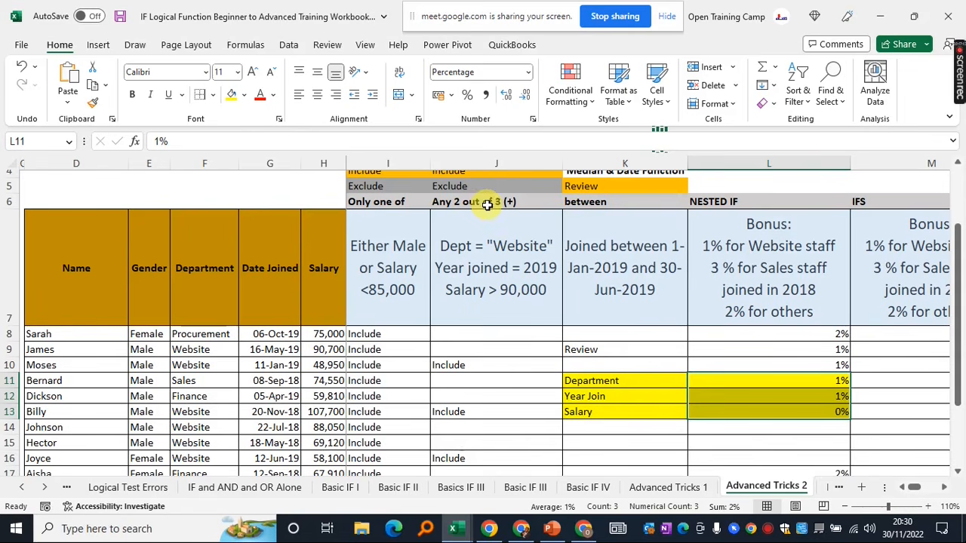
{"action": "left_click_drag", "start_coordinate": [776, 380], "coordinate": [776, 396]}
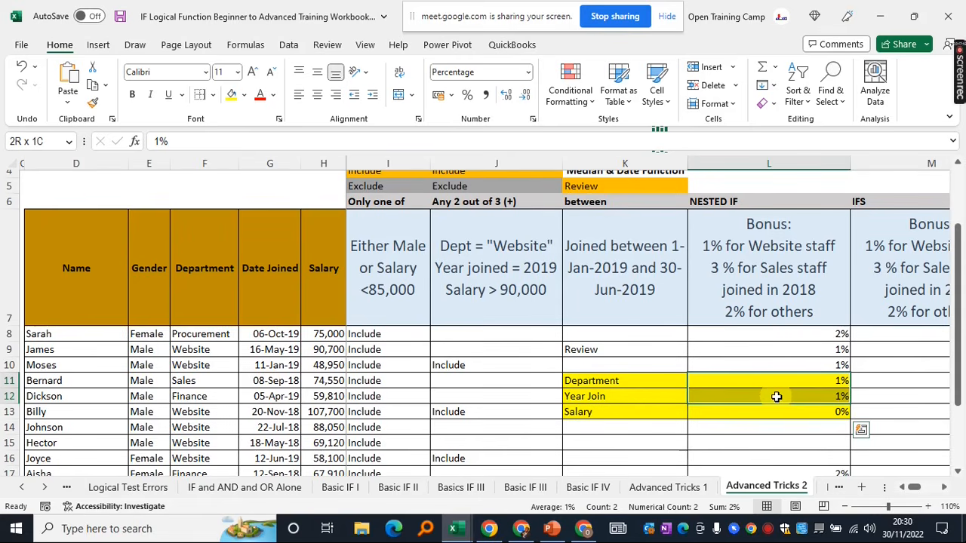
{"action": "left_click", "coordinate": [772, 413]}
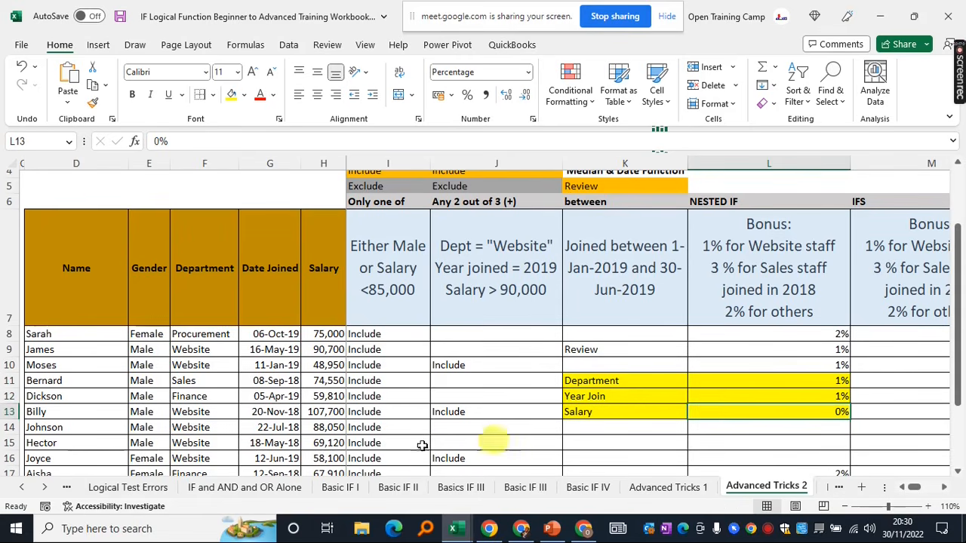
{"action": "scroll", "coordinate": [503, 420], "scroll_direction": "down", "scroll_amount": 1}
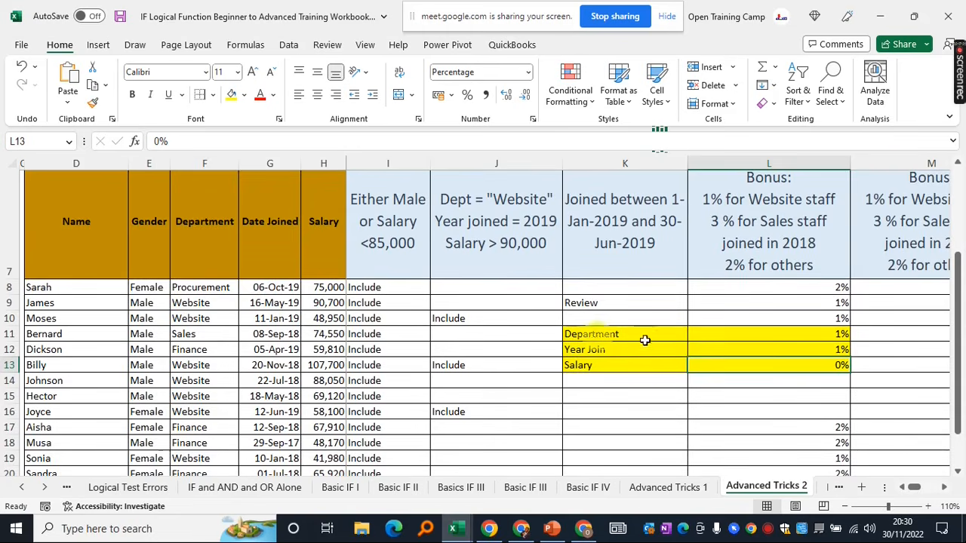
{"action": "scroll", "coordinate": [668, 366], "scroll_direction": "up", "scroll_amount": 1}
Remove the yellow fill from K11:L13 and clear its contents
{"action": "left_click_drag", "start_coordinate": [582, 380], "coordinate": [707, 416]}
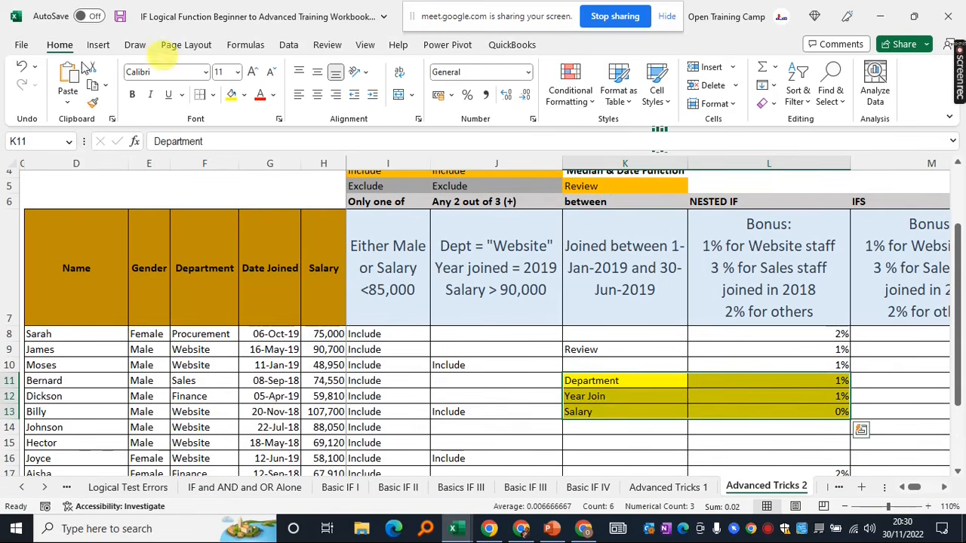
{"action": "left_click", "coordinate": [249, 95]}
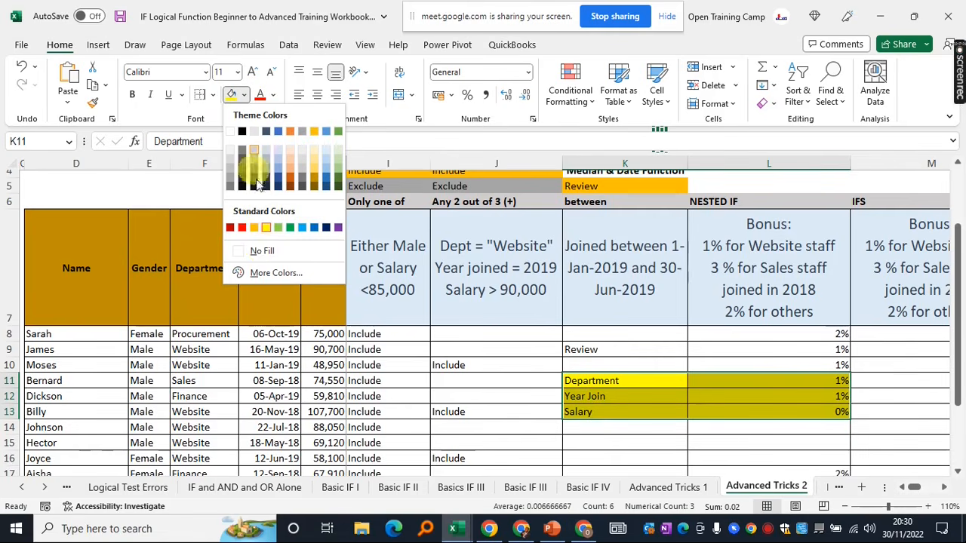
{"action": "left_click", "coordinate": [262, 251]}
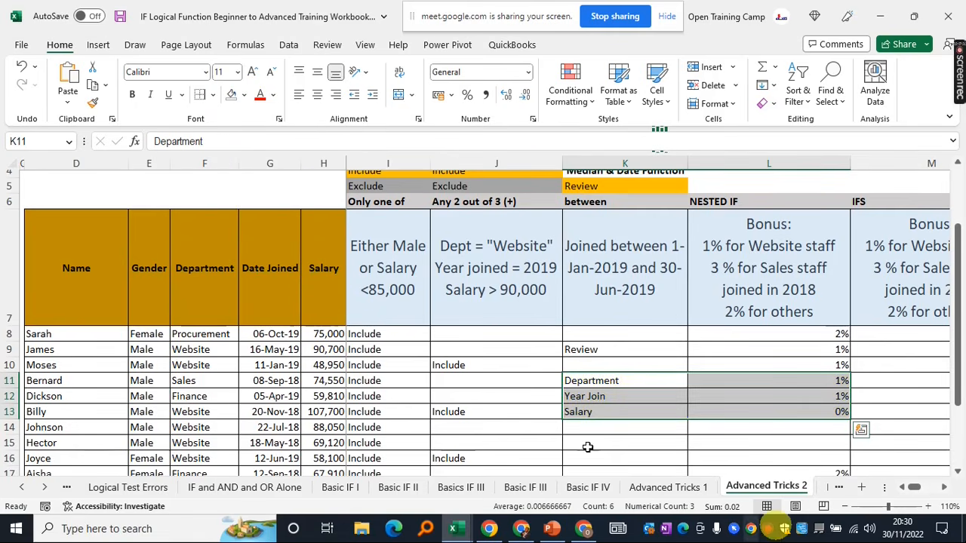
{"action": "key", "text": "Delete"}
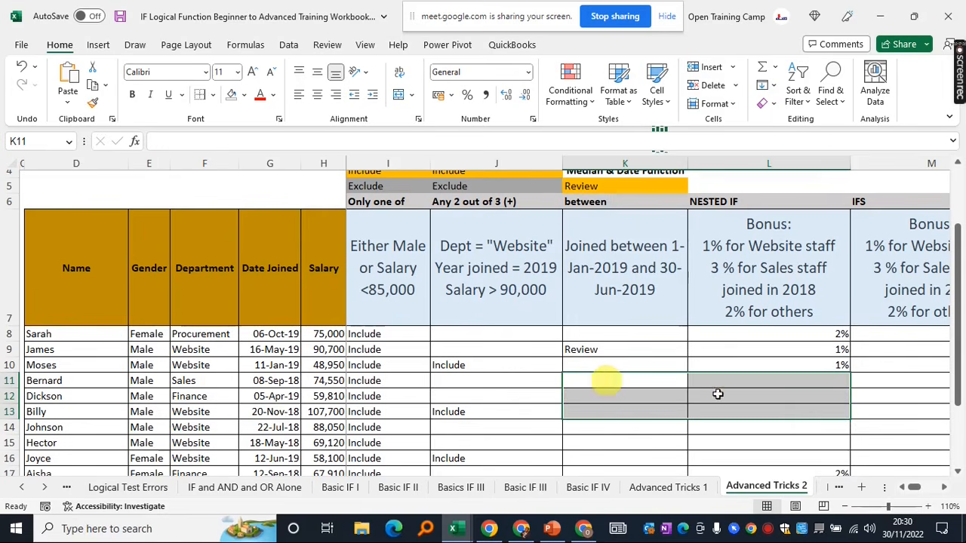
Review the J8 IF and K8 MEDIAN formulas, then switch to the Google Meet window
{"action": "left_click", "coordinate": [596, 379]}
{"action": "left_click", "coordinate": [468, 376]}
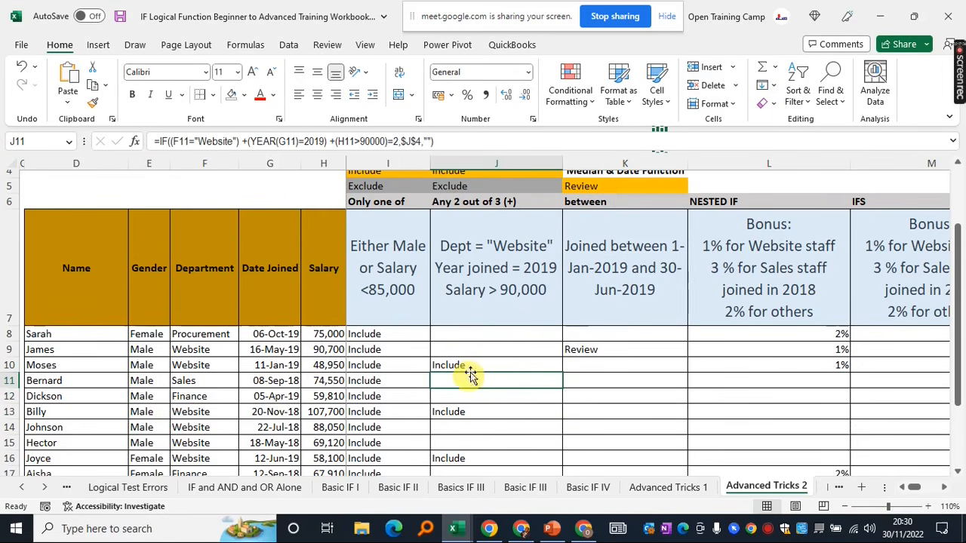
{"action": "scroll", "coordinate": [453, 344], "scroll_direction": "up", "scroll_amount": 1}
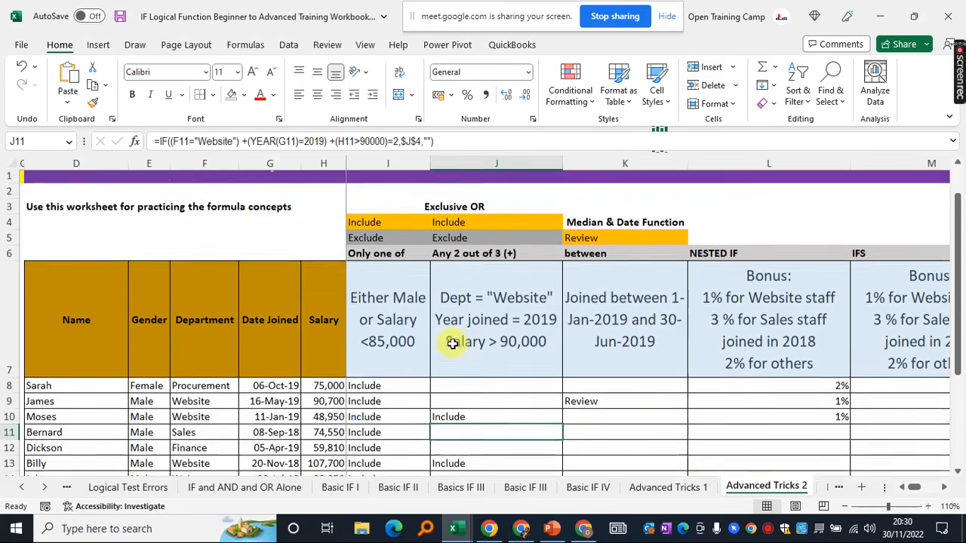
{"action": "scroll", "coordinate": [453, 342], "scroll_direction": "down", "scroll_amount": 1}
{"action": "left_click", "coordinate": [476, 320]}
{"action": "left_click_drag", "start_coordinate": [476, 336], "coordinate": [477, 400]}
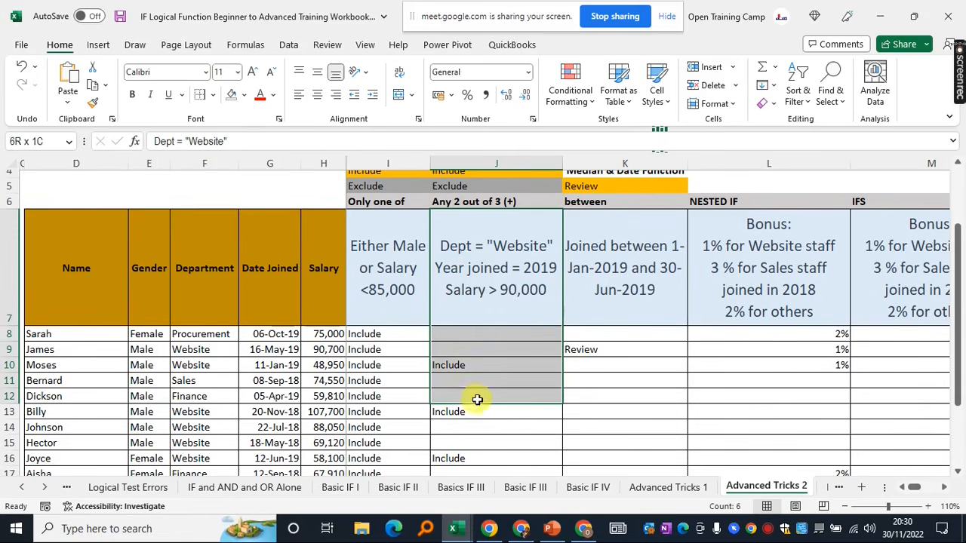
{"action": "left_click", "coordinate": [458, 333]}
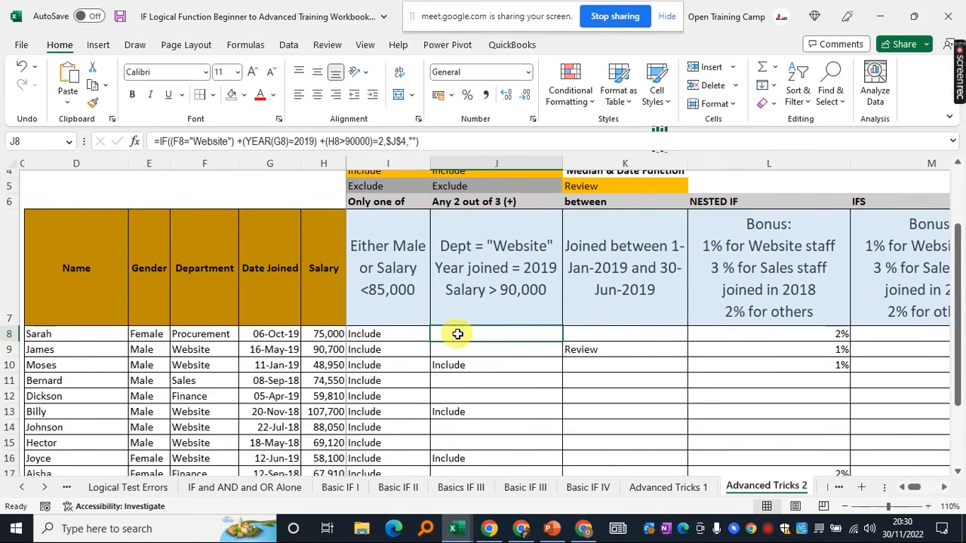
{"action": "left_click", "coordinate": [611, 335]}
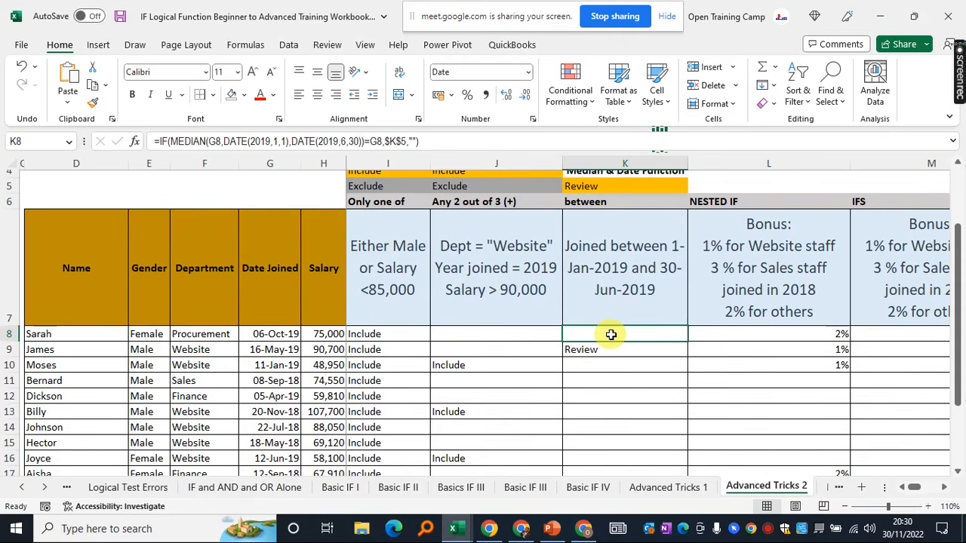
{"action": "left_click", "coordinate": [496, 333]}
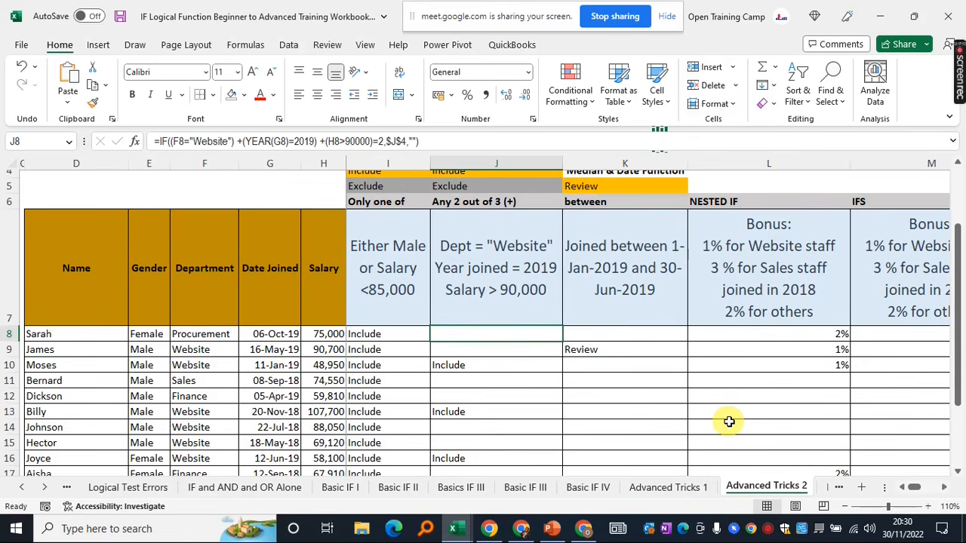
{"action": "mouse_move", "coordinate": [483, 22]}
{"action": "left_mouse_down"}
{"action": "mouse_move", "coordinate": [466, 20]}
{"action": "mouse_move", "coordinate": [474, 18]}
{"action": "left_mouse_up"}
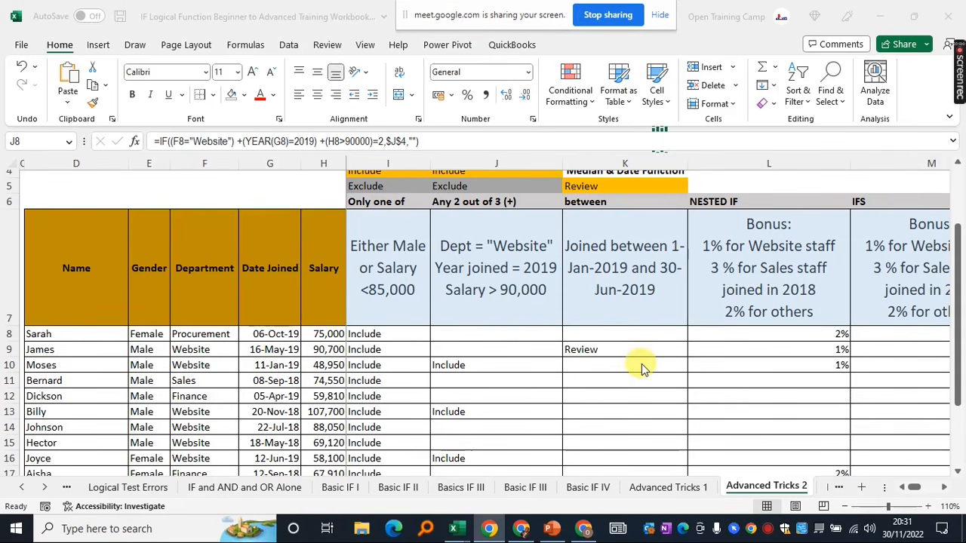
{"action": "left_click", "coordinate": [587, 532]}
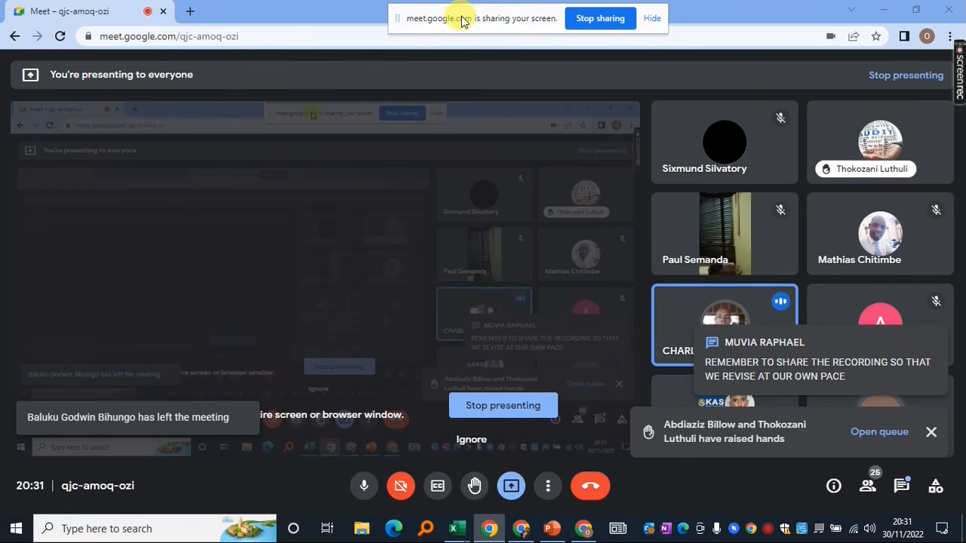
Open the In-call messages panel from the bottom-right toolbar
{"action": "left_click", "coordinate": [902, 486]}
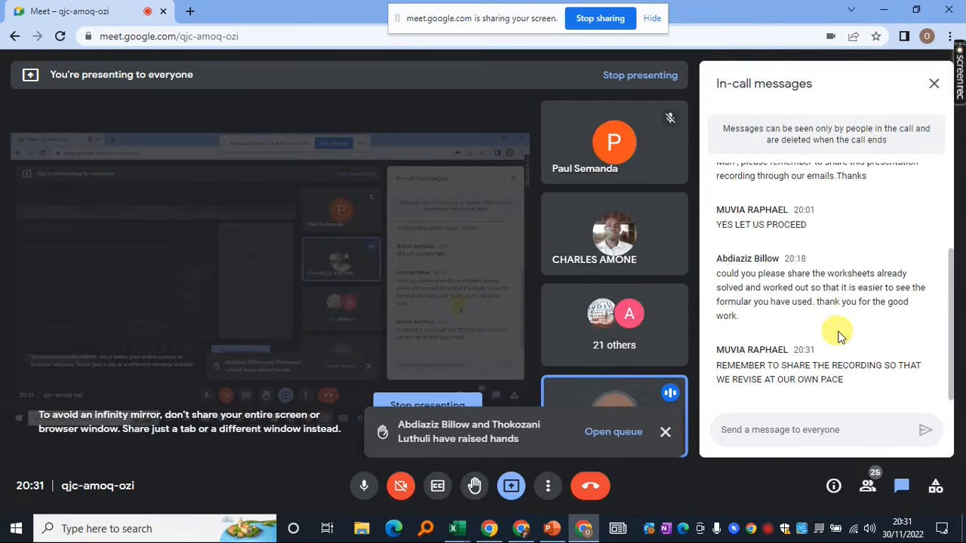
Close the raised-hands toast and scroll through participants' messages from 19:40 to 20:18
{"action": "scroll", "coordinate": [840, 336], "scroll_direction": "up", "scroll_amount": 3}
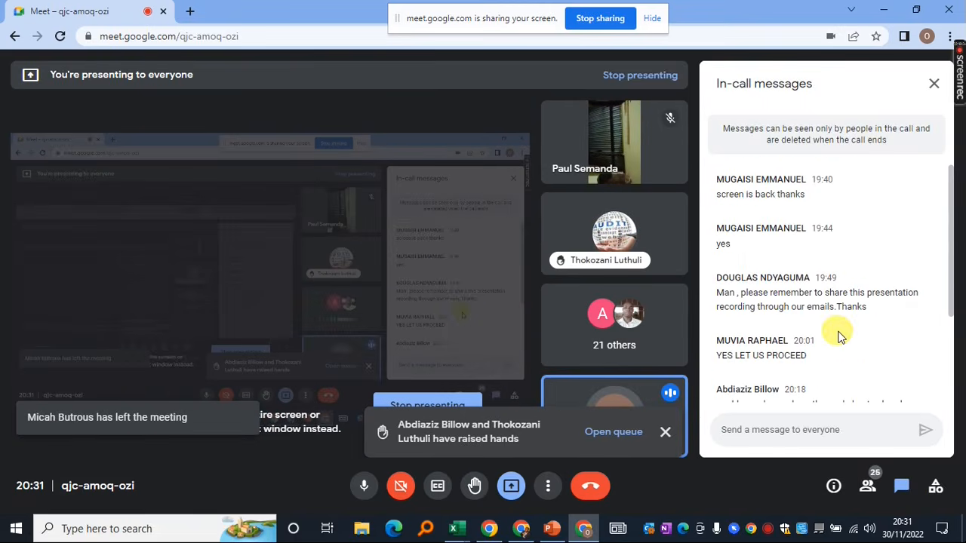
{"action": "scroll", "coordinate": [837, 271], "scroll_direction": "down", "scroll_amount": 3}
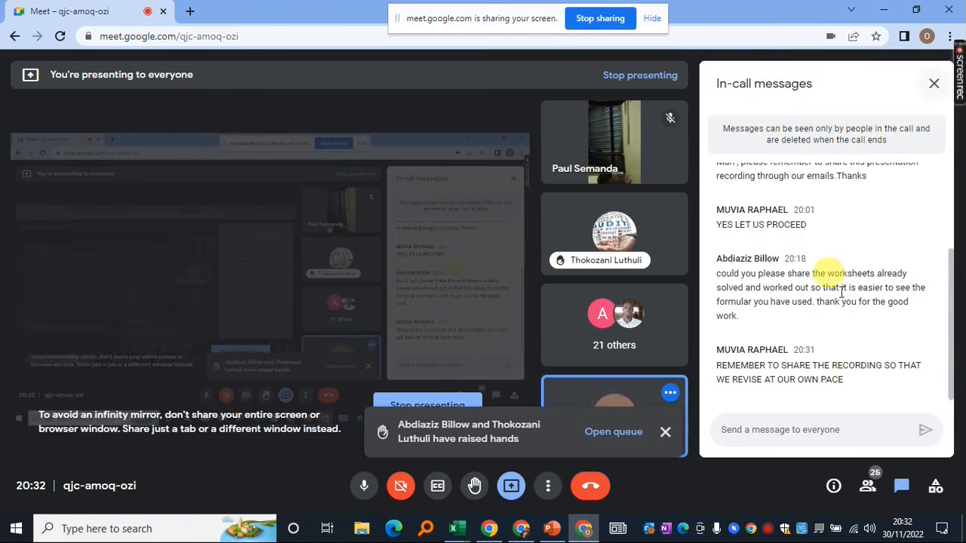
{"action": "left_click", "coordinate": [668, 434]}
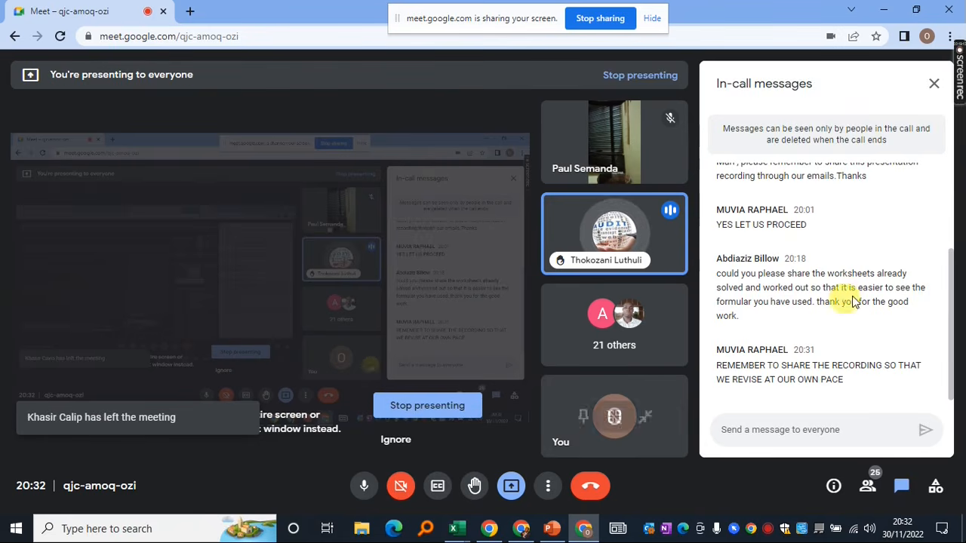
{"action": "scroll", "coordinate": [845, 290], "scroll_direction": "up", "scroll_amount": 2}
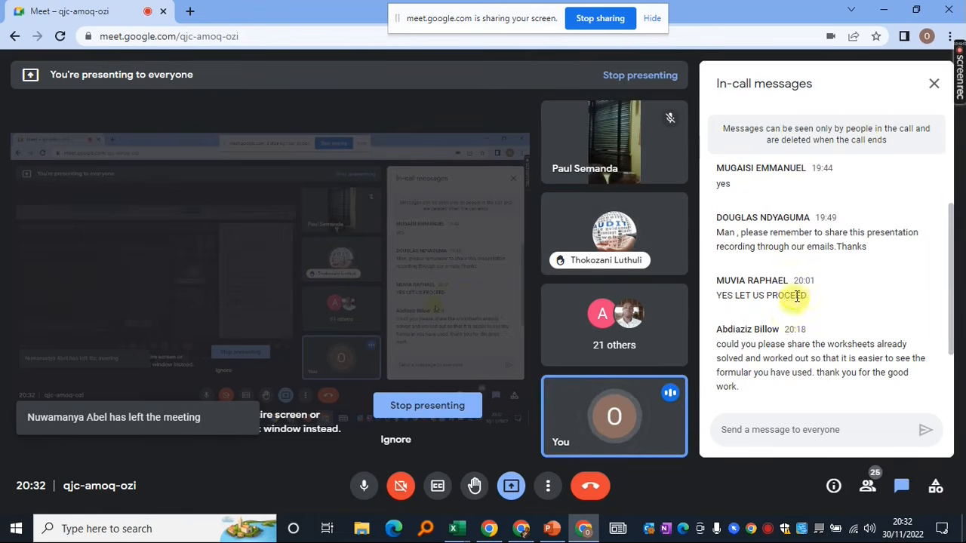
{"action": "scroll", "coordinate": [796, 301], "scroll_direction": "up", "scroll_amount": 2}
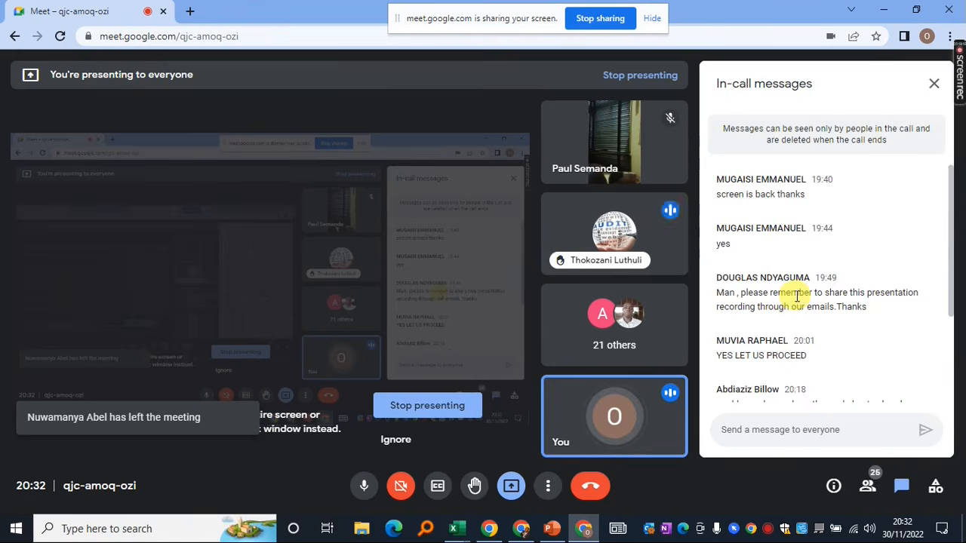
{"action": "scroll", "coordinate": [796, 300], "scroll_direction": "down", "scroll_amount": 3}
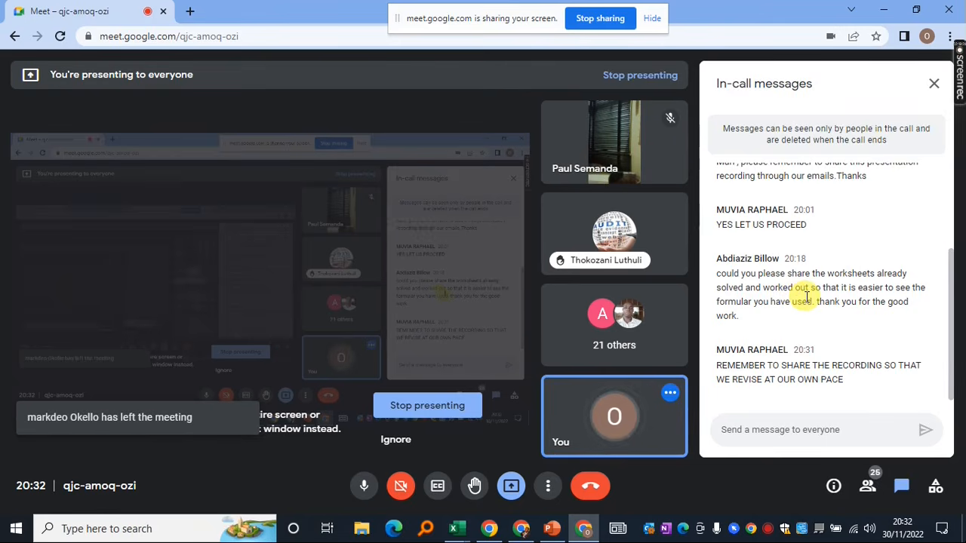
{"action": "scroll", "coordinate": [806, 297], "scroll_direction": "up", "scroll_amount": 1}
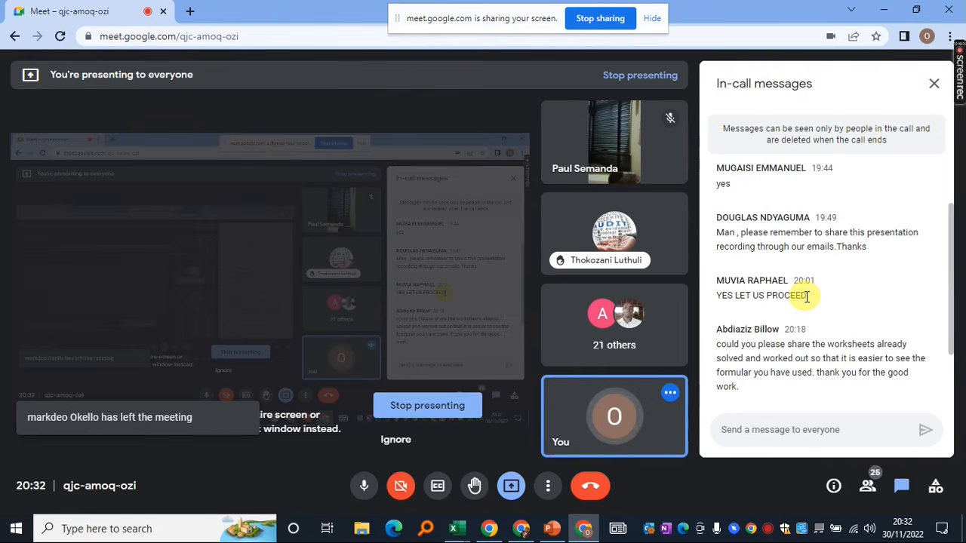
{"action": "scroll", "coordinate": [806, 297], "scroll_direction": "up", "scroll_amount": 1}
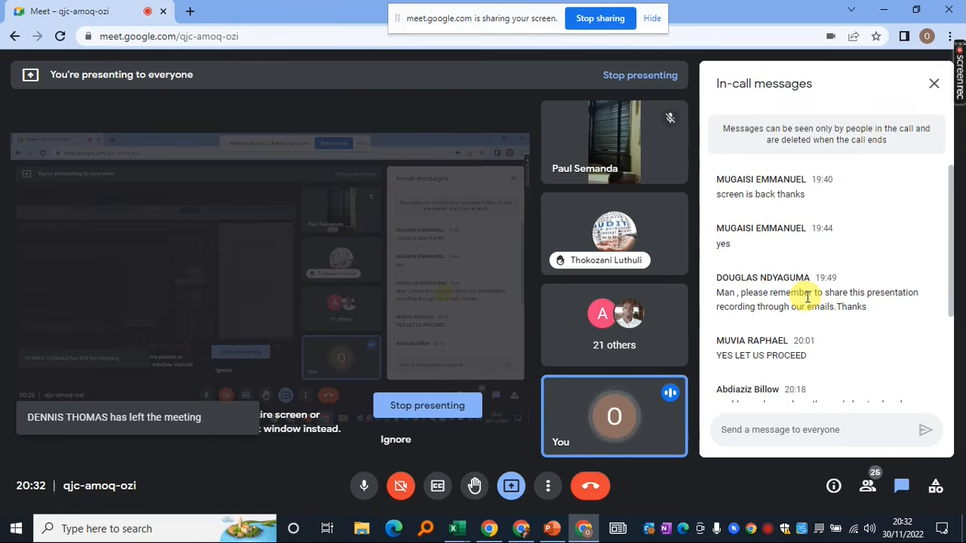
{"action": "scroll", "coordinate": [808, 297], "scroll_direction": "down", "scroll_amount": 2}
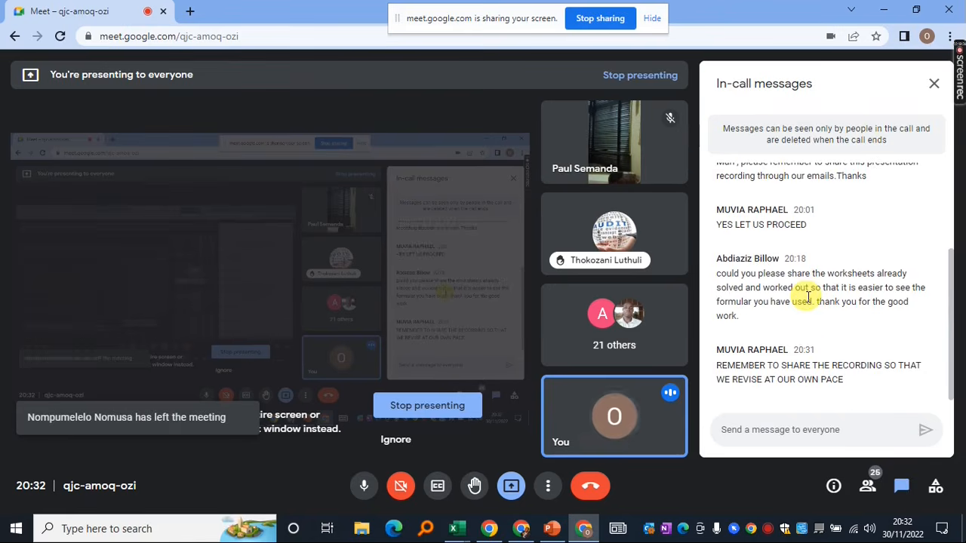
{"action": "scroll", "coordinate": [808, 296], "scroll_direction": "up", "scroll_amount": 2}
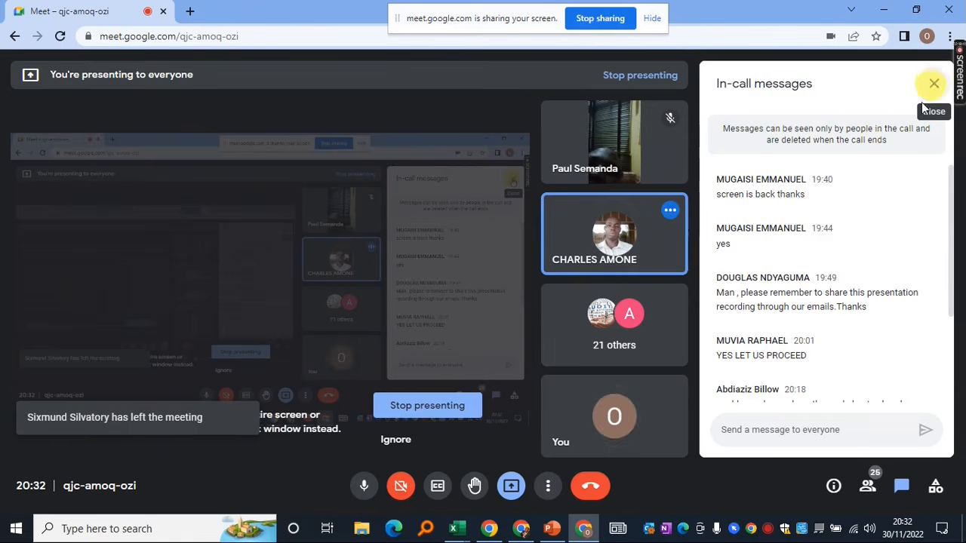
{"action": "scroll", "coordinate": [802, 287], "scroll_direction": "down", "scroll_amount": 2}
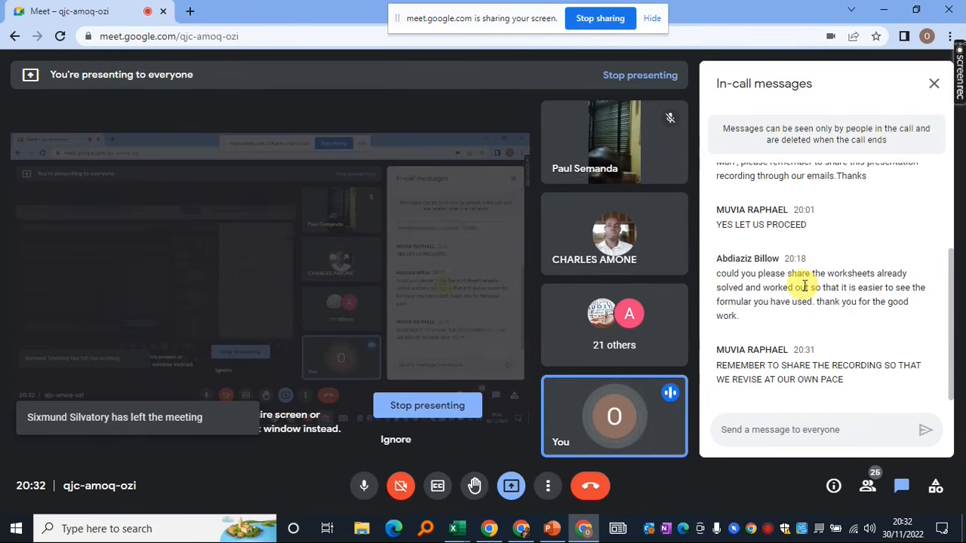
{"action": "scroll", "coordinate": [805, 287], "scroll_direction": "up", "scroll_amount": 2}
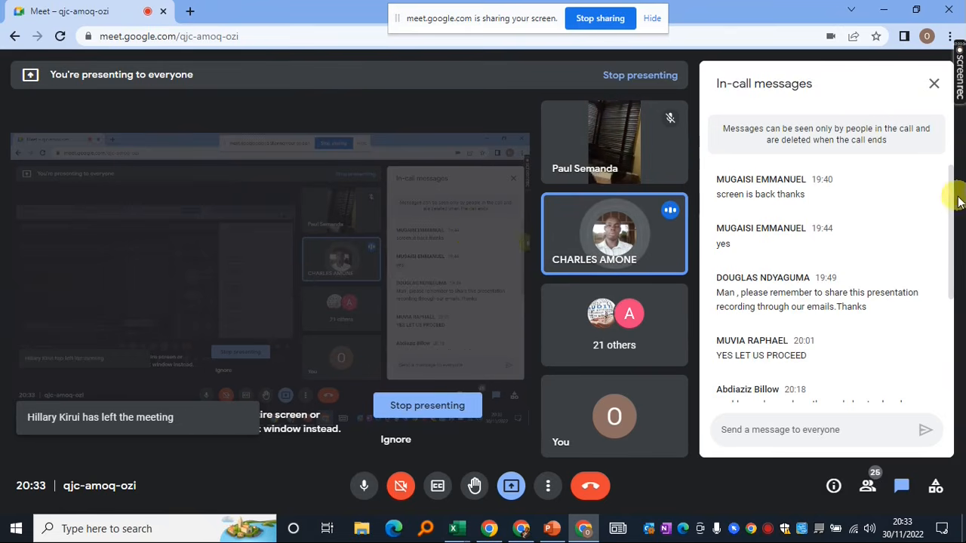
{"action": "left_click_drag", "start_coordinate": [952, 200], "coordinate": [956, 327]}
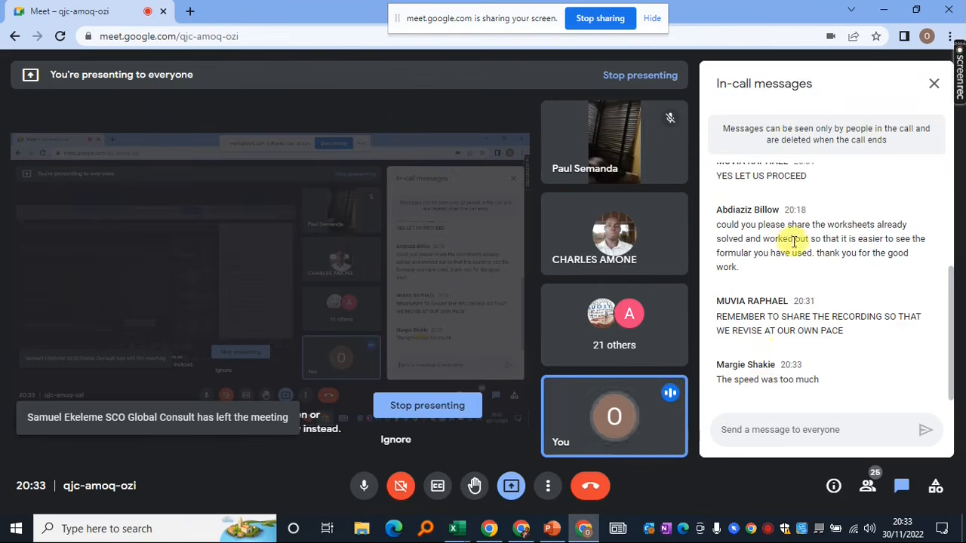
{"action": "scroll", "coordinate": [849, 304], "scroll_direction": "up", "scroll_amount": 2}
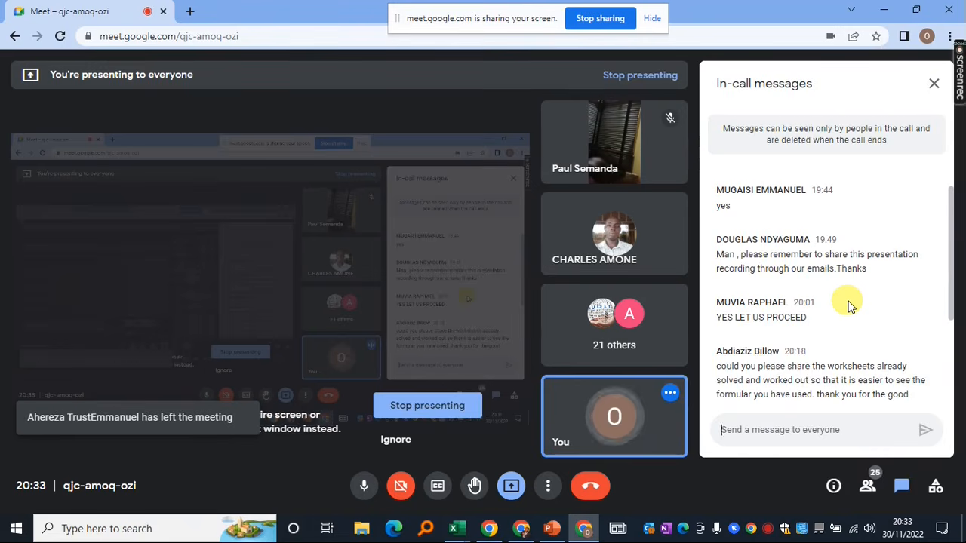
{"action": "scroll", "coordinate": [846, 304], "scroll_direction": "down", "scroll_amount": 3}
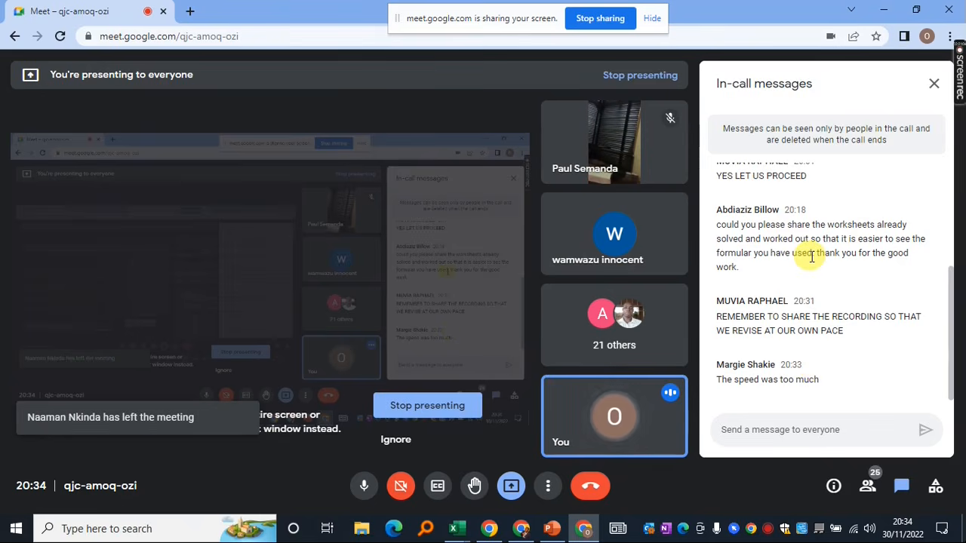
{"action": "scroll", "coordinate": [811, 257], "scroll_direction": "up", "scroll_amount": 2}
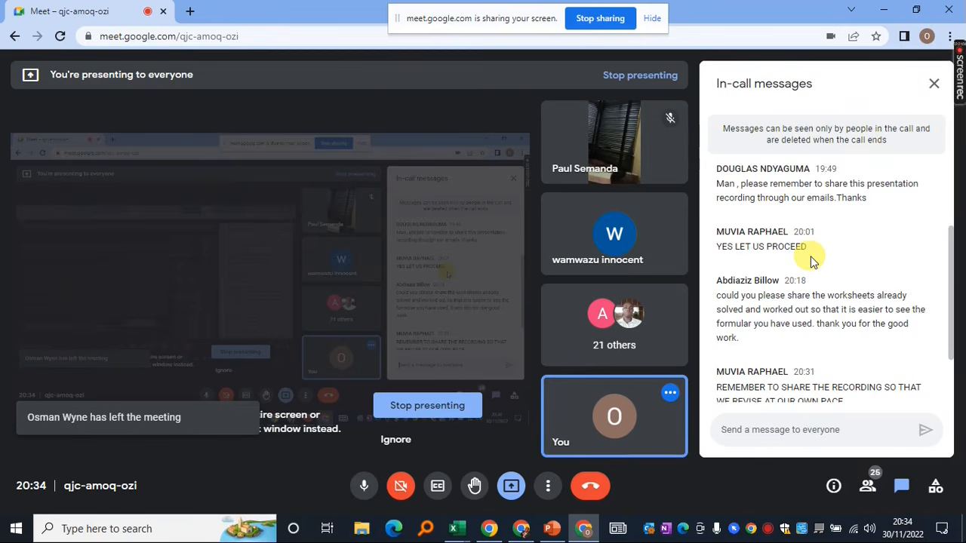
{"action": "scroll", "coordinate": [811, 260], "scroll_direction": "down", "scroll_amount": 2}
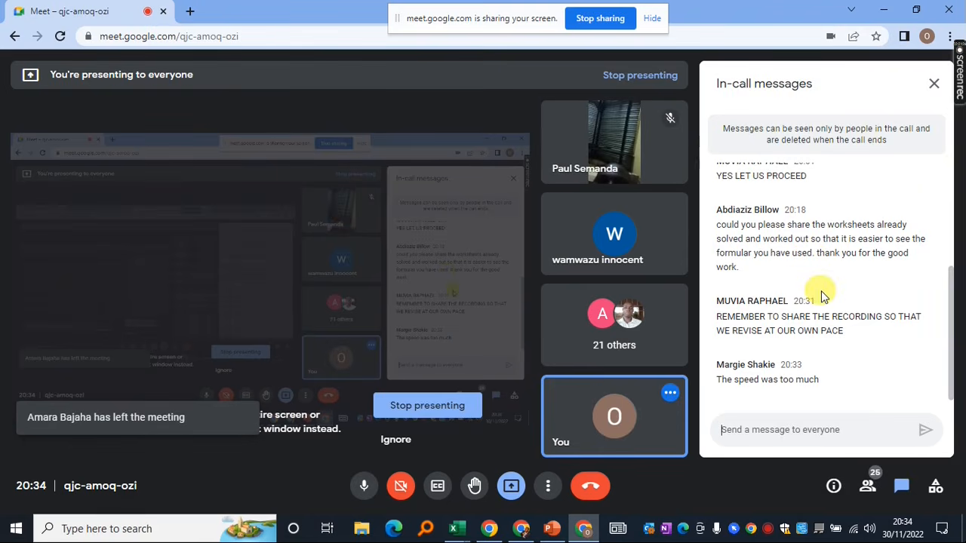
{"action": "scroll", "coordinate": [823, 295], "scroll_direction": "up", "scroll_amount": 1}
{"action": "scroll", "coordinate": [822, 295], "scroll_direction": "up", "scroll_amount": 1}
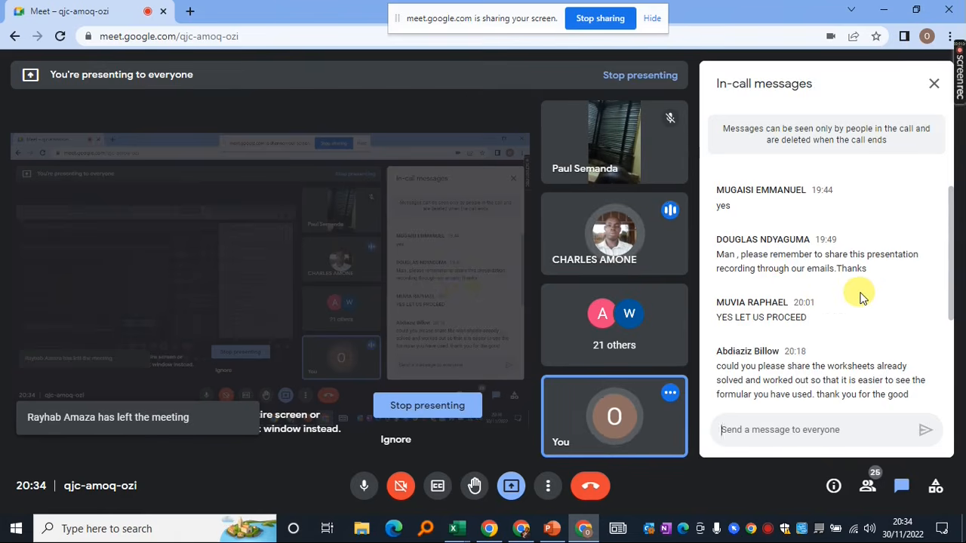
{"action": "scroll", "coordinate": [862, 298], "scroll_direction": "down", "scroll_amount": 2}
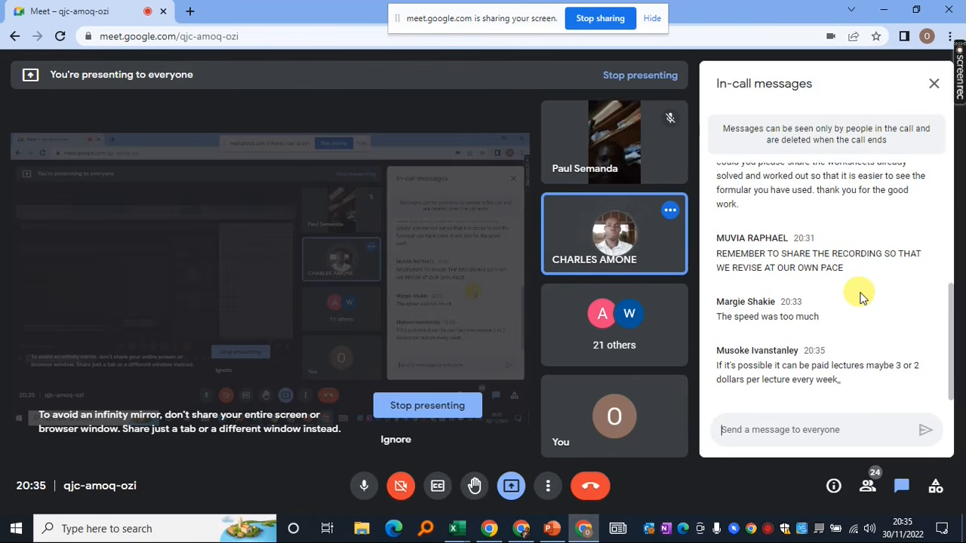
{"action": "scroll", "coordinate": [863, 298], "scroll_direction": "up", "scroll_amount": 3}
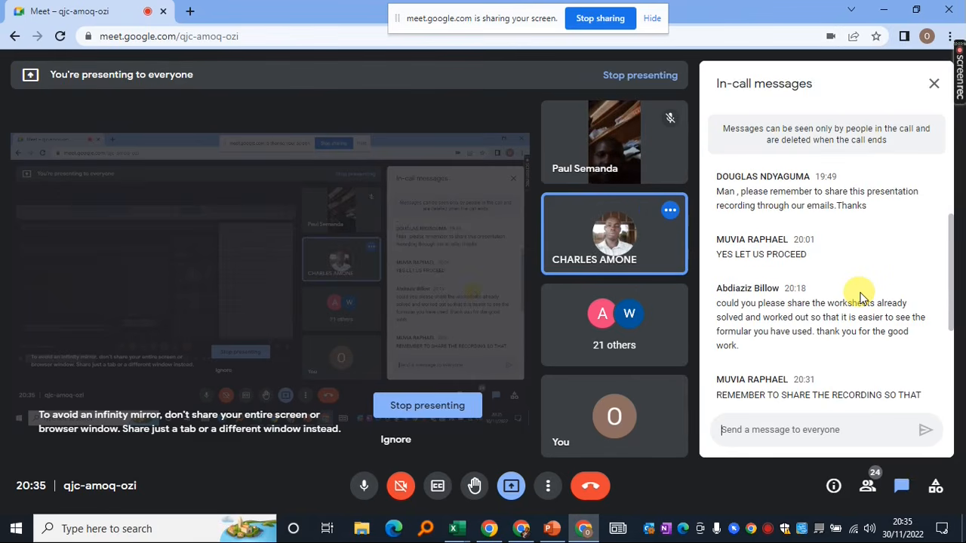
{"action": "scroll", "coordinate": [862, 297], "scroll_direction": "up", "scroll_amount": 2}
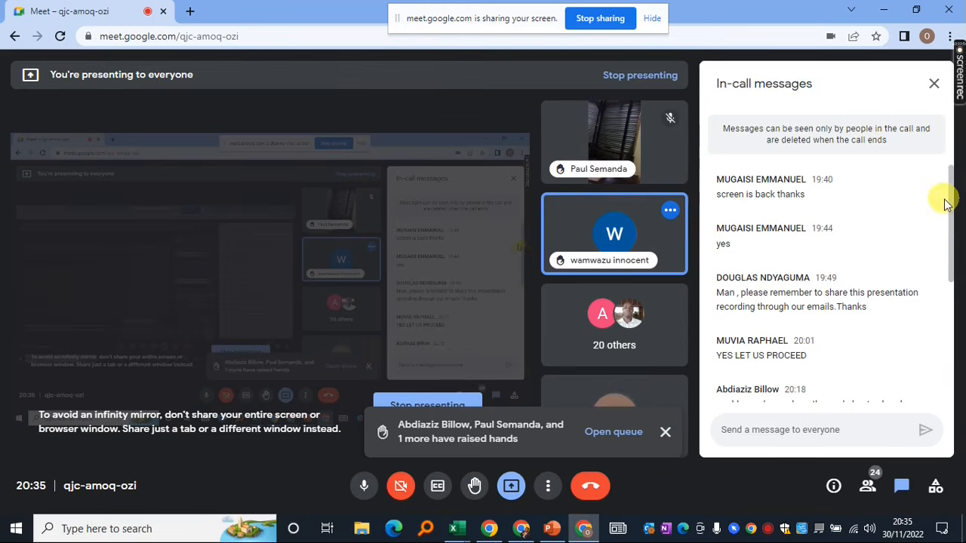
Show Google Meet's People panel, listing the two raised hands above the in-call participants
{"action": "left_click_drag", "start_coordinate": [948, 201], "coordinate": [955, 281]}
{"action": "left_click", "coordinate": [906, 228]}
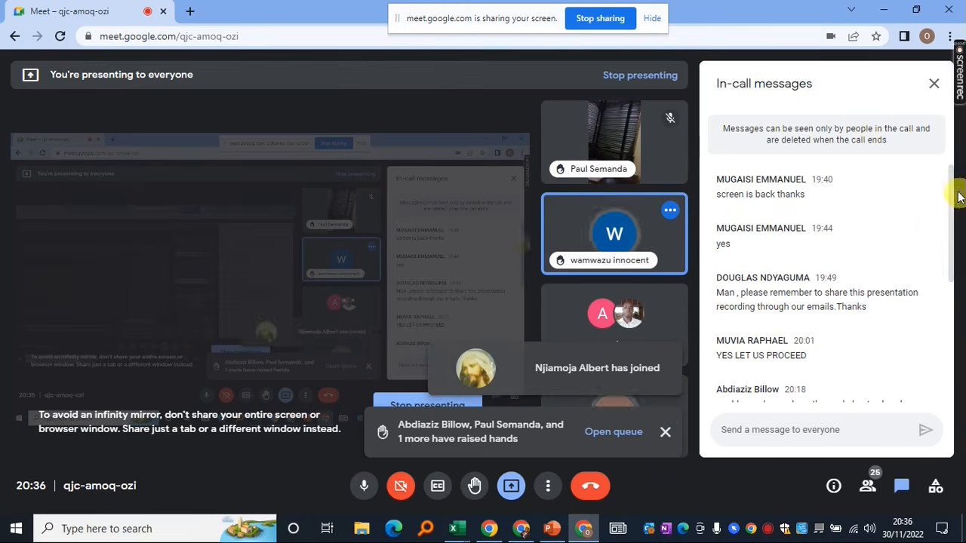
{"action": "left_click_drag", "start_coordinate": [951, 185], "coordinate": [951, 325]}
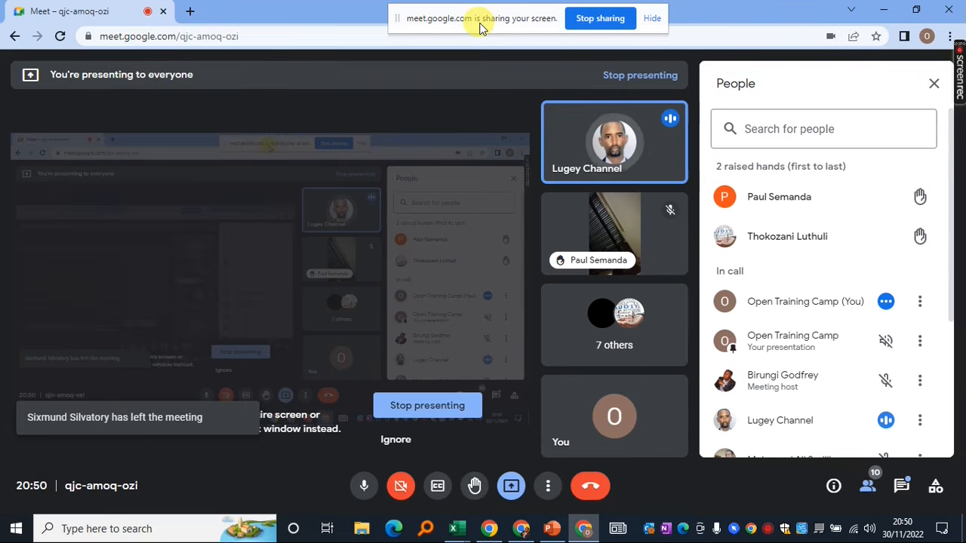
{"action": "mouse_move", "coordinate": [603, 441]}
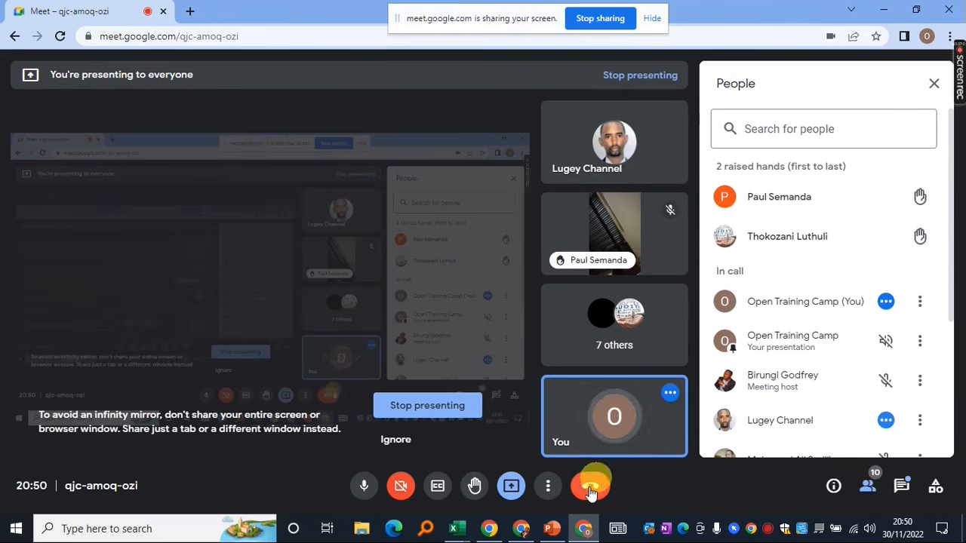